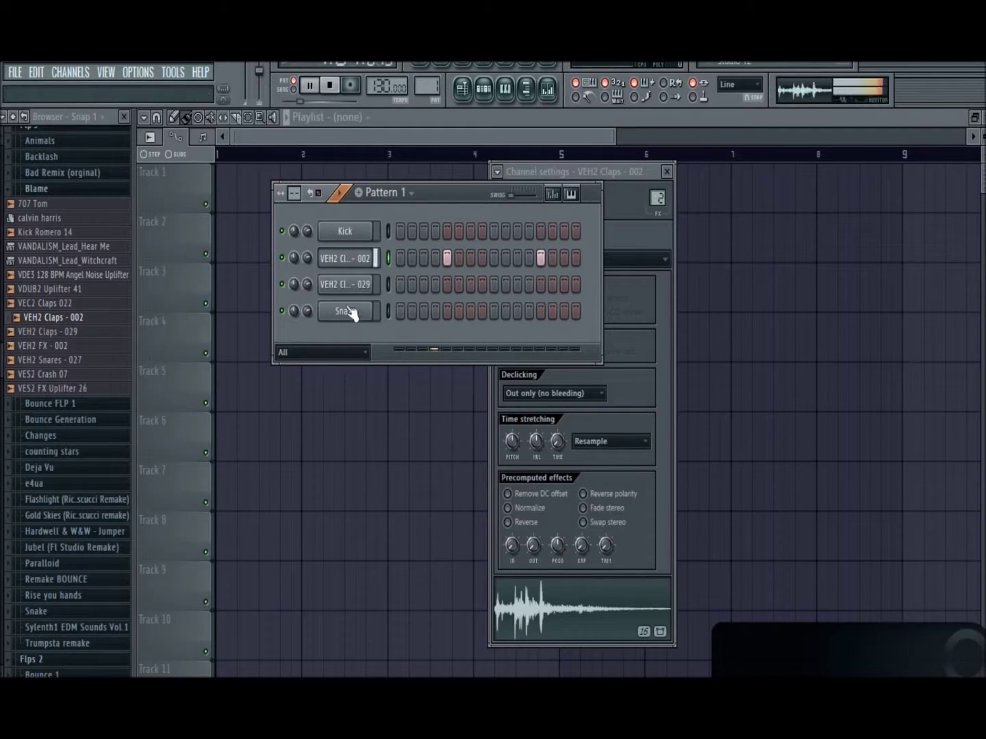
# Step: Copy the step pattern of the VEH2 Claps - 002 channel to VEH2 Claps - 029, and stop playback
pyautogui.hotkey('ctrl', 'c')
pyautogui.click(389, 287)
pyautogui.hotkey('ctrl', 'v')
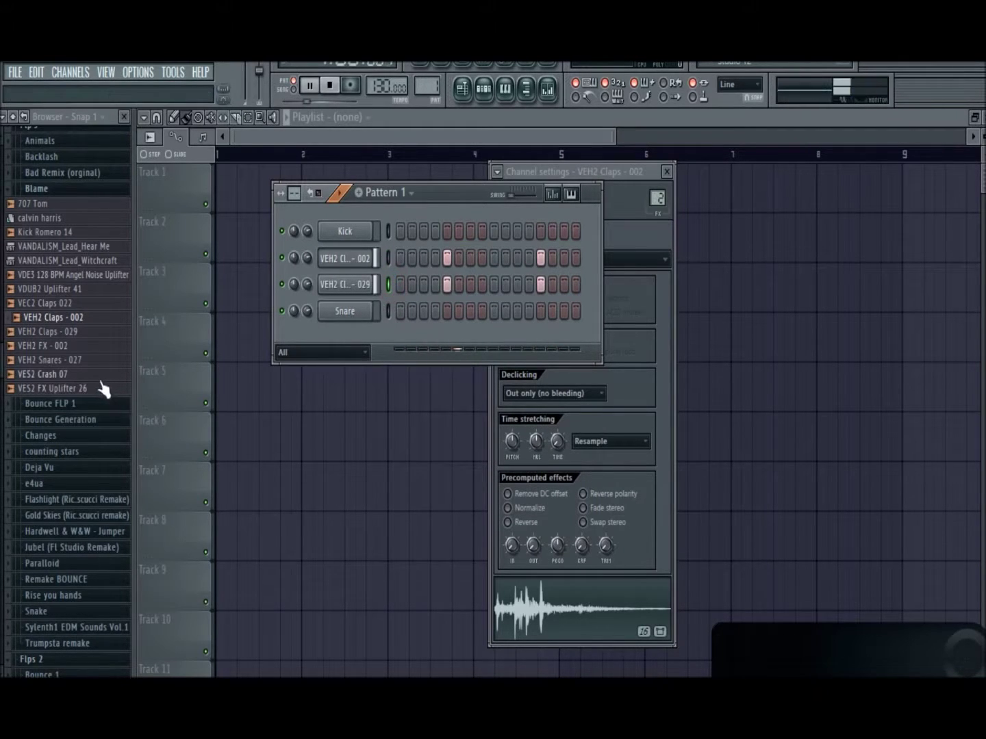
pyautogui.press('space')
# Step: Audition samples in the Blame folder and load VEH2 Snares - 027 onto the Snare channel
pyautogui.click(76, 345)
pyautogui.click(69, 288)
pyautogui.click(68, 303)
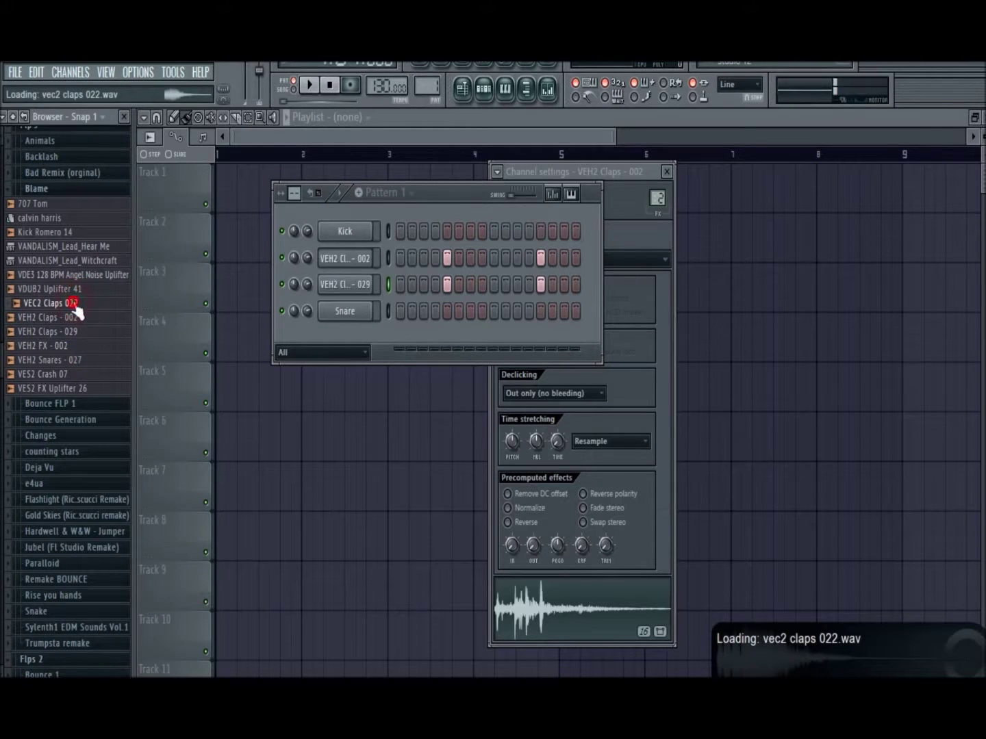
pyautogui.click(69, 331)
pyautogui.click(69, 346)
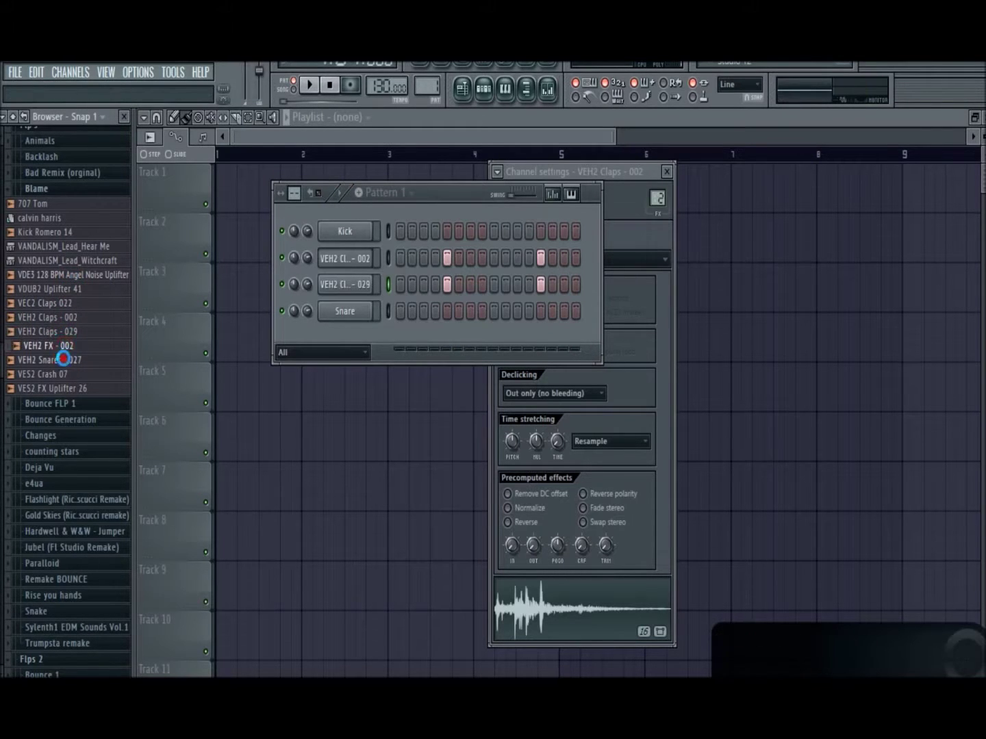
pyautogui.click(63, 359)
pyautogui.moveTo(61, 362); pyautogui.dragTo(346, 311)
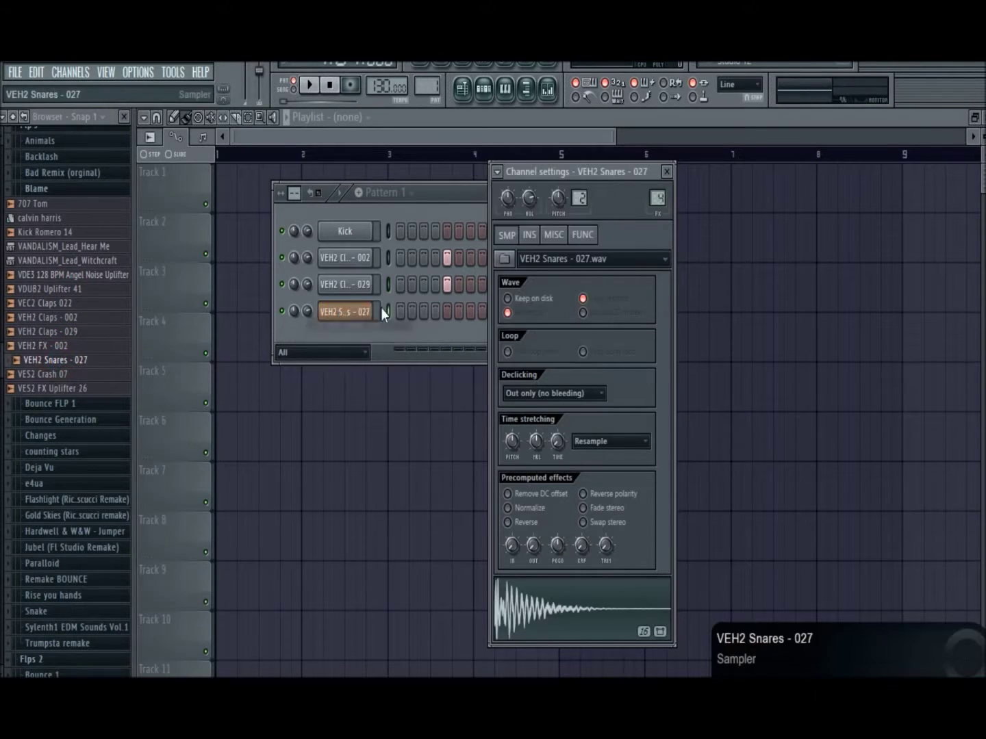
# Step: Place the VES2 Crash 07 sample at bar 1 of Track 5, and show the Unsorted channels in the step sequencer
pyautogui.click(50, 375)
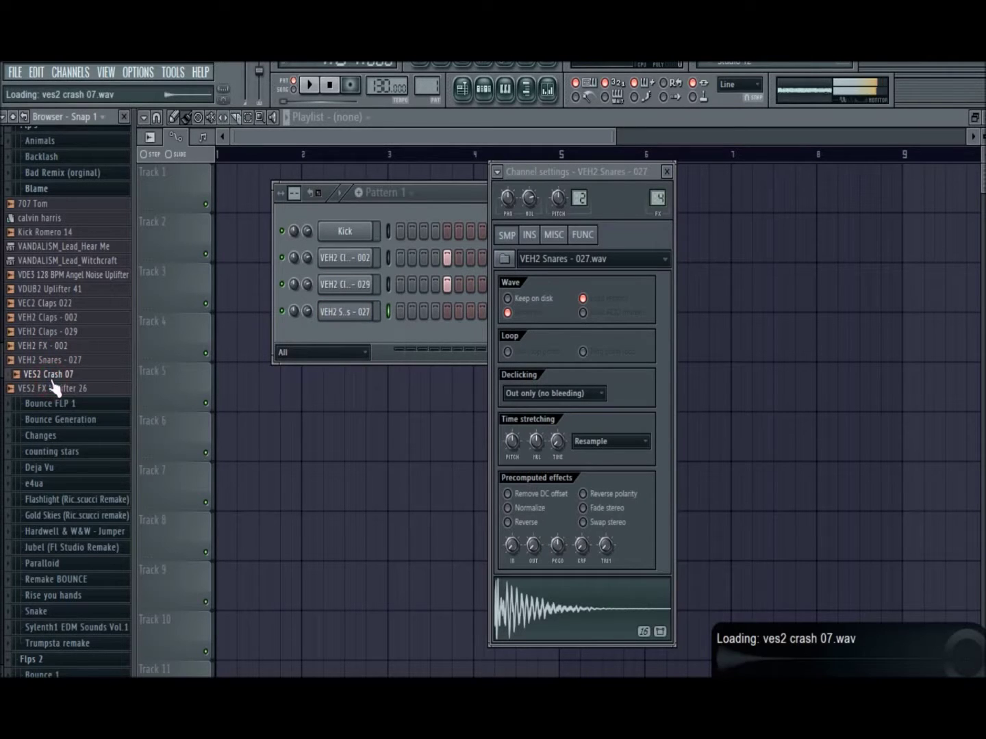
pyautogui.moveTo(54, 388); pyautogui.dragTo(217, 391)
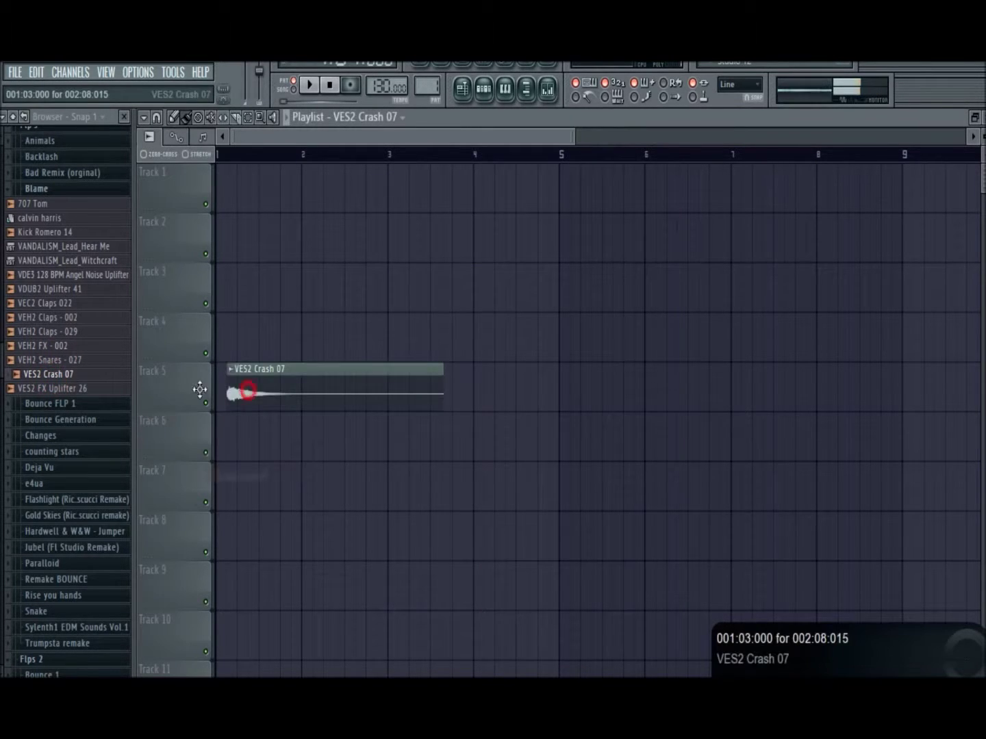
pyautogui.click(484, 89)
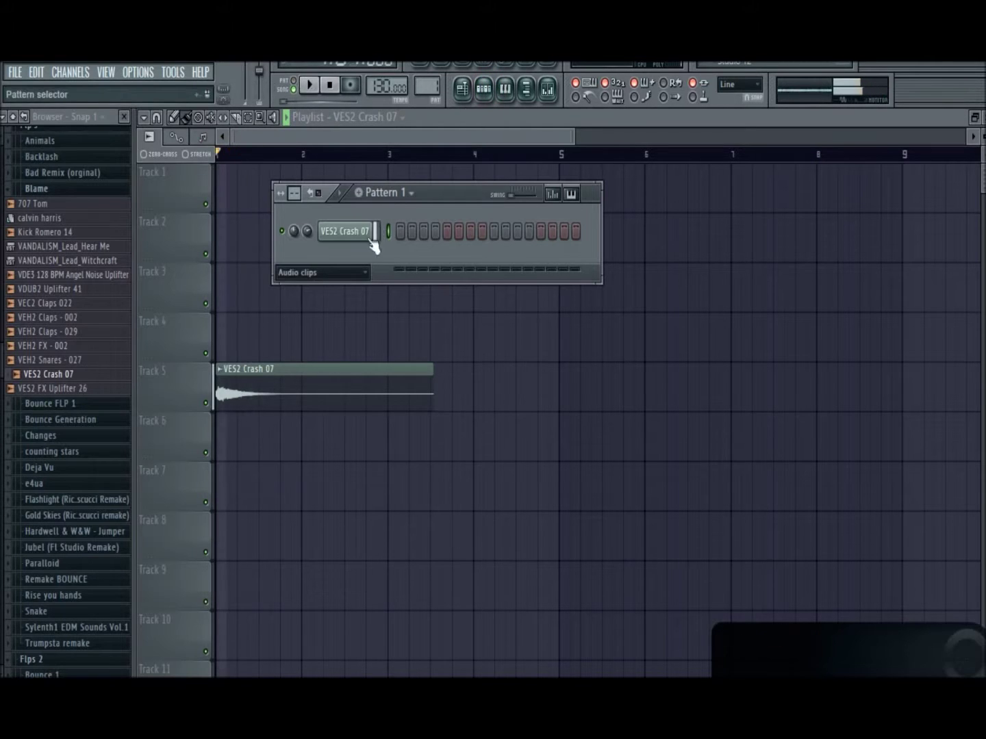
pyautogui.click(347, 274)
pyautogui.click(324, 330)
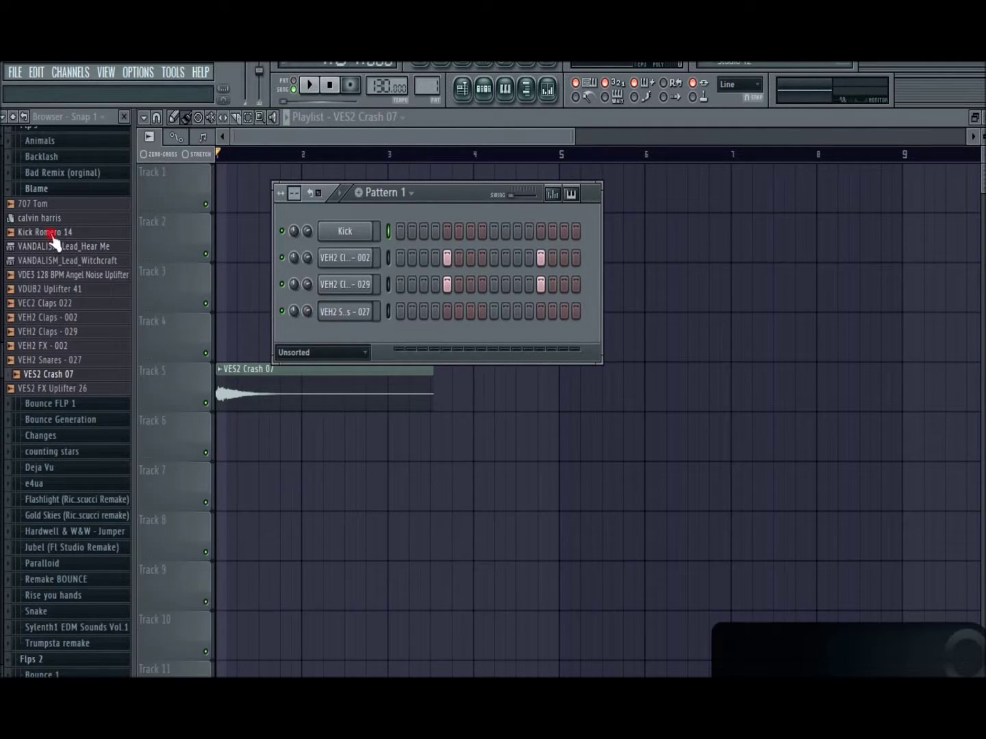
# Step: Replace the Kick channel's sample with Kick Romero 14, fill every 4 steps, and play the pattern
pyautogui.moveTo(53, 234); pyautogui.dragTo(326, 231)
pyautogui.rightClick(326, 232)
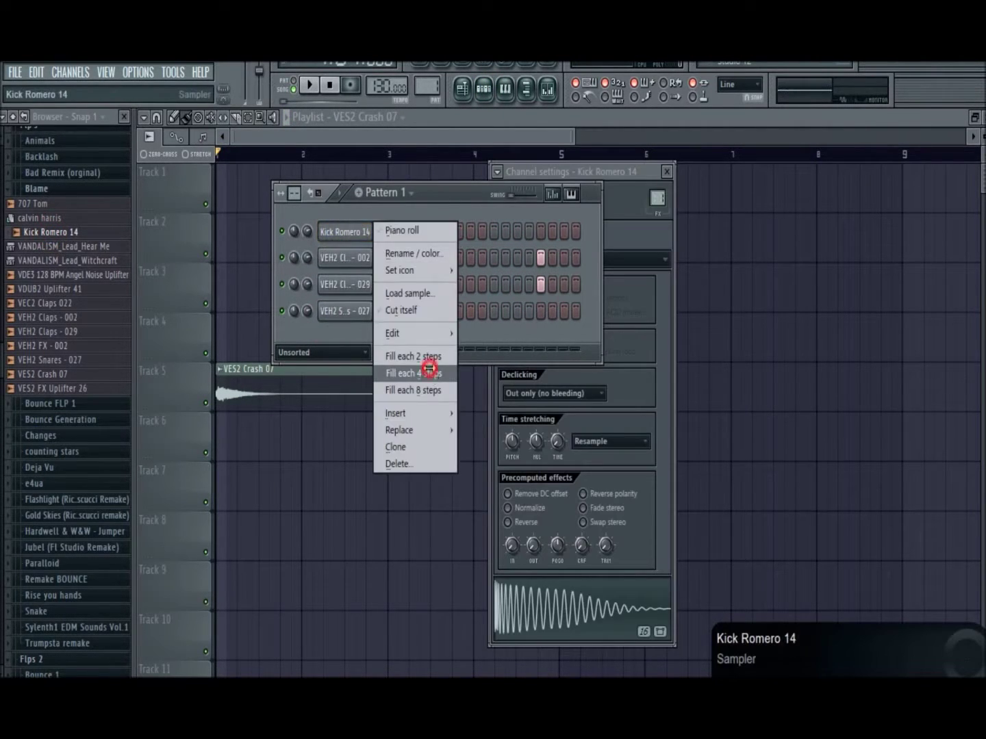
pyautogui.click(429, 369)
pyautogui.press('space')
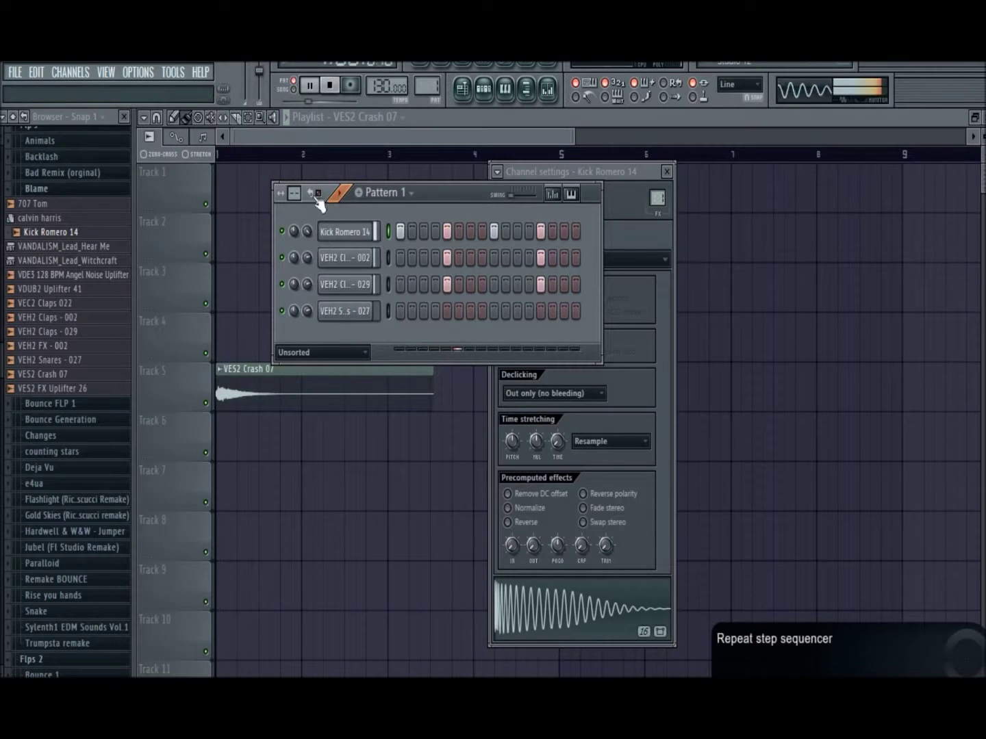
# Step: Add ZLP_Closed_Hihat_1 from the Left Behinds remake folder as a new channel above VEH2 Snares - 027
pyautogui.scroll(-6, 5, 411)
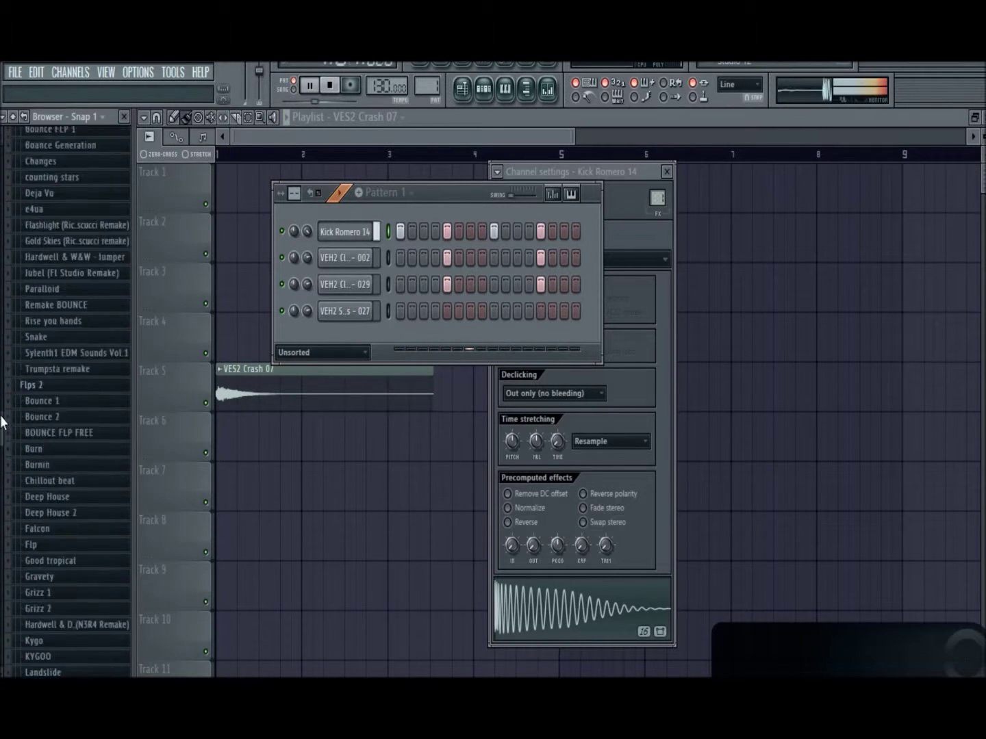
pyautogui.scroll(2, 68, 383)
pyautogui.press('space')
pyautogui.scroll(-3, 51, 401)
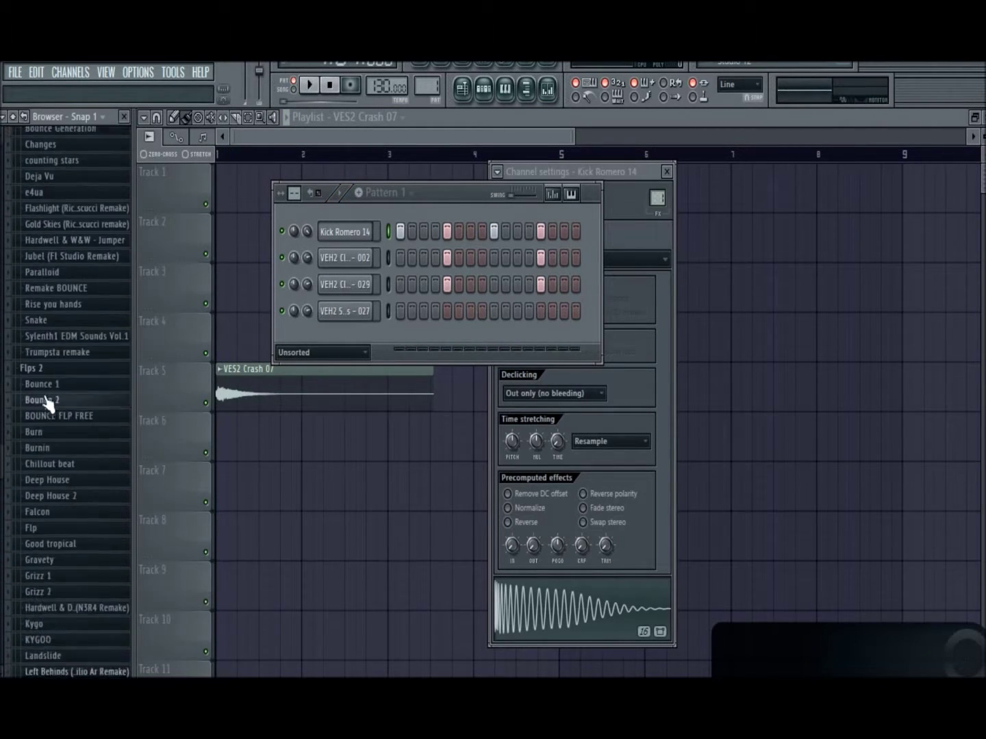
pyautogui.scroll(-5, 50, 401)
pyautogui.click(45, 403)
pyautogui.scroll(-3, 44, 403)
pyautogui.click(45, 427)
pyautogui.moveTo(45, 427); pyautogui.dragTo(352, 301)
# Step: Activate steps 3, 7, 11 and 15 on the closed hi-hat channel and play the pattern
pyautogui.click(424, 310)
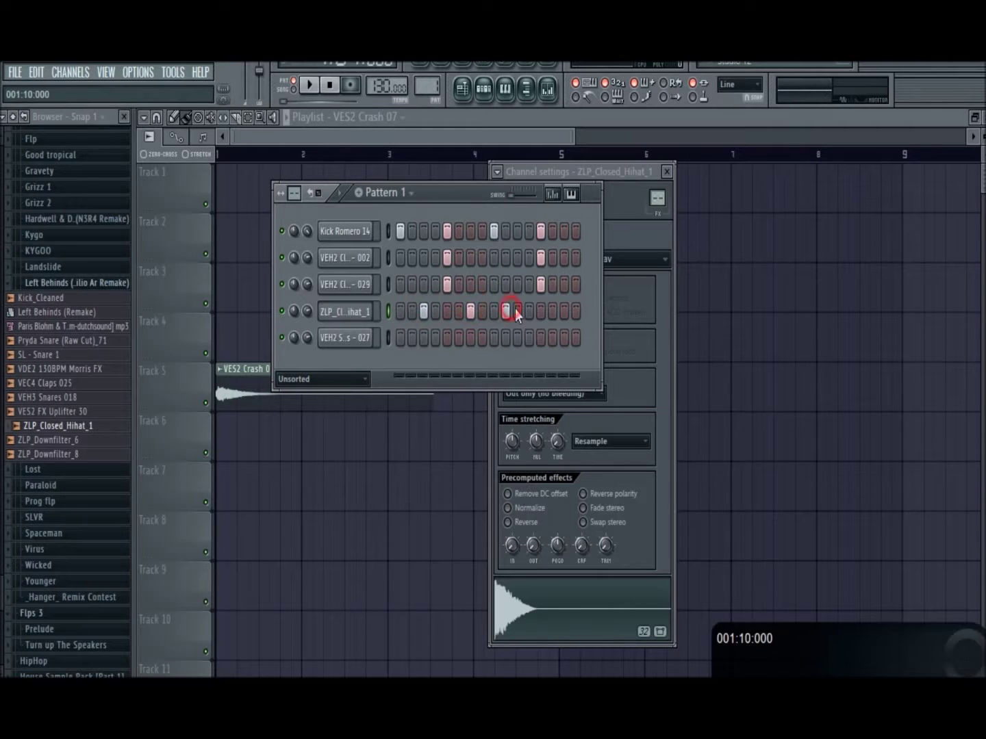
pyautogui.click(562, 311)
pyautogui.press('space')
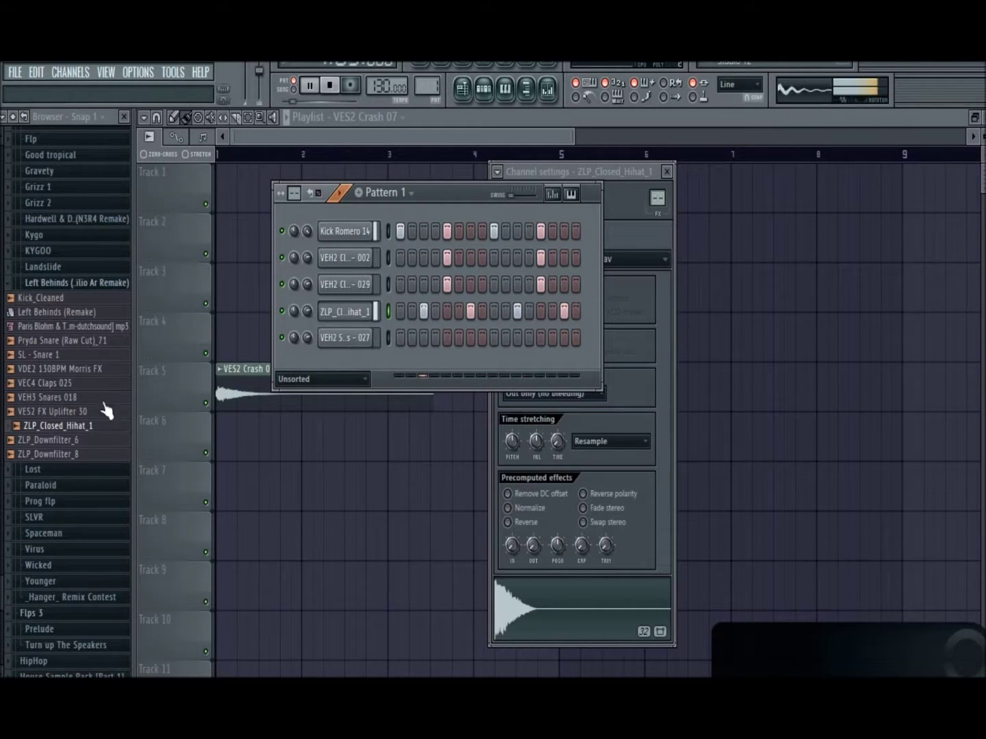
# Step: Audition the downfilter samples, place ZLP_Downfilter_8 at bar 1 of Track 6, and play the song
pyautogui.click(65, 441)
pyautogui.press('space')
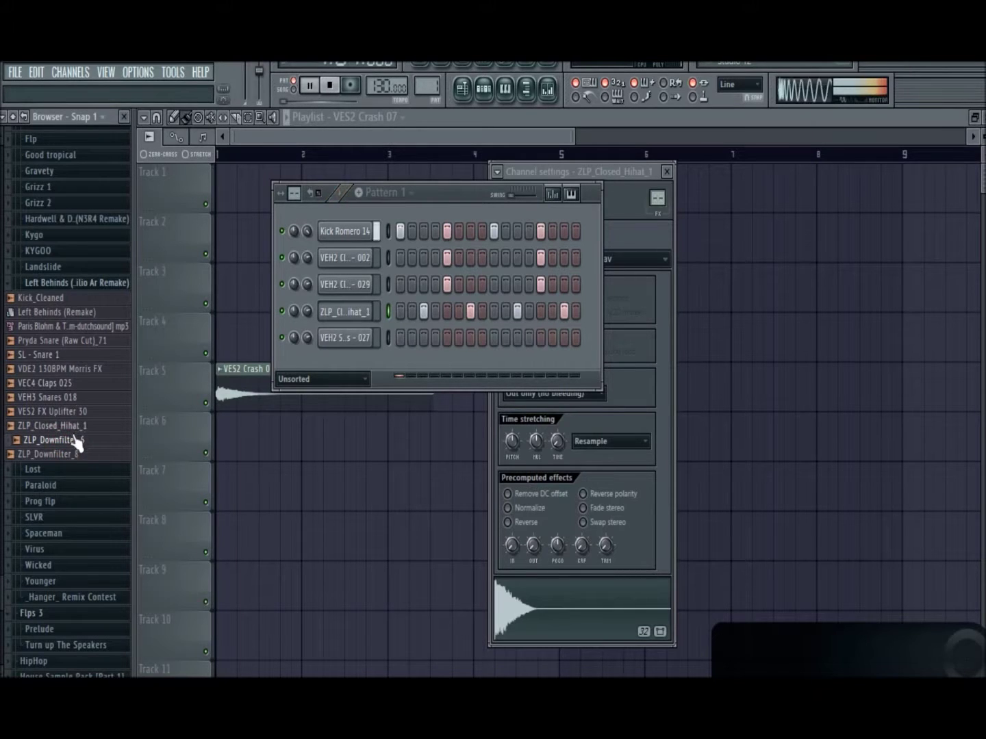
pyautogui.moveTo(74, 457); pyautogui.dragTo(264, 438)
pyautogui.click(248, 158)
pyautogui.press('space')
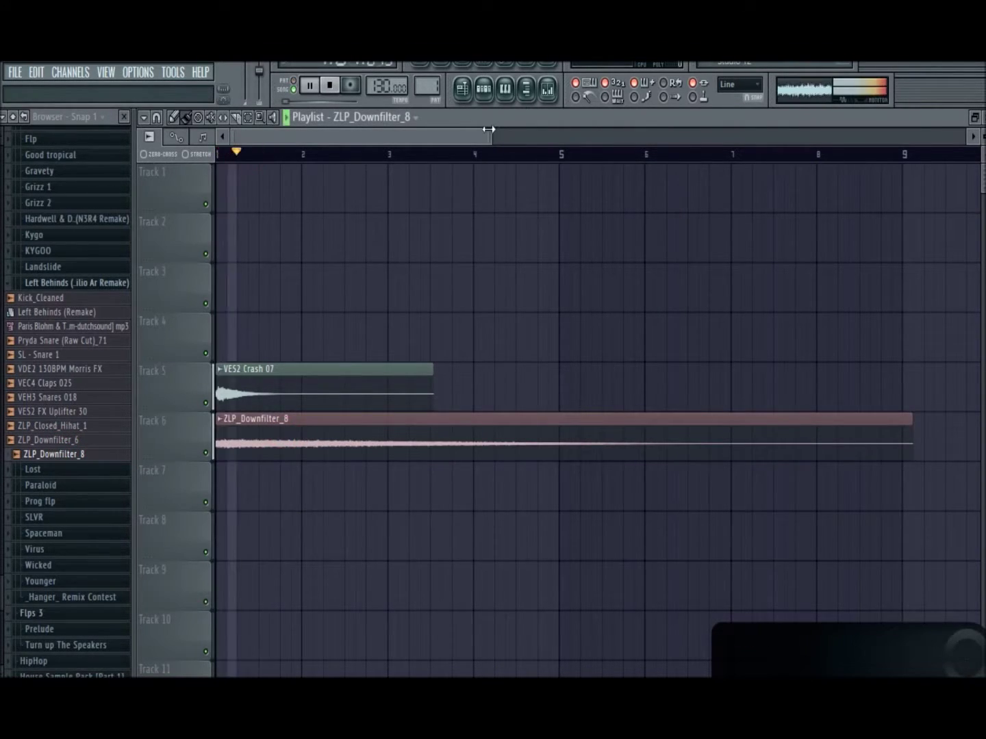
# Step: Paint Pattern 1 clips across bars 1 to 8 on Track 1 of the playlist
pyautogui.moveTo(491, 134); pyautogui.dragTo(704, 133)
pyautogui.click(415, 117)
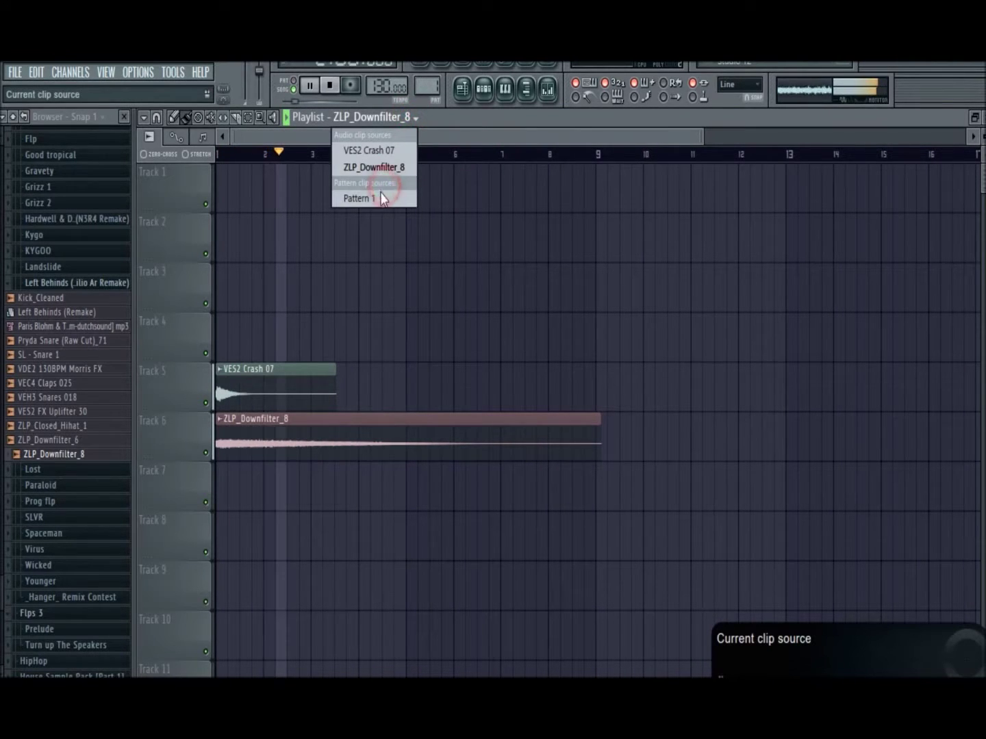
pyautogui.click(380, 198)
pyautogui.moveTo(218, 193)
pyautogui.mouseDown()
pyautogui.moveTo(382, 192)
pyautogui.moveTo(440, 220)
pyautogui.moveTo(463, 194)
pyautogui.moveTo(574, 194)
pyautogui.moveTo(511, 223)
pyautogui.mouseUp()
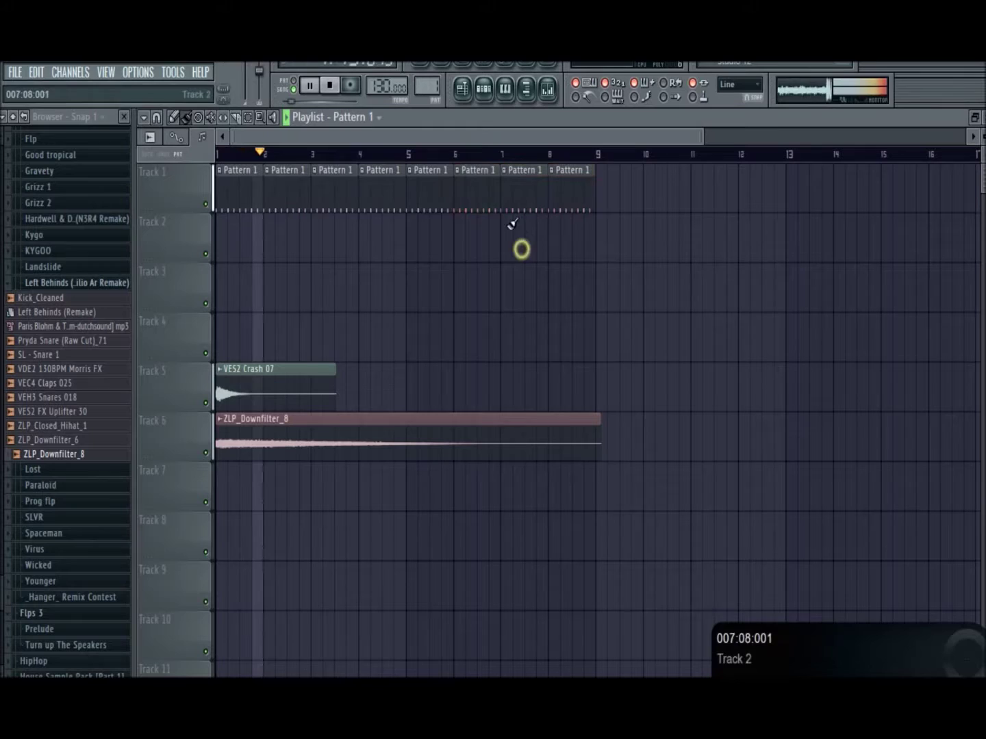
# Step: Stop playback and create a new pattern named "keys" in the step sequencer
pyautogui.click(483, 90)
pyautogui.press('space')
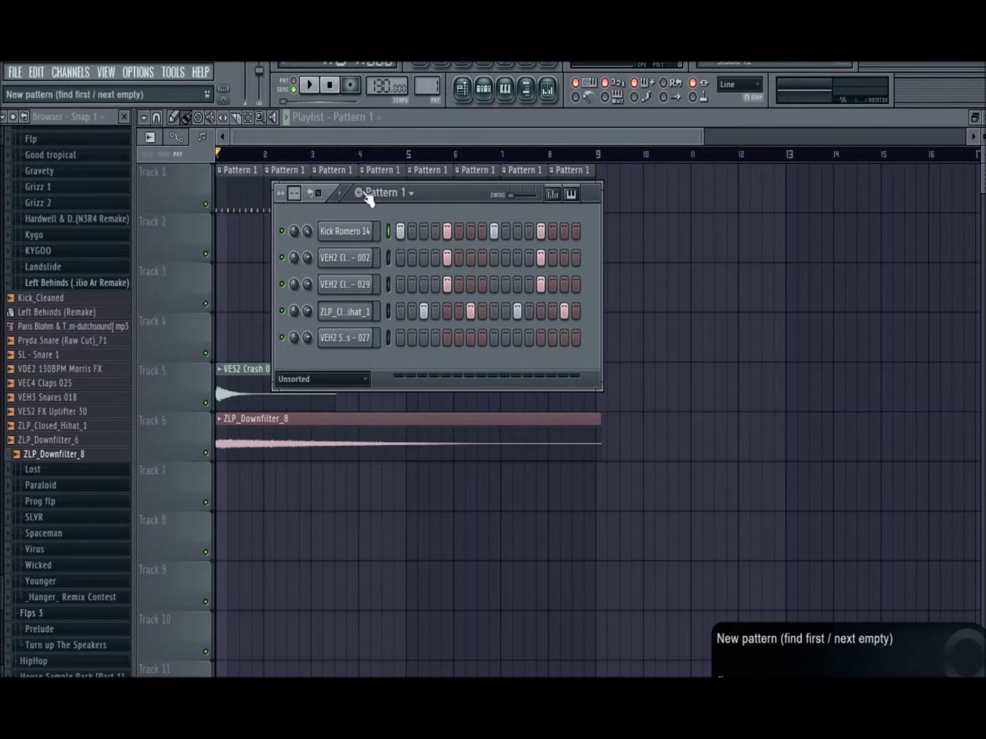
pyautogui.click(358, 192)
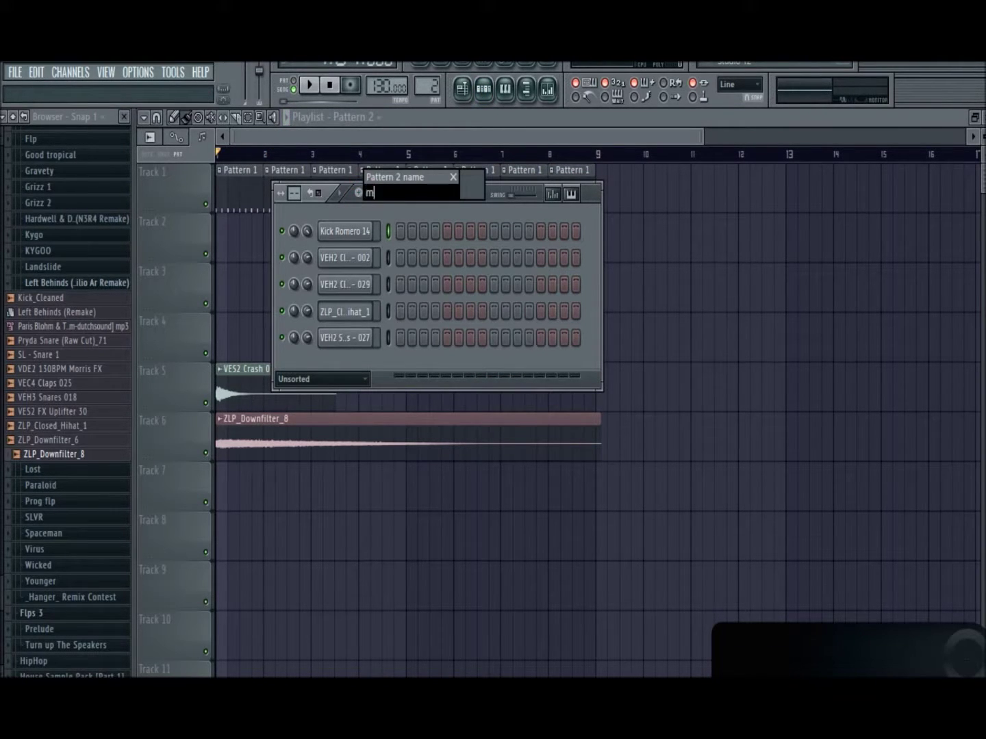
pyautogui.write('keys')
pyautogui.press('Return')
# Step: Add a Nexus channel and load the preset PN Dancepiano 2k7 from its Piano category
pyautogui.click(71, 72)
pyautogui.moveTo(123, 91)
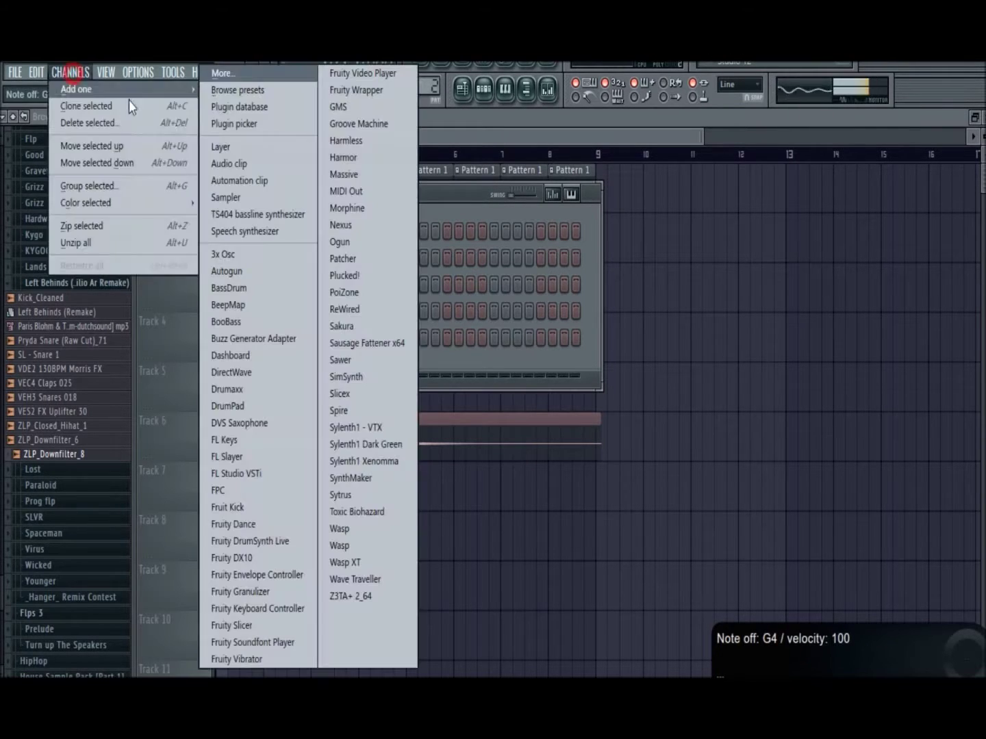
pyautogui.click(345, 224)
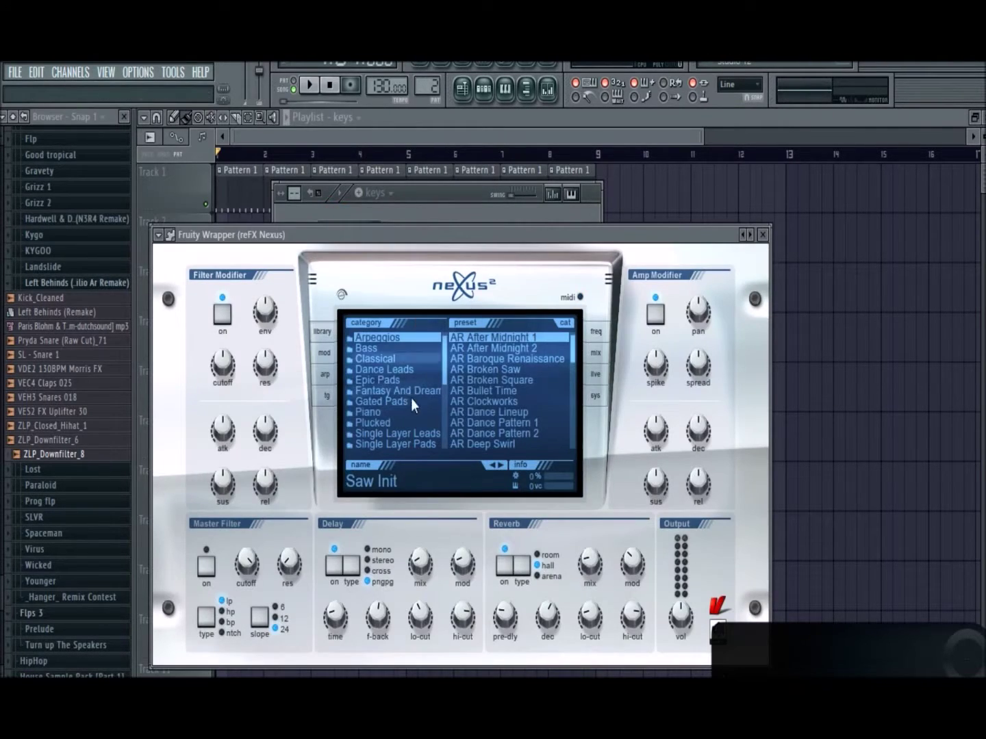
pyautogui.scroll(-1, 447, 367)
pyautogui.click(438, 379)
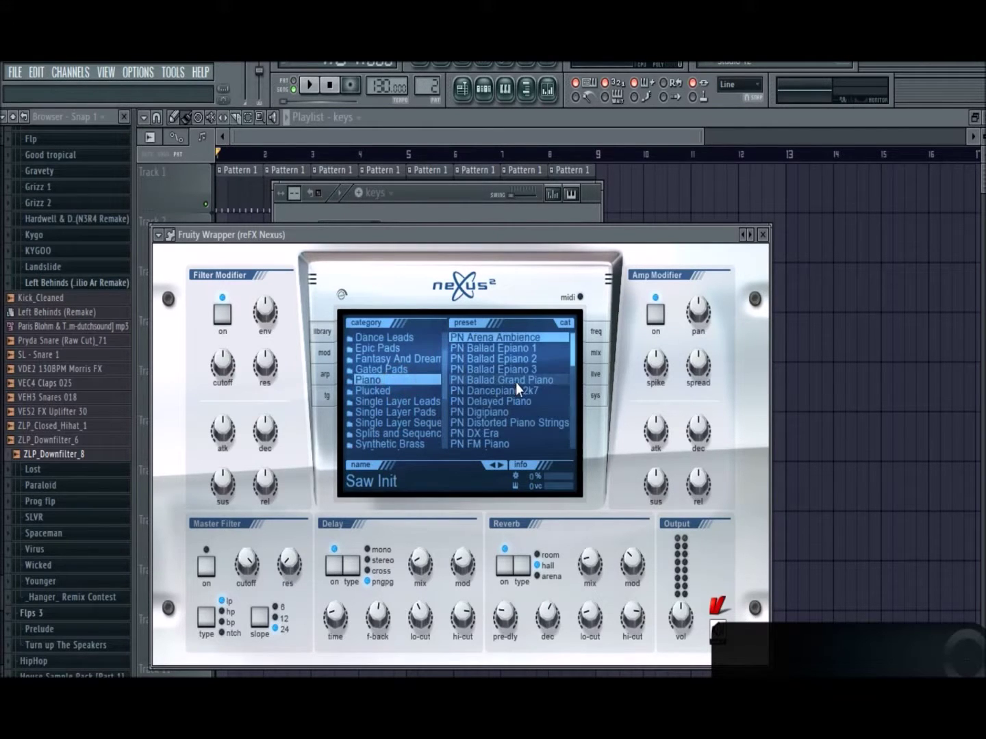
pyautogui.scroll(-1, 516, 382)
pyautogui.click(517, 348)
# Step: Start playback and open the piano roll of the reFX Nexus channel
pyautogui.click(444, 197)
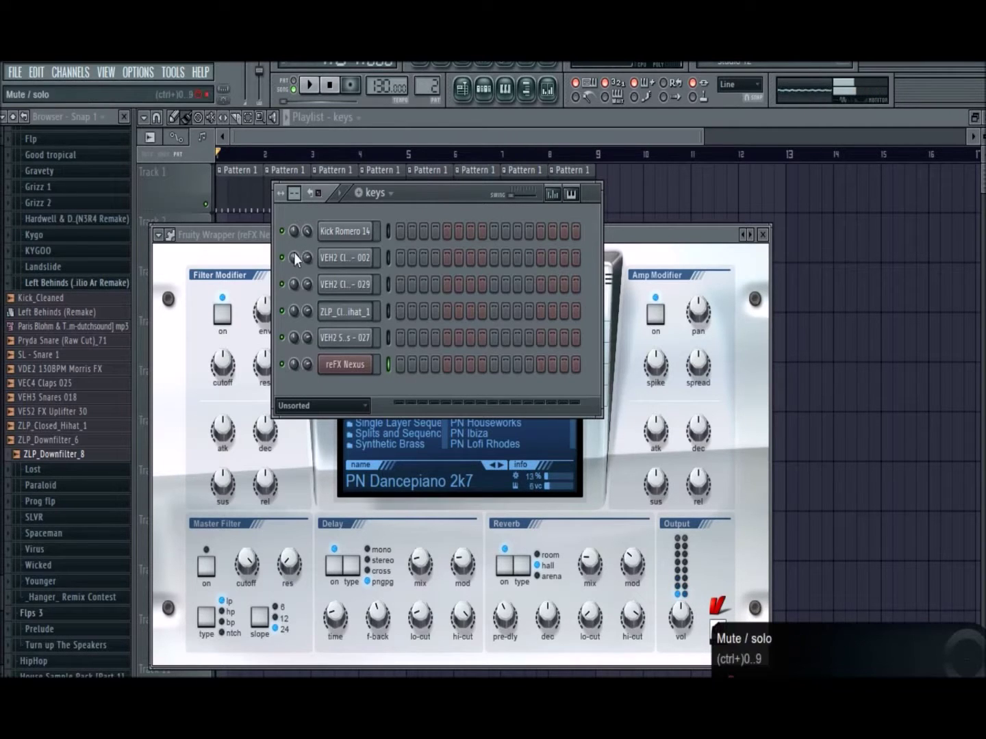
pyautogui.press('space')
pyautogui.rightClick(360, 368)
pyautogui.click(401, 367)
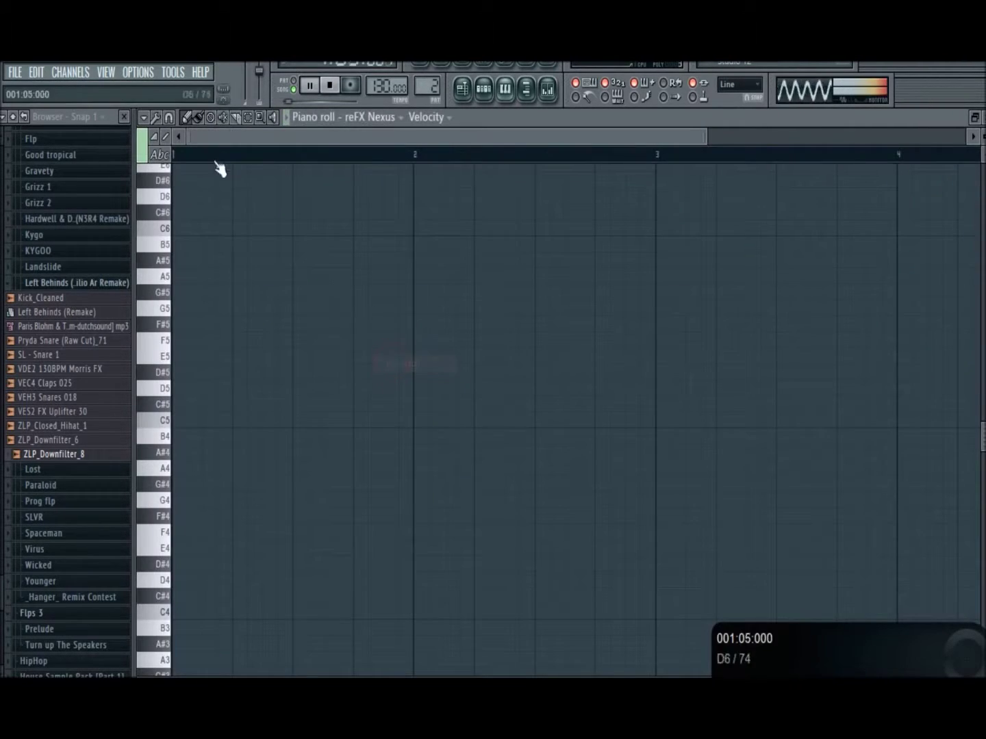
# Step: Place a two-step G5 note at the start of bar 1, switch to pattern playback mode, and stop playback
pyautogui.moveTo(126, 307); pyautogui.dragTo(137, 308)
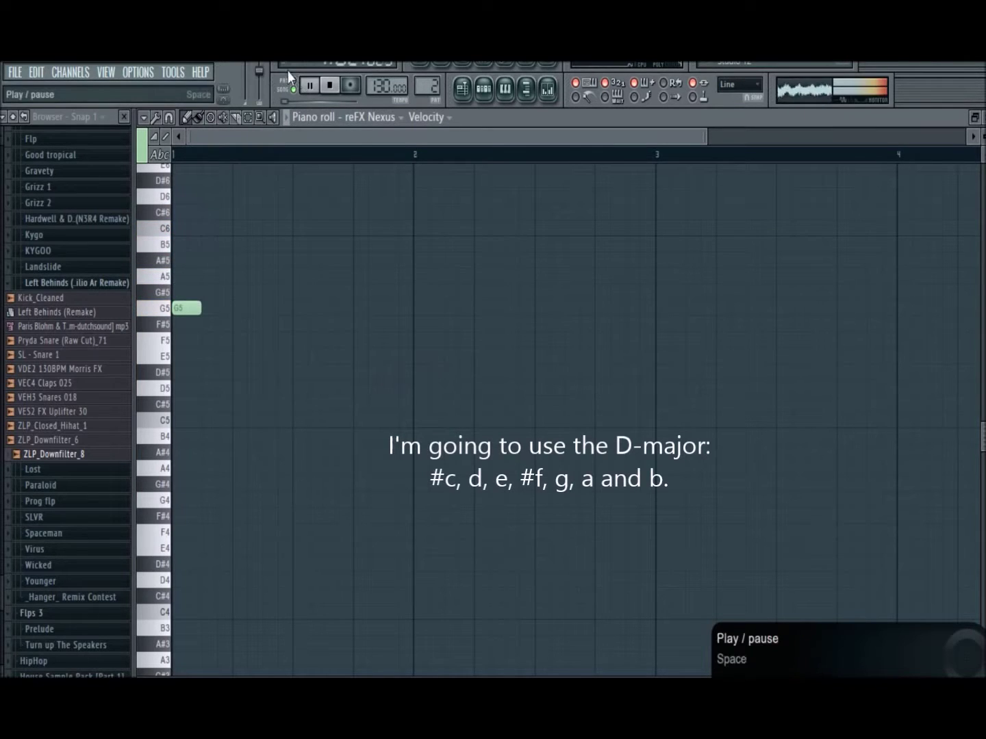
pyautogui.click(309, 84)
pyautogui.press('space')
pyautogui.click(191, 311)
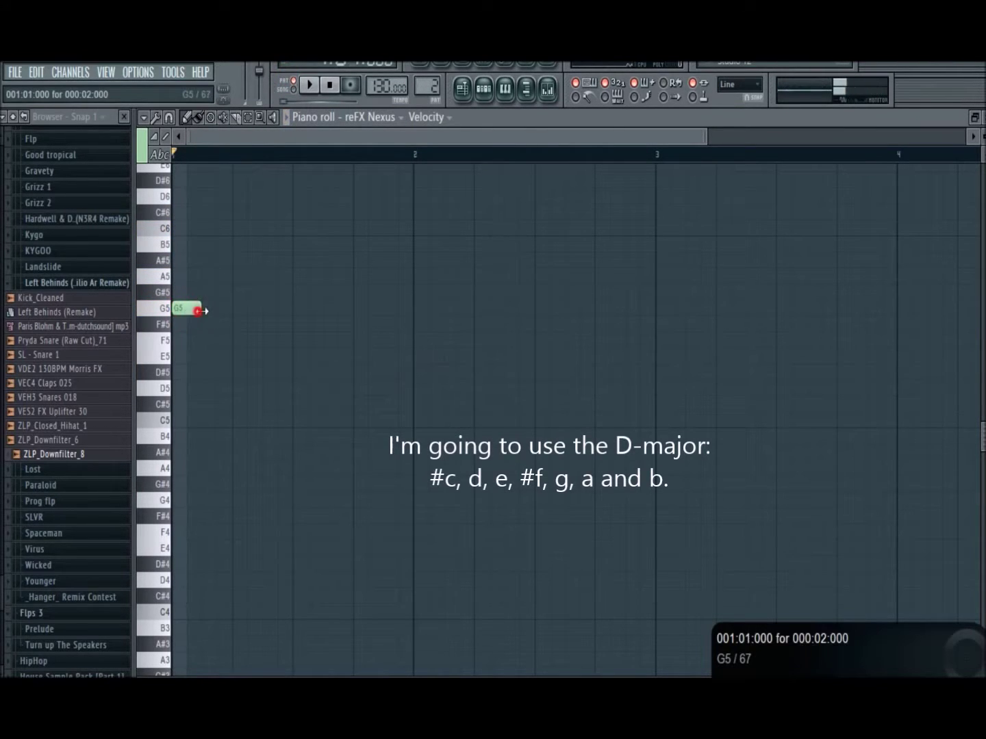
# Step: Build a two-step chord of D5, F#5 and B5 at the start of bar 1
pyautogui.moveTo(153, 380); pyautogui.dragTo(115, 478)
pyautogui.click(180, 373)
pyautogui.moveTo(138, 370)
pyautogui.mouseDown()
pyautogui.moveTo(126, 340)
pyautogui.moveTo(127, 355)
pyautogui.mouseUp()
pyautogui.click(179, 324)
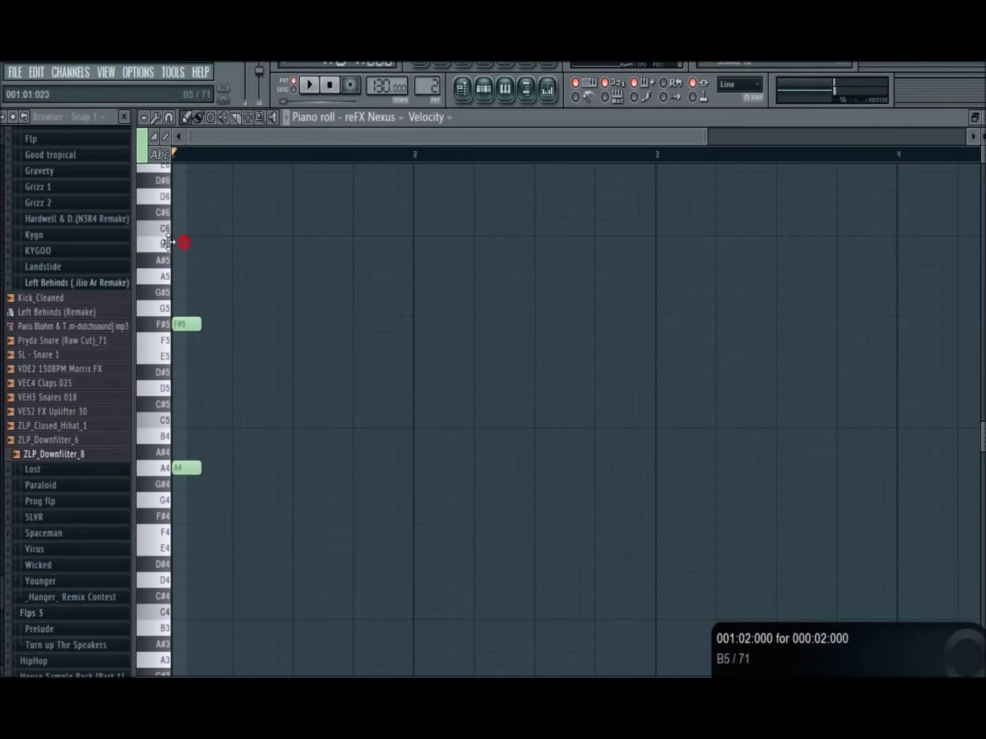
pyautogui.click(184, 243)
pyautogui.moveTo(176, 468); pyautogui.dragTo(151, 404)
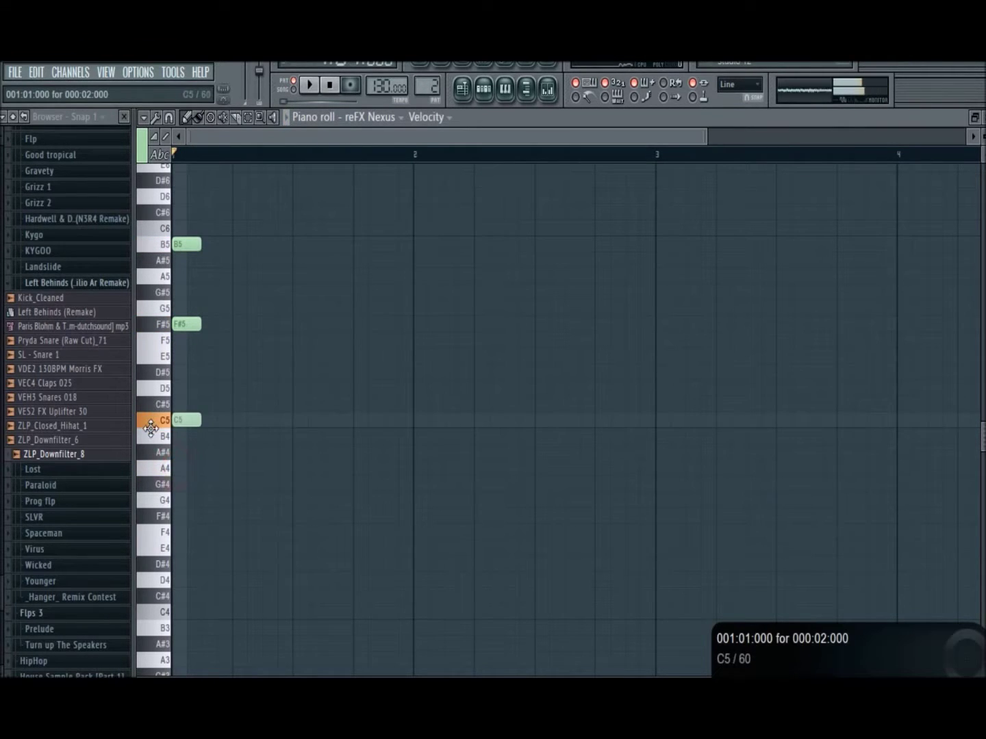
pyautogui.scroll(3, 194, 403)
pyautogui.moveTo(188, 510); pyautogui.dragTo(174, 484)
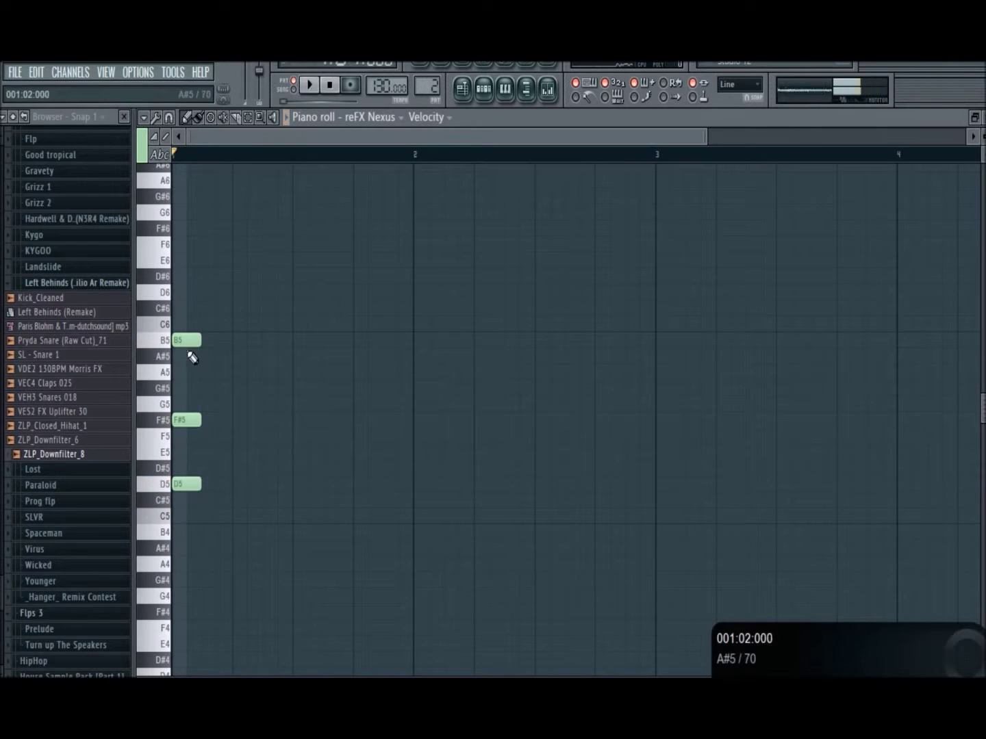
# Step: Duplicate the D5, F#5 and B5 chord to steps 3, 5 and 7 of bar 1, and play the pattern
pyautogui.moveTo(185, 325)
pyautogui.mouseDown()
pyautogui.moveTo(177, 497)
pyautogui.moveTo(223, 479)
pyautogui.moveTo(323, 483)
pyautogui.moveTo(307, 481)
pyautogui.mouseUp()
pyautogui.moveTo(267, 314); pyautogui.dragTo(320, 490)
pyautogui.moveTo(304, 482); pyautogui.dragTo(289, 481)
pyautogui.moveTo(317, 318); pyautogui.dragTo(228, 481)
pyautogui.moveTo(227, 481); pyautogui.dragTo(212, 479)
pyautogui.keyDown('ctrl'); pyautogui.click(234, 508); pyautogui.keyUp('ctrl')
pyautogui.press('space')
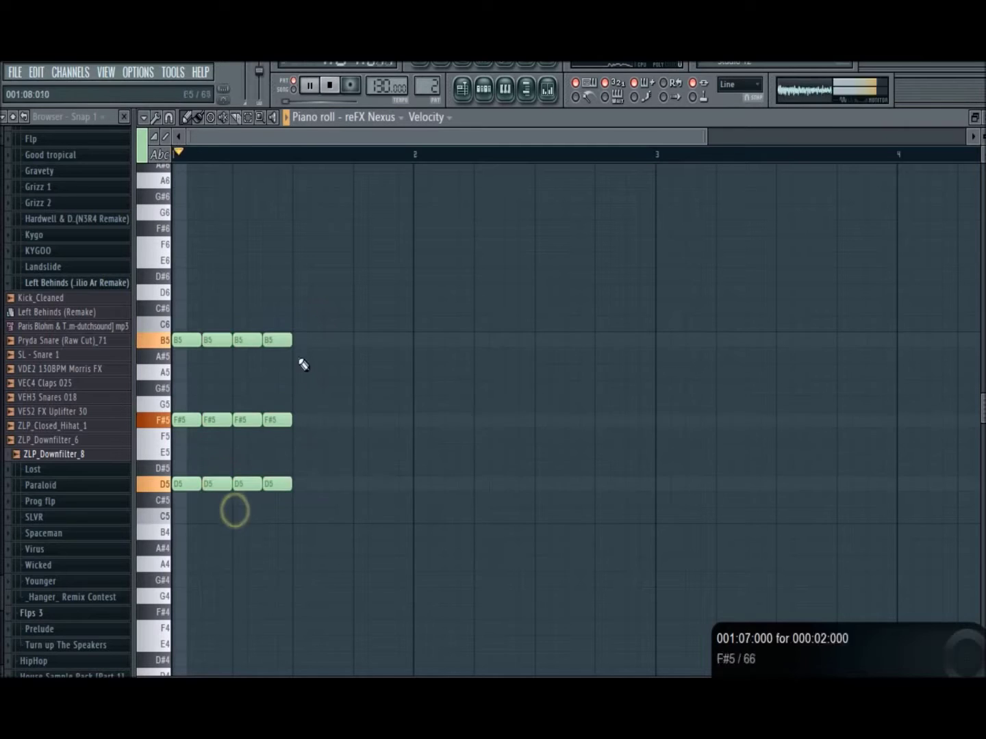
# Step: Add chord copies at steps 10 and 13 of bar 1, delete the extra copy at step 15, and stop playback
pyautogui.moveTo(274, 302); pyautogui.dragTo(265, 486)
pyautogui.moveTo(269, 484); pyautogui.dragTo(381, 484)
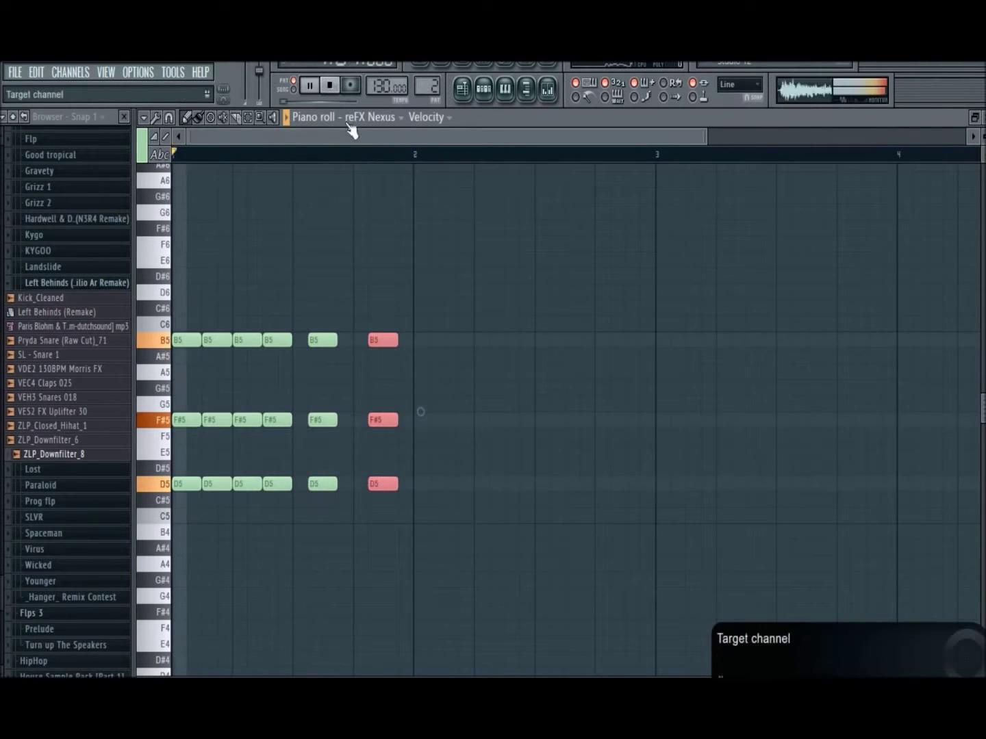
pyautogui.moveTo(380, 340)
pyautogui.mouseDown()
pyautogui.moveTo(366, 340)
pyautogui.moveTo(397, 340)
pyautogui.mouseUp()
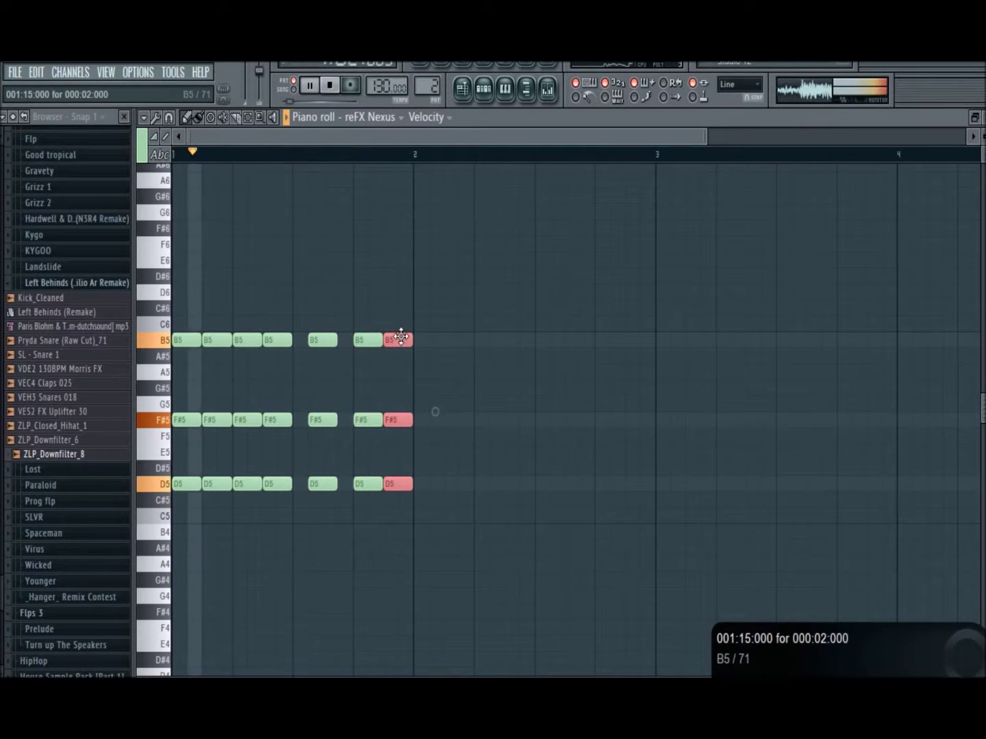
pyautogui.press('Delete')
pyautogui.press('space')
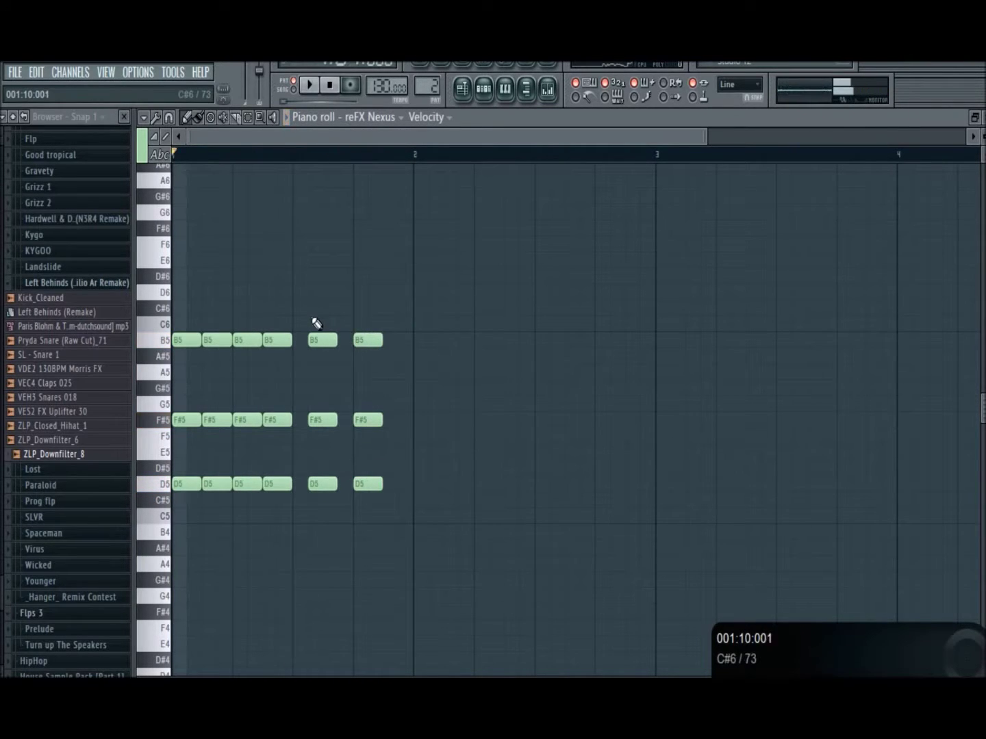
# Step: Rearrange the end of bar 1 so the last three chords start at steps 9, 12 and 15, and play the pattern
pyautogui.moveTo(313, 318); pyautogui.dragTo(297, 486)
pyautogui.moveTo(363, 325); pyautogui.dragTo(397, 482)
pyautogui.press('space')
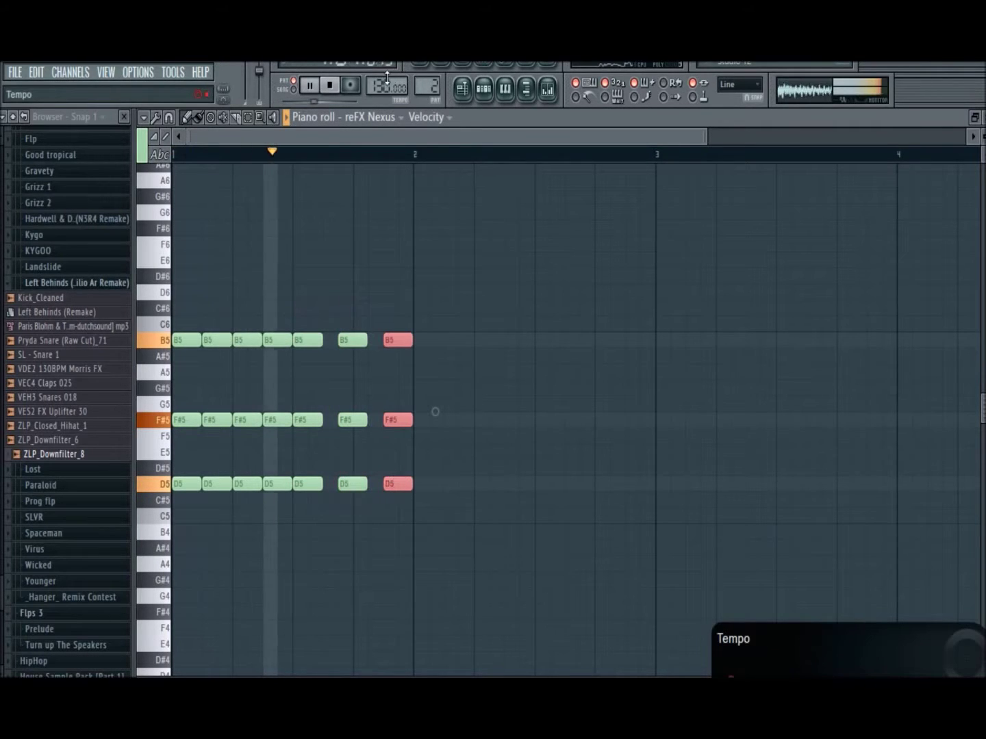
# Step: Set the project tempo to 128 BPM, deselect the chord notes, and stop playback
pyautogui.scroll(-3, 385, 85)
pyautogui.moveTo(385, 86); pyautogui.dragTo(385, 83)
pyautogui.keyDown('ctrl'); pyautogui.click(346, 209); pyautogui.keyUp('ctrl')
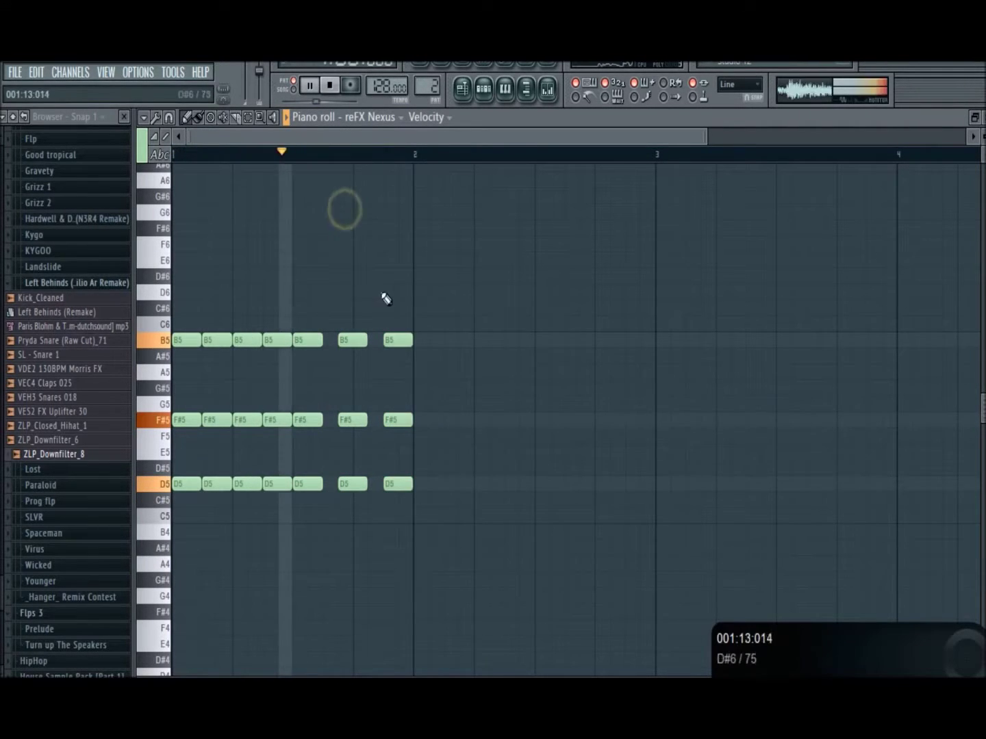
pyautogui.press('space')
# Step: Delete all the D5, F#5 and B5 chords in bar 1
pyautogui.moveTo(418, 309); pyautogui.dragTo(157, 521)
pyautogui.keyDown('ctrl'); pyautogui.click(210, 523); pyautogui.keyUp('ctrl')
pyautogui.scroll(3, 210, 523)
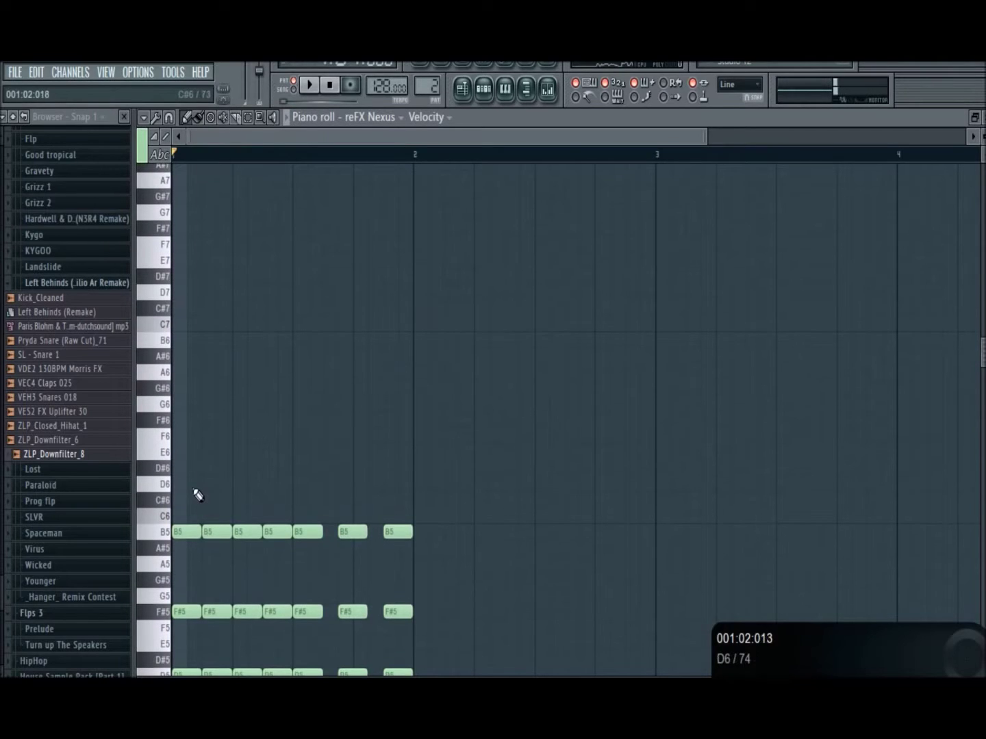
pyautogui.press('Delete')
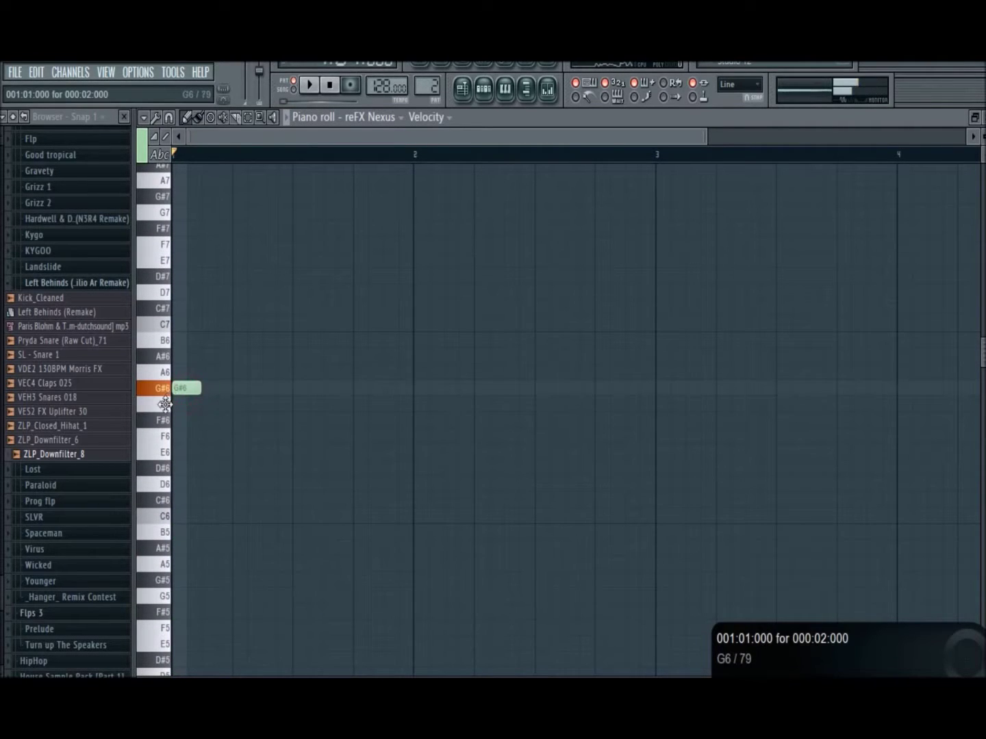
# Step: Place one-step A6 notes at steps 1, 4 and 7 of bar 1, and play the pattern
pyautogui.moveTo(165, 404); pyautogui.dragTo(186, 373)
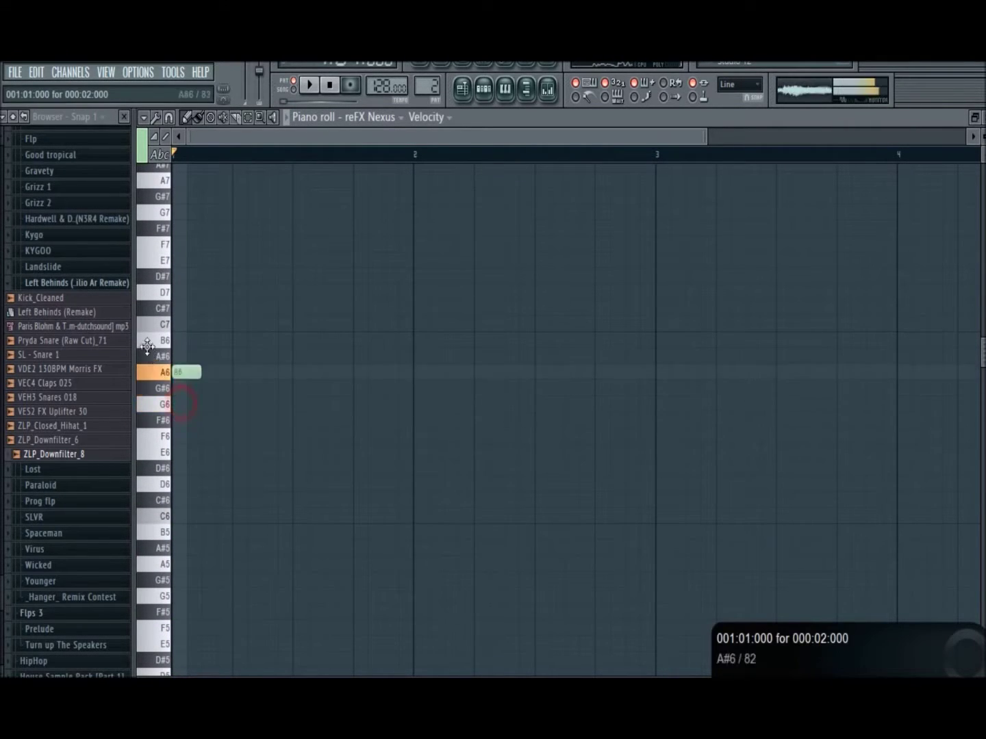
pyautogui.click(222, 373)
pyautogui.click(270, 373)
pyautogui.press('space')
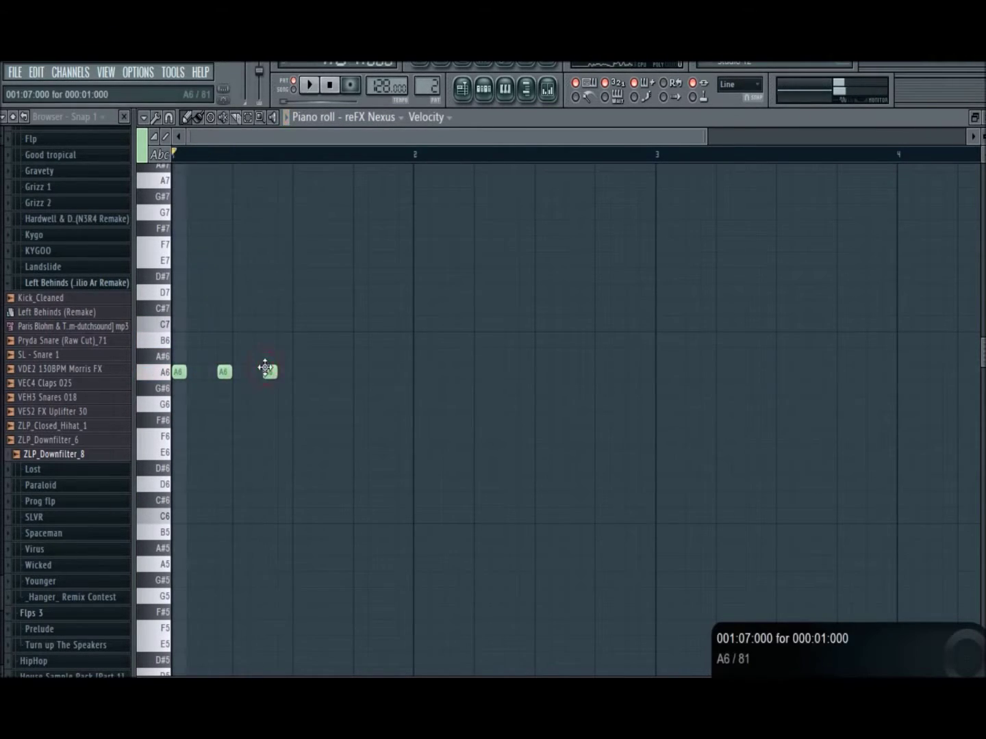
# Step: Rework the three notes into F#6, G6 and A6 at steps 1, 3 and 5, each two steps long
pyautogui.moveTo(179, 373); pyautogui.dragTo(176, 413)
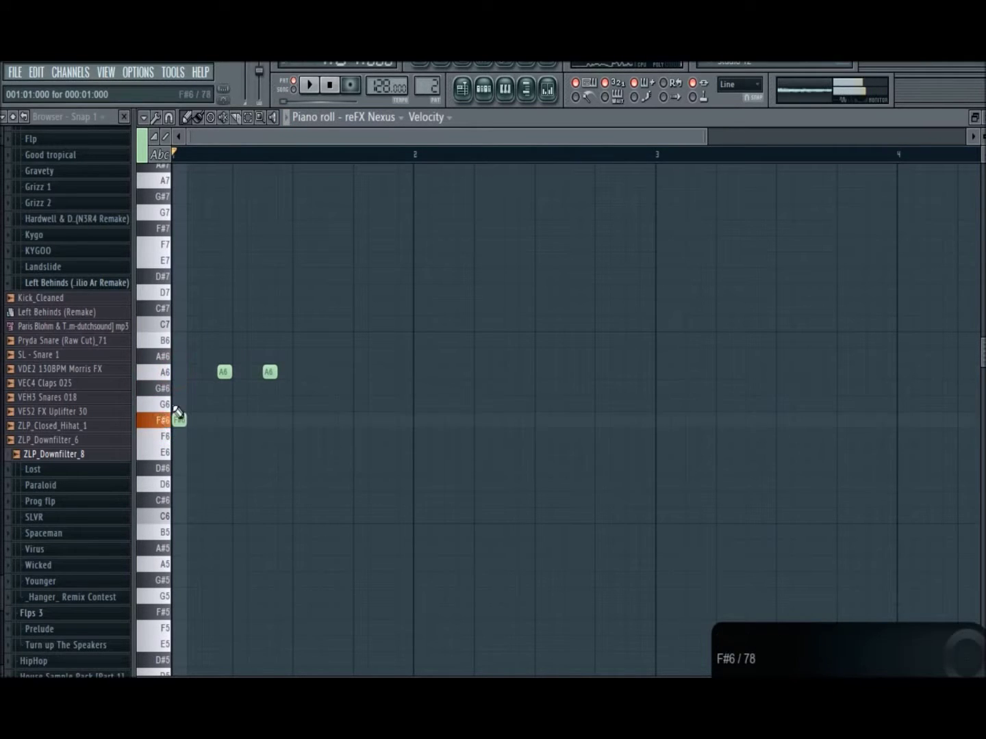
pyautogui.moveTo(213, 370); pyautogui.dragTo(214, 404)
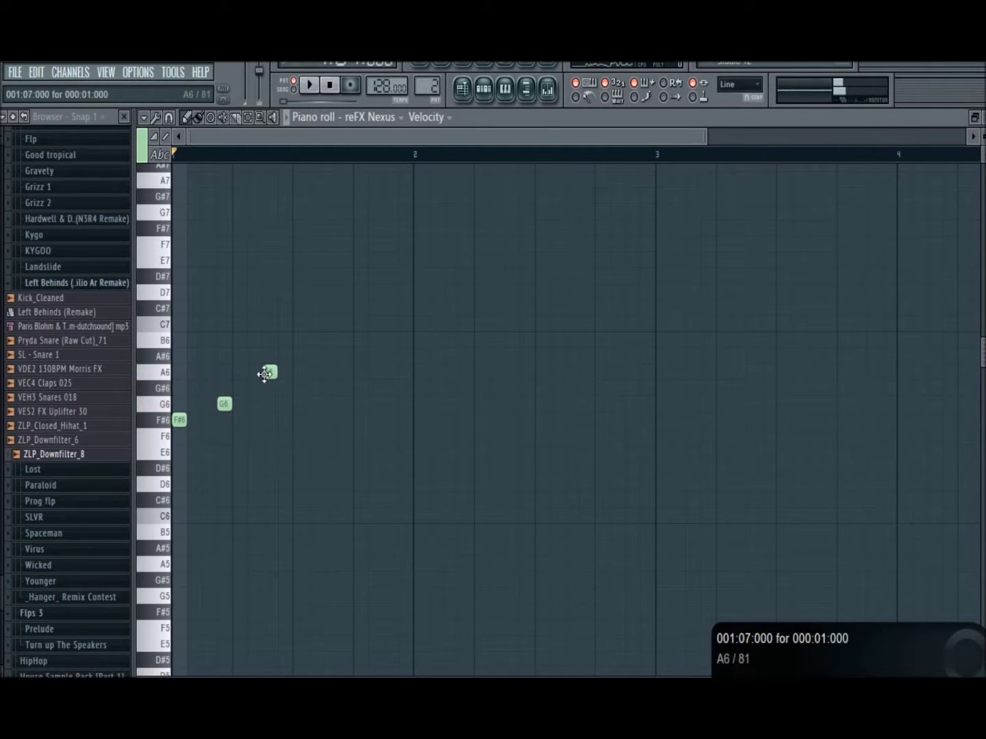
pyautogui.press('space')
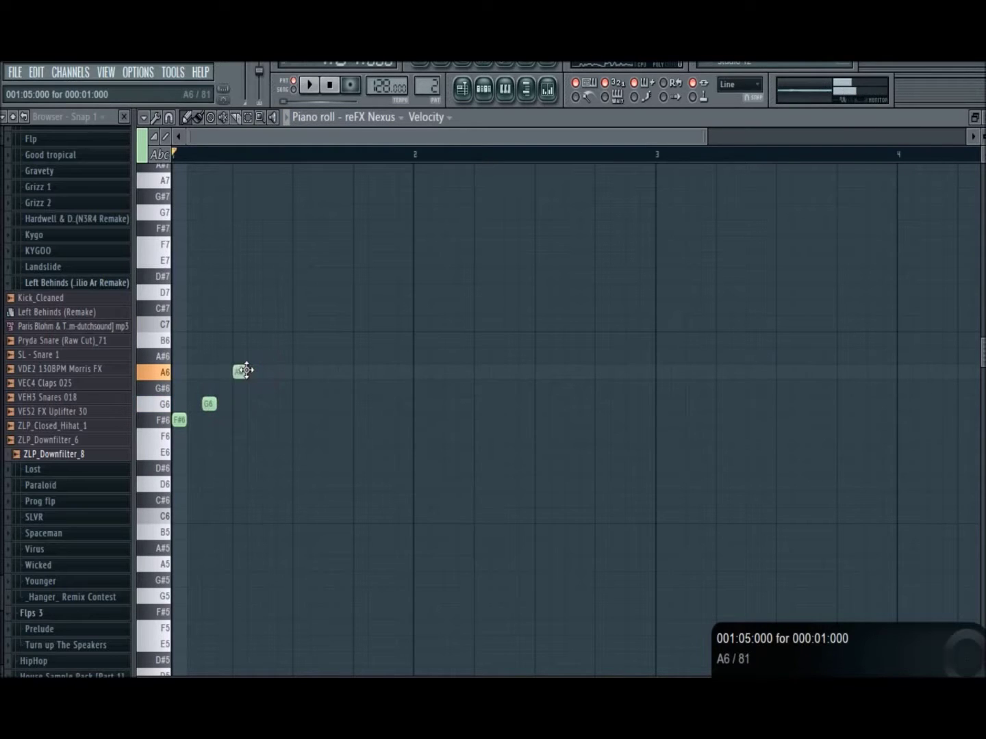
pyautogui.moveTo(245, 370); pyautogui.dragTo(237, 373)
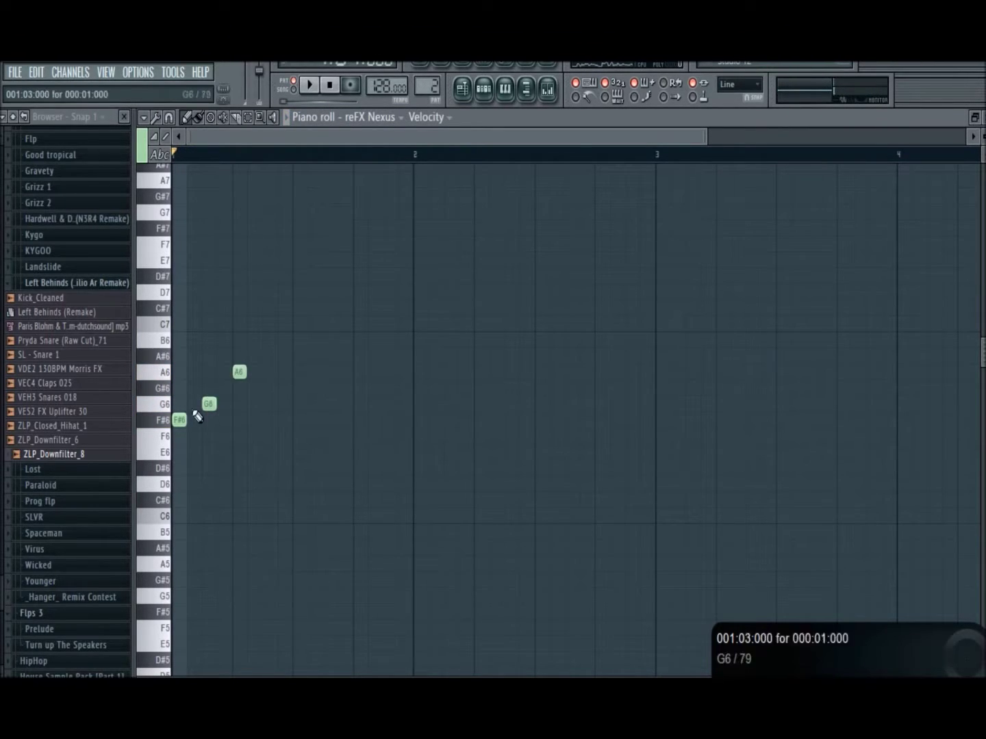
pyautogui.hotkey('ctrl', 'a')
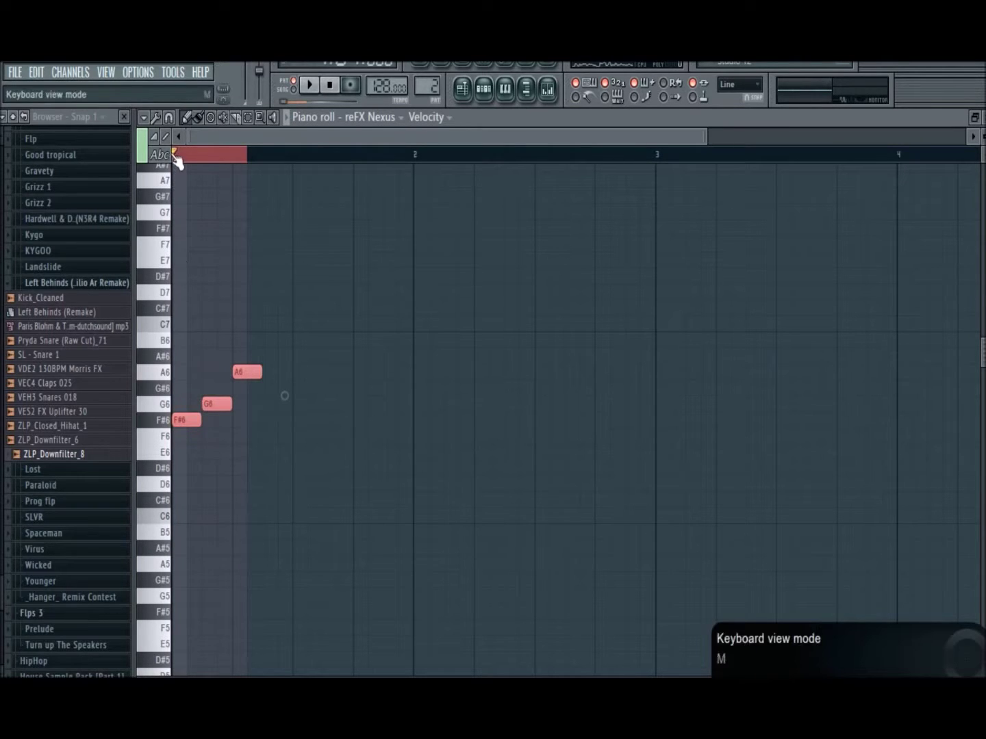
pyautogui.click(176, 154)
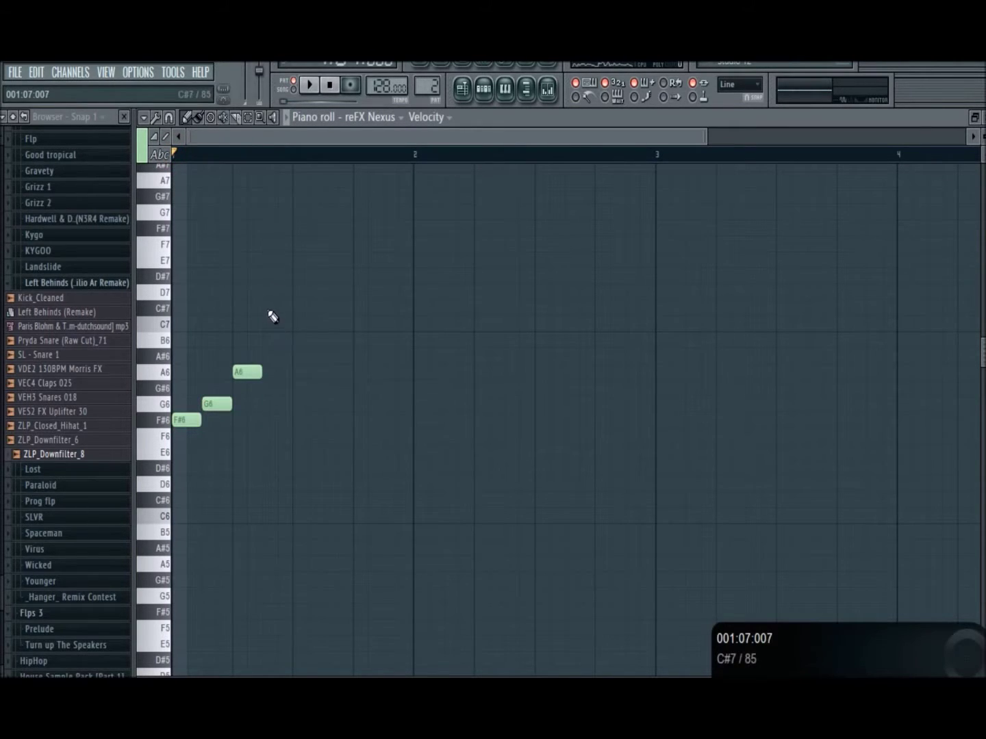
# Step: Add two-step notes C#7, B6, C#7 and A6 at steps 7, 9, 12 and 15 of bar 1, and play the pattern
pyautogui.click(269, 308)
pyautogui.click(298, 339)
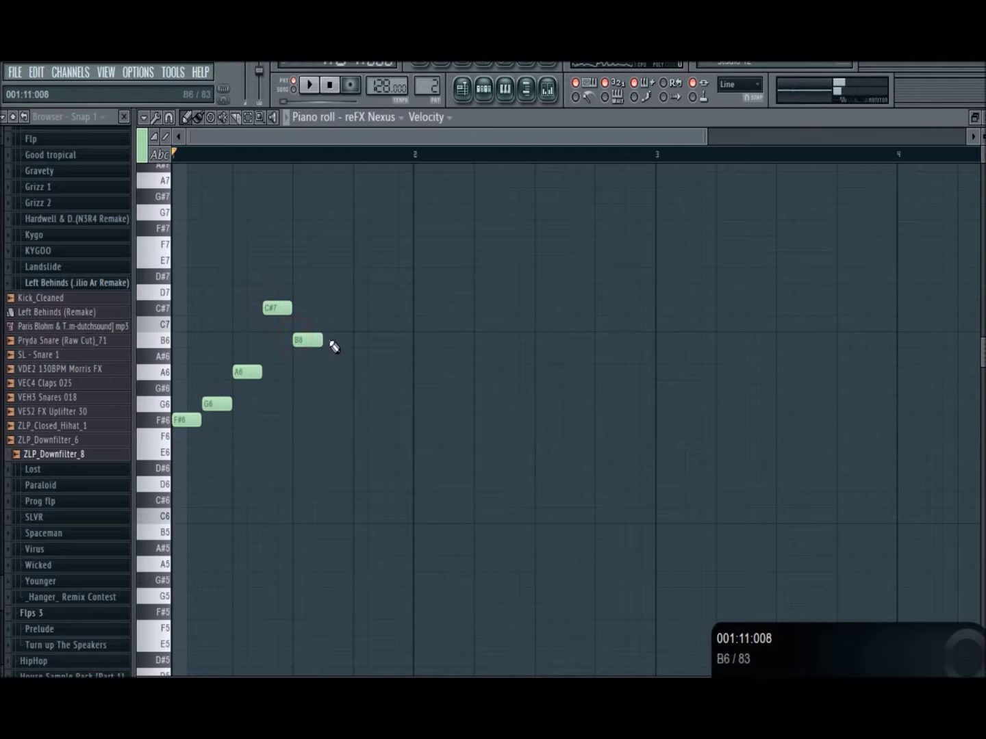
pyautogui.click(341, 311)
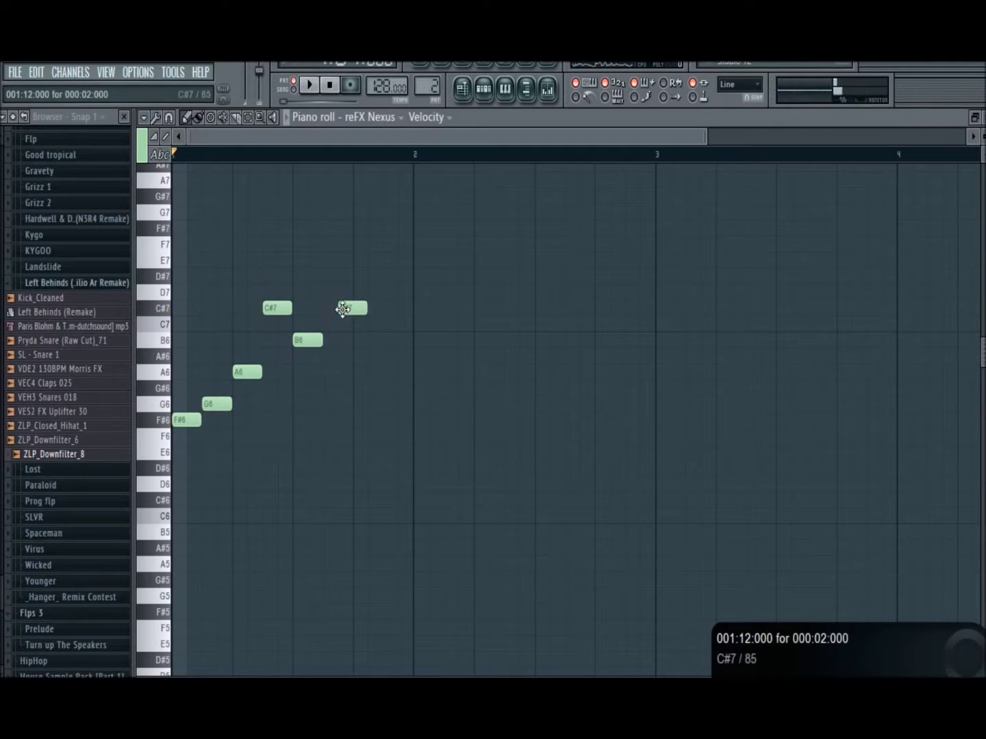
pyautogui.moveTo(390, 357); pyautogui.dragTo(387, 378)
pyautogui.press('space')
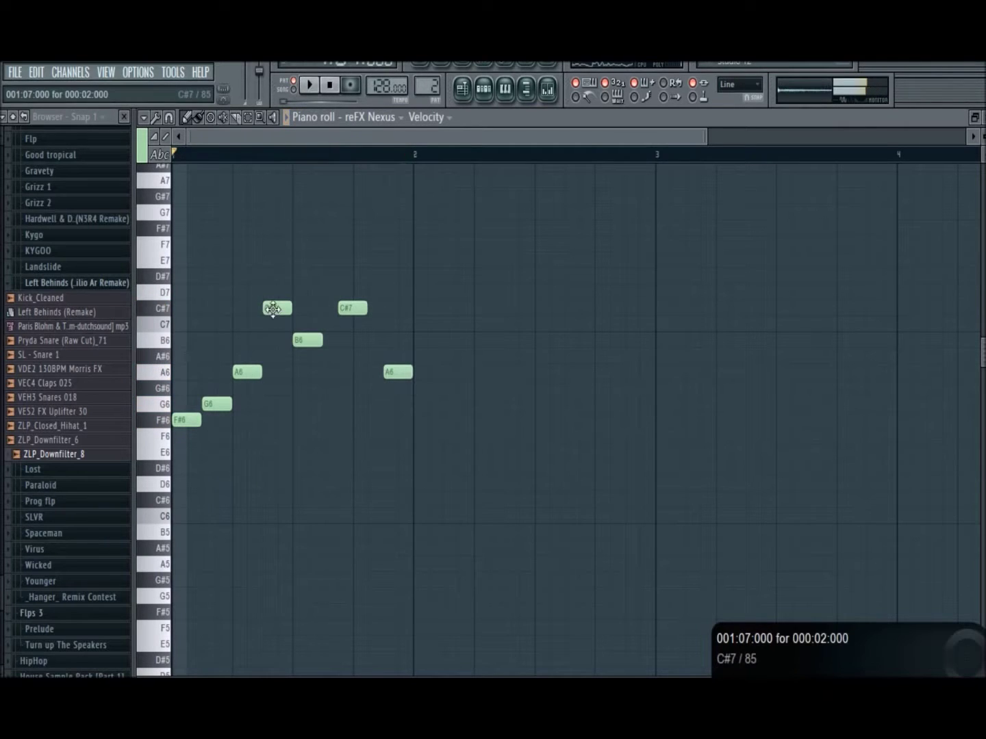
# Step: Raise the note at step 7 of bar 1 to D7, and audition the melody
pyautogui.press('space')
pyautogui.click(266, 292)
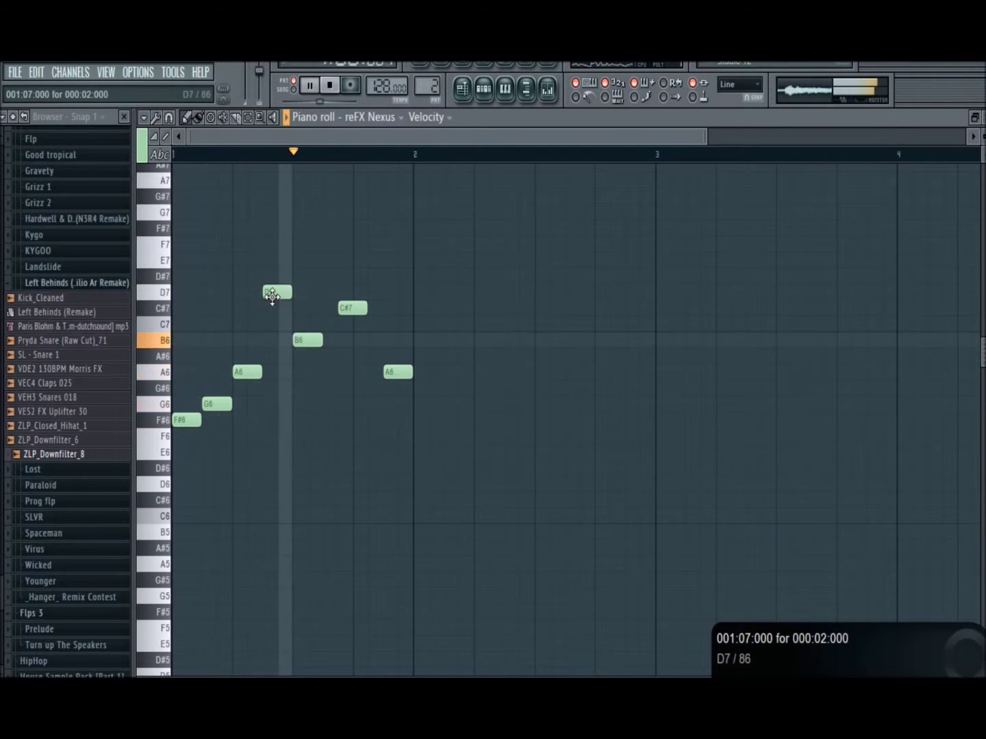
pyautogui.press('space')
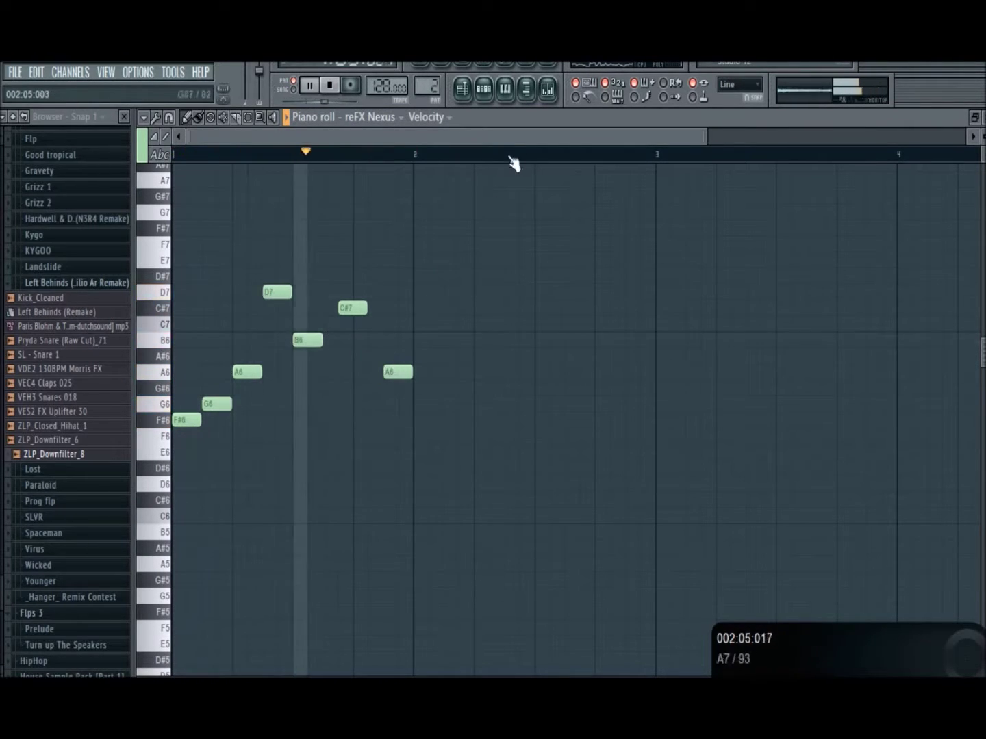
pyautogui.press('space')
# Step: Shorten all the notes in bar 1 to one step, stop playback, and clear the time selection
pyautogui.keyDown('ctrl'); pyautogui.scroll(-1, 352, 372); pyautogui.keyUp('ctrl')
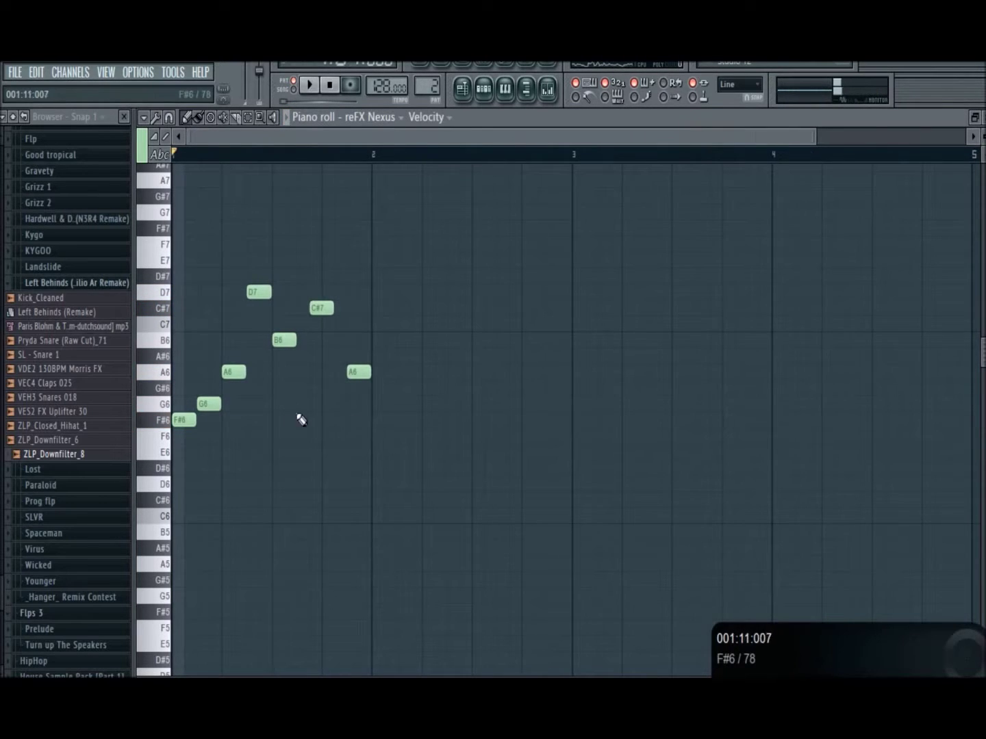
pyautogui.scroll(-3, 260, 394)
pyautogui.scroll(3, 287, 356)
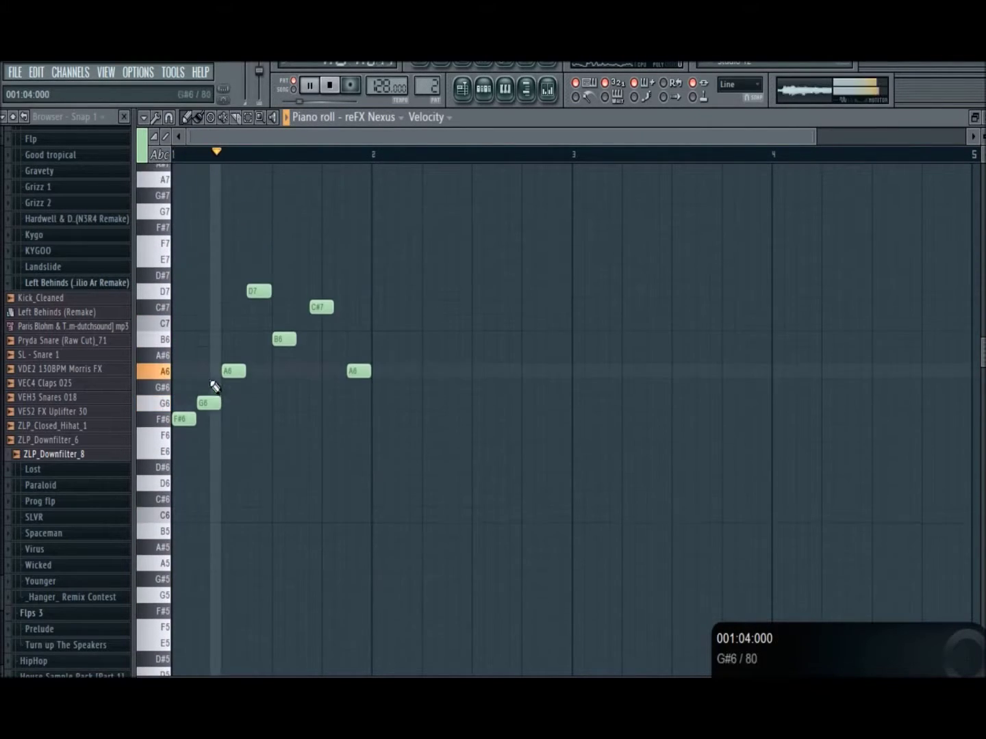
pyautogui.hotkey('ctrl', 'a')
pyautogui.moveTo(194, 419); pyautogui.dragTo(184, 420)
pyautogui.keyDown('ctrl'); pyautogui.click(221, 460); pyautogui.keyUp('ctrl')
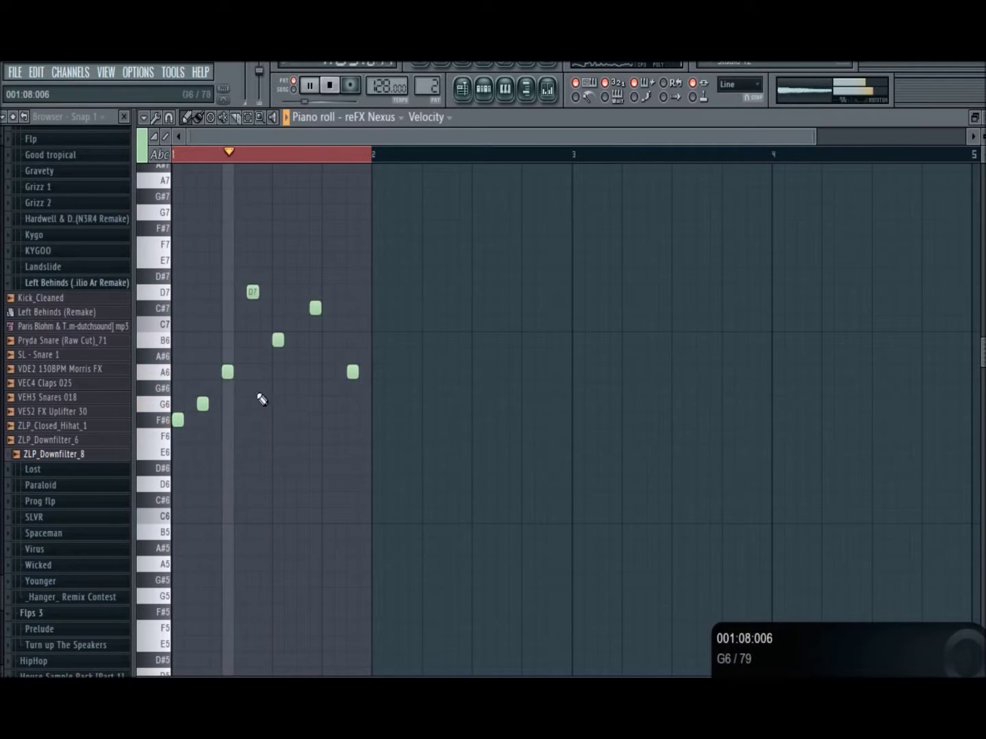
pyautogui.press('space')
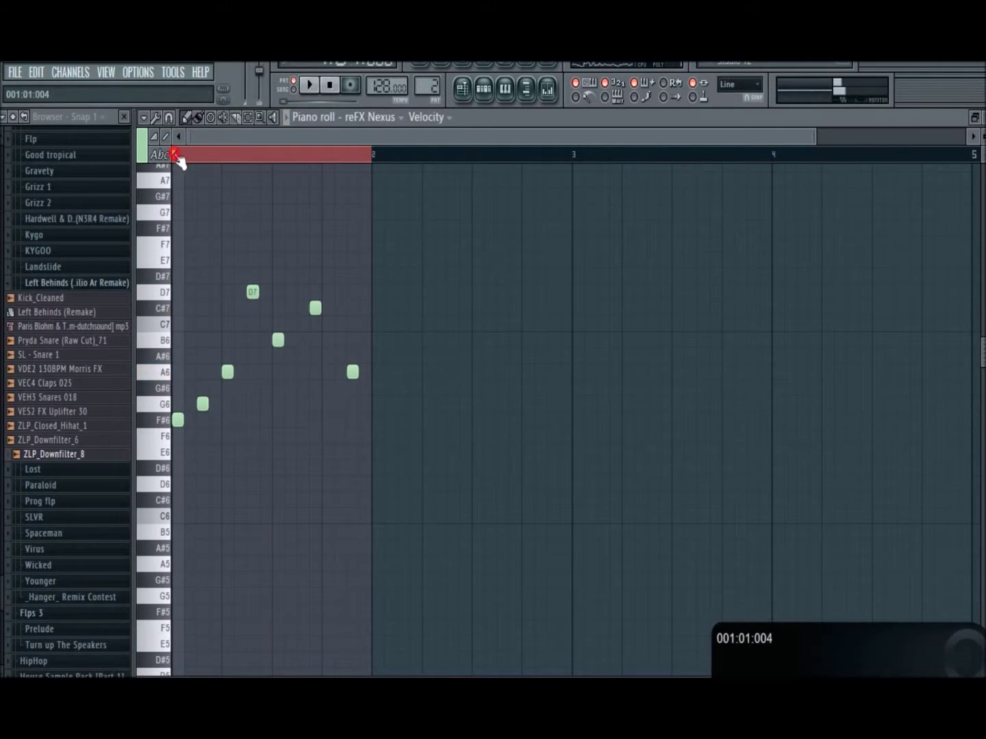
pyautogui.click(178, 157)
# Step: Add one-step E7 notes at steps 1, 3 and 5 of bar 2, and play the melody
pyautogui.click(377, 261)
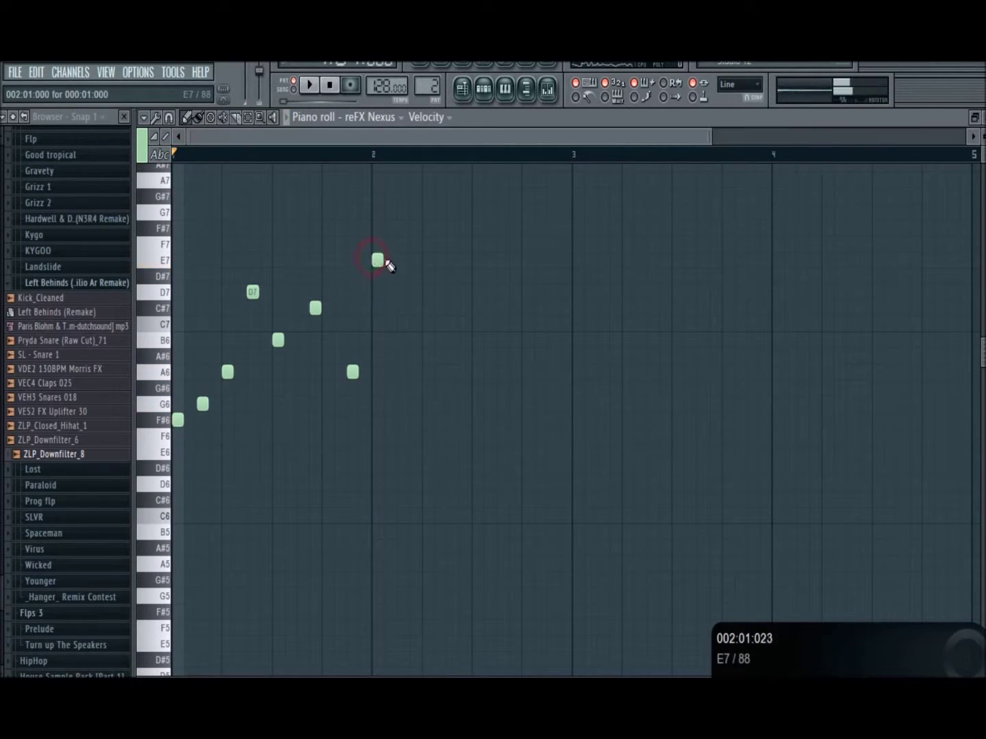
pyautogui.press('space')
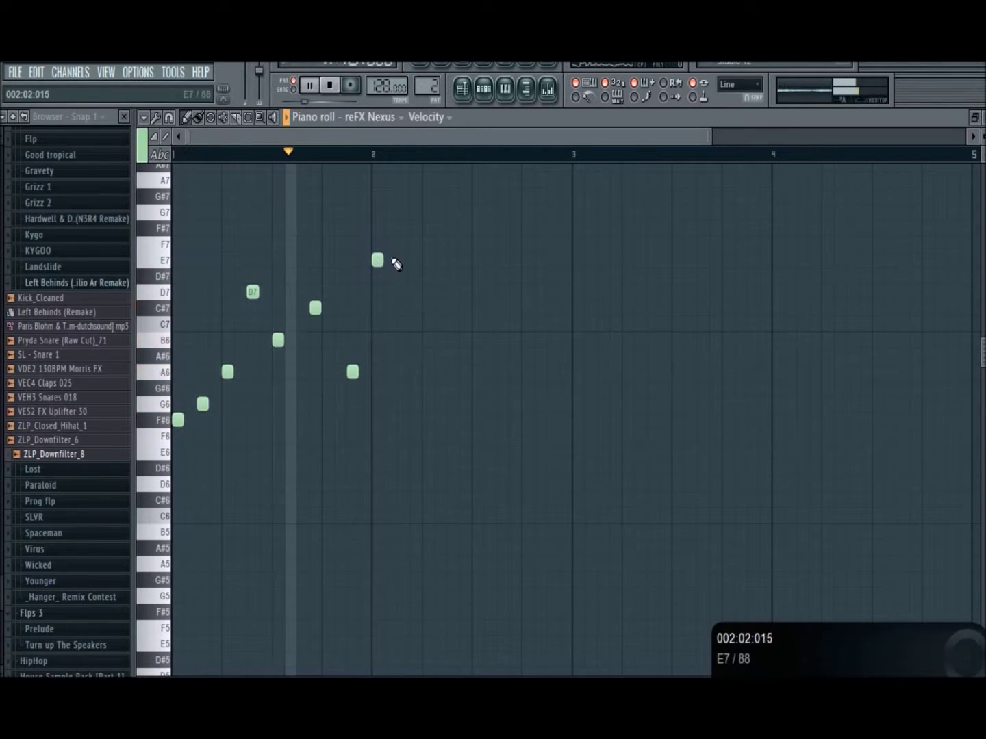
pyautogui.click(424, 259)
pyautogui.press('space')
pyautogui.click(426, 260)
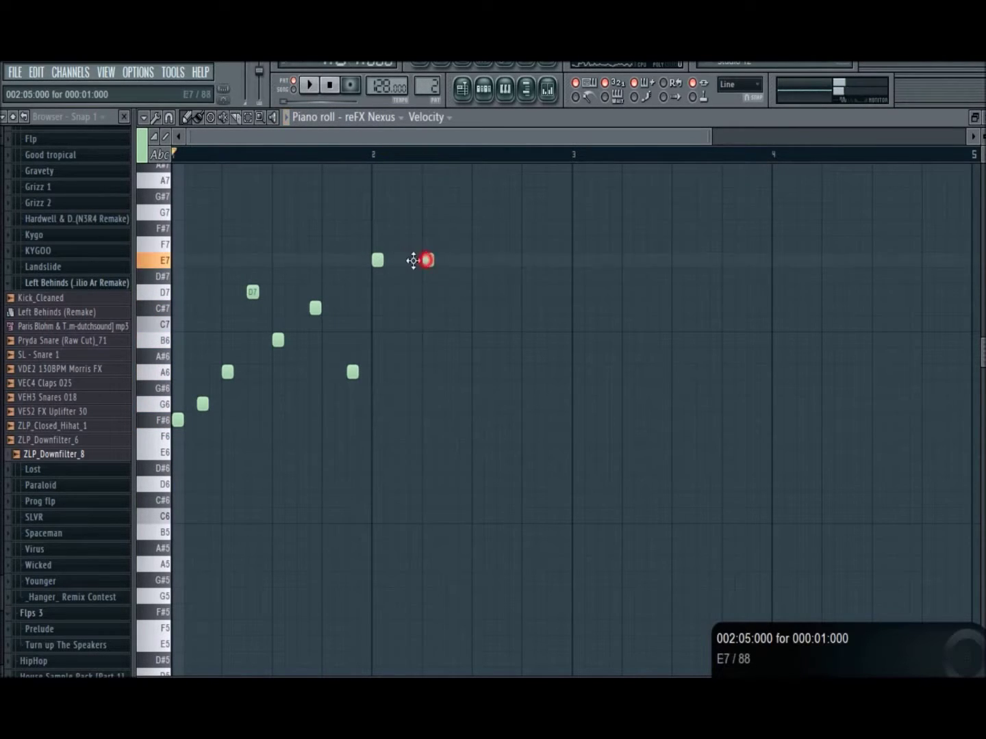
pyautogui.click(428, 262)
pyautogui.press('space')
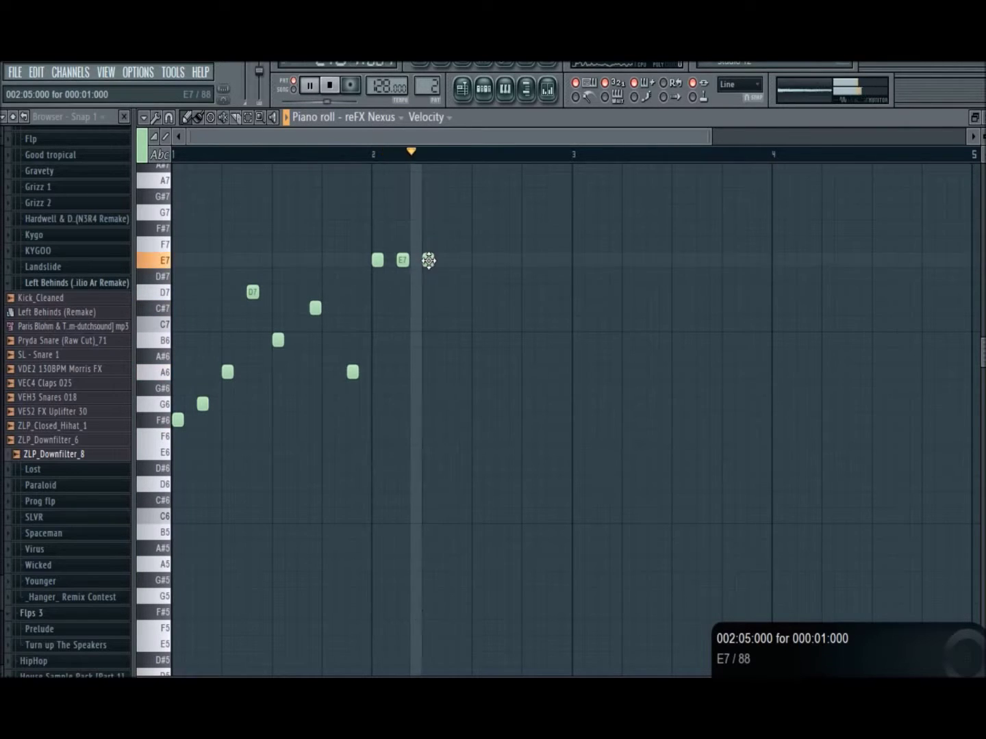
# Step: Change the bar 2 notes at steps 1 and 5 to F#7 and D7, and audition the melody
pyautogui.press('space')
pyautogui.click(429, 260)
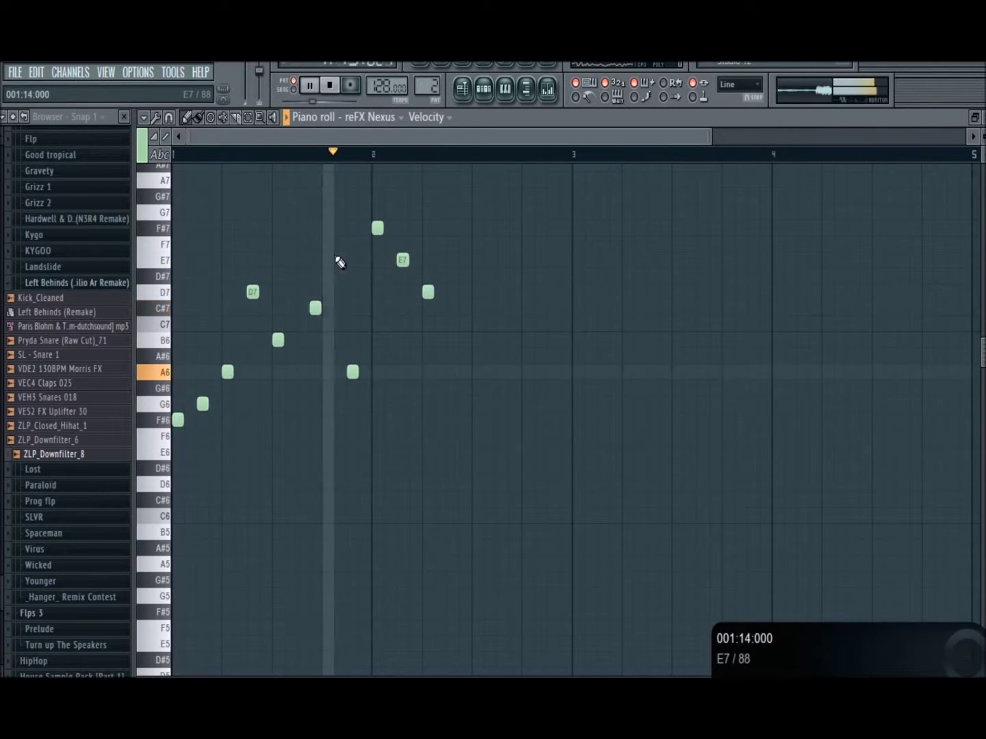
pyautogui.press('space')
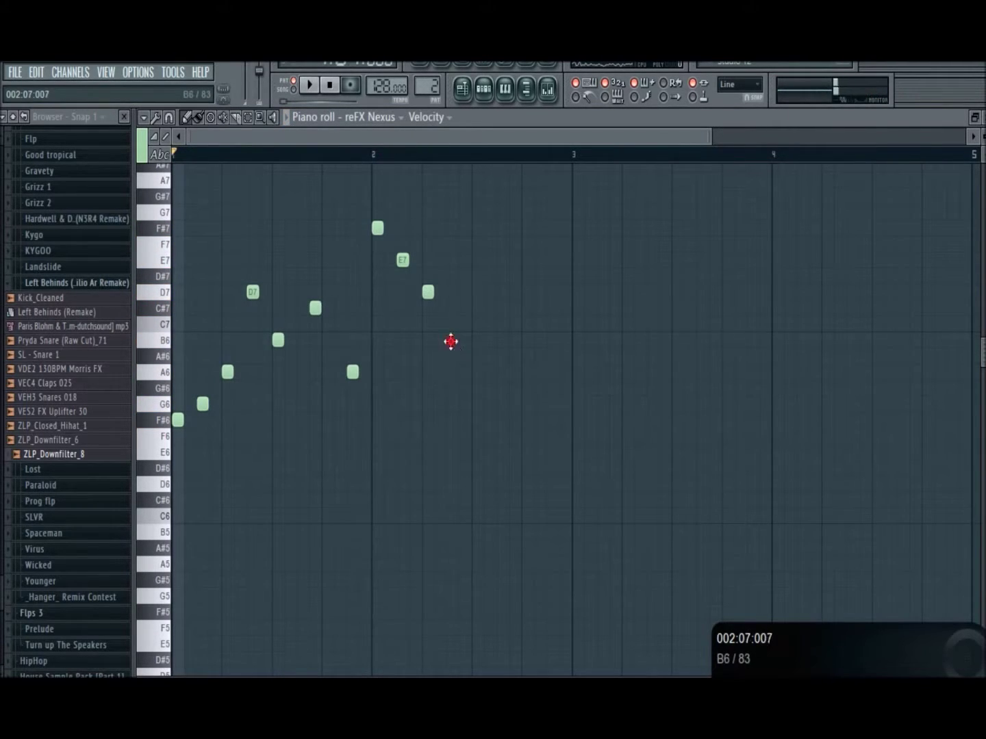
# Step: Add one-step notes to bar 2, B6 at step 7 and C#7 at steps 9, 12 and 15, and audition the melody
pyautogui.click(475, 308)
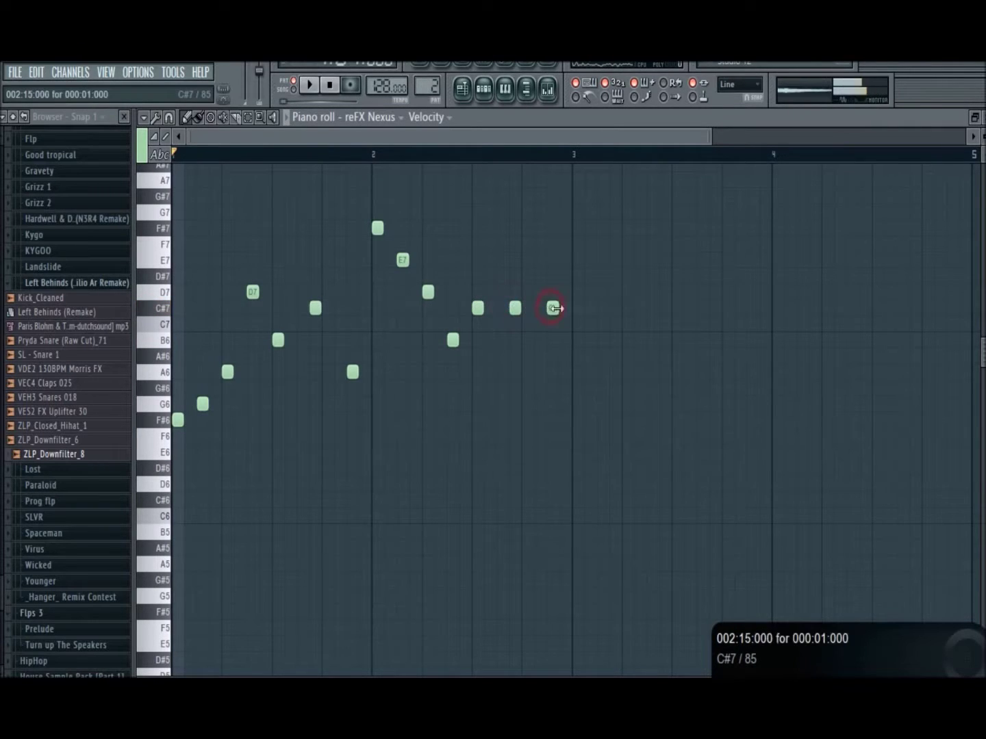
pyautogui.press('space')
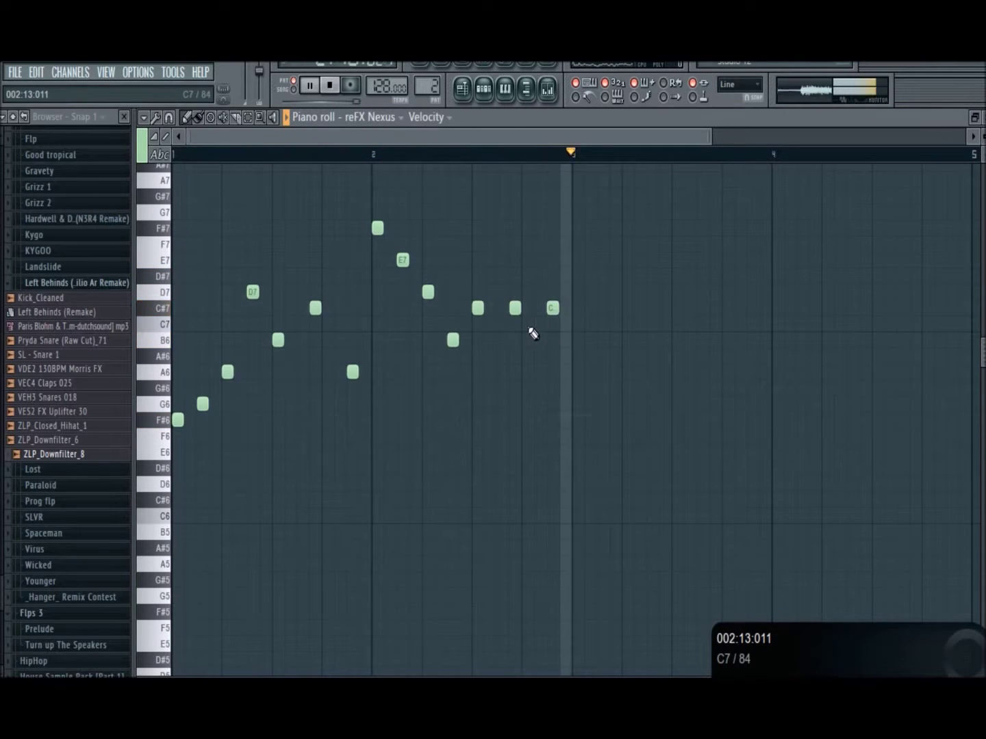
pyautogui.press('space')
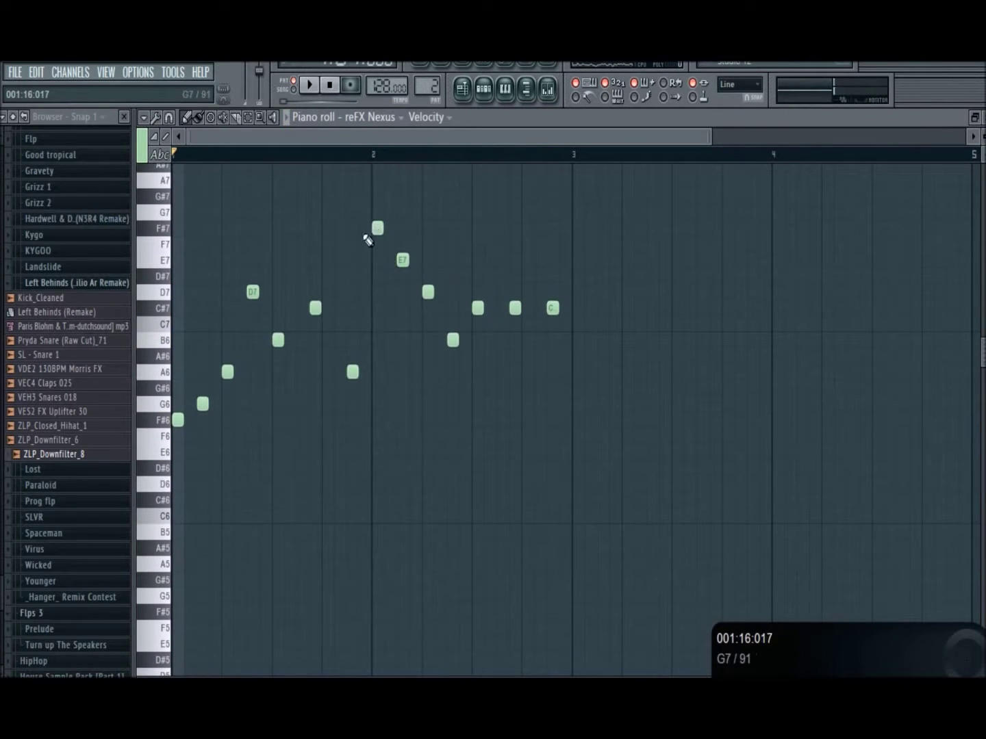
# Step: Lengthen all the melody notes in both bars to two steps, and audition the result
pyautogui.hotkey('ctrl', 'a')
pyautogui.moveTo(181, 418); pyautogui.dragTo(188, 419)
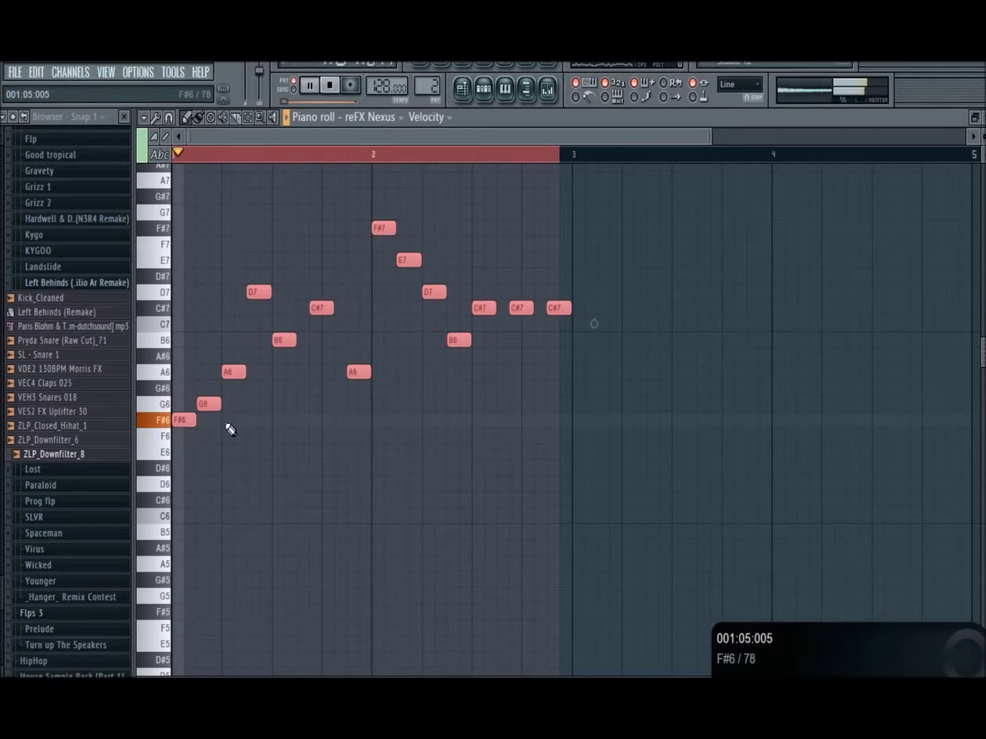
pyautogui.click(220, 419)
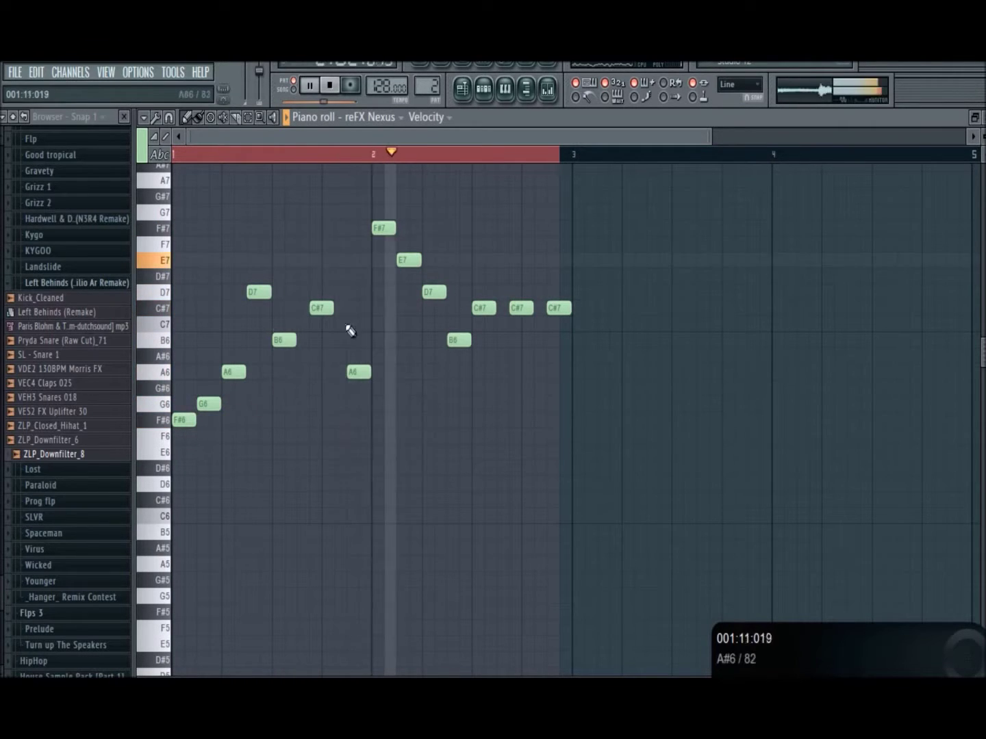
pyautogui.press('space')
# Step: Try A6 at step 9 and B6 at step 15 of bar 1, and audition the melody
pyautogui.moveTo(359, 372); pyautogui.dragTo(358, 340)
pyautogui.moveTo(283, 341); pyautogui.dragTo(276, 377)
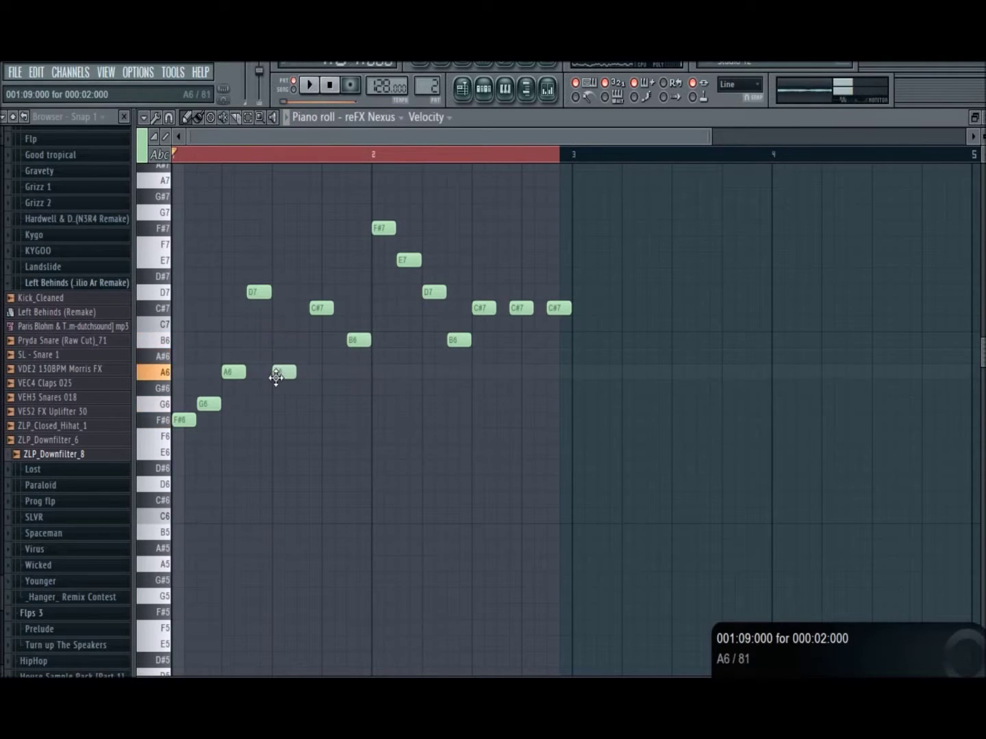
pyautogui.press('space')
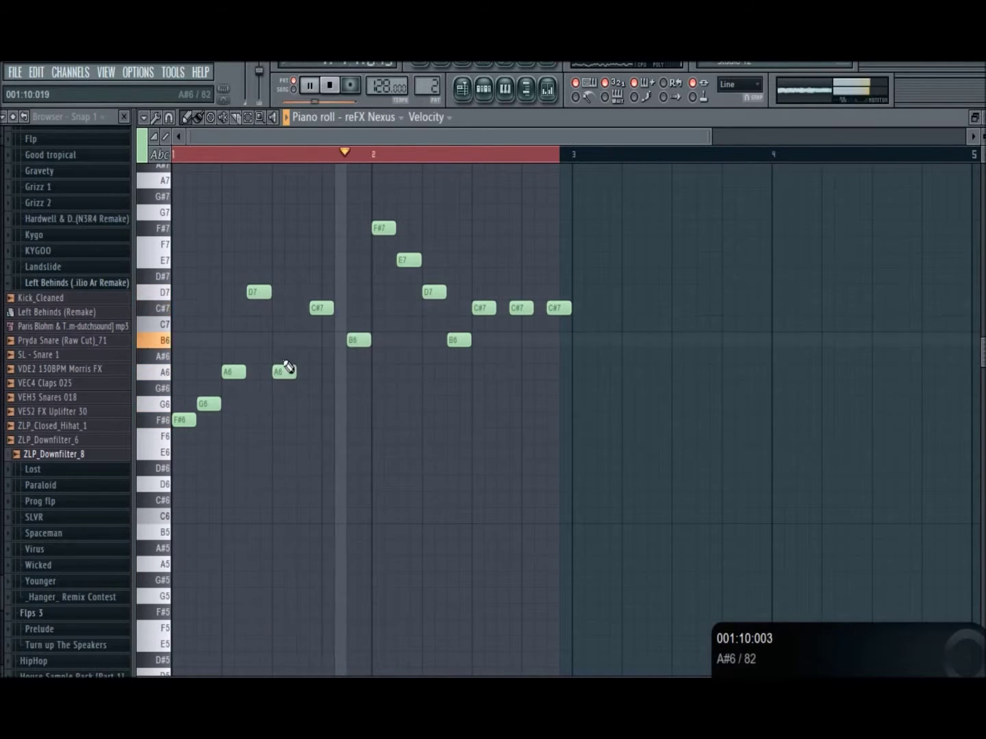
pyautogui.press('space')
# Step: Set the bar 1 notes at steps 9 and 15 to B6 and E7, and play the melody
pyautogui.moveTo(277, 371); pyautogui.dragTo(271, 336)
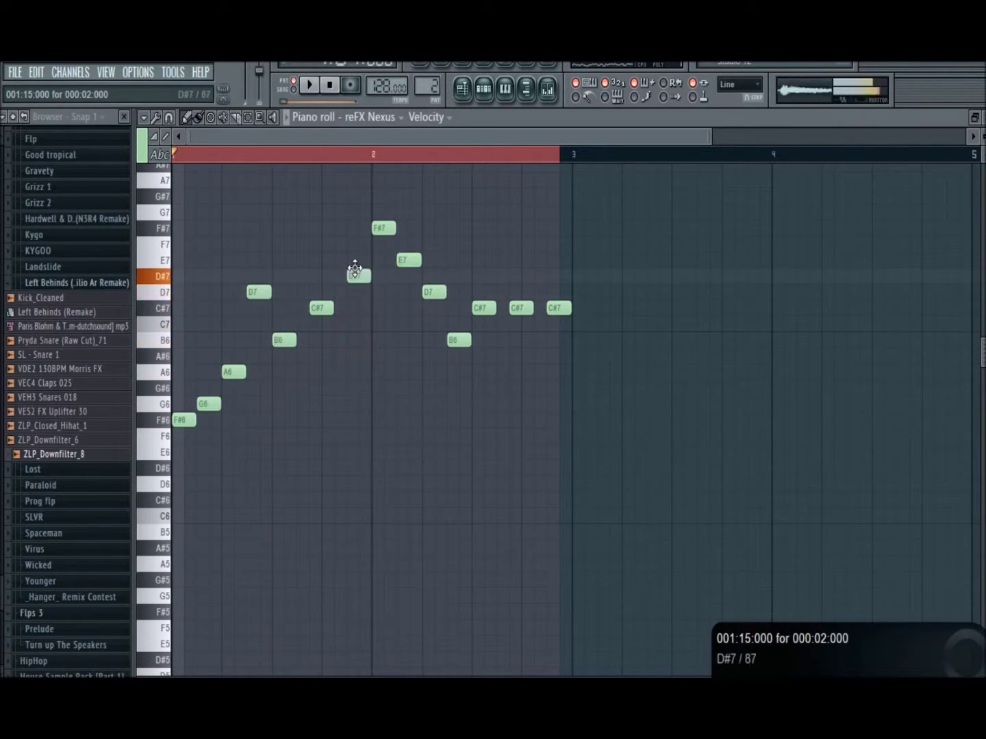
pyautogui.press('space')
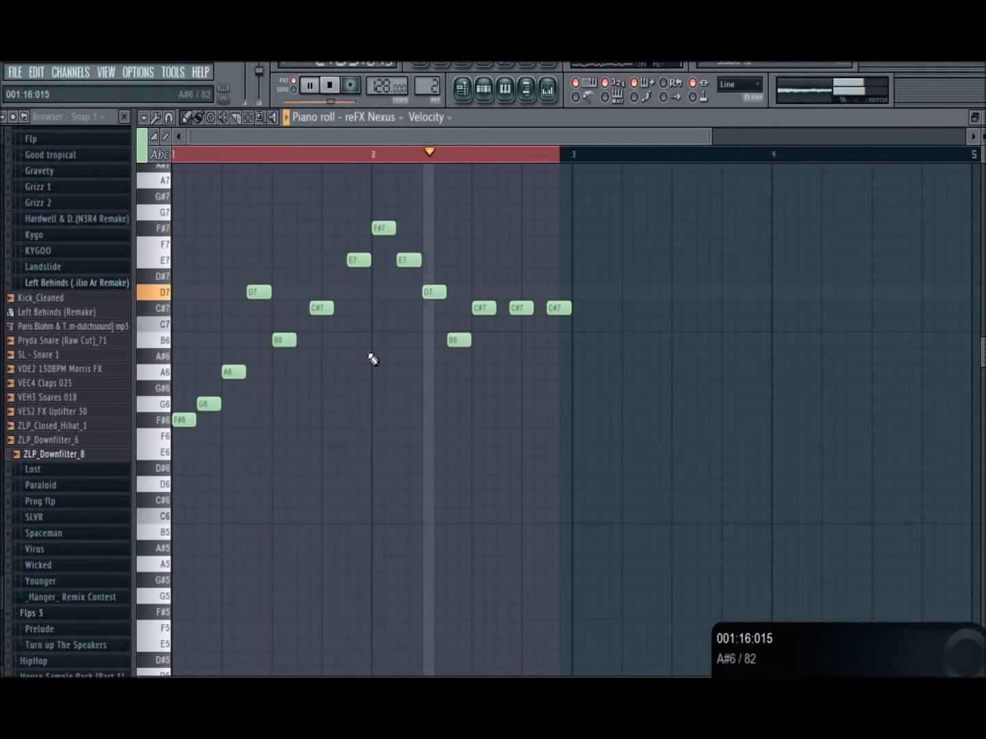
# Step: Add chord rows at D6, A5 and E5 beneath the bar 1 melody, matching its rhythm, and play them
pyautogui.press('space')
pyautogui.scroll(-5, 203, 424)
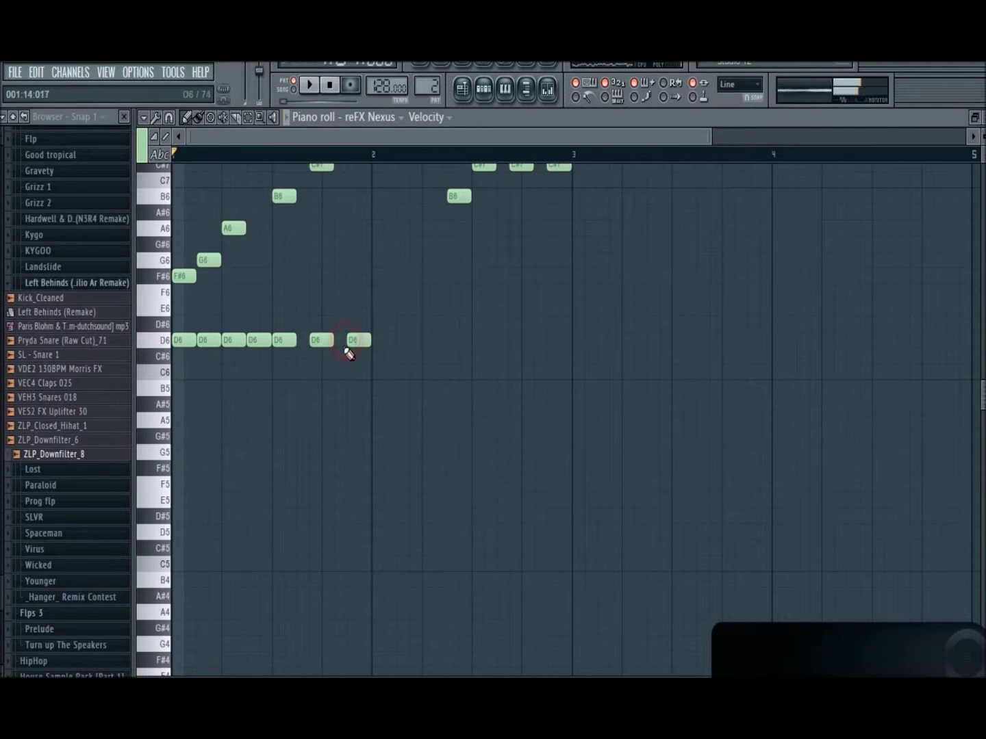
pyautogui.moveTo(388, 342); pyautogui.dragTo(162, 424)
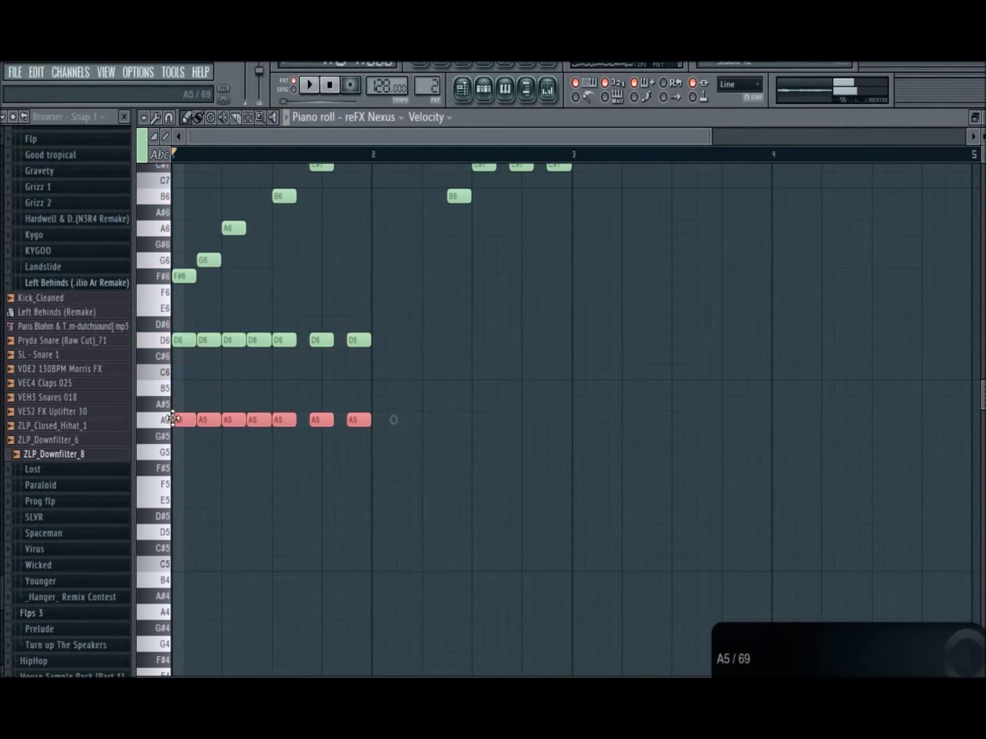
pyautogui.press('space')
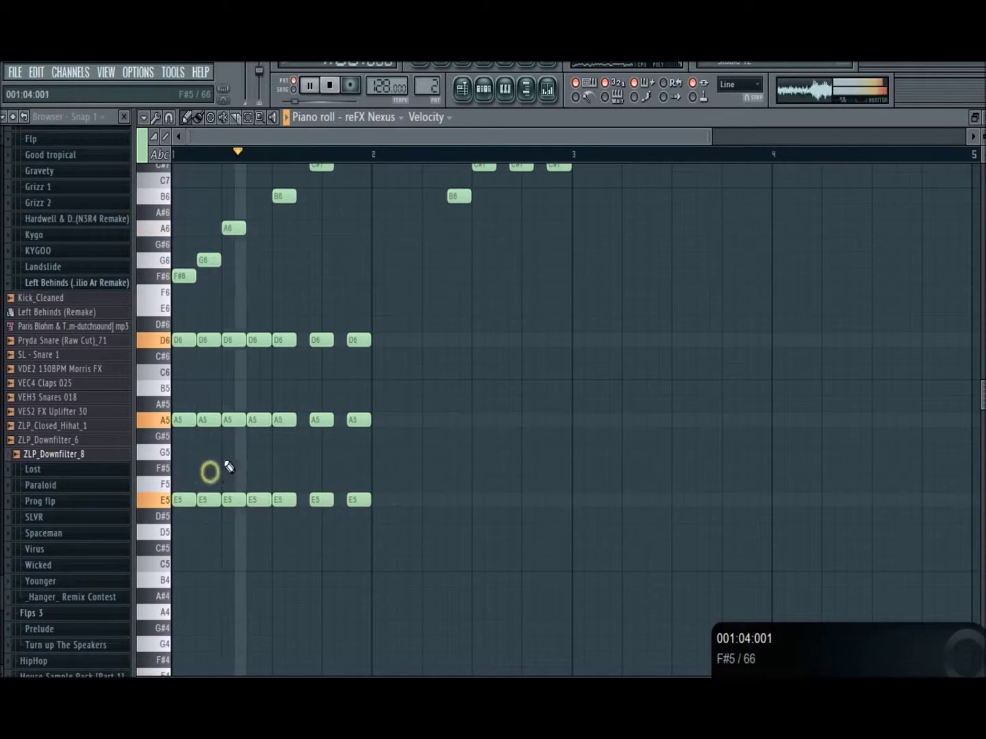
# Step: Copy the bar 1 chord rows into bar 2 at E6, B5 and F#5, and audition the result
pyautogui.moveTo(413, 317); pyautogui.dragTo(385, 471)
pyautogui.press('space')
pyautogui.press('space')
pyautogui.click(398, 490)
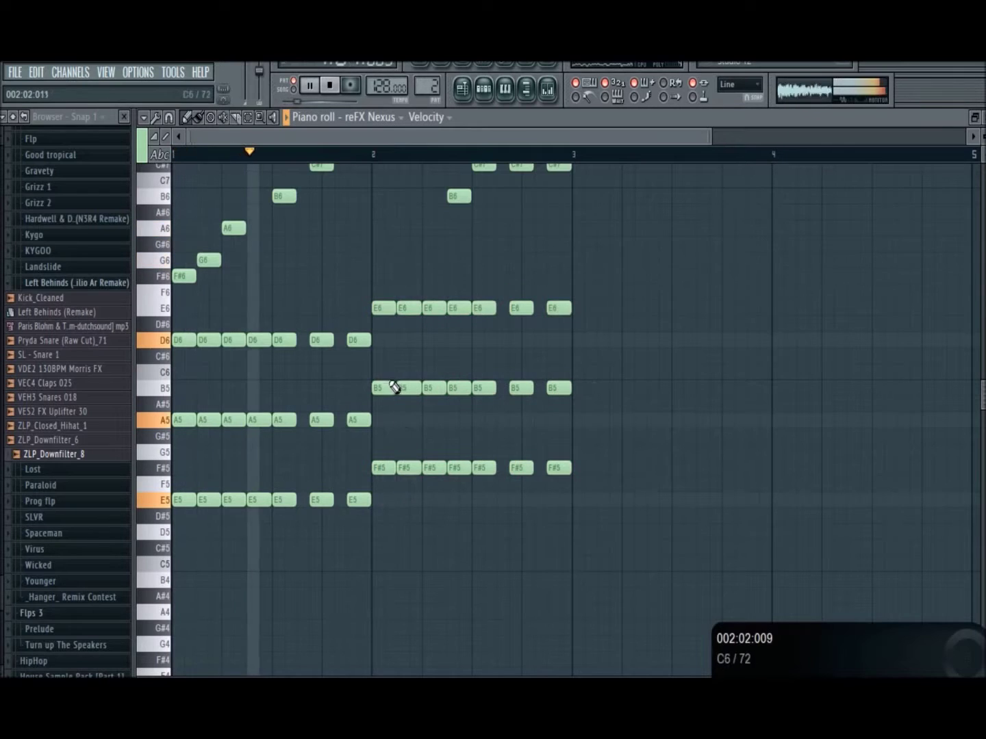
# Step: Write the bar 3 melody as two-step notes D7, C#7, B6, A6, G6, A6 and B6, and audition it
pyautogui.scroll(2, 410, 369)
pyautogui.scroll(1, 410, 367)
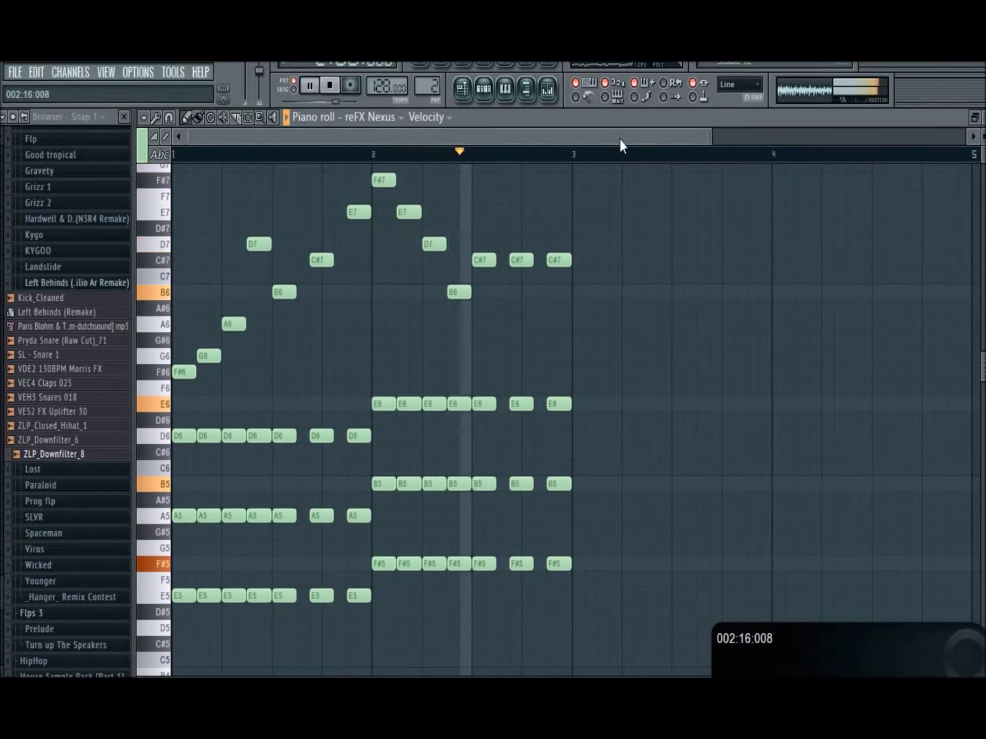
pyautogui.moveTo(710, 133); pyautogui.dragTo(835, 137)
pyautogui.press('space')
pyautogui.scroll(2, 504, 288)
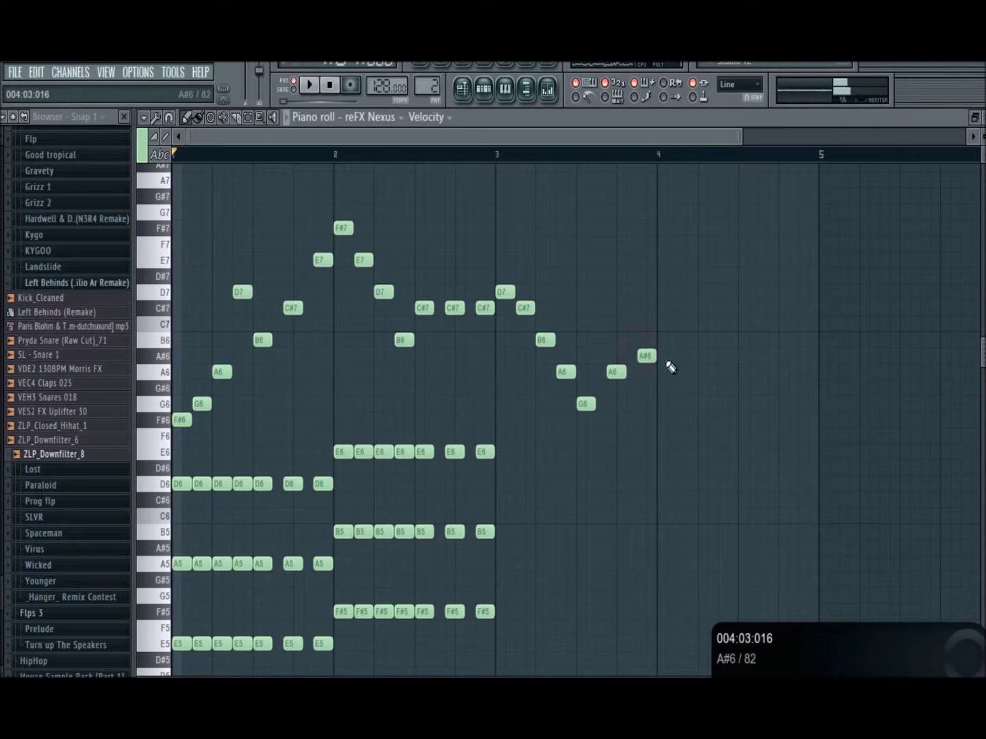
pyautogui.press('space')
pyautogui.moveTo(646, 356)
pyautogui.mouseDown()
pyautogui.moveTo(655, 335)
pyautogui.moveTo(649, 340)
pyautogui.mouseUp()
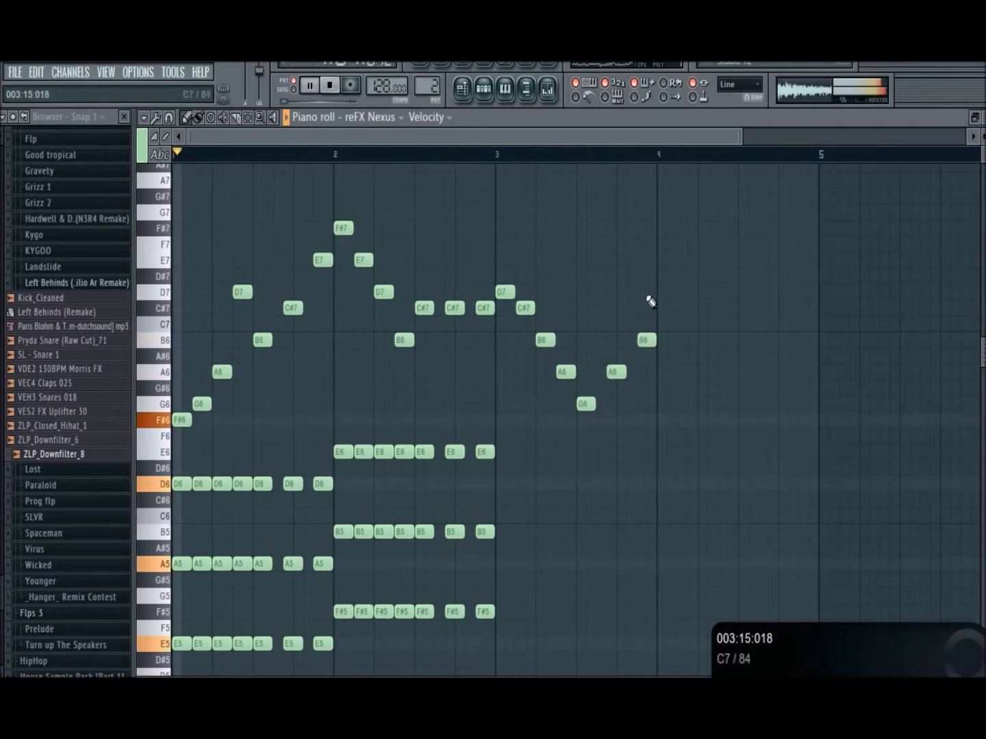
# Step: Copy the bar 2 chord rows into bar 3 at D6, G5 and D5, and play the pattern
pyautogui.moveTo(508, 445); pyautogui.dragTo(342, 633)
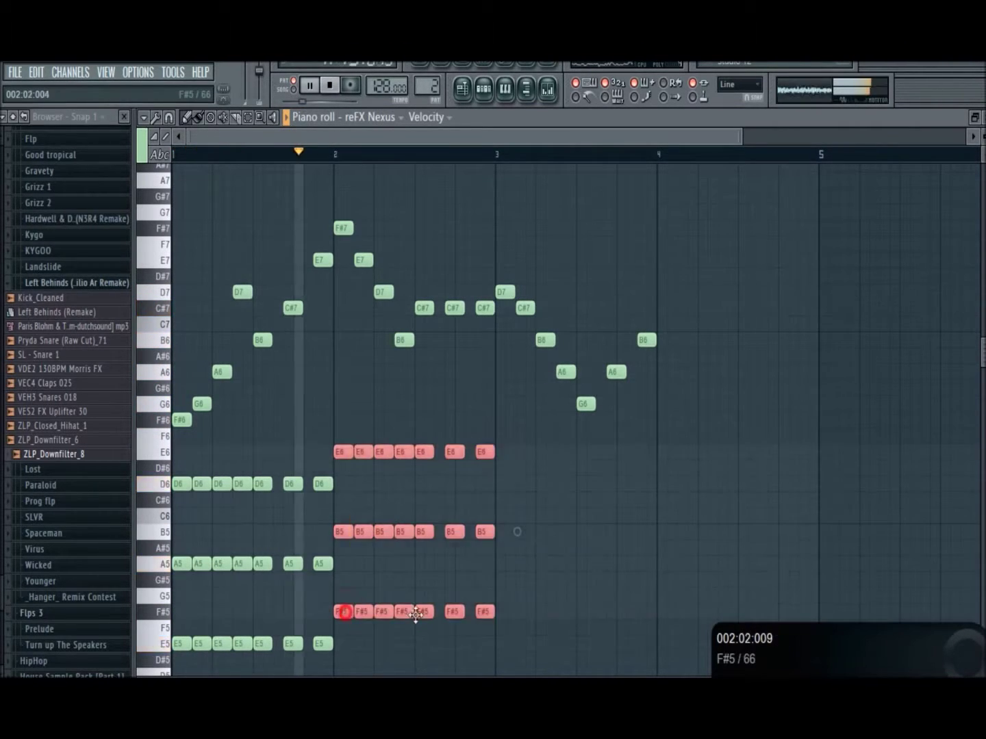
pyautogui.moveTo(413, 612); pyautogui.dragTo(507, 656)
pyautogui.scroll(-3, 509, 622)
pyautogui.press('space')
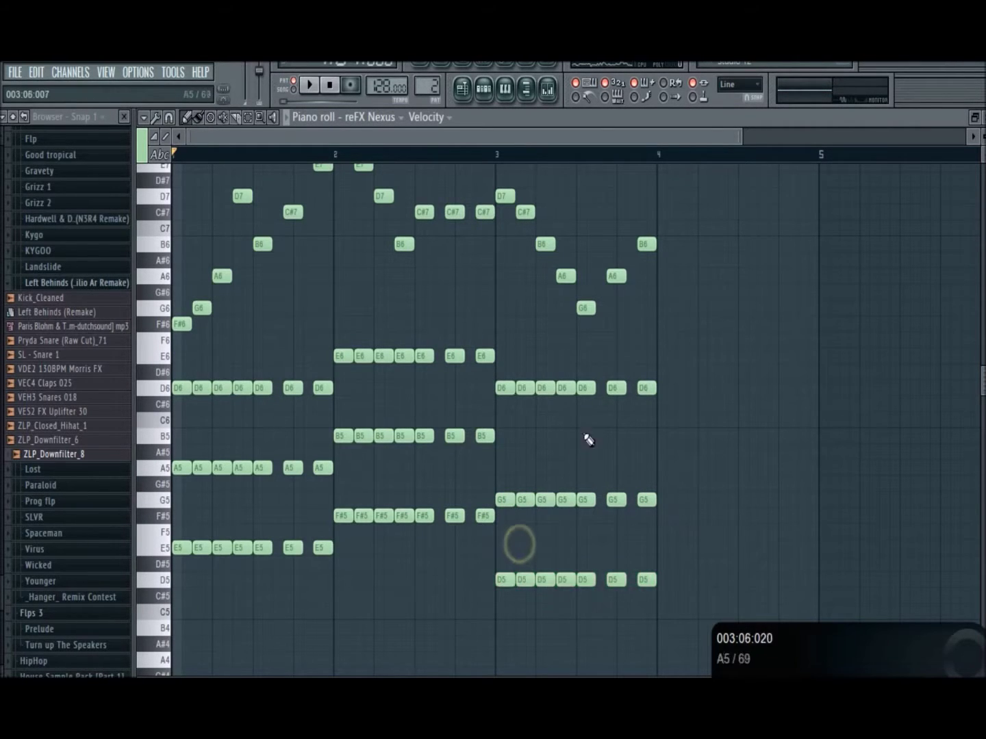
pyautogui.press('space')
# Step: Move the upper bar 3 chord row to C#6 and the middle row to A5, and audition the change
pyautogui.moveTo(678, 391); pyautogui.dragTo(511, 406)
pyautogui.click(513, 421)
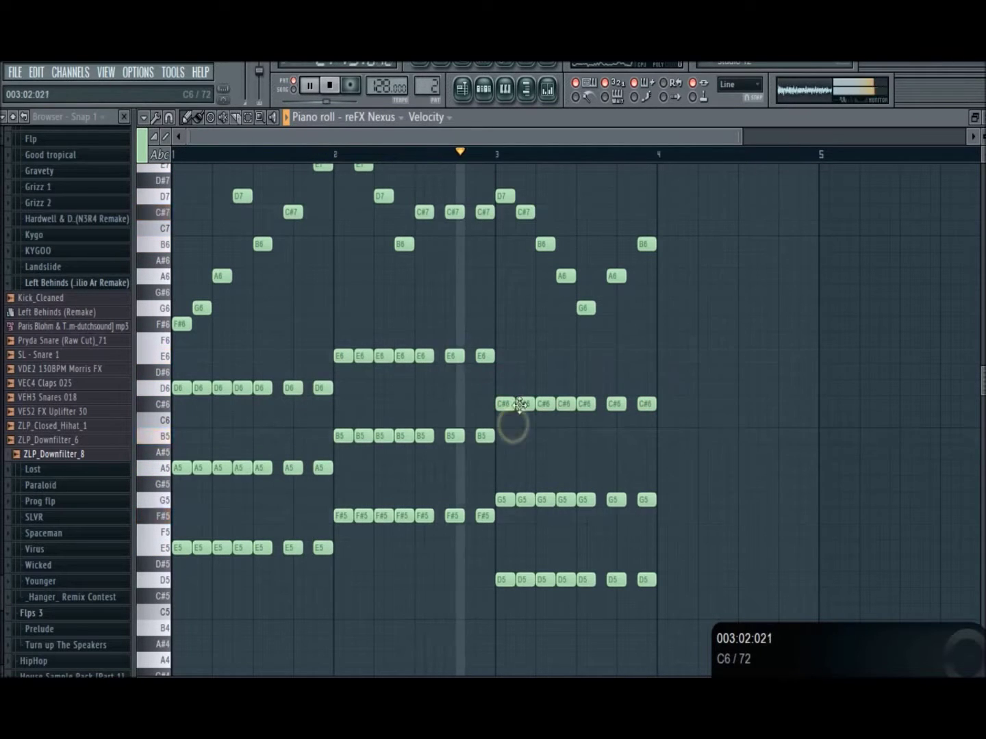
pyautogui.press('space')
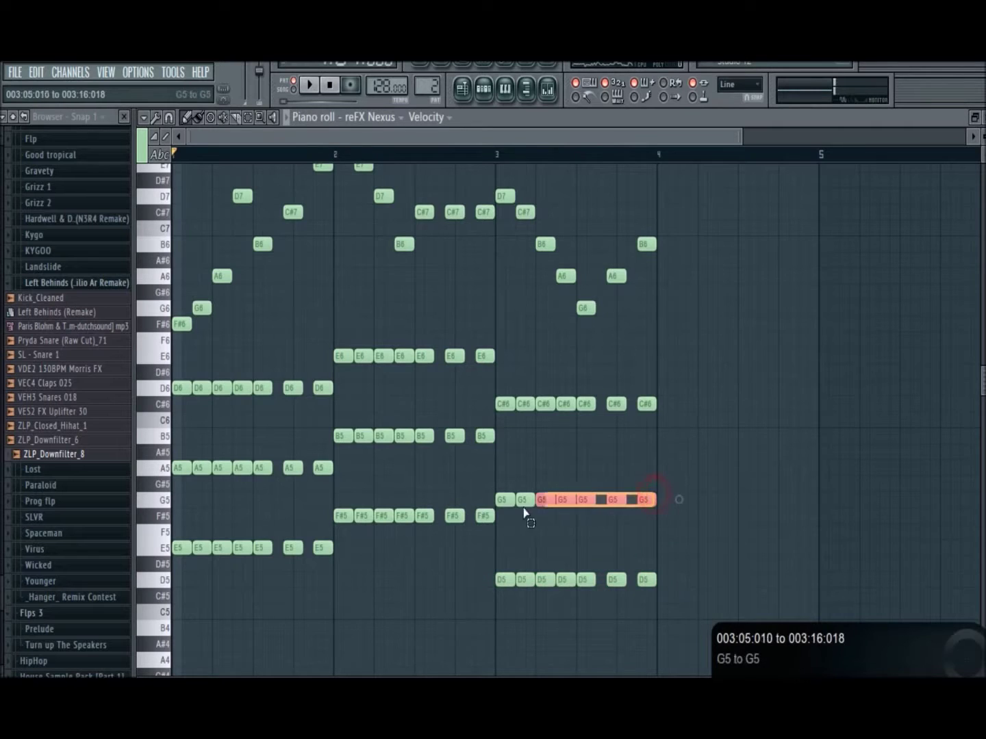
pyautogui.click(540, 499)
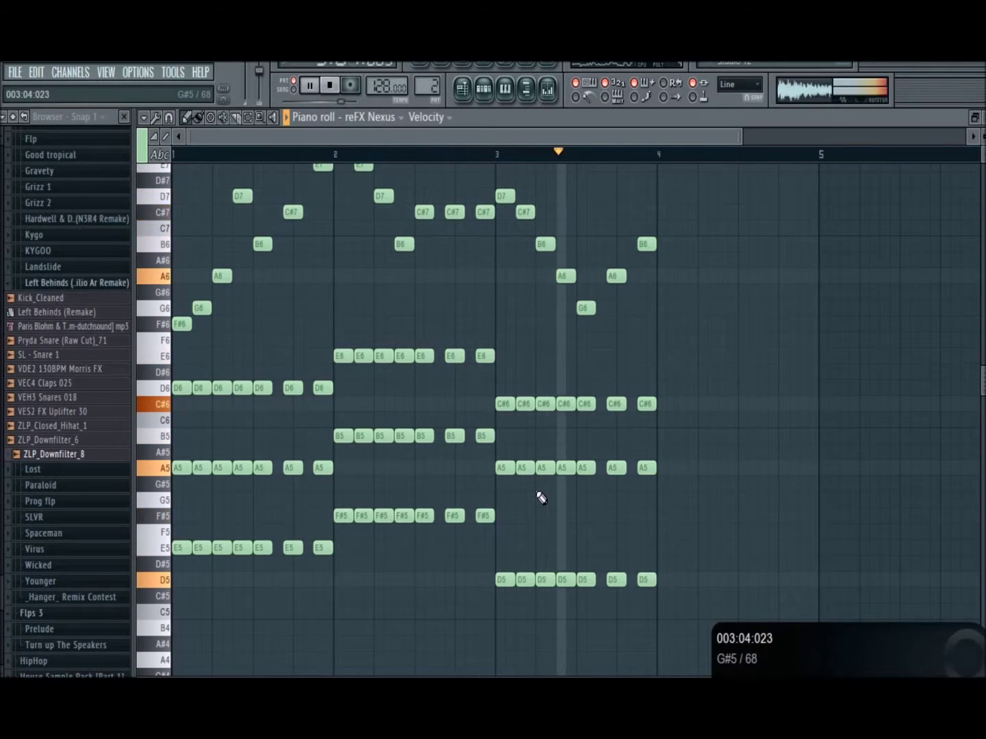
# Step: Copy the bar 3 chord rows into bar 4 at F#6, D6 and G5, and play the pattern
pyautogui.scroll(3, 740, 361)
pyautogui.press('space')
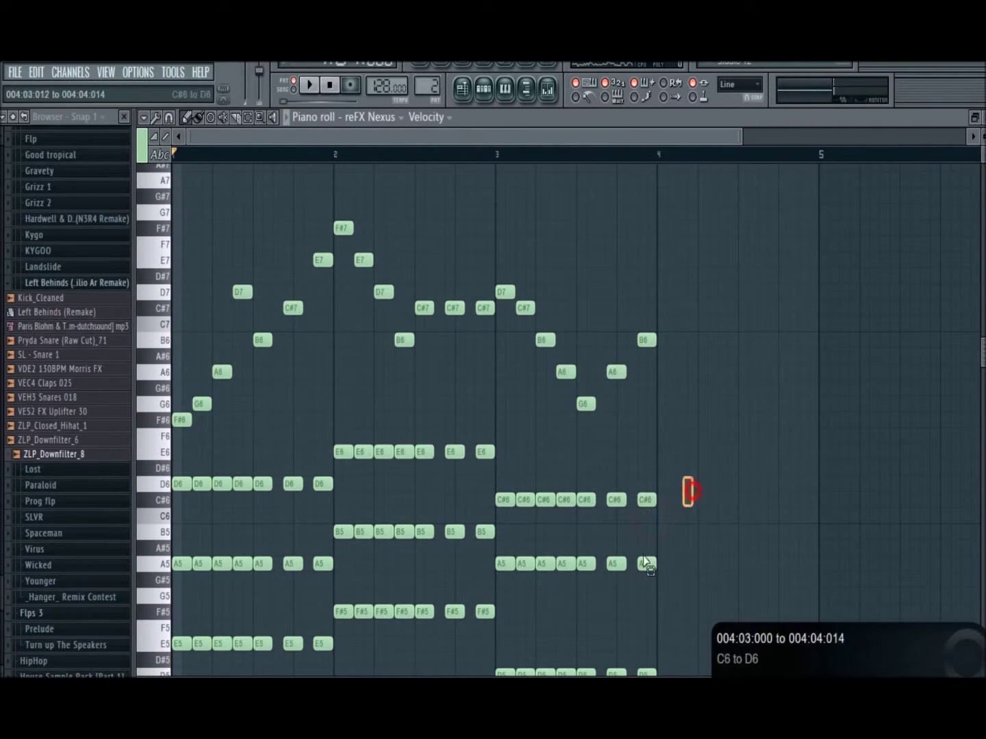
pyautogui.moveTo(643, 562); pyautogui.dragTo(662, 542)
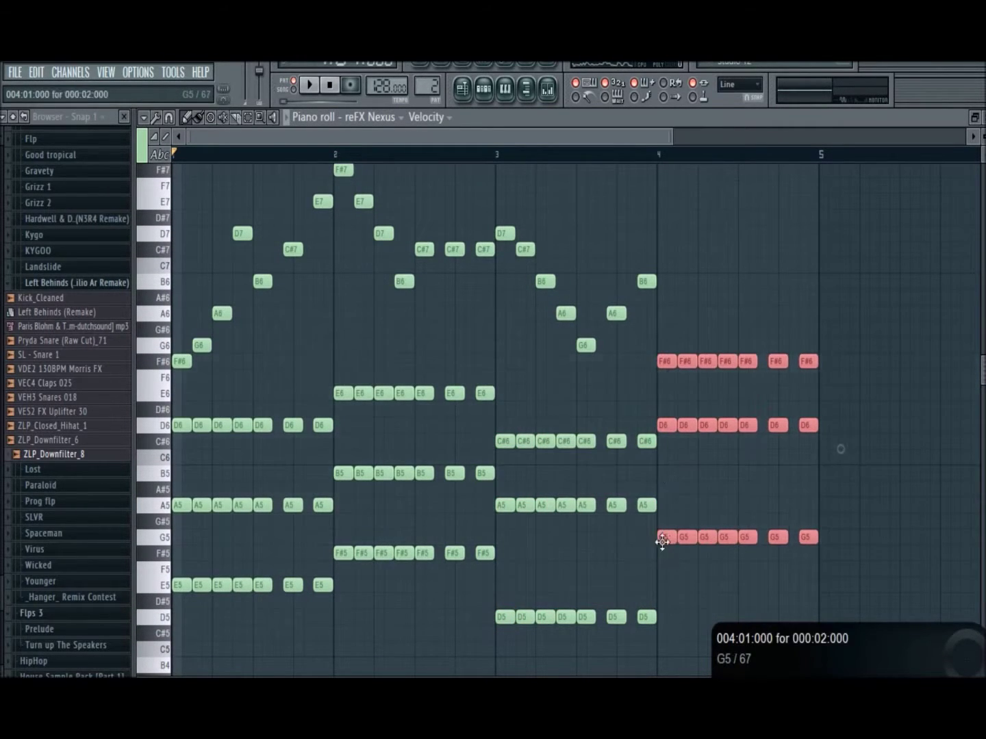
pyautogui.press('space')
# Step: Start the bar 4 melody with E7 at step 1 and D7 at step 3, and lower bar 3's G6 to F#6
pyautogui.scroll(2, 671, 269)
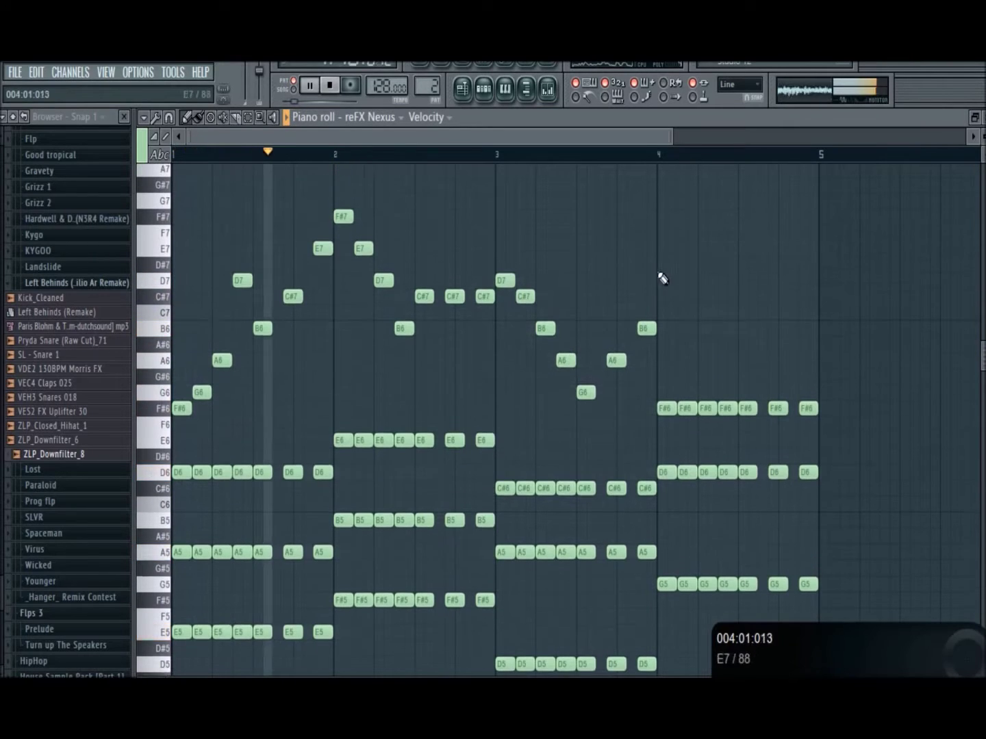
pyautogui.click(659, 268)
pyautogui.moveTo(667, 273)
pyautogui.mouseDown()
pyautogui.moveTo(667, 233)
pyautogui.moveTo(665, 252)
pyautogui.moveTo(685, 281)
pyautogui.mouseUp()
pyautogui.click(684, 265)
pyautogui.moveTo(583, 392); pyautogui.dragTo(582, 409)
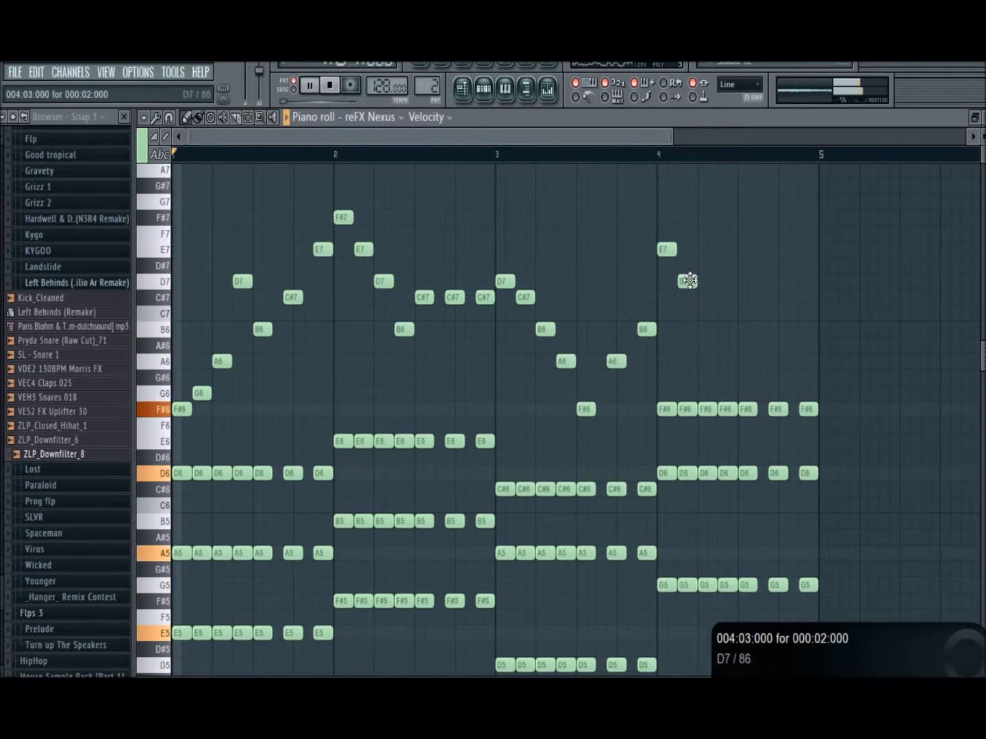
# Step: Continue the bar 4 melody with C#7, B6, C#7, D7 and E7 at steps 5, 7, 9, 12 and 15
pyautogui.click(705, 298)
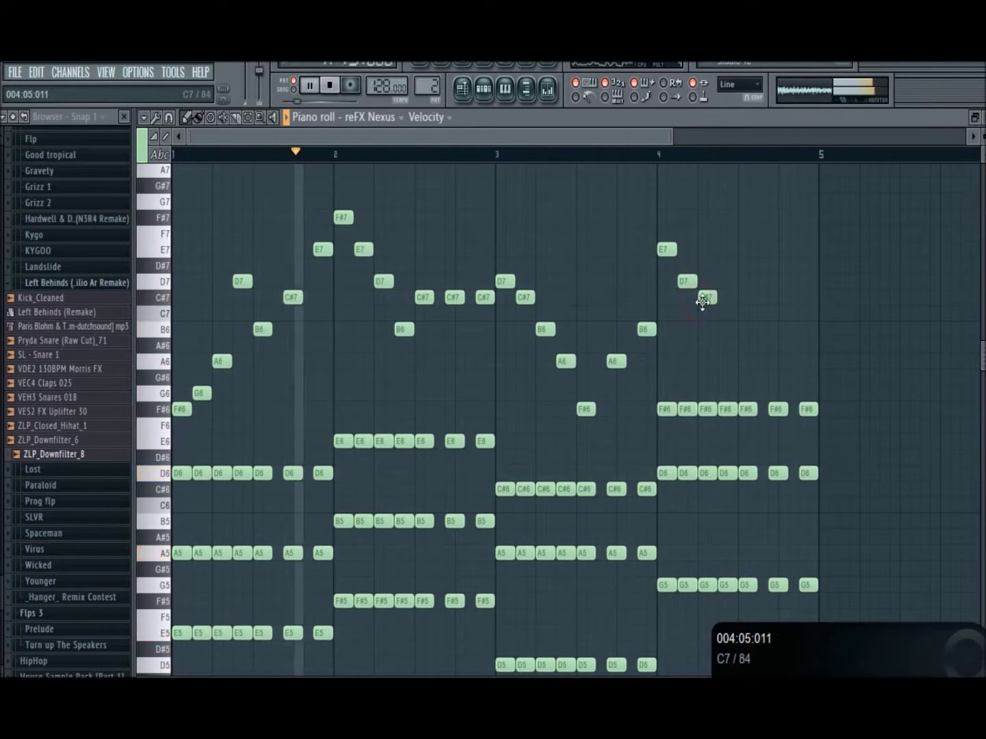
pyautogui.click(731, 329)
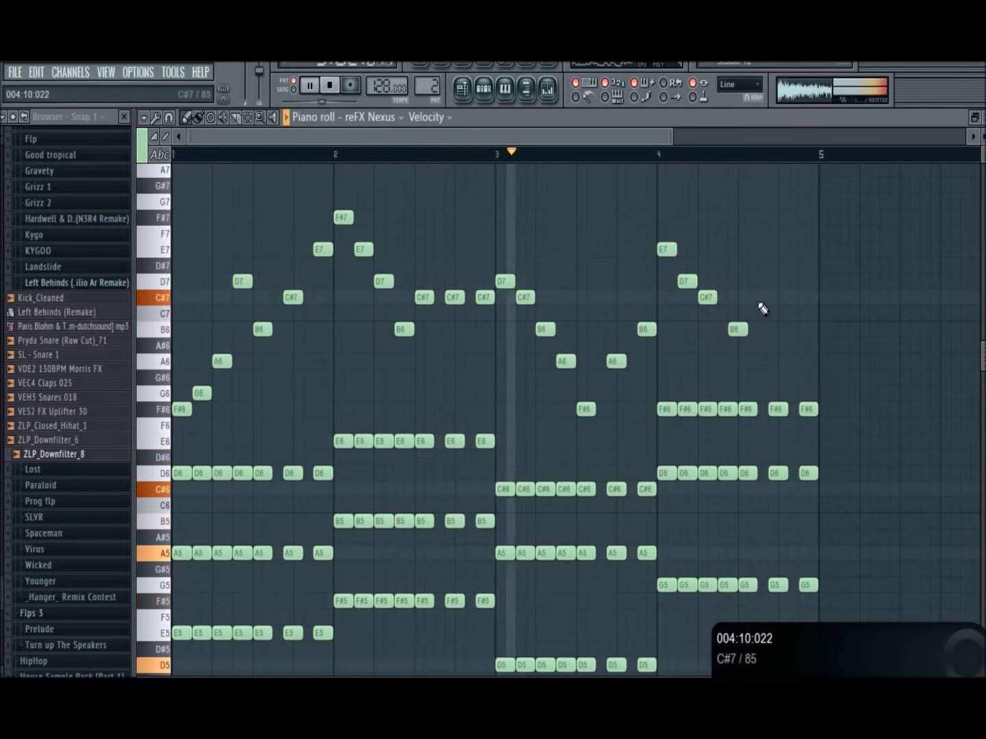
pyautogui.click(755, 297)
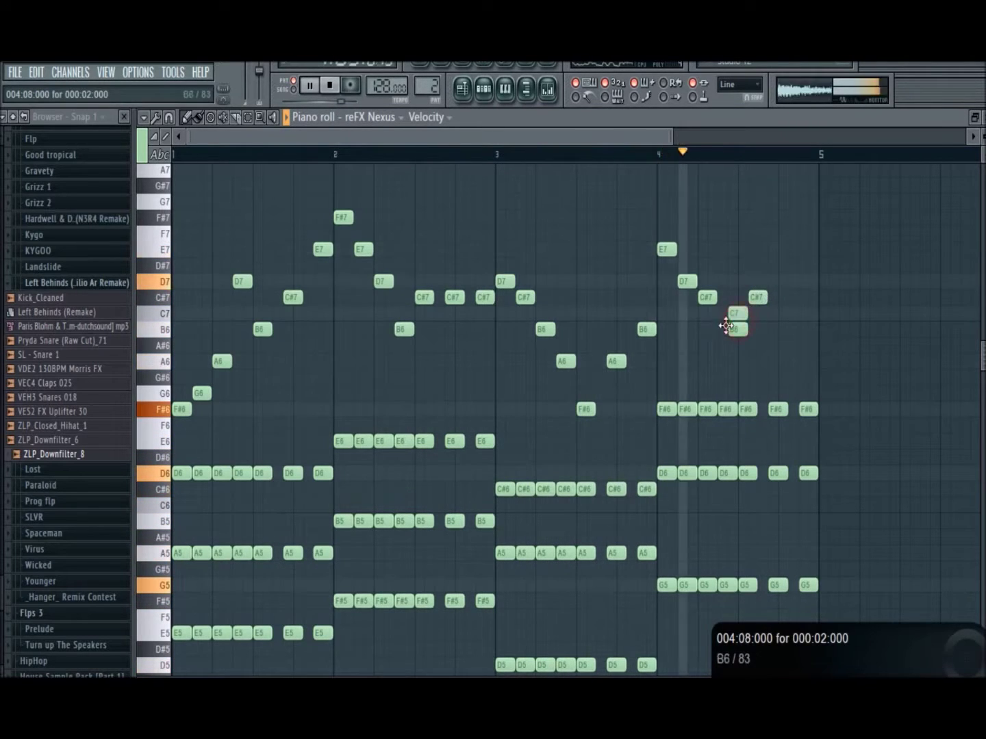
pyautogui.moveTo(733, 323); pyautogui.dragTo(724, 329)
pyautogui.press('space')
pyautogui.click(753, 299)
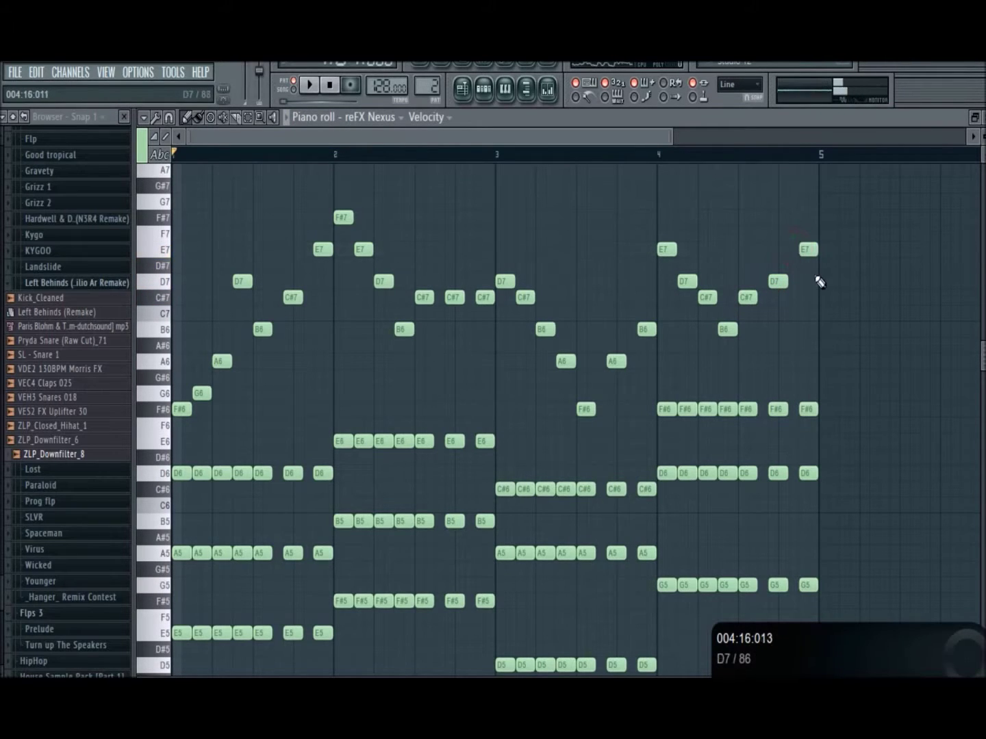
# Step: Change the last three bar 4 melody notes to D7, C#7 and A6 at steps 9, 12 and 15, and audition them
pyautogui.press('space')
pyautogui.moveTo(809, 249); pyautogui.dragTo(808, 361)
pyautogui.moveTo(774, 282); pyautogui.dragTo(743, 278)
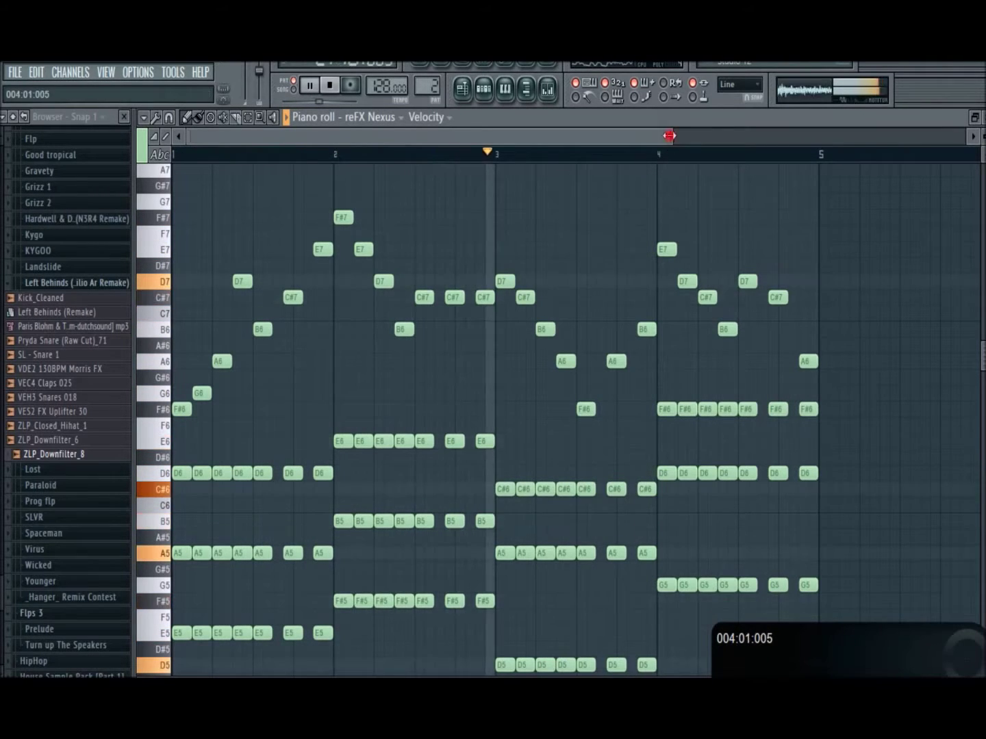
pyautogui.moveTo(672, 137); pyautogui.dragTo(725, 233)
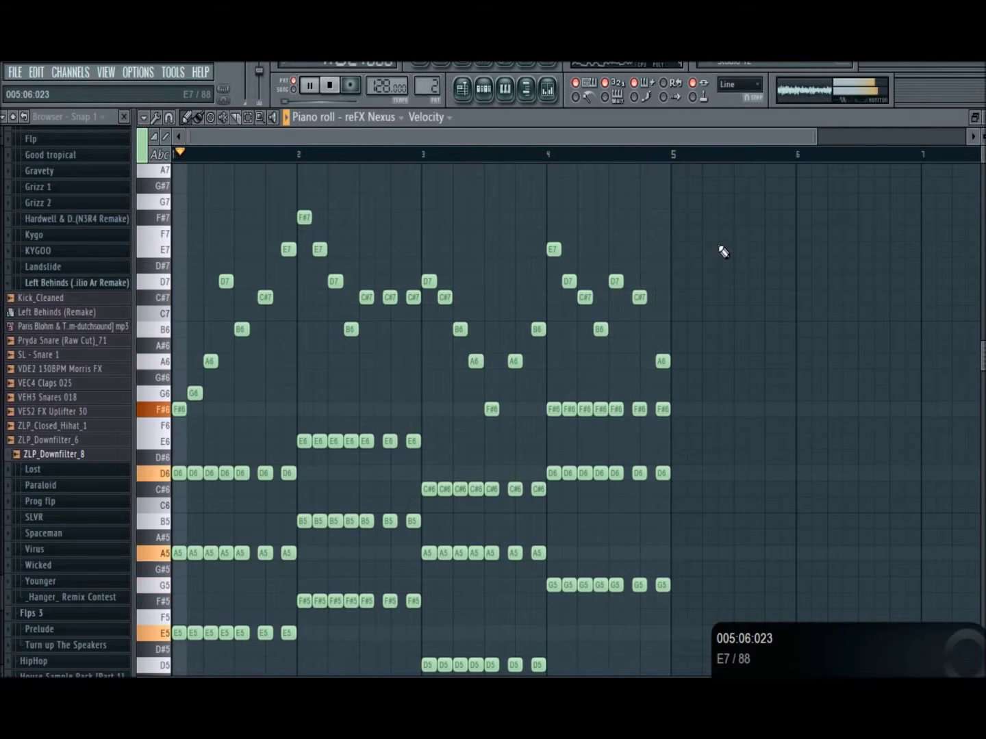
pyautogui.rightClick(718, 246)
pyautogui.doubleClick(483, 91)
pyautogui.rightClick(764, 471)
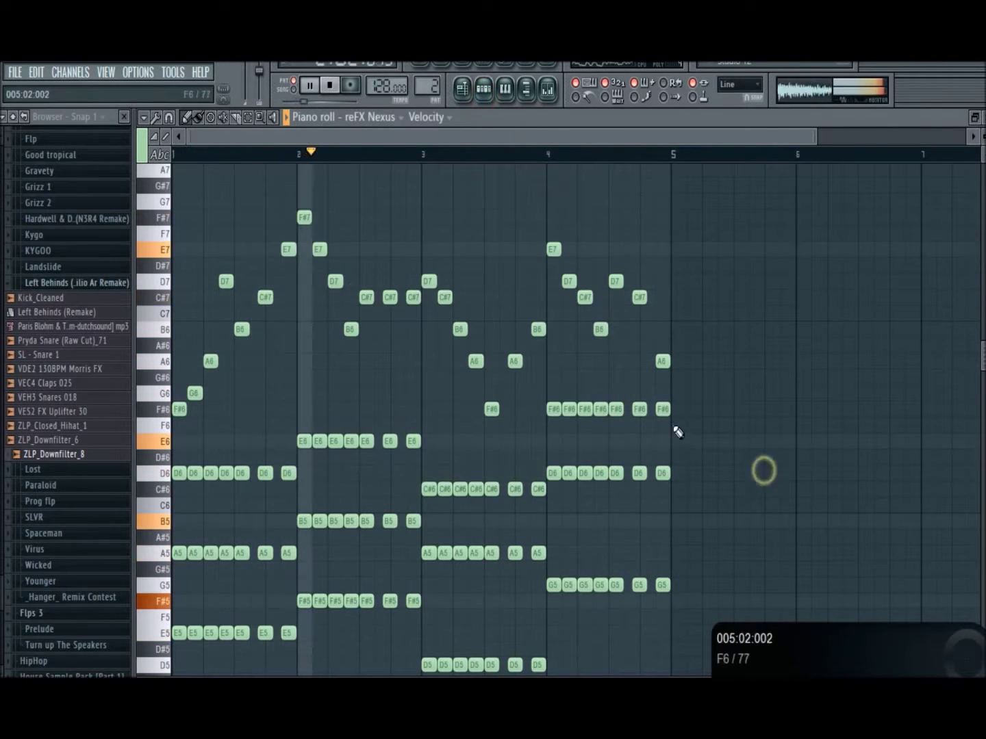
pyautogui.rightClick(626, 396)
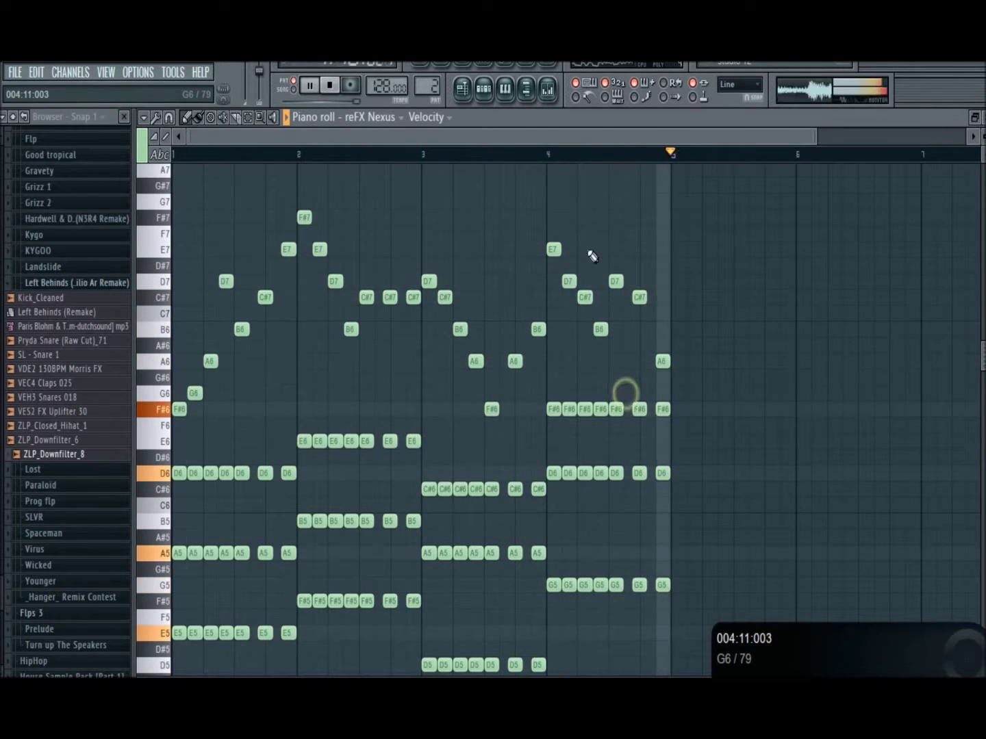
# Step: Arrange the keys pattern twice on Track 2 of the playlist, at bars 1 and 5, and play the song
pyautogui.press('space')
pyautogui.click(483, 90)
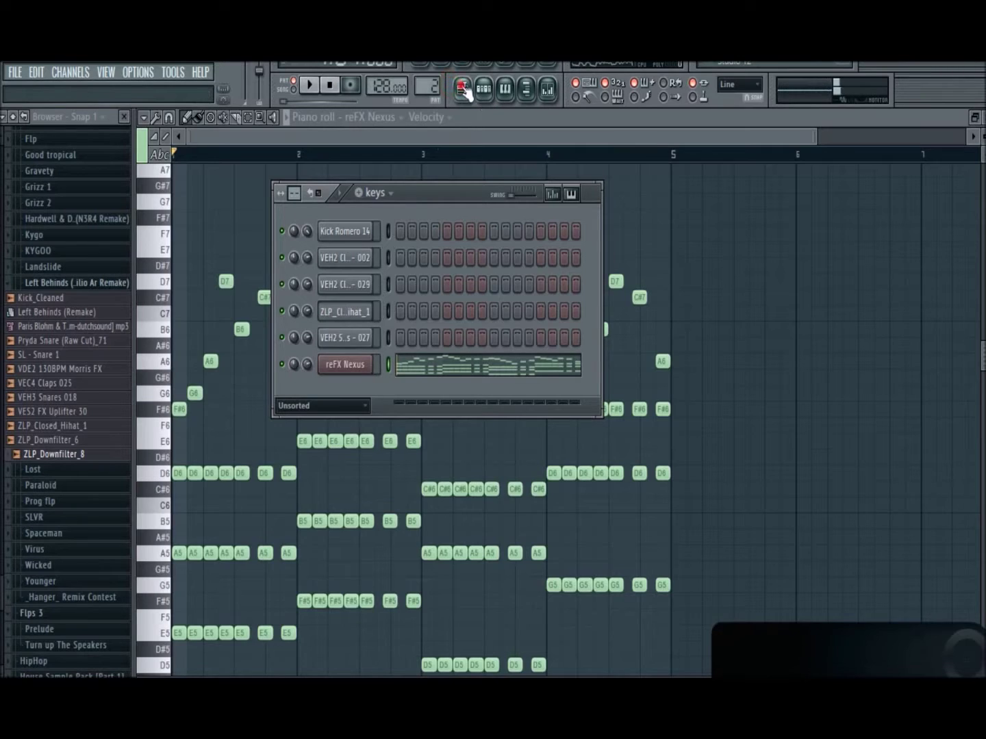
pyautogui.click(462, 90)
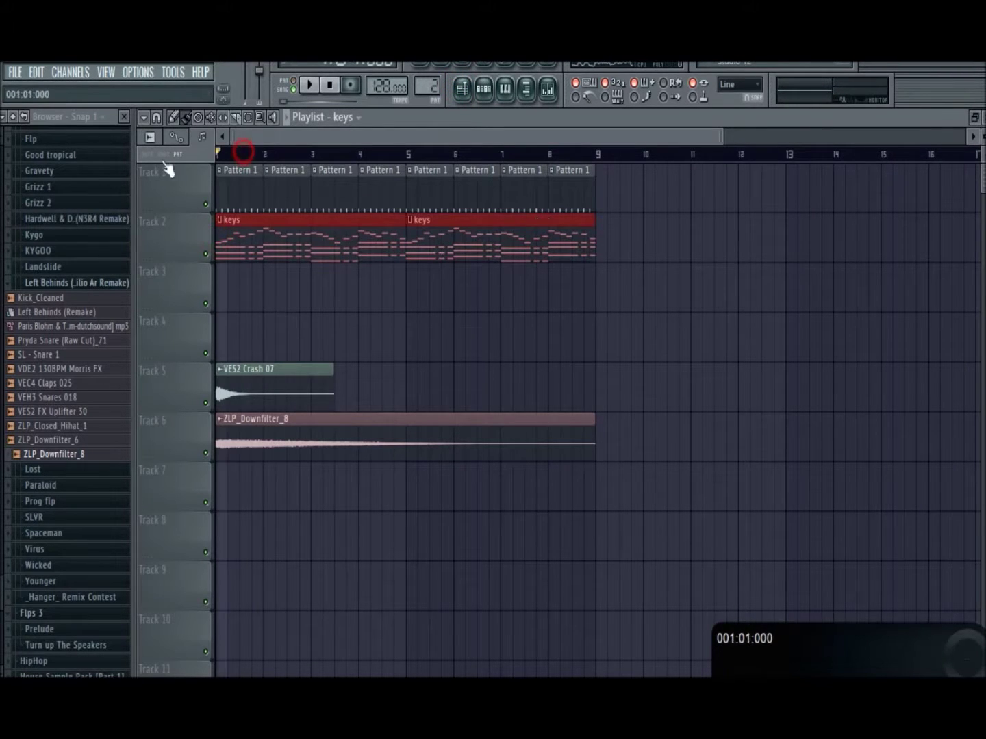
pyautogui.click(306, 290)
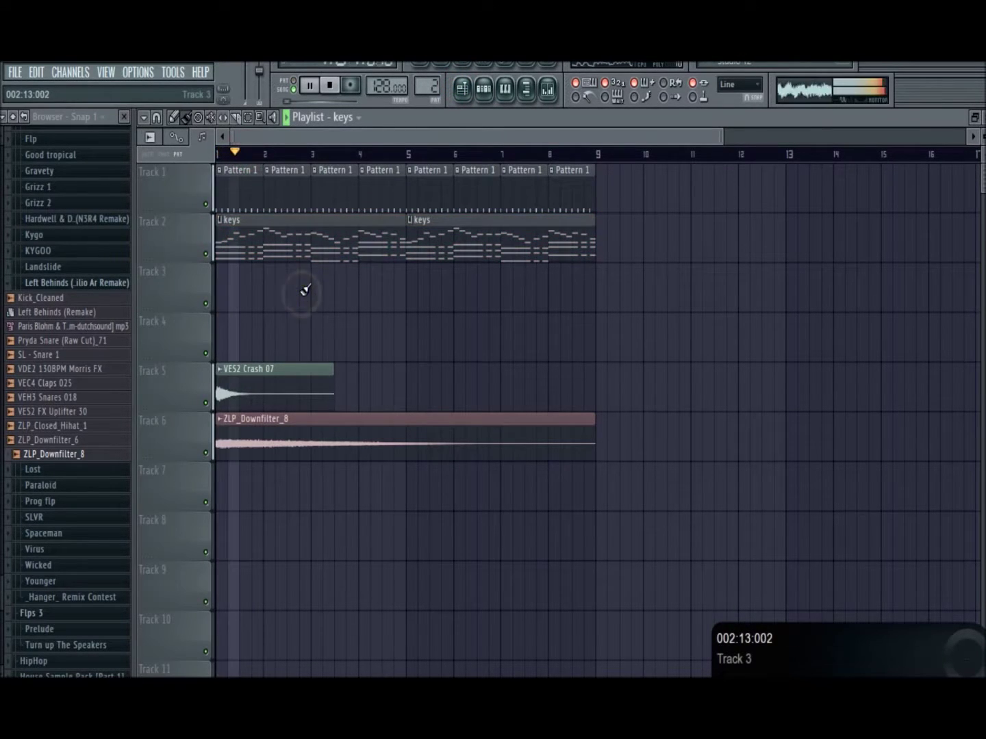
# Step: Add a Sylenth1 Xenomma channel to the keys pattern
pyautogui.click(482, 93)
pyautogui.click(71, 72)
pyautogui.moveTo(76, 89)
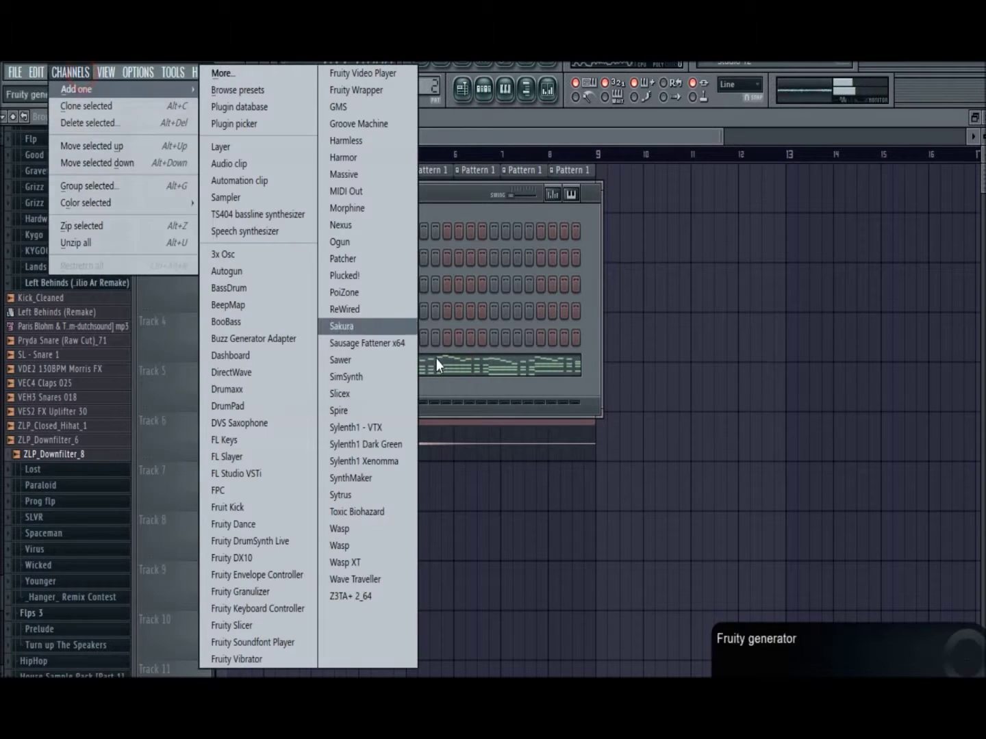
pyautogui.click(383, 460)
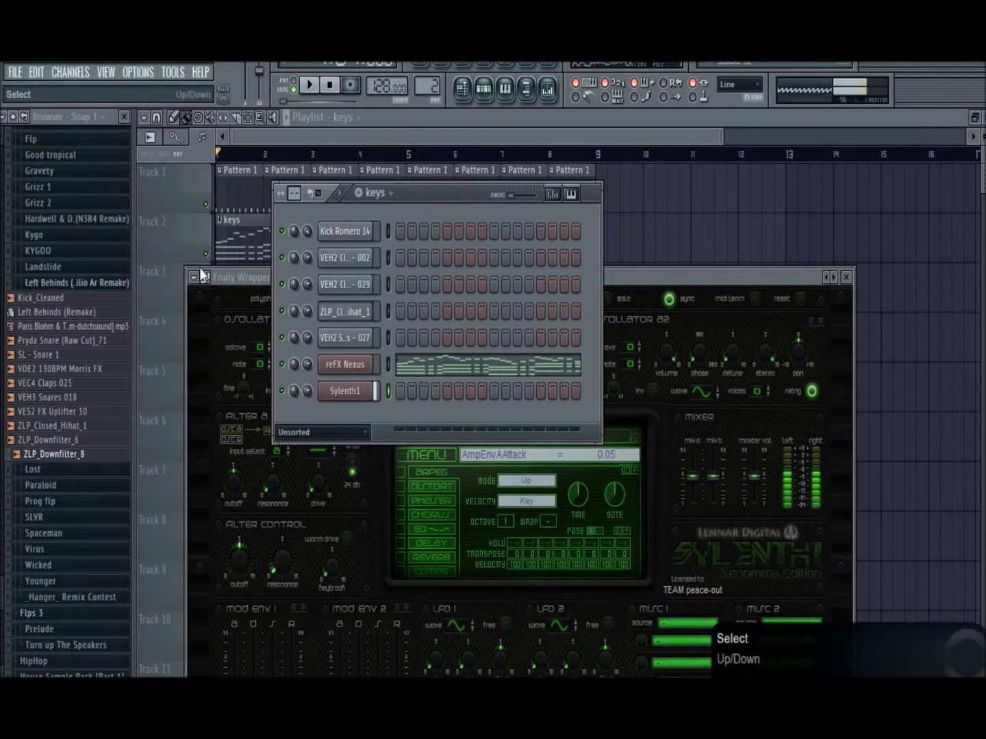
# Step: Load the Lead-Monsterz preset from the New awesome folder's EPIC EDM 4 collection onto the Sylenth1 channel
pyautogui.moveTo(1, 317); pyautogui.dragTo(10, 180)
pyautogui.click(13, 117)
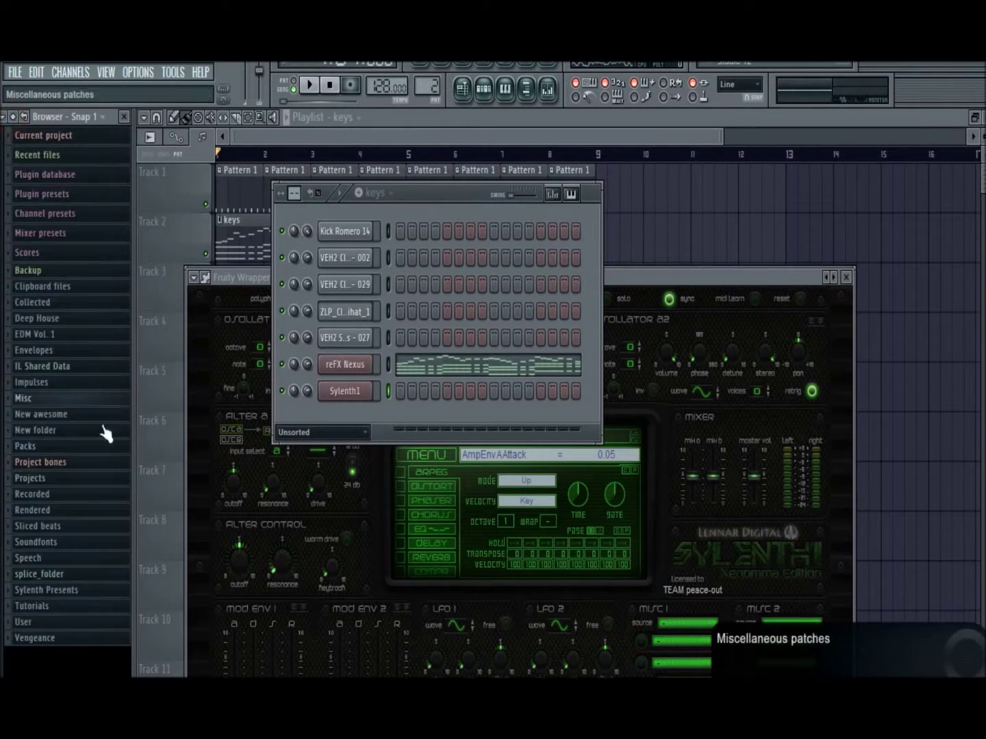
pyautogui.click(52, 415)
pyautogui.click(69, 518)
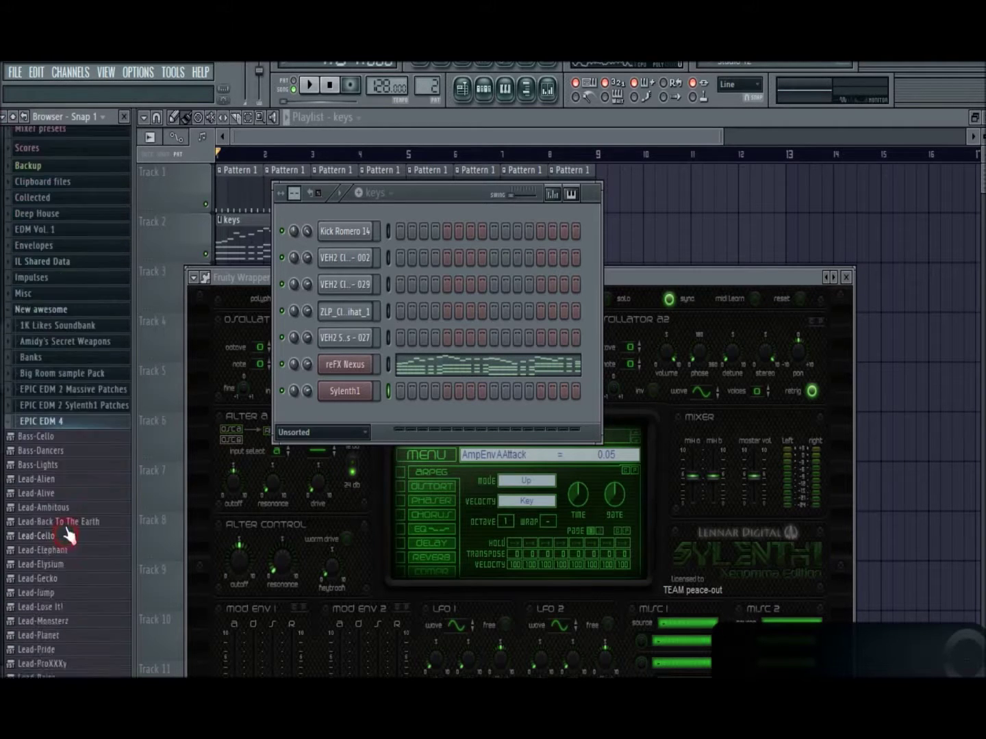
pyautogui.moveTo(346, 385); pyautogui.dragTo(348, 388)
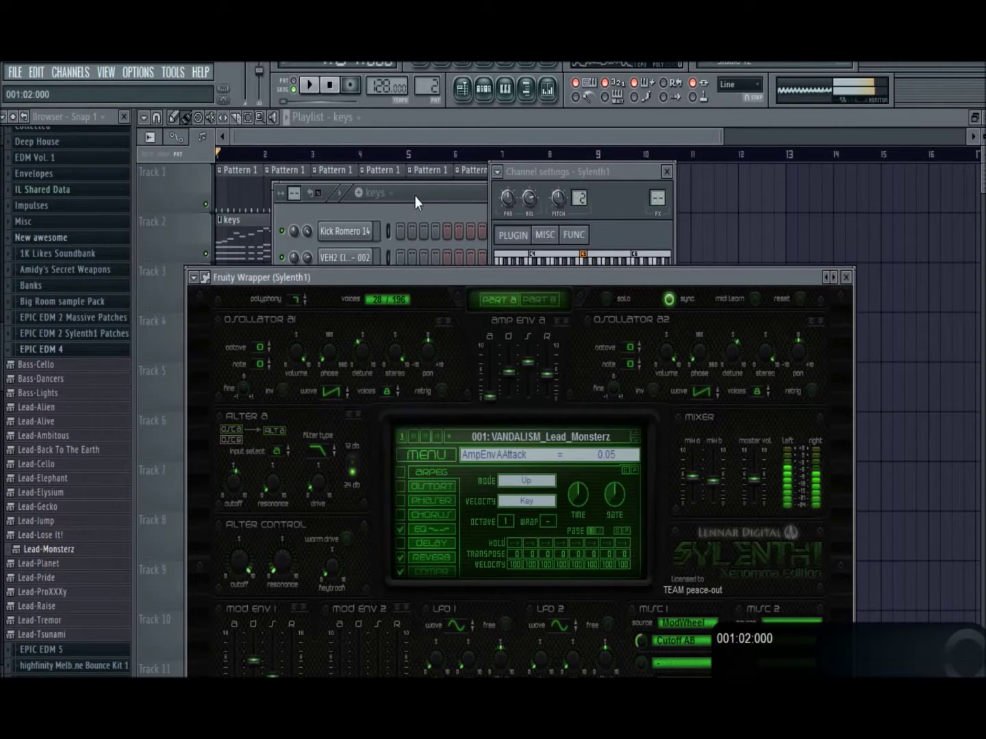
# Step: Copy the reFX Nexus notes into the Sylenth1 channel and play both layers together
pyautogui.click(414, 196)
pyautogui.hotkey('ctrl', 'c')
pyautogui.click(385, 392)
pyautogui.hotkey('ctrl', 'v')
pyautogui.press('space')
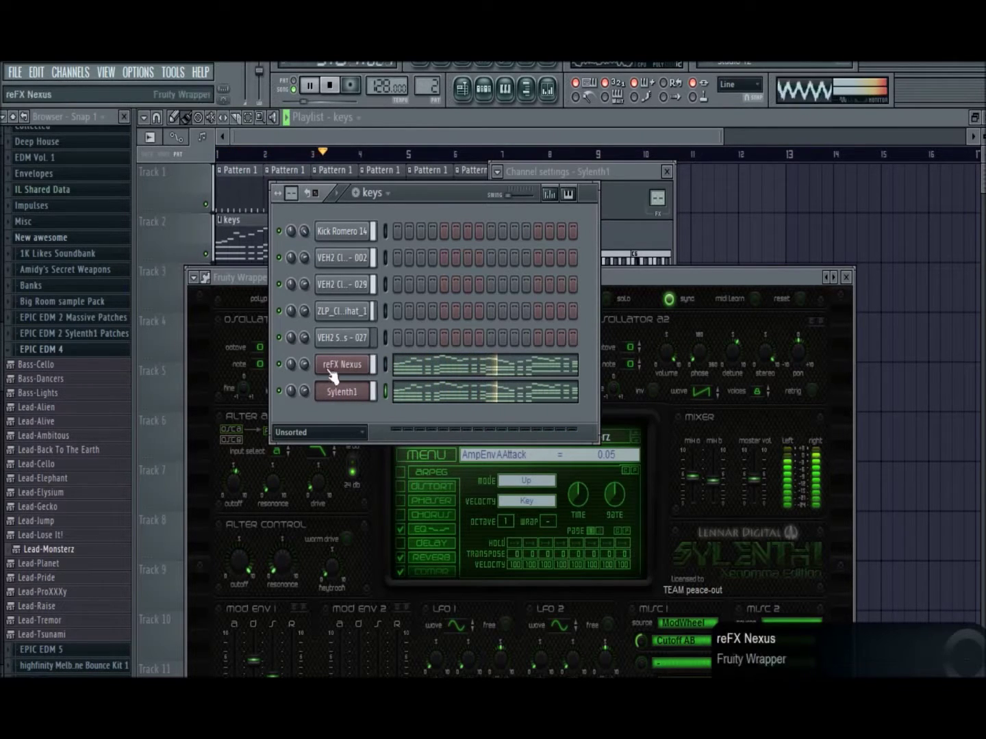
# Step: Add a second Sylenth1 Xenomma channel below the existing Sylenth1 layer
pyautogui.click(70, 73)
pyautogui.moveTo(103, 90)
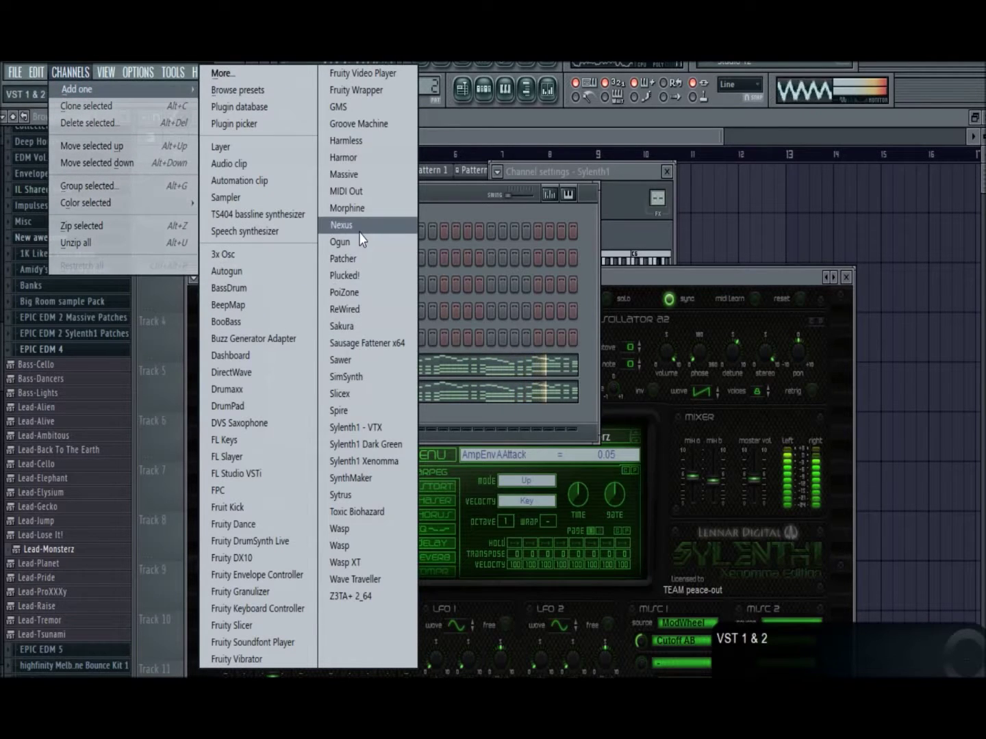
pyautogui.click(380, 461)
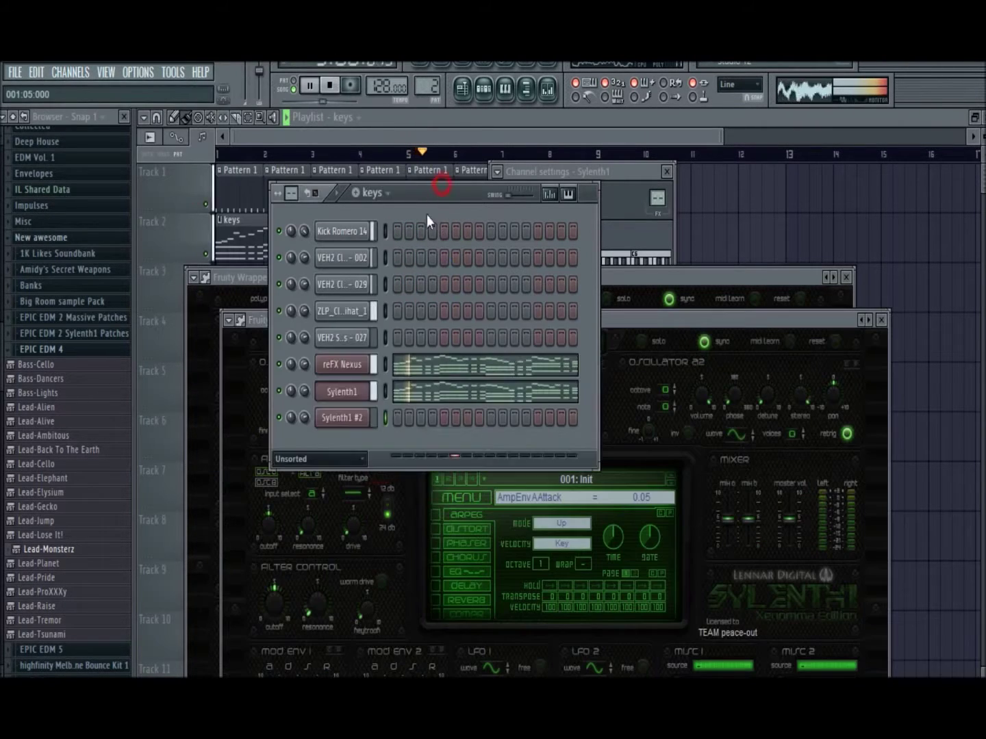
pyautogui.click(229, 320)
pyautogui.moveTo(258, 370)
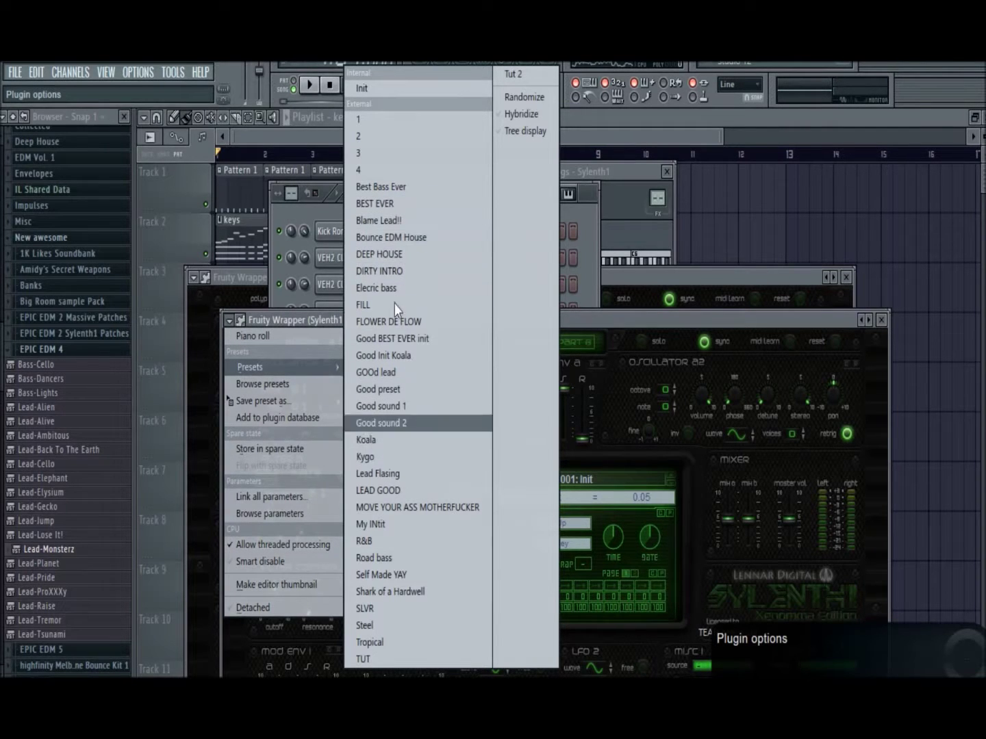
pyautogui.click(587, 194)
# Step: Load the Shocking Sounds 10 bank from the New awesome folder's Banks collection onto the Sylenth1 #2 channel
pyautogui.click(43, 351)
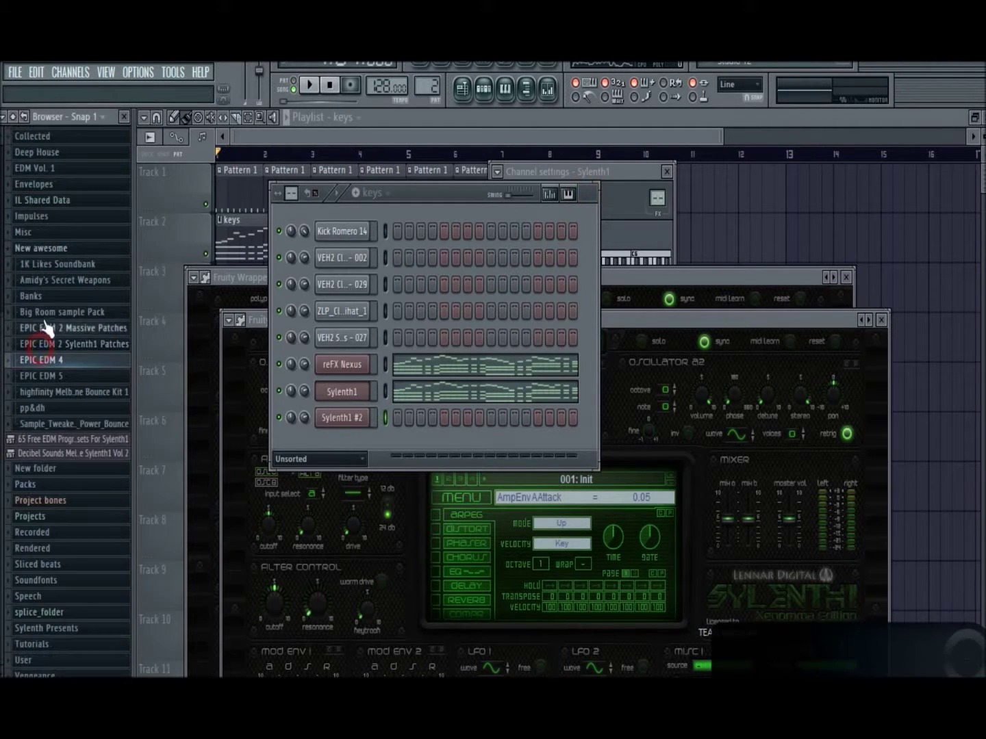
pyautogui.click(42, 297)
pyautogui.moveTo(312, 428); pyautogui.dragTo(332, 423)
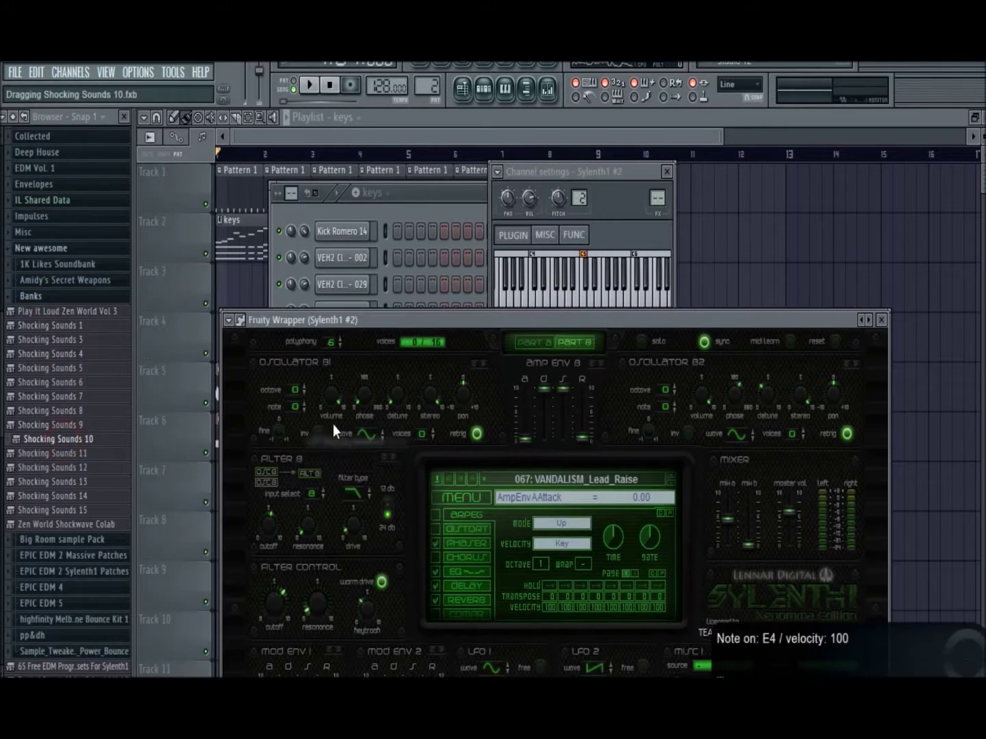
# Step: Copy the upper melody notes, including bar 4's F#6 row, from the Sylenth1 channel into the Sylenth1 #2 piano roll
pyautogui.click(424, 192)
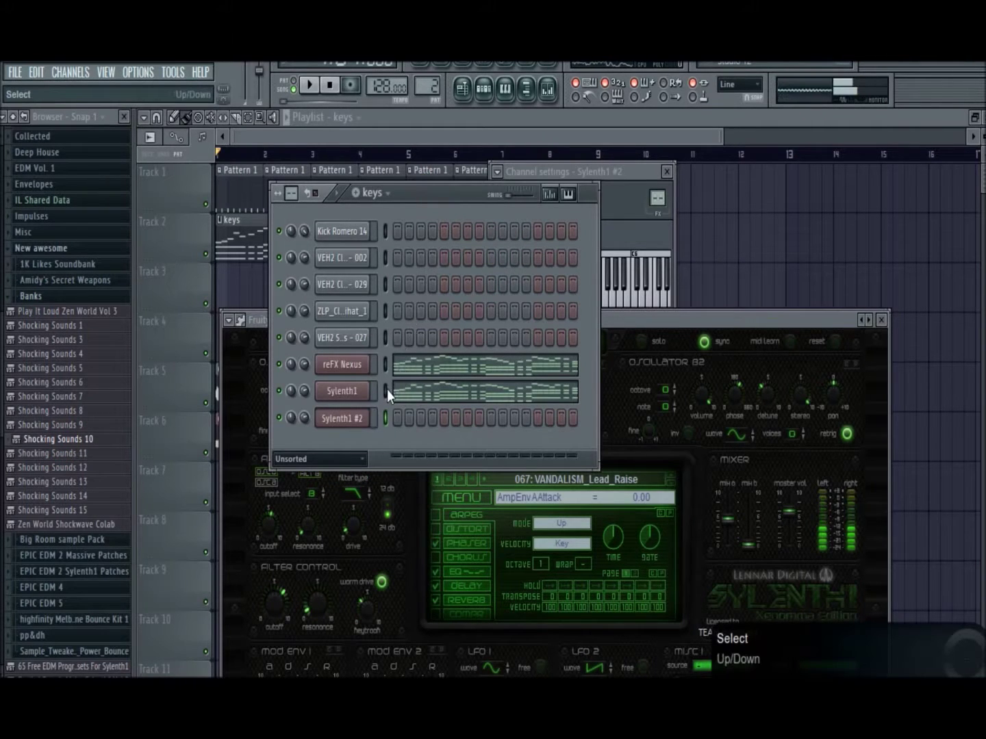
pyautogui.click(410, 390)
pyautogui.moveTo(465, 140); pyautogui.dragTo(958, 140)
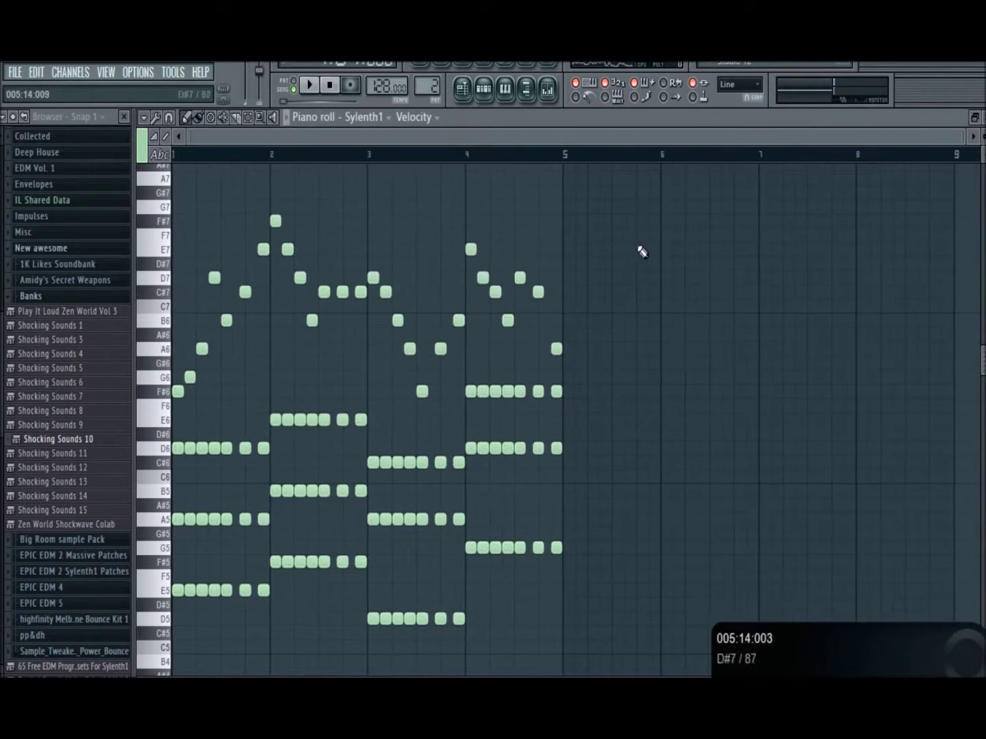
pyautogui.moveTo(626, 215); pyautogui.dragTo(113, 395)
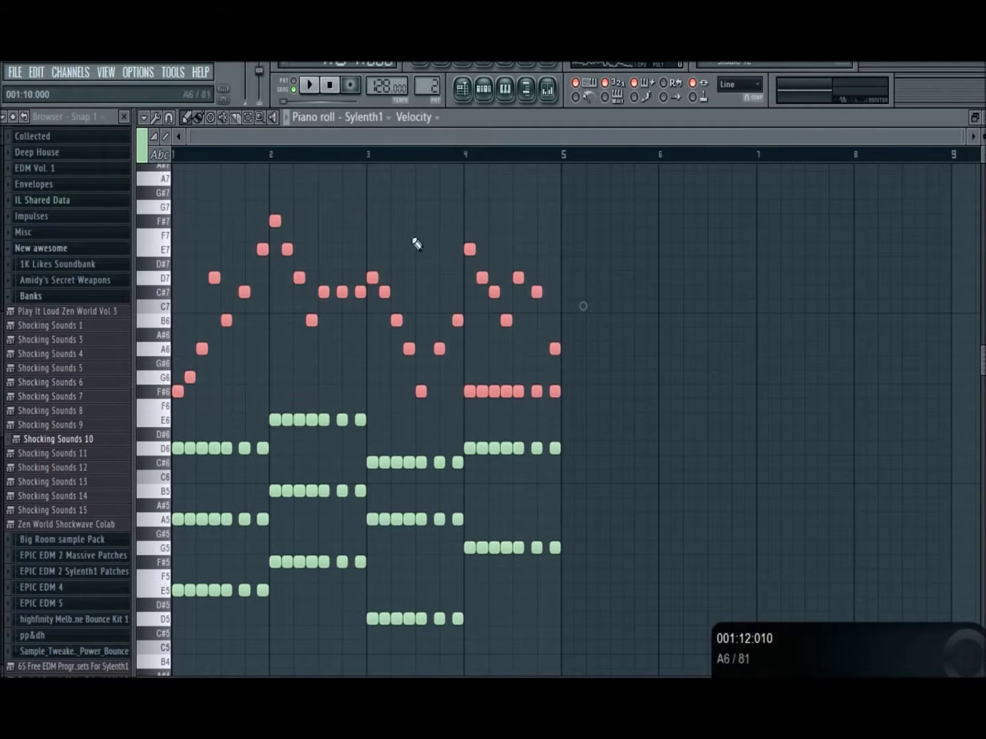
pyautogui.click(484, 88)
pyautogui.rightClick(373, 416)
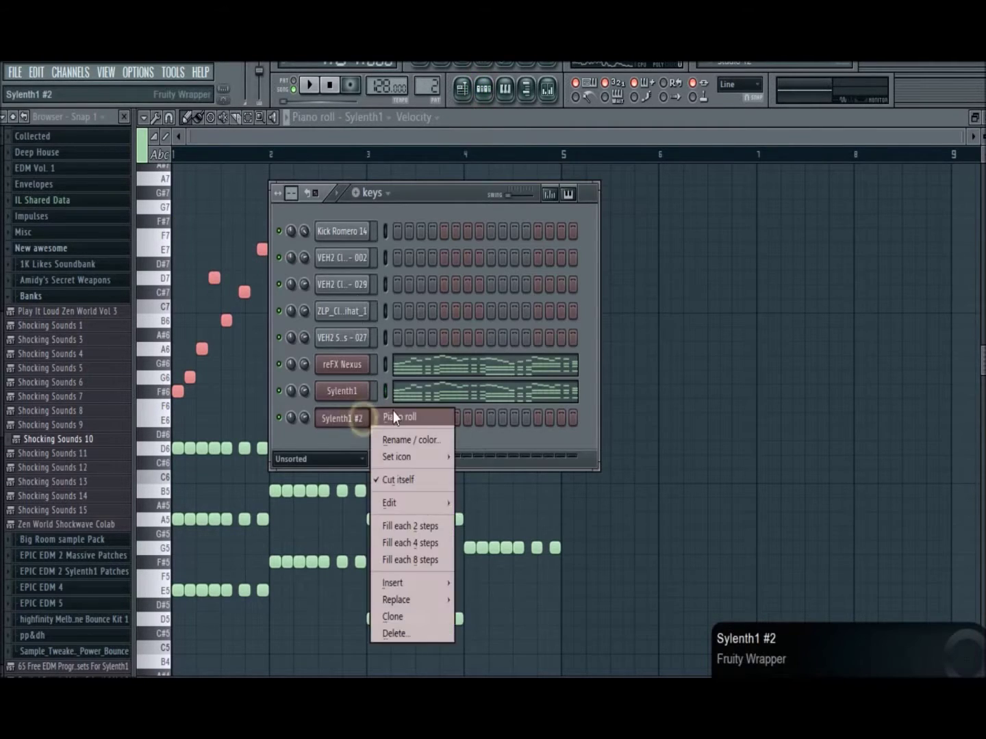
pyautogui.click(397, 413)
pyautogui.scroll(3, 425, 330)
pyautogui.hotkey('ctrl', 'v')
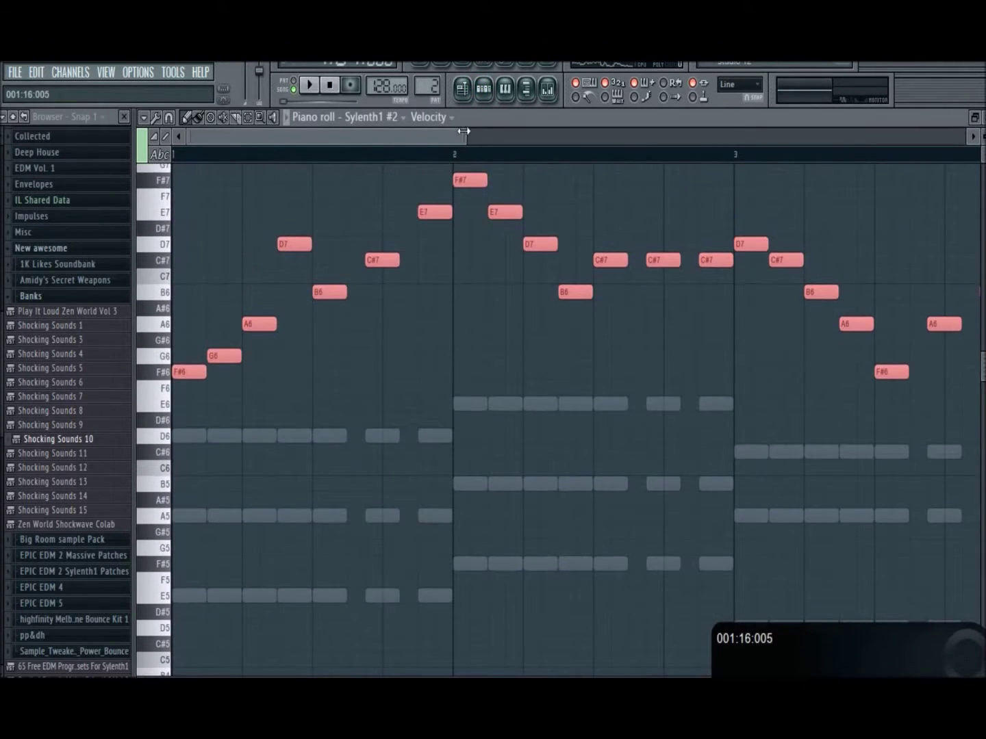
# Step: Delete the repeated F#6 chord notes in bar 4 of the Sylenth1 #2 melody and play the layers together
pyautogui.moveTo(465, 131); pyautogui.dragTo(742, 275)
pyautogui.keyDown('ctrl'); pyautogui.click(383, 482); pyautogui.keyUp('ctrl')
pyautogui.press('space')
pyautogui.moveTo(574, 372); pyautogui.dragTo(716, 376)
pyautogui.scroll(1, 618, 471)
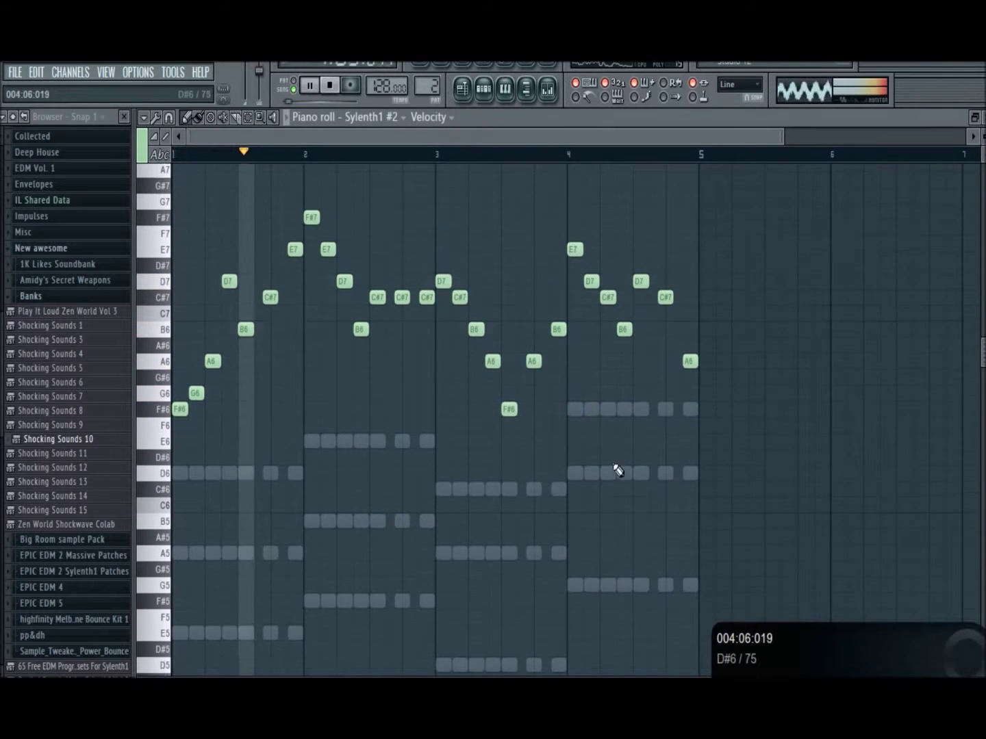
pyautogui.scroll(1, 618, 471)
pyautogui.click(484, 88)
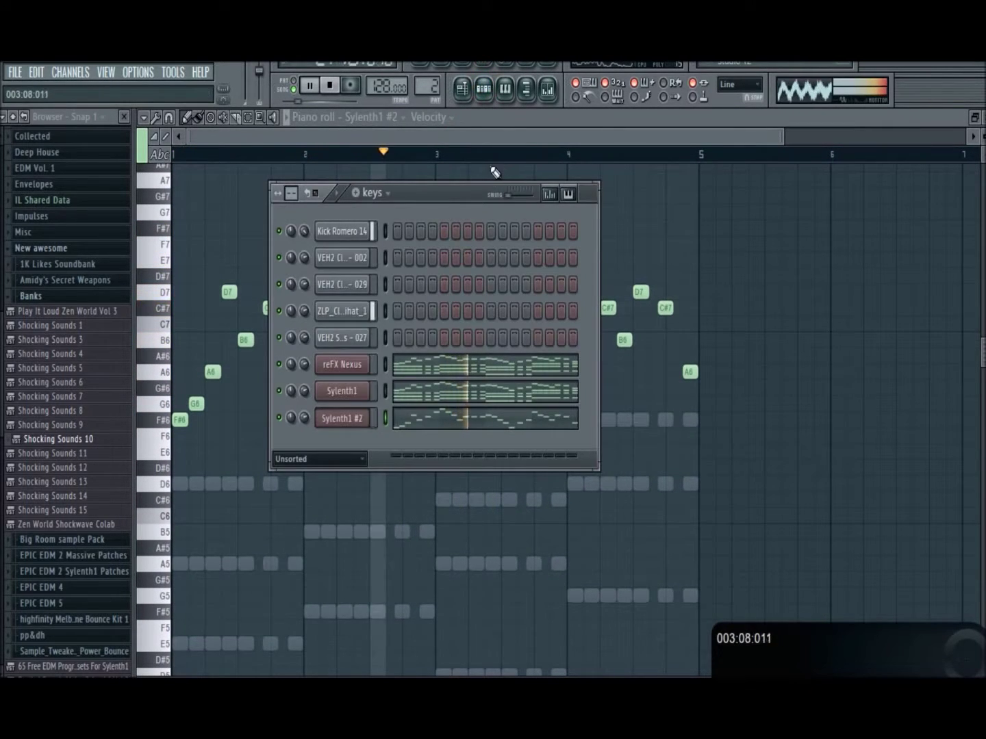
pyautogui.press('F6')
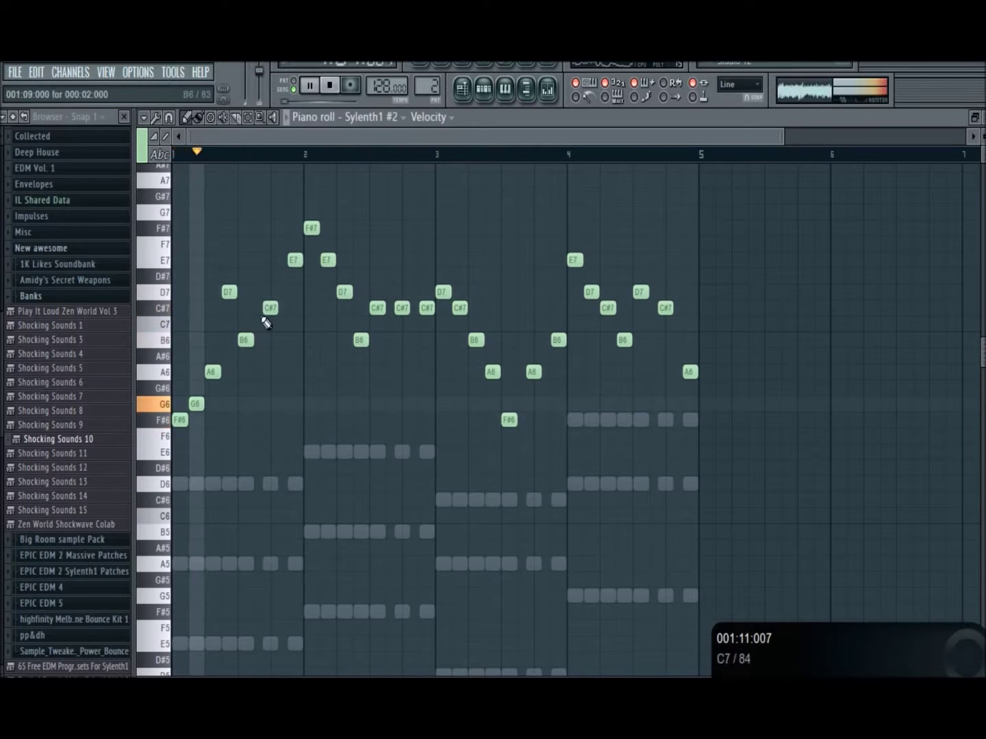
# Step: Try lengthening the C#7 note in bar 1 of the Sylenth1 #2 melody to four steps
pyautogui.moveTo(271, 308); pyautogui.dragTo(301, 321)
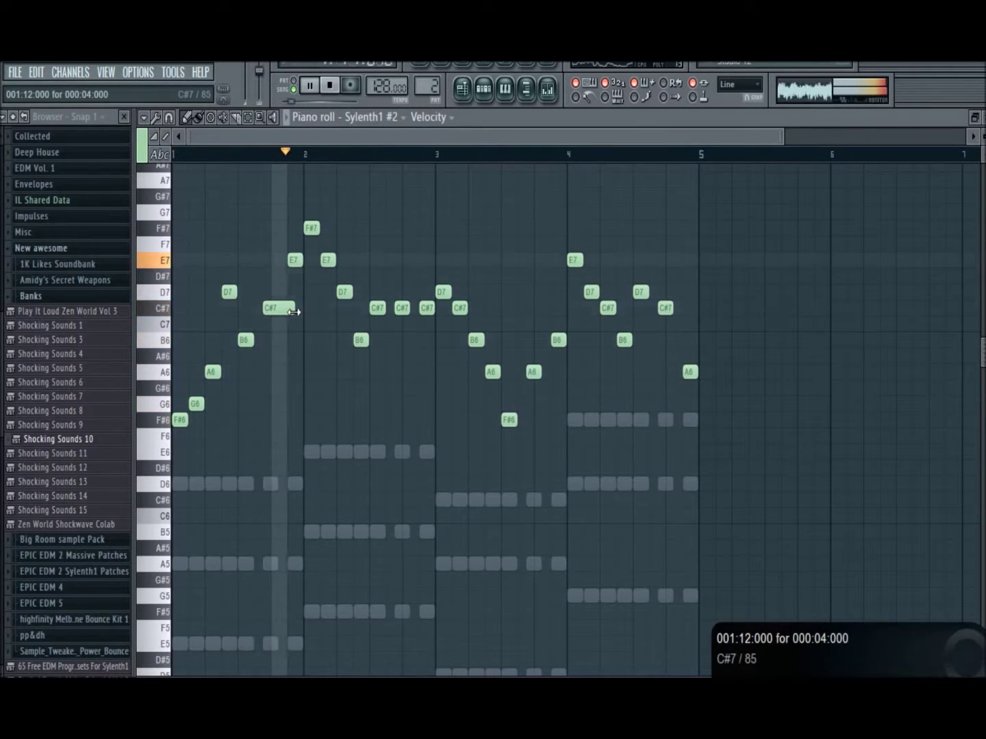
pyautogui.moveTo(294, 310); pyautogui.dragTo(278, 309)
pyautogui.press('space')
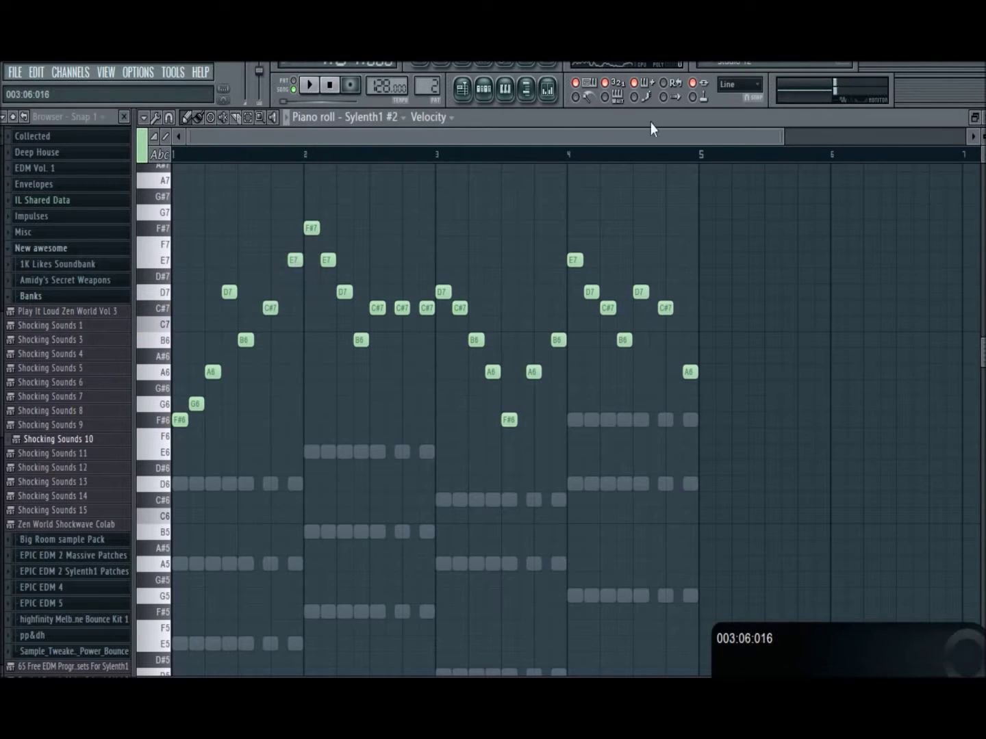
# Step: Lengthen the final E7 of bar 1 and the final C#7 of bar 2 to three steps during playback
pyautogui.moveTo(785, 137); pyautogui.dragTo(532, 137)
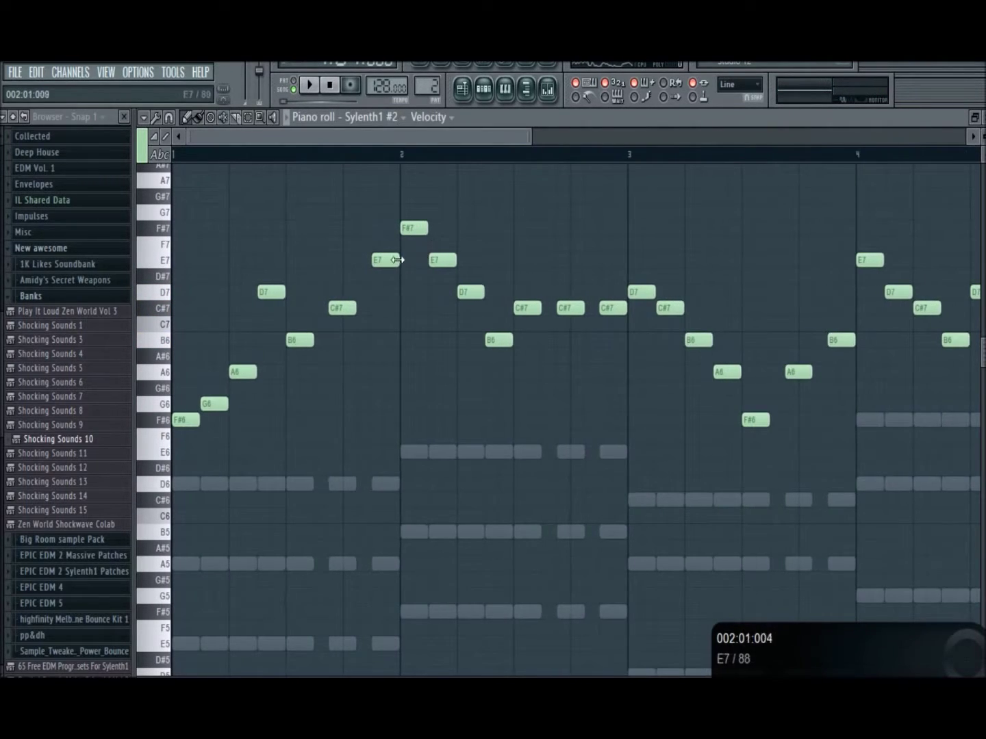
pyautogui.press('space')
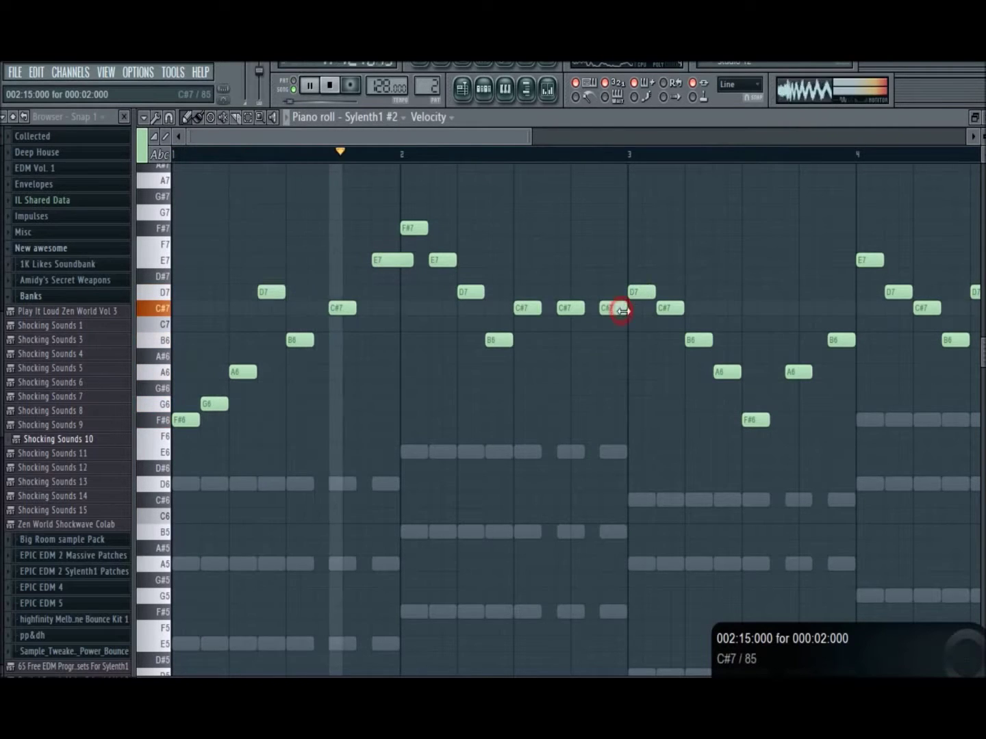
pyautogui.moveTo(618, 309); pyautogui.dragTo(633, 311)
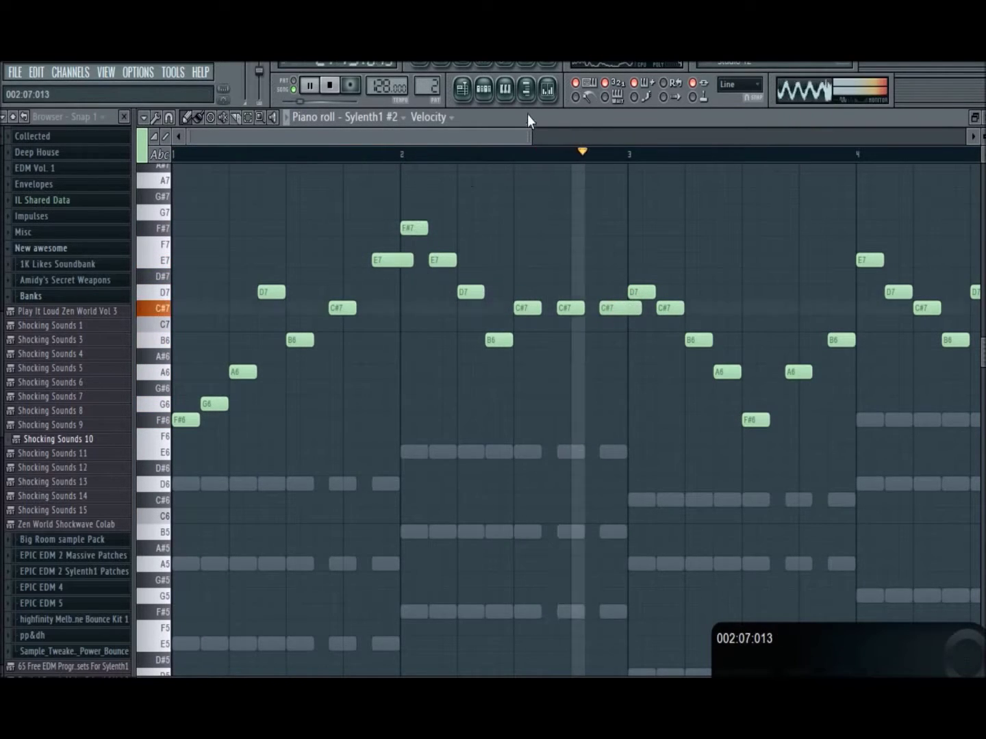
pyautogui.press('space')
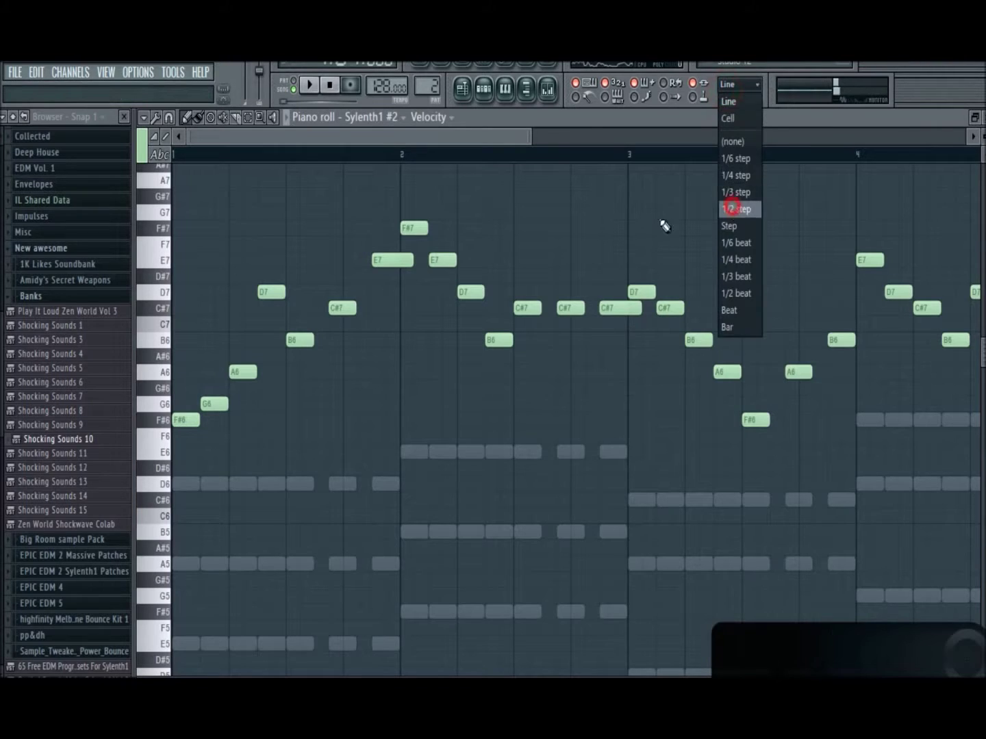
# Step: Set the snap to 1/2 step, resize the last notes of bars 1 to 3 to two and a half steps, and play them
pyautogui.click(731, 209)
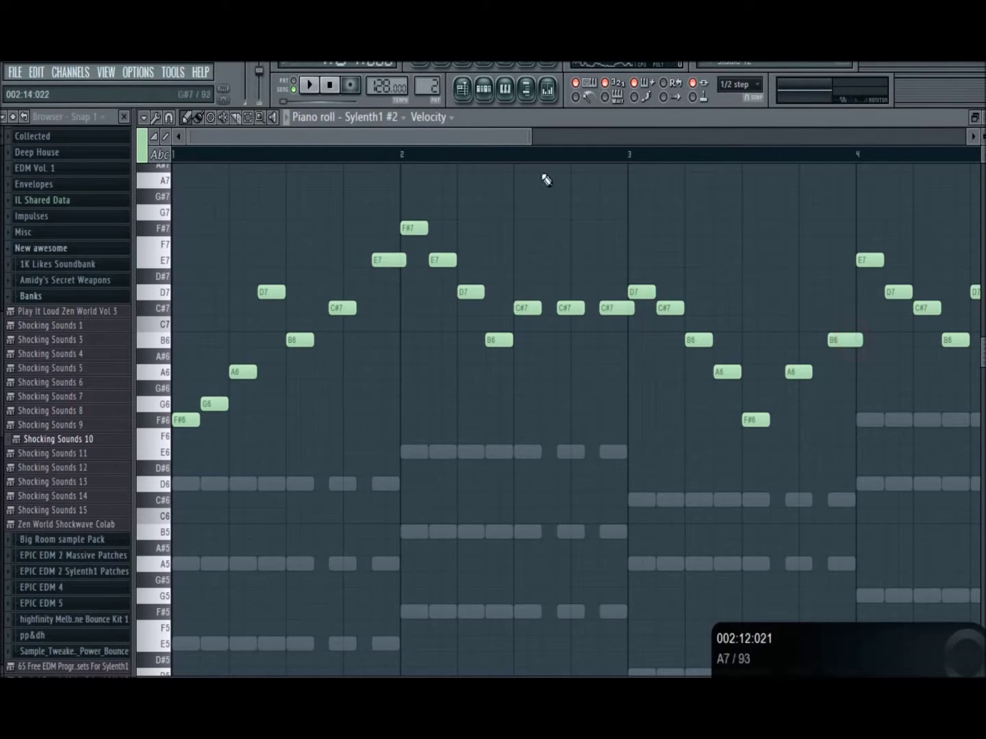
pyautogui.press('space')
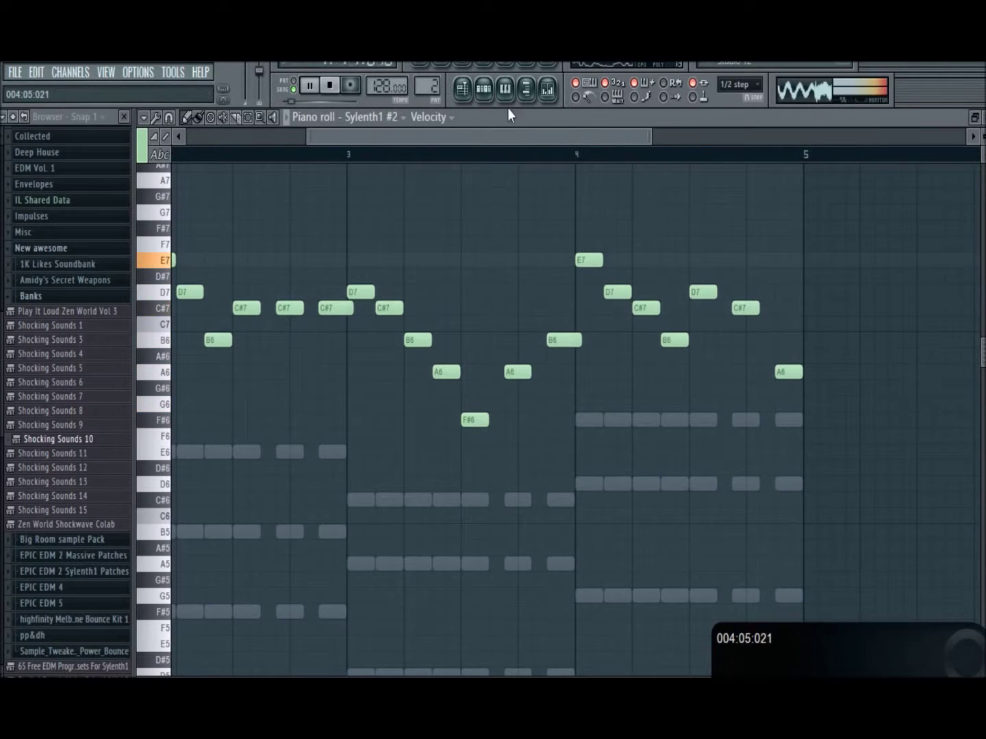
pyautogui.moveTo(307, 136); pyautogui.dragTo(186, 139)
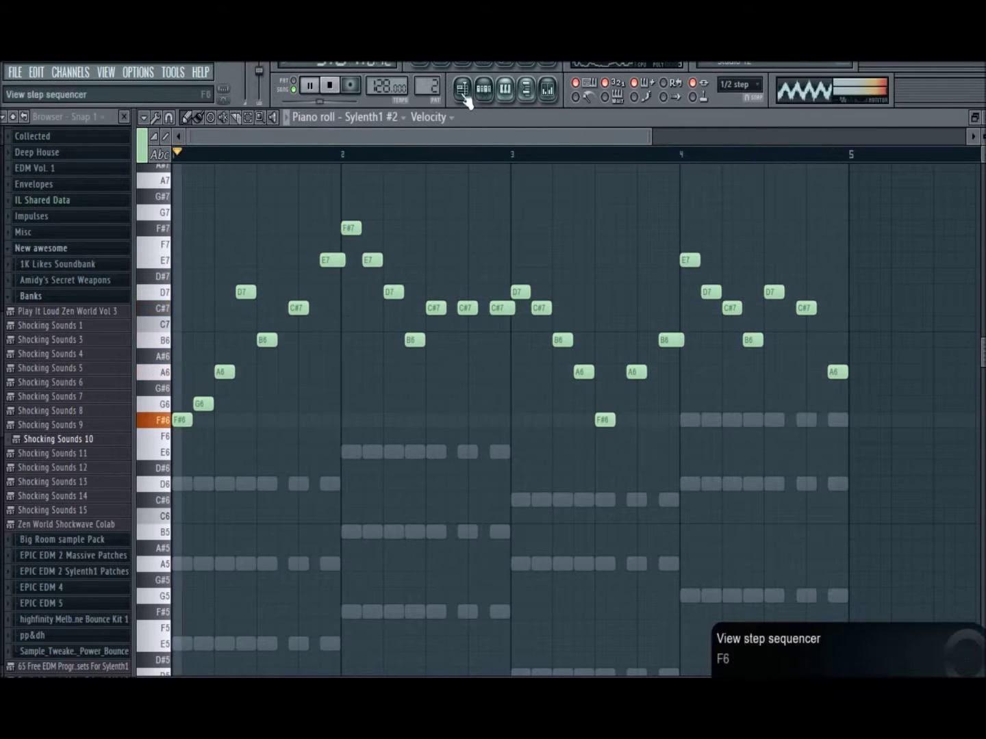
# Step: Set the snap to 1/4 step and shorten the last notes of bars 1 to 3 to end a quarter step past the bar line
pyautogui.click(738, 84)
pyautogui.click(743, 175)
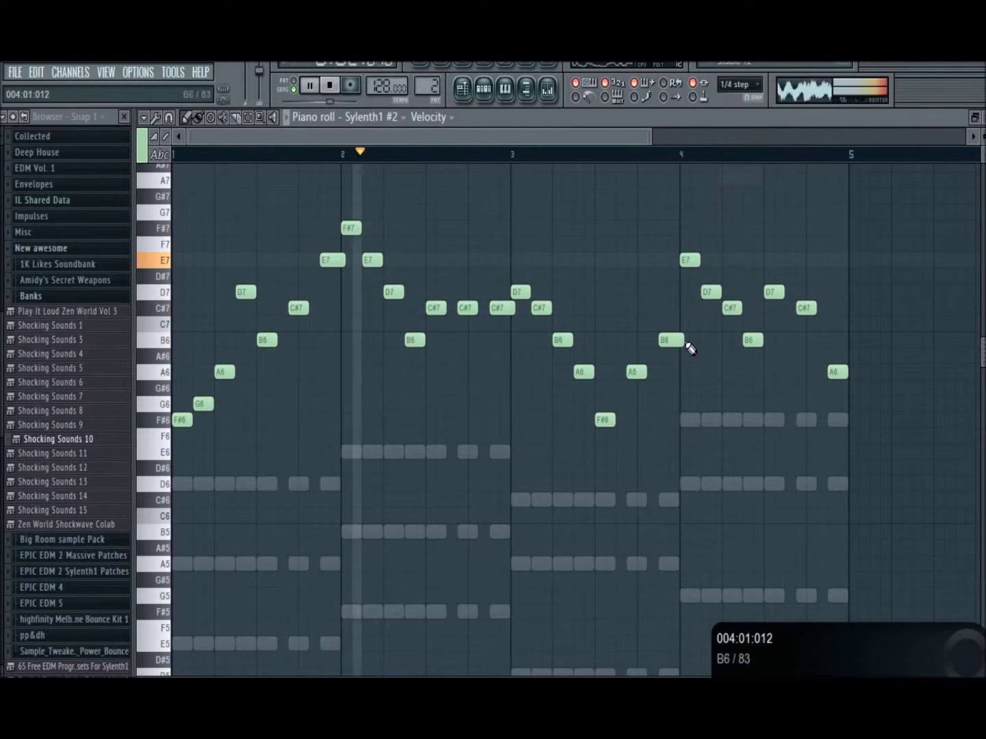
pyautogui.click(684, 341)
pyautogui.rightClick(689, 341)
pyautogui.moveTo(687, 341); pyautogui.dragTo(684, 341)
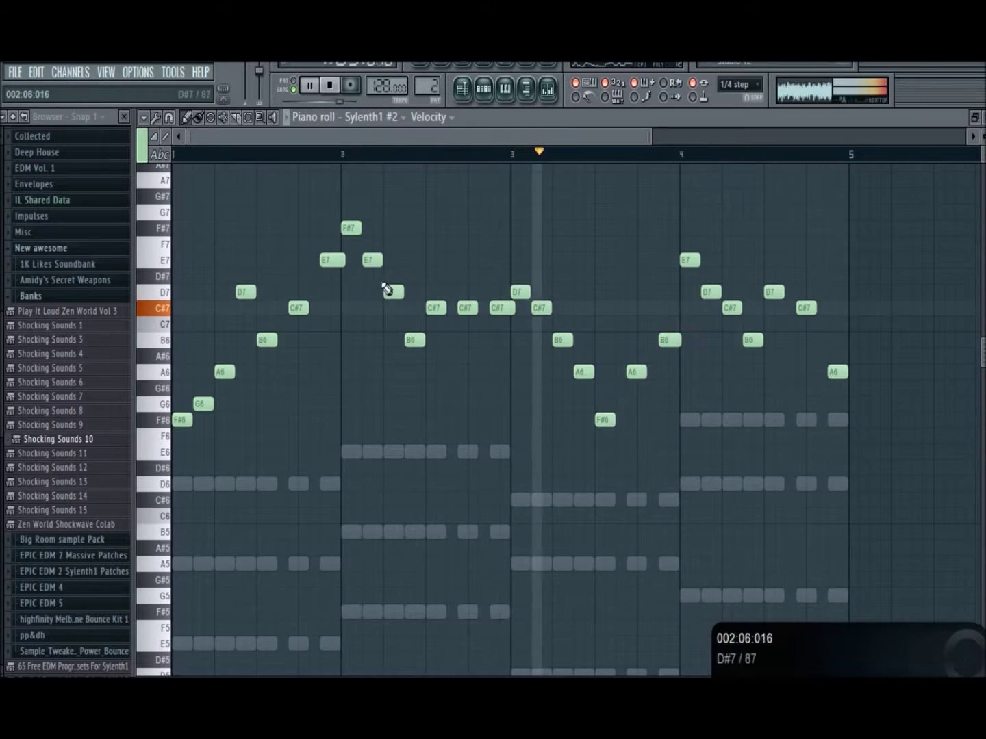
pyautogui.press('space')
pyautogui.press('space')
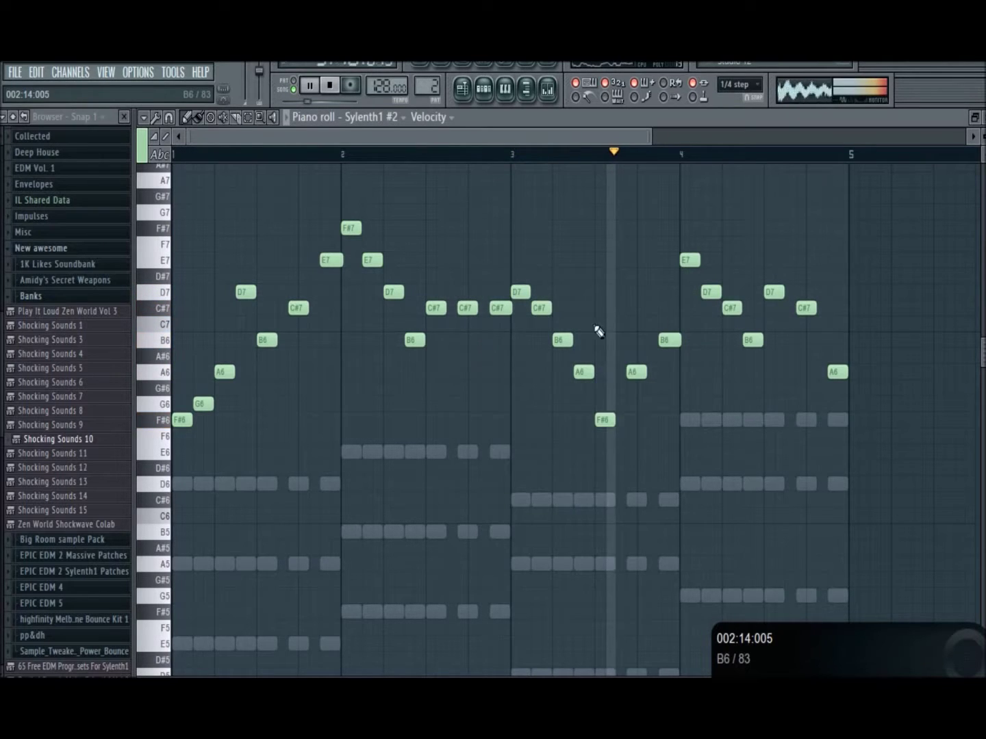
# Step: Lengthen the final B6 note of bar 3 in the reFX Nexus channel by a quarter step past the bar line
pyautogui.click(484, 87)
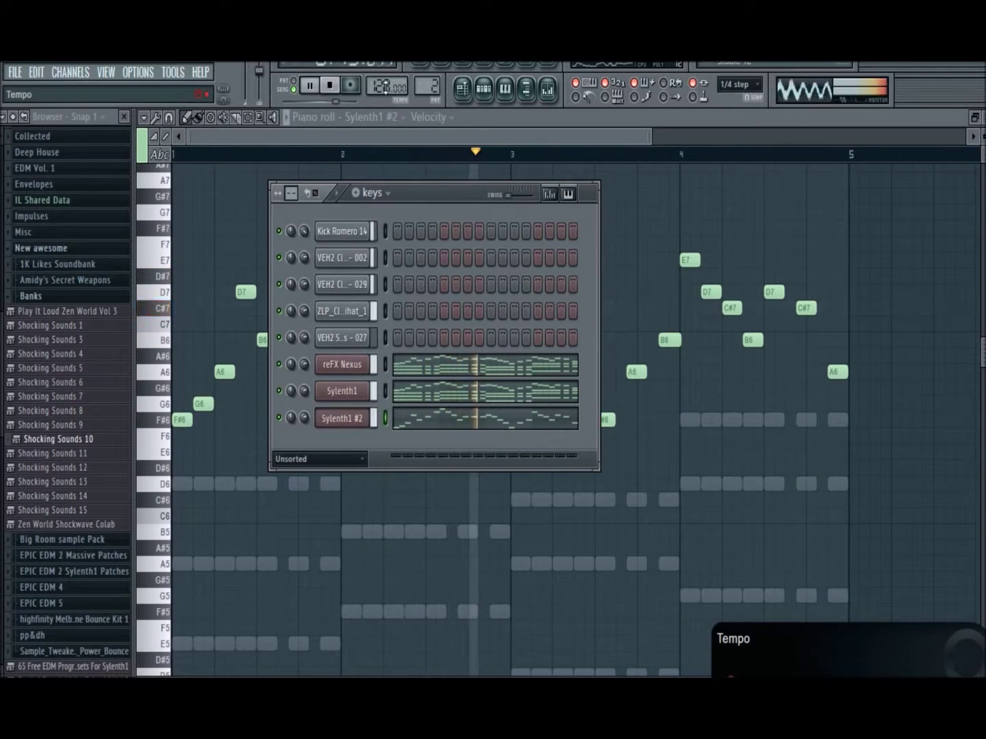
pyautogui.click(494, 87)
pyautogui.click(495, 89)
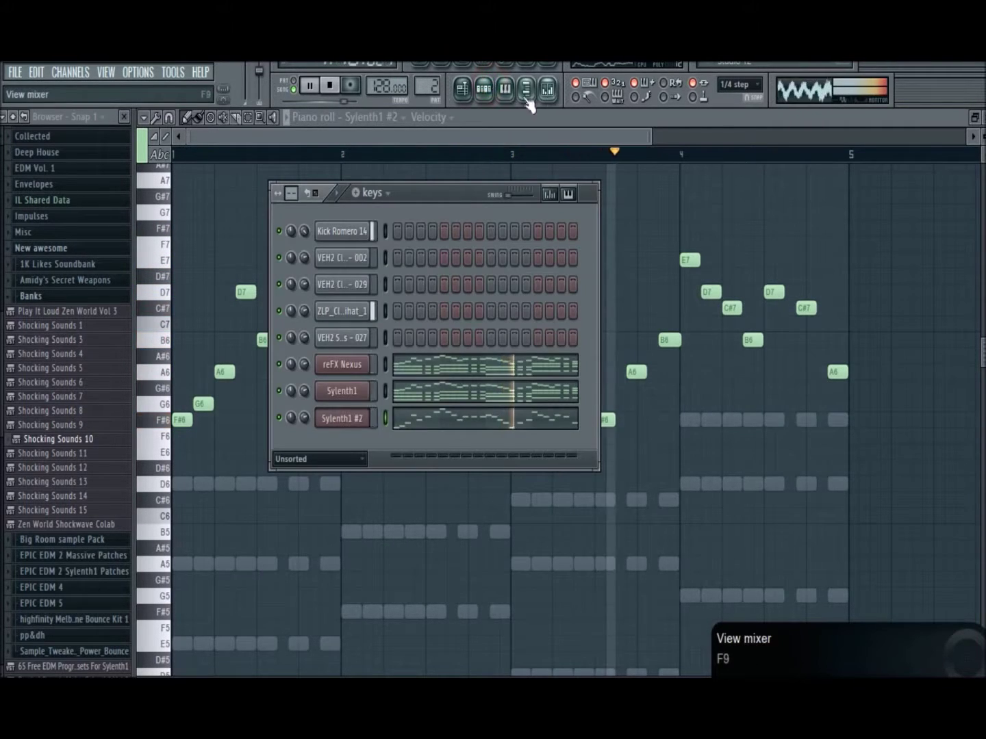
pyautogui.click(464, 87)
pyautogui.doubleClick(566, 241)
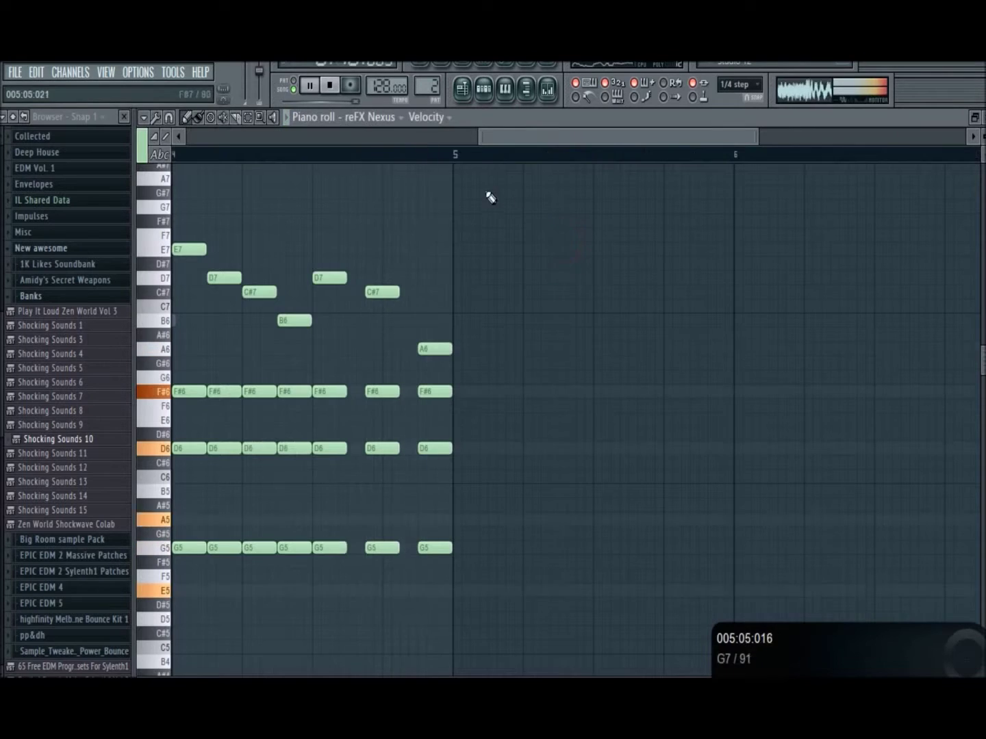
pyautogui.moveTo(506, 139); pyautogui.dragTo(434, 142)
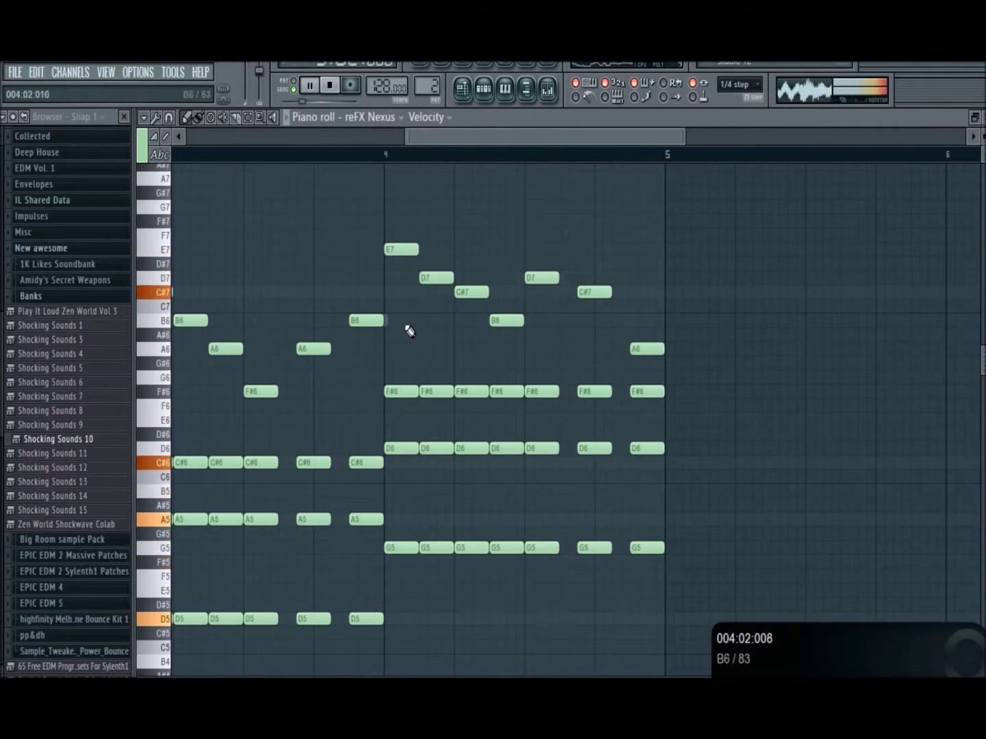
pyautogui.click(383, 325)
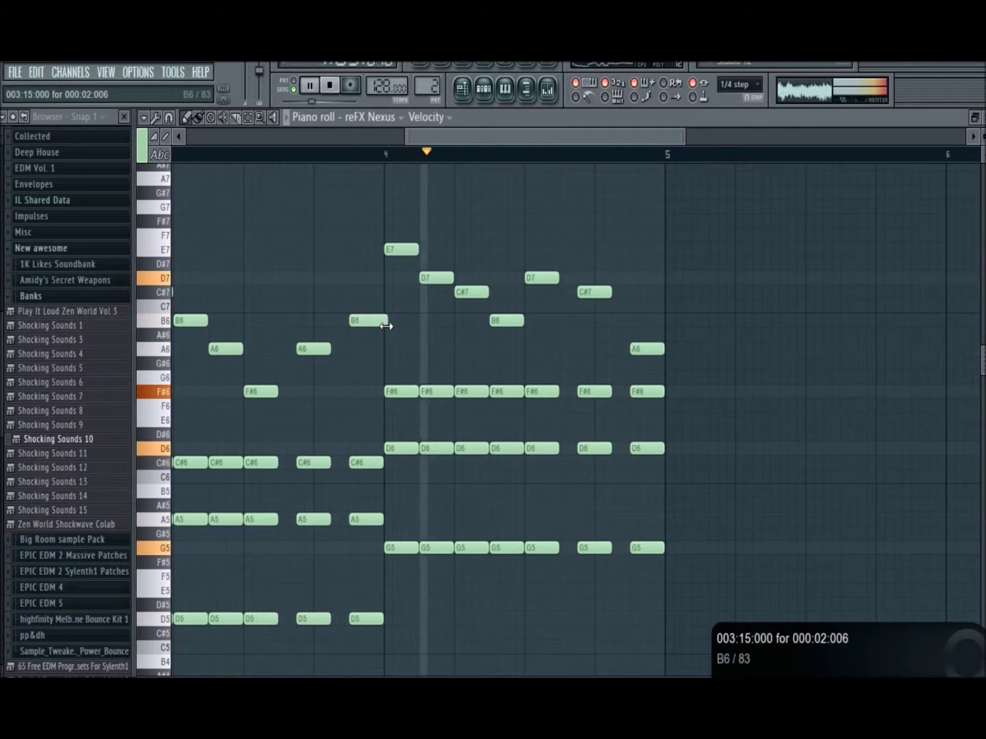
pyautogui.click(382, 327)
# Step: Mute the Sylenth1 #2 channel and add the GOOOD BASS channel preset below it
pyautogui.click(484, 89)
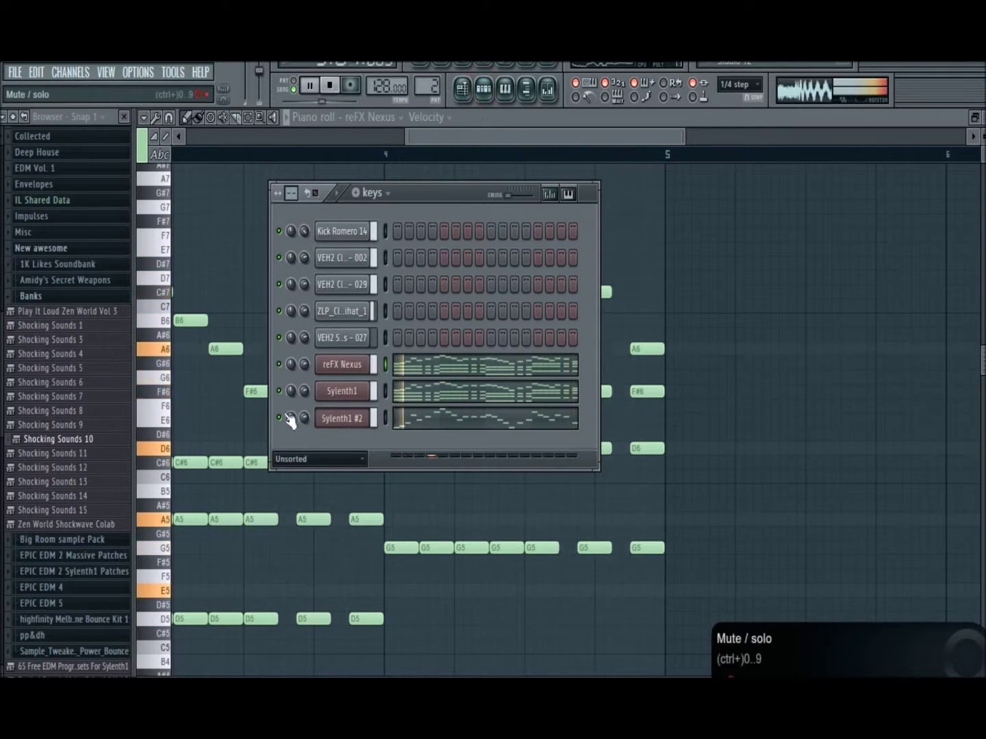
pyautogui.click(12, 116)
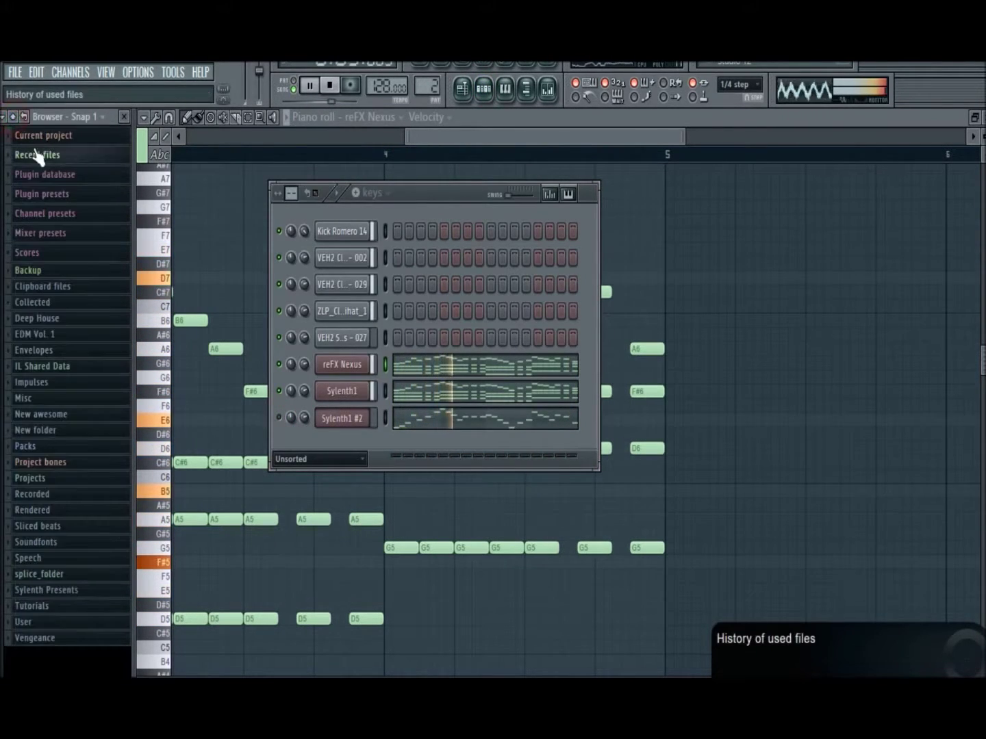
pyautogui.click(45, 214)
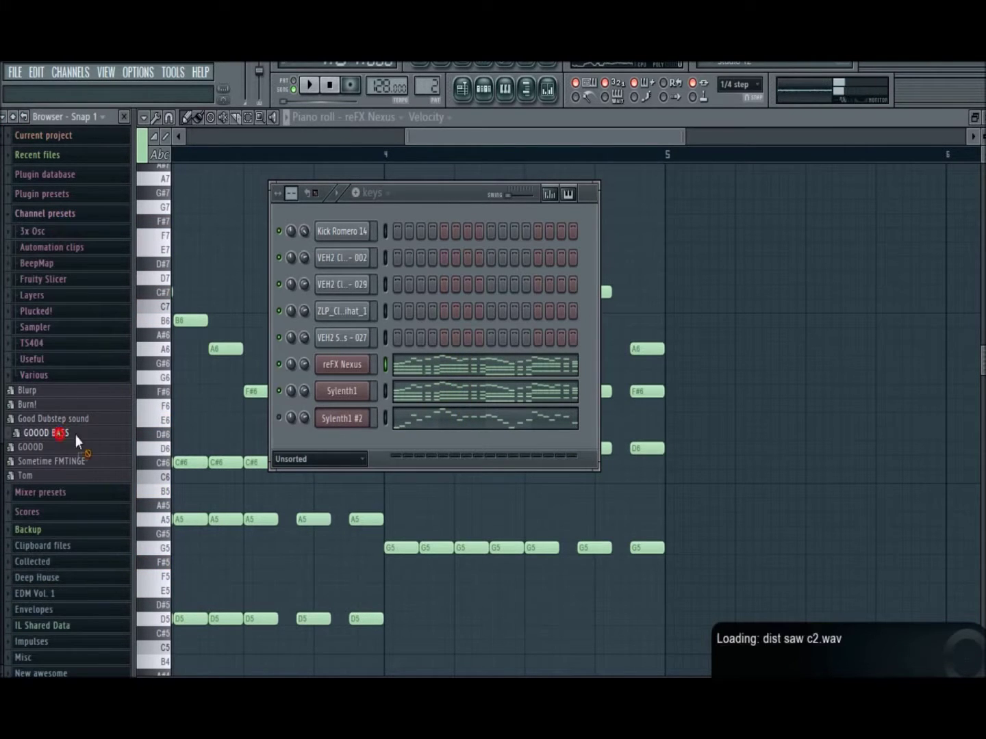
pyautogui.moveTo(343, 434); pyautogui.dragTo(342, 440)
# Step: Draw one-bar bass notes in the GOOOD BASS piano roll: E5 in bar 1 and F#5 in bar 2
pyautogui.rightClick(342, 445)
pyautogui.click(406, 411)
pyautogui.rightClick(356, 445)
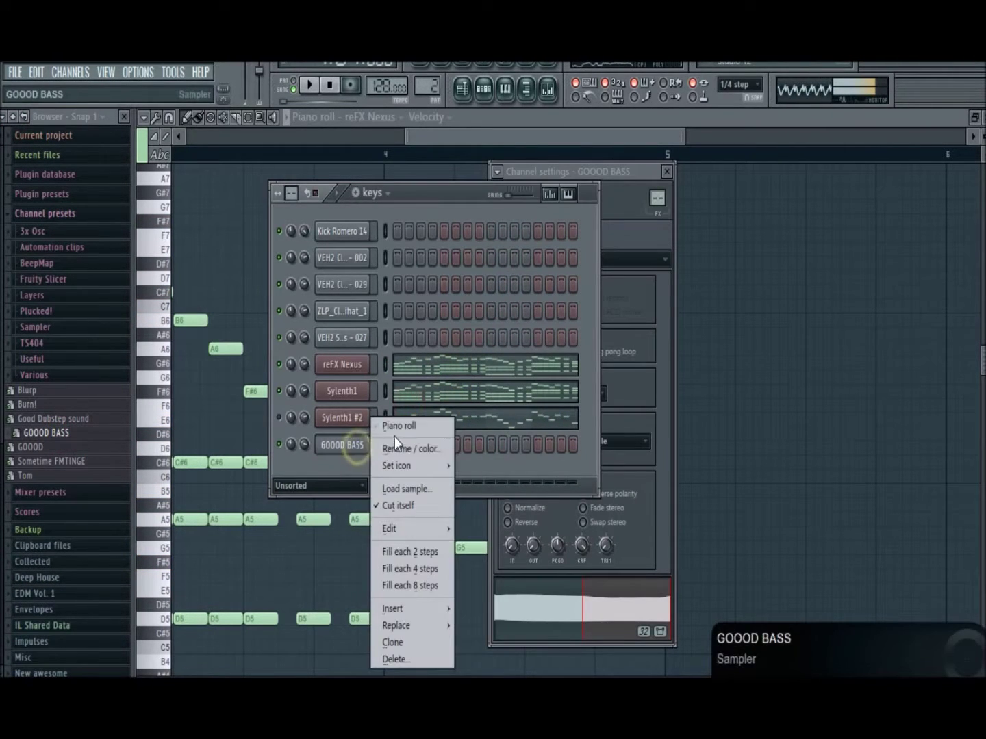
pyautogui.click(399, 425)
pyautogui.press('space')
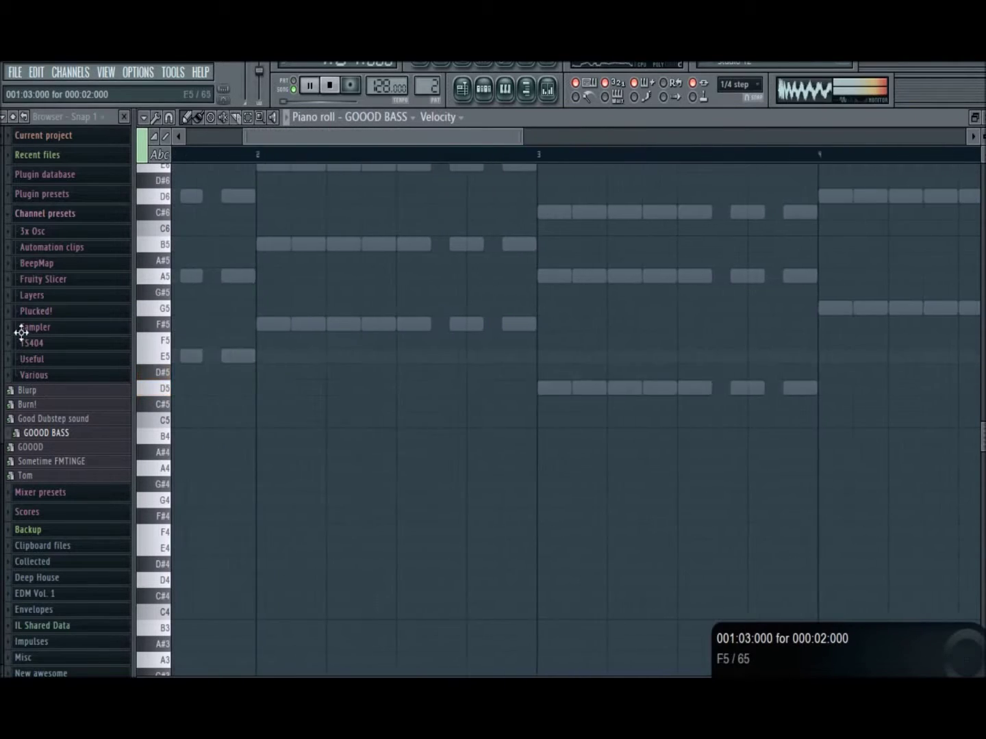
pyautogui.moveTo(2, 364); pyautogui.dragTo(3, 360)
pyautogui.press('space')
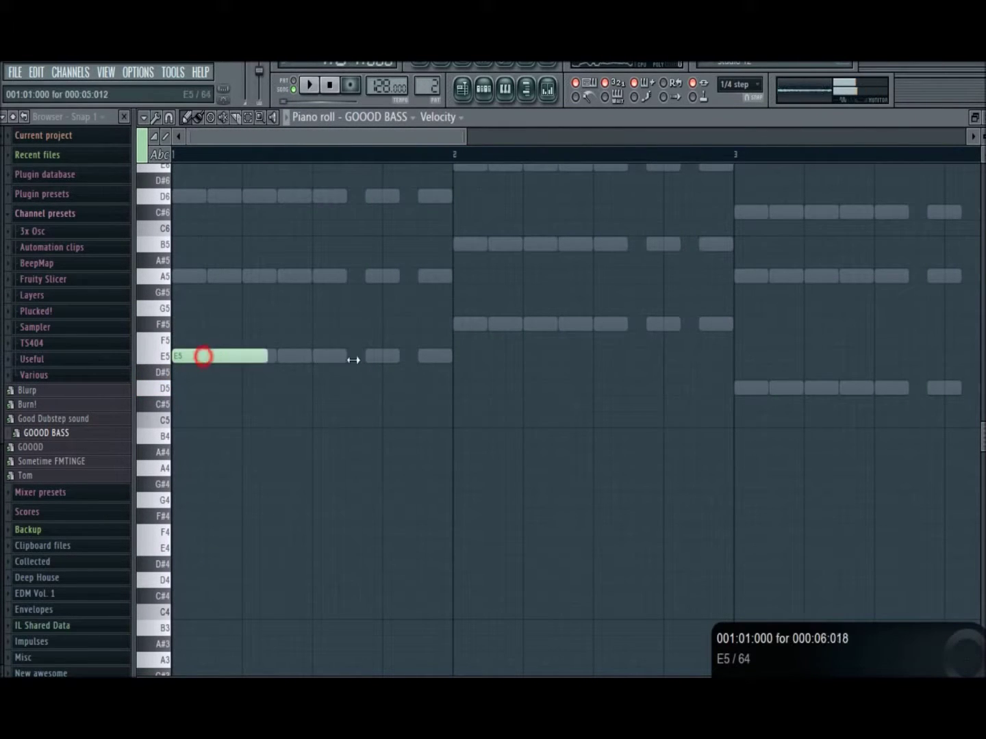
pyautogui.click(455, 324)
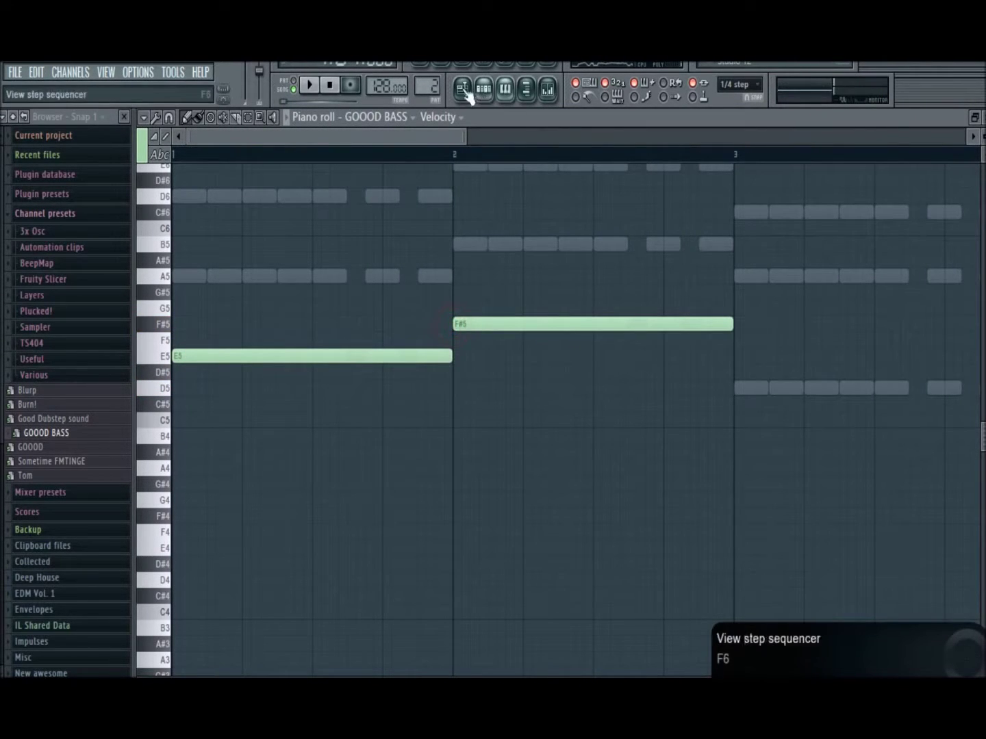
# Step: Set the snap to Line and draw one-bar GOOOD BASS notes: D5 in bar 3 and G5 in bar 4
pyautogui.click(732, 86)
pyautogui.click(735, 101)
pyautogui.press('space')
pyautogui.scroll(-2, 551, 452)
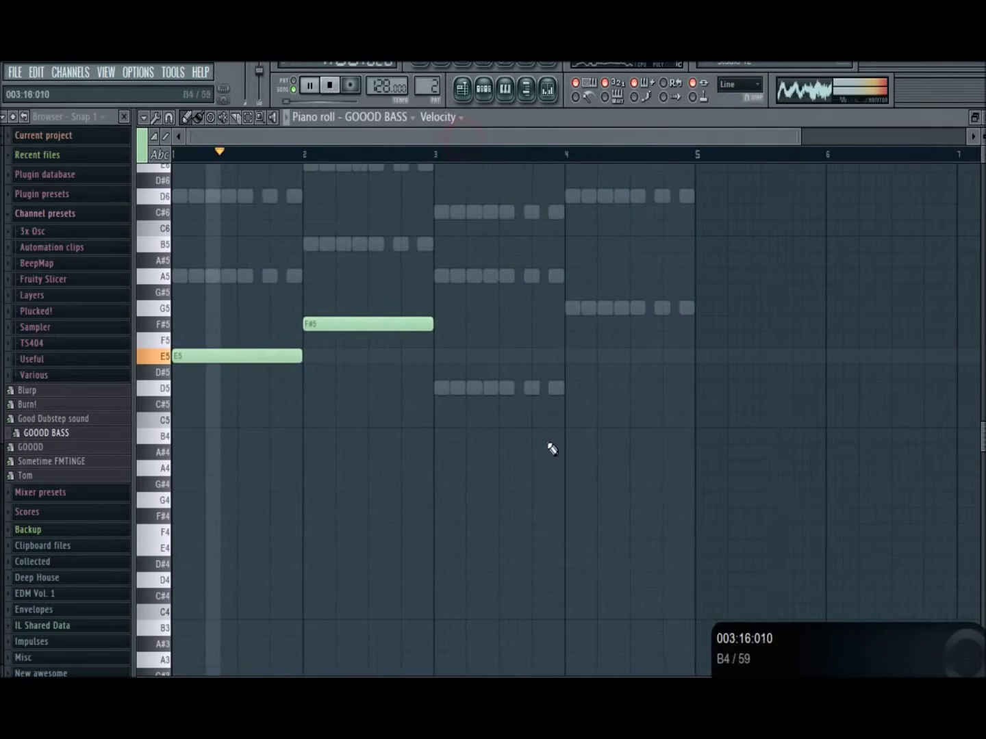
pyautogui.click(425, 386)
pyautogui.click(560, 307)
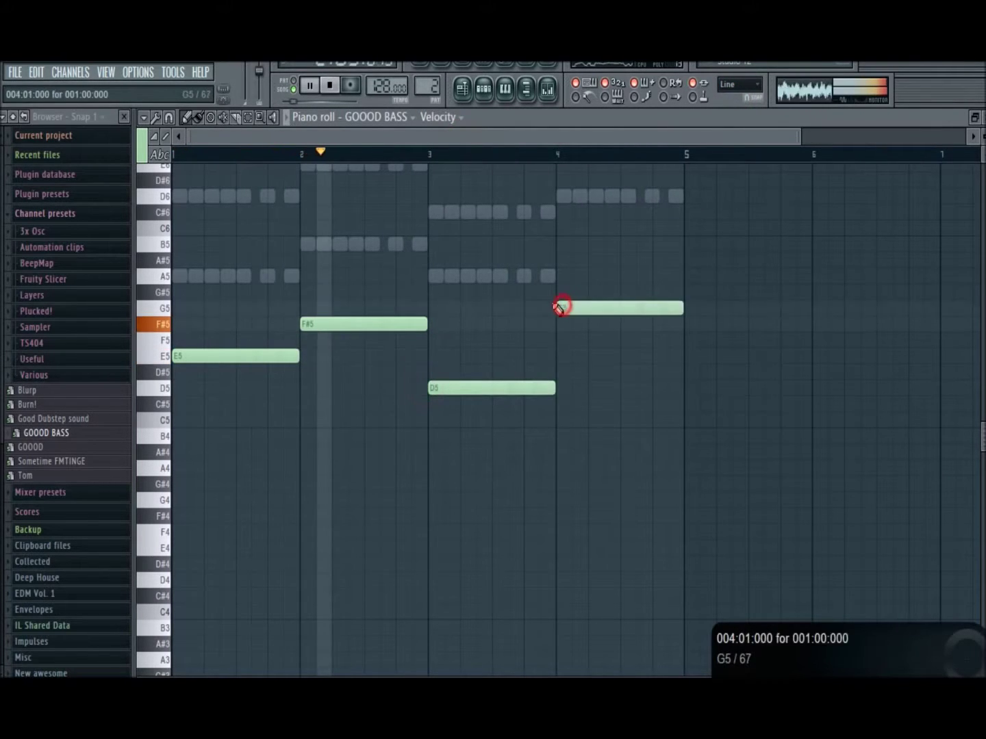
# Step: Set the GOOOD BASS channel volume to about 82% and add a second Nexus channel
pyautogui.click(484, 88)
pyautogui.moveTo(304, 445); pyautogui.dragTo(304, 444)
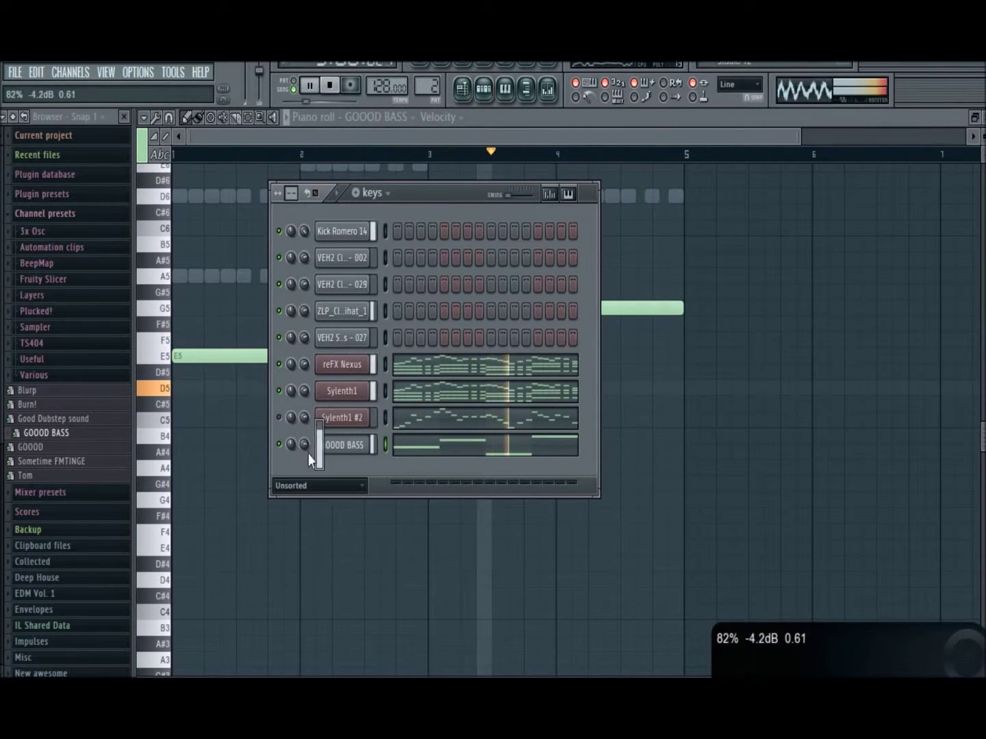
pyautogui.click(71, 71)
pyautogui.moveTo(89, 89)
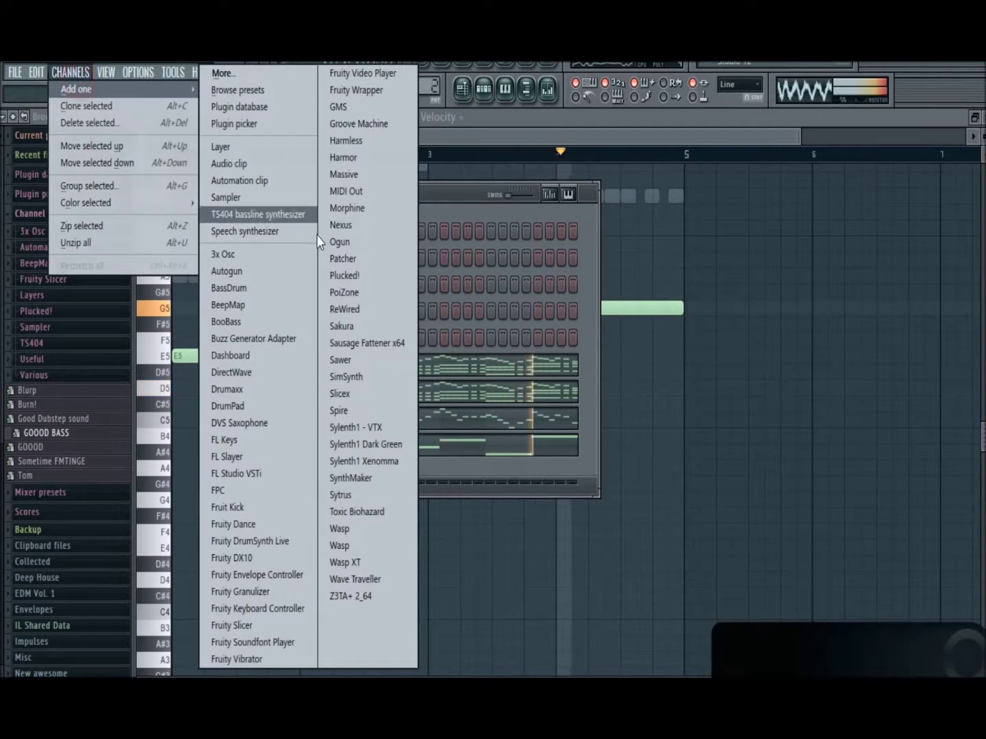
pyautogui.click(465, 195)
pyautogui.press('x')
pyautogui.click(640, 363)
# Step: Stop playback and try the PN Dancepiano 2k7 preset from Favorites: FAVO in the second Nexus channel
pyautogui.press('space')
pyautogui.press('x')
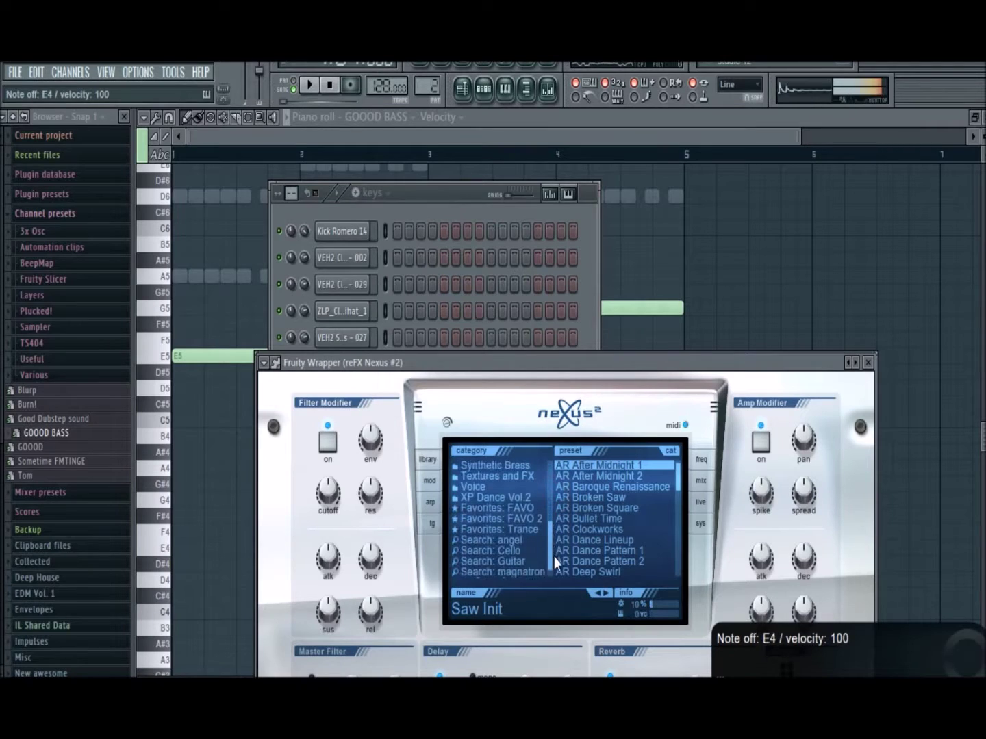
pyautogui.scroll(-1, 553, 557)
pyautogui.click(534, 509)
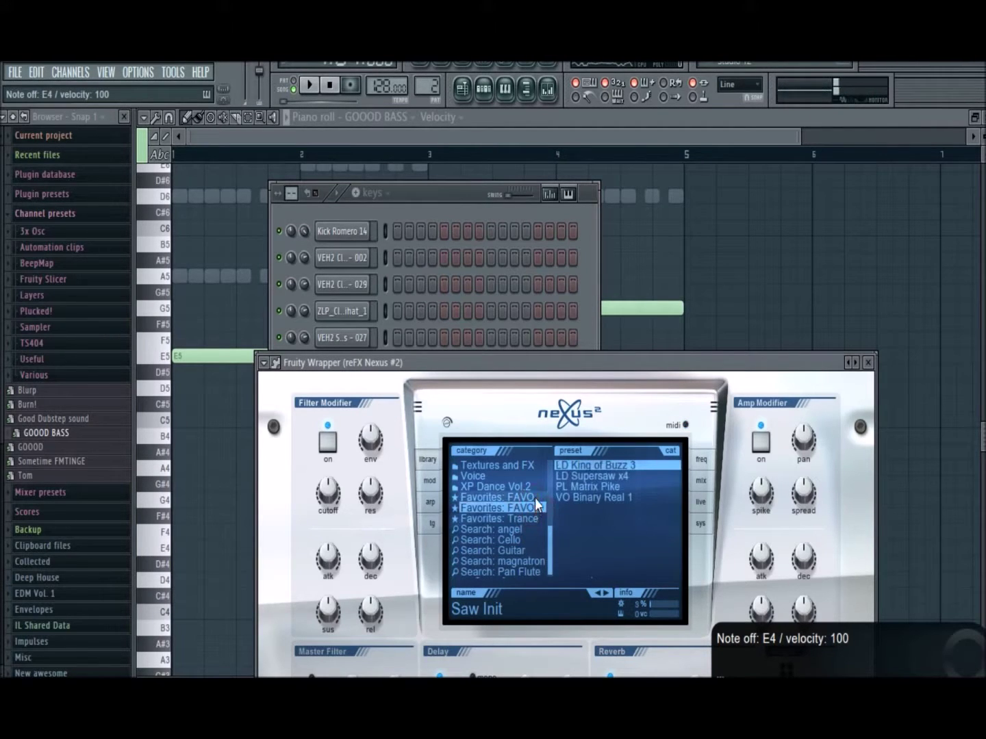
pyautogui.click(592, 496)
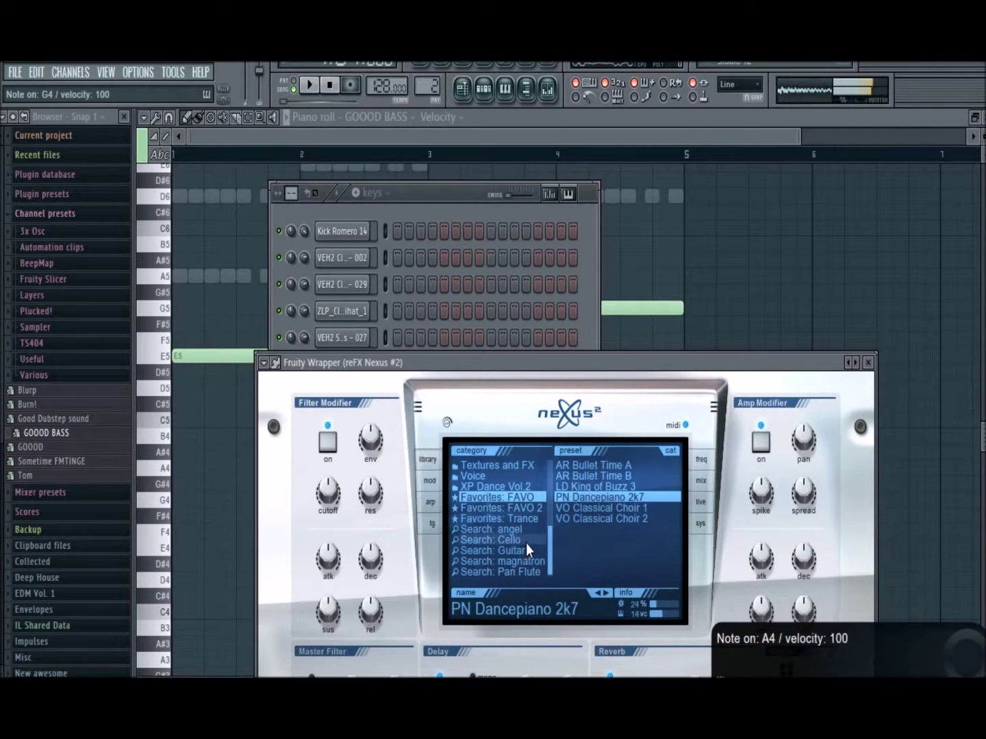
# Step: Load the BA Trancebass 1 preset from the Bass category into reFX Nexus #2
pyautogui.scroll(6, 523, 540)
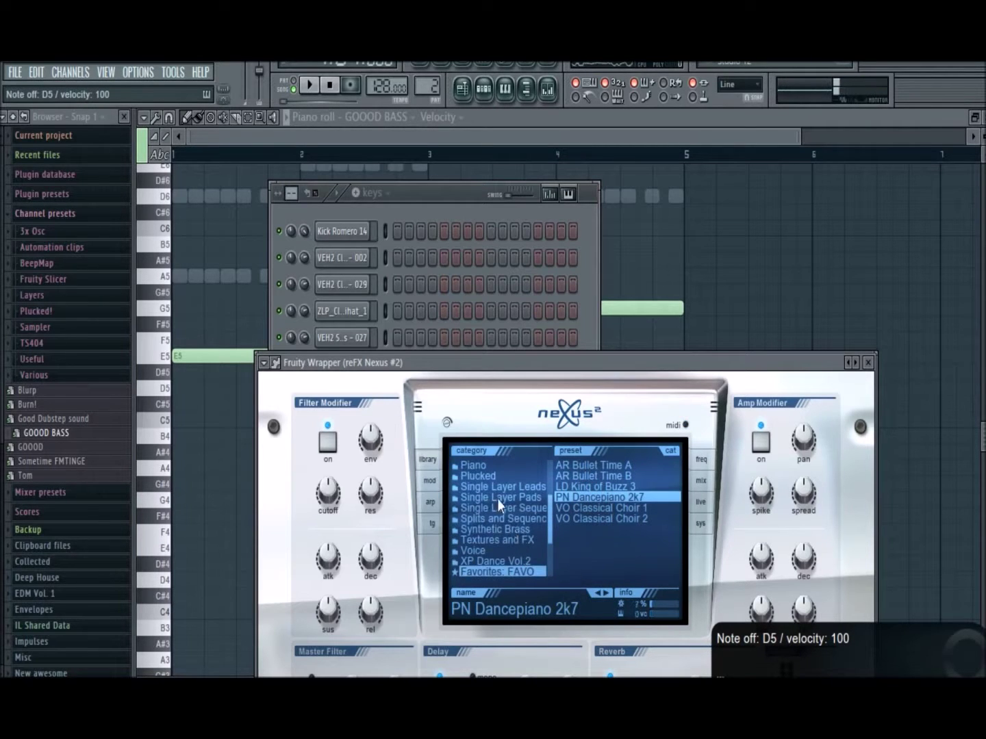
pyautogui.scroll(7, 494, 492)
pyautogui.click(490, 478)
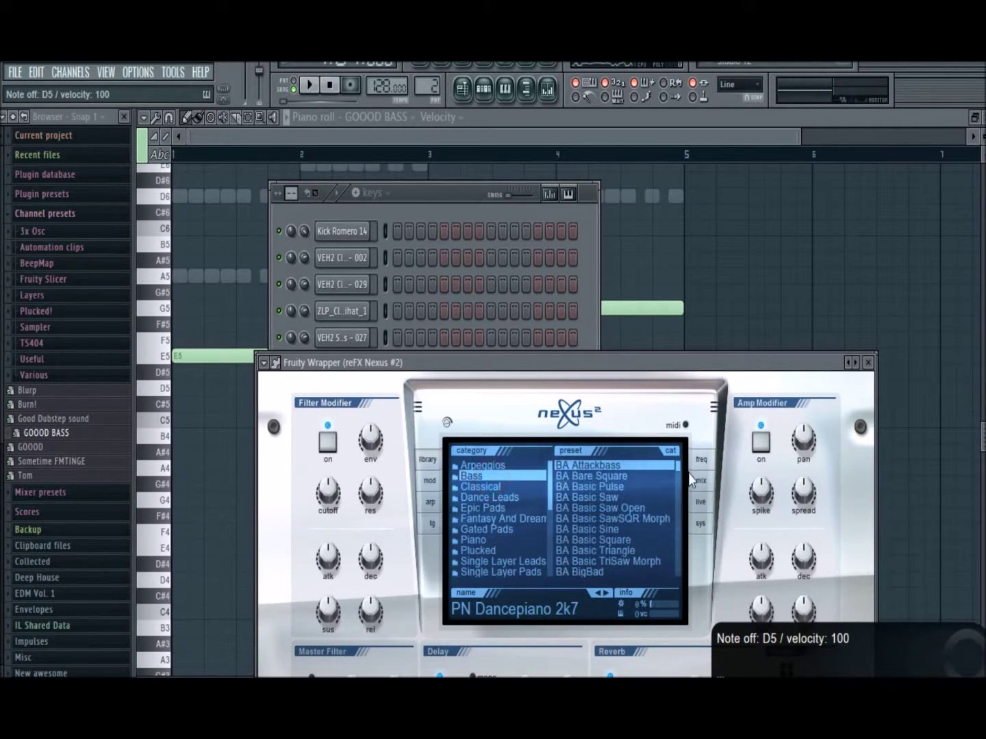
pyautogui.moveTo(681, 519); pyautogui.dragTo(681, 541)
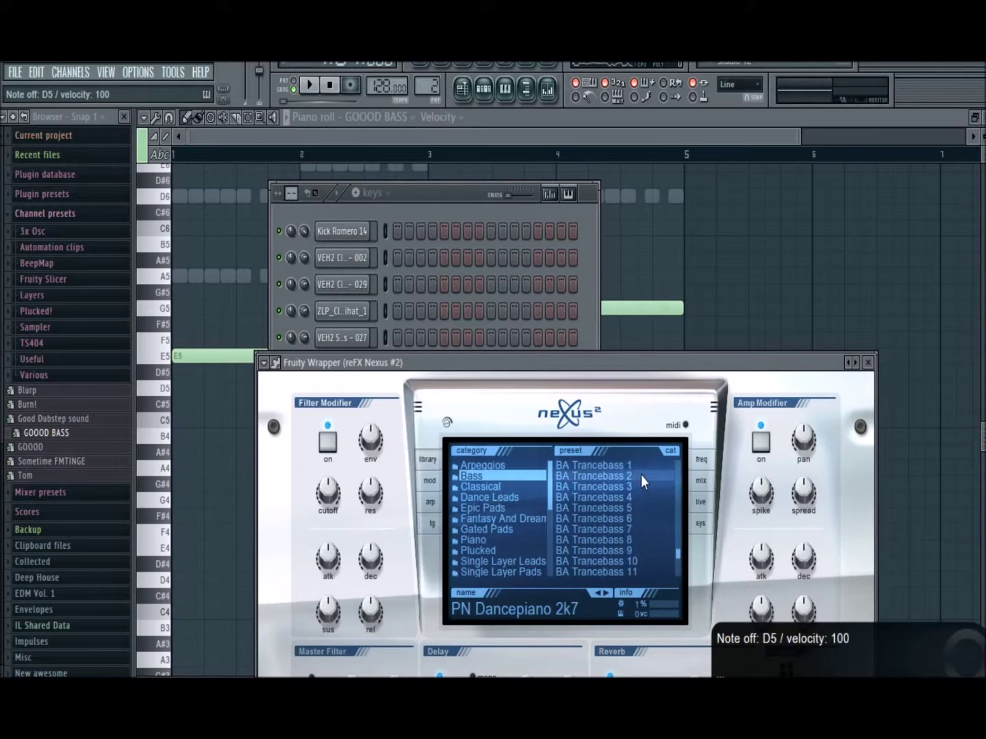
pyautogui.click(636, 466)
# Step: Copy the GOOOD BASS notes to reFX Nexus #2 and rework them into short repeated E5, F#5, D5 and G5 notes in the chord rhythm
pyautogui.click(418, 194)
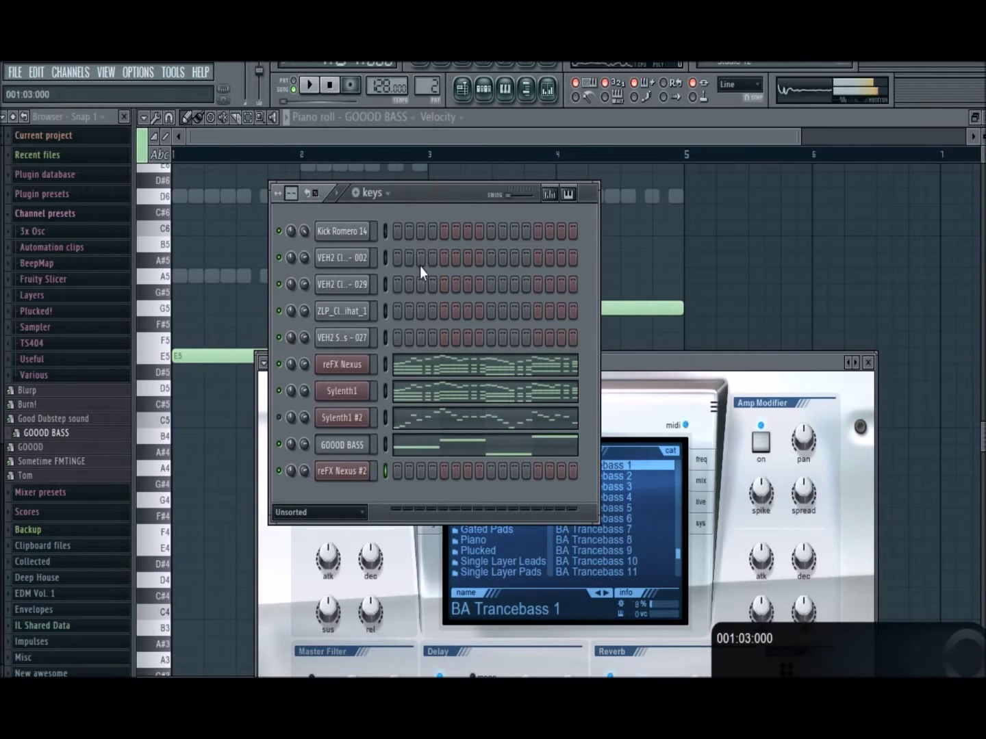
pyautogui.hotkey('ctrl', 'c')
pyautogui.click(389, 470)
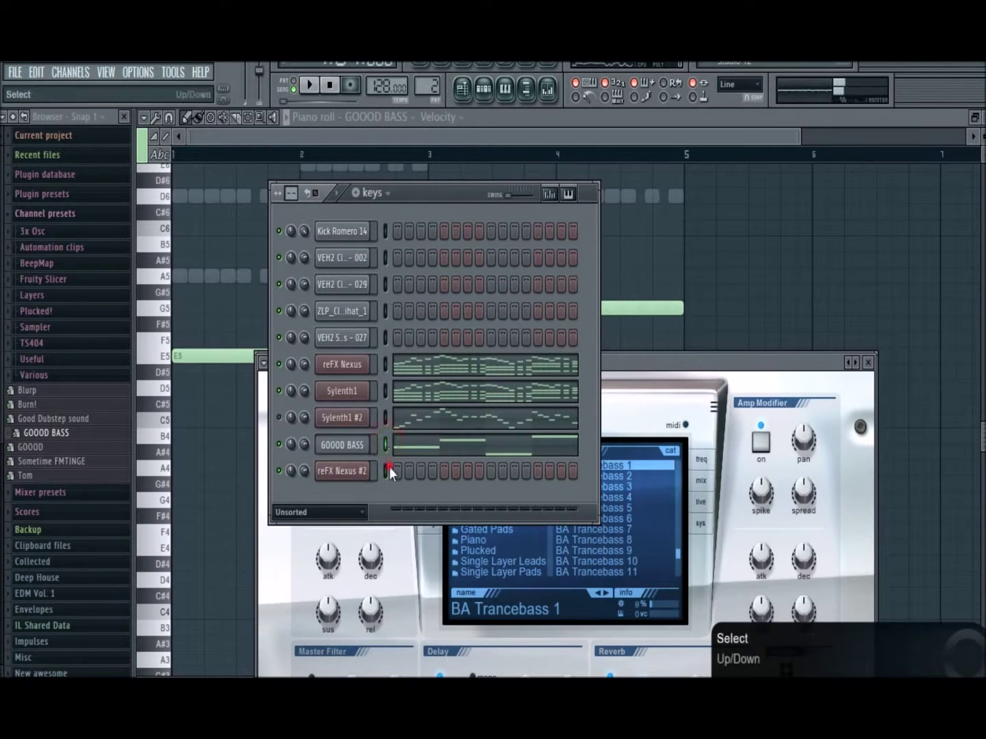
pyautogui.hotkey('ctrl', 'v')
pyautogui.click(421, 477)
pyautogui.hotkey('ctrl', 'a')
pyautogui.moveTo(369, 432); pyautogui.dragTo(195, 439)
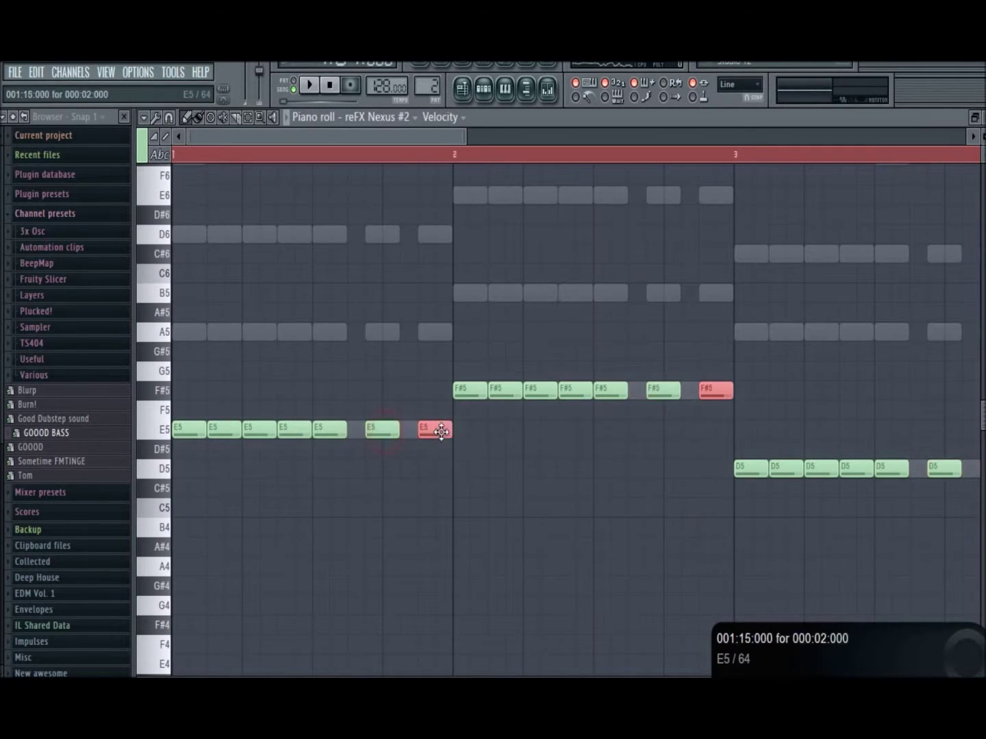
# Step: Play the pattern, unmute the Sylenth1 #2 channel and lower its volume slightly
pyautogui.press('space')
pyautogui.click(484, 90)
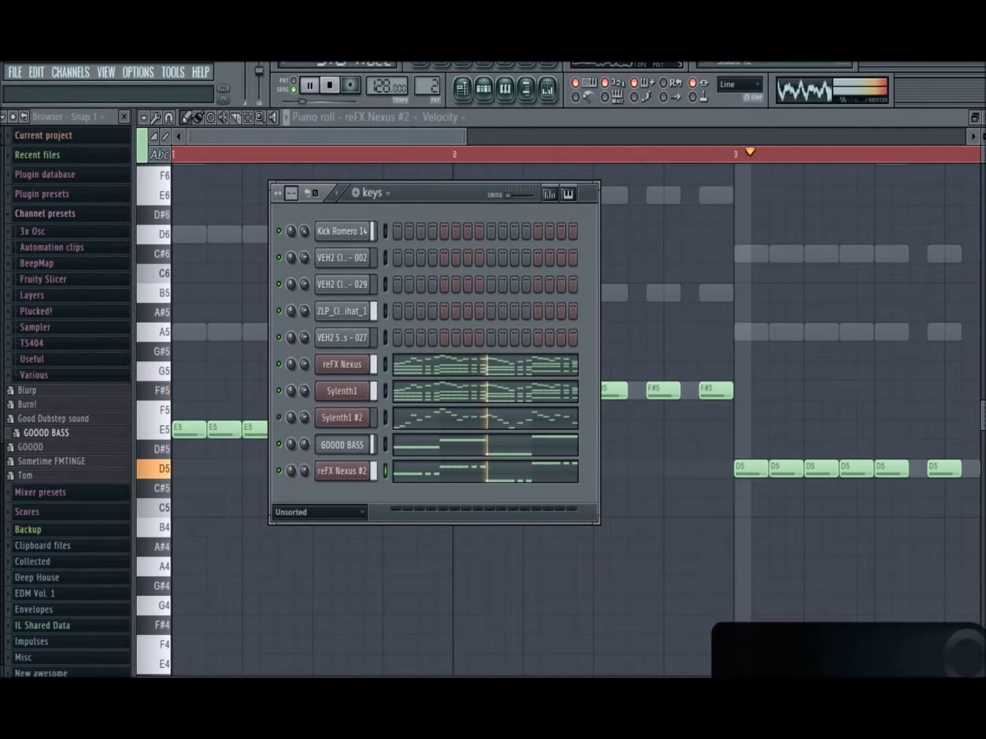
pyautogui.click(277, 419)
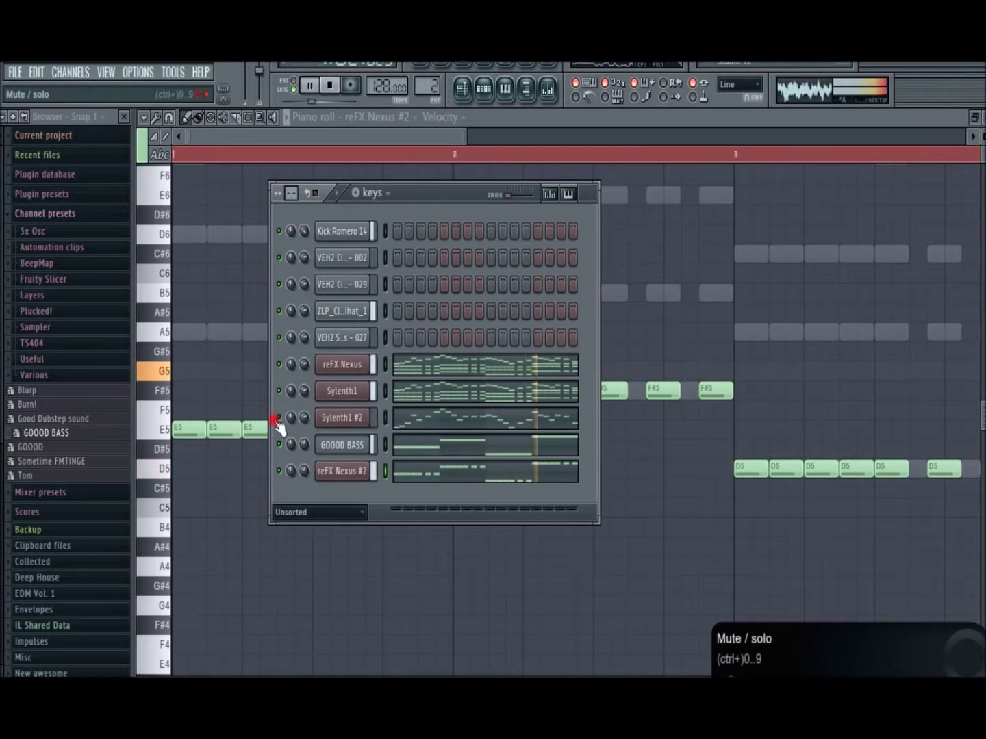
pyautogui.moveTo(305, 416); pyautogui.dragTo(305, 424)
# Step: Select all channels and link them to consecutive mixer tracks starting from Insert 1
pyautogui.moveTo(385, 231); pyautogui.dragTo(397, 535)
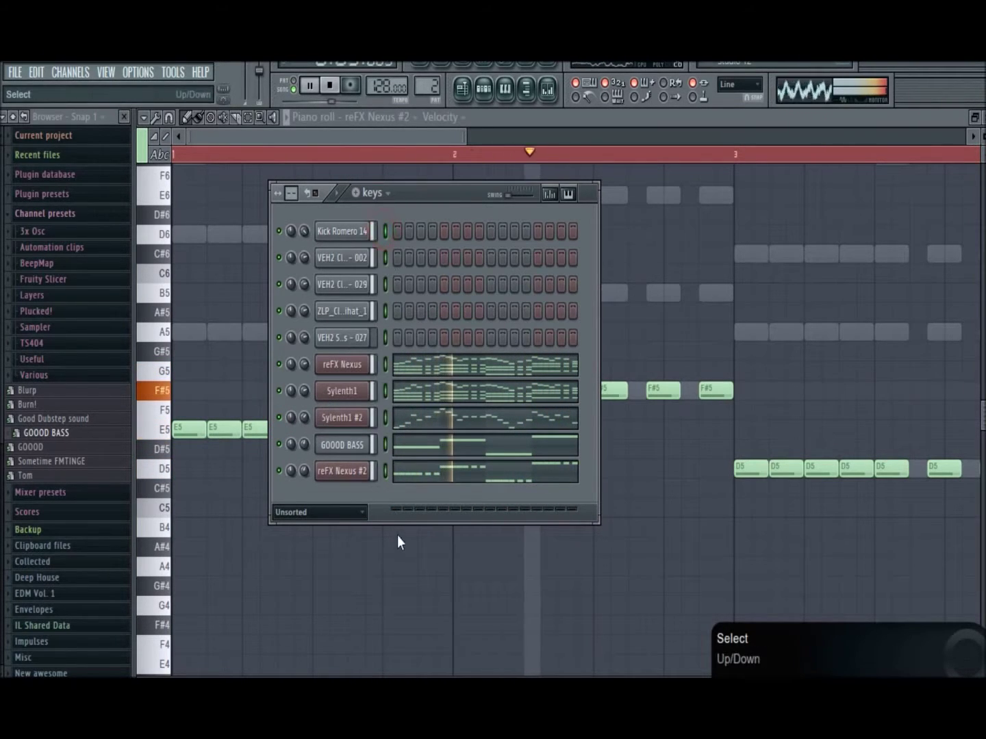
pyautogui.click(547, 90)
pyautogui.rightClick(438, 227)
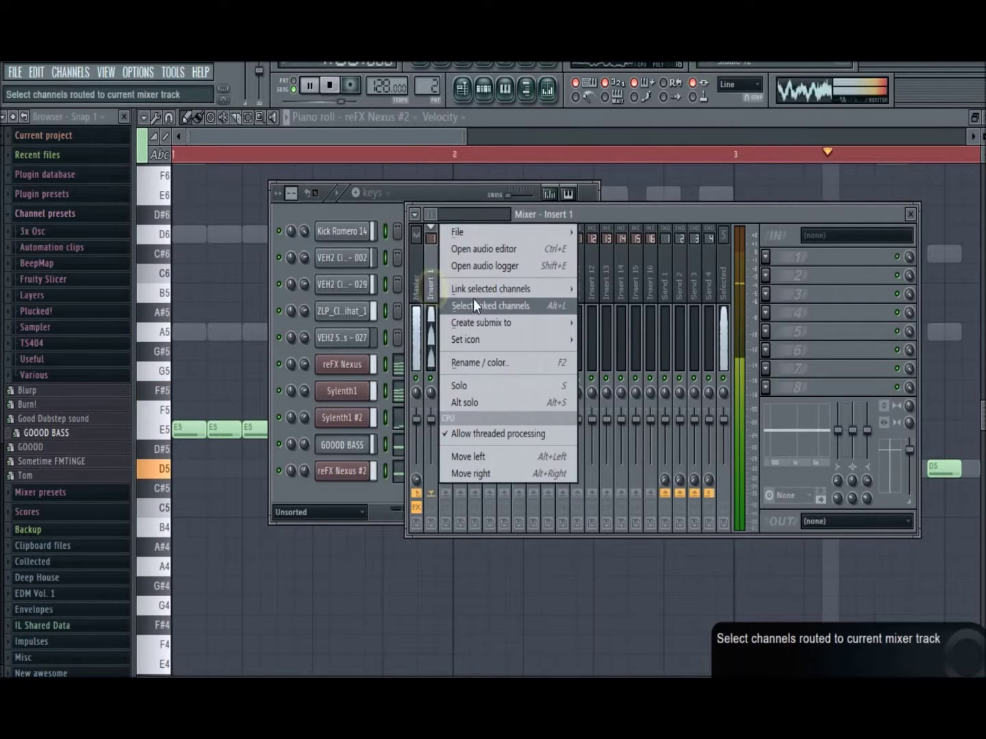
pyautogui.moveTo(521, 288)
pyautogui.click(624, 306)
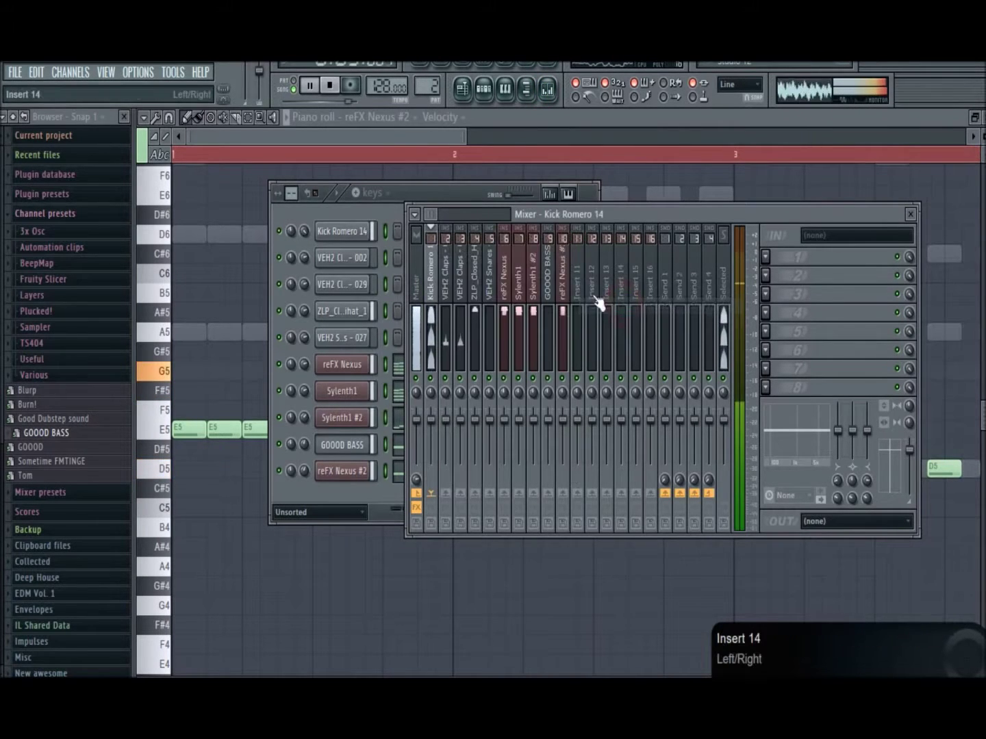
# Step: Insert Gross Beat in the first effect slot of the GOOOD BASS mixer track and load its sidechain preset
pyautogui.click(551, 287)
pyautogui.click(766, 257)
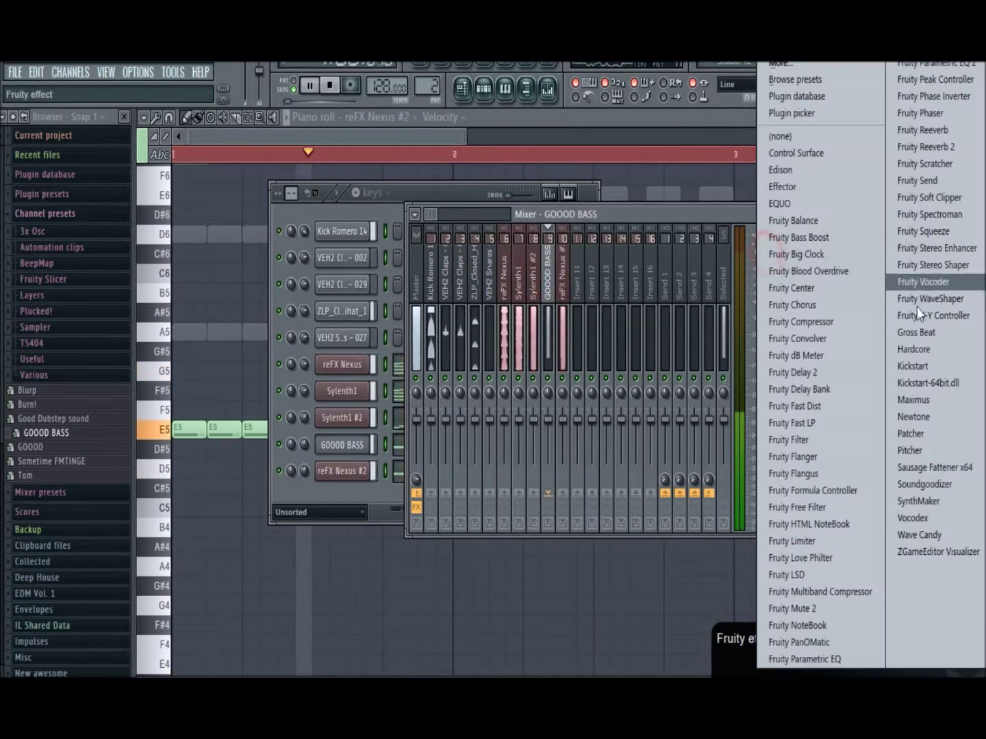
pyautogui.click(916, 332)
pyautogui.click(162, 238)
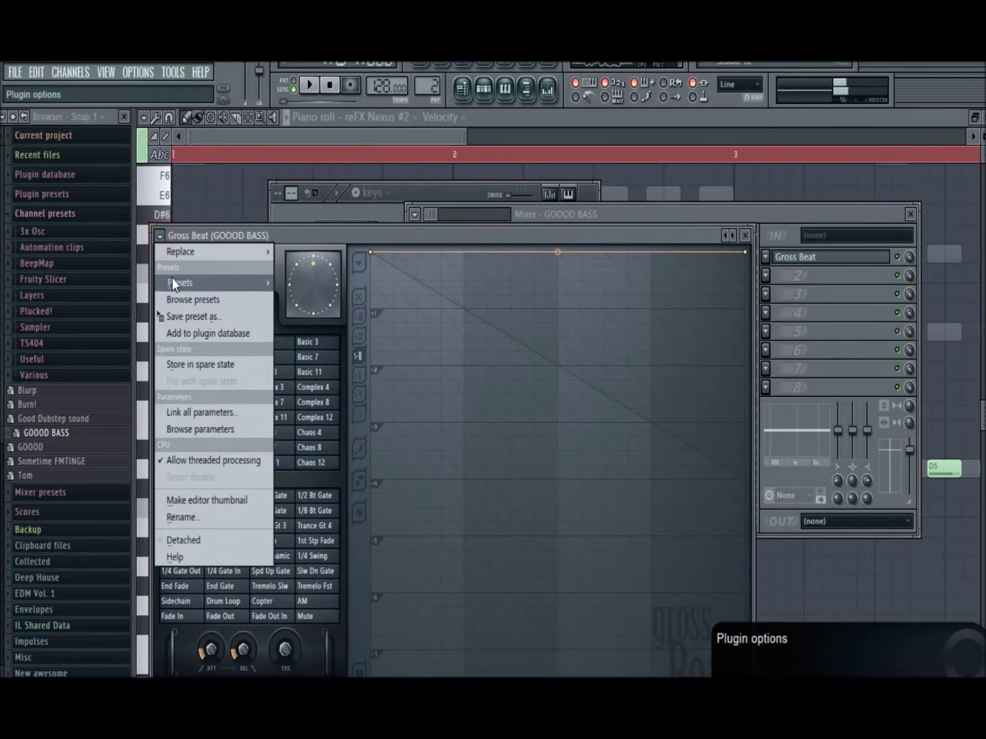
pyautogui.moveTo(172, 280)
pyautogui.click(349, 451)
# Step: Mute the reFX Nexus, Sylenth1 and Sylenth1 #2 channels and play the arrangement in the playlist
pyautogui.click(429, 201)
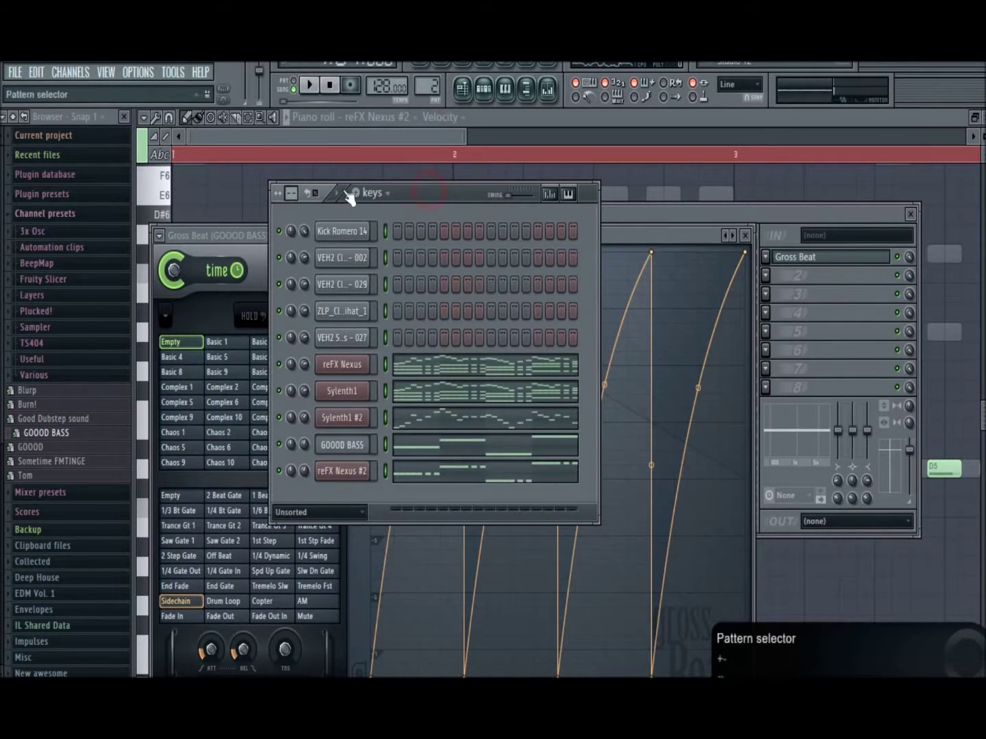
pyautogui.press('space')
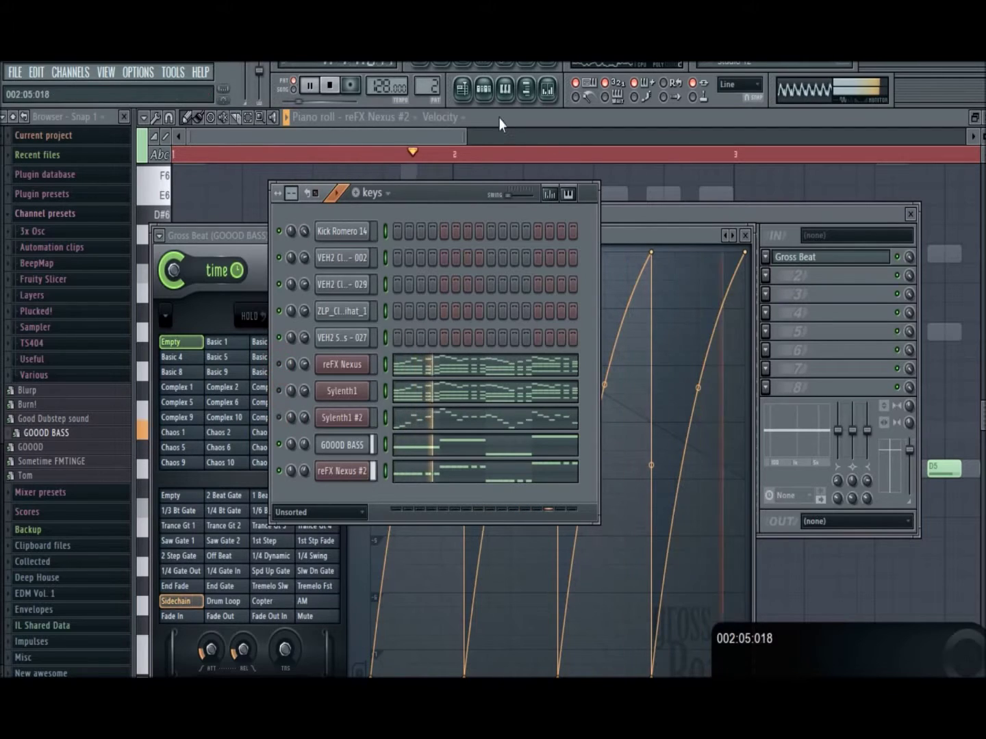
pyautogui.click(464, 88)
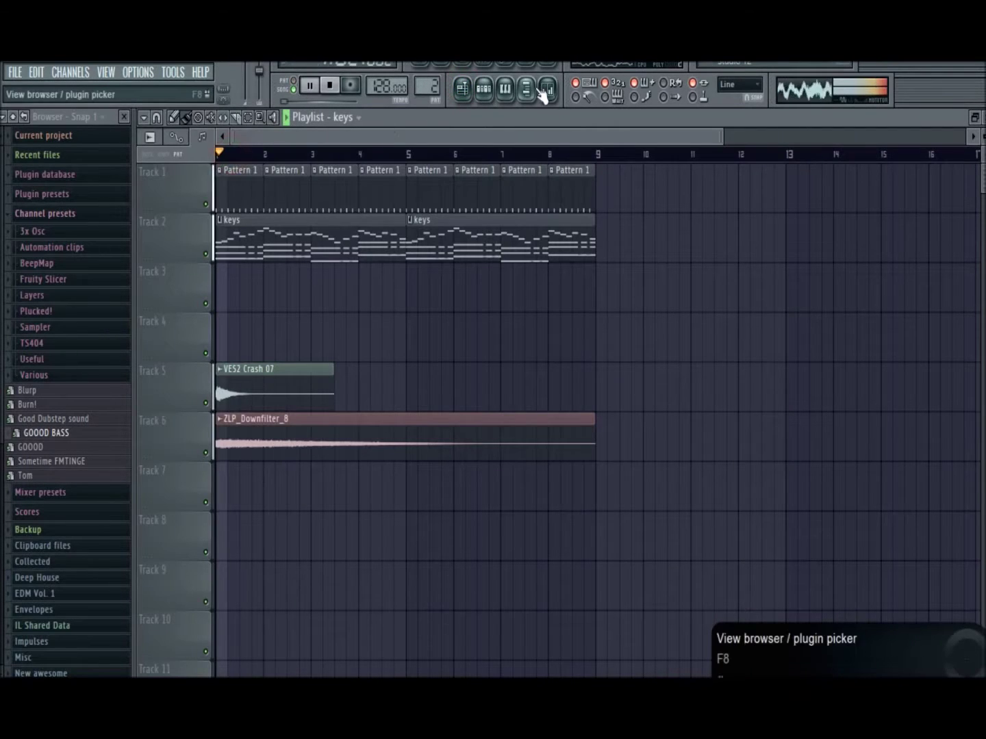
# Step: Insert Gross Beat on the reFX Nexus #2 mixer track and load its sidechain preset
pyautogui.click(484, 89)
pyautogui.click(356, 478)
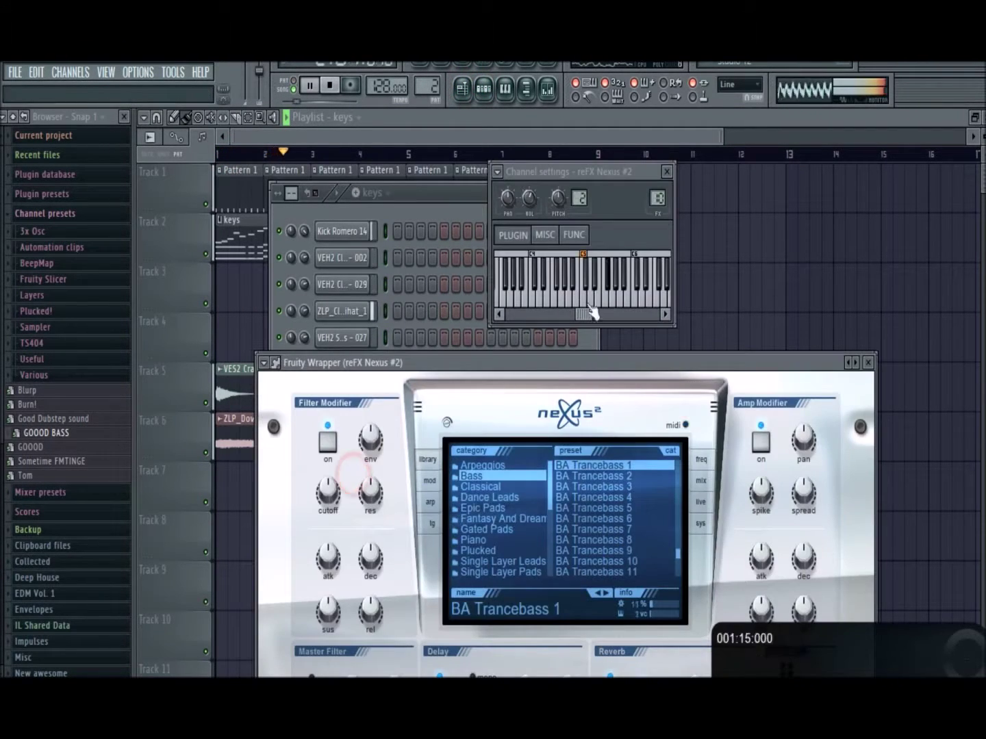
pyautogui.press('F9')
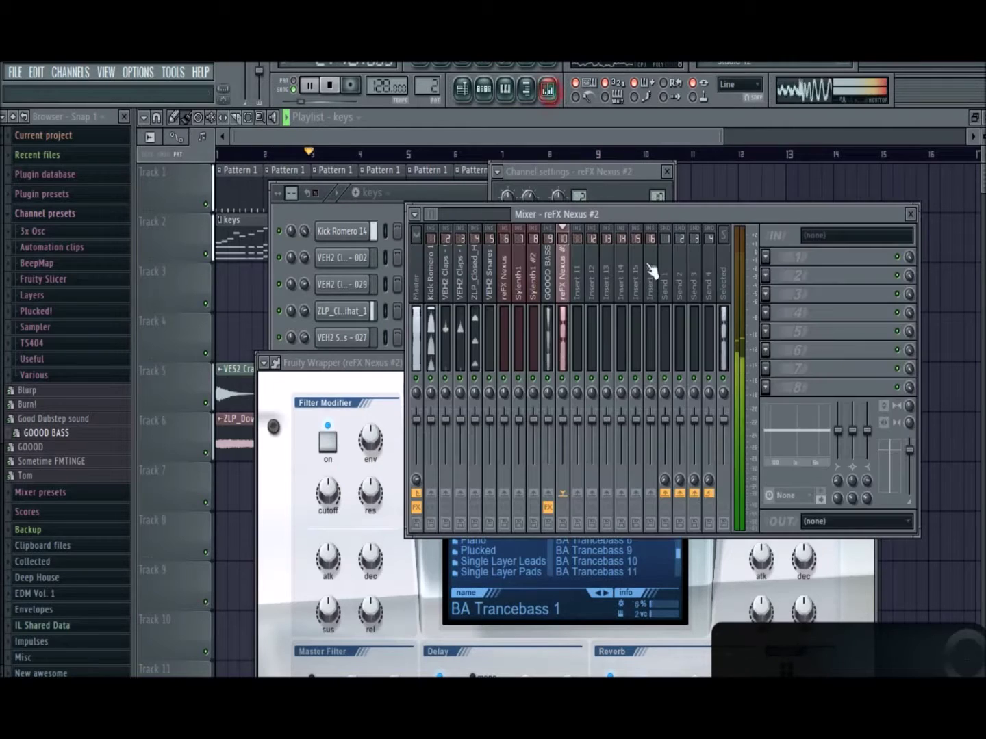
pyautogui.click(765, 255)
pyautogui.click(903, 330)
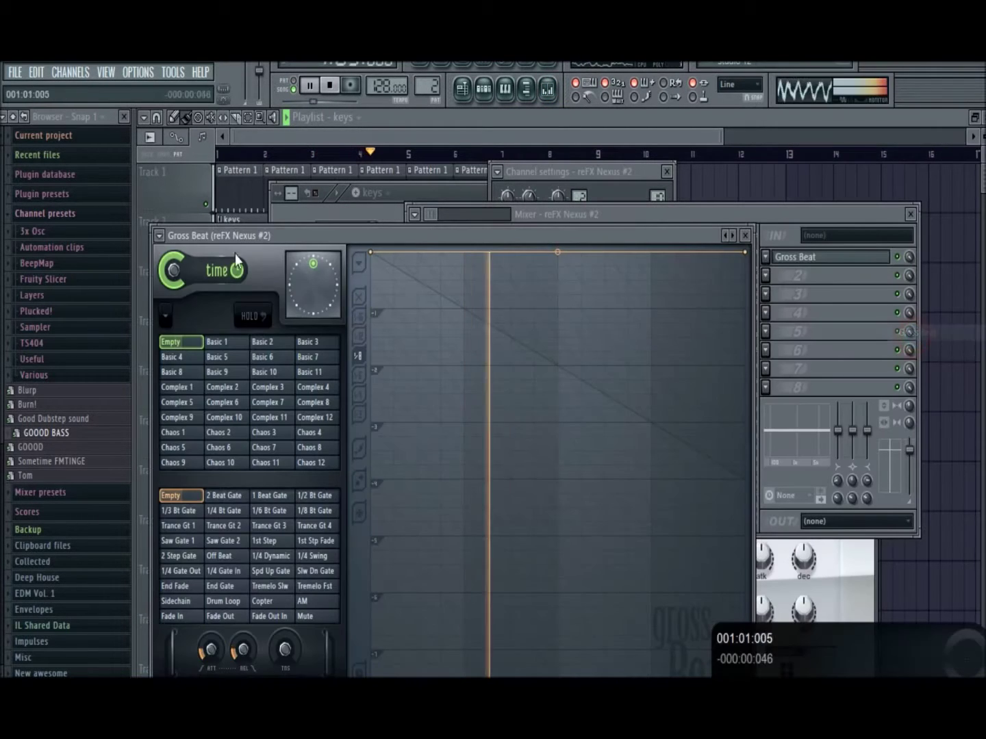
pyautogui.click(160, 237)
pyautogui.moveTo(181, 287)
pyautogui.click(322, 452)
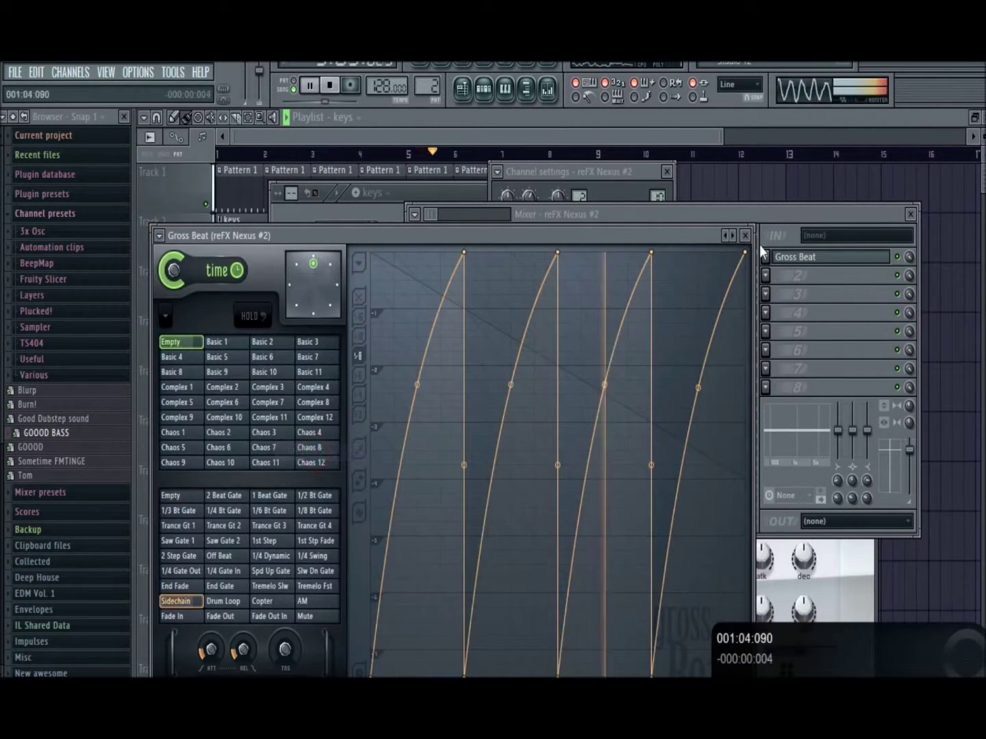
pyautogui.click(749, 235)
# Step: Raise the GOOOD BASS mixer level to about 107% and add Fruity Parametric EQ 2 to reFX Nexus #2, boosting the lows and highs
pyautogui.click(547, 421)
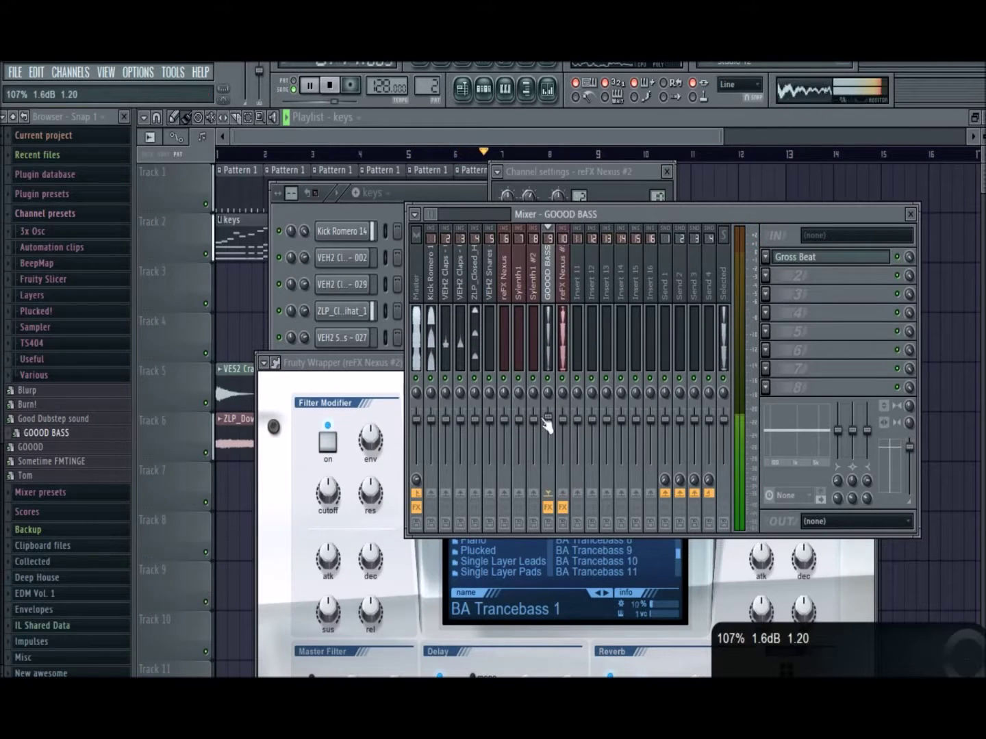
pyautogui.click(772, 278)
pyautogui.click(935, 64)
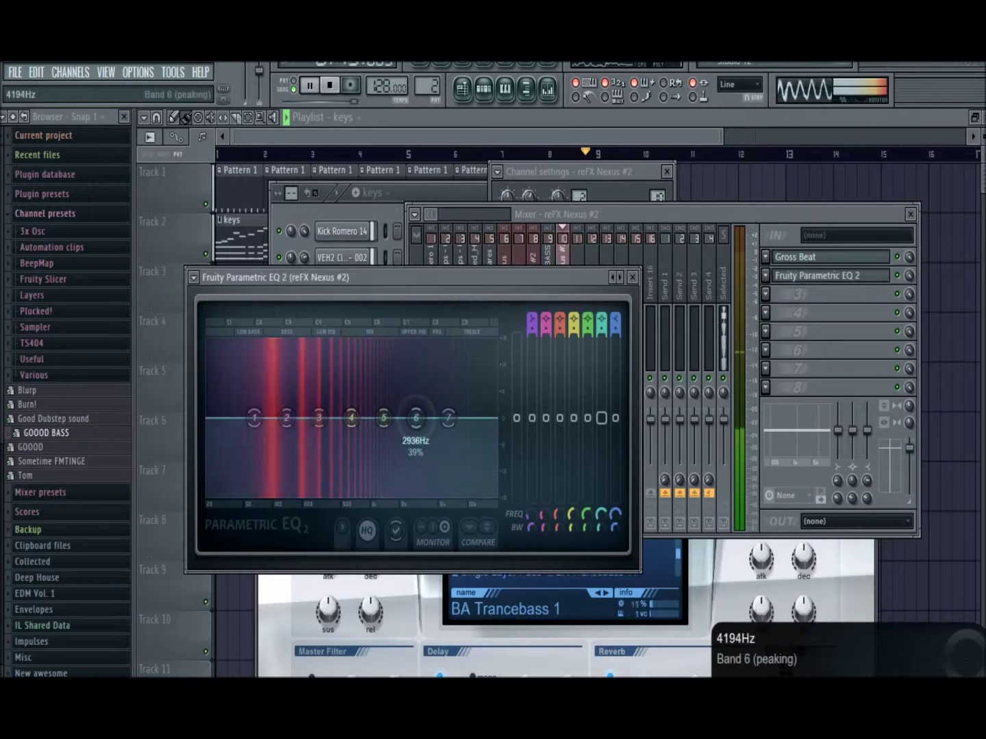
pyautogui.moveTo(254, 428); pyautogui.dragTo(270, 395)
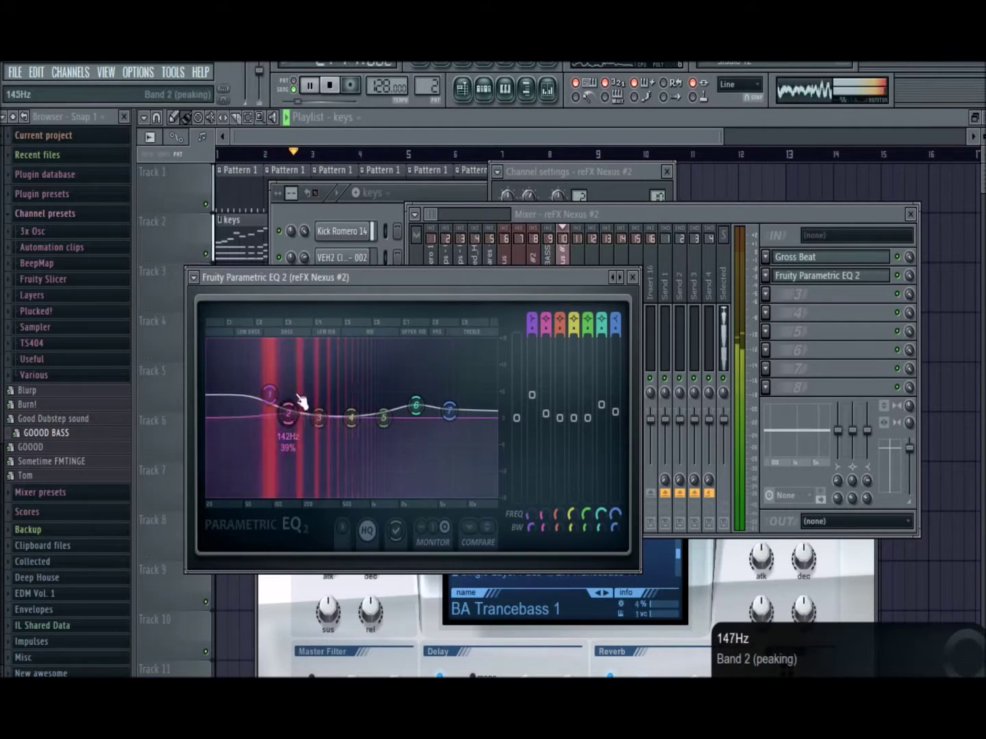
pyautogui.click(632, 279)
# Step: Add Fruity Parametric EQ 2 to the GOOOD BASS mixer track, boosting bands 1 and 2 and cutting bands 5 and 6 slightly
pyautogui.click(551, 291)
pyautogui.click(765, 273)
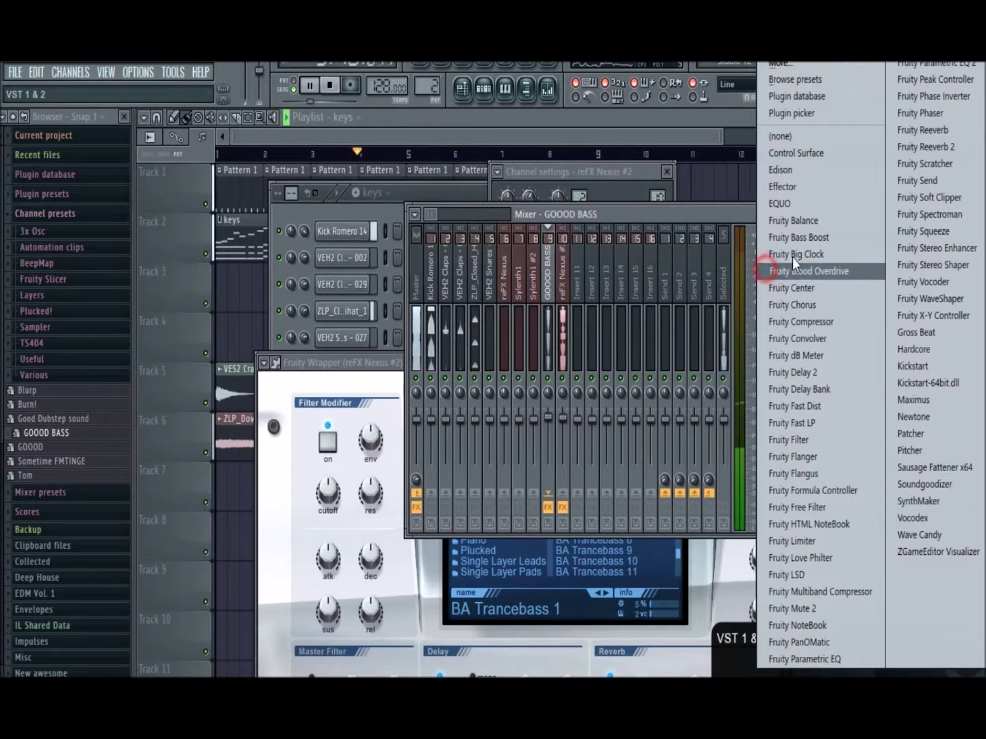
pyautogui.click(937, 65)
pyautogui.moveTo(286, 418); pyautogui.dragTo(261, 398)
pyautogui.click(287, 405)
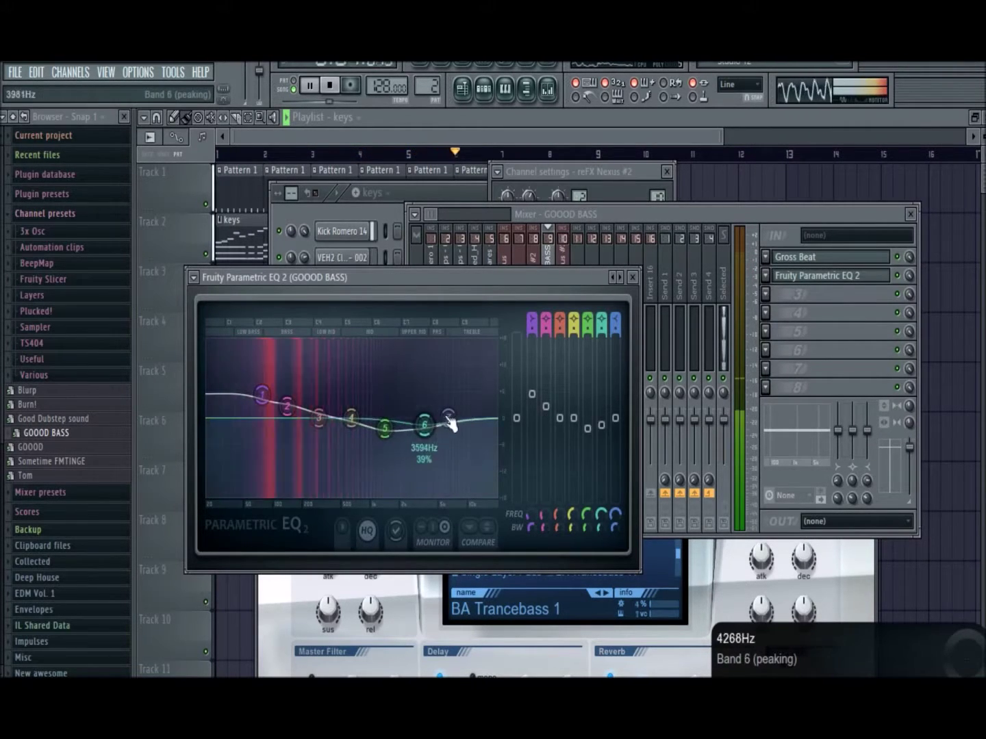
pyautogui.click(634, 276)
# Step: Insert Fruity Reeverb 2 in the third effect slot of the GOOOD BASS mixer track
pyautogui.click(548, 275)
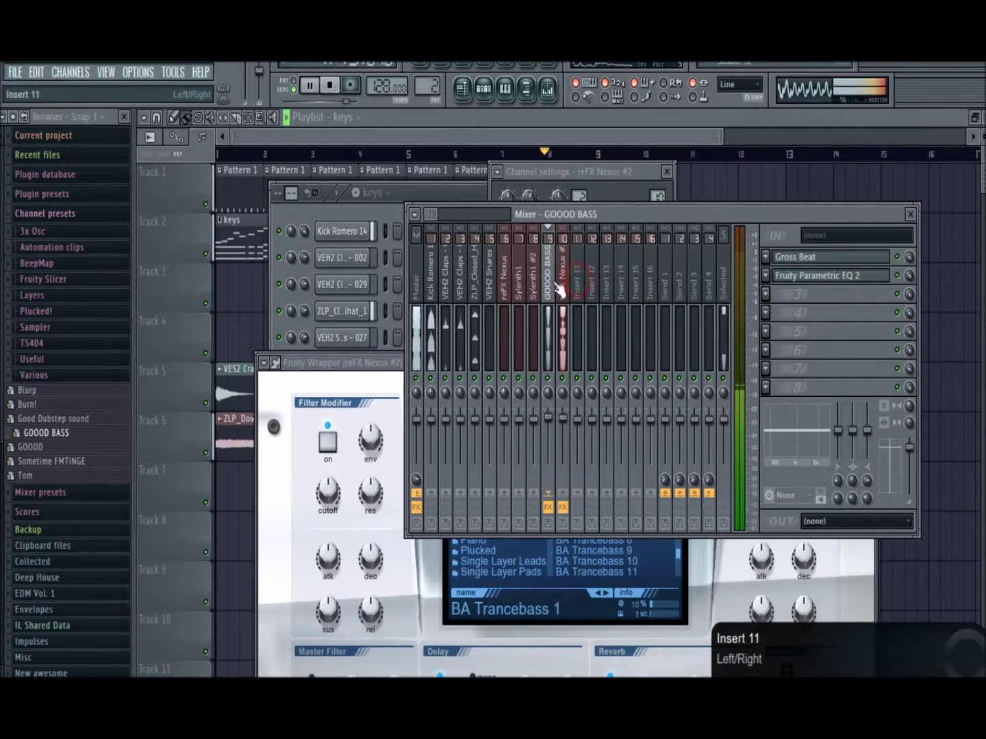
pyautogui.click(767, 294)
pyautogui.click(927, 146)
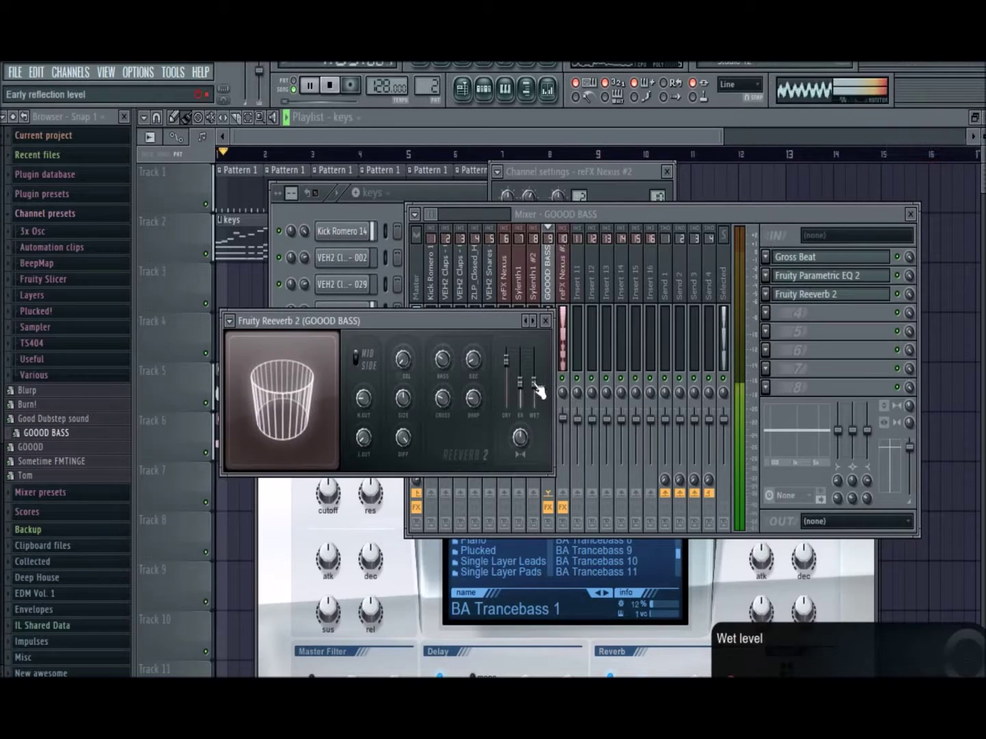
pyautogui.click(545, 320)
pyautogui.click(592, 274)
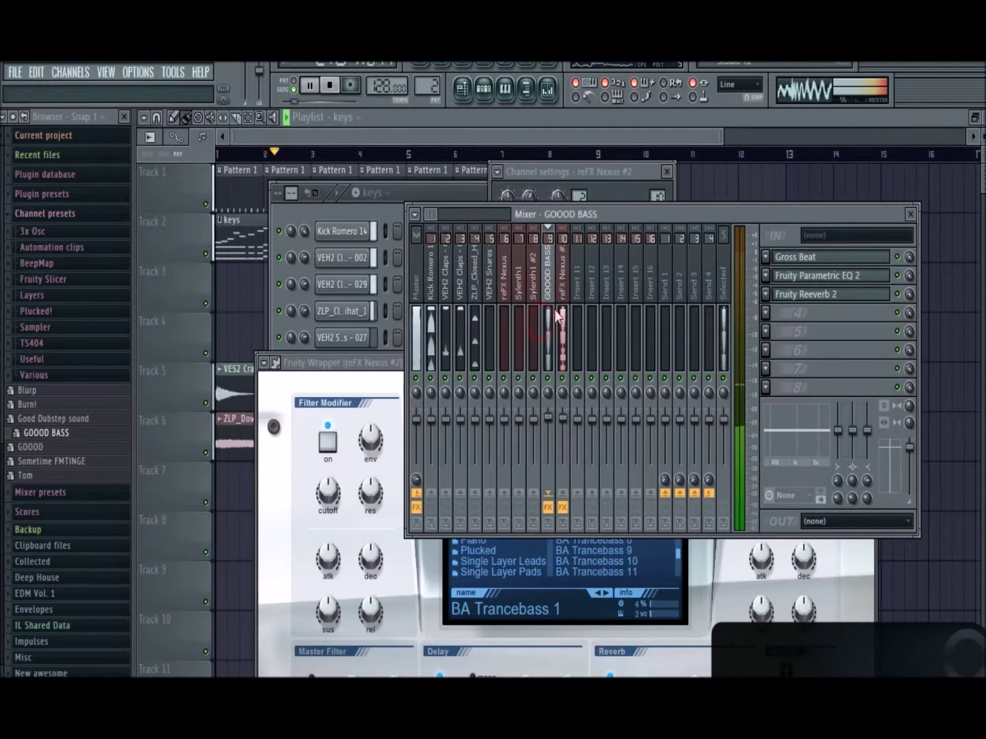
# Step: Insert Fruity Reeverb 2 in the third effect slot of the reFX Nexus #2 mixer track
pyautogui.click(566, 294)
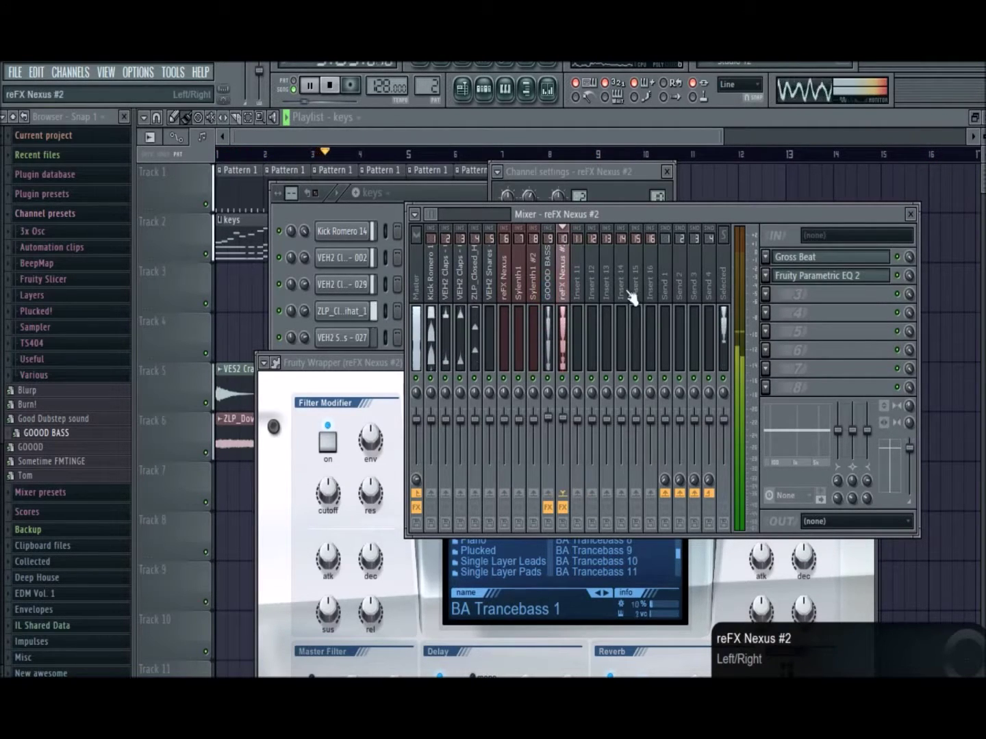
pyautogui.click(766, 294)
pyautogui.click(925, 146)
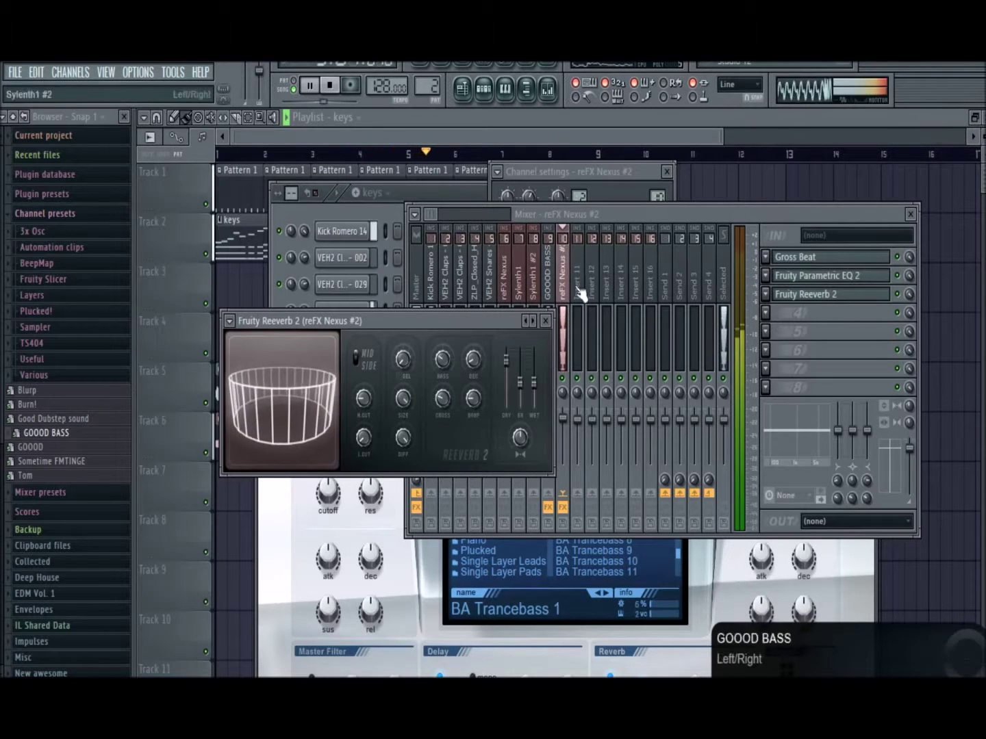
pyautogui.click(545, 322)
# Step: Insert Fruity Reeverb 2 in the first effect slot of the reFX Nexus mixer track
pyautogui.click(436, 198)
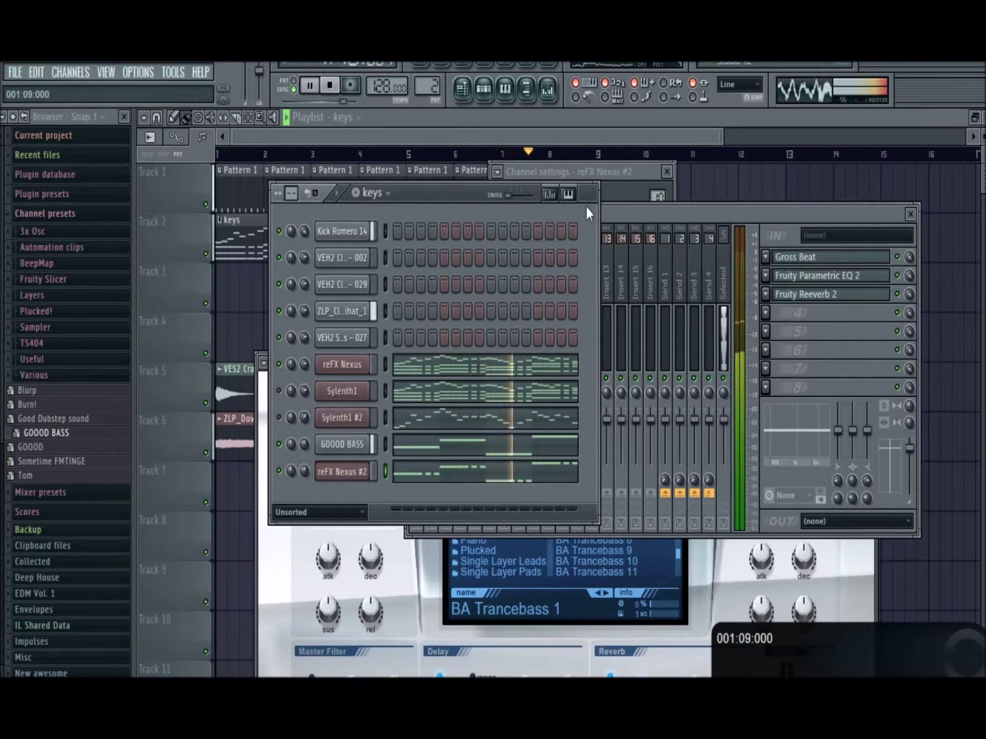
pyautogui.click(620, 207)
pyautogui.click(504, 285)
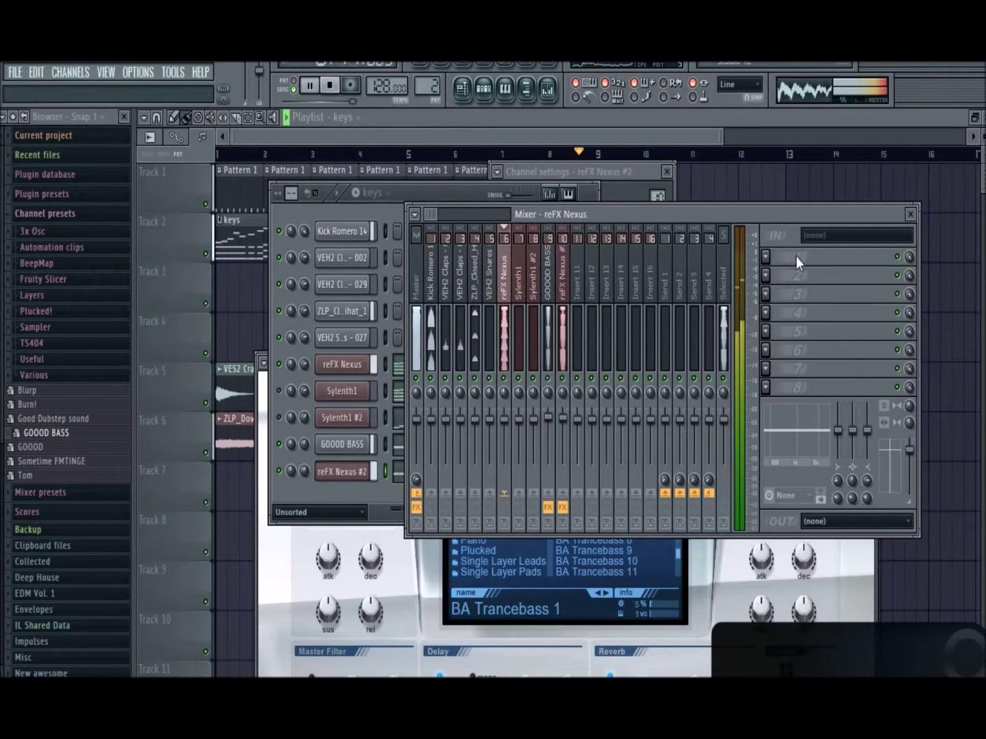
pyautogui.click(766, 257)
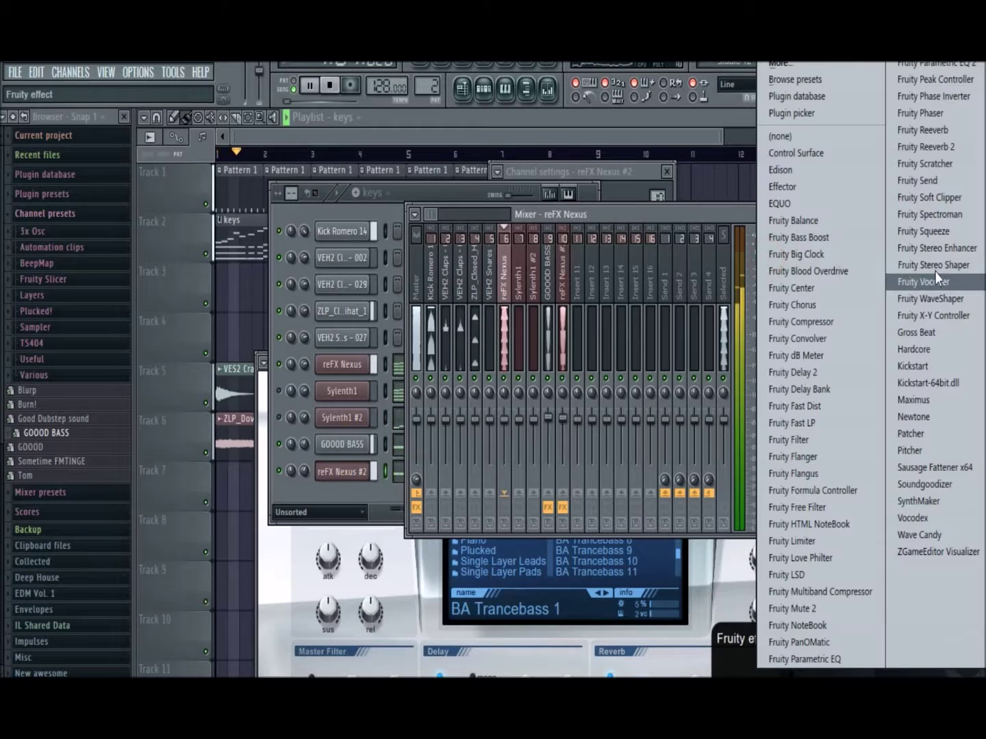
pyautogui.click(931, 147)
pyautogui.moveTo(449, 297); pyautogui.dragTo(450, 300)
pyautogui.click(475, 236)
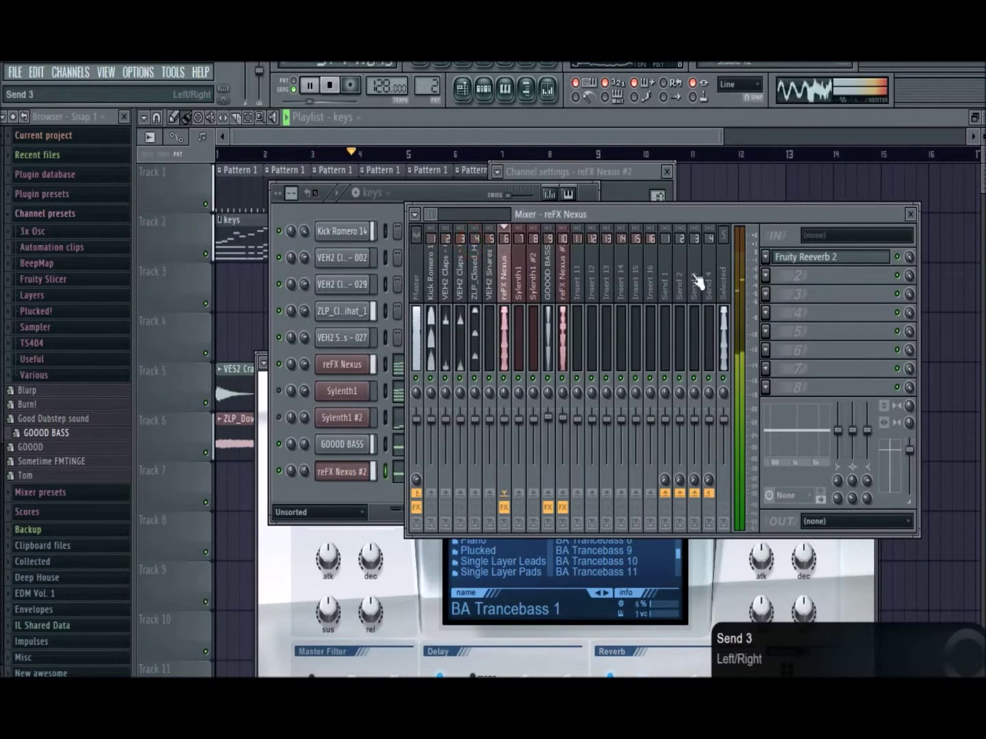
# Step: Add Fruity Parametric EQ 2 to the second slot of reFX Nexus, boosting bands 5, 6 and 7 and slightly cutting bands 1 and 3
pyautogui.click(432, 196)
pyautogui.click(716, 213)
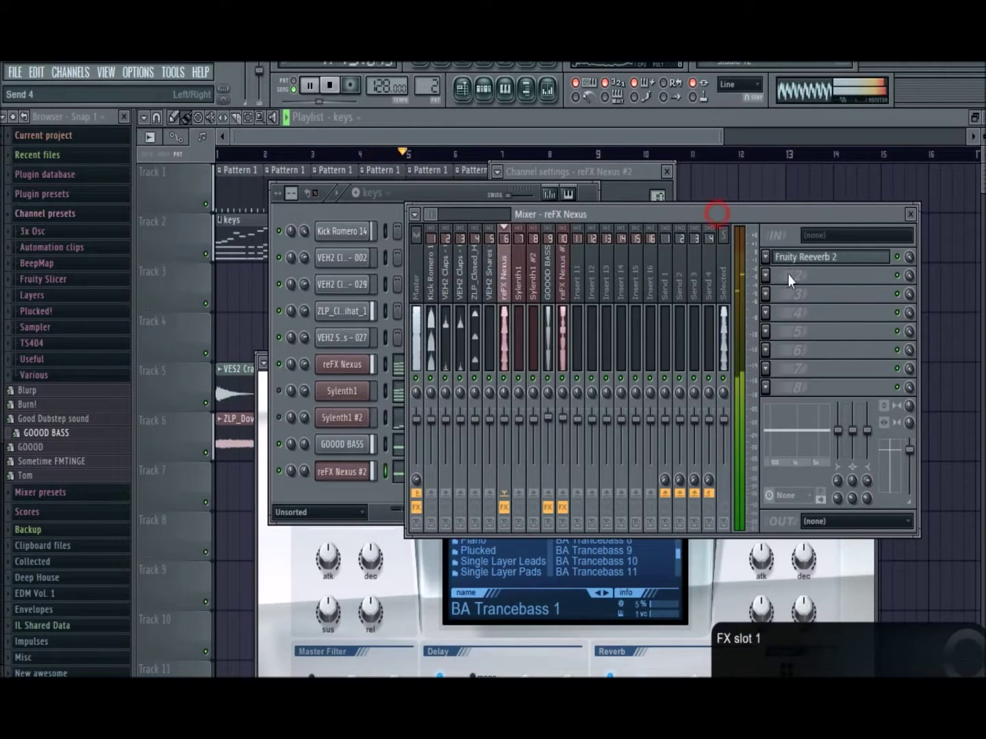
pyautogui.click(765, 275)
pyautogui.click(943, 65)
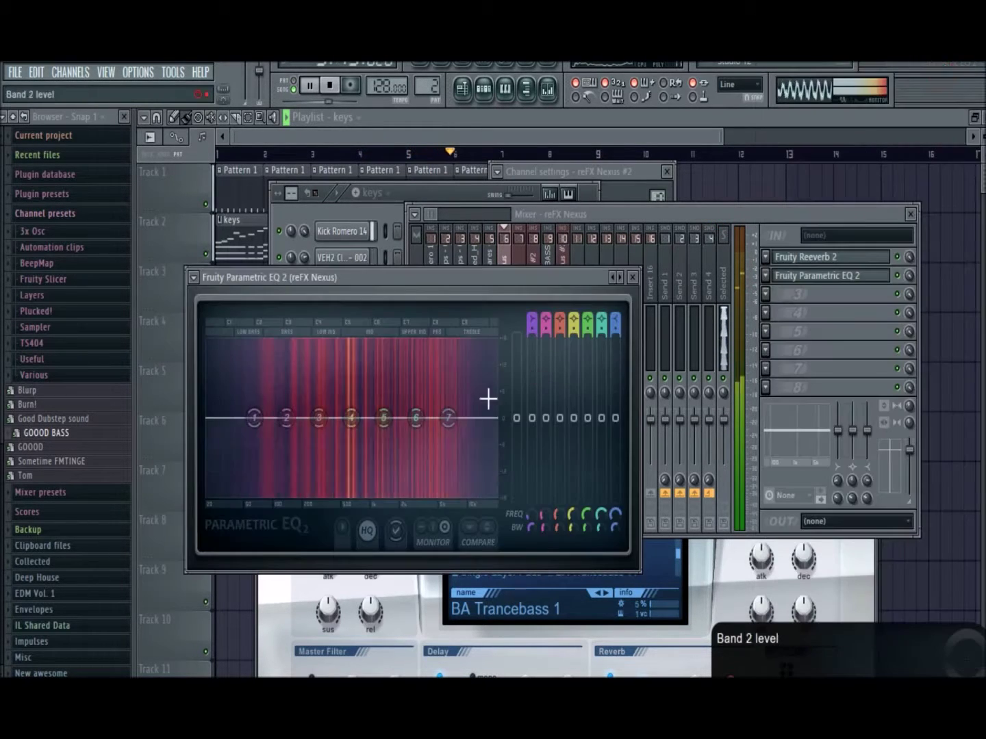
pyautogui.moveTo(422, 389); pyautogui.dragTo(451, 393)
pyautogui.moveTo(415, 404); pyautogui.dragTo(419, 412)
pyautogui.moveTo(384, 417); pyautogui.dragTo(383, 408)
pyautogui.moveTo(419, 413); pyautogui.dragTo(451, 389)
pyautogui.moveTo(319, 418); pyautogui.dragTo(326, 433)
pyautogui.moveTo(254, 418); pyautogui.dragTo(260, 427)
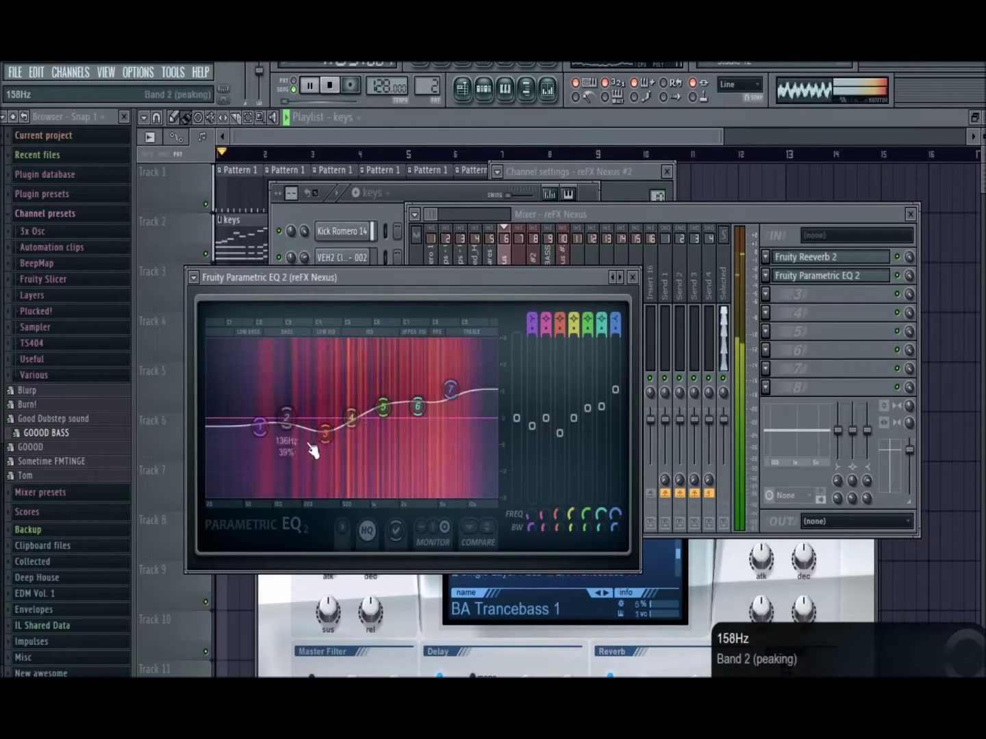
pyautogui.click(632, 278)
# Step: Insert Sausage Fattener in the third effect slot of the reFX Nexus mixer track with a slight amount of fatness
pyautogui.click(783, 305)
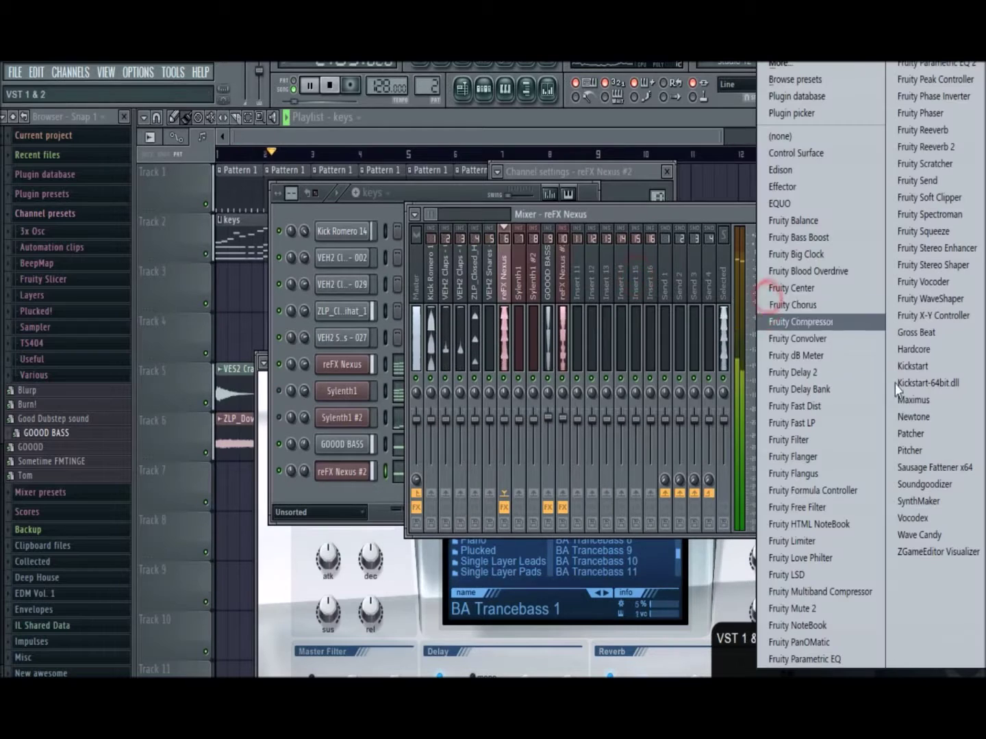
pyautogui.click(911, 466)
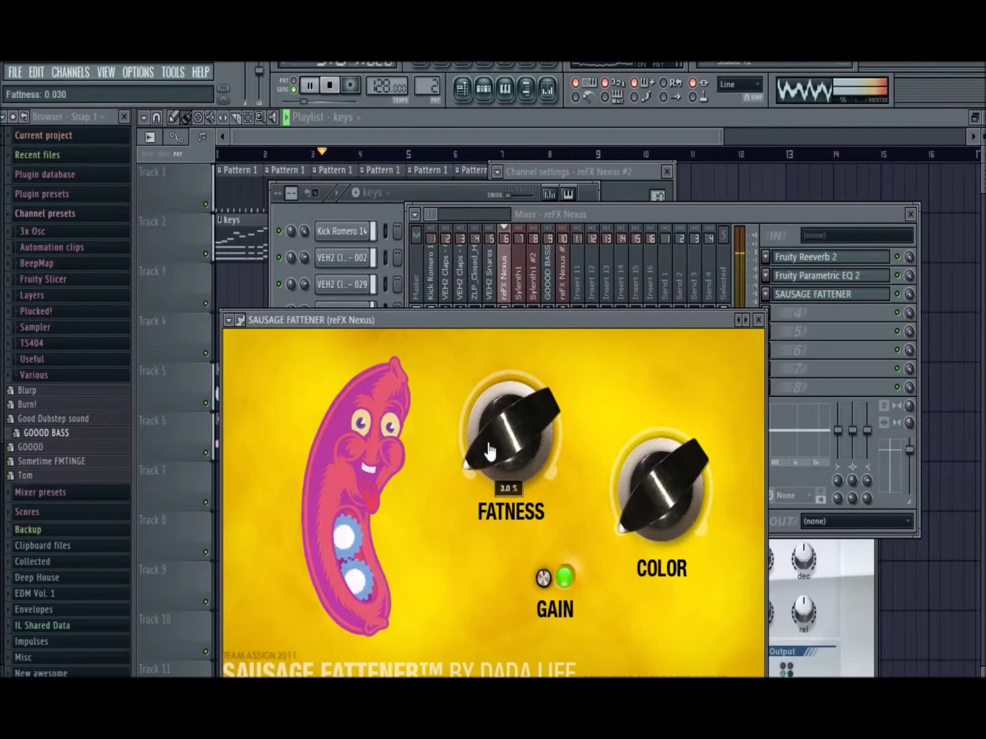
pyautogui.click(758, 320)
# Step: Reset the channel volumes of GOOOD BASS and reFX Nexus #2 to their defaults
pyautogui.click(460, 185)
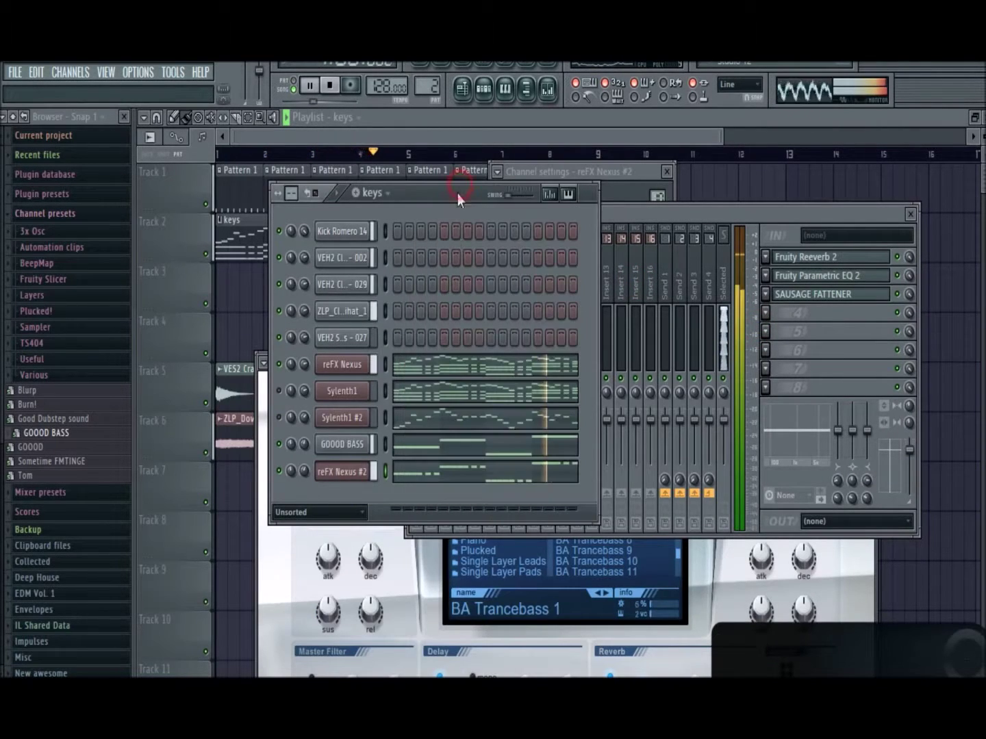
pyautogui.rightClick(306, 449)
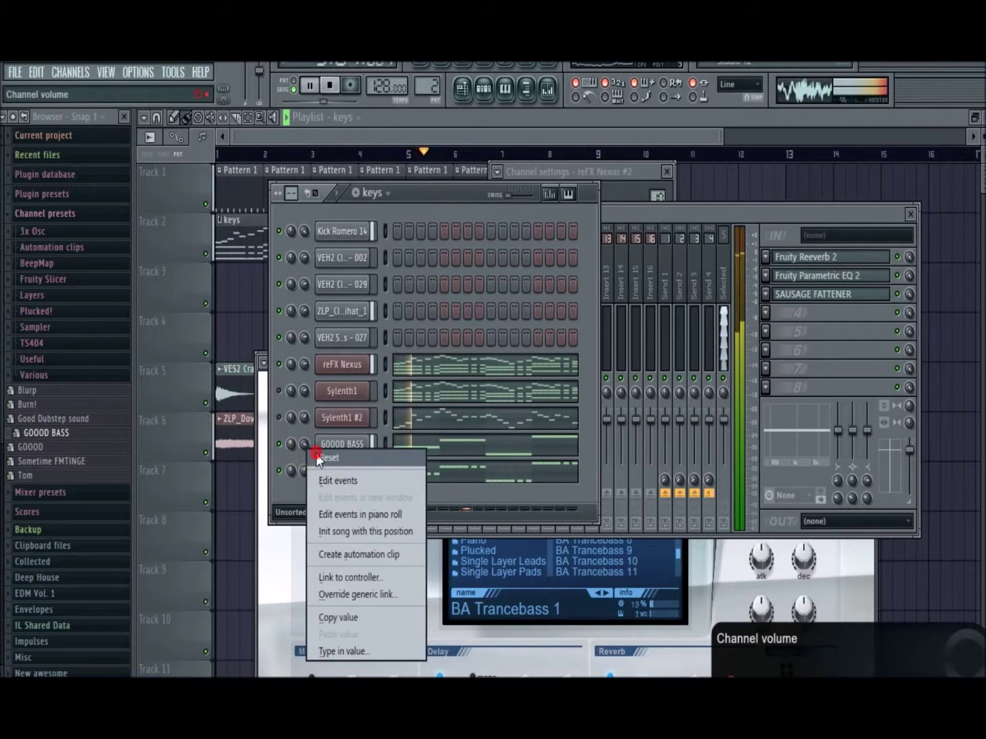
pyautogui.click(316, 454)
pyautogui.rightClick(307, 473)
pyautogui.click(318, 470)
pyautogui.click(320, 471)
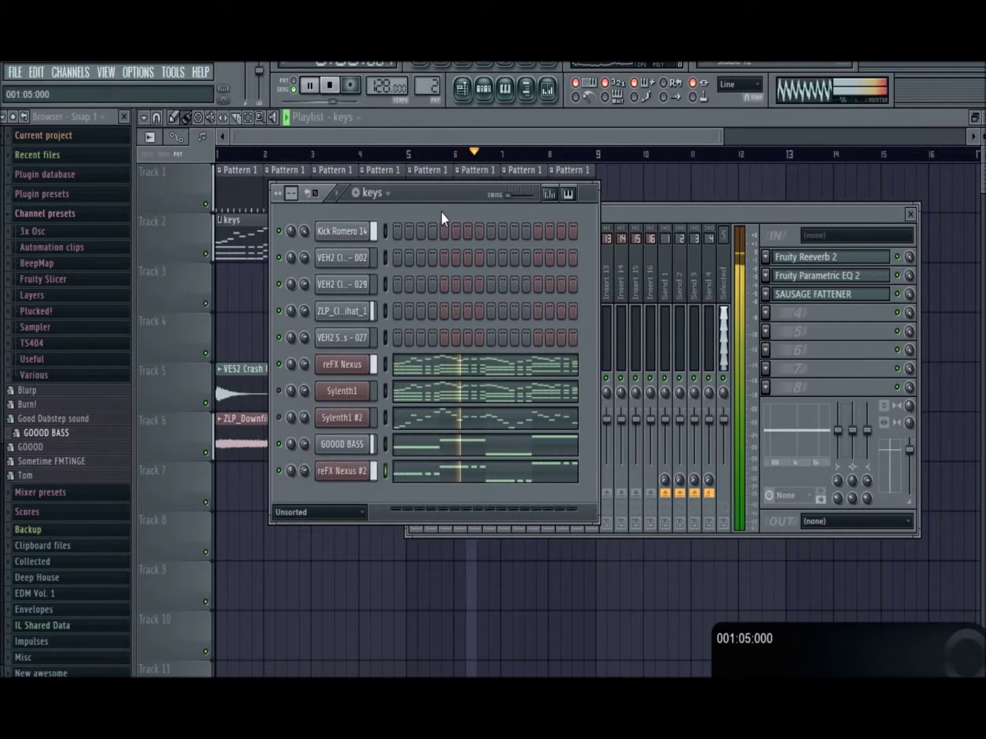
pyautogui.press('space')
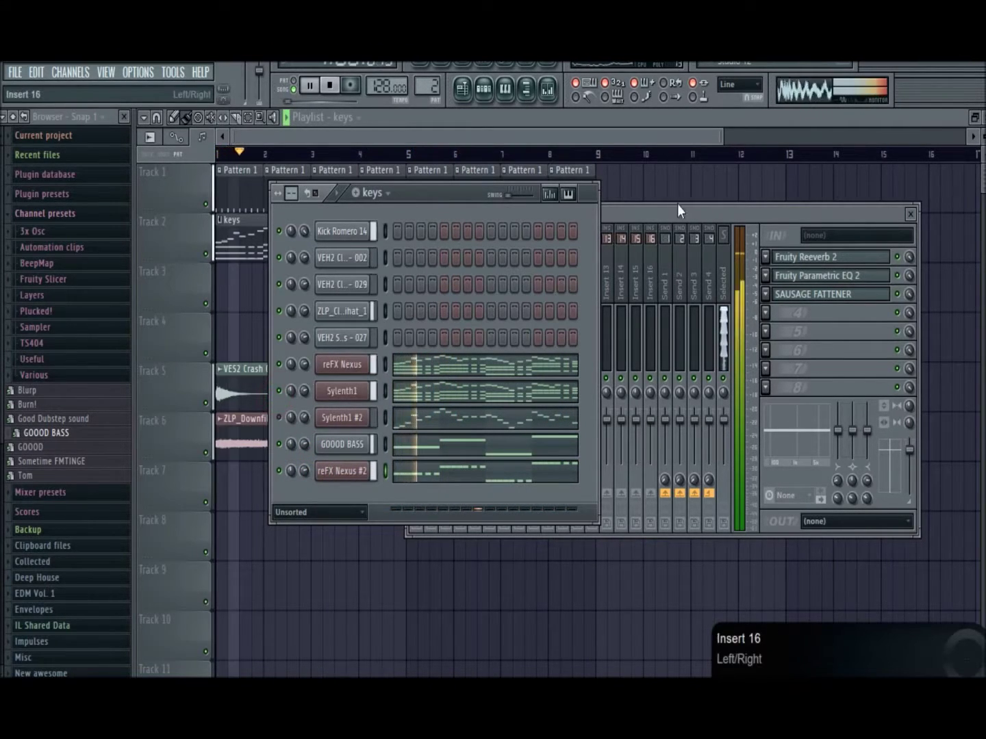
# Step: Insert Fruity Reeverb 2 in the first effect slot of the Sylenth1 mixer track
pyautogui.click(675, 213)
pyautogui.click(519, 274)
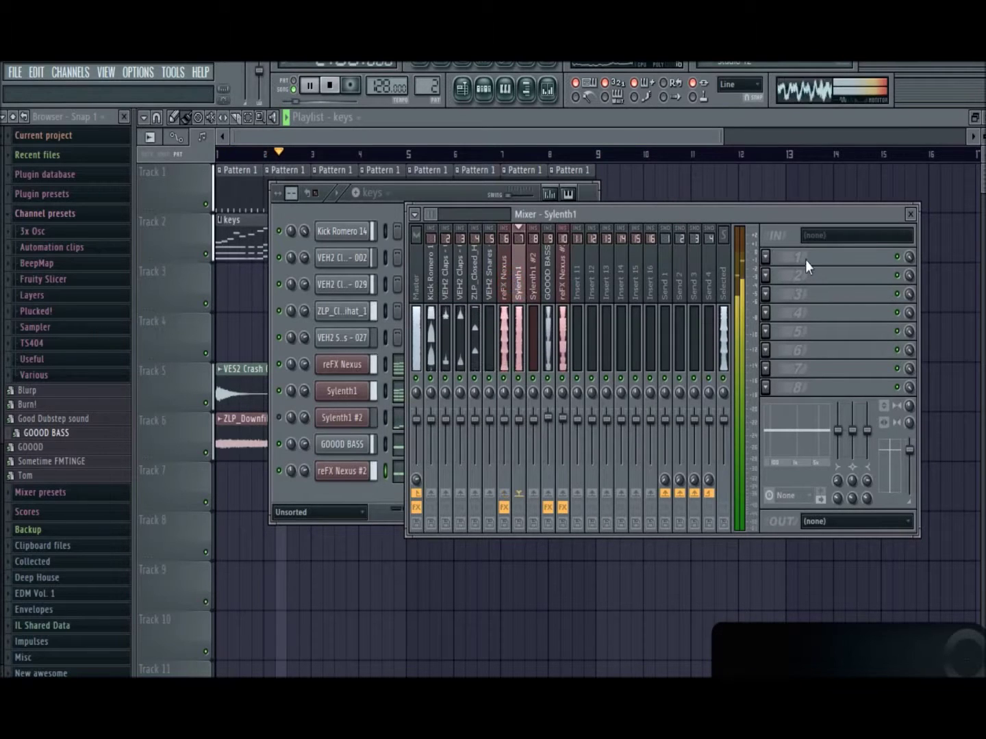
pyautogui.click(765, 257)
pyautogui.click(921, 152)
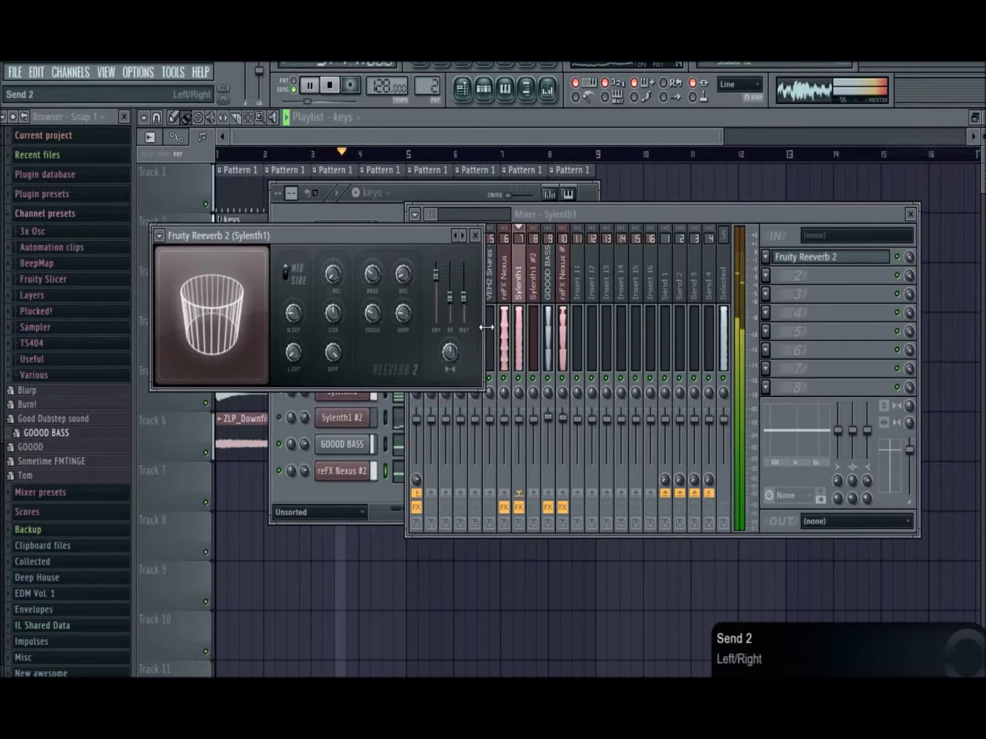
pyautogui.click(479, 239)
# Step: Switch to Pattern 1 and remove the steps of the two clap channels and the closed hi-hat, keeping the kick
pyautogui.click(469, 190)
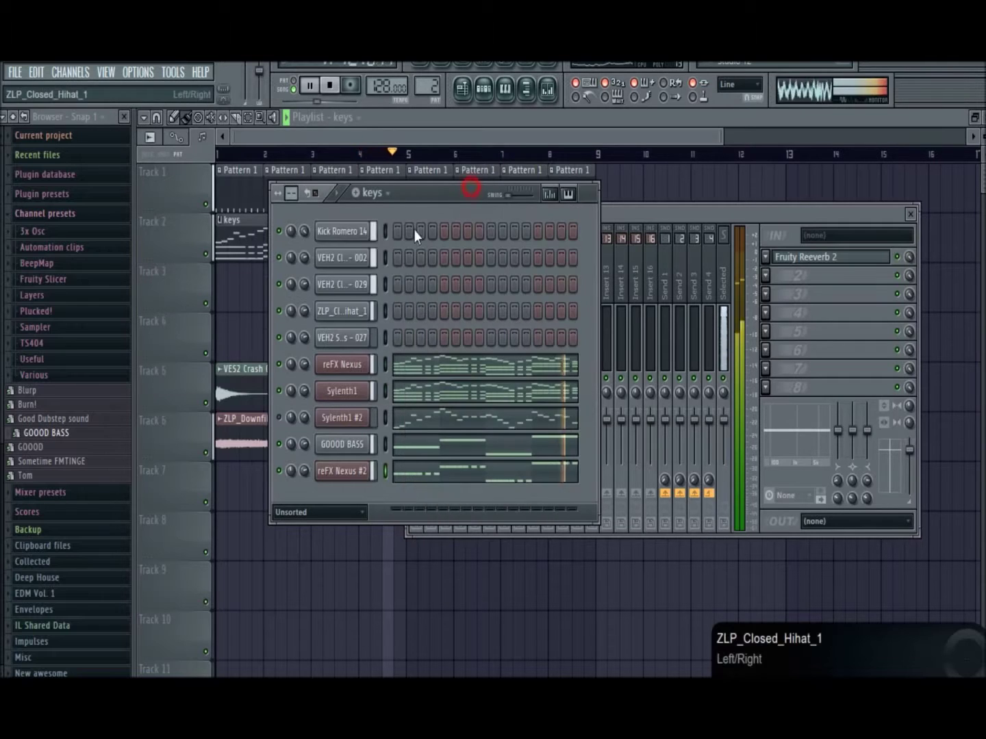
pyautogui.click(390, 193)
pyautogui.click(387, 212)
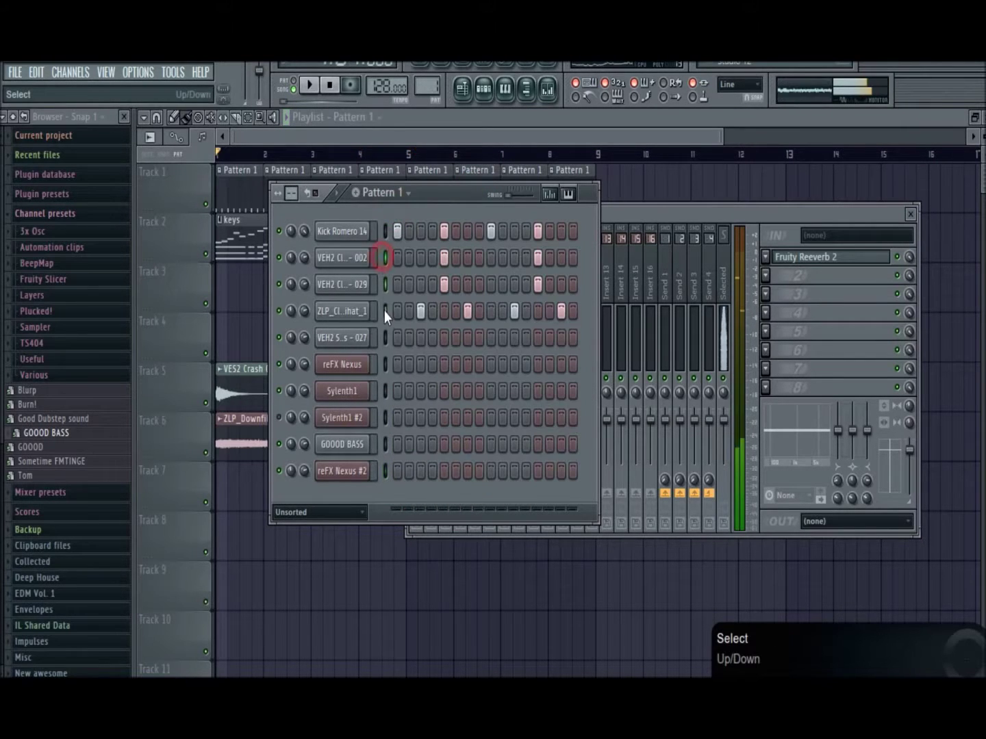
pyautogui.press('space')
# Step: Try a higher mixer level on the Kick Romero 14 track and reset it to the default
pyautogui.click(600, 219)
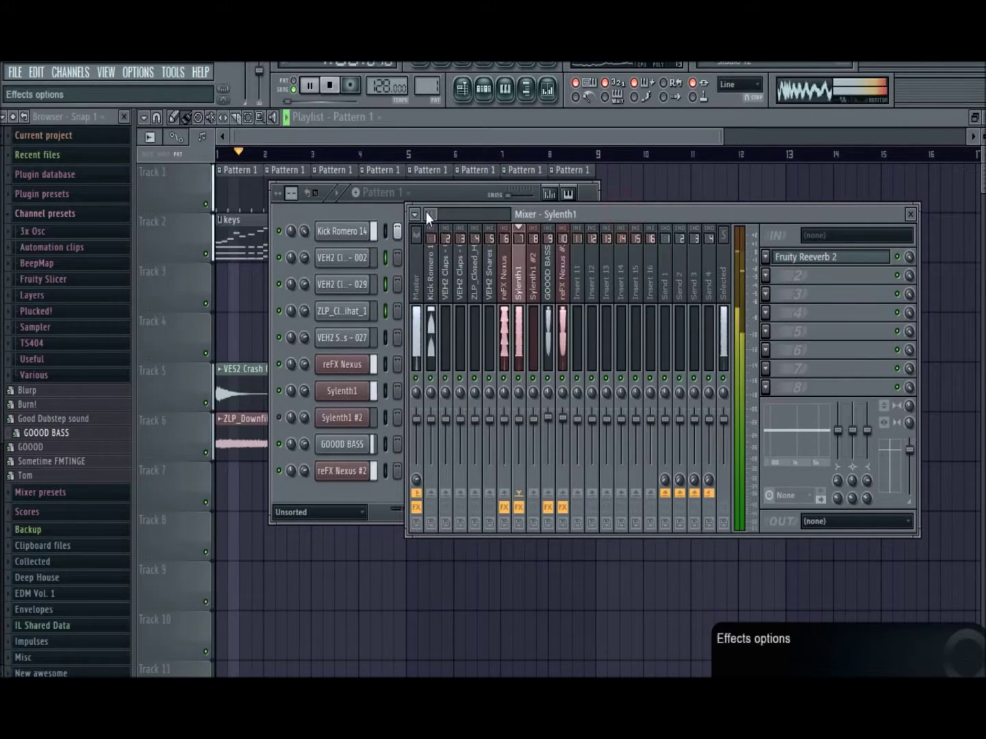
pyautogui.moveTo(430, 418); pyautogui.dragTo(431, 409)
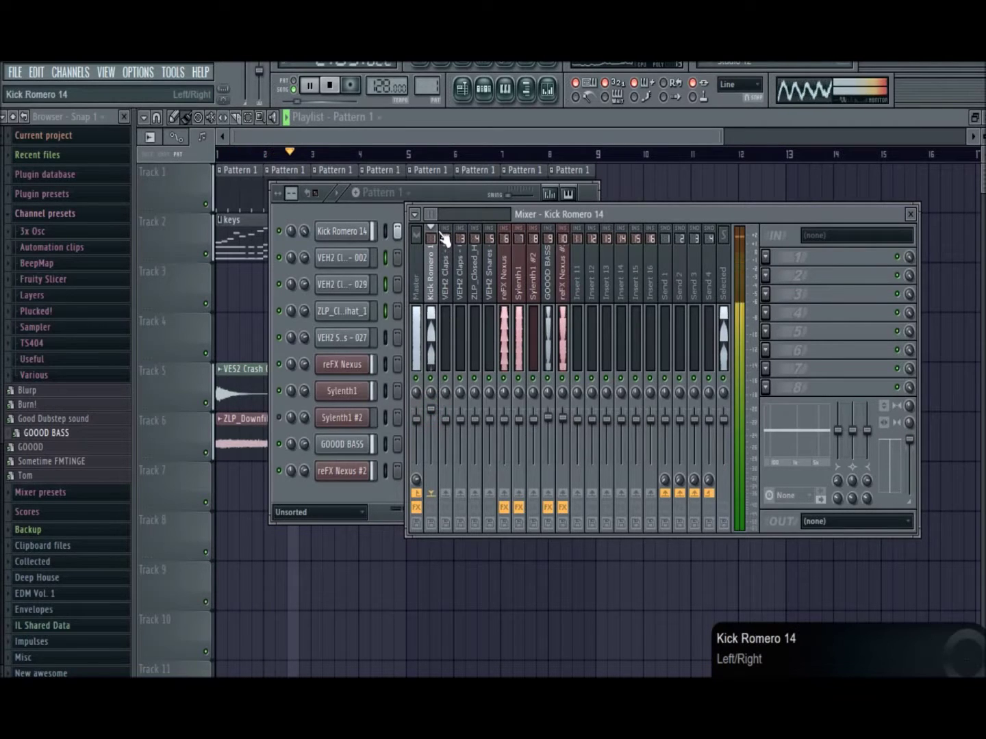
pyautogui.rightClick(431, 415)
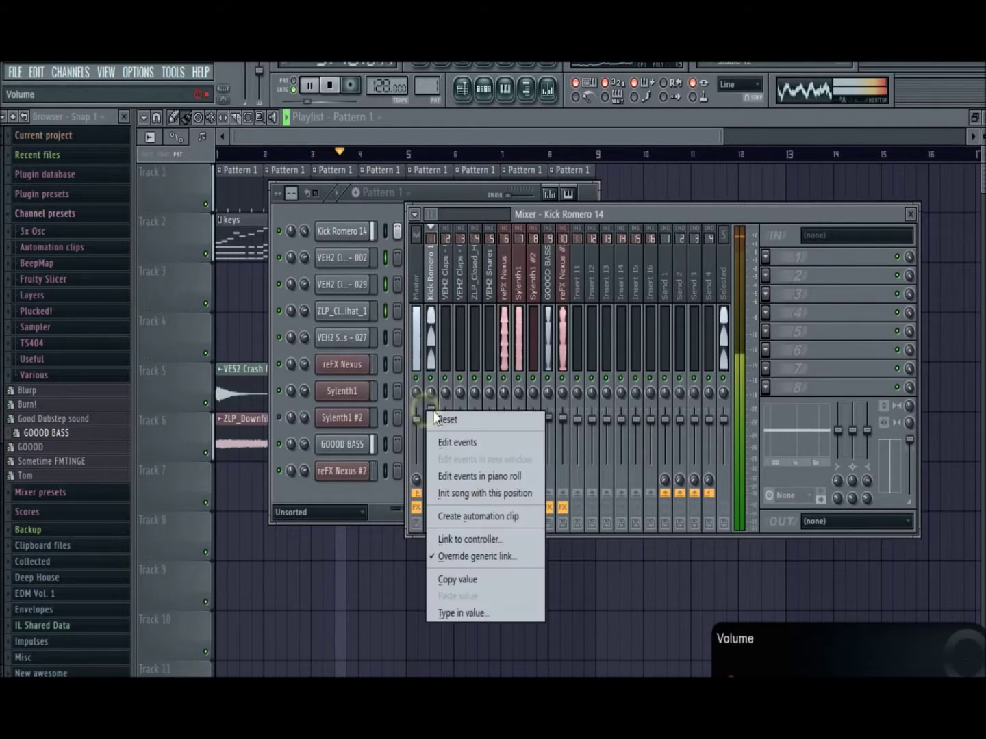
pyautogui.click(441, 415)
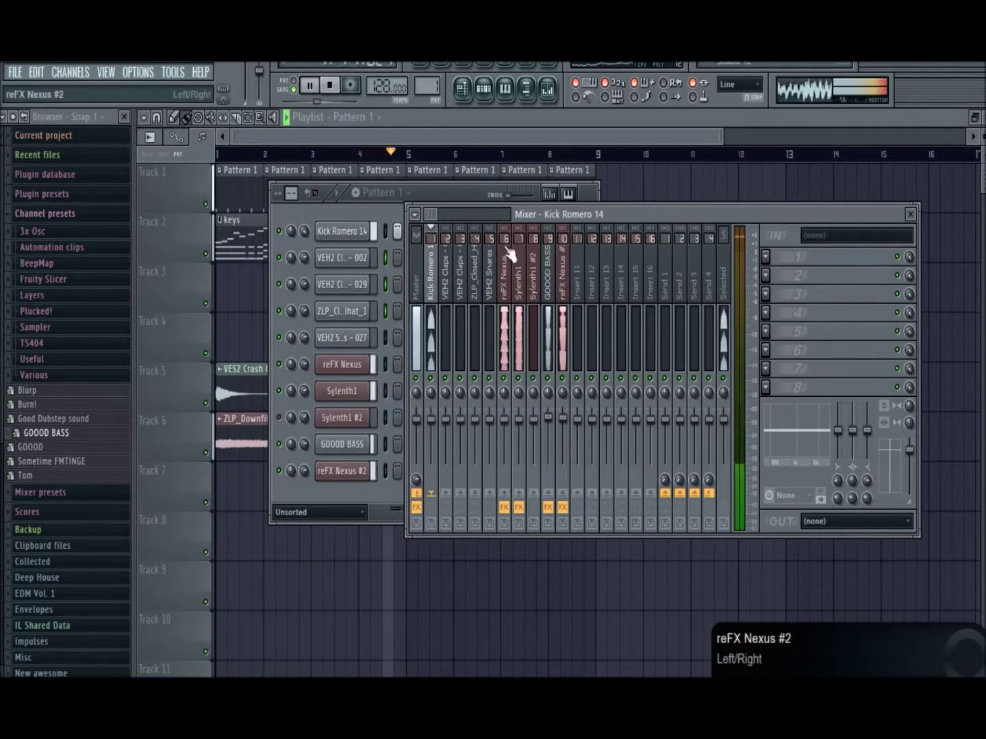
# Step: Mute the GOOOD BASS and reFX Nexus #2 channels to compare the mix without bass, and unmute both
pyautogui.click(281, 454)
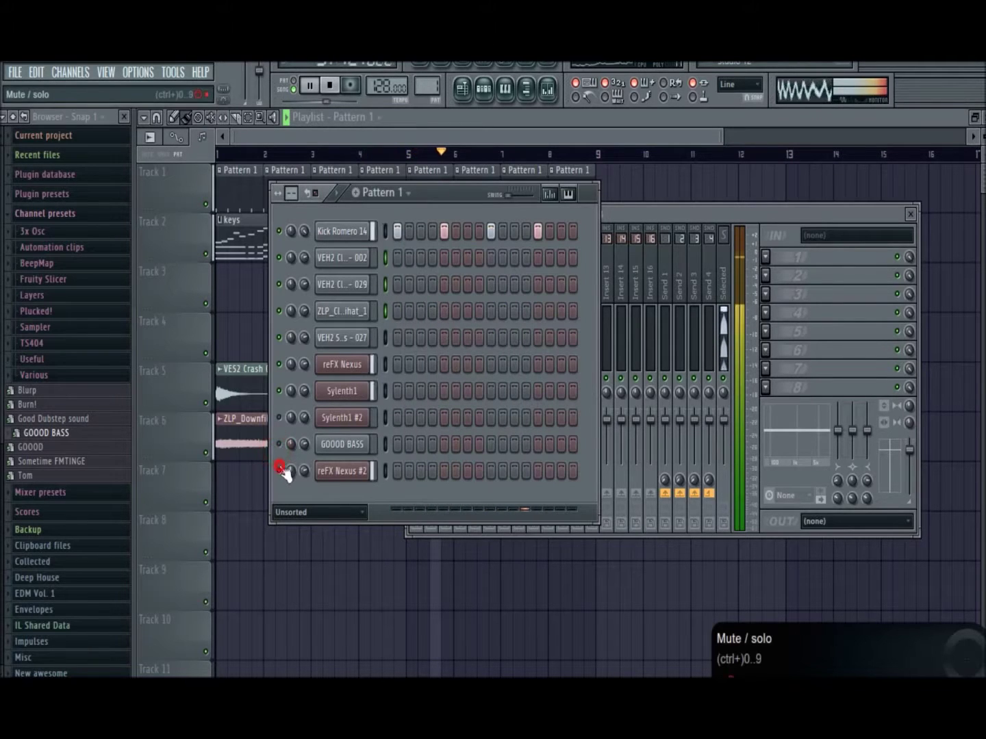
pyautogui.click(611, 213)
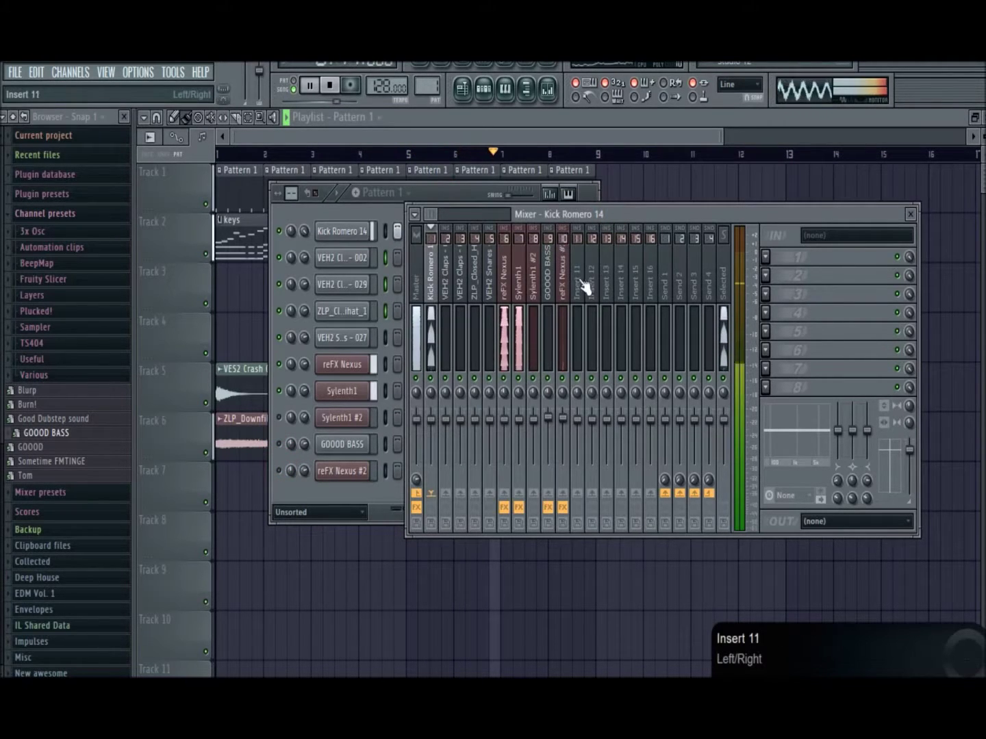
pyautogui.click(439, 191)
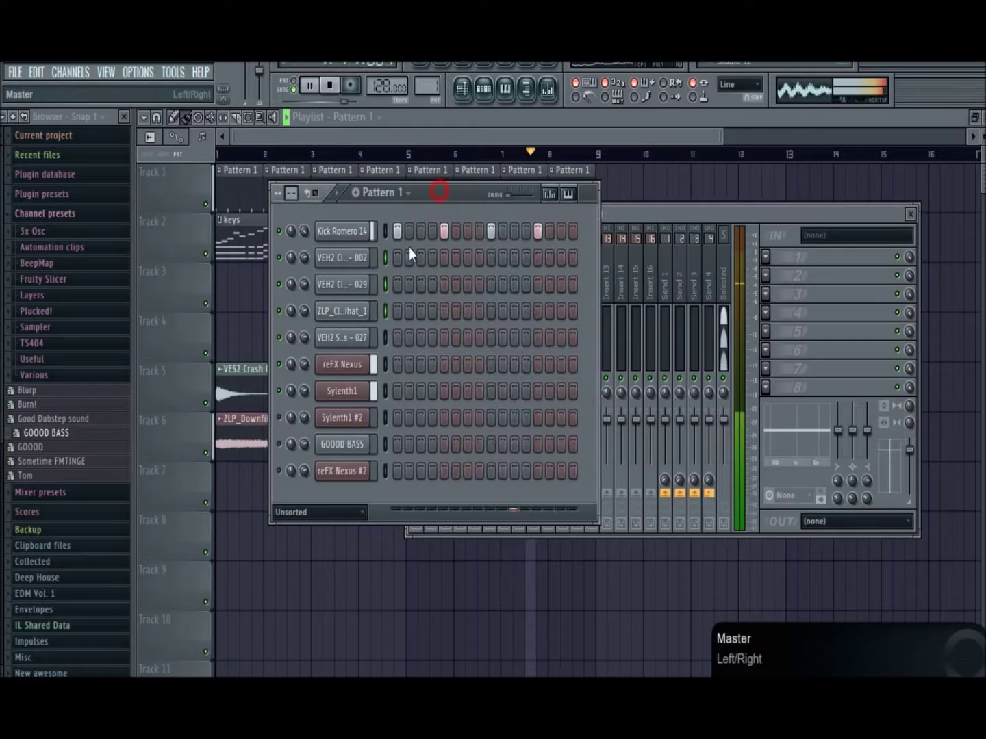
pyautogui.click(280, 445)
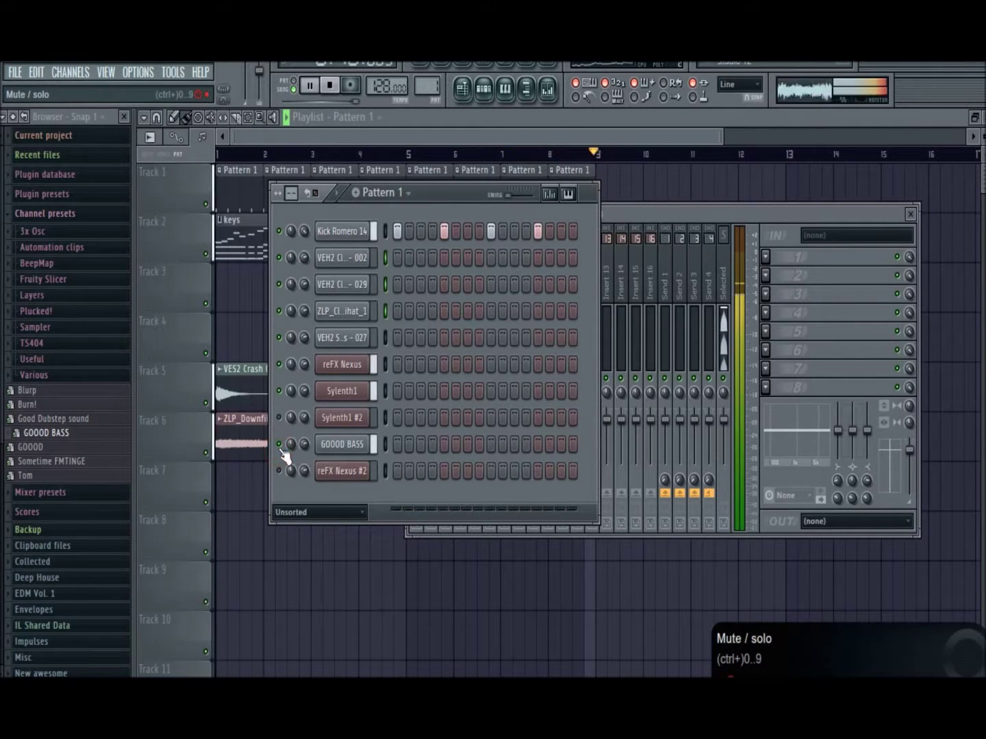
pyautogui.click(280, 471)
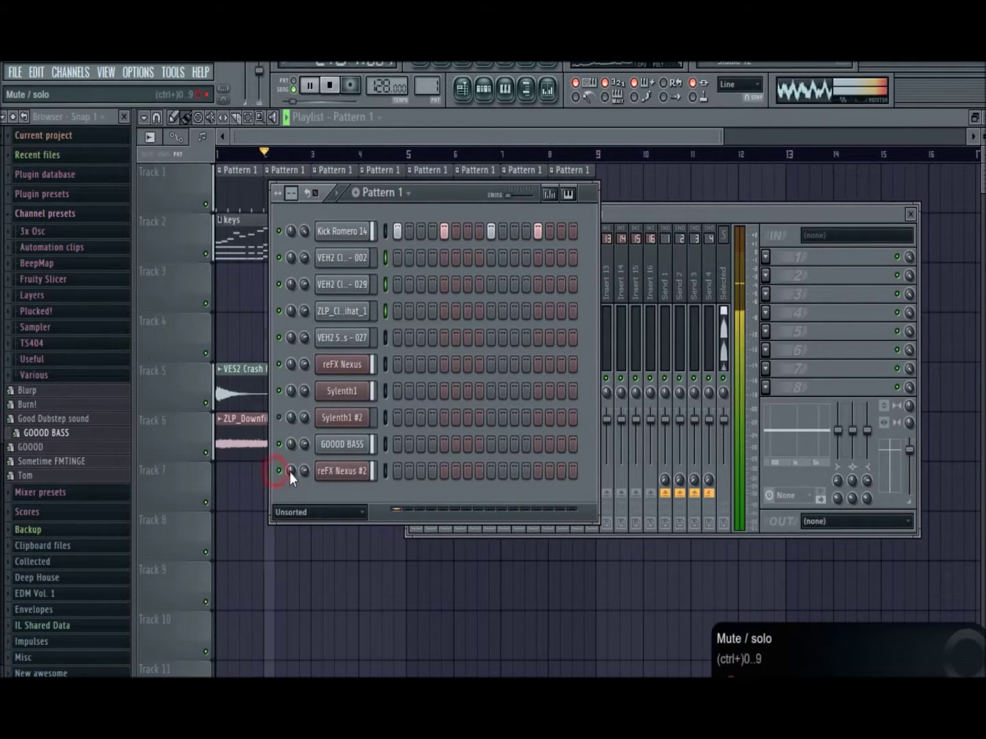
# Step: Insert Gross Beat in the second effect slot of the Sylenth1 mixer track and load the Medium Sidechain preset
pyautogui.click(615, 214)
pyautogui.click(520, 291)
pyautogui.click(769, 280)
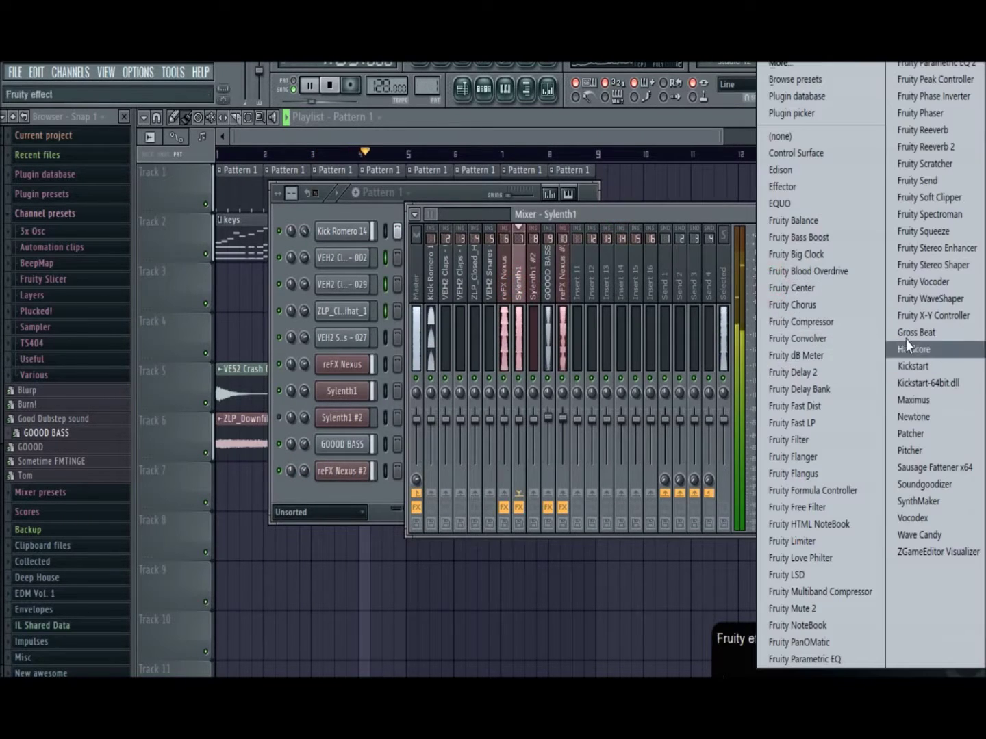
pyautogui.click(860, 346)
pyautogui.click(191, 279)
pyautogui.moveTo(216, 322)
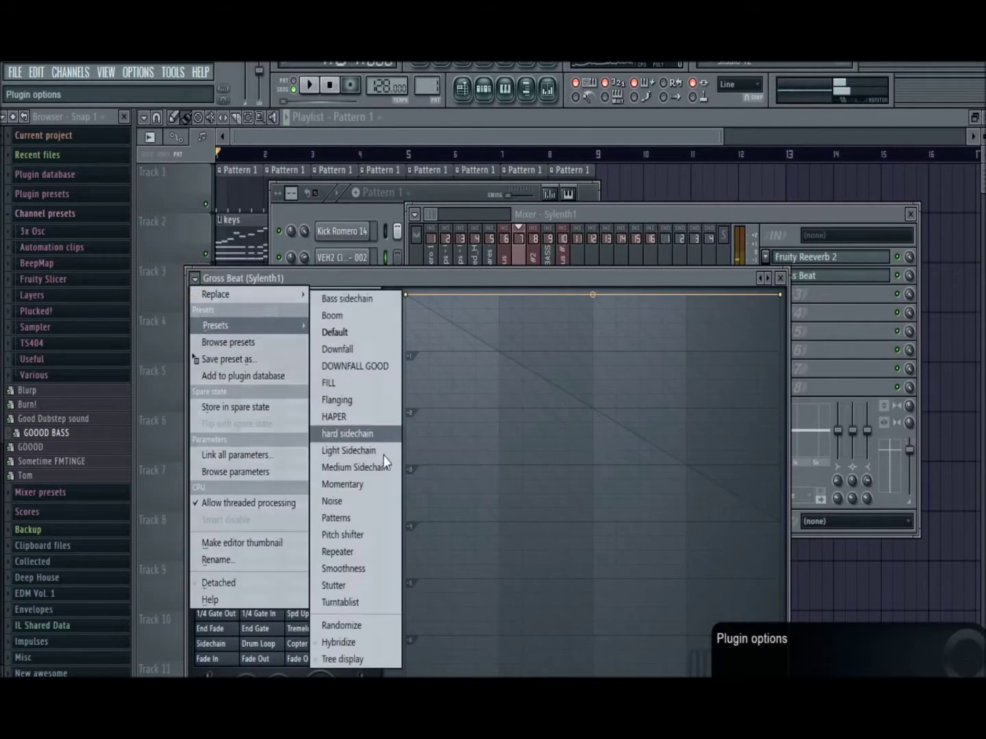
pyautogui.click(355, 467)
pyautogui.press('space')
# Step: Play the keys pattern in pattern mode with the Sylenth1 #2 channel unmuted, and select its mixer track
pyautogui.click(448, 196)
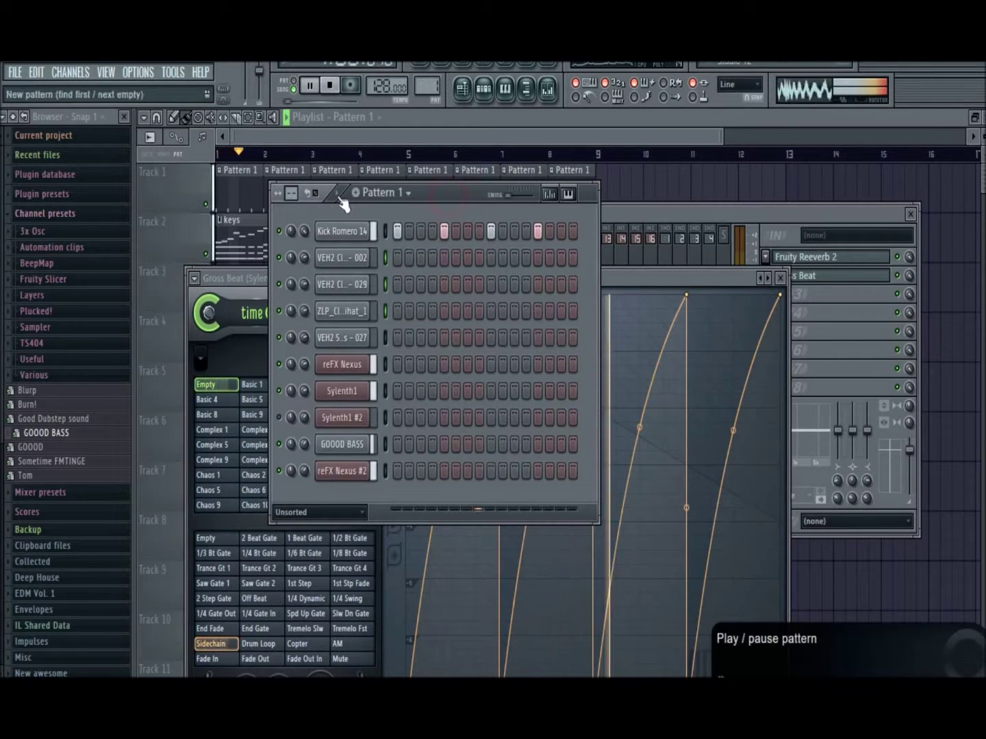
pyautogui.click(661, 216)
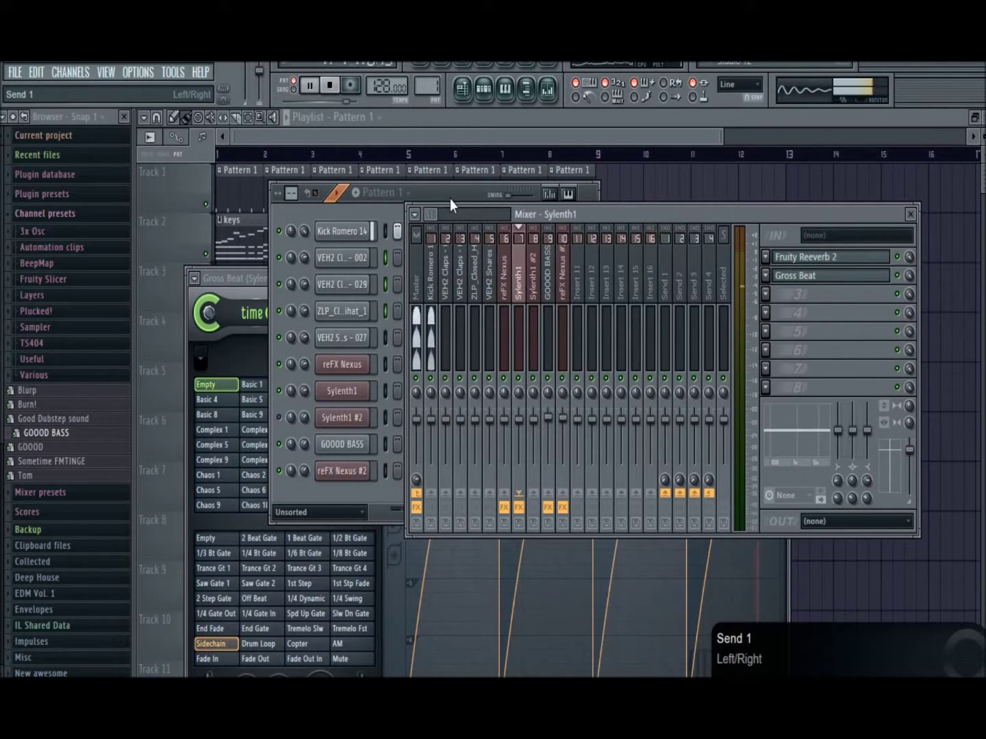
pyautogui.click(431, 287)
pyautogui.click(377, 193)
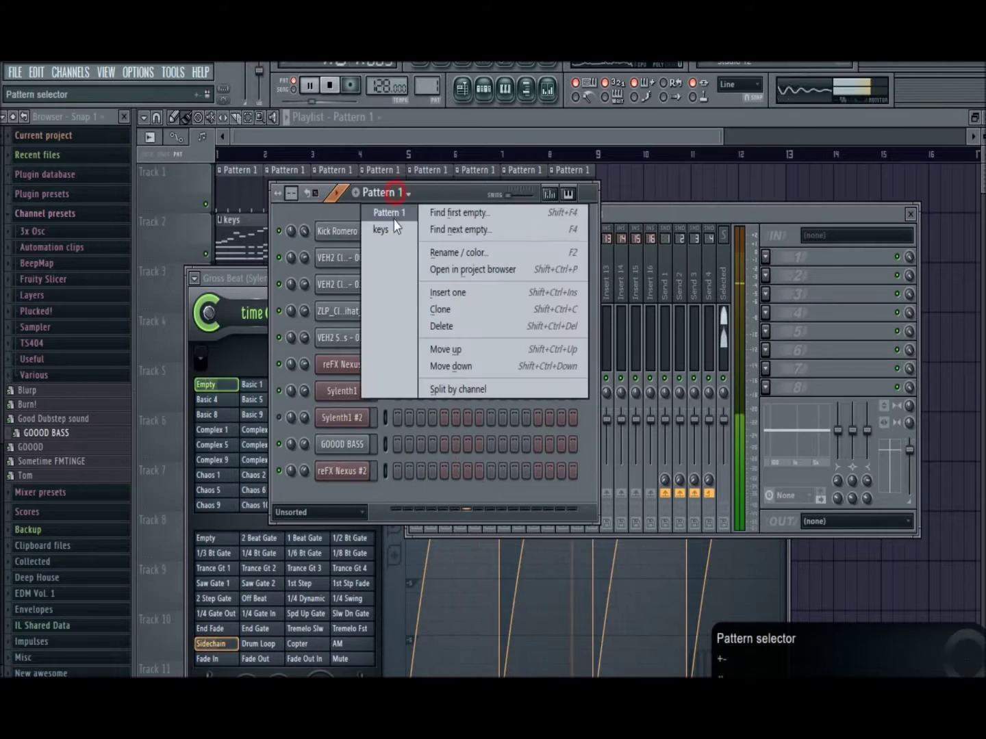
pyautogui.click(391, 231)
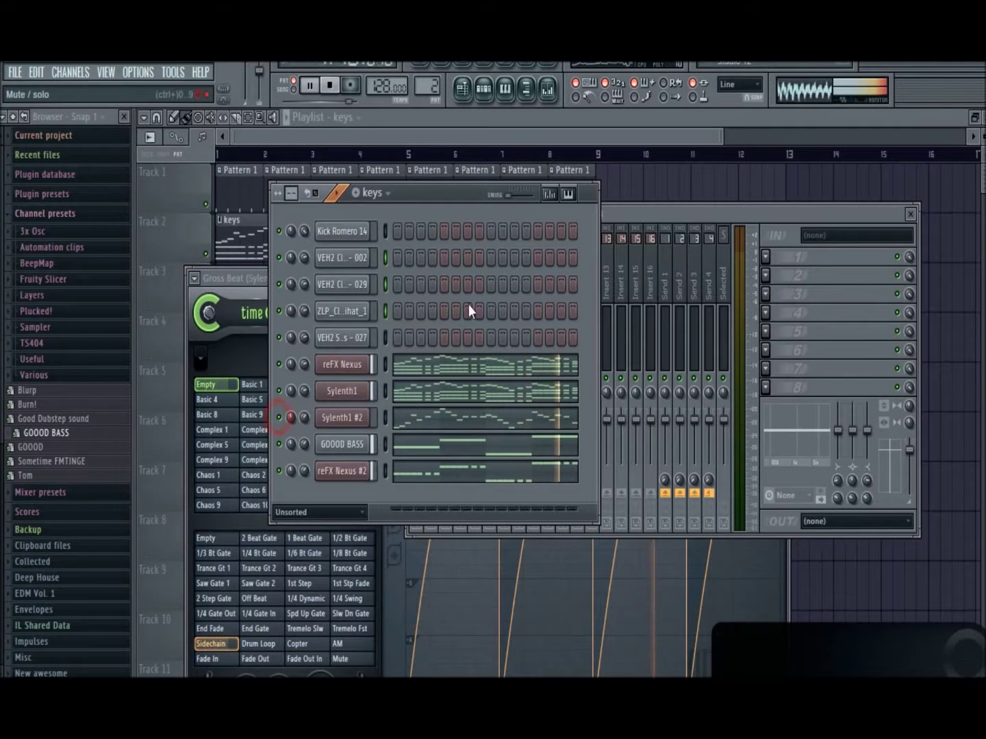
pyautogui.click(616, 213)
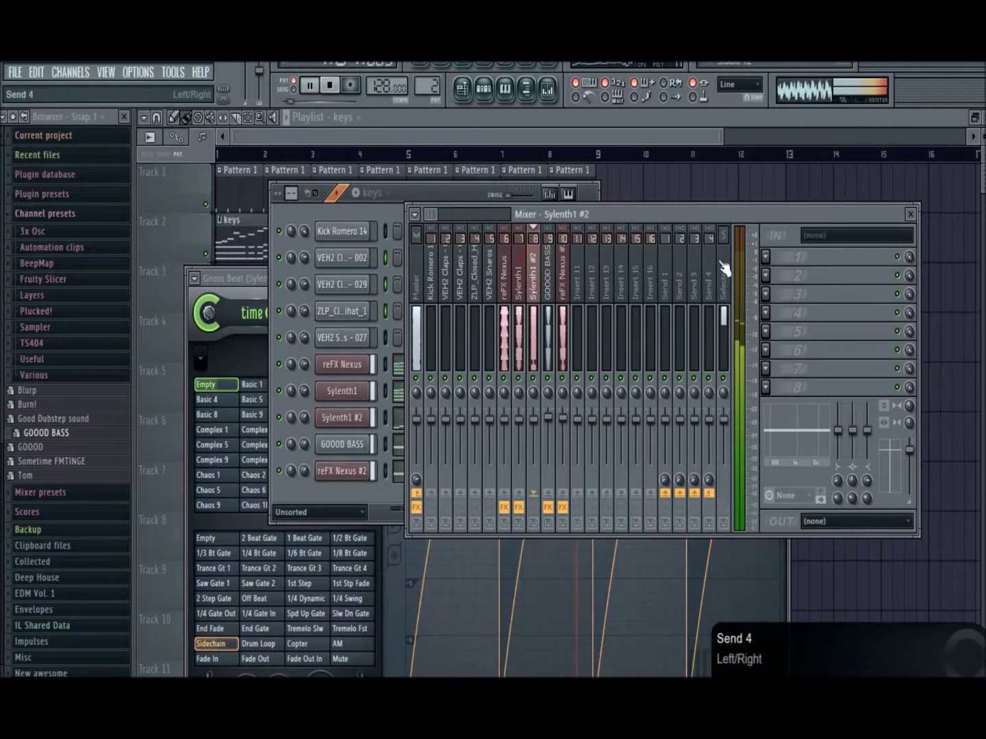
# Step: Insert Fruity Reeverb 2 in the first effect slot of the Sylenth1 #2 mixer track and load one of its presets
pyautogui.click(765, 256)
pyautogui.click(941, 145)
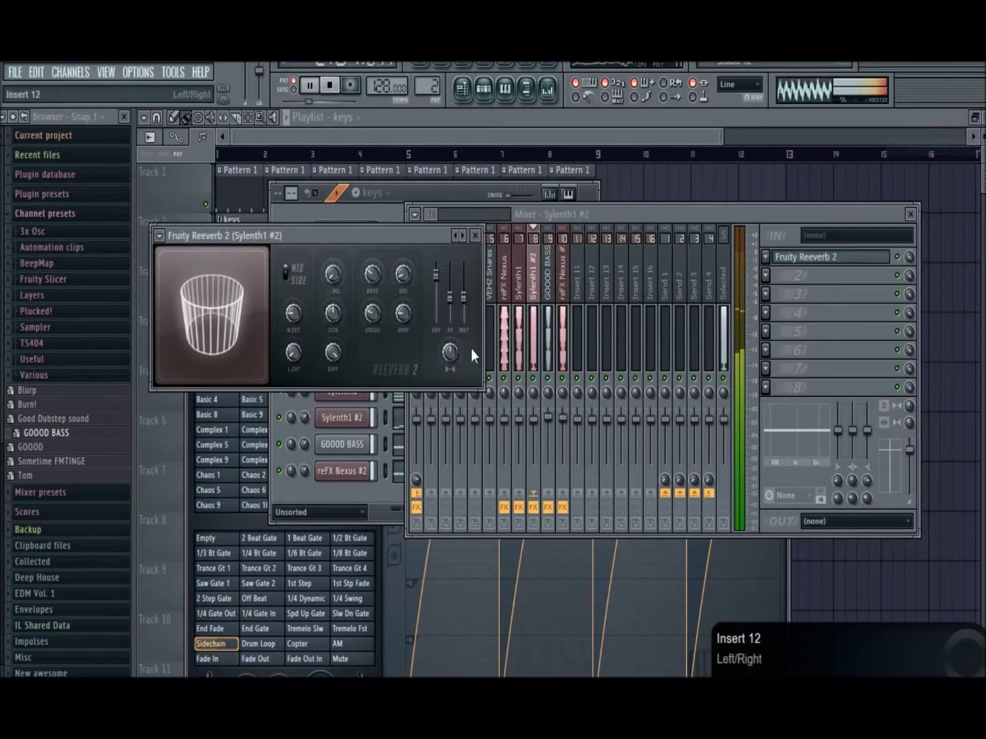
pyautogui.click(158, 236)
pyautogui.moveTo(180, 282)
pyautogui.click(315, 282)
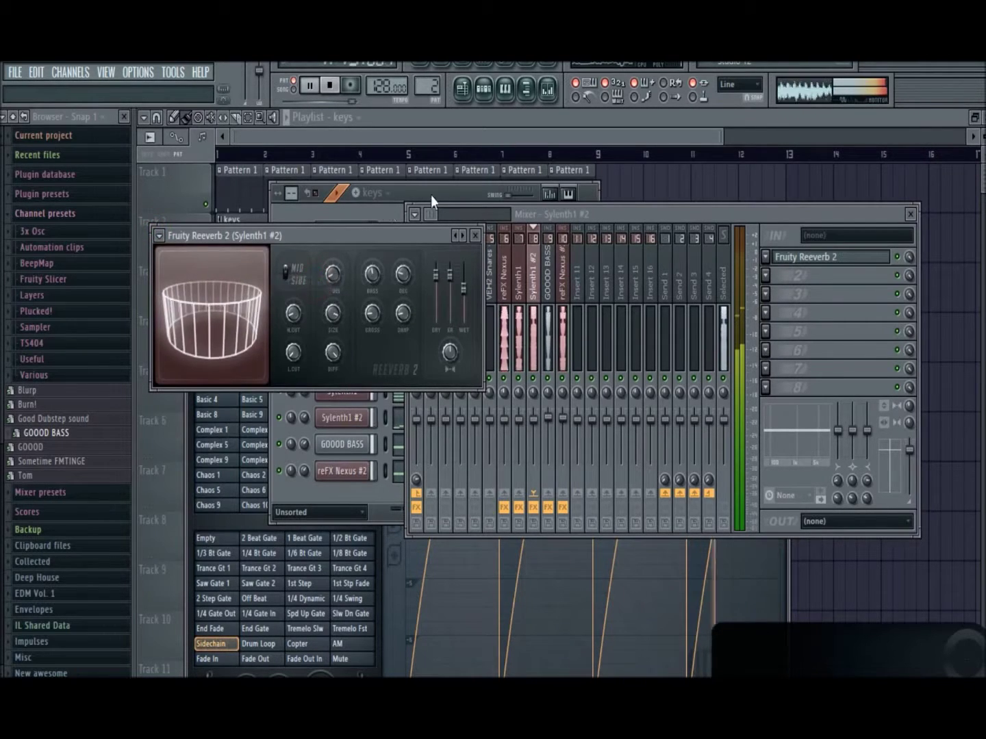
# Step: Solo the Sylenth1 #2 channel in the keys pattern
pyautogui.click(431, 195)
pyautogui.rightClick(280, 419)
pyautogui.click(298, 432)
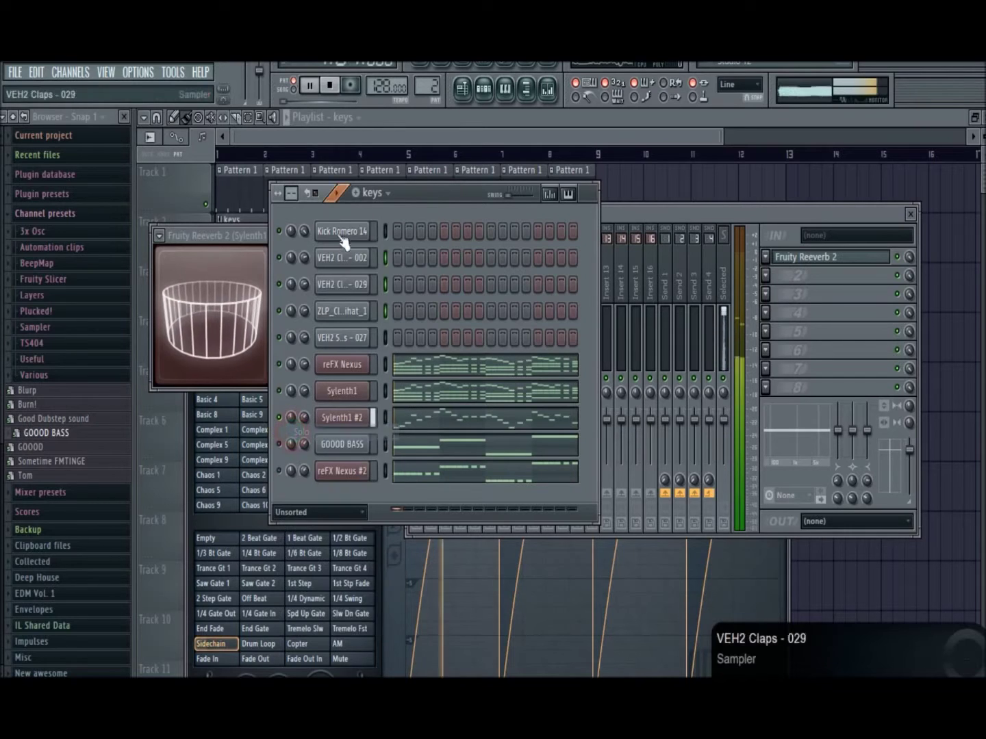
# Step: Insert Gross Beat in the second effect slot of the Sylenth1 #2 mixer track, load one of its presets, and resume playback
pyautogui.click(631, 213)
pyautogui.click(765, 276)
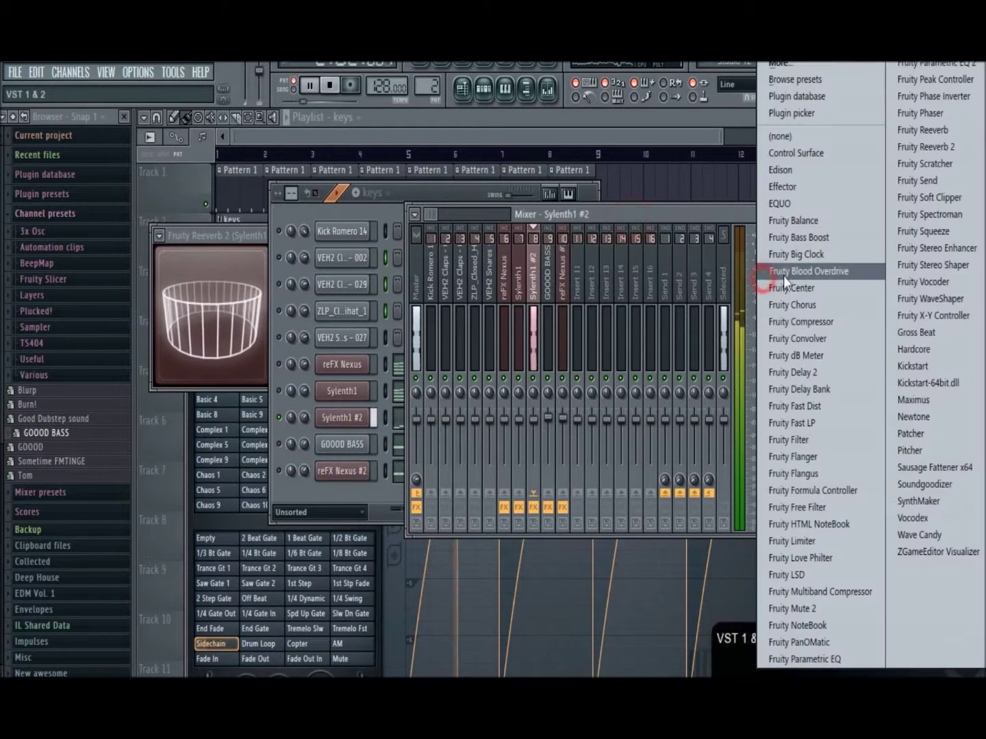
pyautogui.click(921, 334)
pyautogui.click(194, 278)
pyautogui.moveTo(237, 323)
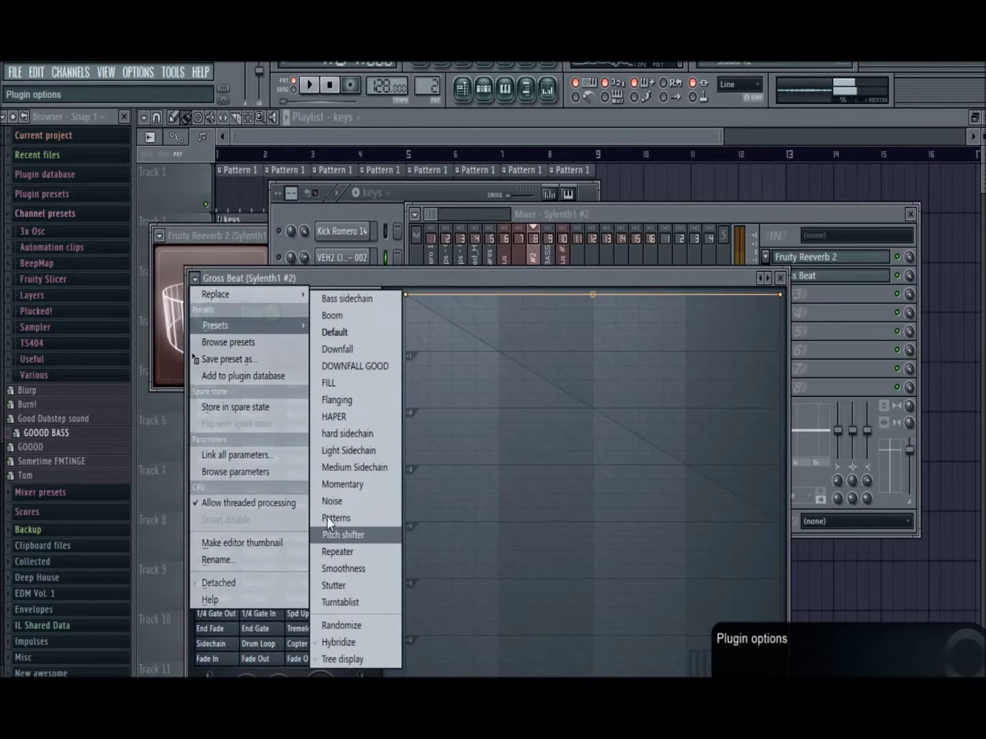
pyautogui.click(327, 520)
pyautogui.press('space')
pyautogui.click(780, 278)
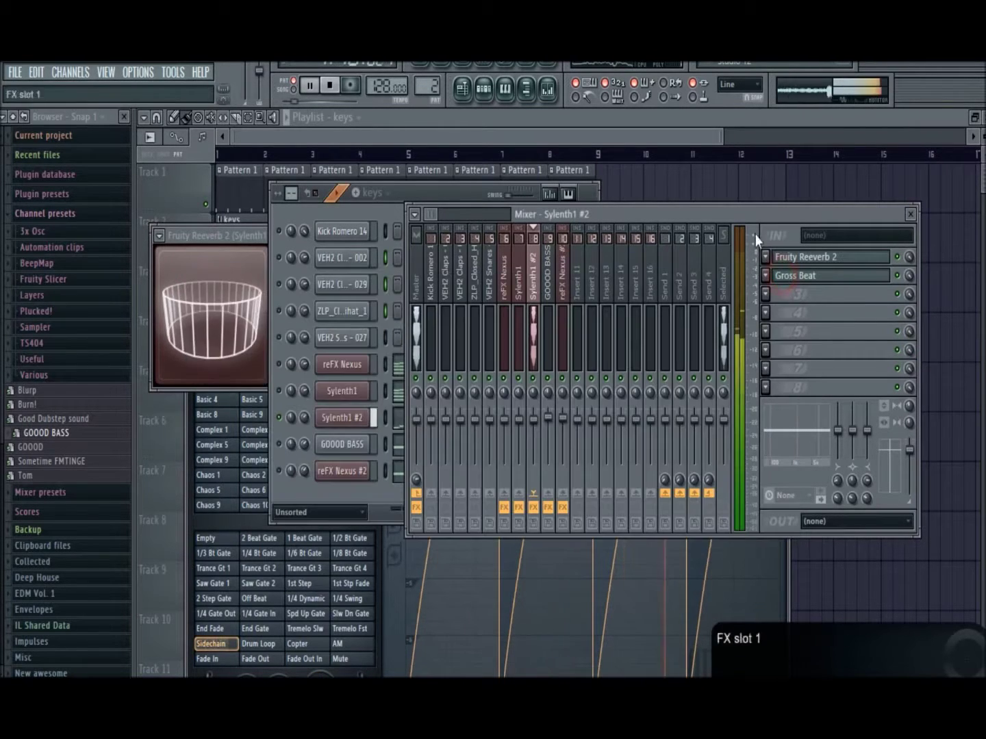
# Step: Try Sausage Fattener in the third effect slot of the Sylenth1 #2 mixer track
pyautogui.click(773, 296)
pyautogui.click(933, 467)
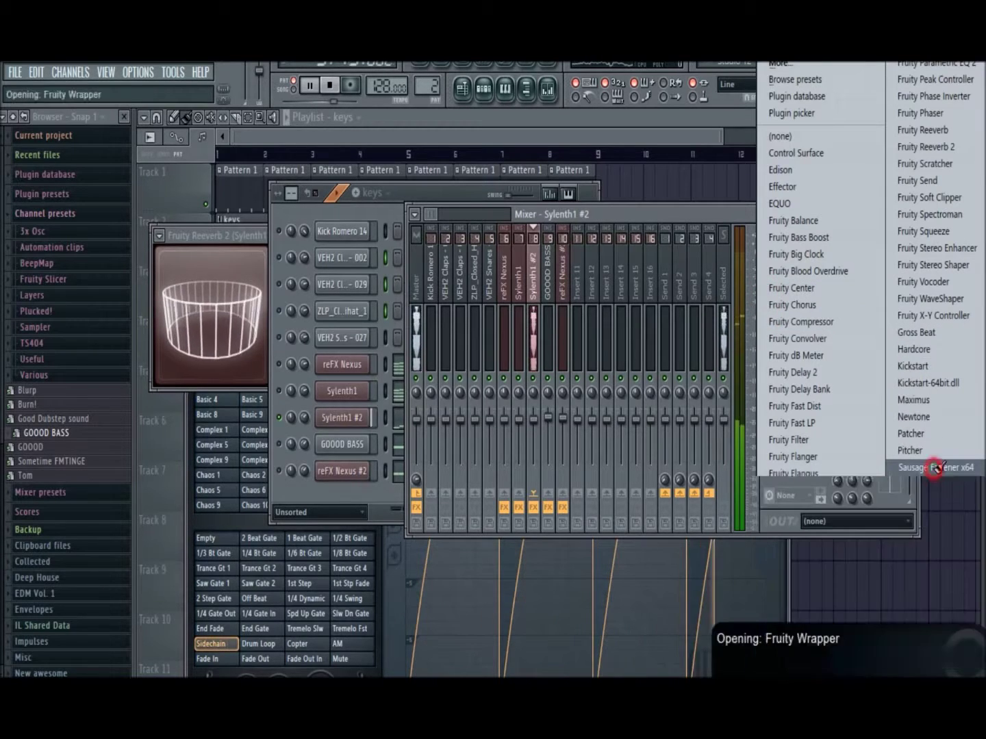
pyautogui.click(758, 319)
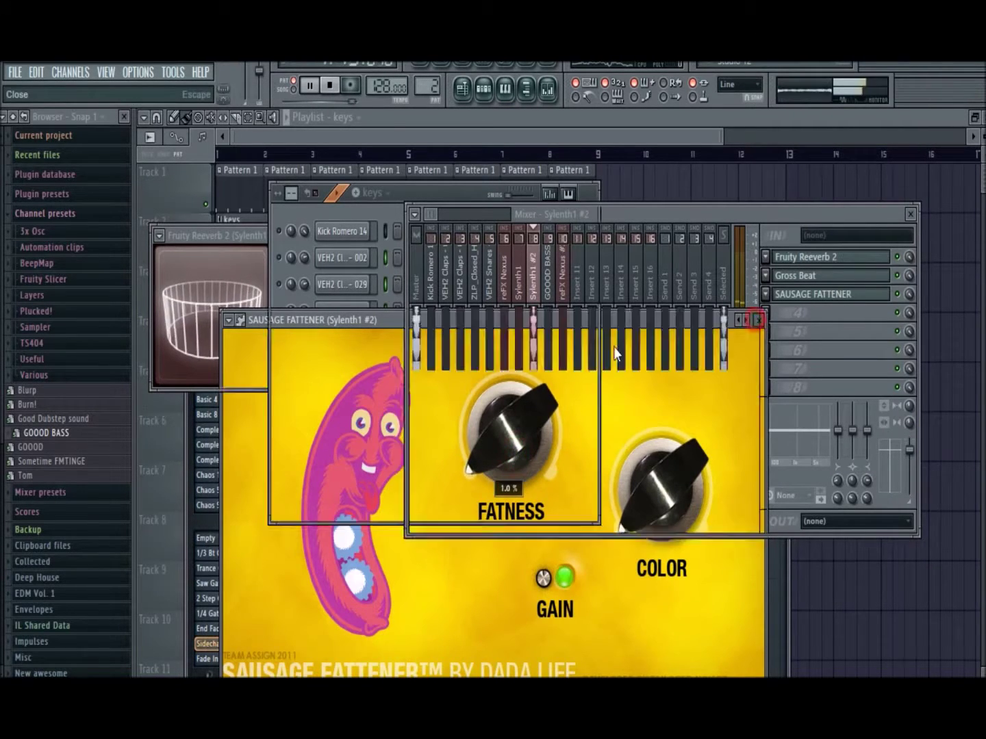
# Step: Replace the effect in slot 3 of the Sylenth1 #2 track with Fruity Delay 2 and lower the delay's input volume
pyautogui.click(766, 298)
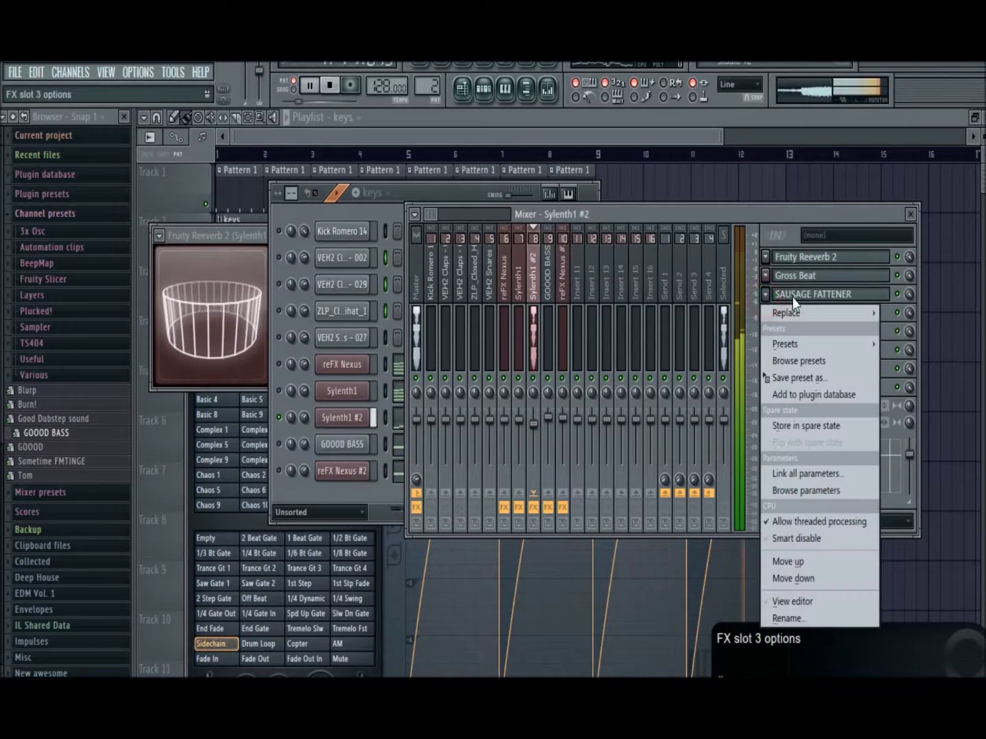
pyautogui.moveTo(779, 310)
pyautogui.click(856, 370)
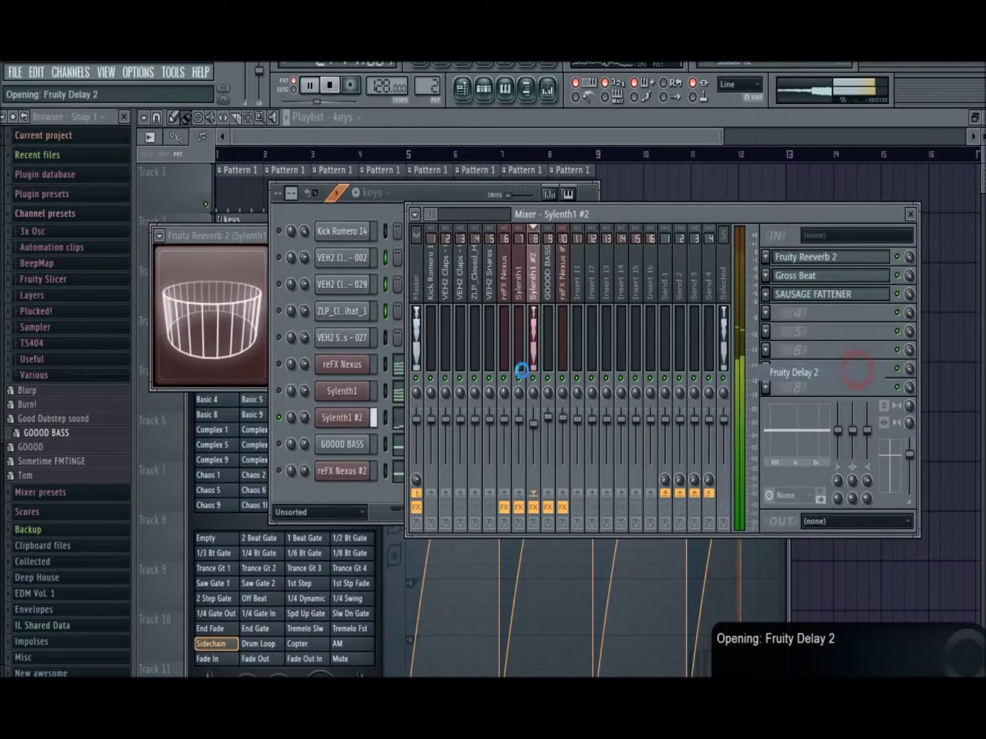
pyautogui.moveTo(268, 356); pyautogui.dragTo(268, 379)
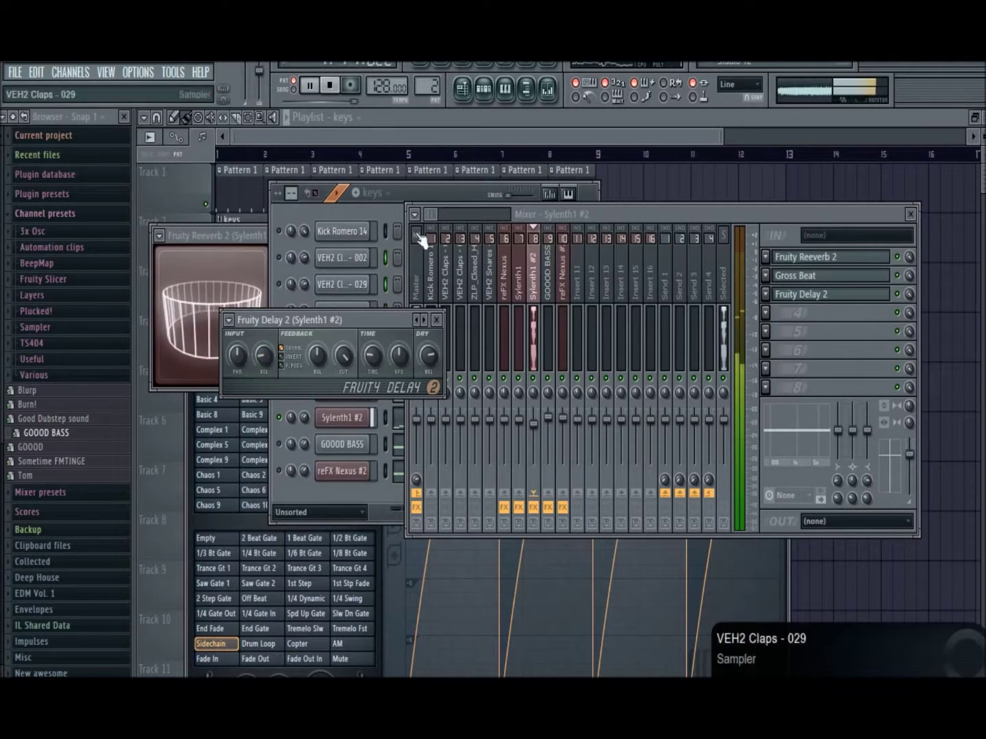
pyautogui.click(579, 214)
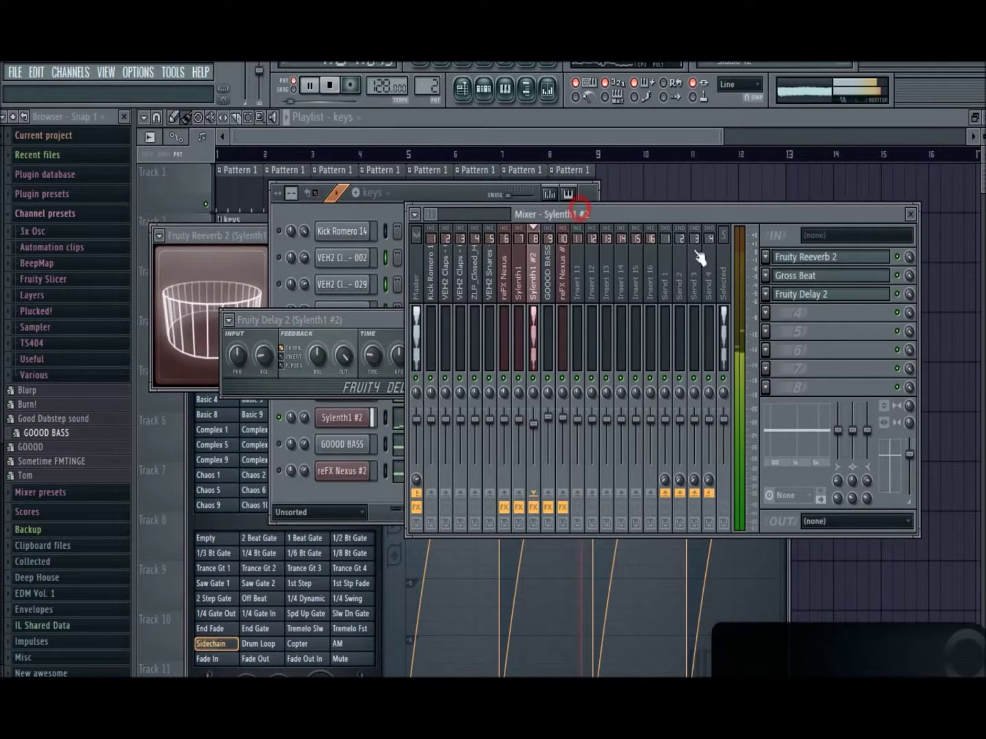
# Step: Insert Soundgoodizer in the fourth effect slot of the Sylenth1 #2 mixer track and reduce its amount
pyautogui.click(765, 330)
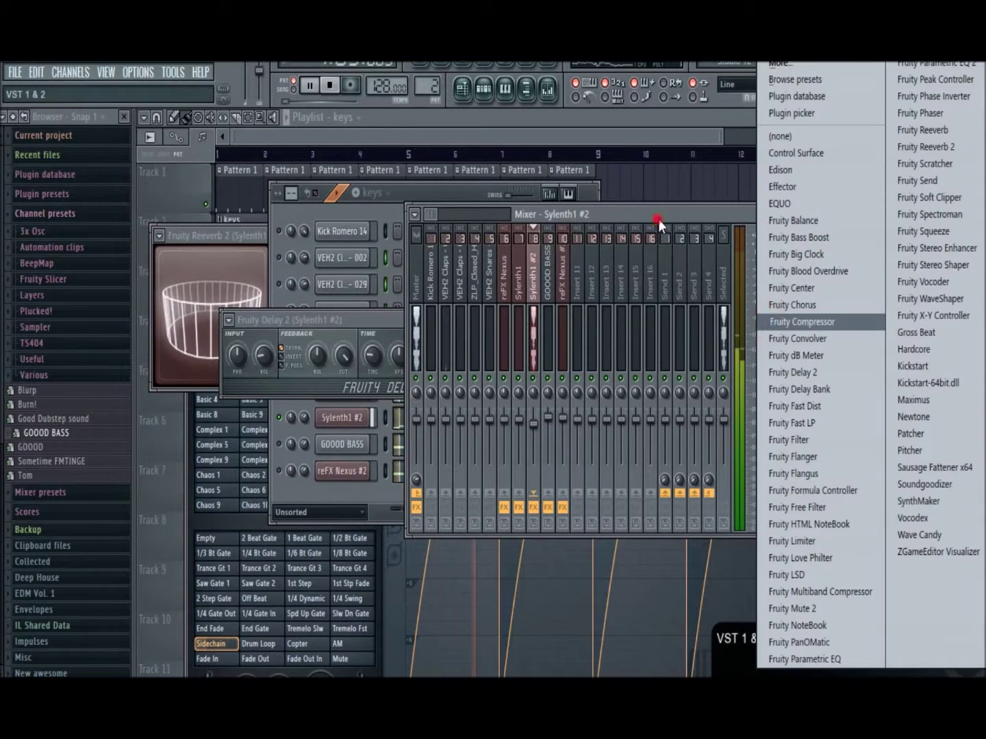
pyautogui.moveTo(657, 219); pyautogui.dragTo(673, 222)
pyautogui.press('space')
pyautogui.click(783, 332)
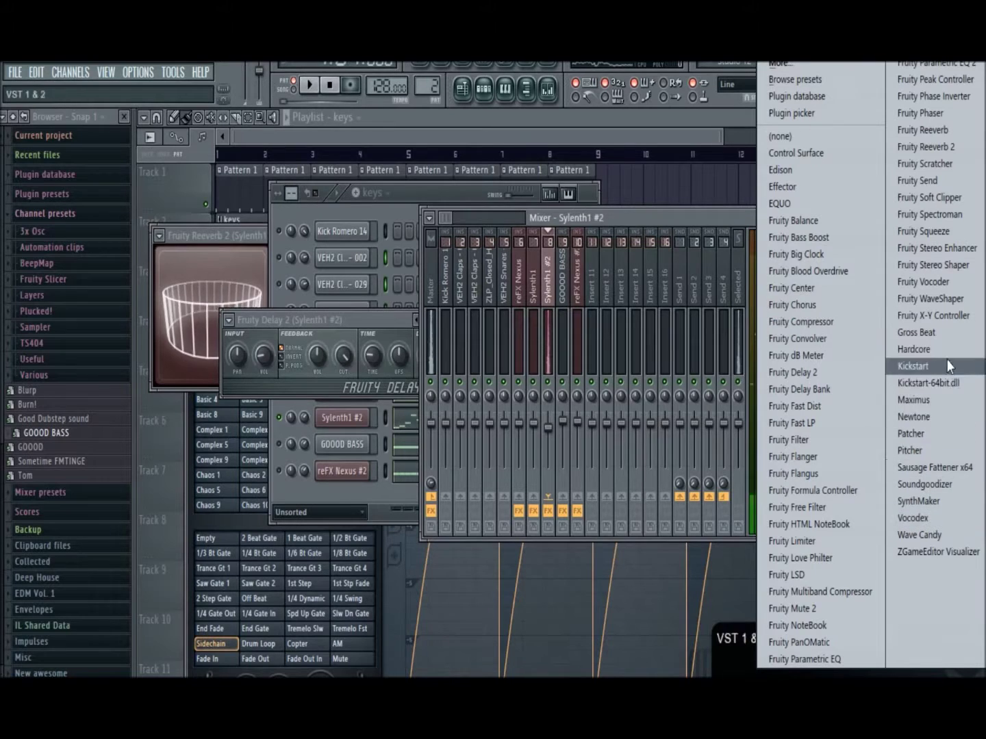
pyautogui.click(950, 483)
pyautogui.moveTo(363, 449); pyautogui.dragTo(363, 480)
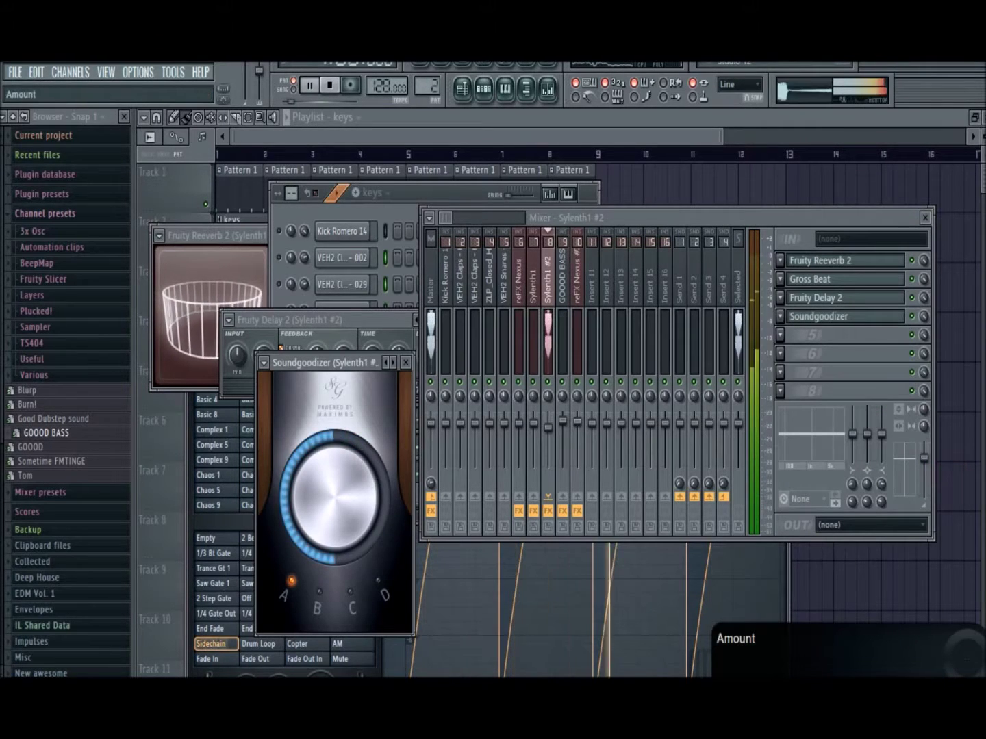
pyautogui.click(405, 361)
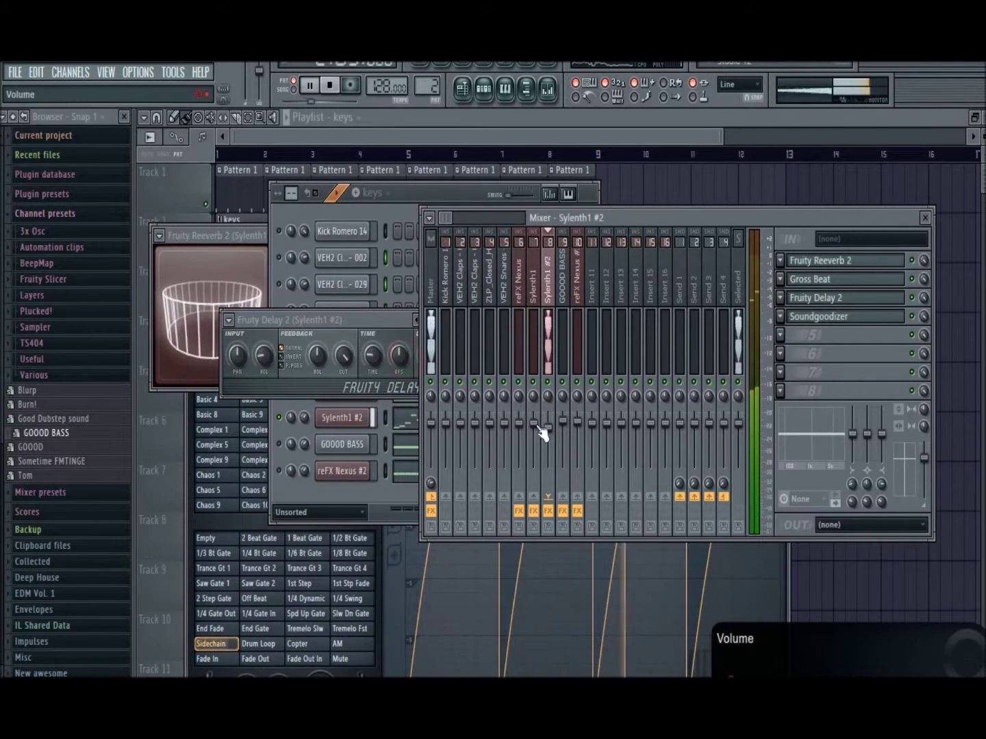
# Step: Fine-tune the mixer levels of the melody tracks and unmute the reFX Nexus channel alongside Sylenth1 #2
pyautogui.moveTo(548, 427); pyautogui.dragTo(523, 422)
pyautogui.click(533, 424)
pyautogui.click(428, 194)
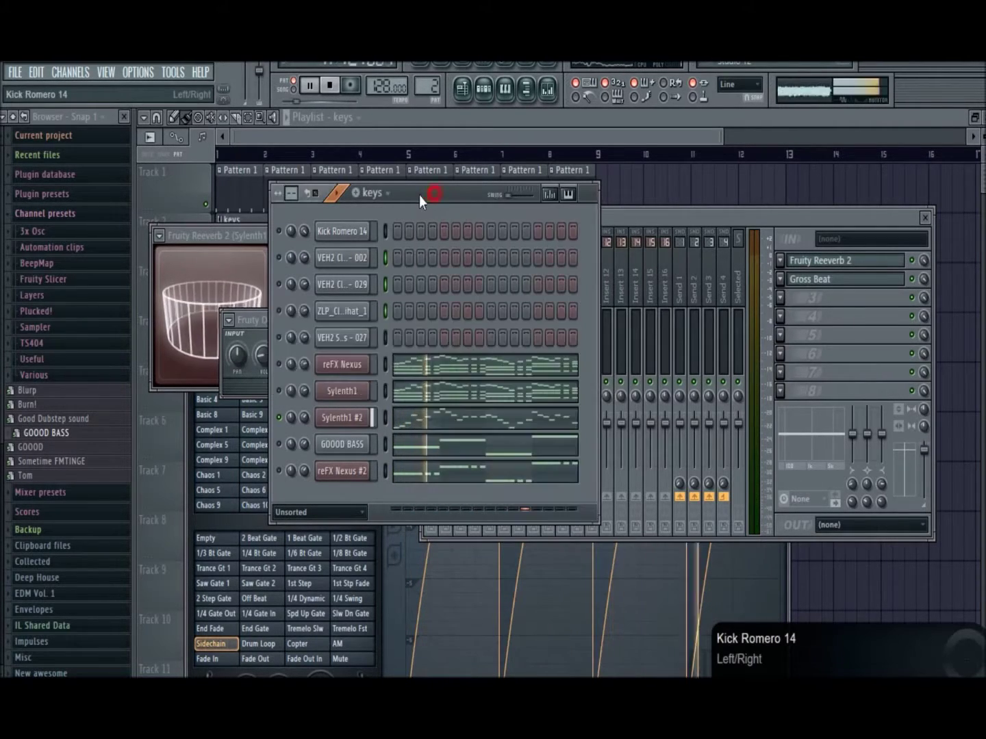
pyautogui.click(279, 365)
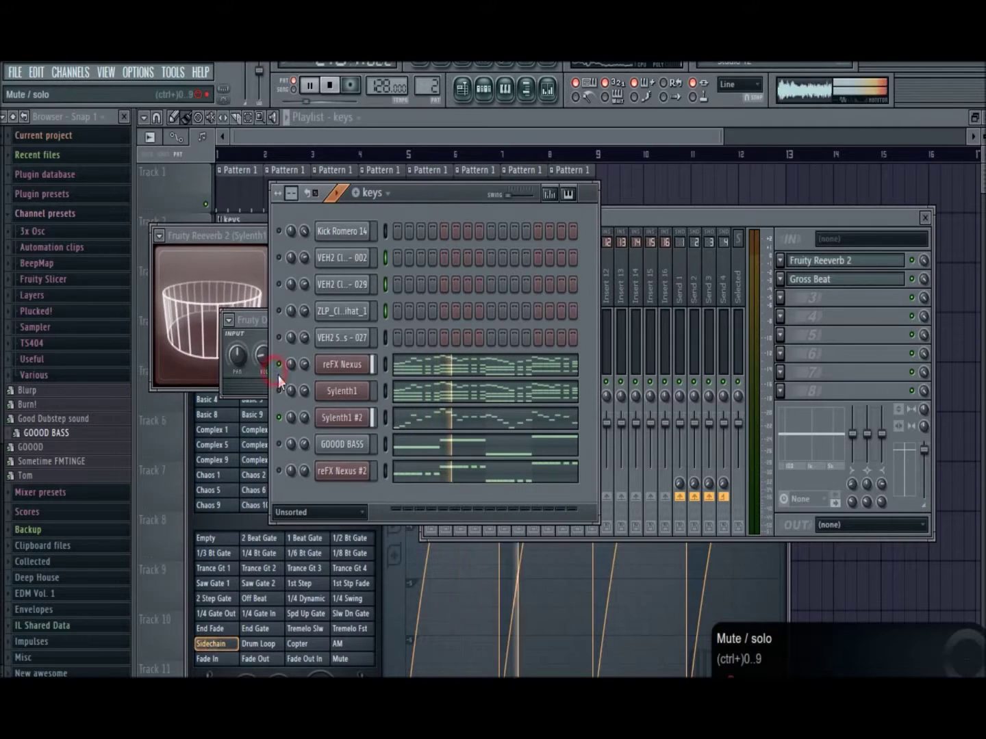
# Step: Reset the Sylenth1 #2 channel volume to its default and lower its mixer track level to 83% (-4.0 dB)
pyautogui.moveTo(306, 418); pyautogui.dragTo(305, 421)
pyautogui.rightClick(305, 416)
pyautogui.click(315, 422)
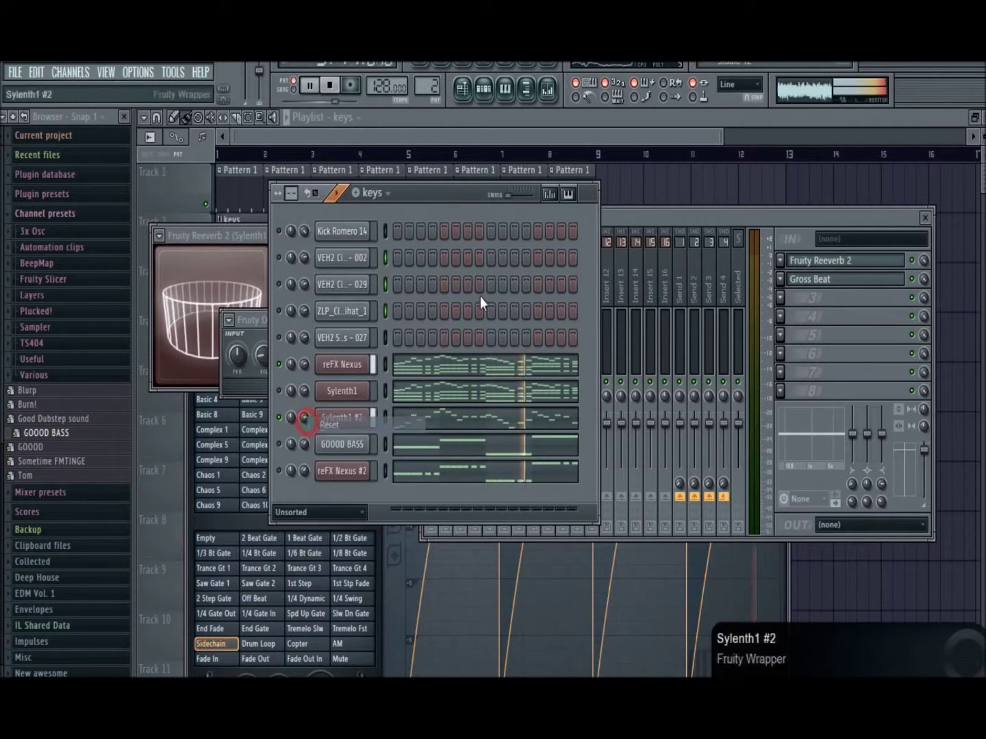
pyautogui.click(657, 214)
pyautogui.click(547, 430)
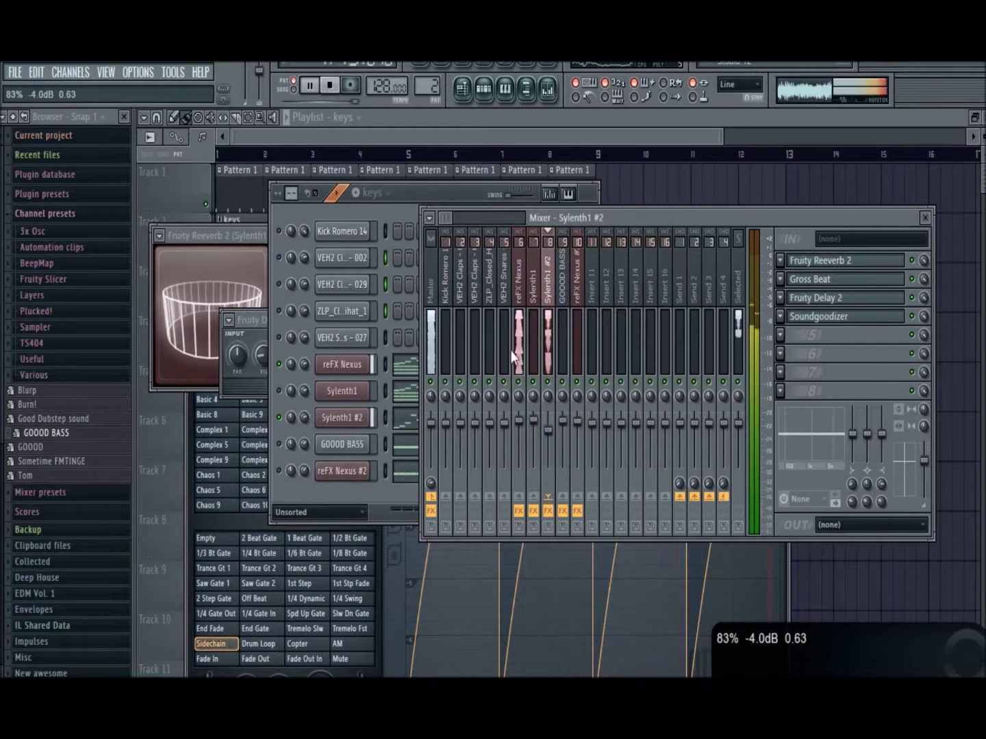
# Step: Fill the Kick Romero 14 channel with a hit every four steps in the keys pattern
pyautogui.click(438, 200)
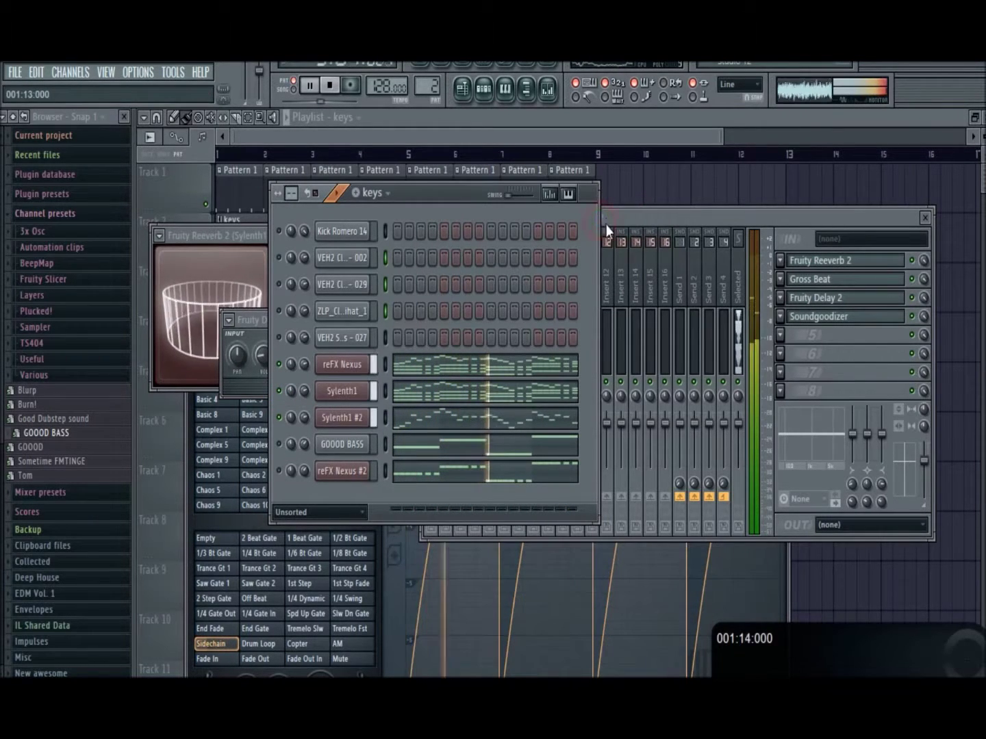
pyautogui.rightClick(353, 237)
pyautogui.click(433, 373)
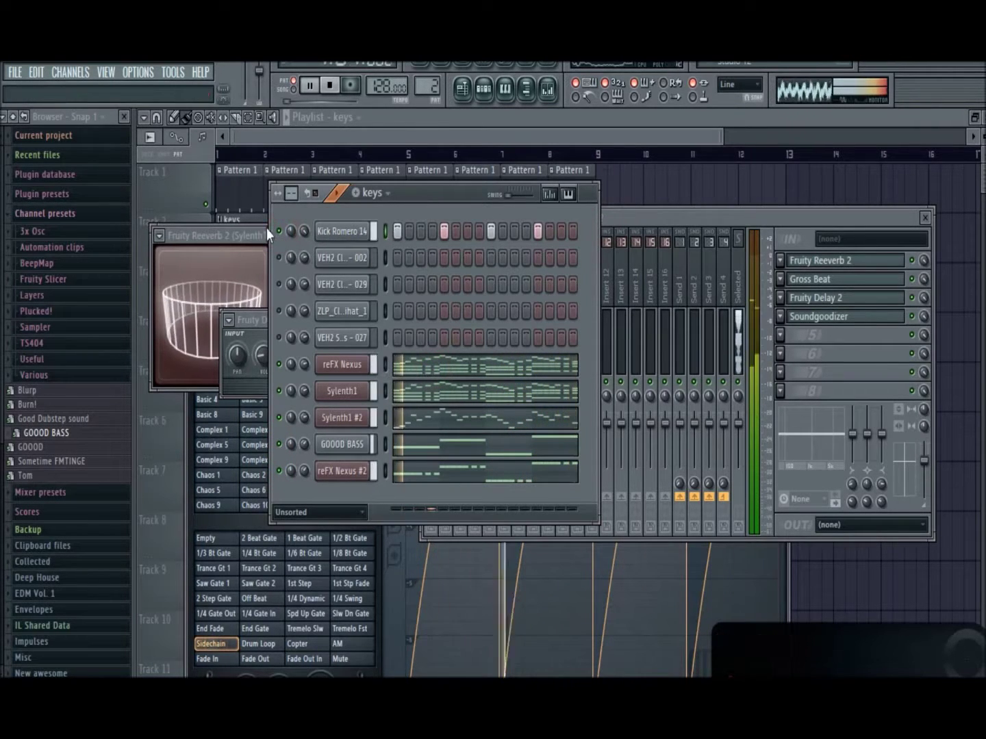
# Step: Toggle solo on the Kick Romero 14 channel so that all channels are unmuted, and stop playback
pyautogui.rightClick(278, 231)
pyautogui.click(280, 237)
pyautogui.rightClick(278, 234)
pyautogui.click(285, 243)
pyautogui.press('space')
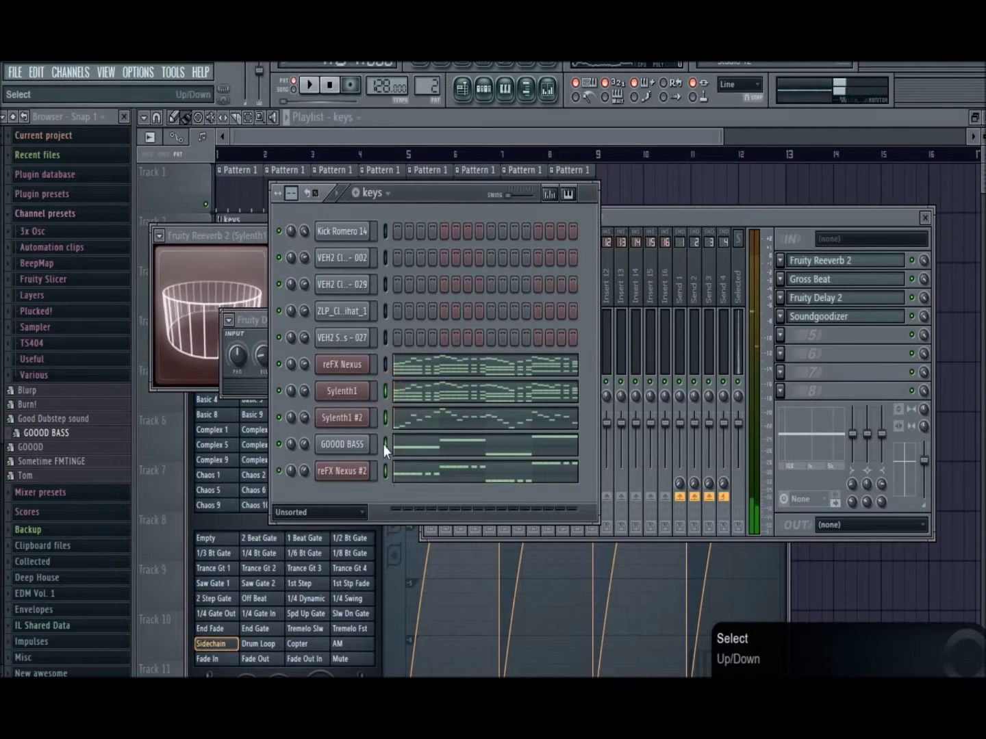
# Step: Create a new empty pattern and name it Main Lead
pyautogui.click(359, 199)
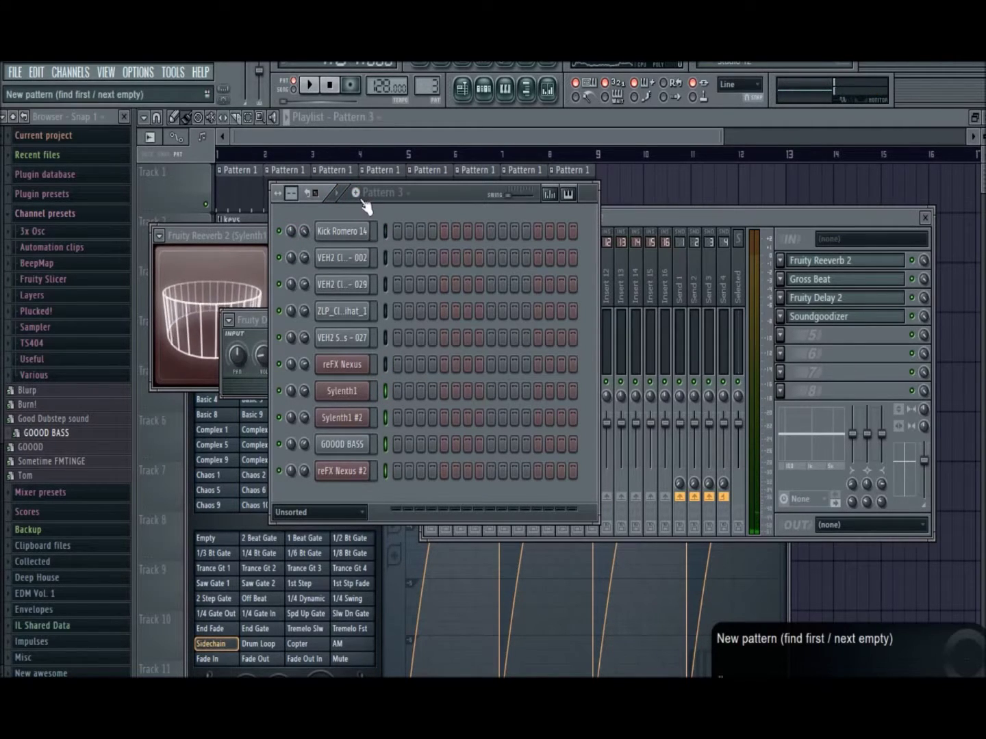
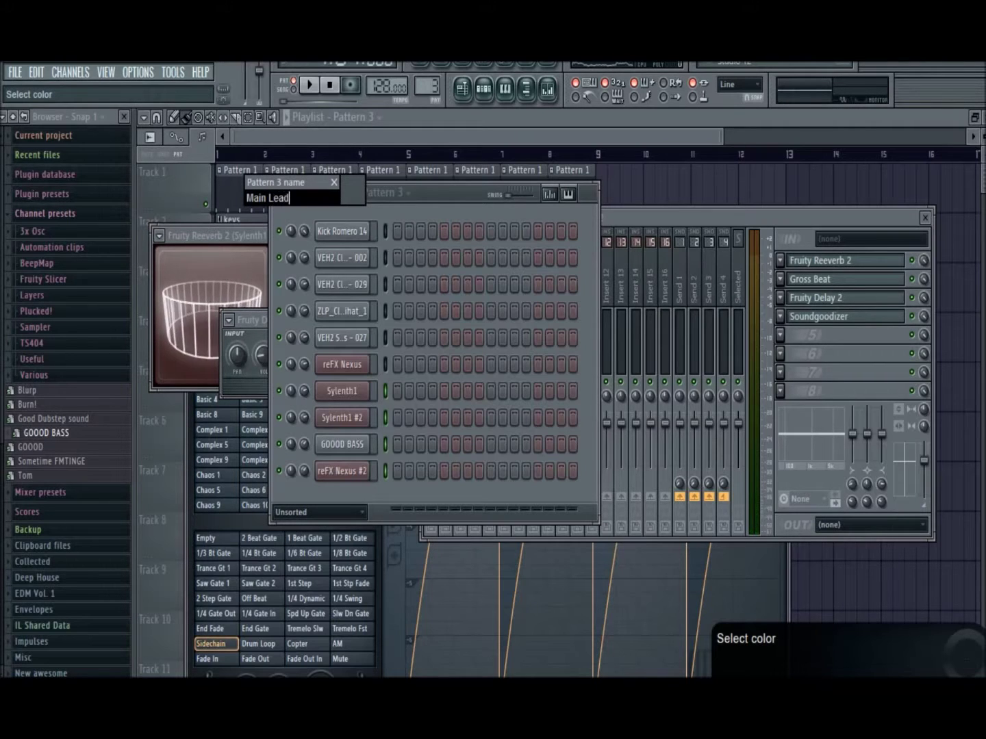
pyautogui.write('Main Lead')
pyautogui.press('Return')
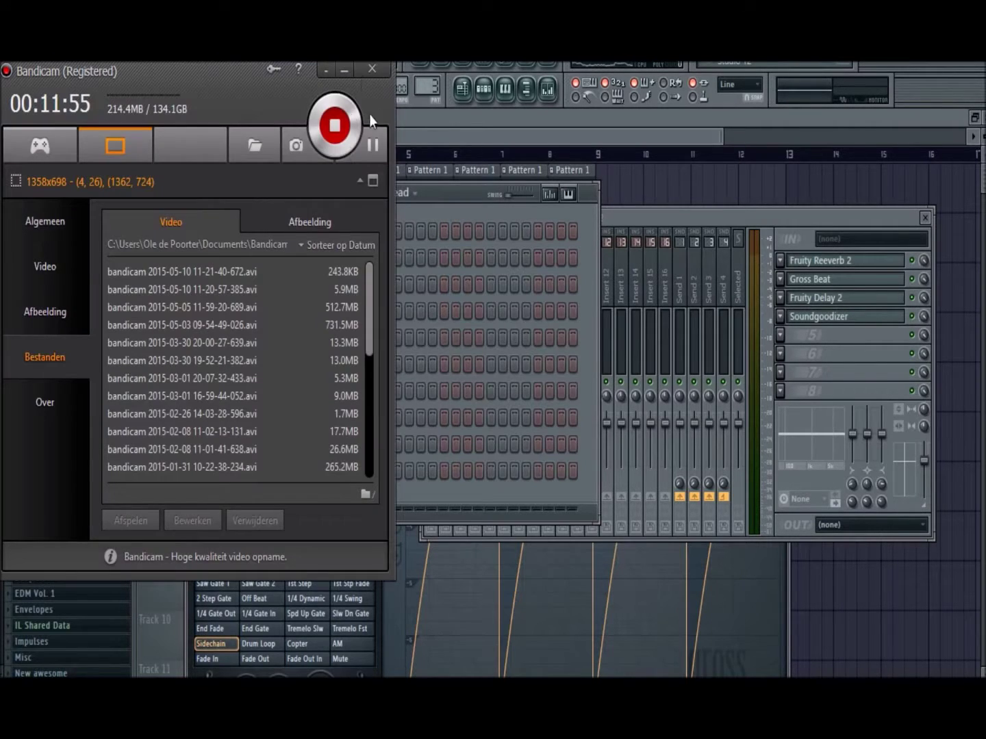
# Step: Play the playlist arrangement in song mode with the channel rack hidden, and bring the rack back
pyautogui.click(380, 151)
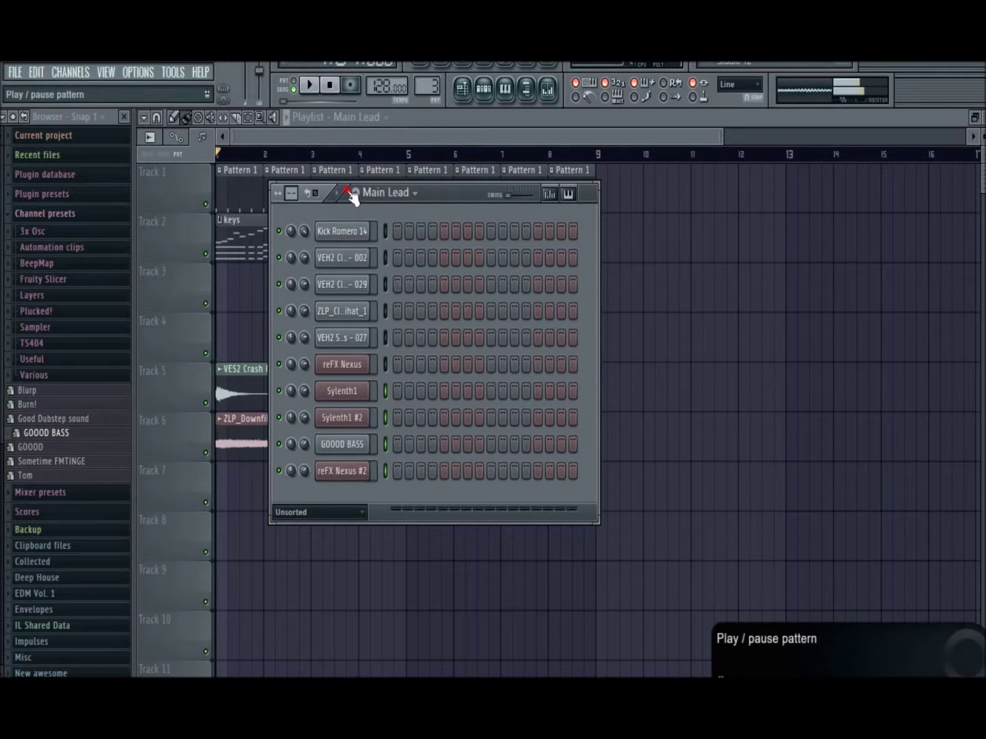
pyautogui.press('F6')
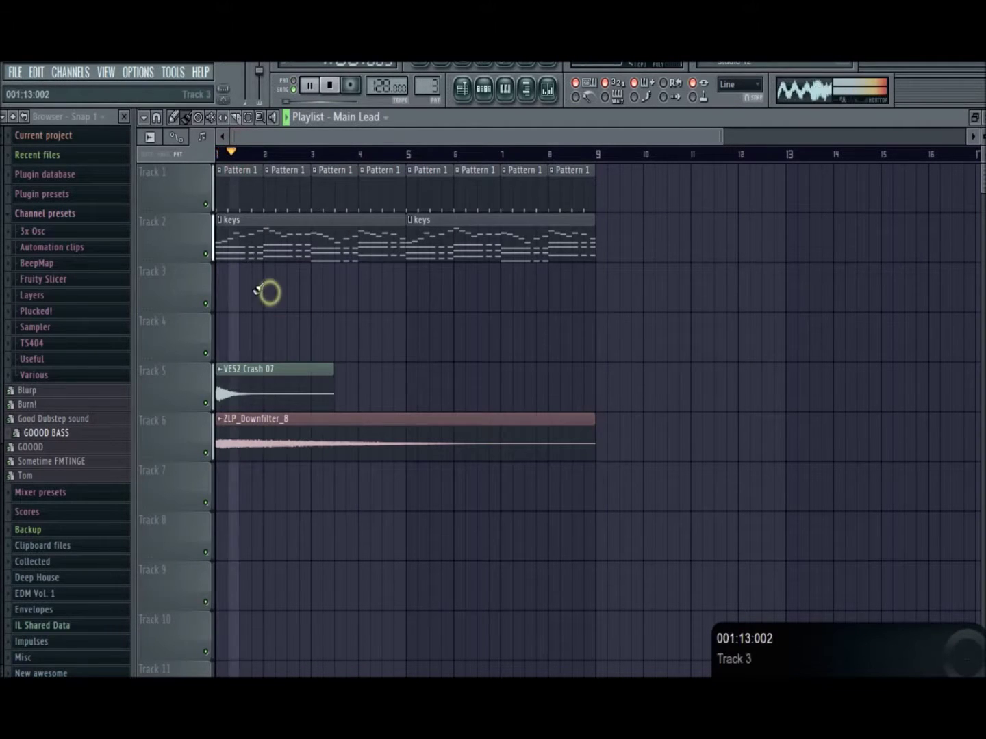
pyautogui.click(483, 90)
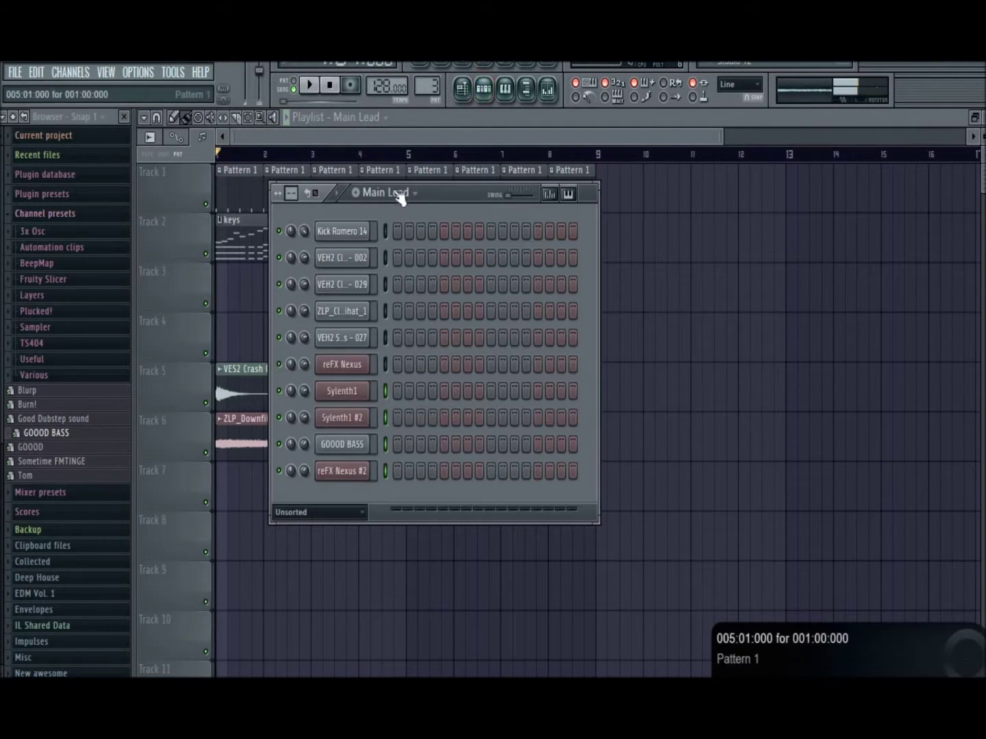
# Step: Create another empty pattern and name it Pluck
pyautogui.click(354, 192)
pyautogui.write('Plu')
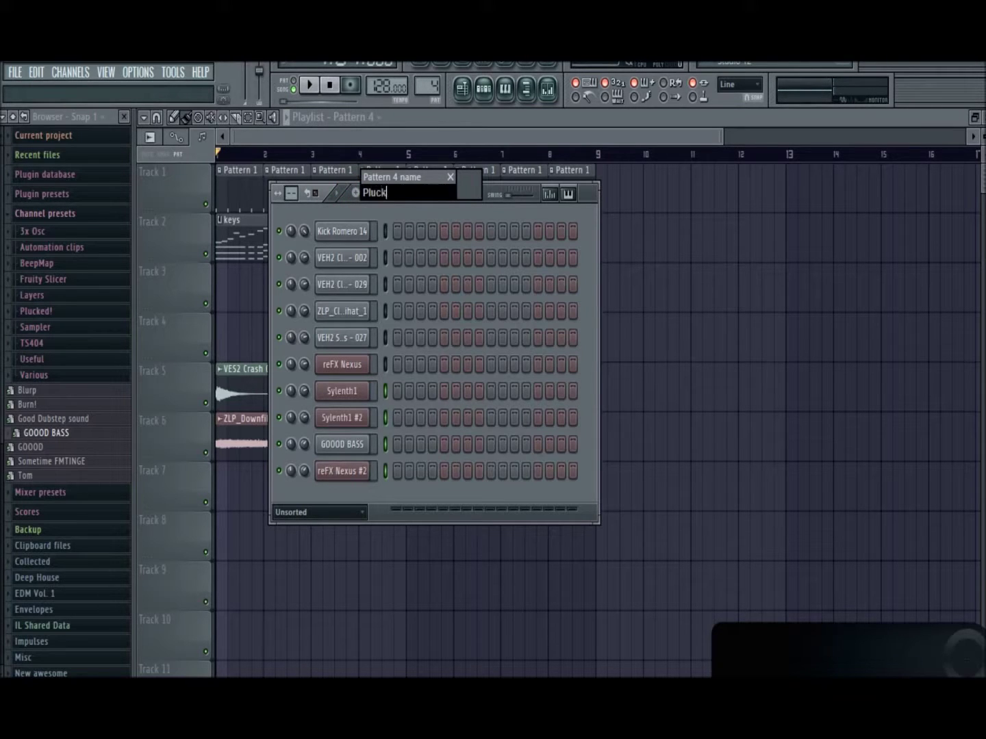
pyautogui.write('ck')
pyautogui.press('Return')
# Step: Add a new Nexus channel and load the PL Creamalogue preset from the Plucked category
pyautogui.click(71, 71)
pyautogui.moveTo(77, 148)
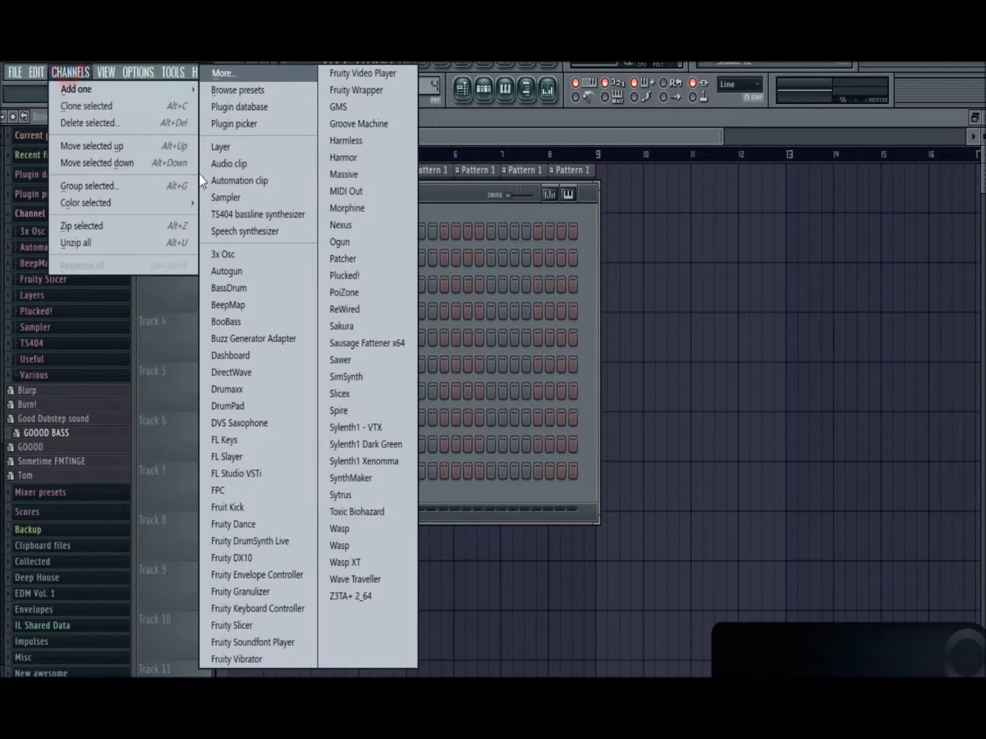
pyautogui.click(328, 224)
pyautogui.click(441, 198)
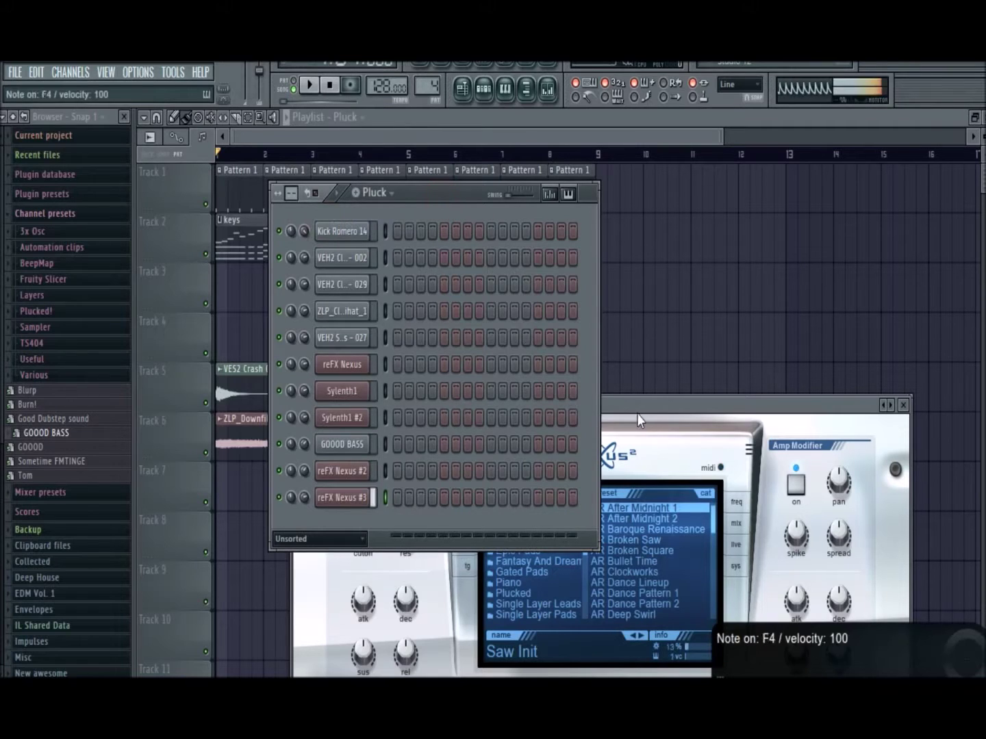
pyautogui.click(637, 415)
pyautogui.click(533, 593)
pyautogui.click(652, 559)
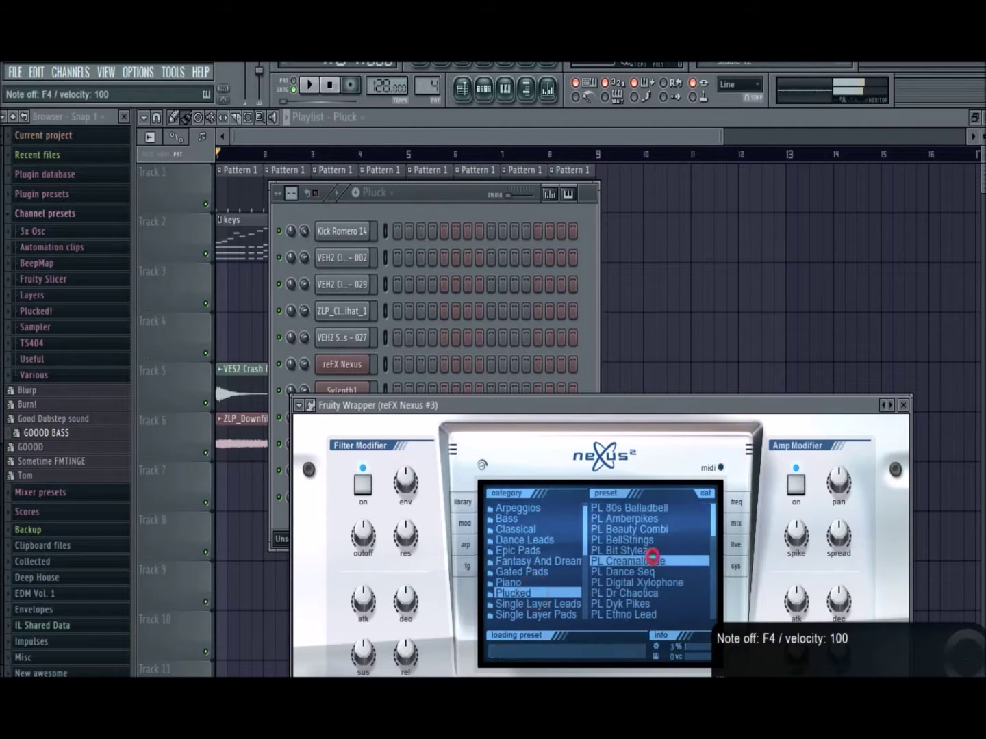
# Step: Switch from the Pluck pattern to the Main Lead pattern
pyautogui.click(454, 198)
pyautogui.click(386, 213)
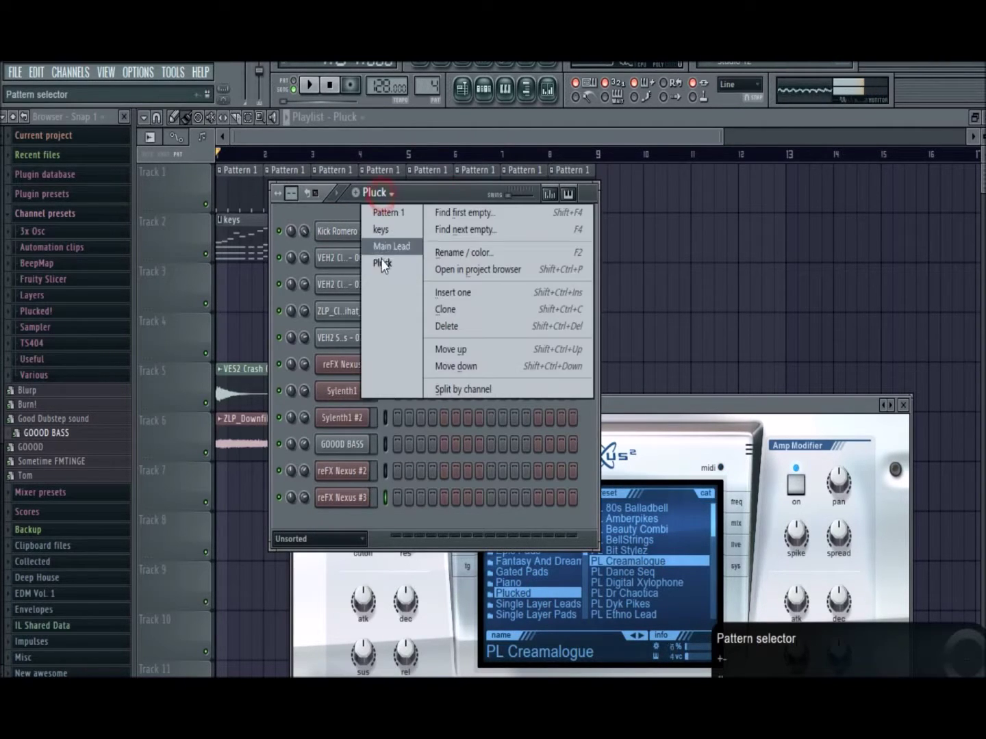
pyautogui.click(385, 248)
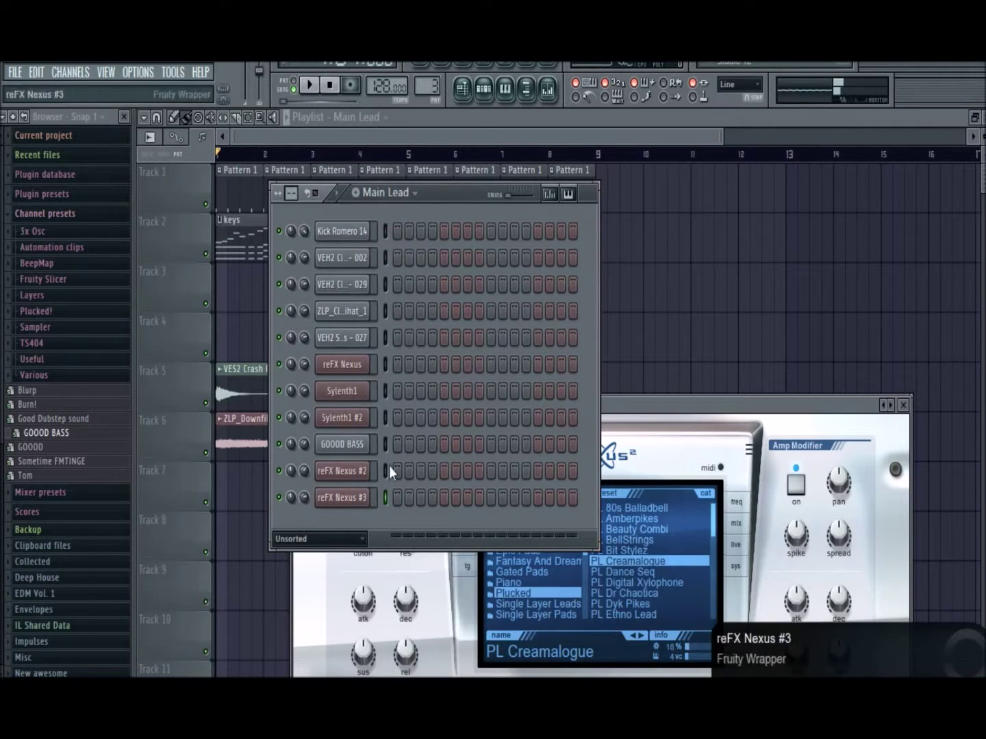
# Step: Copy the chord notes from the keys pattern into the first Nexus channel of the Main Lead pattern
pyautogui.click(387, 193)
pyautogui.click(401, 231)
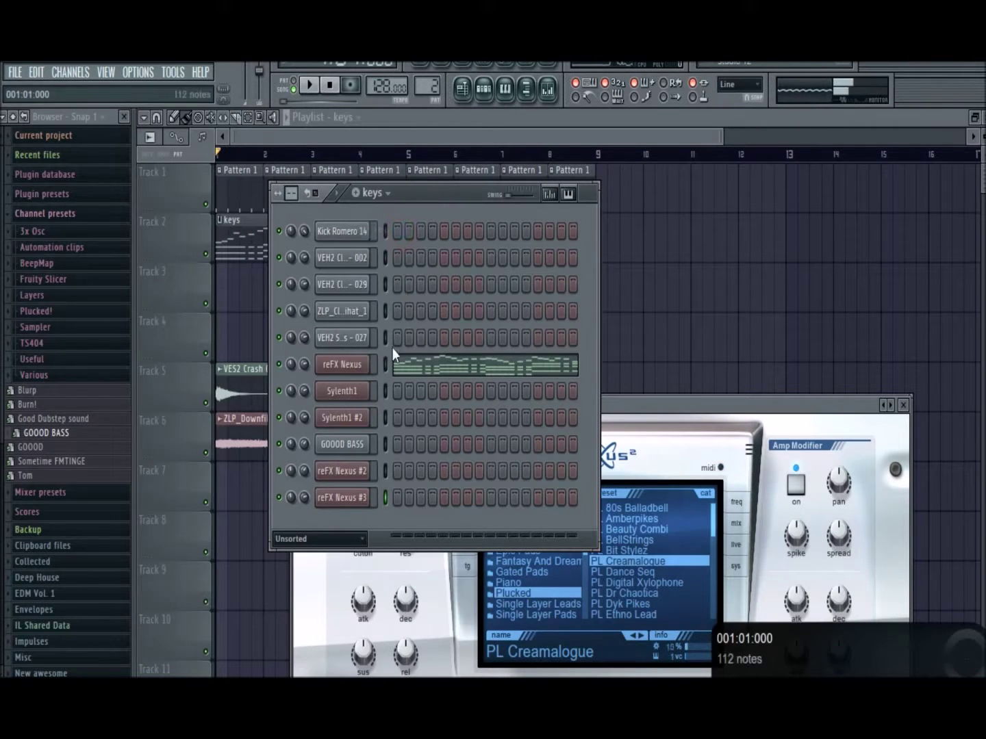
pyautogui.click(385, 207)
pyautogui.click(382, 246)
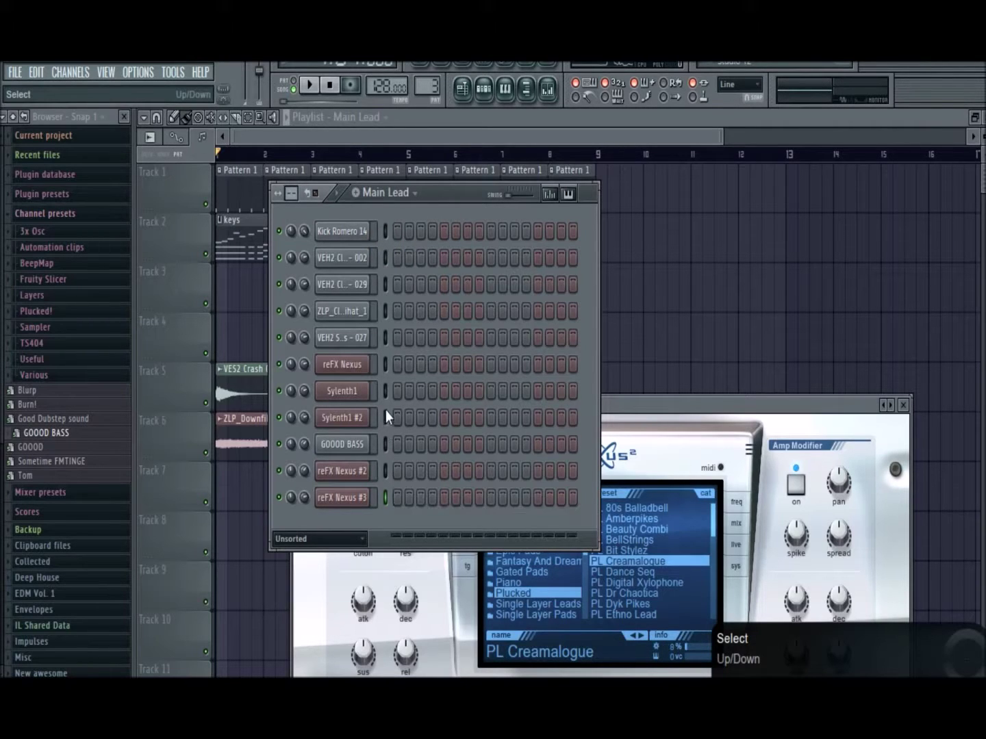
pyautogui.click(386, 368)
pyautogui.hotkey('ctrl', 'v')
# Step: Show all channels and move the notes on the crash and ZLP_Do channels to the Kick Romero 14 and VEH2 002 channels
pyautogui.click(351, 539)
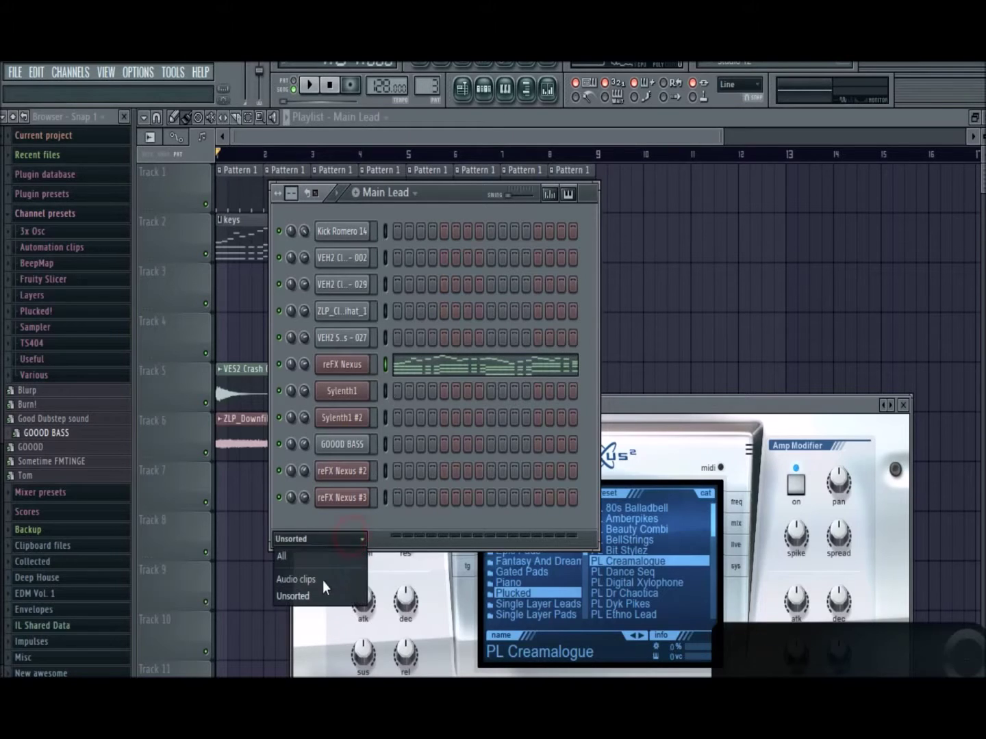
pyautogui.click(312, 557)
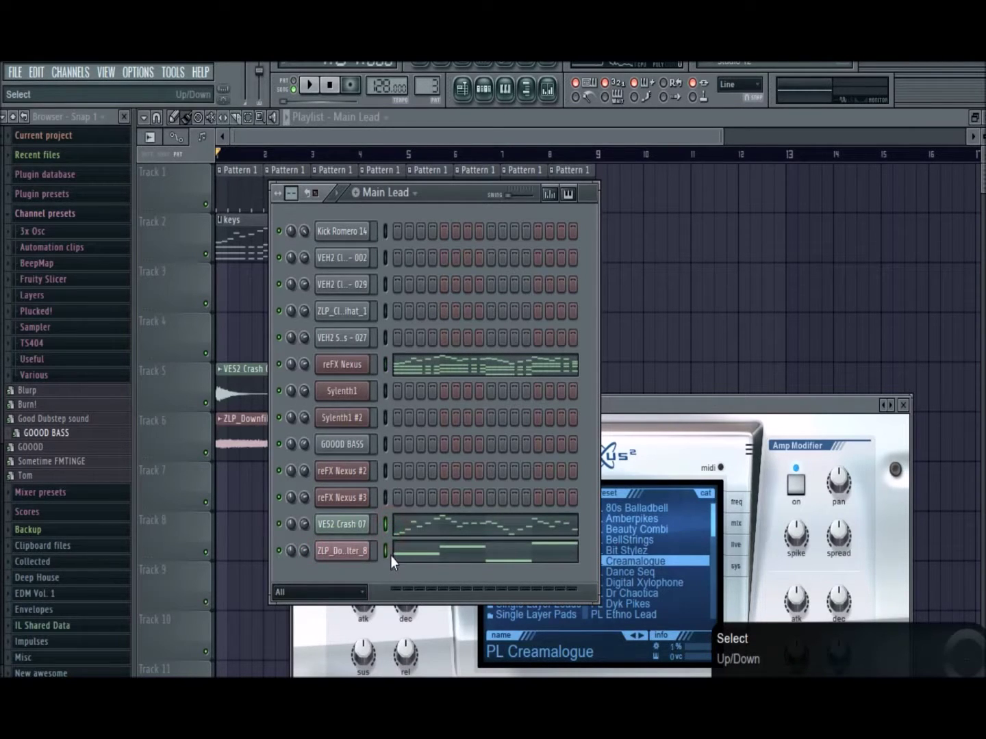
pyautogui.hotkey('ctrl', 'x')
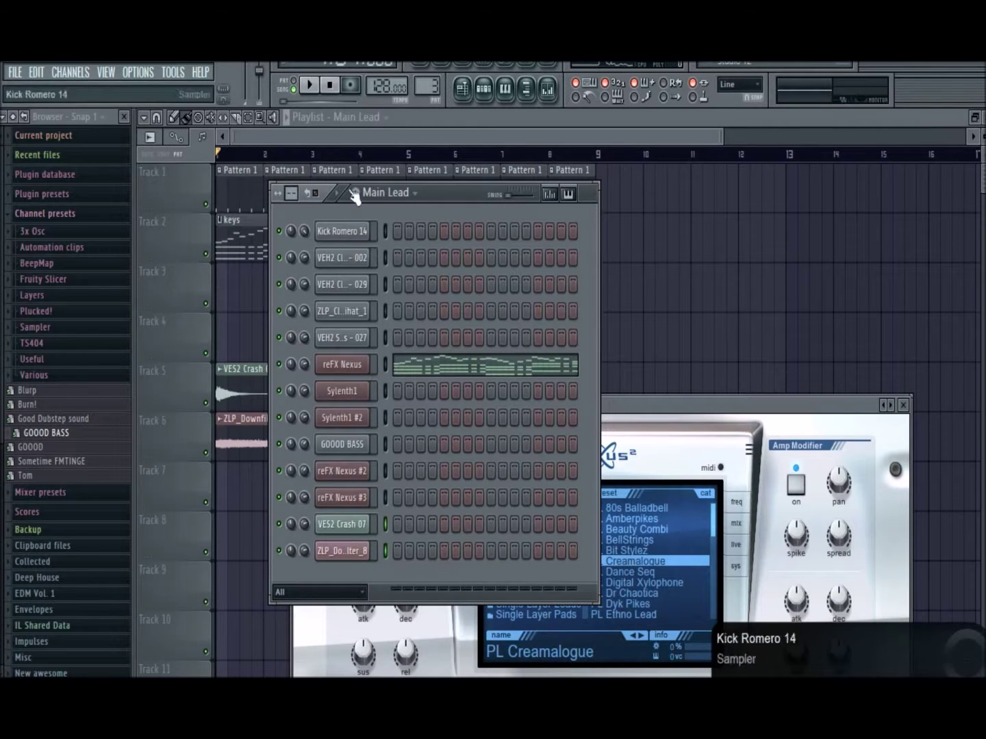
pyautogui.press('space')
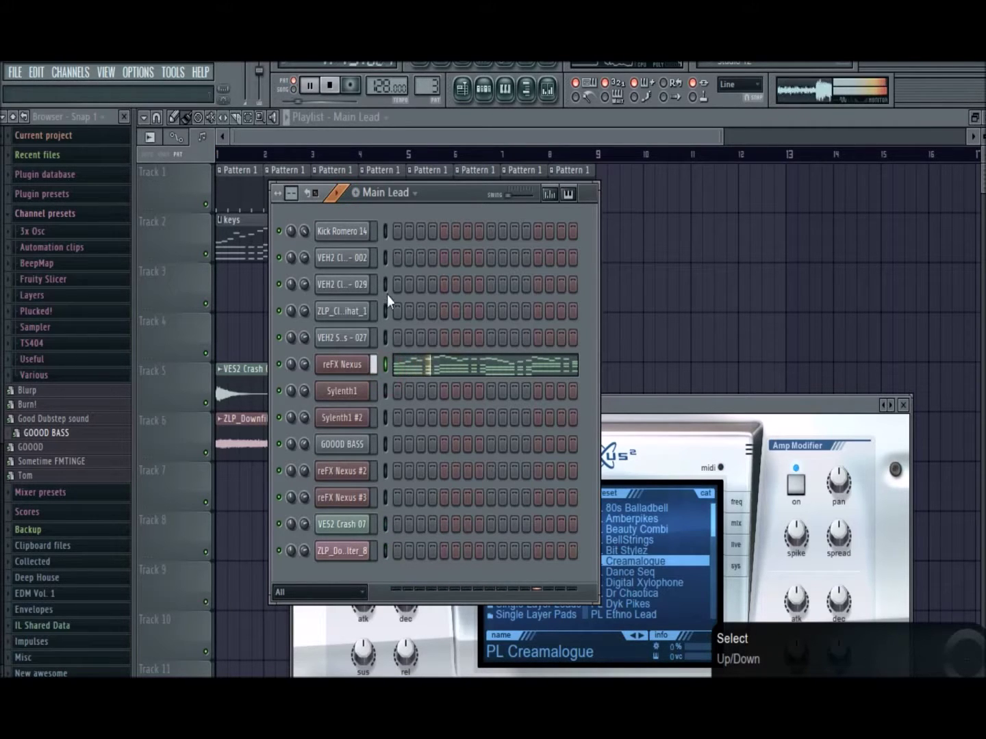
pyautogui.click(385, 238)
pyautogui.hotkey('ctrl', 'v')
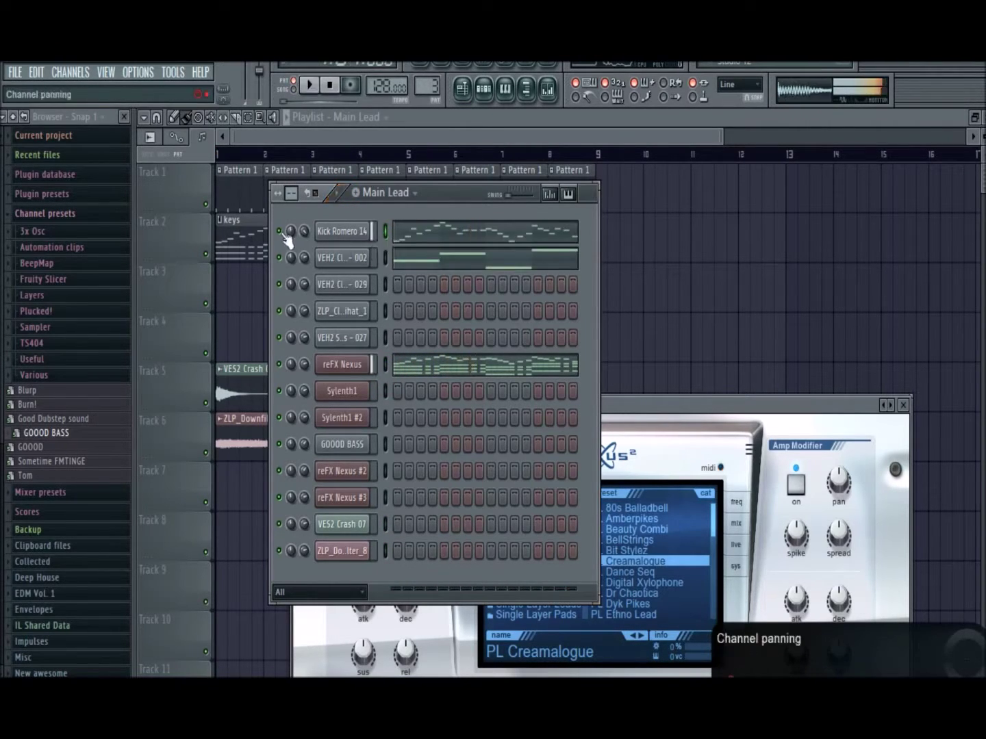
# Step: Stop playback and mute the Kick Romero 14 and VEH2 002 channels
pyautogui.press('space')
pyautogui.click(278, 231)
pyautogui.click(276, 256)
# Step: Move the Main Lead chord notes from the first Nexus channel to the Sylenth1 channel and play the pattern
pyautogui.click(387, 366)
pyautogui.hotkey('ctrl', 'x')
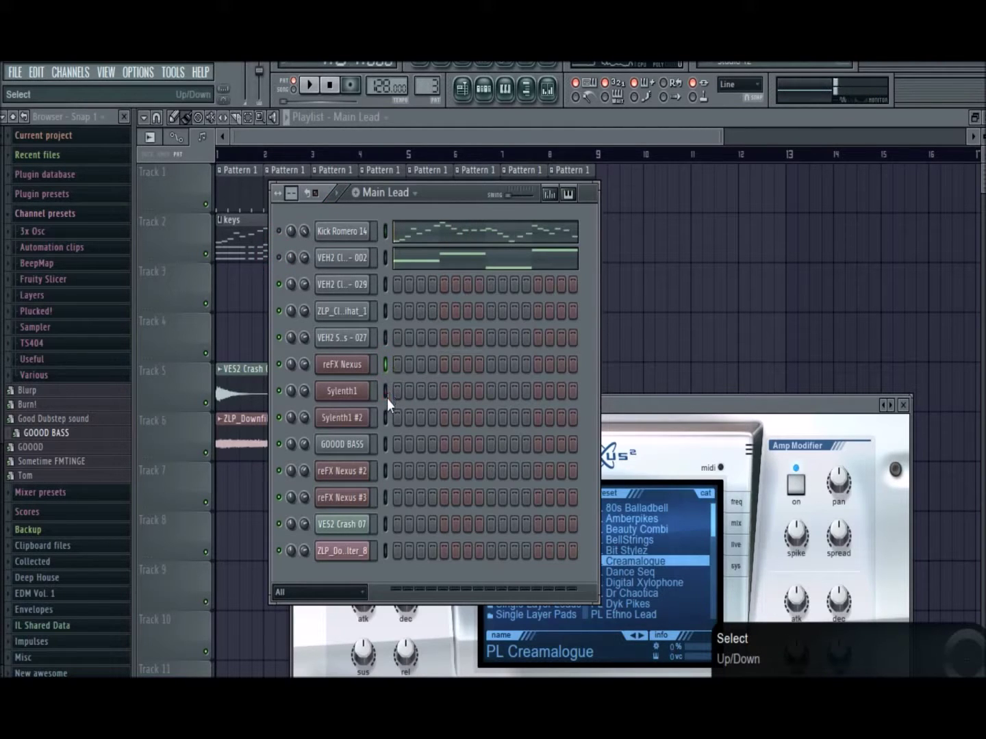
pyautogui.click(386, 396)
pyautogui.hotkey('ctrl', 'v')
pyautogui.press('space')
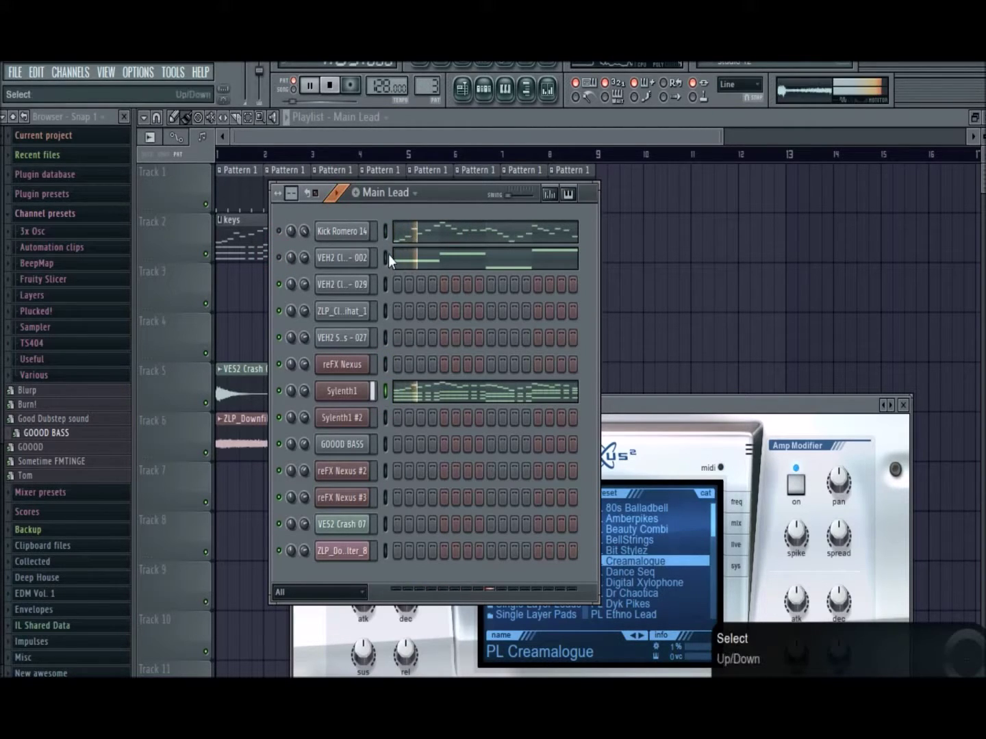
# Step: Create a pattern named Lead and move the Kick Romero 14 and VEH2 002 notes from Main Lead into it
pyautogui.click(355, 192)
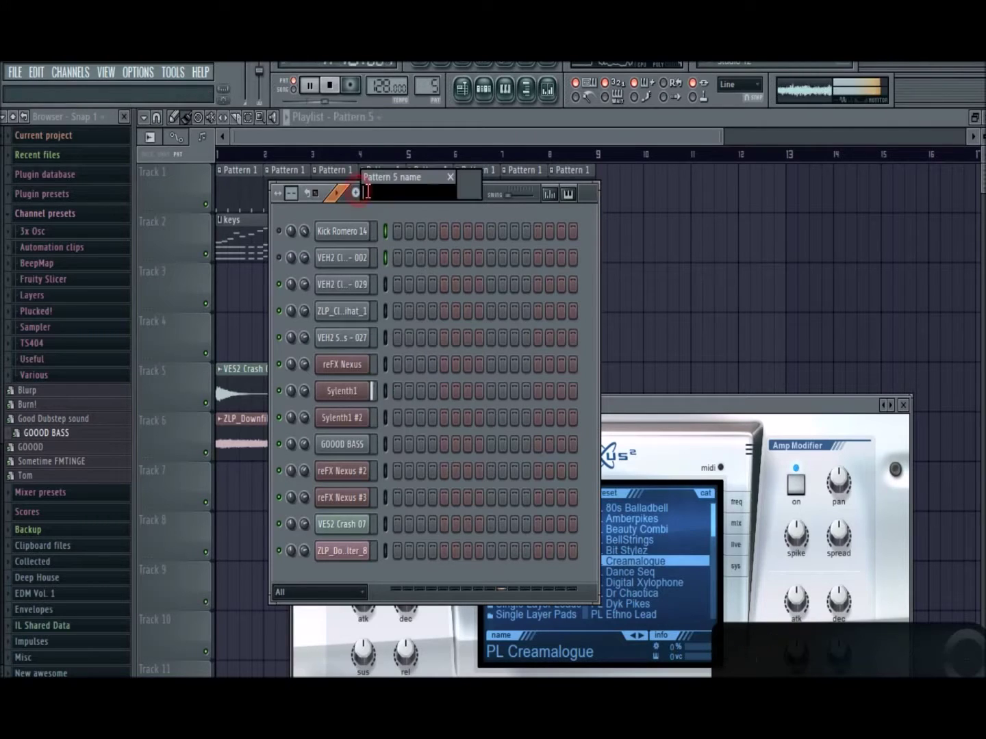
pyautogui.write('Lead')
pyautogui.press('Return')
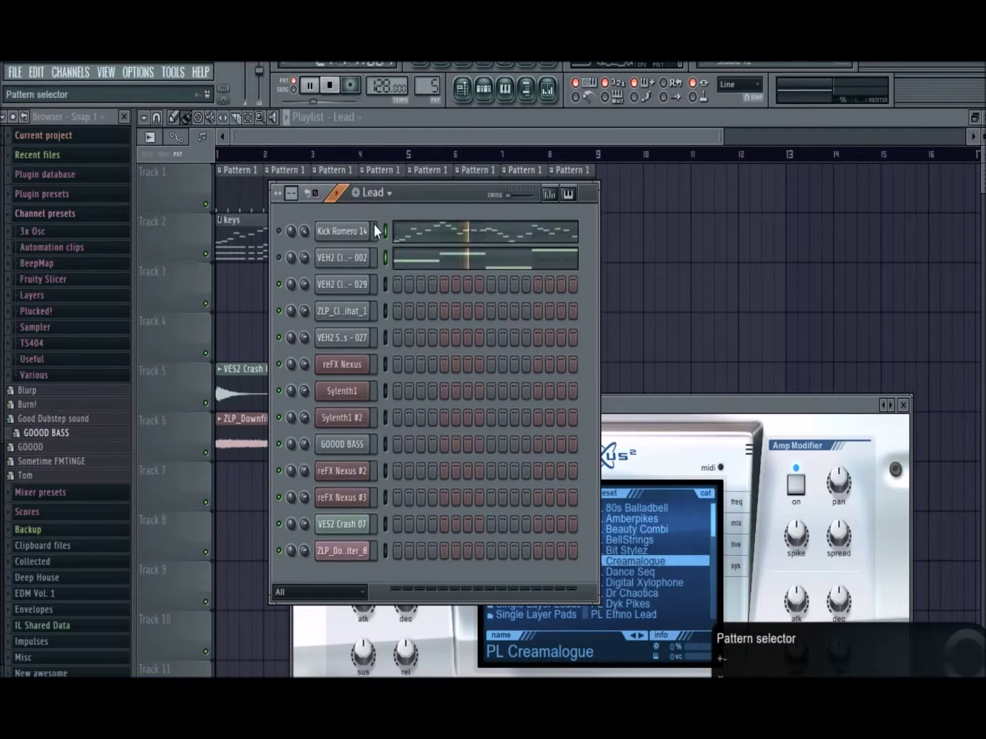
pyautogui.doubleClick(389, 232)
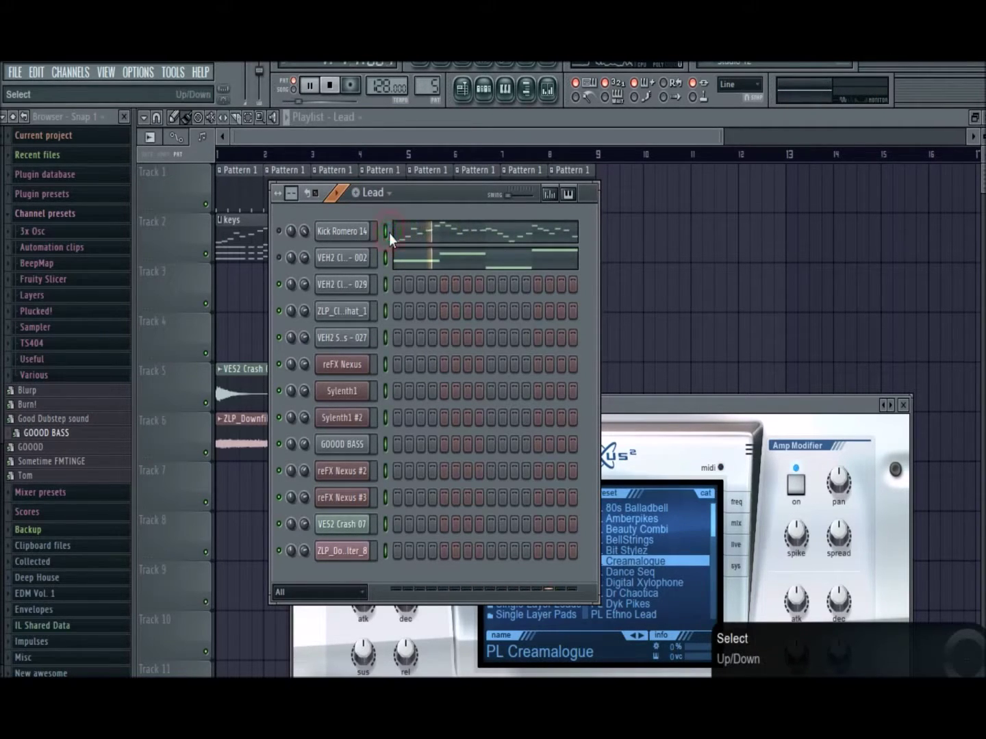
pyautogui.hotkey('ctrl', 'x')
pyautogui.hotkey('ctrl', 'z')
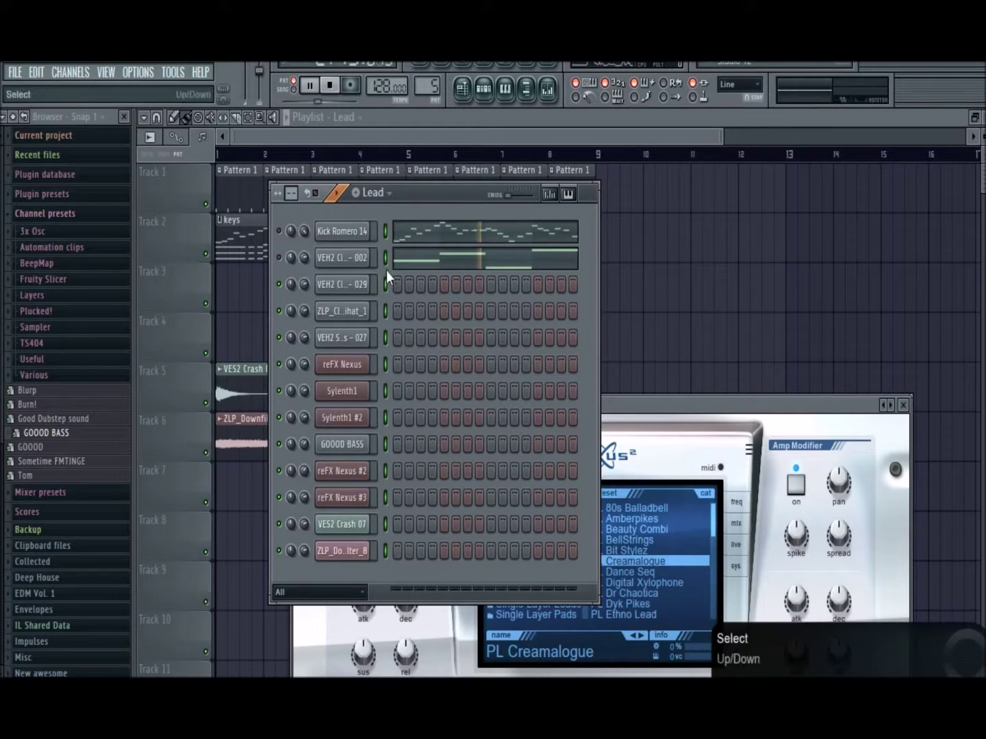
# Step: Move the melody notes from the Kick Romero 14 channel to Sylenth1 #2 in the Lead pattern and play it
pyautogui.click(385, 231)
pyautogui.hotkey('ctrl', 'x')
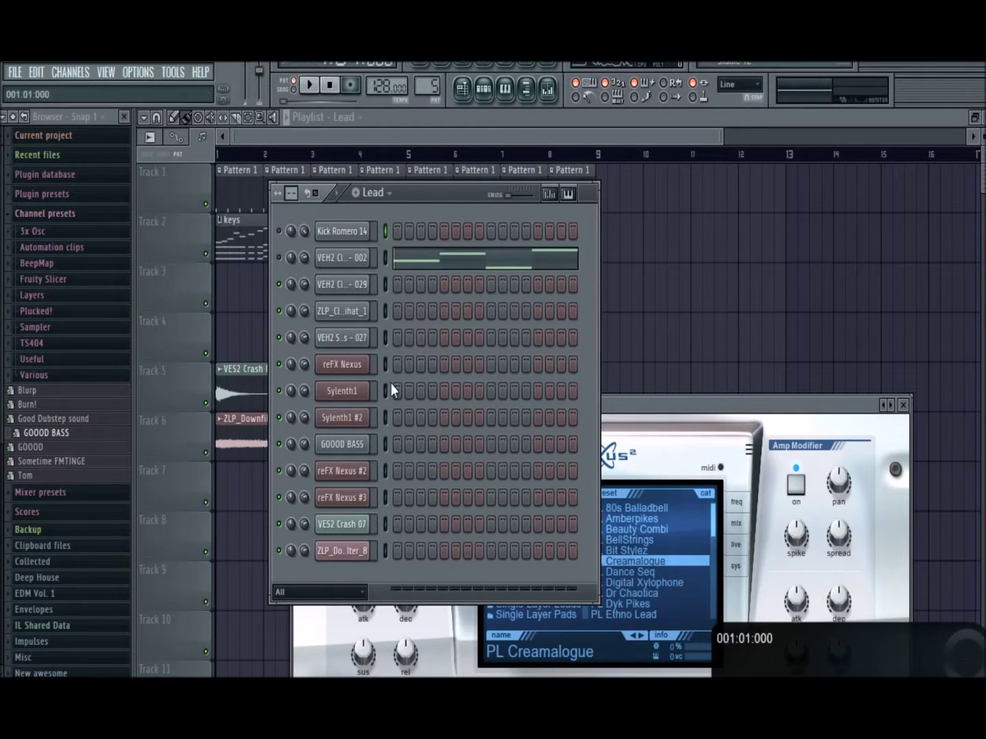
pyautogui.click(386, 422)
pyautogui.hotkey('ctrl', 'v')
pyautogui.press('space')
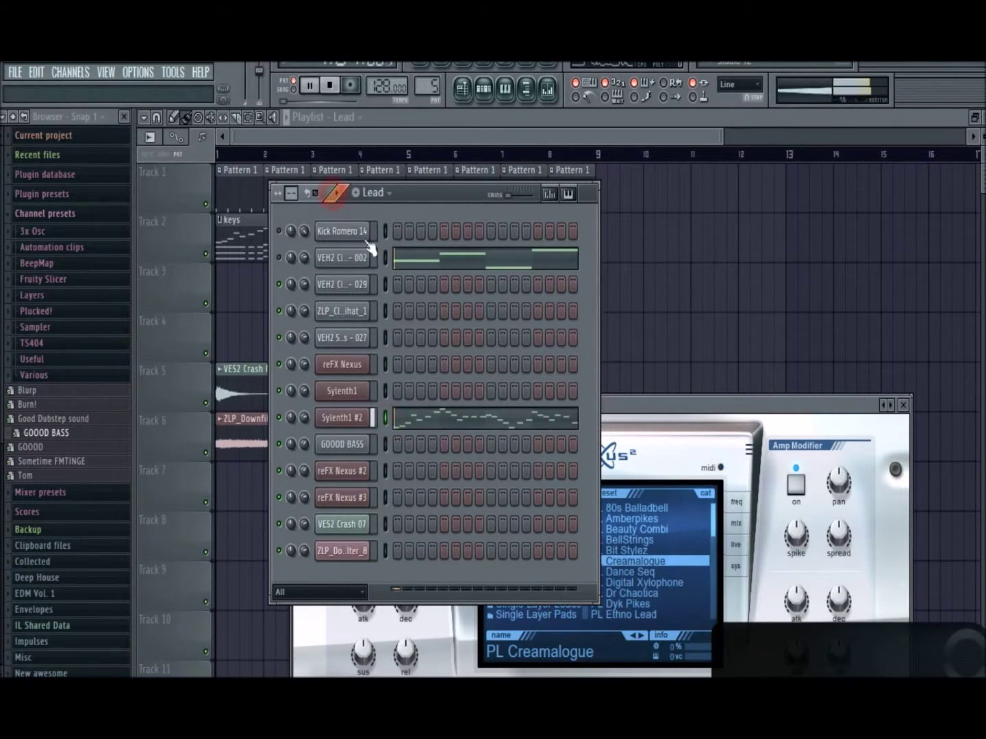
# Step: Create a pattern named Bass 1 and move the long notes from Lead's VEH2 002 channel into its GOOOD BASS channel
pyautogui.click(385, 263)
pyautogui.hotkey('ctrl', 'x')
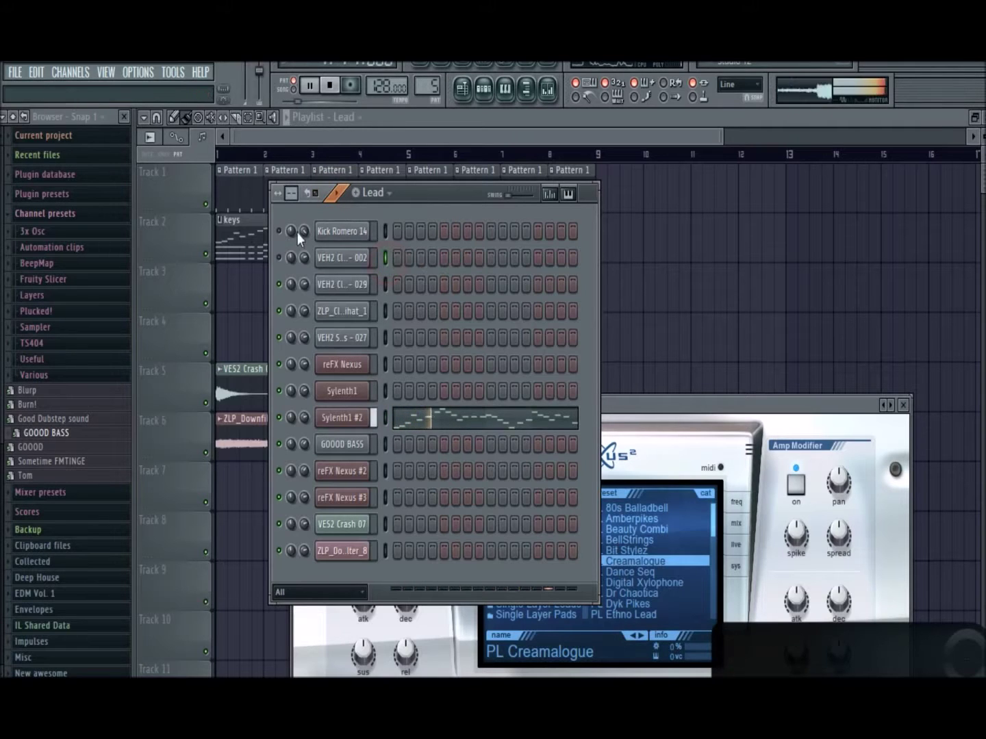
pyautogui.click(355, 194)
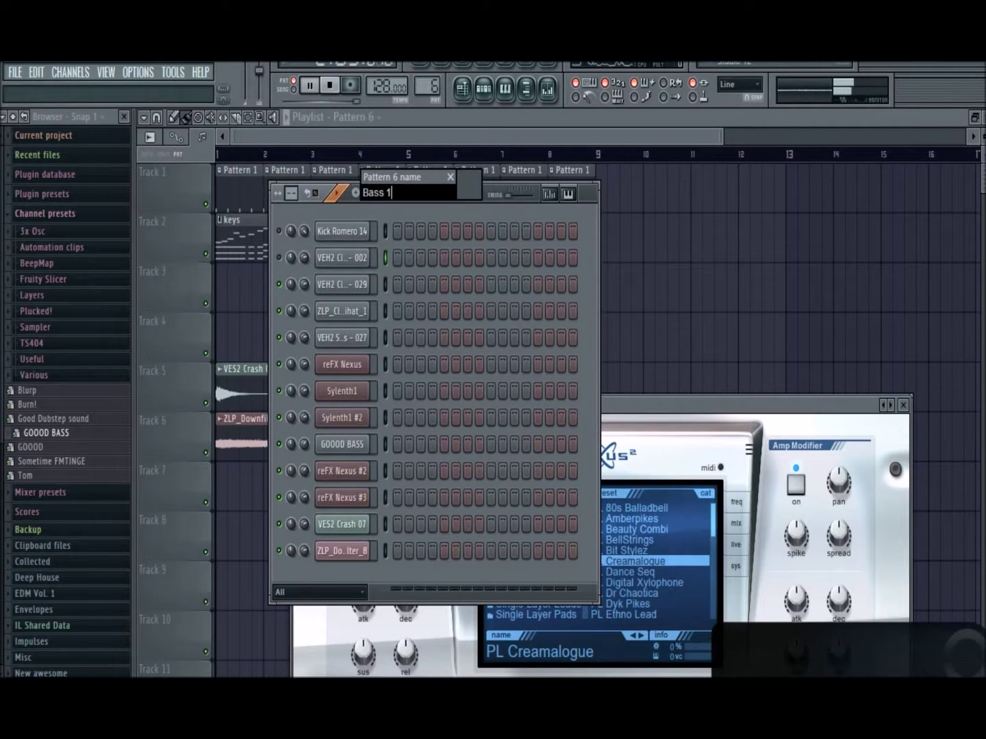
pyautogui.press('Return')
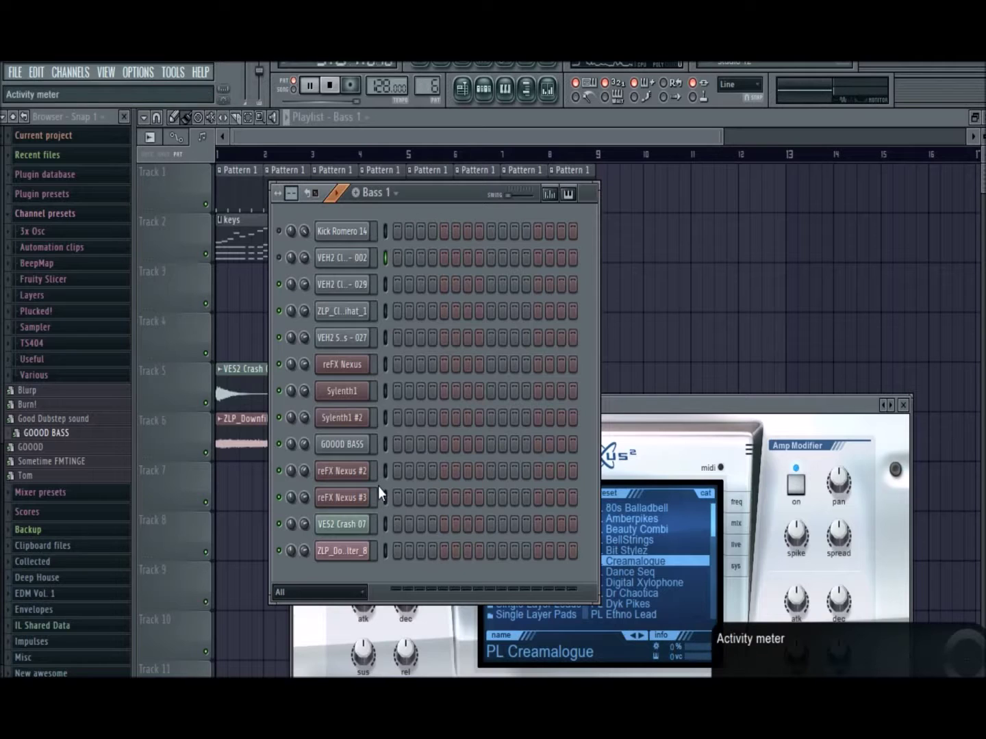
pyautogui.click(382, 444)
pyautogui.hotkey('ctrl', 'v')
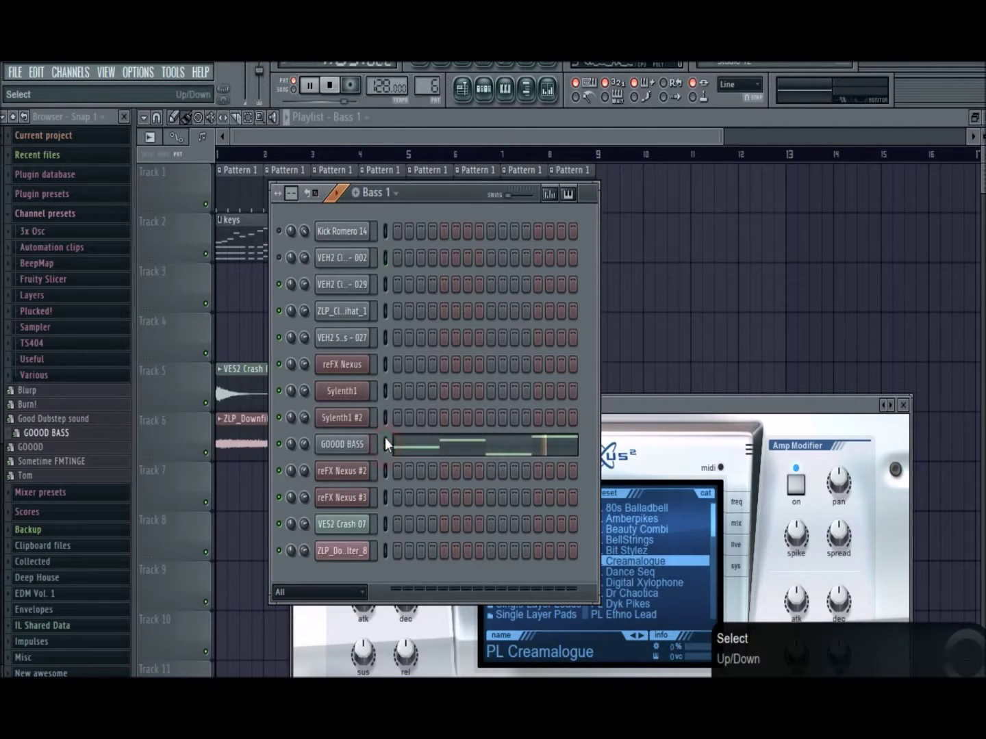
# Step: Create a pattern named Bass 2 and paste the bass notes into its reFX Nexus #2 channel
pyautogui.click(355, 193)
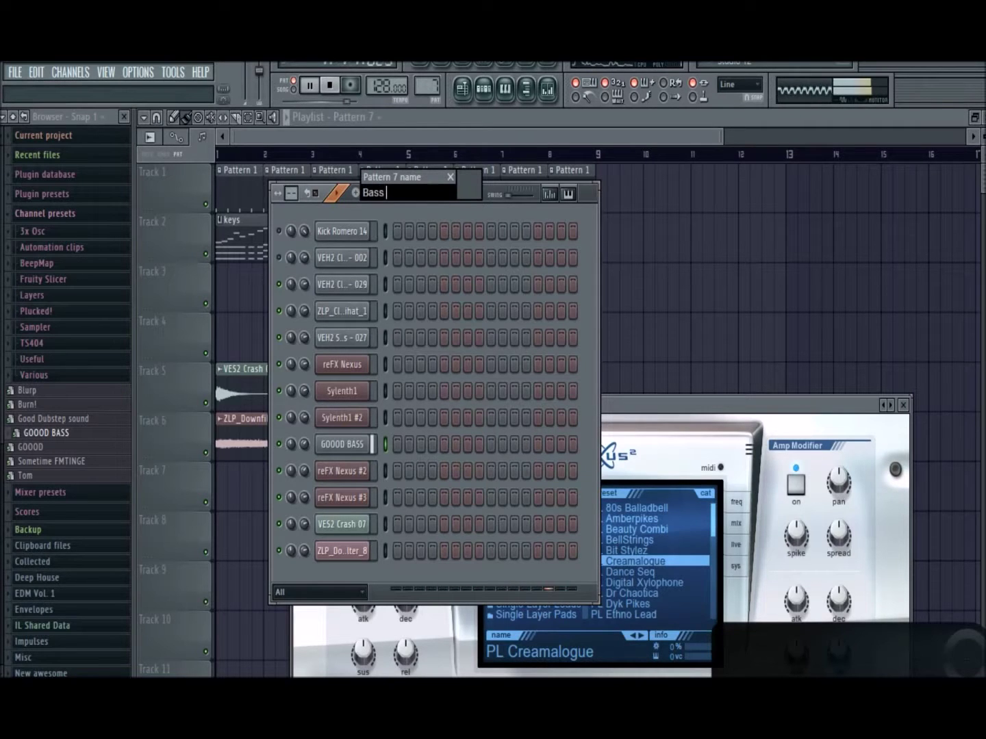
pyautogui.write('Bass 2')
pyautogui.press('Return')
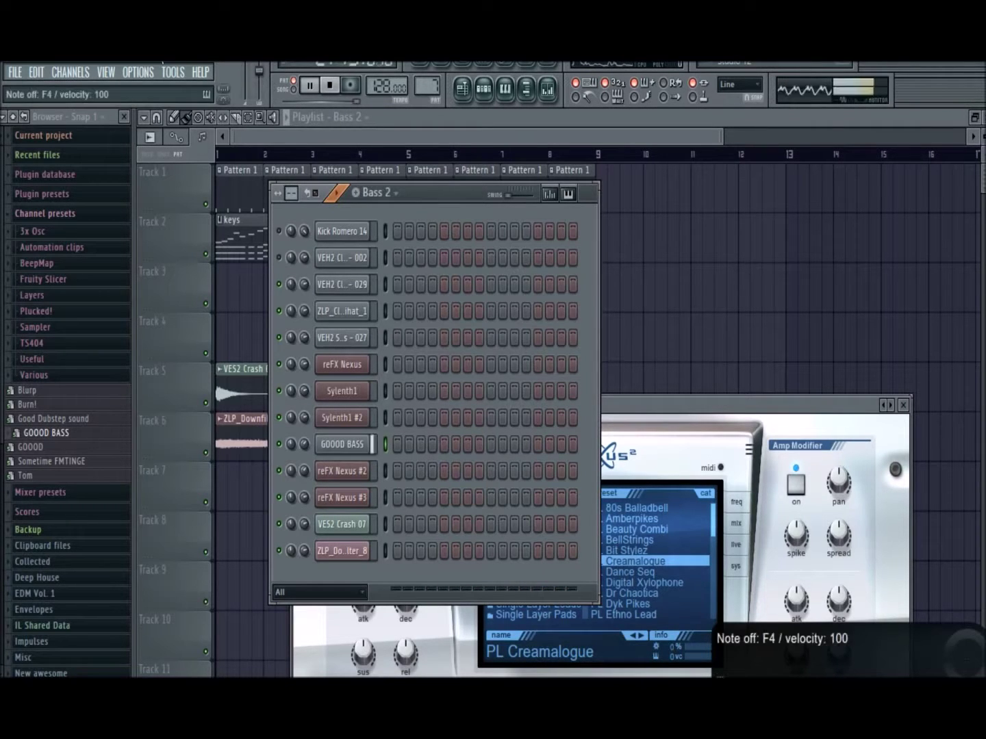
pyautogui.hotkey('ctrl', 'v')
# Step: Open the reFX Nexus #2 notes in the piano roll and shorten all of them to about half a beat each
pyautogui.click(397, 473)
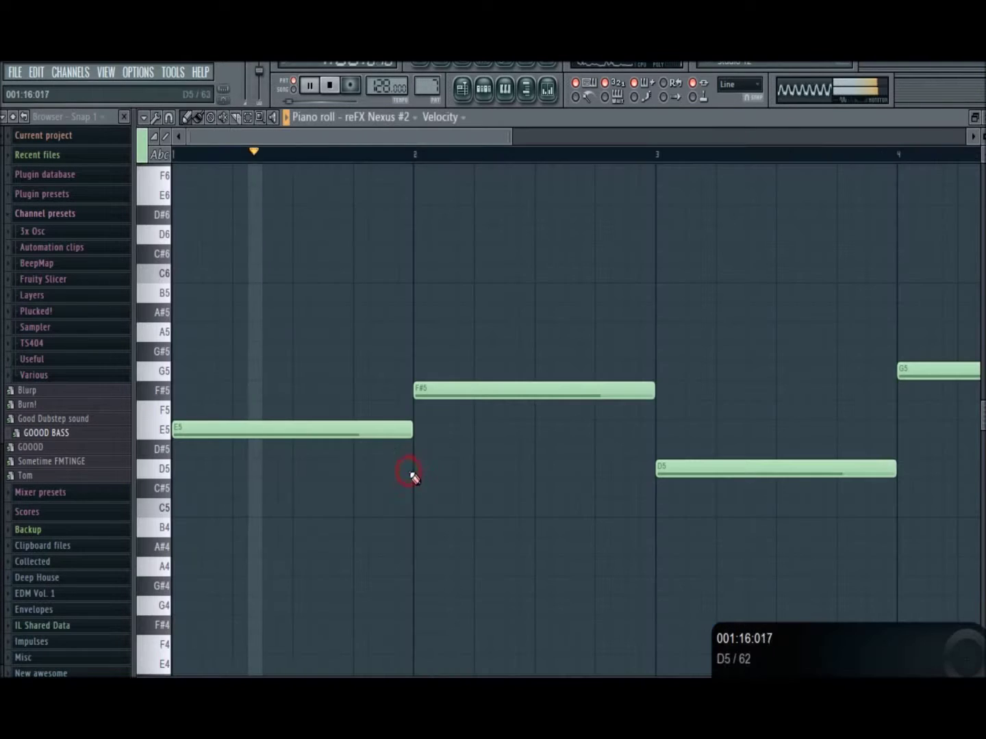
pyautogui.hotkey('ctrl', 'a')
pyautogui.moveTo(410, 428); pyautogui.dragTo(120, 451)
pyautogui.press('space')
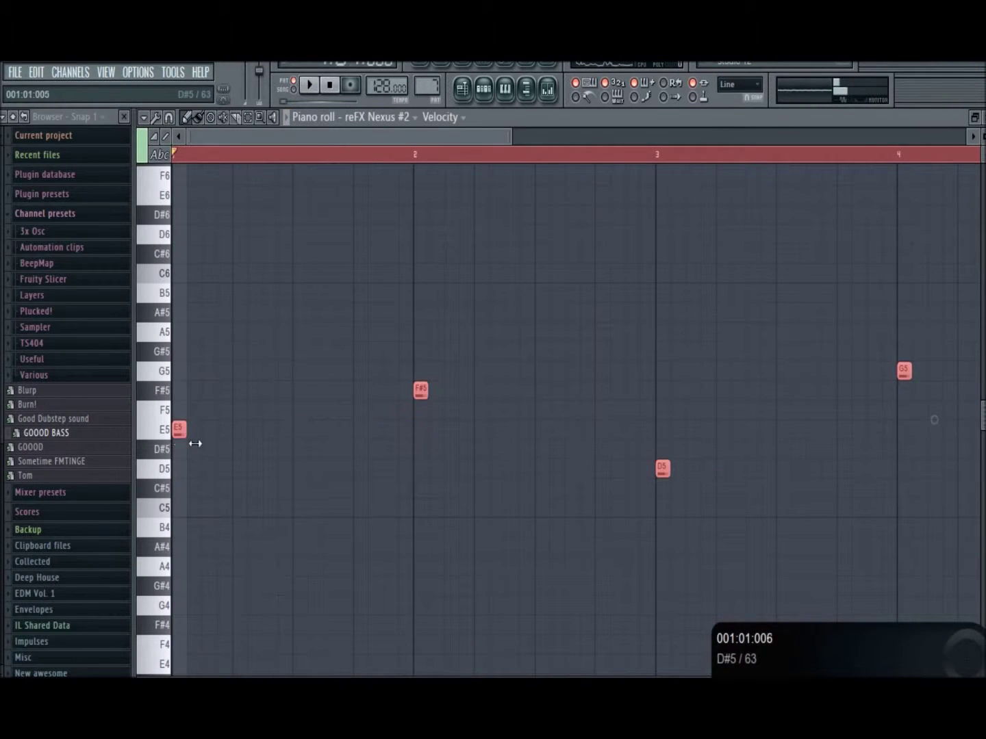
pyautogui.moveTo(195, 444); pyautogui.dragTo(208, 437)
# Step: Duplicate the short bass notes into seven hits per bar, with gaps before the last two, and play the pattern
pyautogui.moveTo(192, 430); pyautogui.dragTo(278, 433)
pyautogui.moveTo(276, 433); pyautogui.dragTo(396, 433)
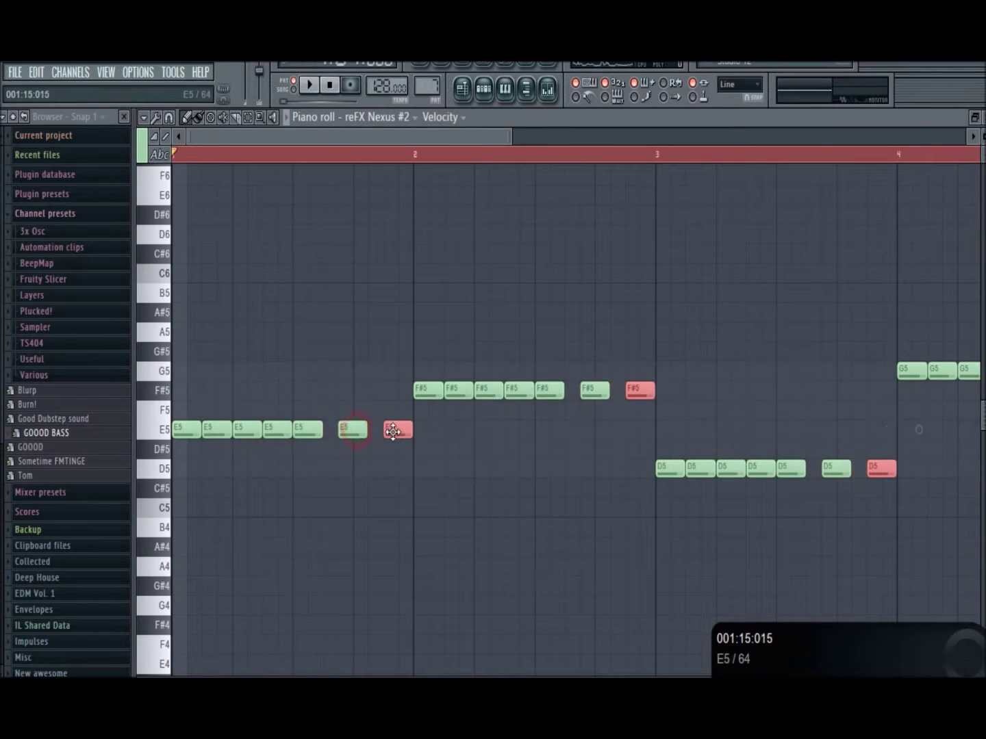
pyautogui.keyDown('ctrl'); pyautogui.click(385, 453); pyautogui.keyUp('ctrl')
pyautogui.press('space')
# Step: Bring up the channel rack and go through the Lead and Pluck patterns to check their channels
pyautogui.click(483, 90)
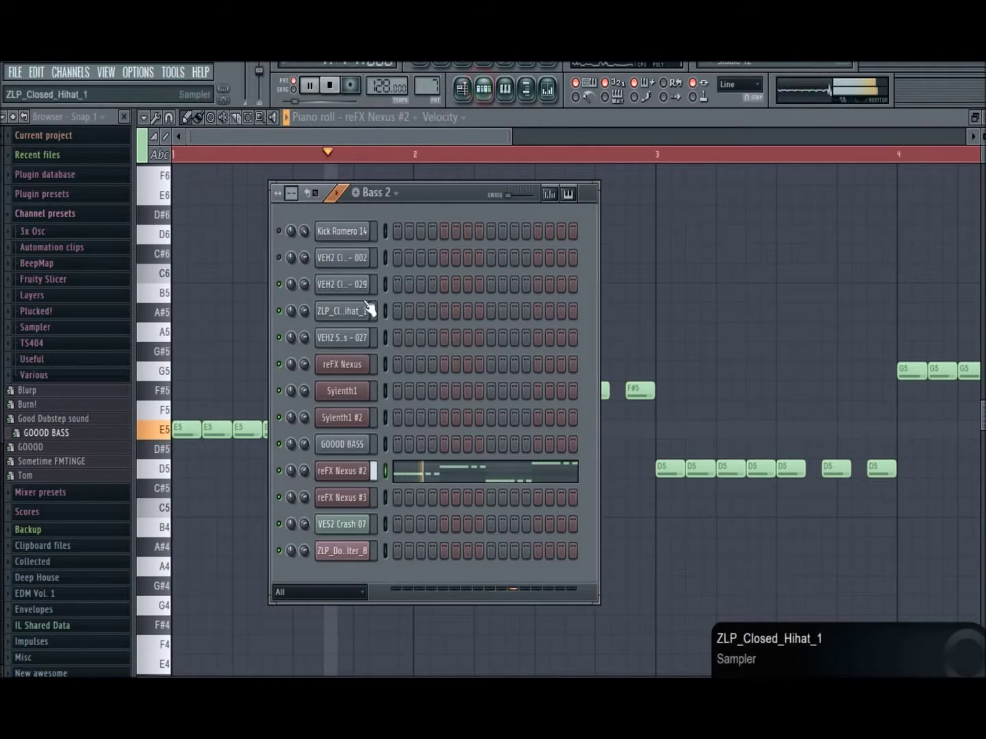
pyautogui.click(401, 198)
pyautogui.click(390, 281)
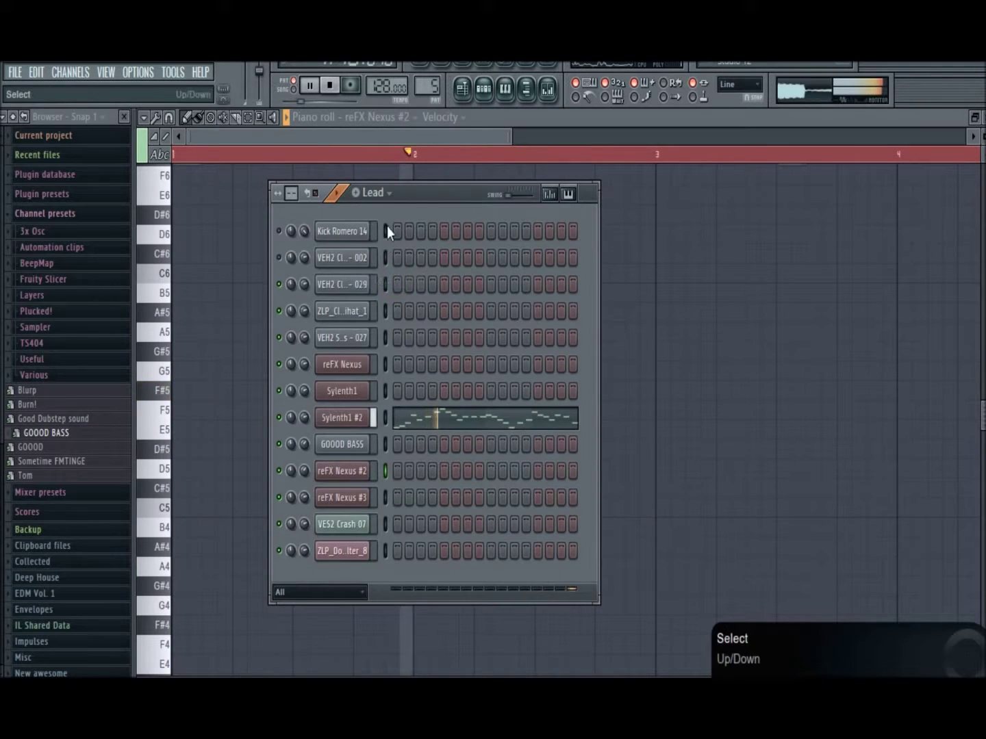
pyautogui.click(376, 192)
pyautogui.click(402, 262)
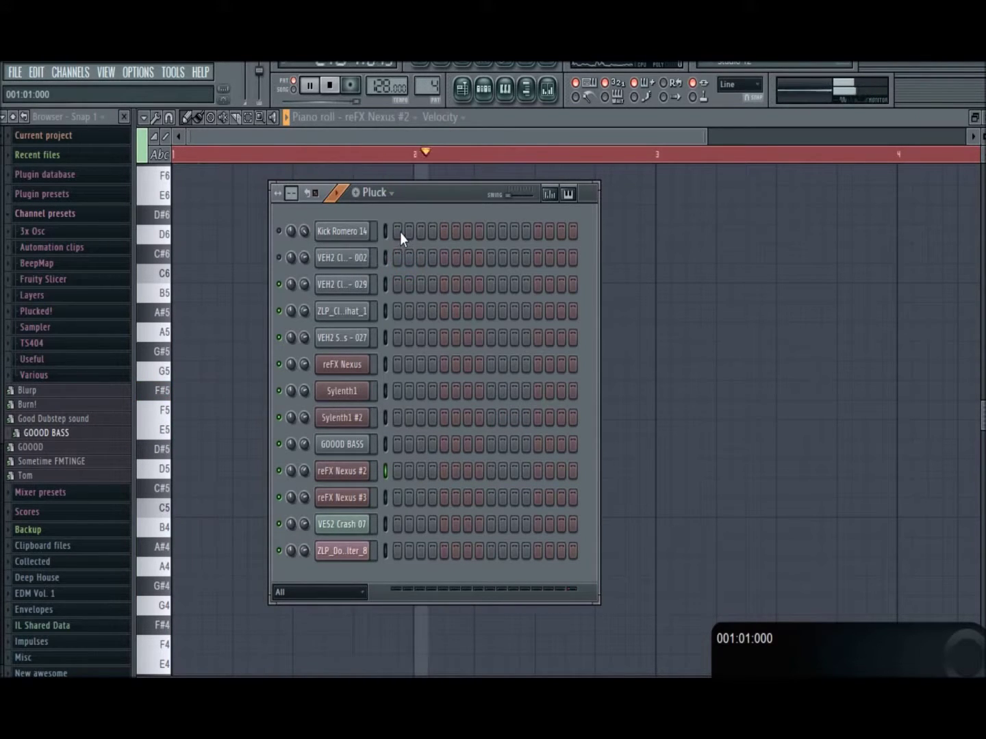
pyautogui.click(384, 178)
pyautogui.rightClick(391, 178)
pyautogui.click(484, 89)
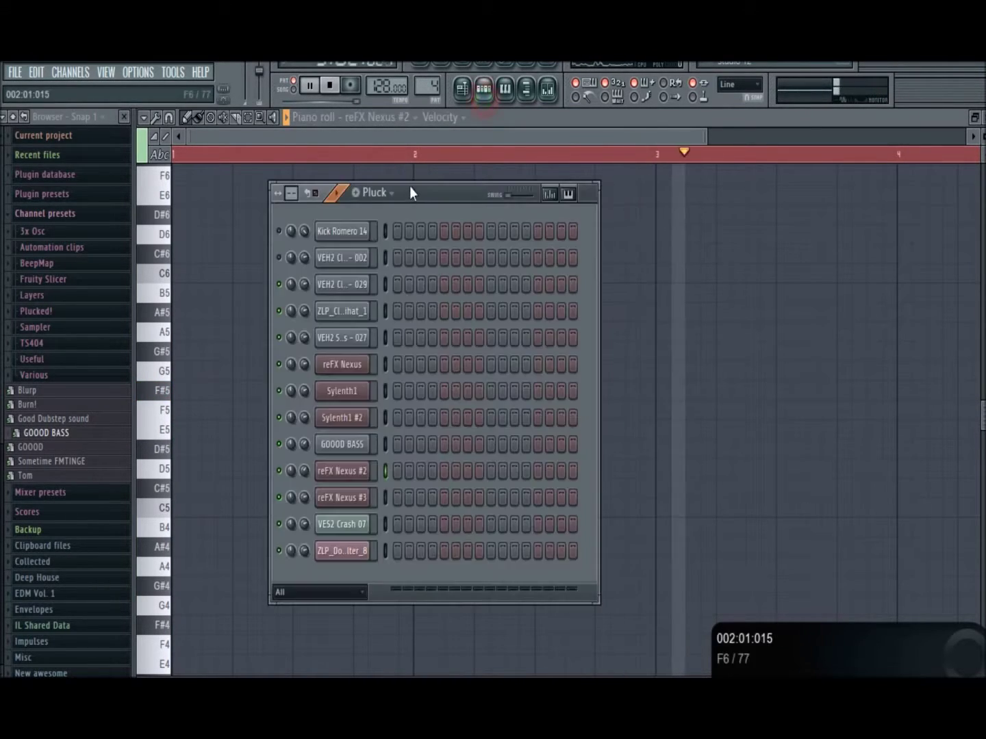
# Step: Copy Main Lead's Sylenth1 chord notes into the reFX Nexus #3 channel of the Pluck pattern and show only unsorted channels
pyautogui.click(403, 193)
pyautogui.click(393, 248)
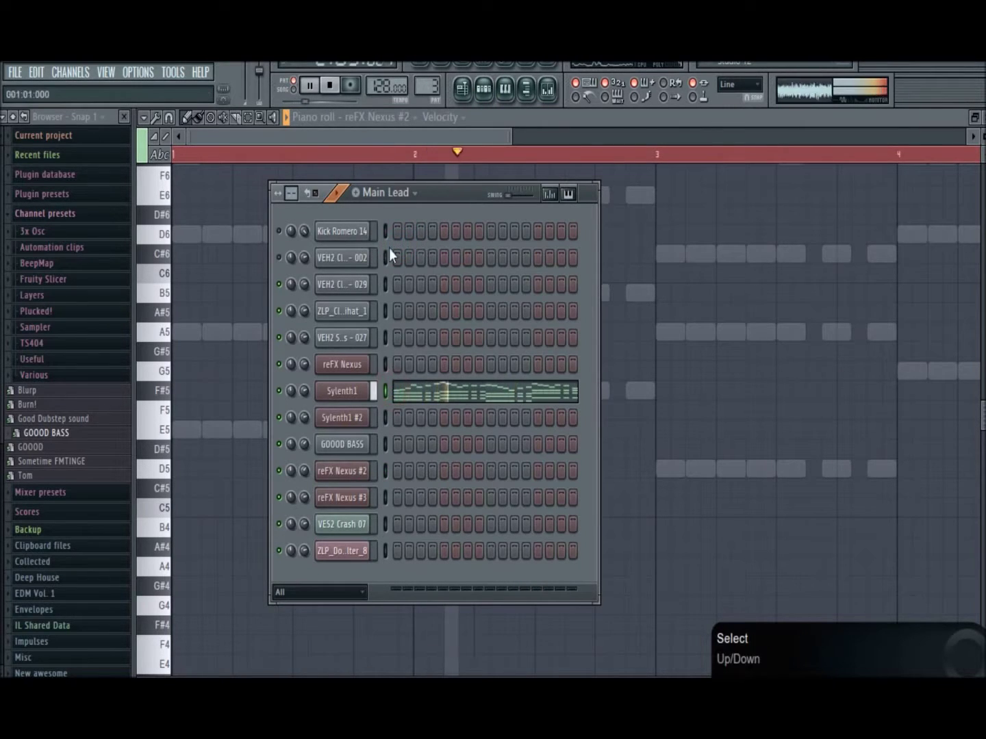
pyautogui.click(387, 192)
pyautogui.click(399, 262)
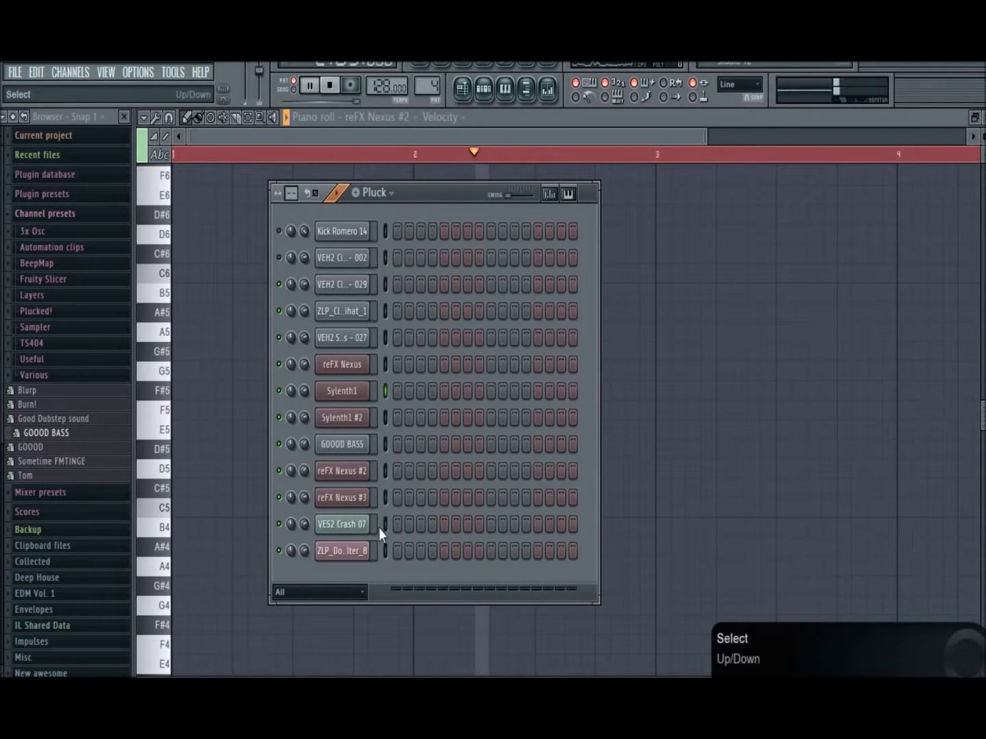
pyautogui.click(332, 587)
pyautogui.click(293, 649)
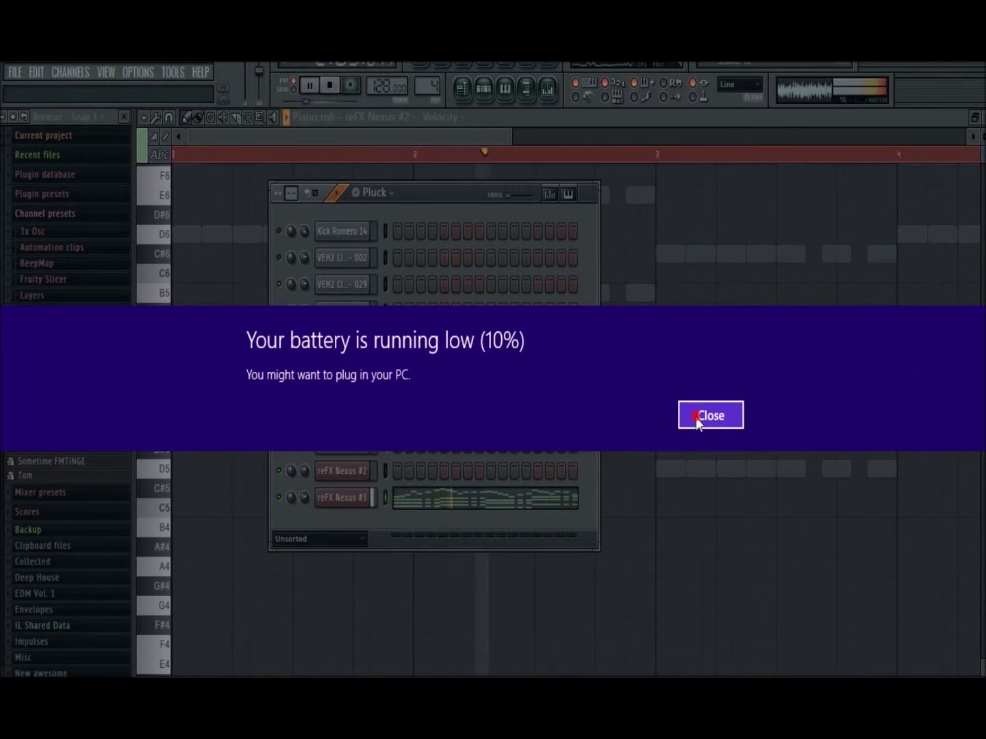
# Step: Dismiss the low-battery warning, return to the channel rack and restart playback of the Pluck pattern
pyautogui.click(710, 416)
pyautogui.click(120, 678)
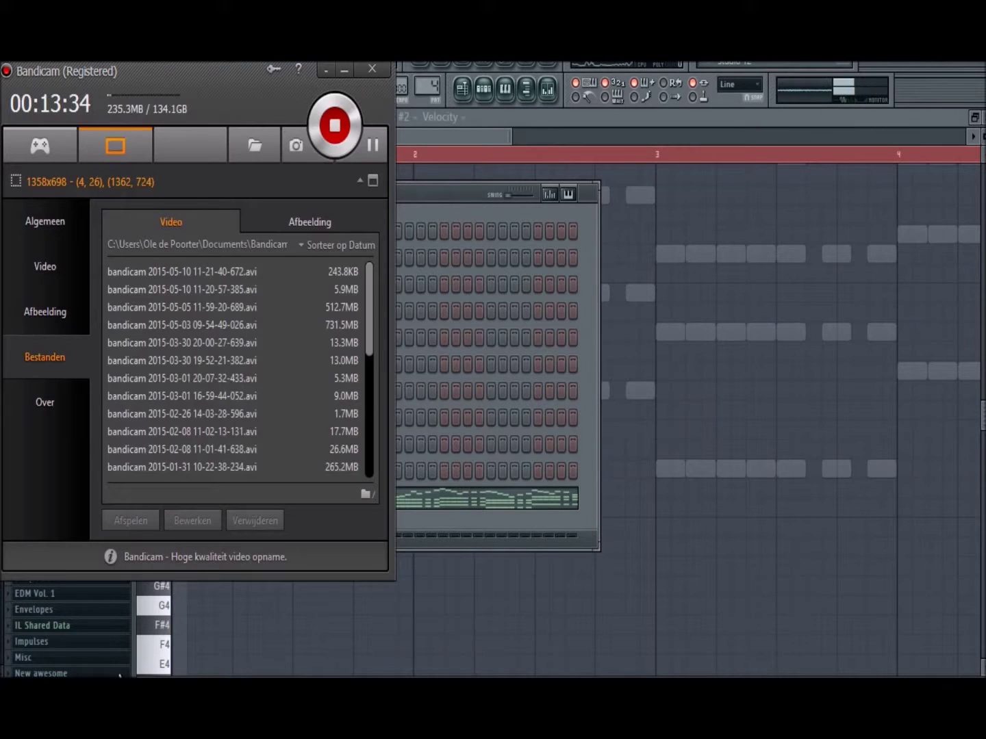
pyautogui.click(446, 197)
pyautogui.press('n')
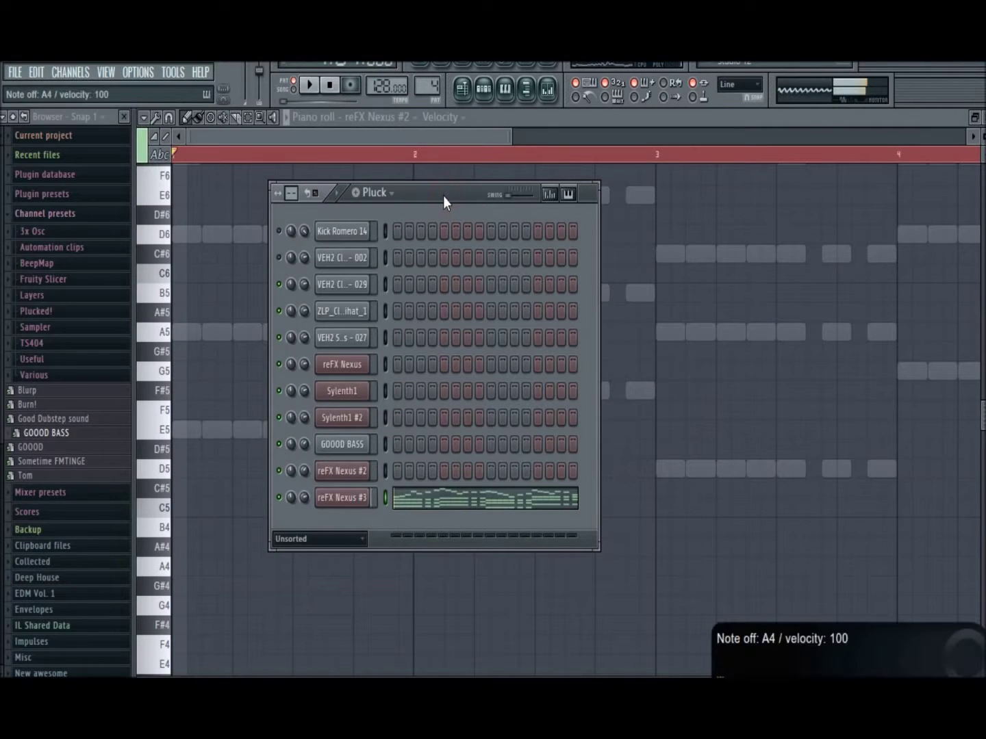
pyautogui.press('space')
# Step: Open the reFX Nexus #3 plugin, move its window fully into view and load the PL Beauty Combi preset
pyautogui.click(355, 498)
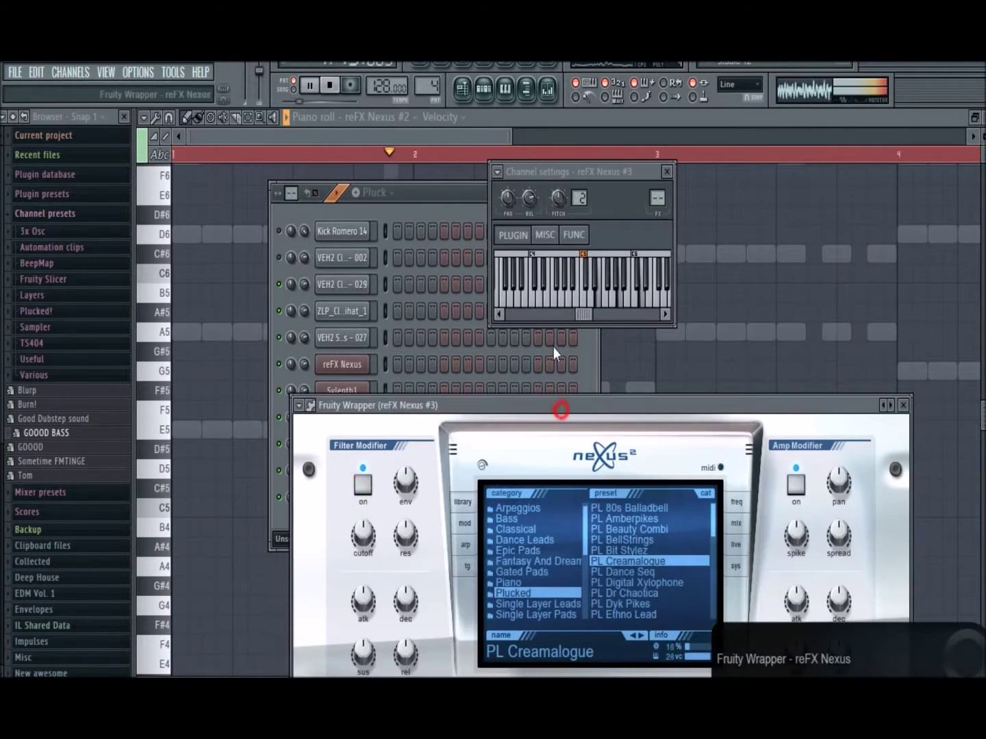
pyautogui.moveTo(560, 407); pyautogui.dragTo(561, 207)
pyautogui.click(658, 333)
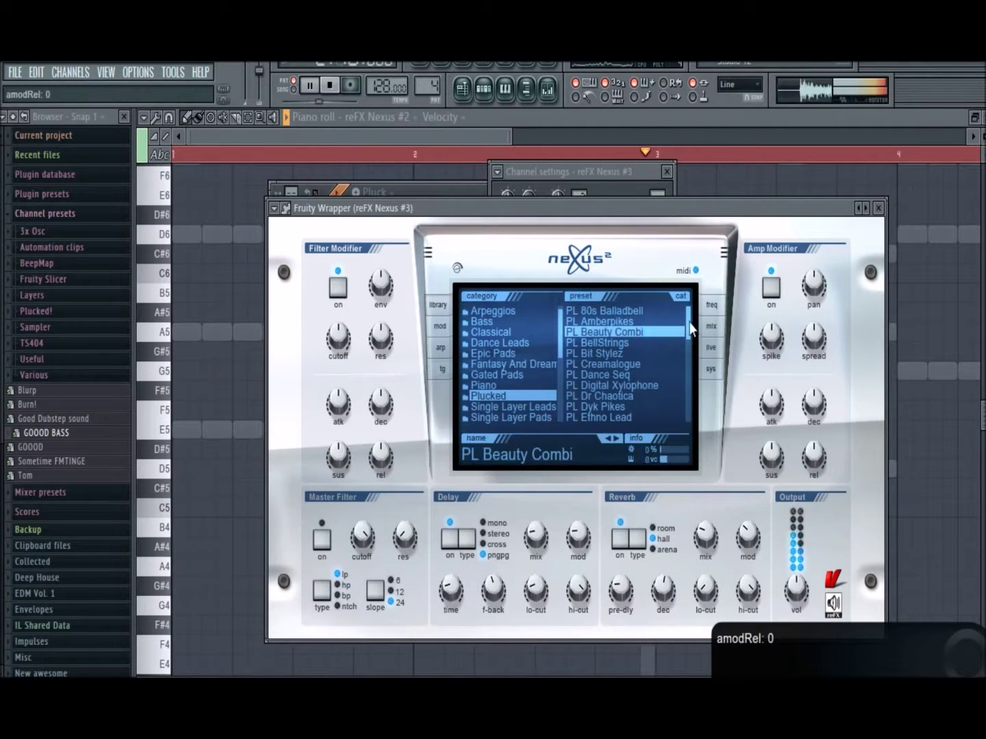
# Step: Try PL Beauty Combi with the master filter enabled and its cutoff turned down
pyautogui.click(683, 330)
pyautogui.click(324, 536)
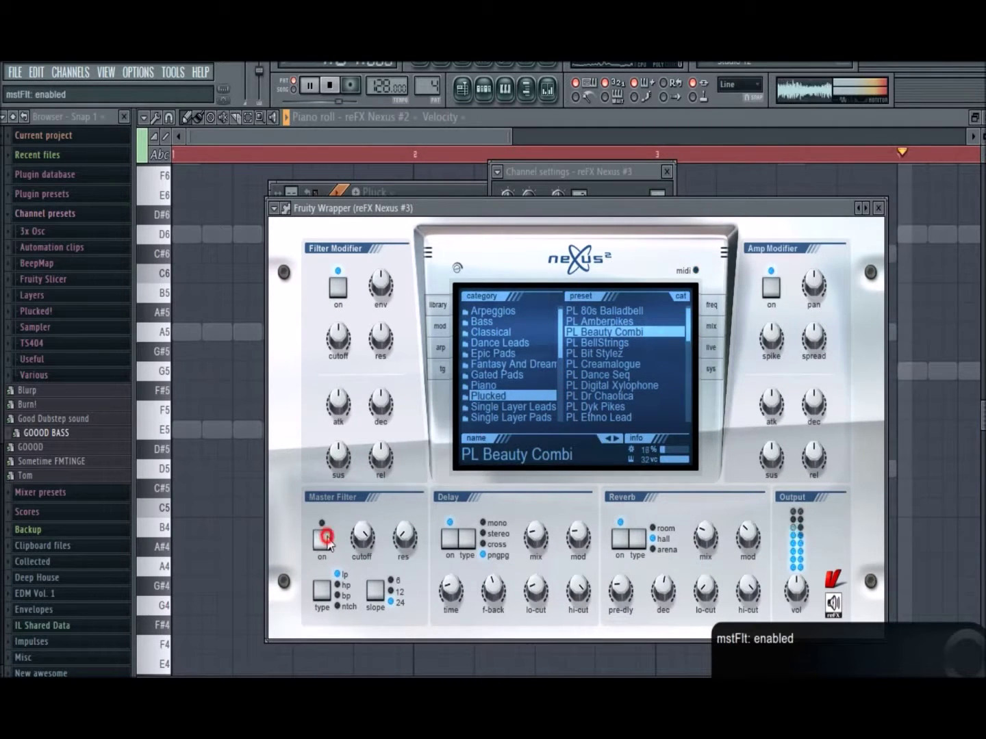
pyautogui.moveTo(360, 533); pyautogui.dragTo(341, 614)
# Step: Load the PL Amberpikes preset, enable its master filter and turn the filter cutoff down
pyautogui.click(618, 321)
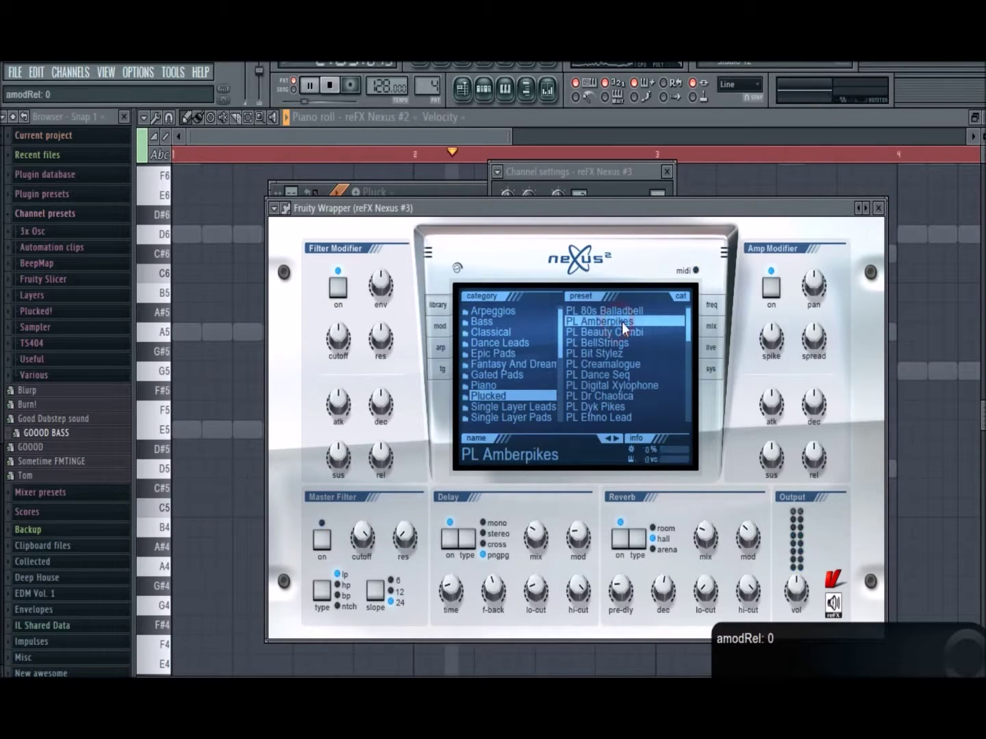
pyautogui.click(323, 539)
pyautogui.click(354, 536)
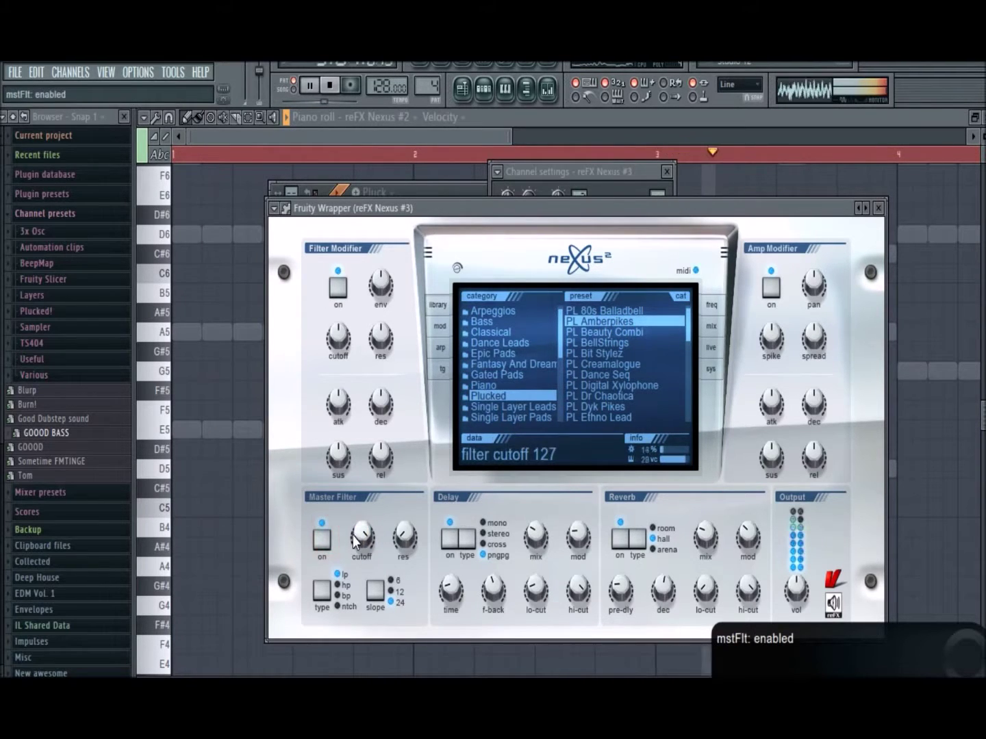
pyautogui.moveTo(352, 555); pyautogui.dragTo(346, 620)
# Step: Create an automation clip in the playlist for the last tweaked parameter, reFX Nexus #3's master filter cutoff
pyautogui.click(463, 90)
pyautogui.click(173, 72)
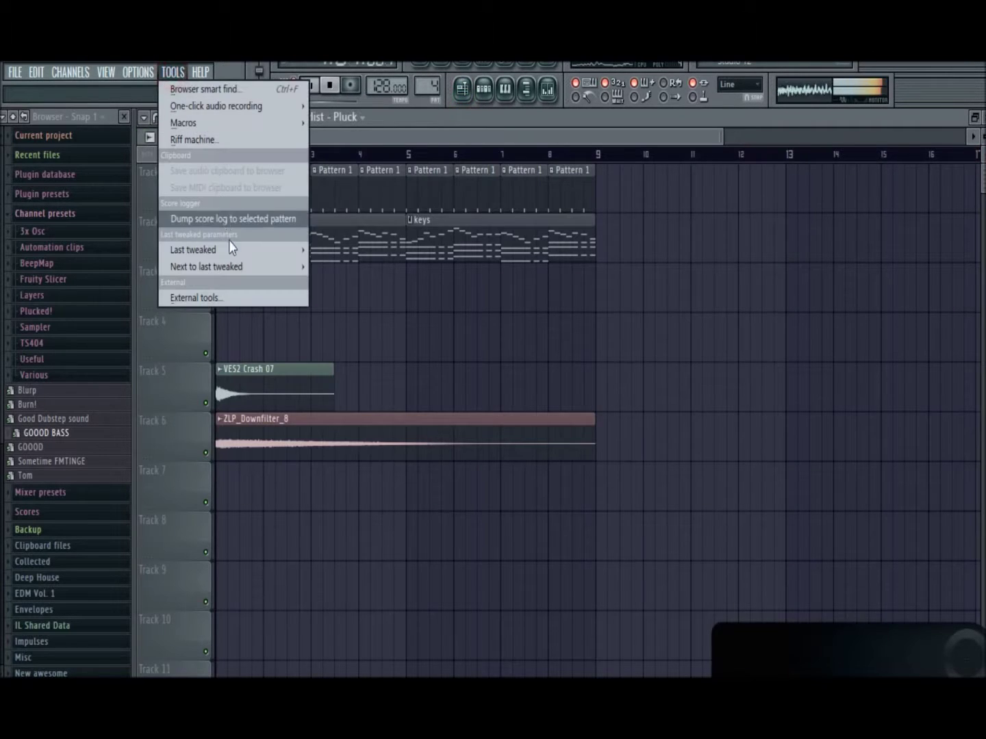
pyautogui.moveTo(229, 250)
pyautogui.click(350, 336)
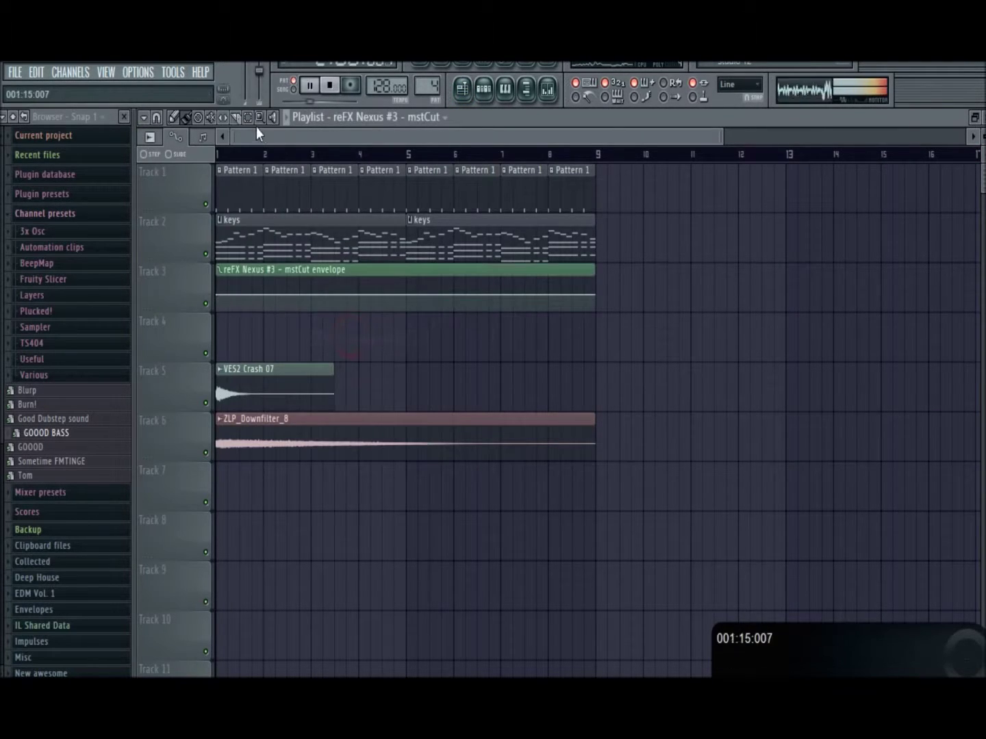
# Step: Delete both keys clips from Track 2 and lower the start point of the mstCut envelope to its minimum
pyautogui.rightClick(253, 233)
pyautogui.rightClick(440, 240)
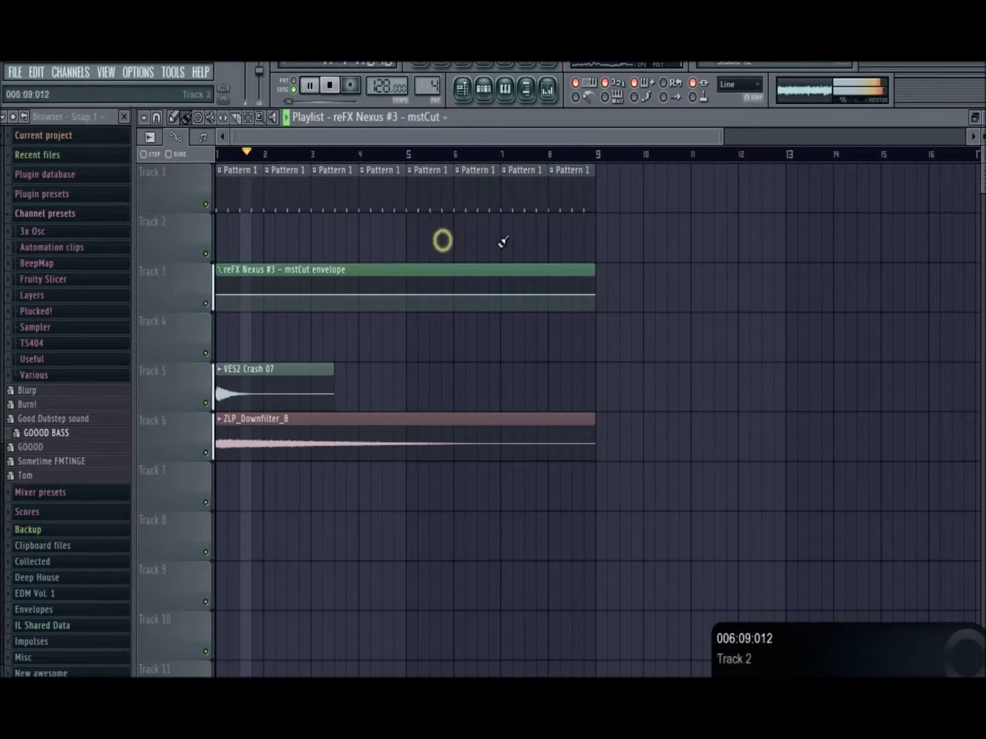
pyautogui.press('space')
pyautogui.moveTo(216, 295); pyautogui.dragTo(216, 312)
# Step: Place two four-bar Pluck clips on Track 2 across bars 1 to 8 and start playback
pyautogui.click(385, 117)
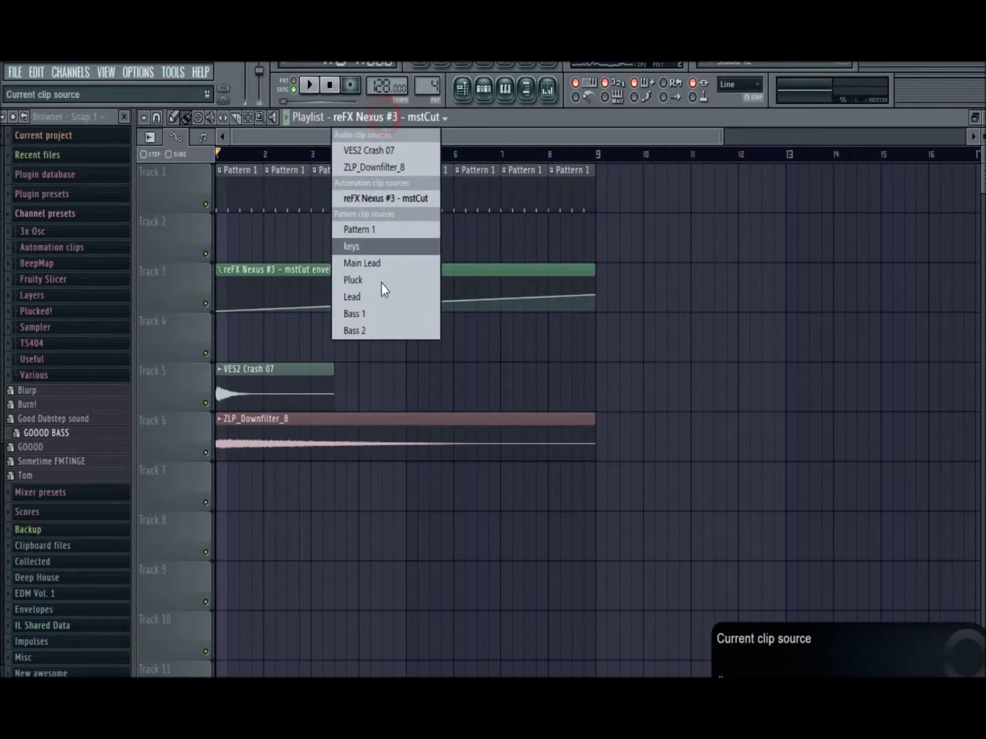
pyautogui.click(349, 264)
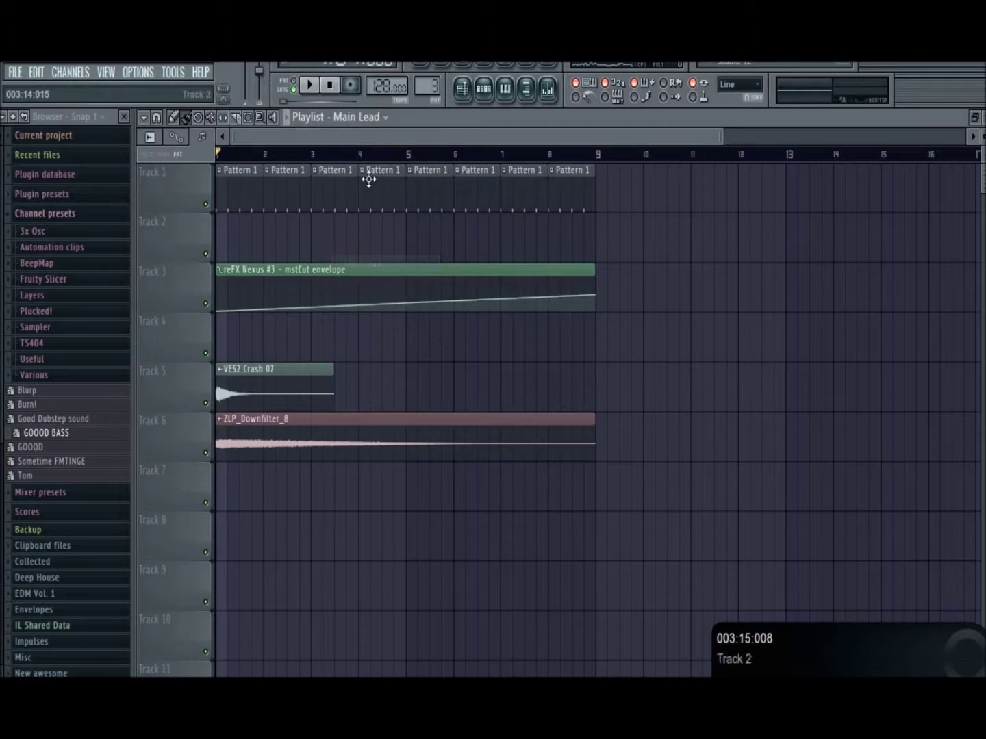
pyautogui.click(367, 120)
pyautogui.click(364, 279)
pyautogui.moveTo(224, 244); pyautogui.dragTo(418, 244)
pyautogui.press('space')
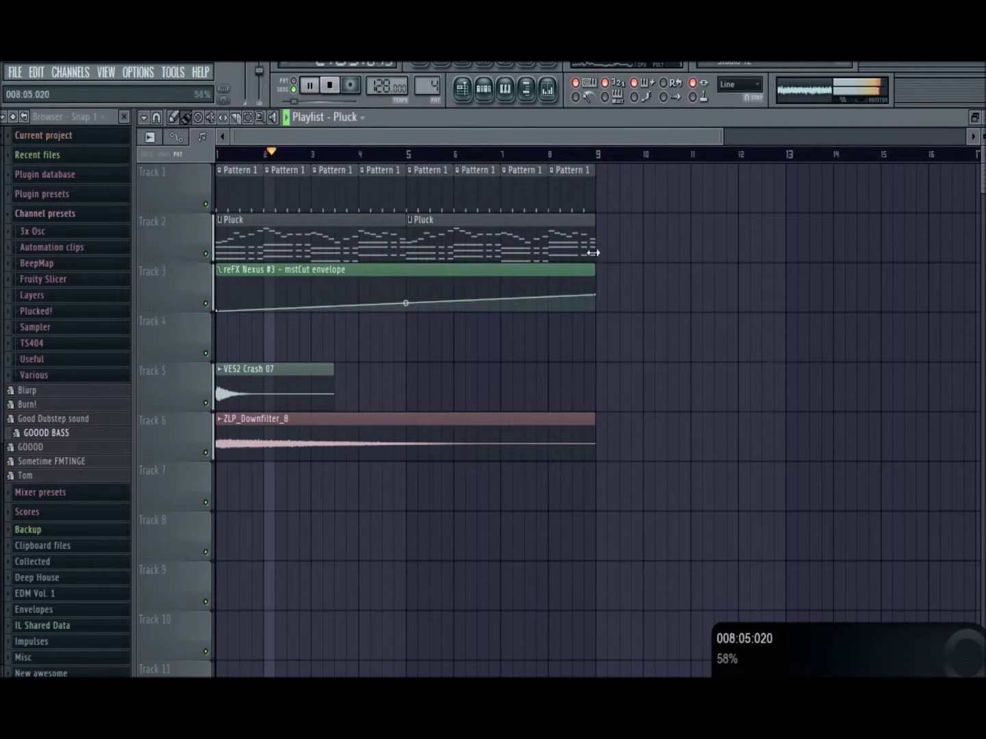
# Step: Bring up the channel rack during playback to check the Pluck pattern's channels, and return to the playlist
pyautogui.moveTo(719, 133); pyautogui.dragTo(776, 137)
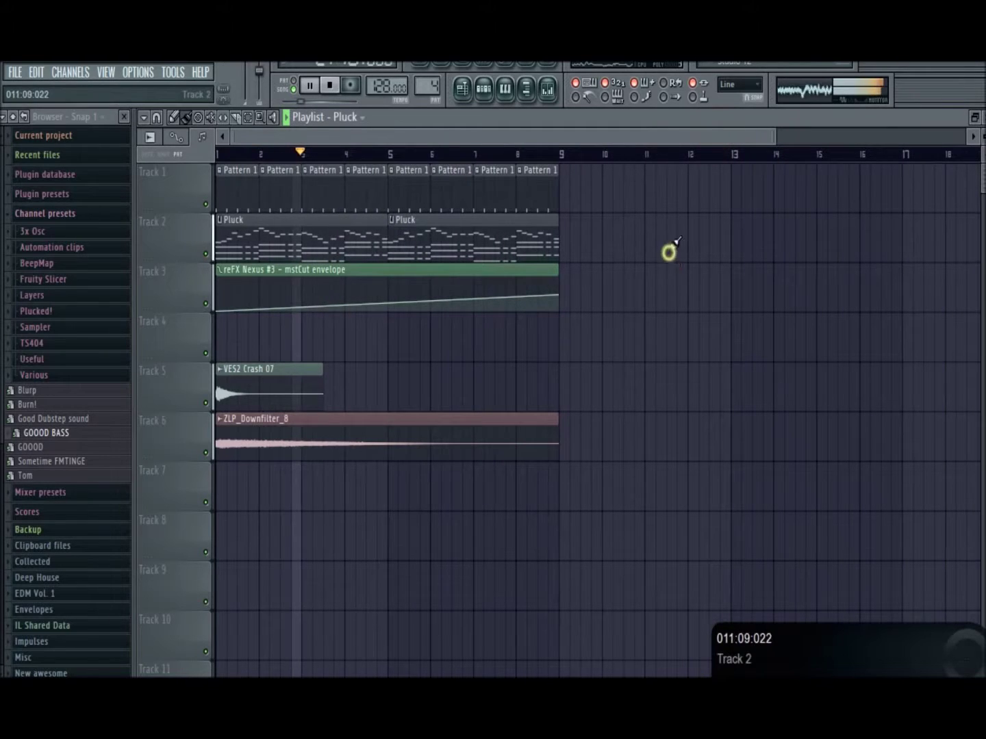
pyautogui.click(484, 87)
pyautogui.rightClick(284, 243)
pyautogui.click(286, 245)
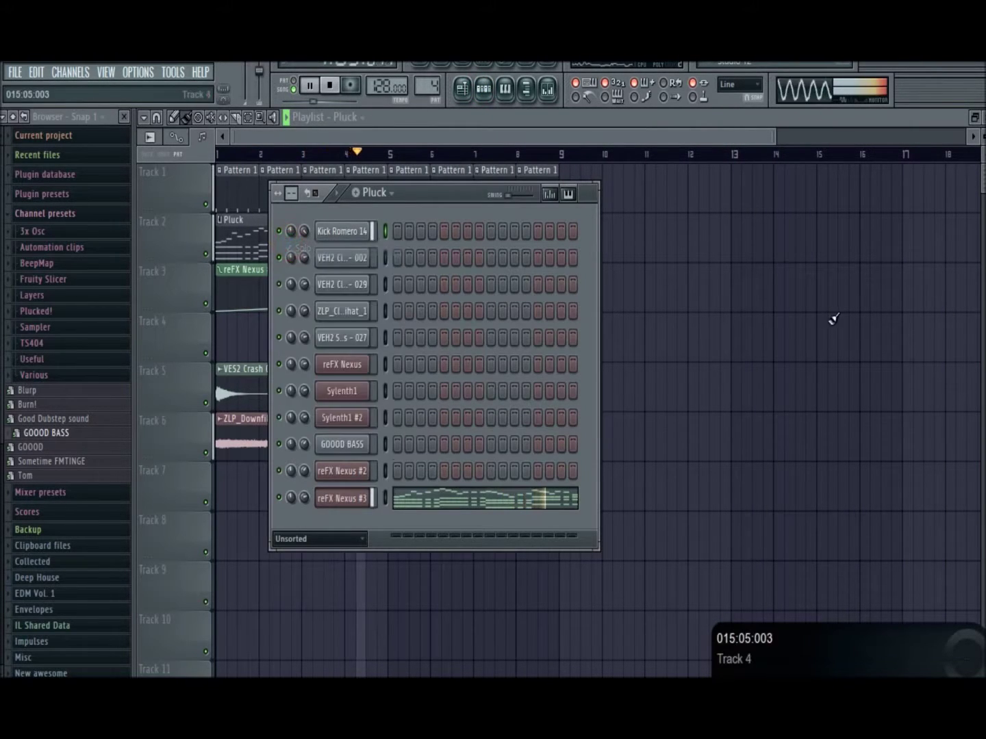
pyautogui.click(825, 320)
pyautogui.click(484, 89)
pyautogui.click(801, 332)
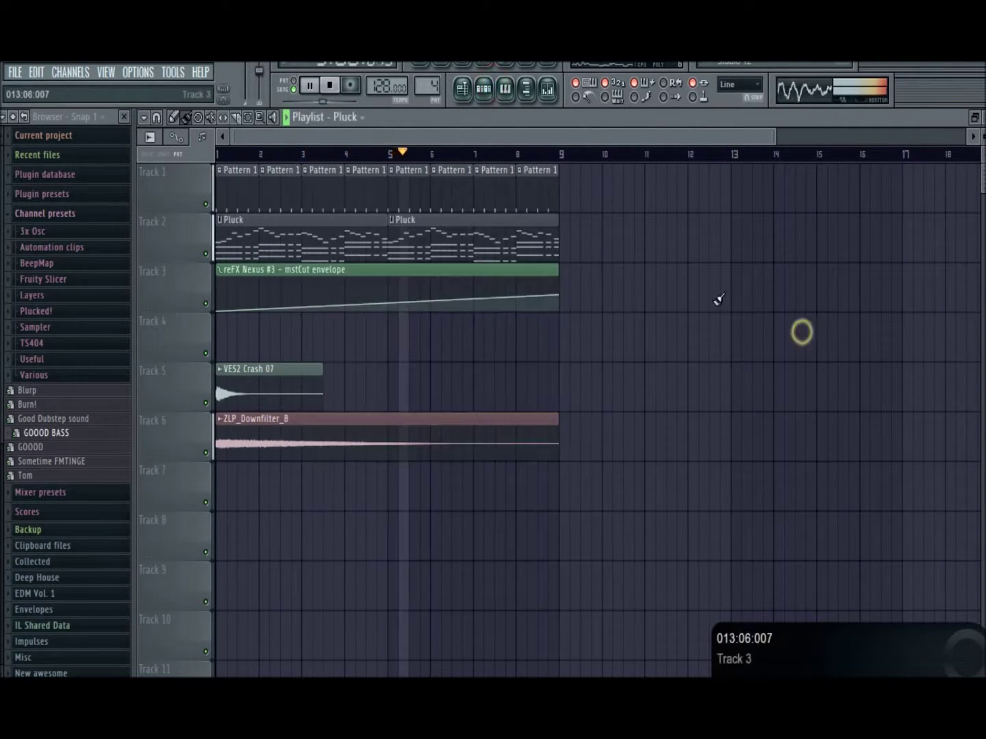
# Step: Replace the two long Pluck clips with eight one-bar Pluck clips across bars 1 to 8 and restart playback
pyautogui.press('space')
pyautogui.moveTo(384, 239); pyautogui.dragTo(220, 238)
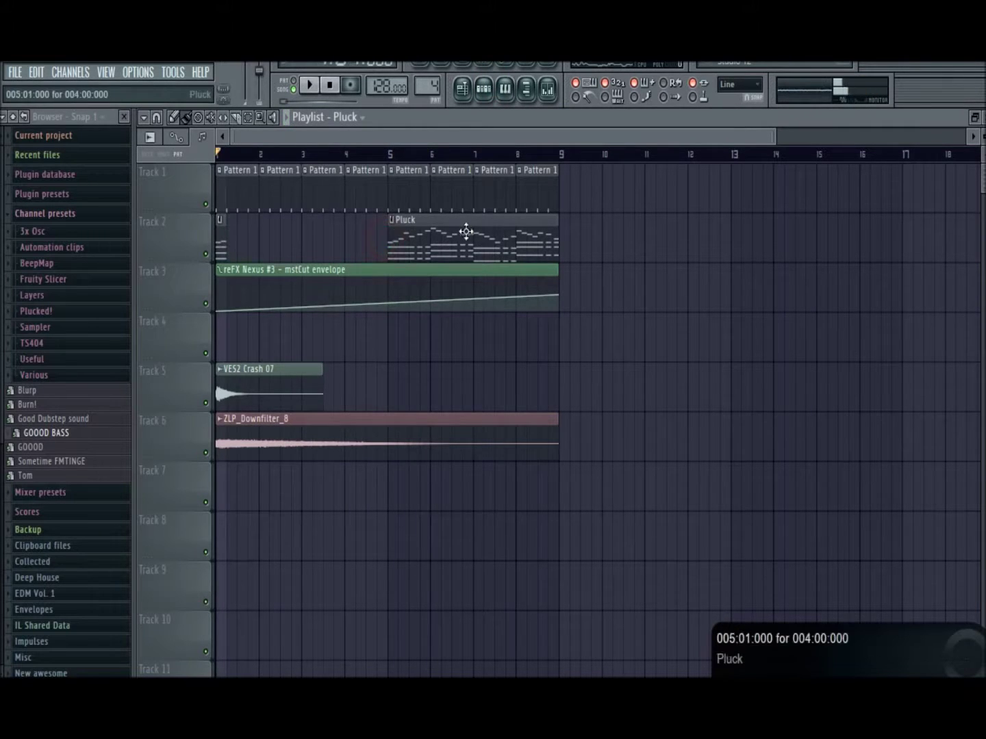
pyautogui.rightClick(465, 233)
pyautogui.moveTo(285, 234); pyautogui.dragTo(562, 224)
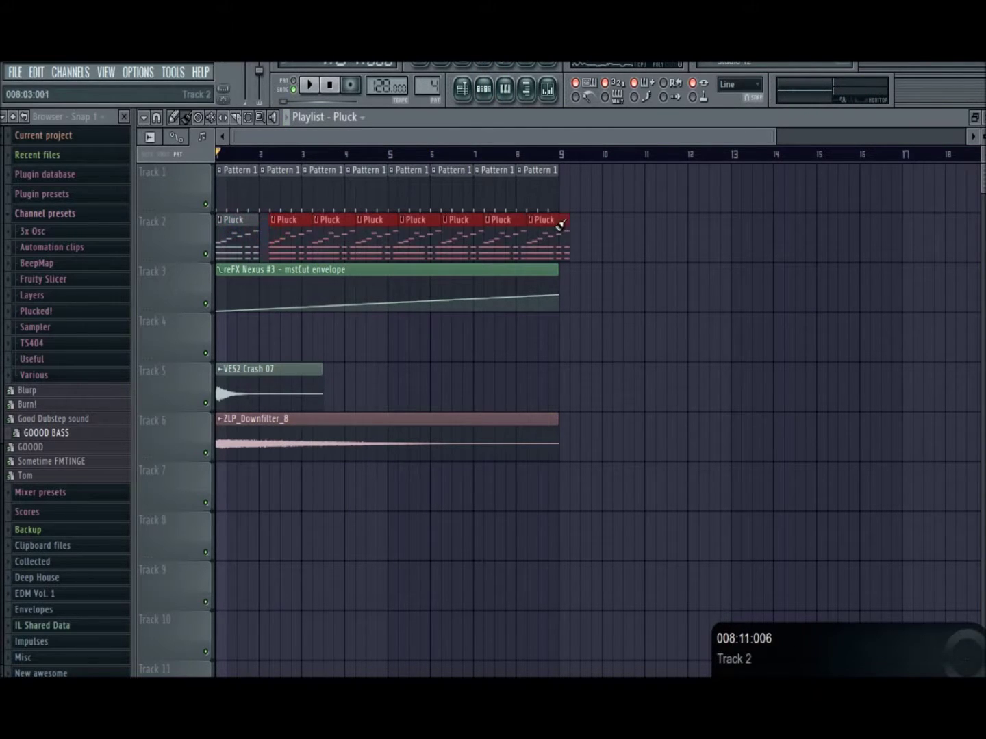
pyautogui.rightClick(589, 234)
pyautogui.press('space')
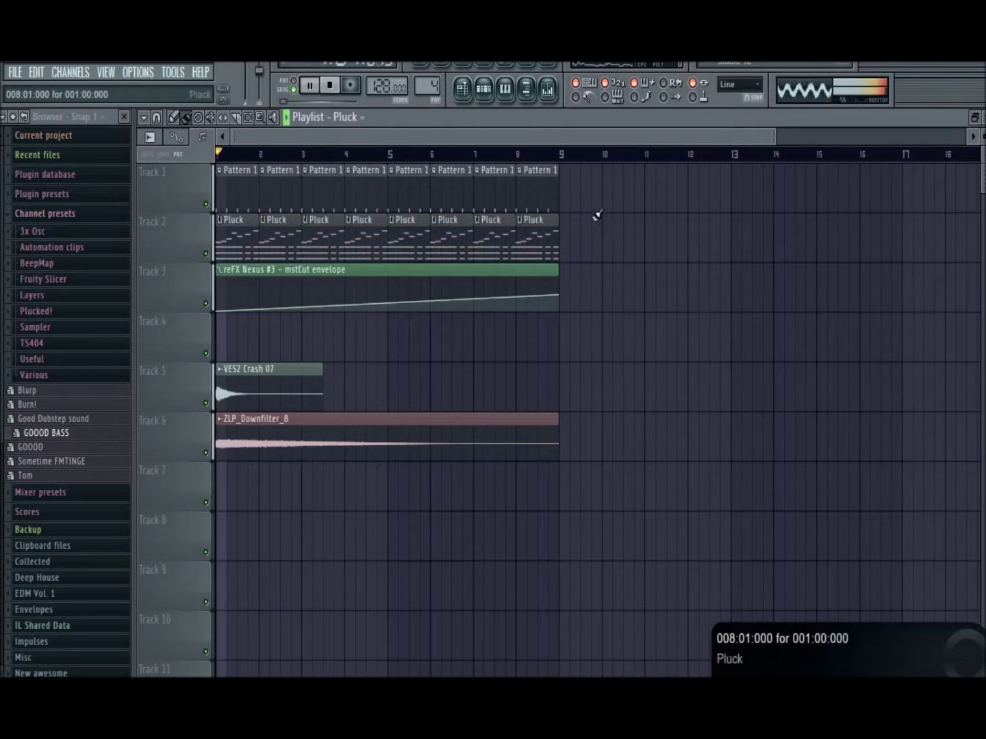
# Step: Lower the mstCut envelope's end point at bar 9 to 37% and readjust the curve's tension
pyautogui.moveTo(388, 305); pyautogui.dragTo(388, 295)
pyautogui.moveTo(558, 295); pyautogui.dragTo(557, 300)
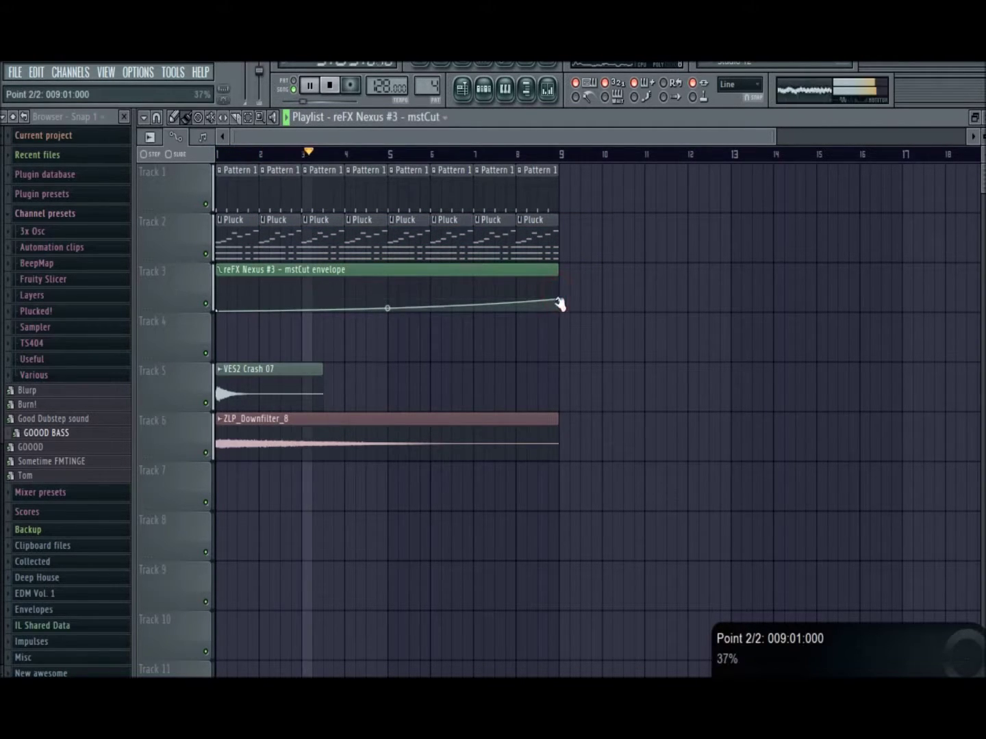
pyautogui.rightClick(388, 309)
pyautogui.moveTo(387, 305); pyautogui.dragTo(388, 303)
# Step: Add two four-bar Pluck clips across bars 9 to 16 and repeat Pattern 1 over the same bars
pyautogui.click(534, 236)
pyautogui.click(568, 231)
pyautogui.moveTo(599, 238); pyautogui.dragTo(902, 243)
pyautogui.click(736, 232)
pyautogui.moveTo(569, 184); pyautogui.dragTo(893, 191)
# Step: Move all clips below Track 1 down three tracks and copy the VES2 Crash 07 clip to bar 9
pyautogui.moveTo(810, 237); pyautogui.dragTo(204, 436)
pyautogui.moveTo(243, 433); pyautogui.dragTo(236, 592)
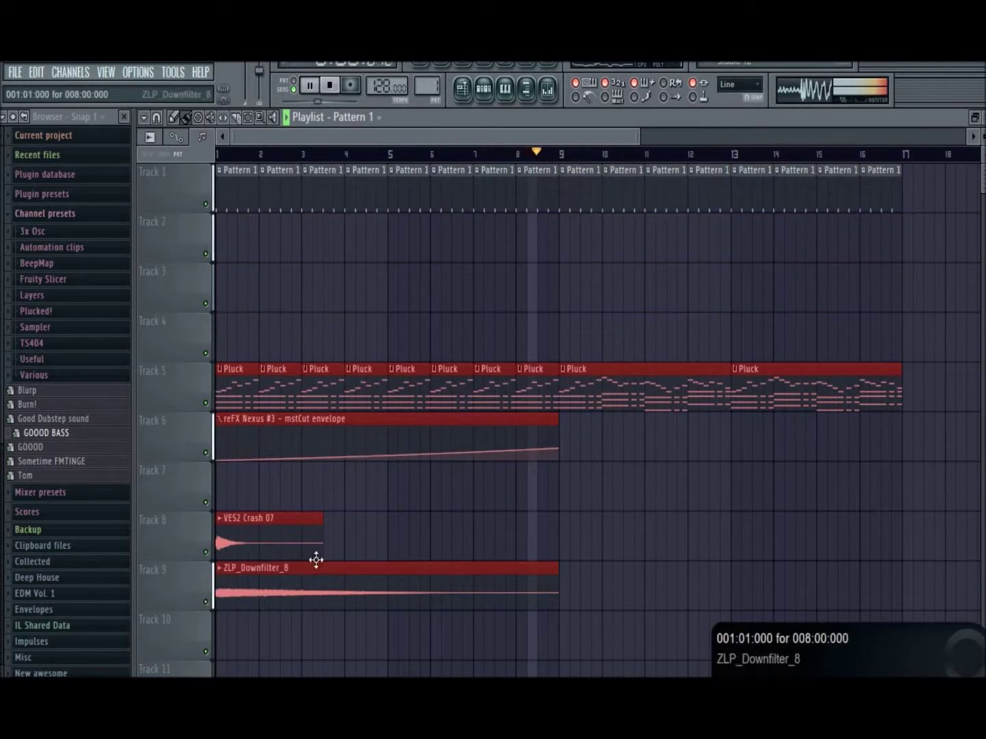
pyautogui.keyDown('ctrl'); pyautogui.click(406, 513); pyautogui.keyUp('ctrl')
pyautogui.moveTo(281, 515); pyautogui.dragTo(623, 514)
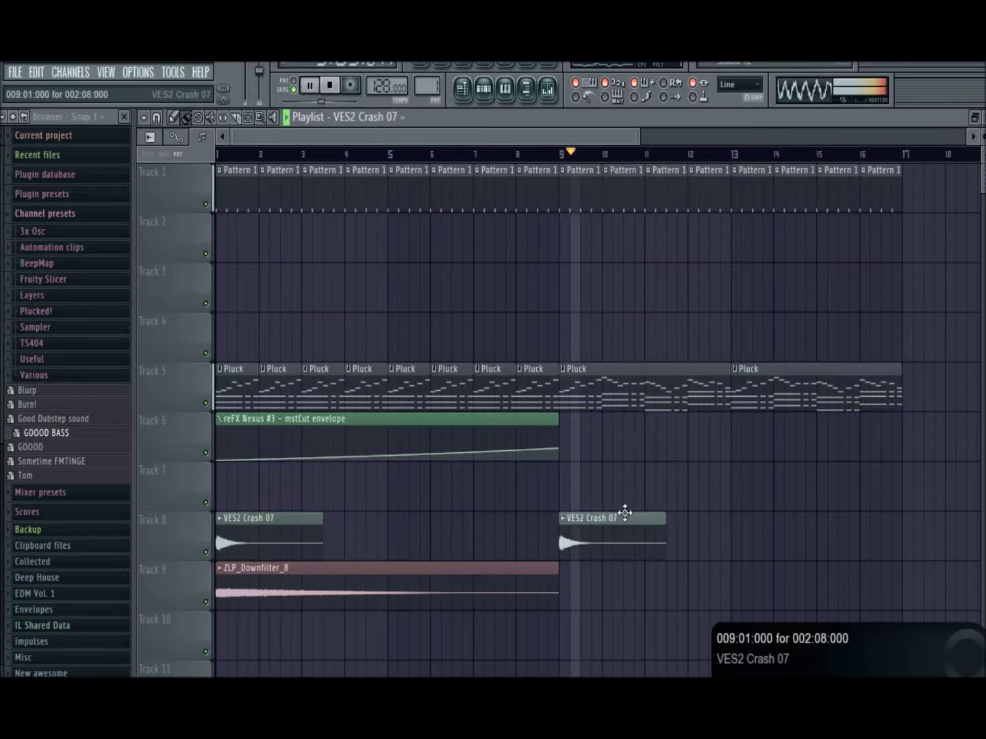
# Step: Select Pattern 1 in the channel rack and rename it Kicks
pyautogui.click(378, 115)
pyautogui.click(484, 89)
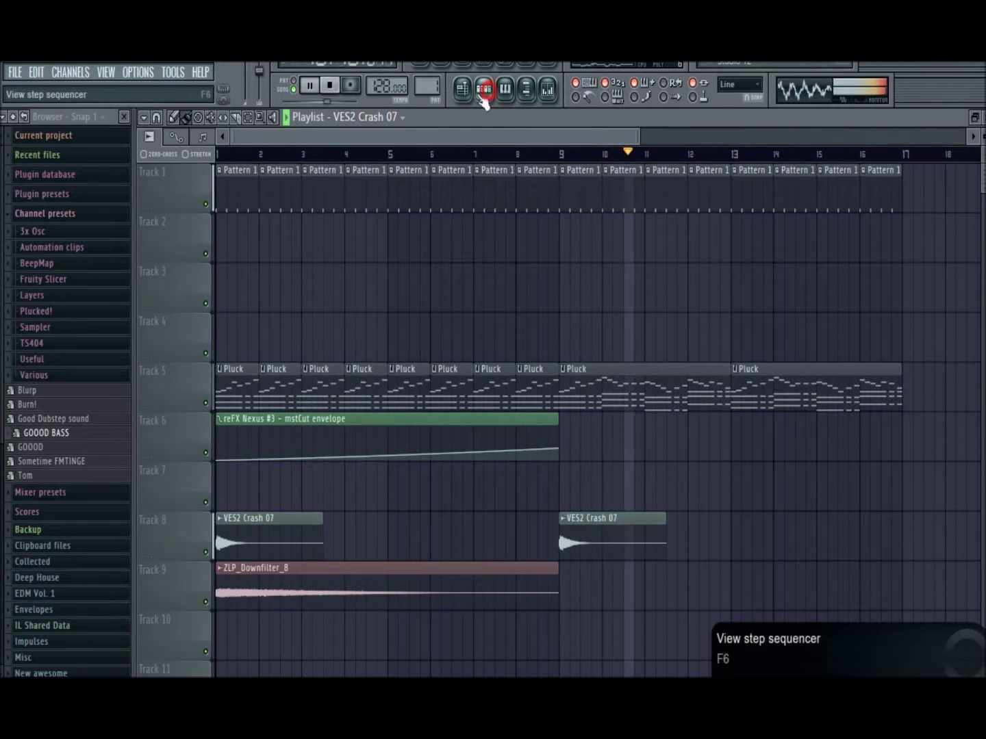
pyautogui.click(371, 198)
pyautogui.click(385, 150)
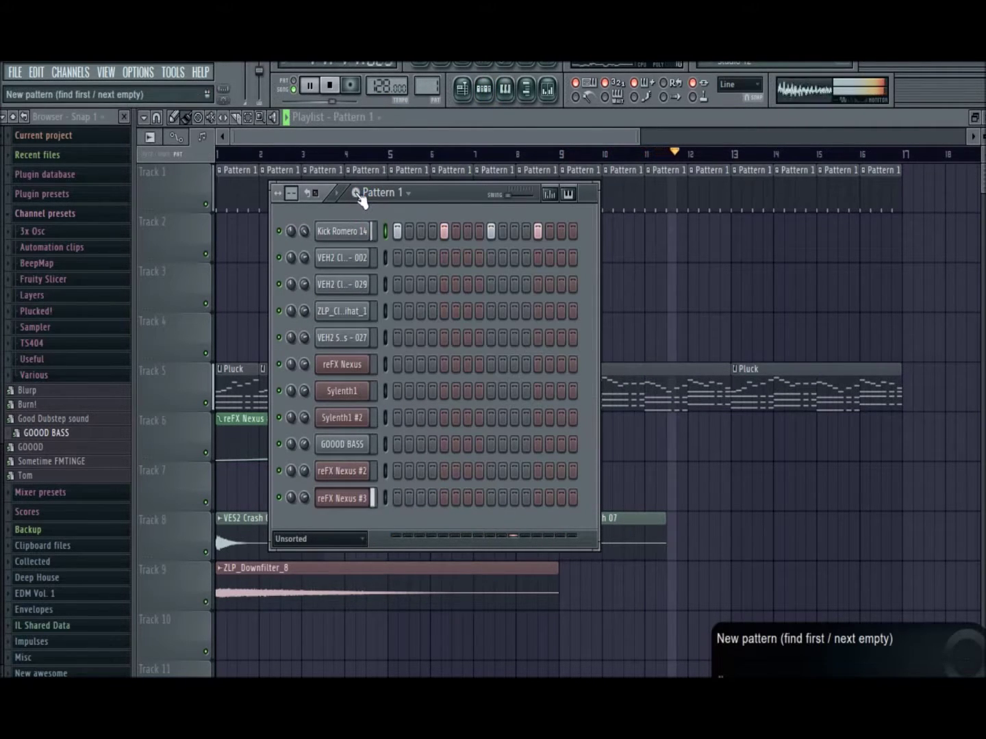
pyautogui.click(360, 195)
pyautogui.write('Kick')
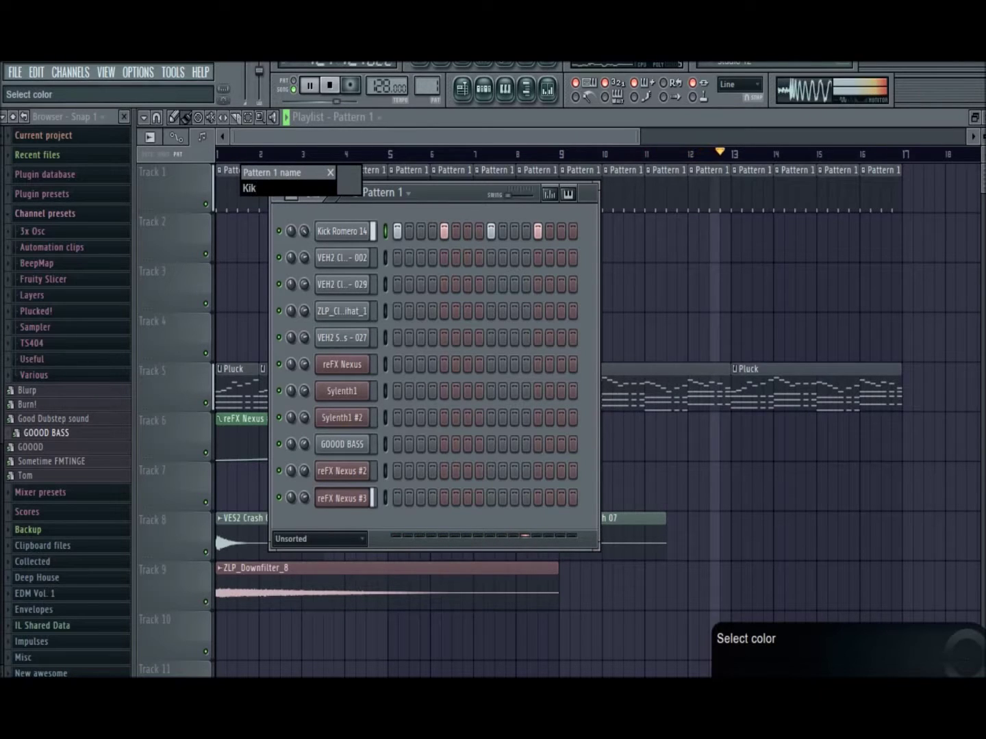
pyautogui.write('s')
pyautogui.press('Return')
# Step: Create a new empty pattern named Claps
pyautogui.click(354, 194)
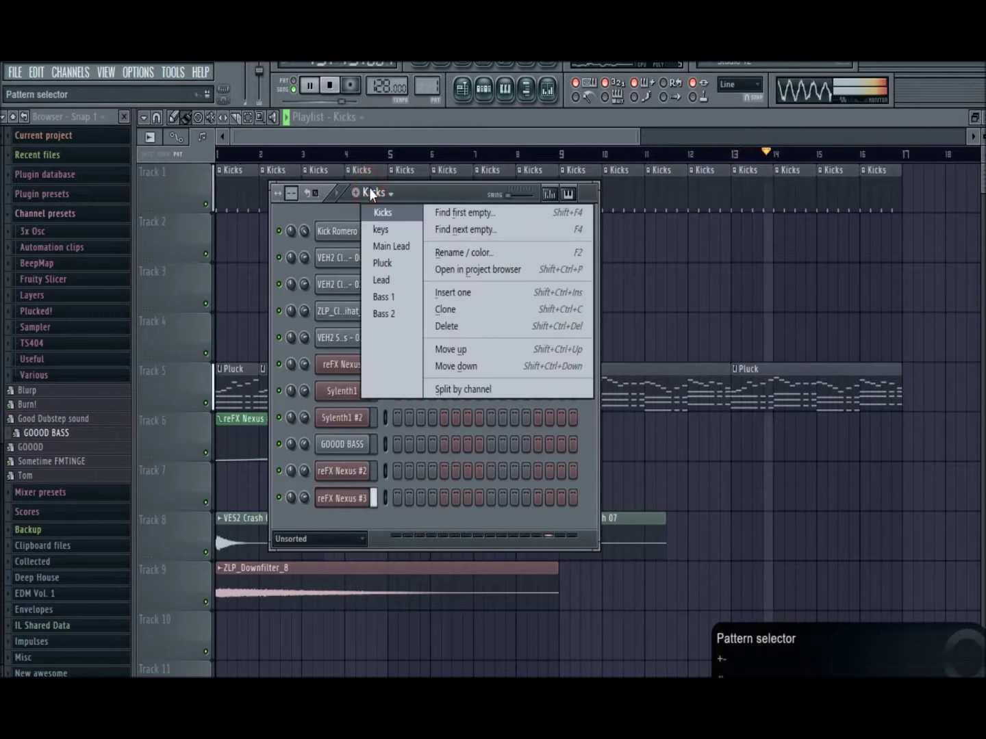
pyautogui.press('F4')
pyautogui.write('Claps')
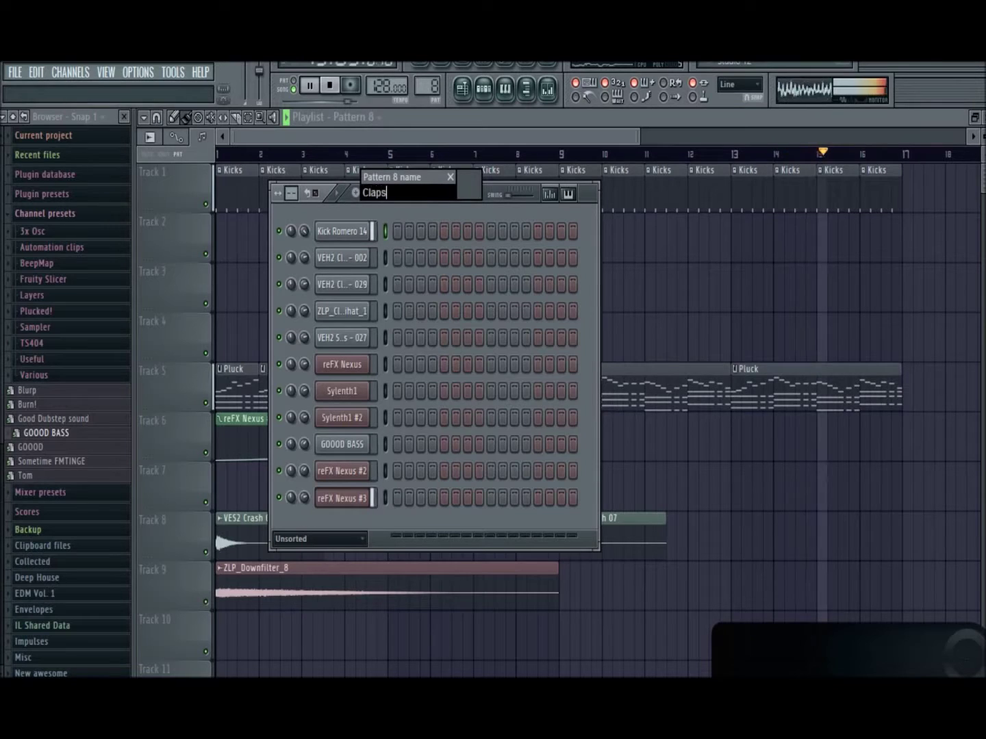
pyautogui.press('Return')
# Step: Fill the two VEH2 Claps channels (002 and 029) with hits on steps 5 and 13, and resume playback
pyautogui.rightClick(342, 258)
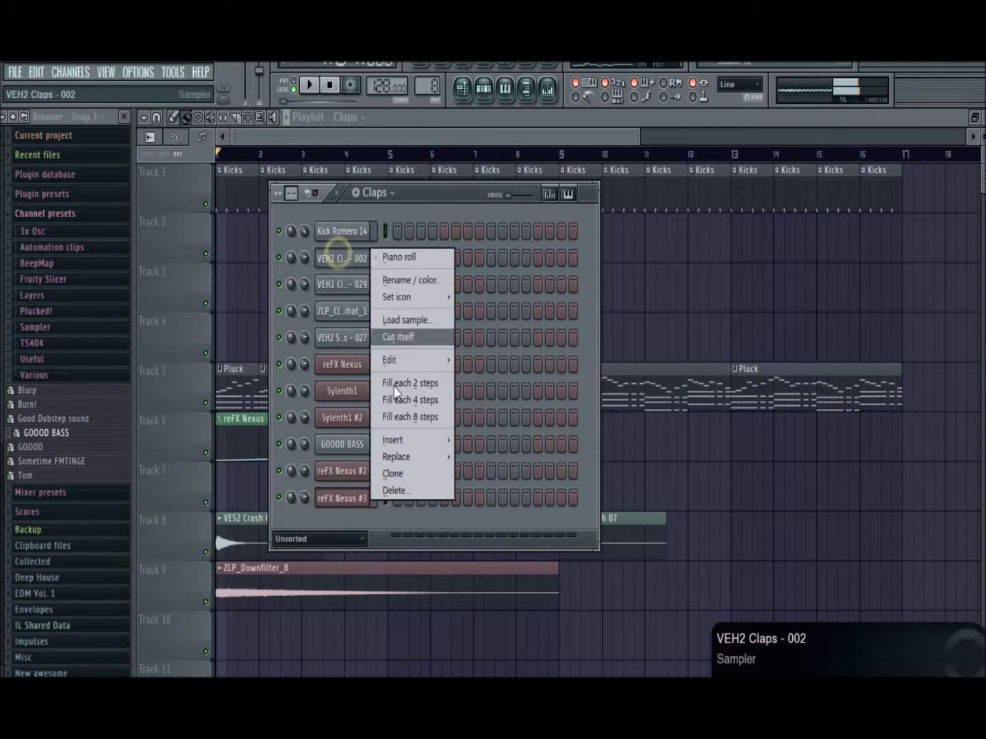
pyautogui.click(404, 411)
pyautogui.press('space')
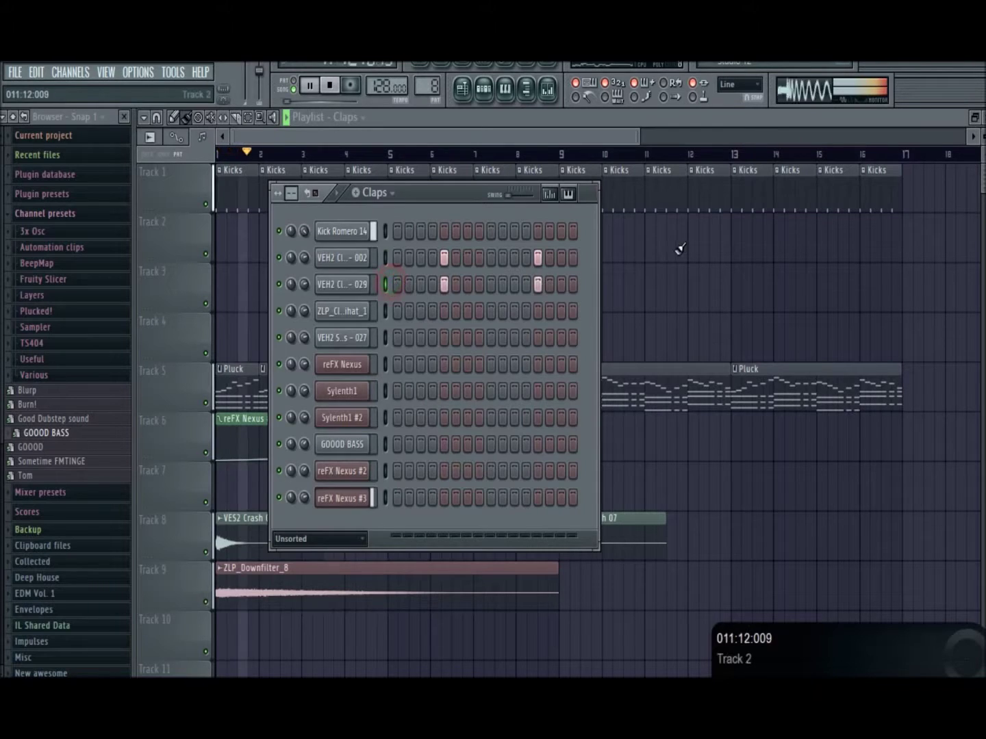
# Step: Paint one-bar Claps clips on Track 2 across bars 9 to 16
pyautogui.press('F6')
pyautogui.moveTo(562, 244)
pyautogui.mouseDown()
pyautogui.moveTo(810, 214)
pyautogui.moveTo(787, 319)
pyautogui.mouseUp()
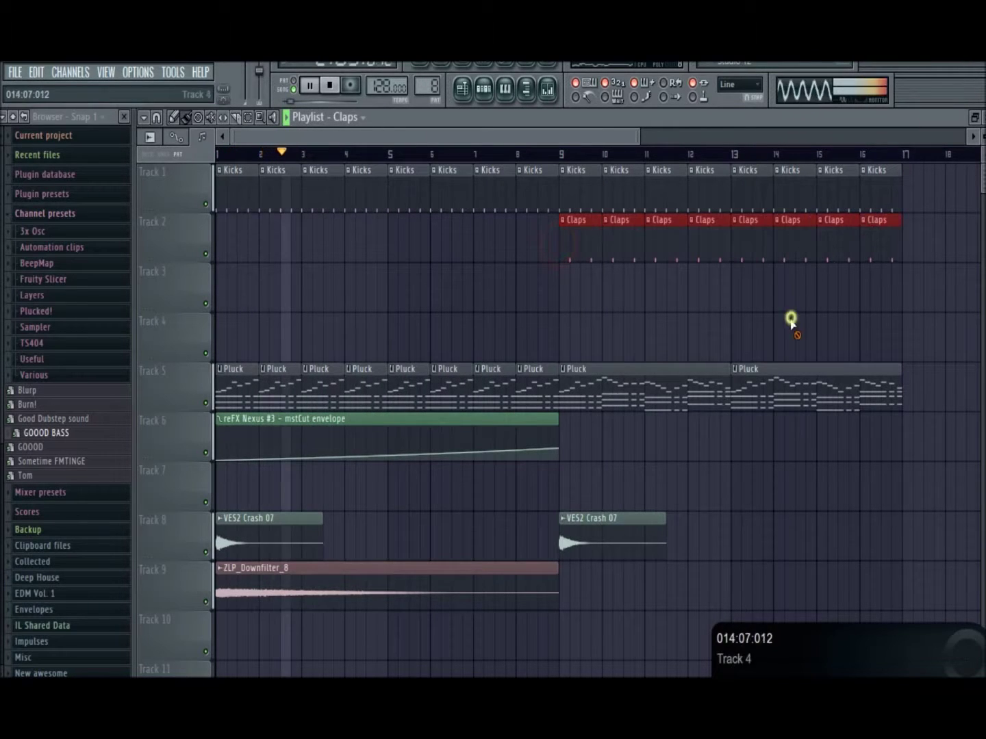
pyautogui.click(636, 132)
pyautogui.moveTo(800, 143); pyautogui.dragTo(950, 143)
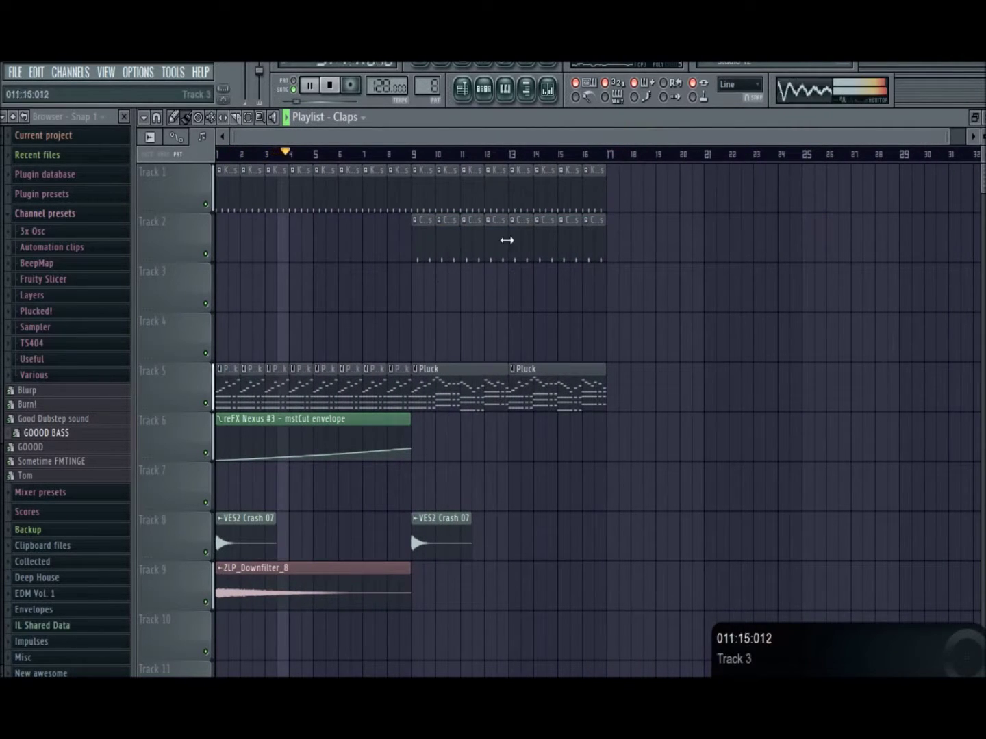
# Step: Create a new empty pattern named HiHats
pyautogui.click(356, 117)
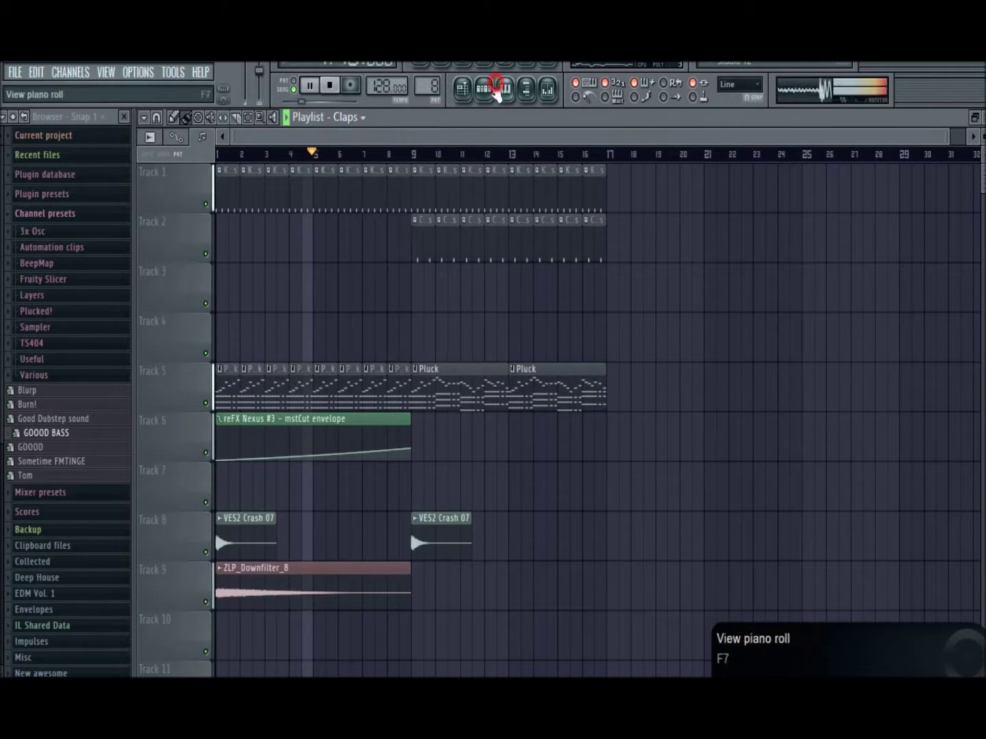
pyautogui.click(488, 88)
pyautogui.click(354, 194)
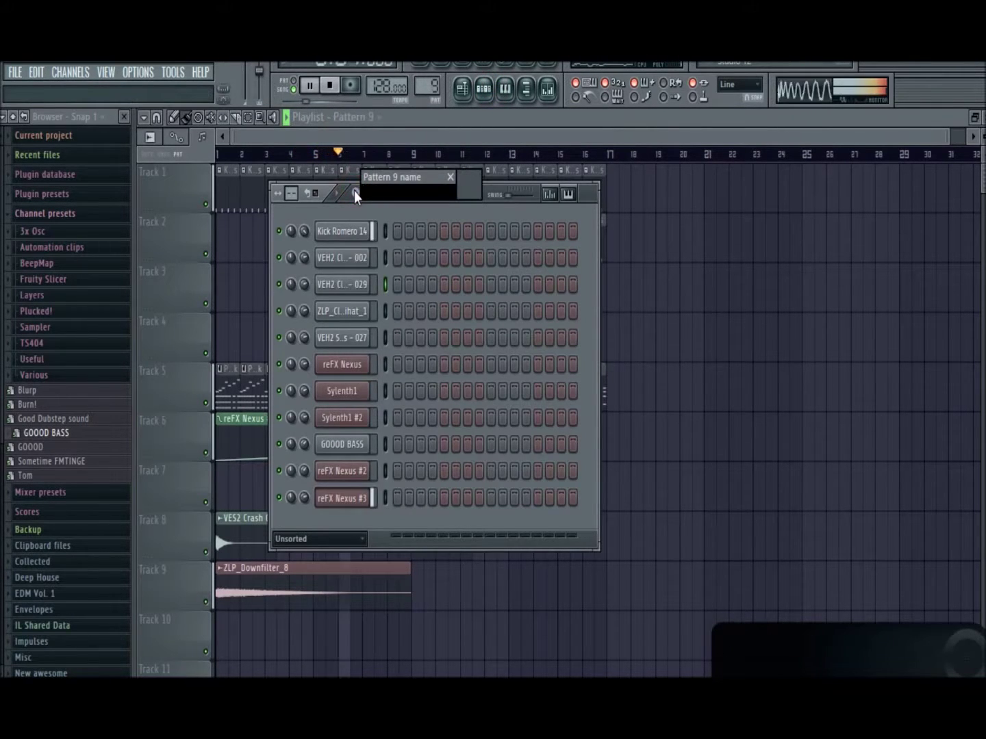
pyautogui.write('HiHat')
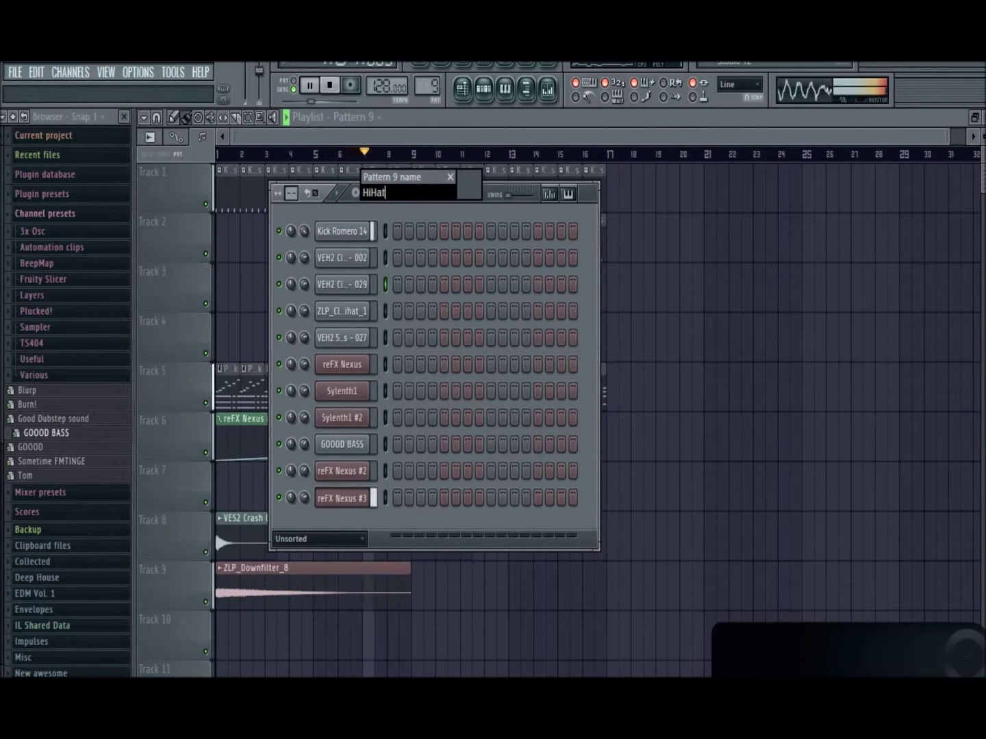
pyautogui.write('s')
pyautogui.press('Return')
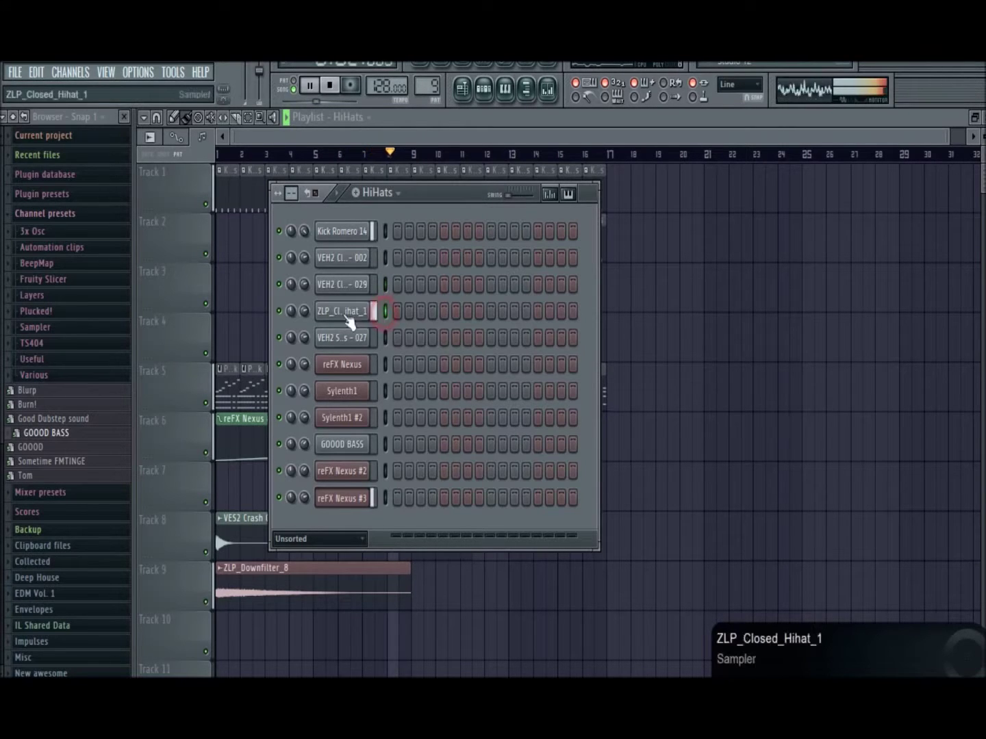
# Step: Fill the ZLP_Closed_Hihat_1 channel with a hit every 4 steps and shift the hits two steps later
pyautogui.rightClick(383, 306)
pyautogui.click(407, 449)
pyautogui.hotkey('ctrl', 'shift', 'Right')
pyautogui.hotkey('ctrl', 'shift', 'Right')
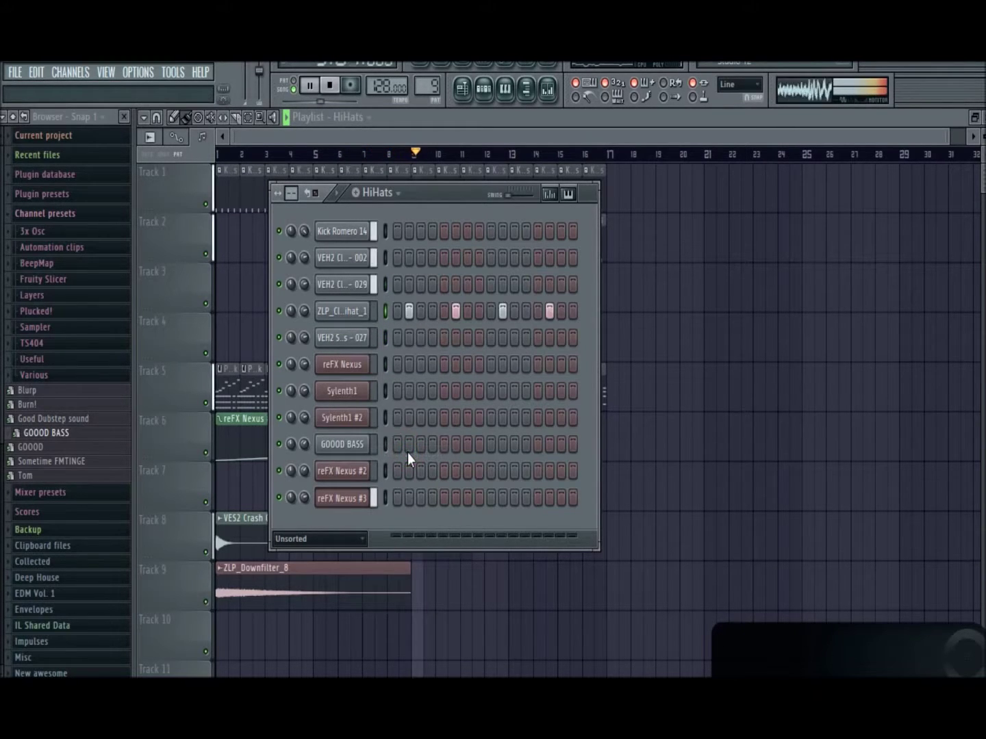
# Step: Place one-bar HiHats clips on Track 3 across bars 13 to 16
pyautogui.rightClick(695, 293)
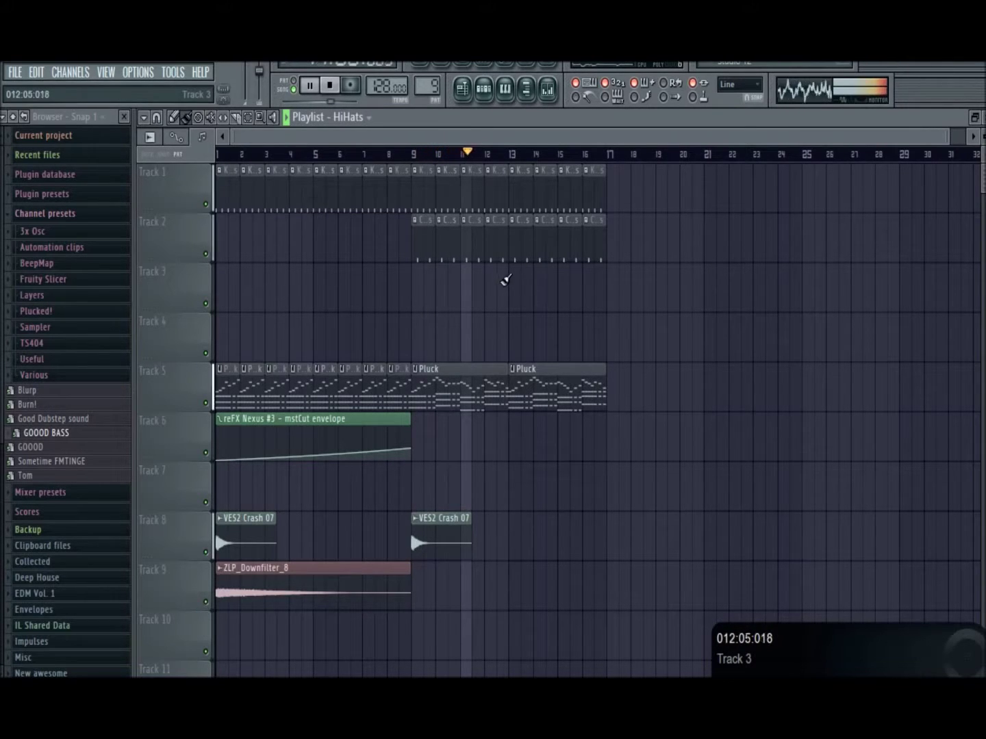
pyautogui.moveTo(586, 285); pyautogui.dragTo(647, 289)
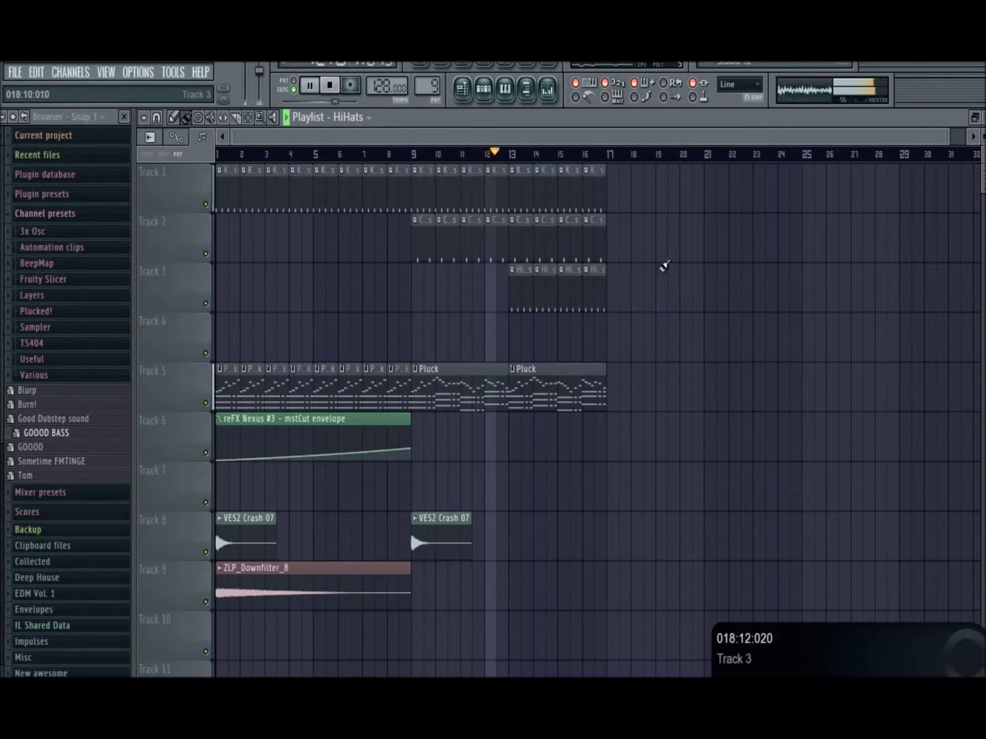
pyautogui.rightClick(662, 267)
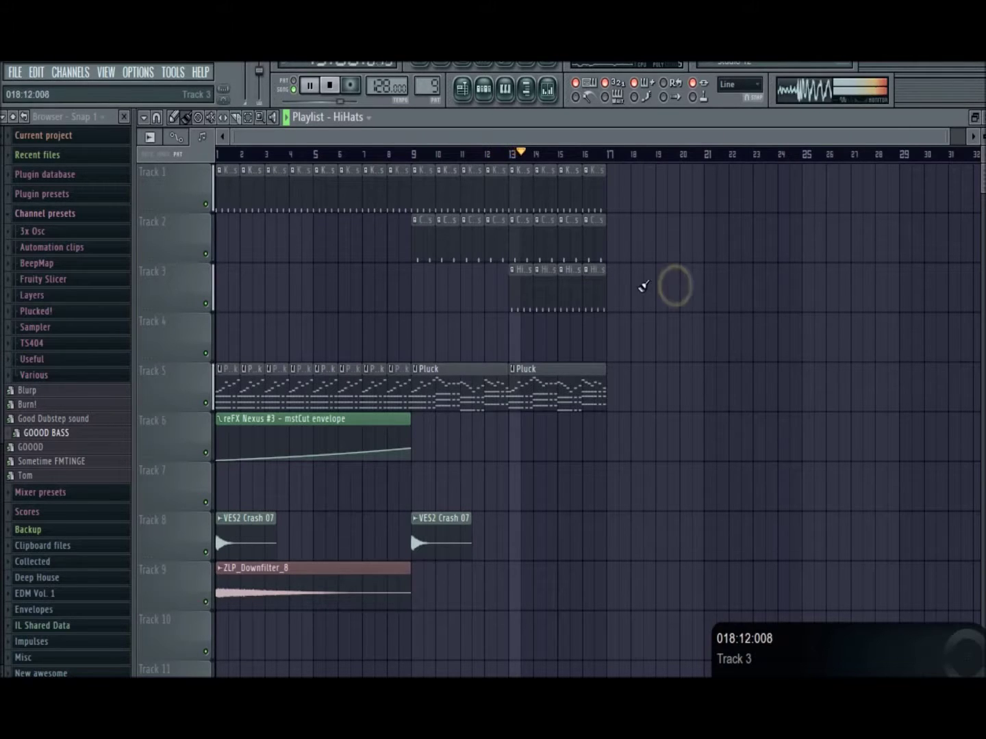
# Step: Stop playback and create a new empty pattern named Strings
pyautogui.click(385, 274)
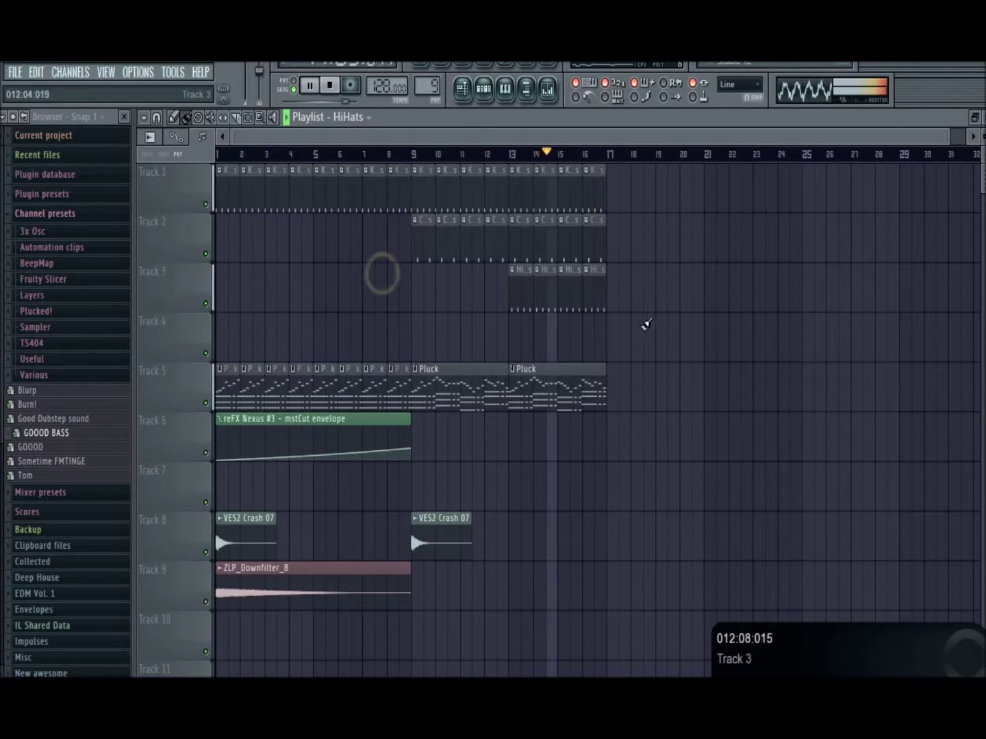
pyautogui.rightClick(644, 335)
pyautogui.press('space')
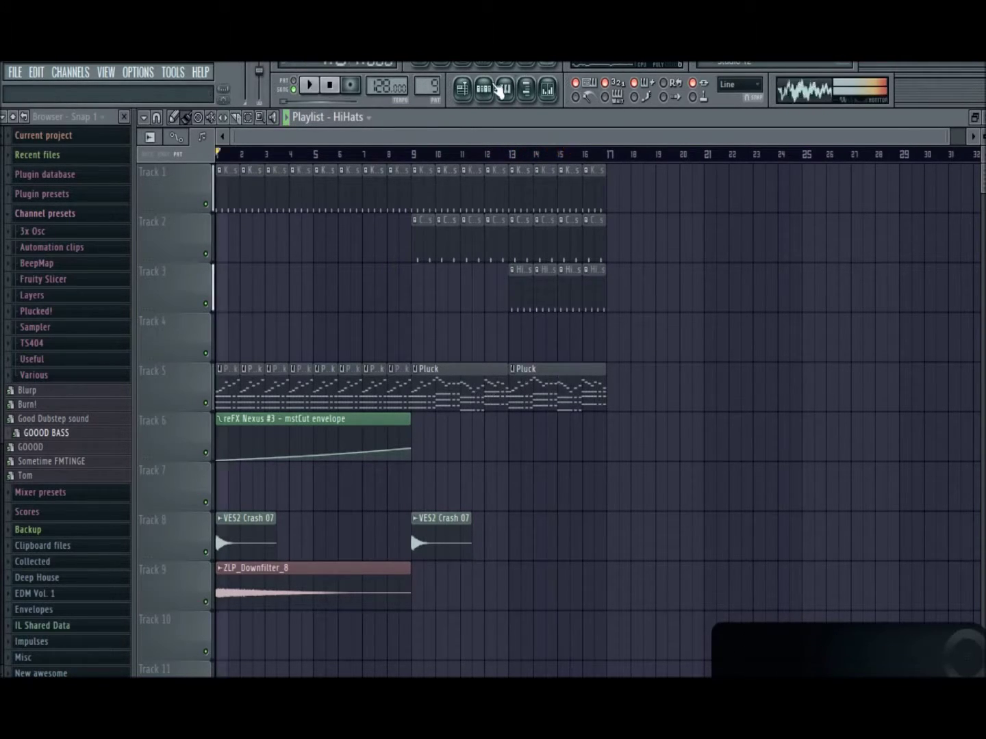
pyautogui.click(483, 88)
pyautogui.click(355, 193)
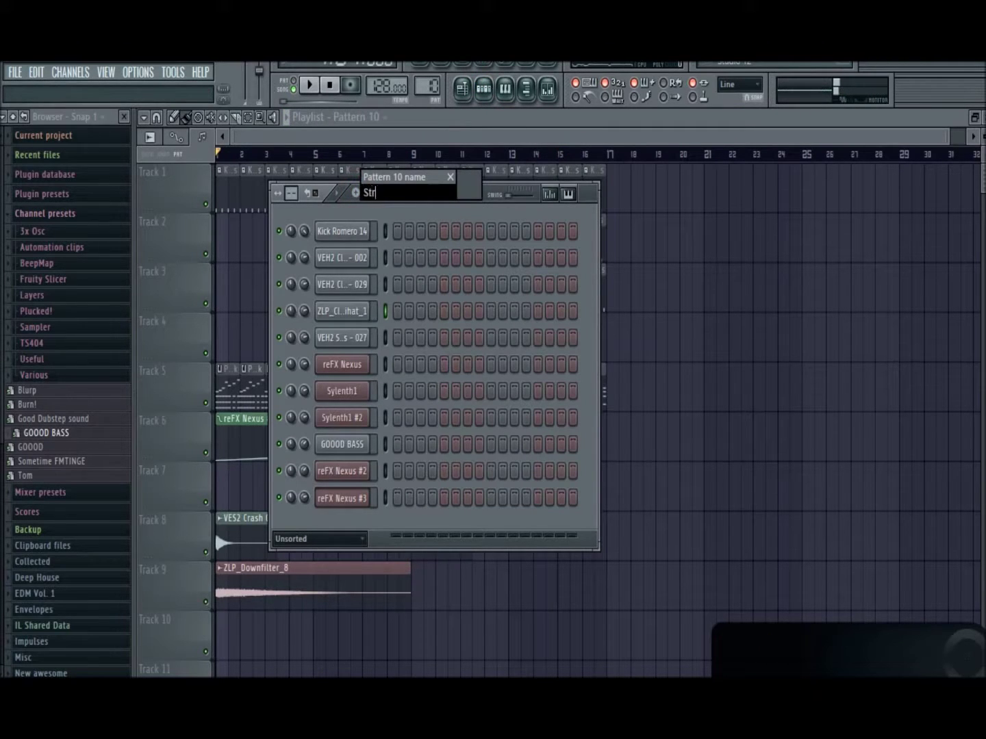
pyautogui.write('Strinhs')
pyautogui.press('Return')
pyautogui.click(358, 193)
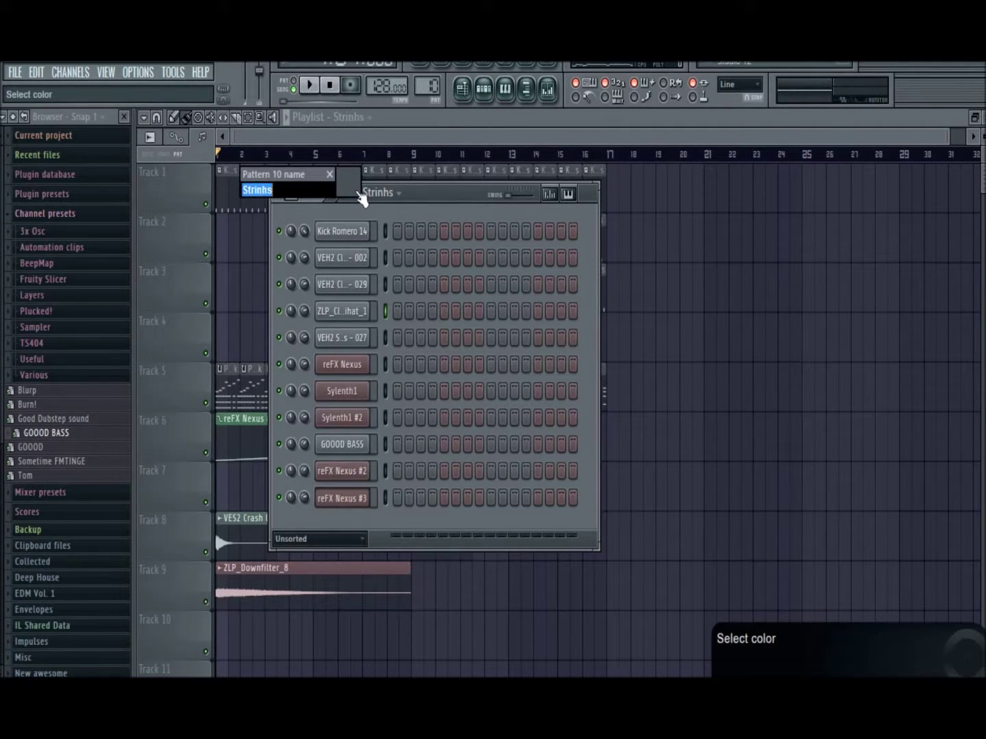
pyautogui.write('Strings')
pyautogui.press('Return')
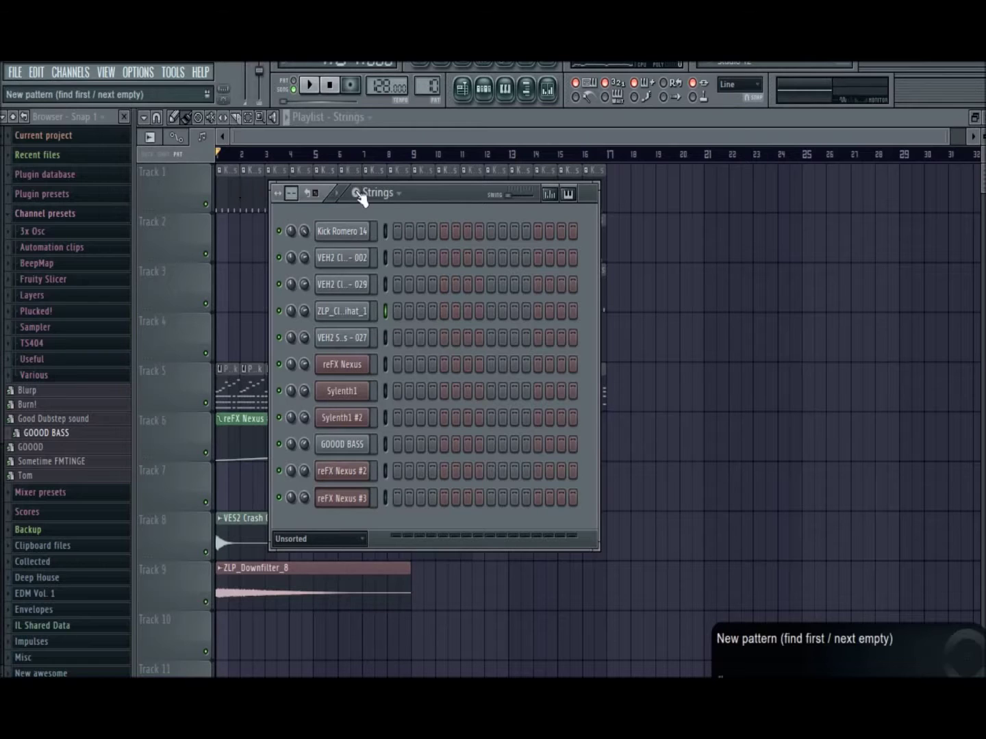
# Step: Add another Nexus synth channel to the project for the Strings pattern
pyautogui.click(70, 75)
pyautogui.moveTo(76, 89)
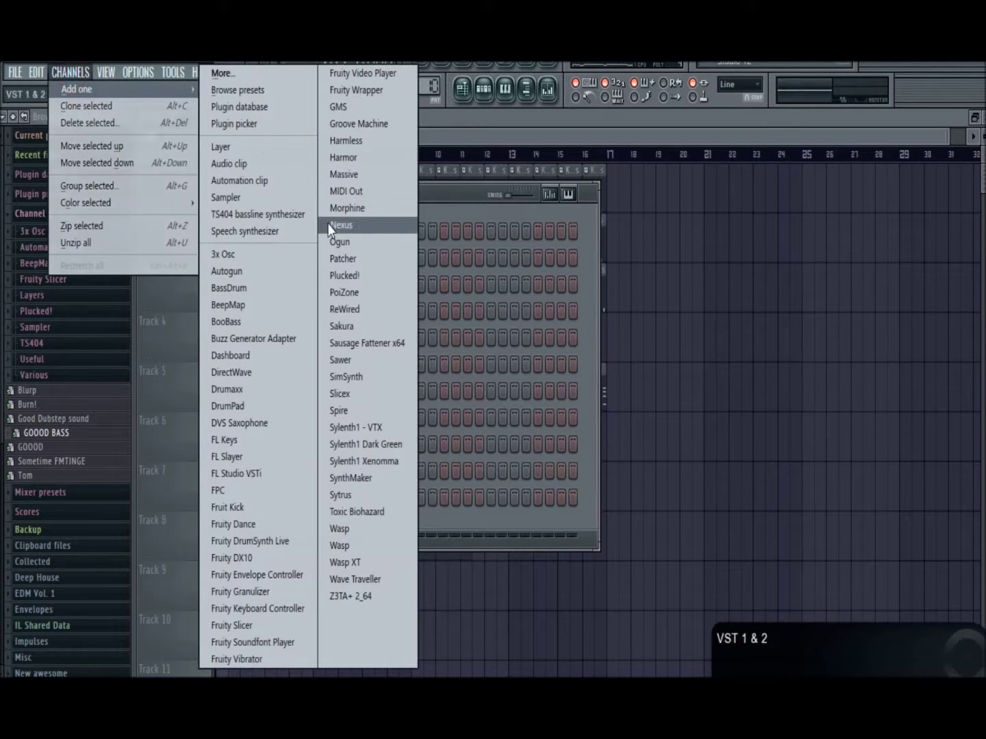
pyautogui.click(355, 226)
pyautogui.click(442, 190)
pyautogui.press('x')
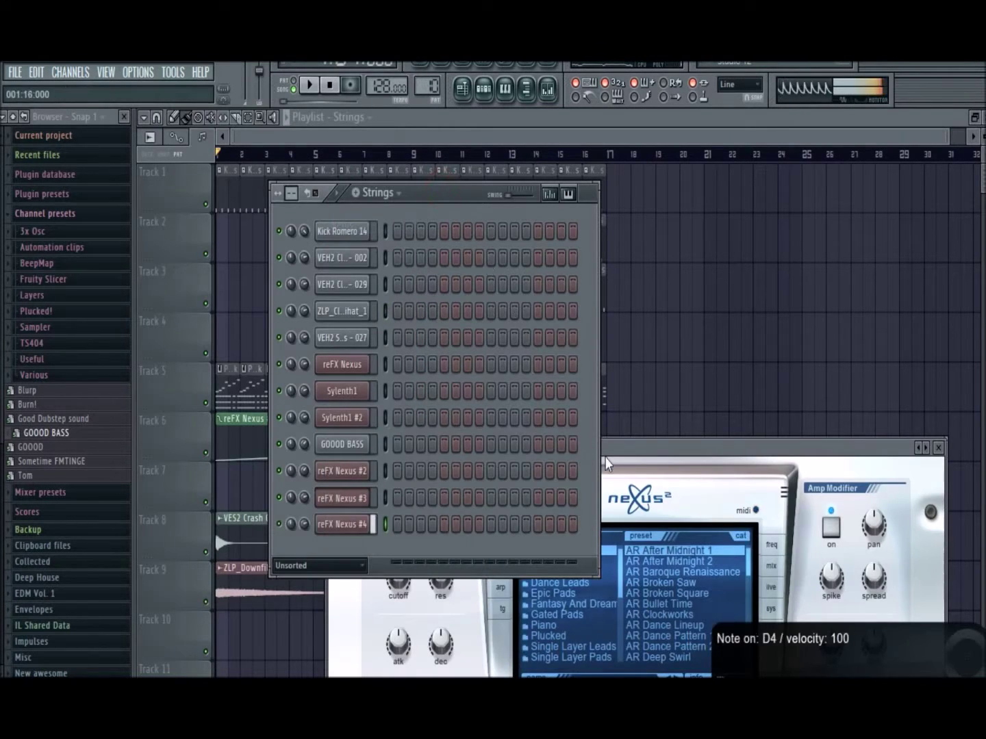
# Step: Choose the Single Layer Pads category for reFX Nexus #4 and load the PD Ambient Pad 1 preset
pyautogui.moveTo(610, 452); pyautogui.dragTo(517, 185)
pyautogui.moveTo(527, 306); pyautogui.dragTo(527, 377)
pyautogui.scroll(-2, 503, 330)
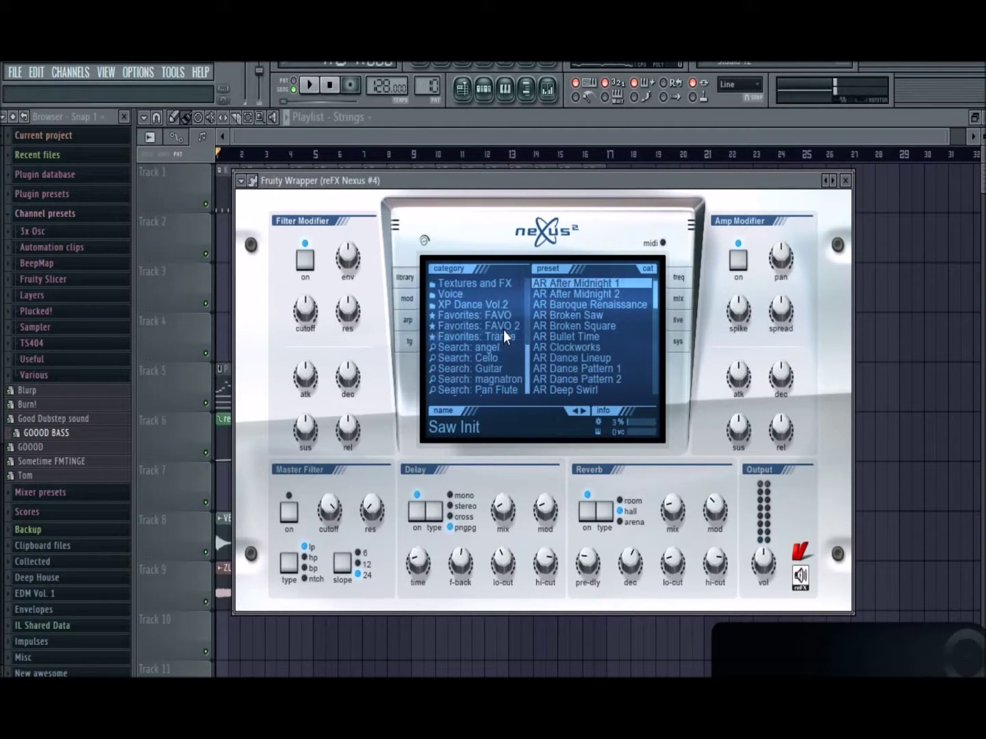
pyautogui.scroll(2, 504, 343)
pyautogui.click(504, 327)
pyautogui.scroll(1, 500, 370)
pyautogui.scroll(-3, 499, 375)
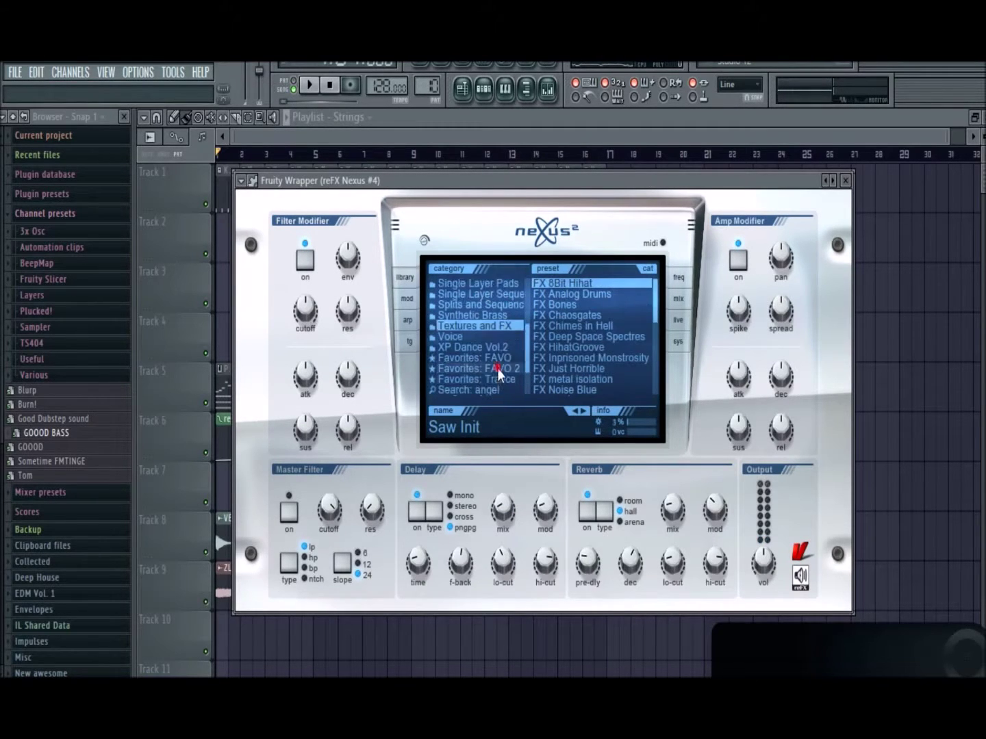
pyautogui.click(497, 368)
pyautogui.scroll(5, 495, 330)
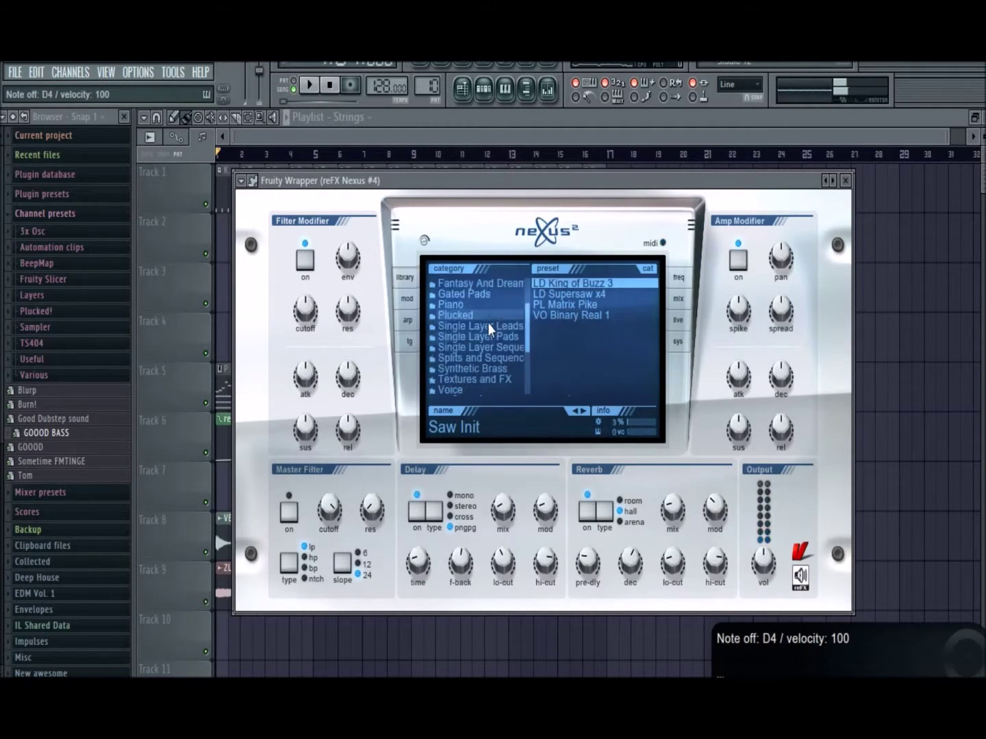
pyautogui.click(494, 336)
pyautogui.click(509, 335)
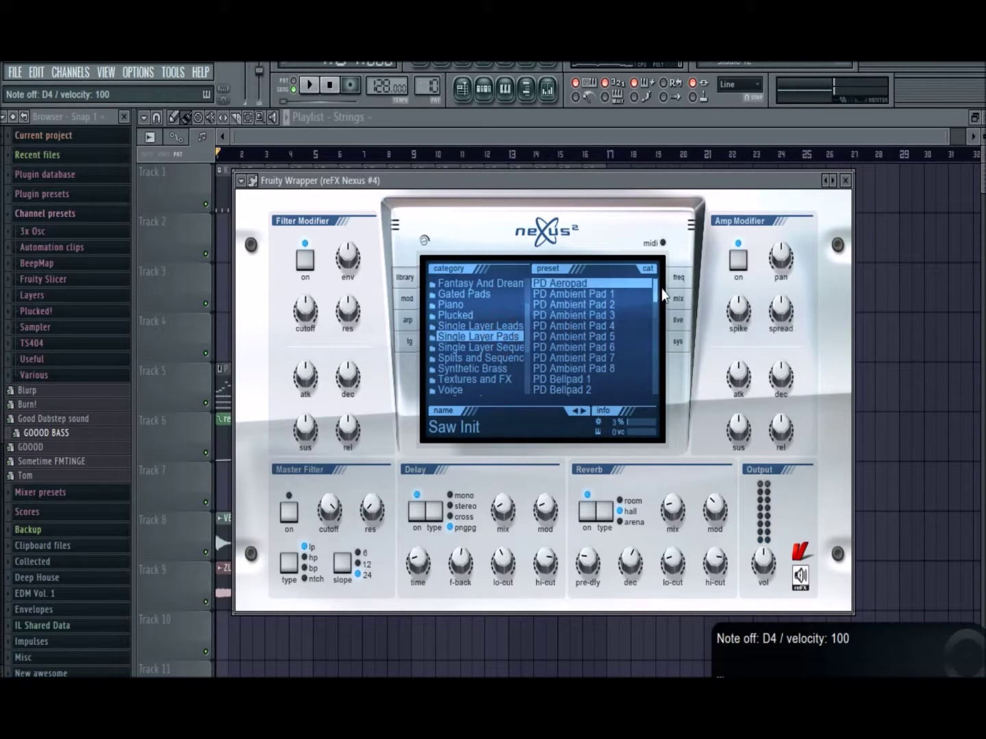
pyautogui.click(845, 181)
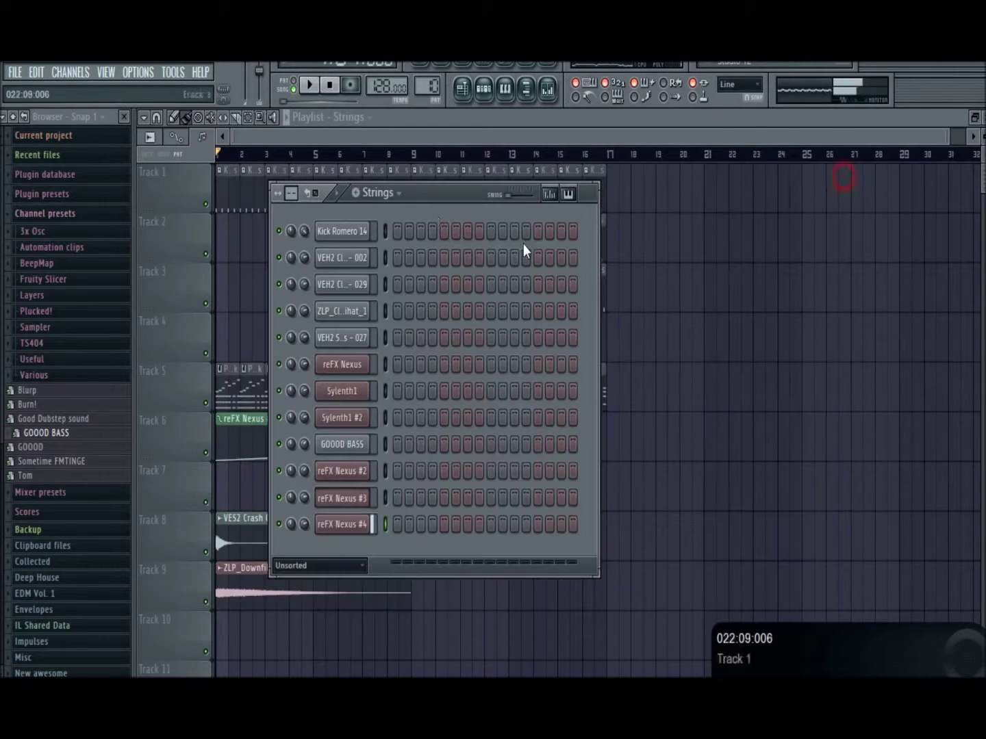
# Step: Copy the GOOOD BASS notes from the Bass 1 pattern to reFX Nexus #4 in the Strings pattern and play them
pyautogui.click(399, 195)
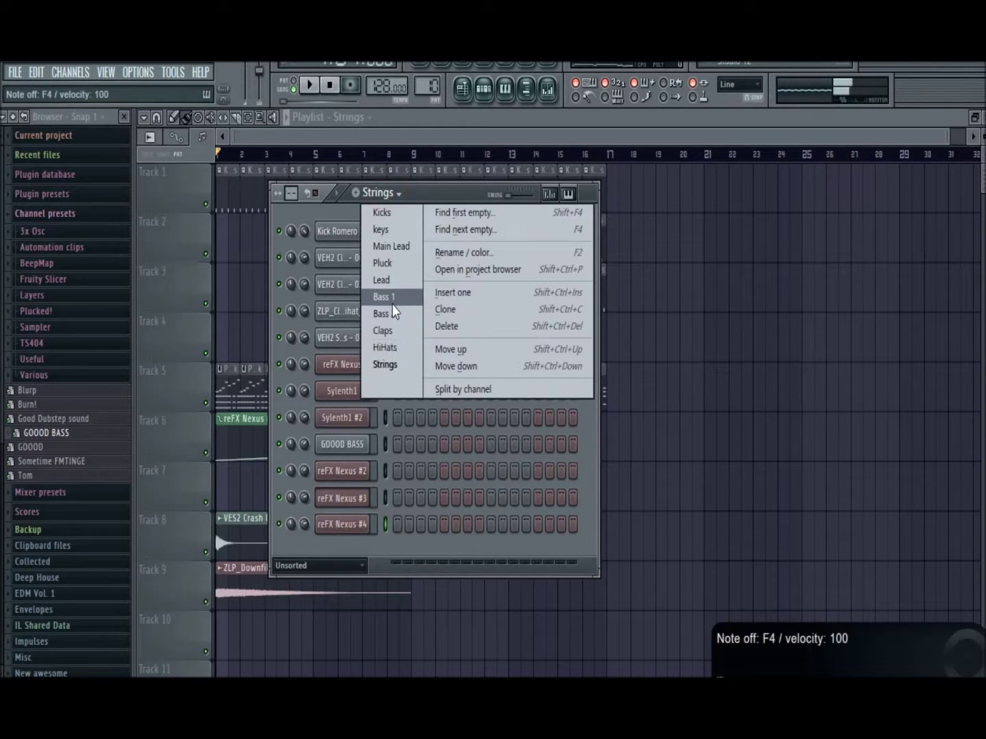
pyautogui.click(384, 298)
pyautogui.click(376, 194)
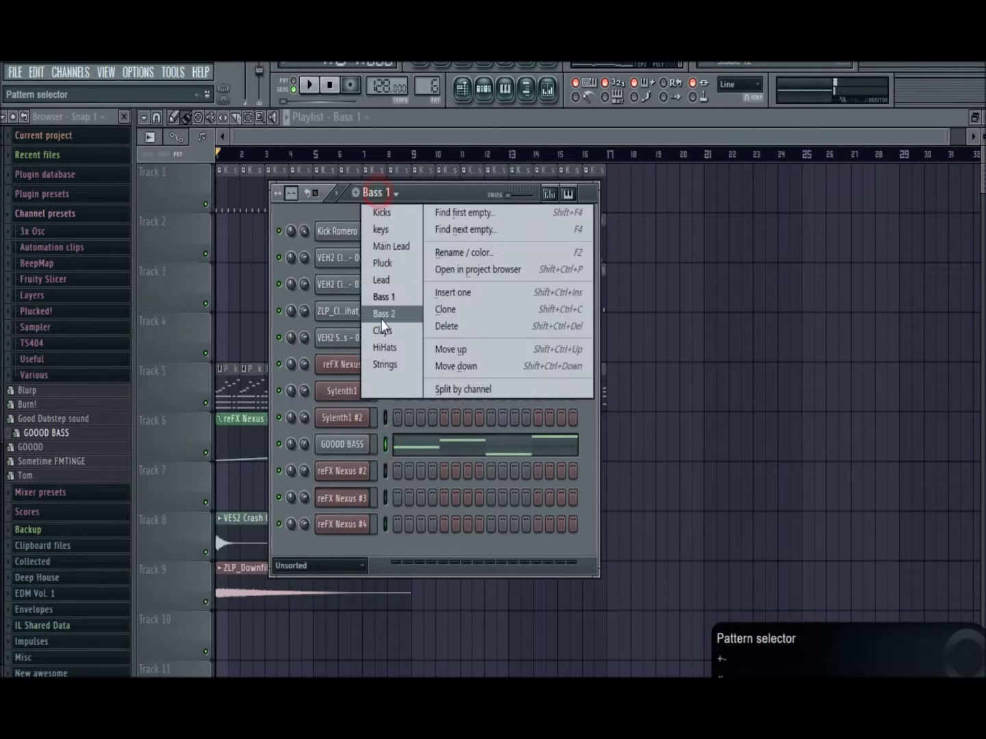
pyautogui.click(388, 363)
pyautogui.click(387, 523)
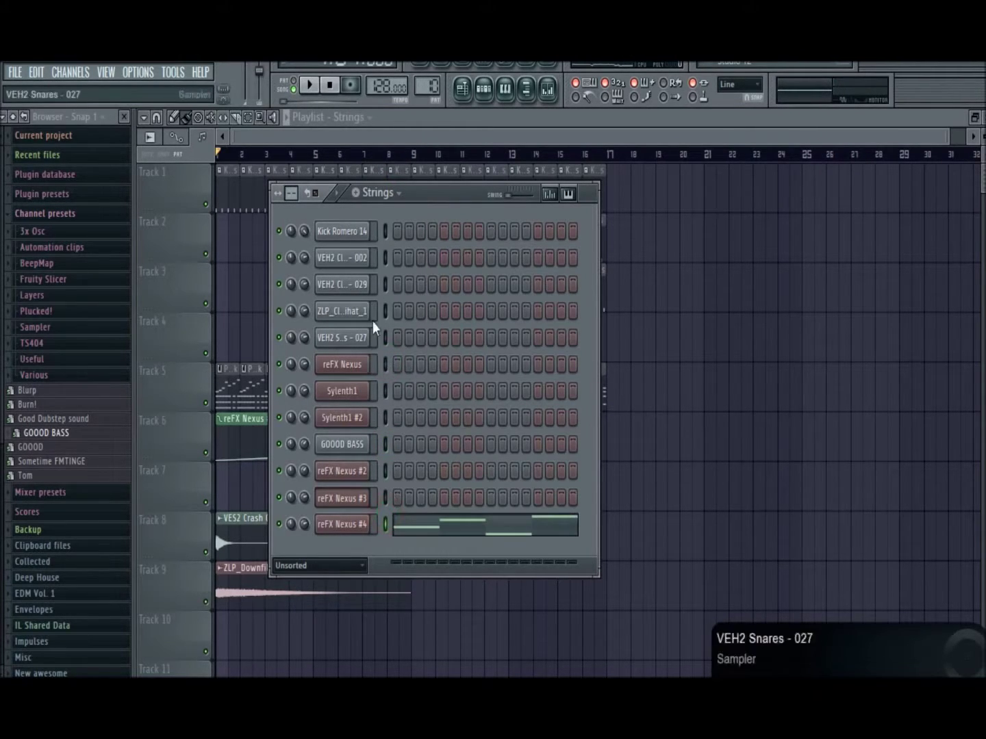
pyautogui.press('space')
# Step: Copy the reFX Nexus #3 notes from the Pluck pattern into the same channel of the Strings pattern
pyautogui.click(381, 194)
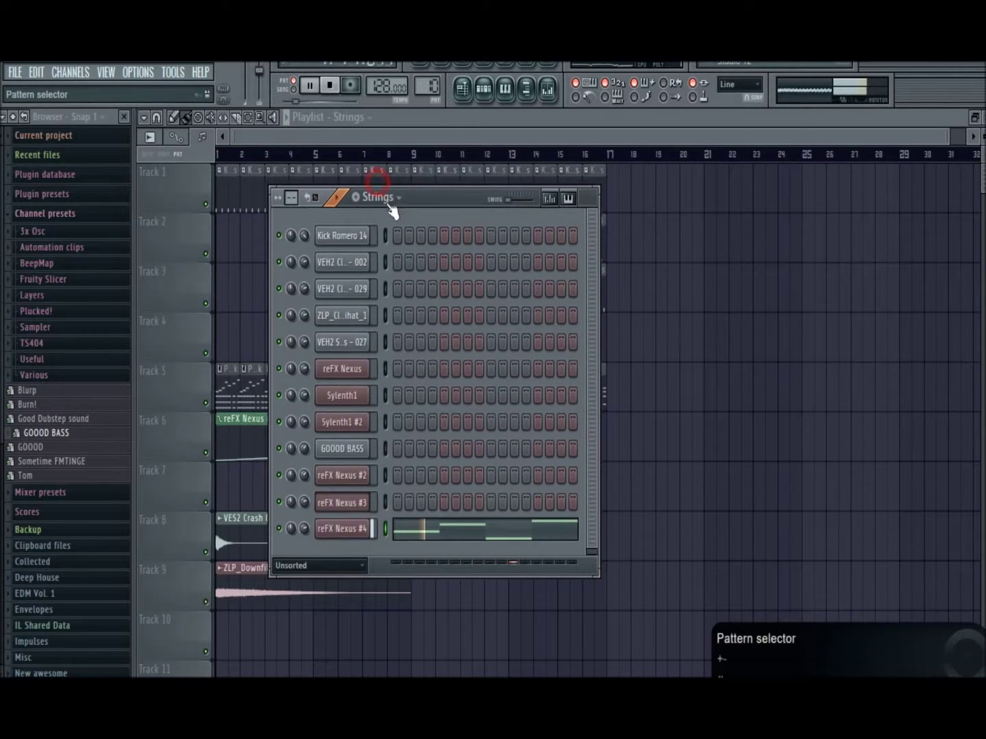
pyautogui.click(440, 195)
pyautogui.click(395, 193)
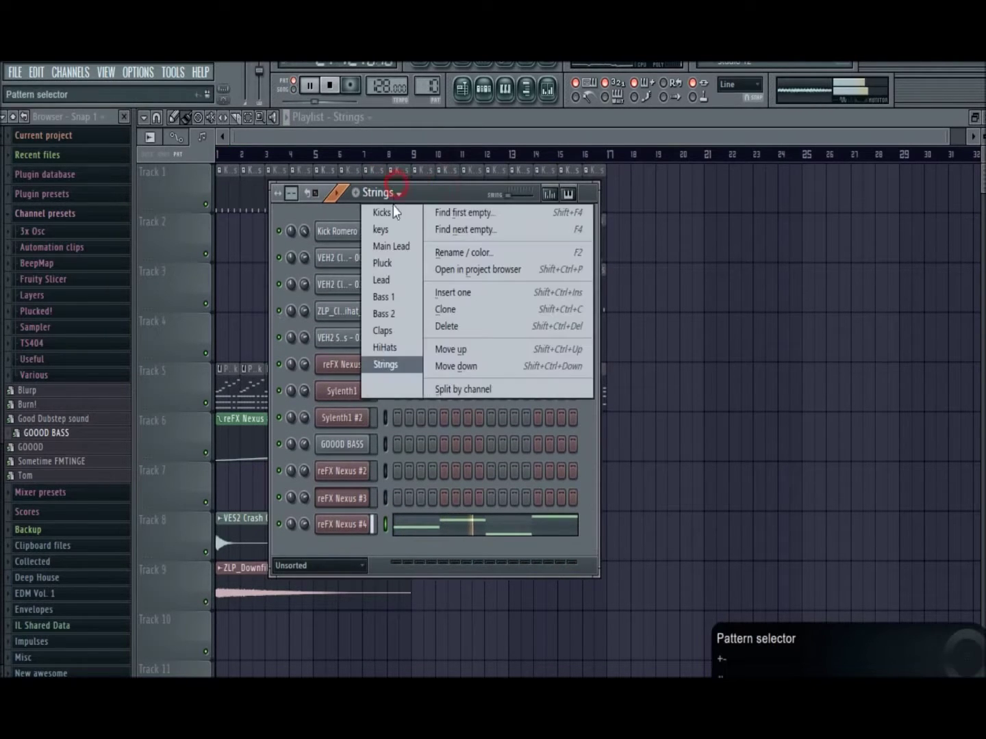
pyautogui.click(407, 281)
pyautogui.press('space')
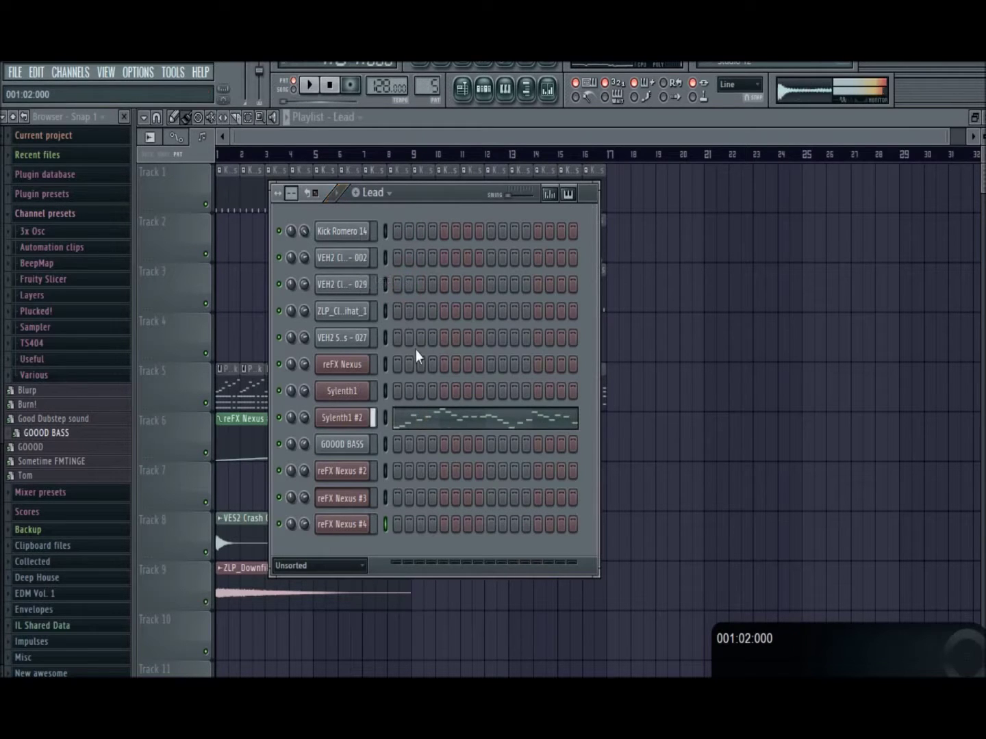
pyautogui.press('KP_Subtract')
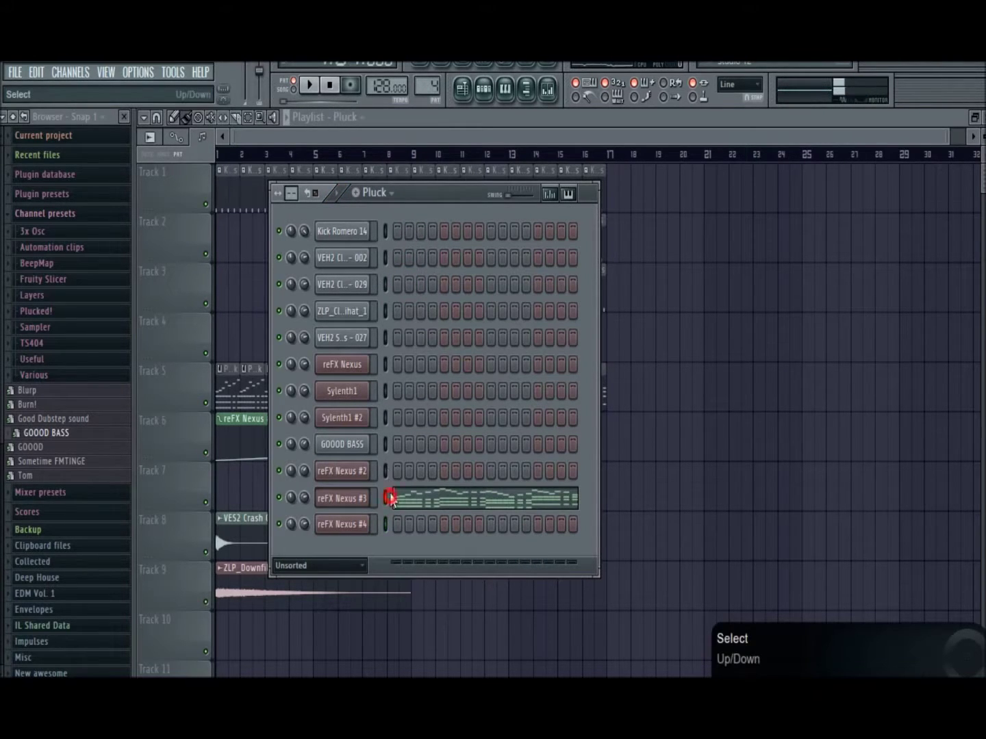
pyautogui.click(388, 195)
pyautogui.click(385, 359)
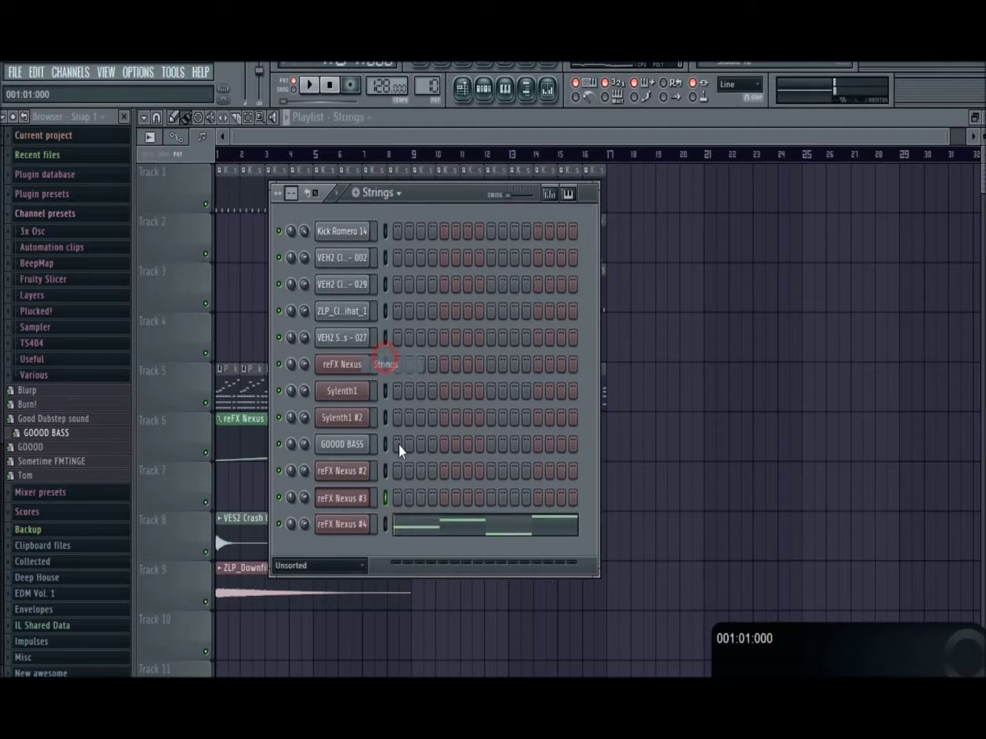
# Step: Duplicate the four long reFX Nexus #4 notes twice upward into three-note chords, with A5 and D6 above the first note
pyautogui.click(407, 527)
pyautogui.hotkey('ctrl', 'a')
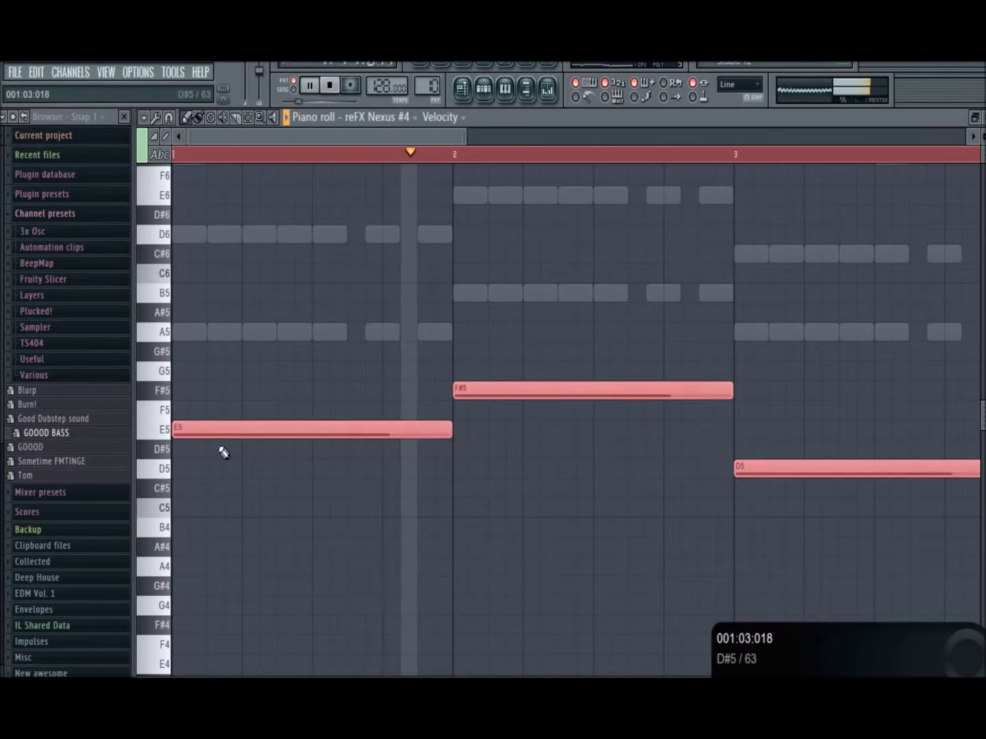
pyautogui.moveTo(215, 433); pyautogui.dragTo(172, 233)
pyautogui.click(269, 264)
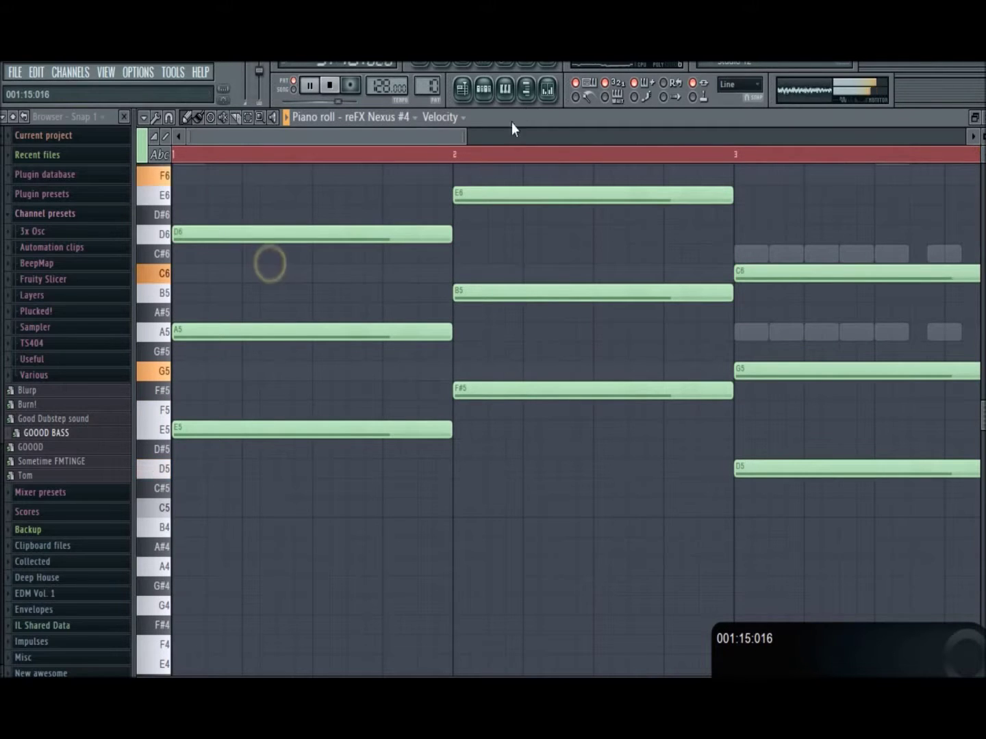
# Step: Match the chords to the ghost notes by moving bar 3's upper notes to A5 and C#6 and bar 4's to D6 and F#6
pyautogui.moveTo(466, 133); pyautogui.dragTo(773, 136)
pyautogui.moveTo(515, 275); pyautogui.dragTo(518, 244)
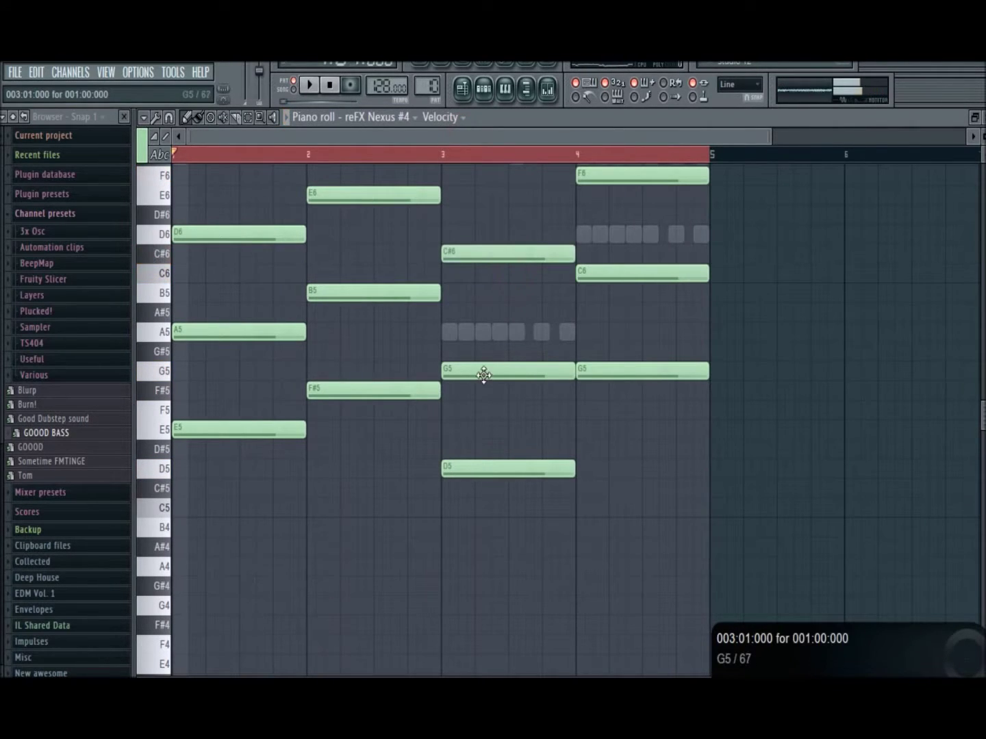
pyautogui.moveTo(483, 375); pyautogui.dragTo(494, 330)
pyautogui.moveTo(606, 269); pyautogui.dragTo(606, 228)
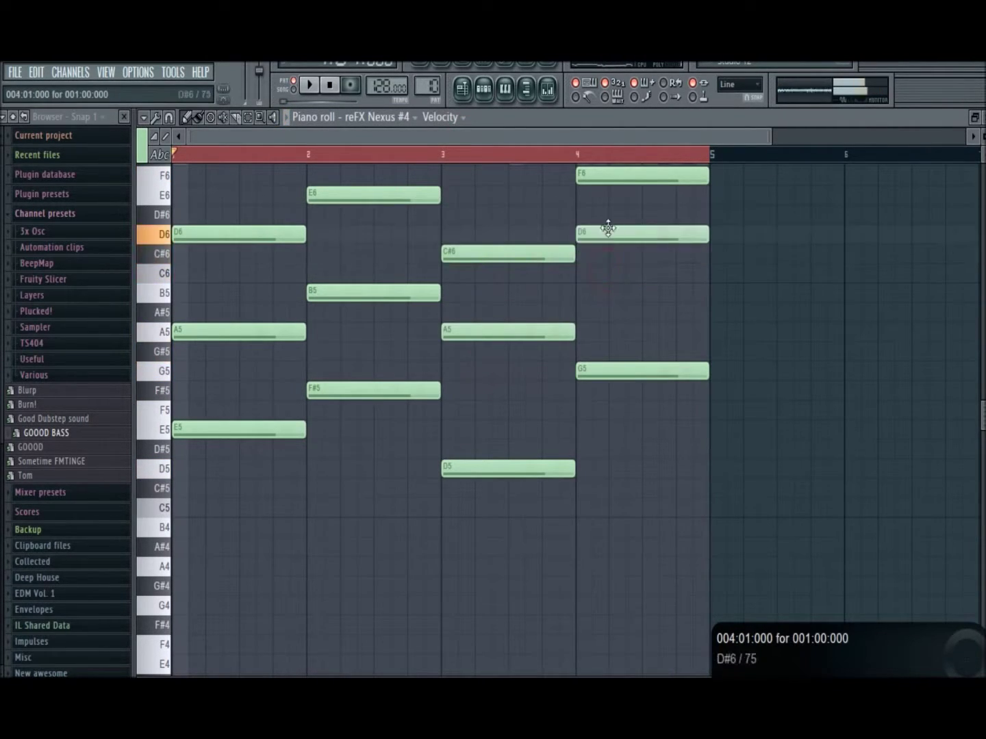
pyautogui.press('space')
pyautogui.scroll(3, 695, 301)
pyautogui.moveTo(626, 295); pyautogui.dragTo(638, 274)
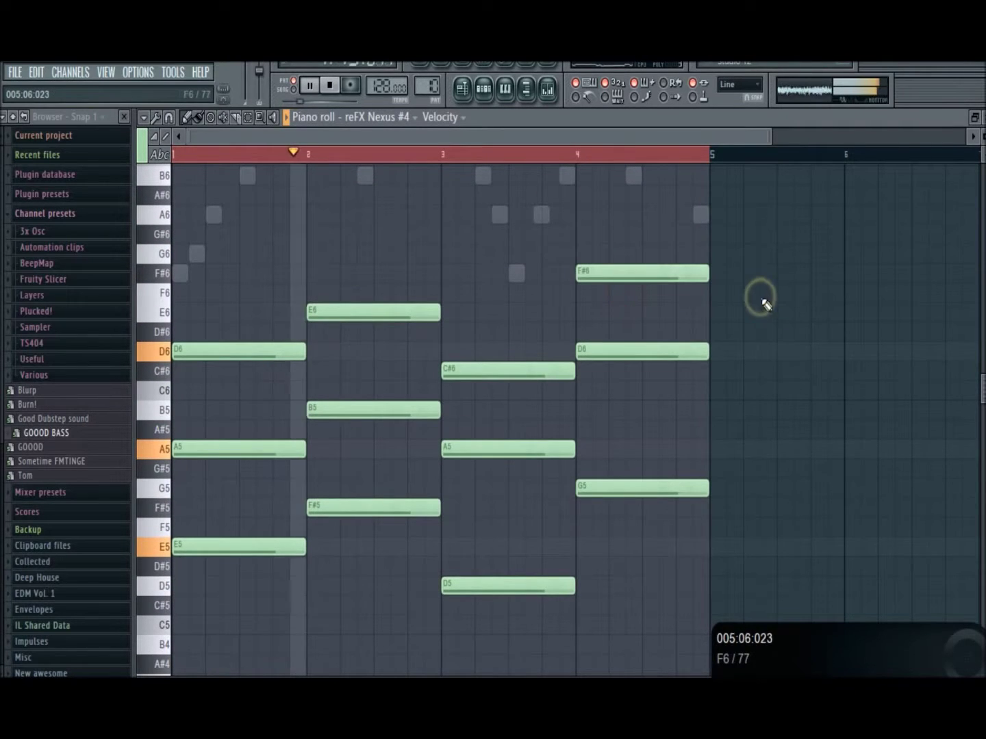
# Step: Load the PD Ambient Pad 2 preset on reFX Nexus #4 and enable its master filter with the cutoff at 52
pyautogui.click(484, 89)
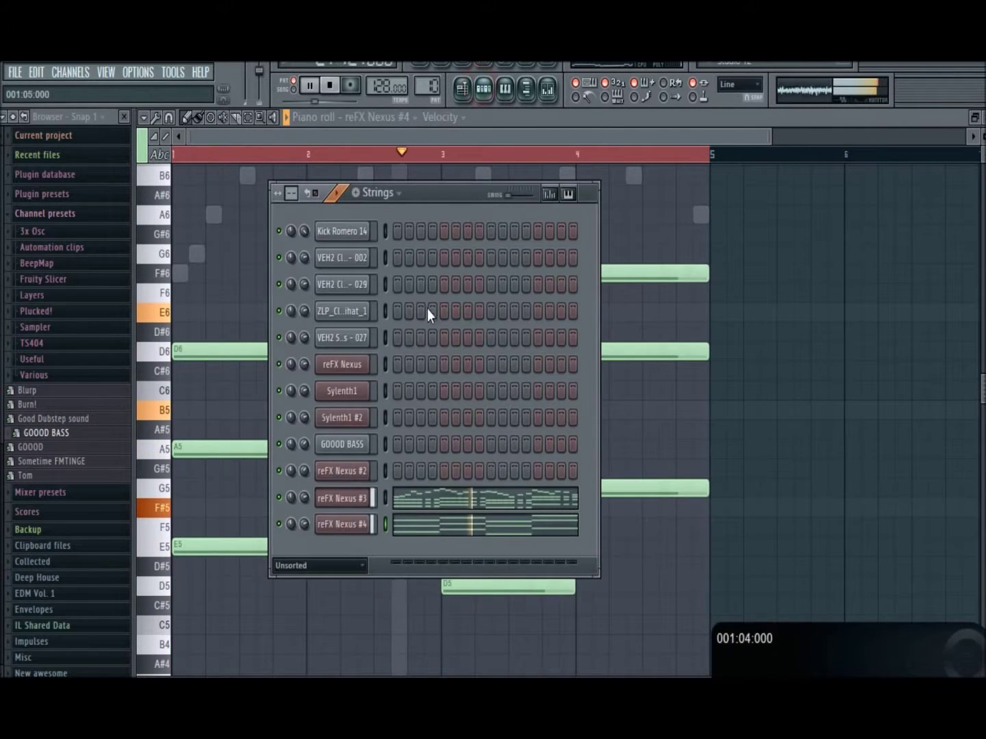
pyautogui.click(342, 525)
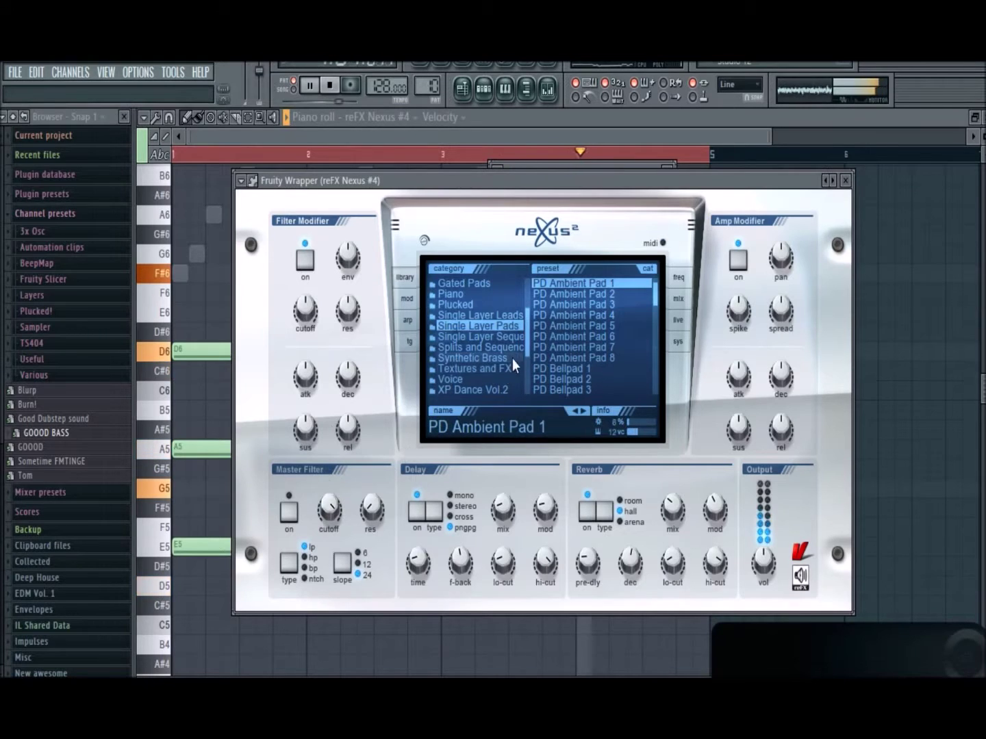
pyautogui.click(601, 293)
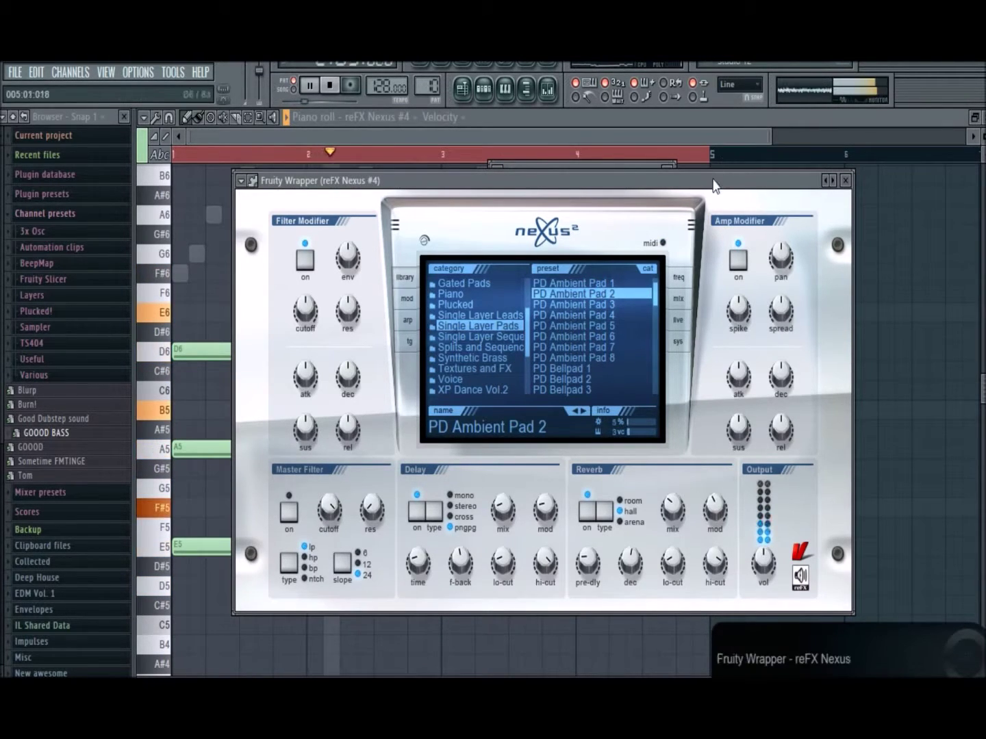
pyautogui.click(674, 173)
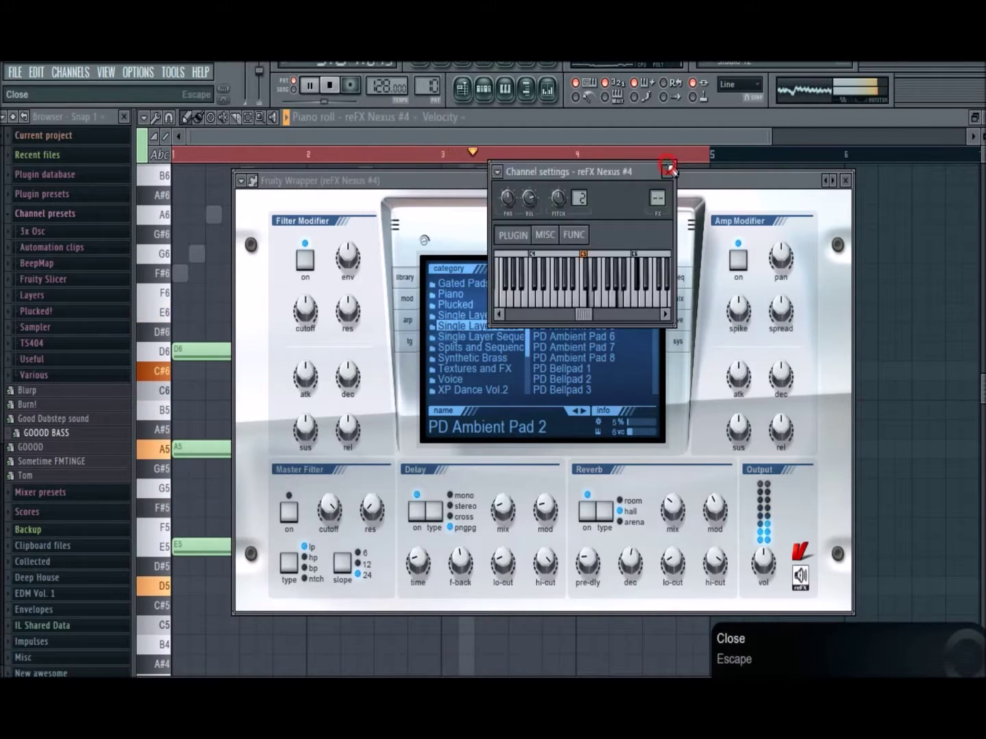
pyautogui.click(671, 165)
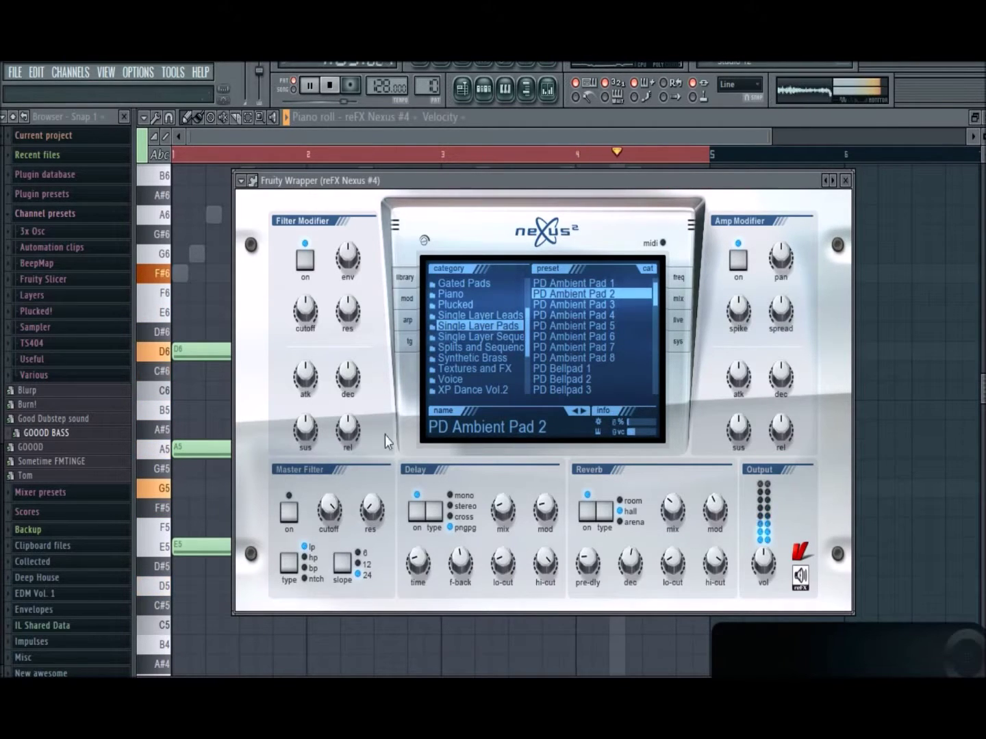
pyautogui.click(289, 511)
pyautogui.moveTo(329, 510); pyautogui.dragTo(325, 605)
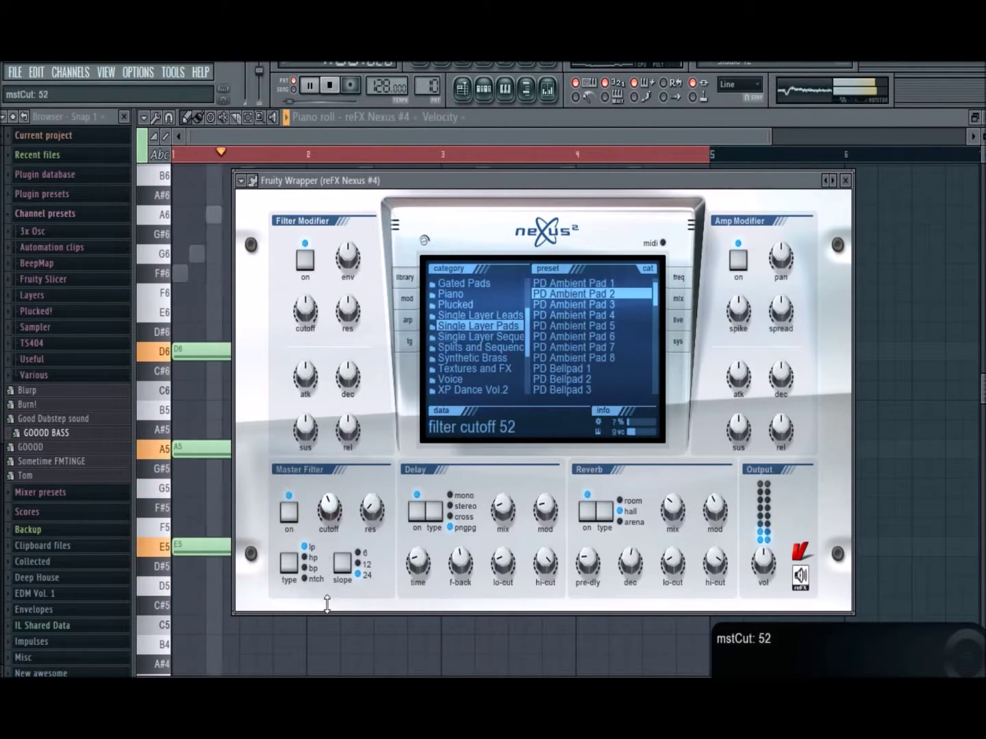
# Step: Place four consecutive four-bar Strings clips on Track 4 across bars 1 to 16
pyautogui.click(463, 89)
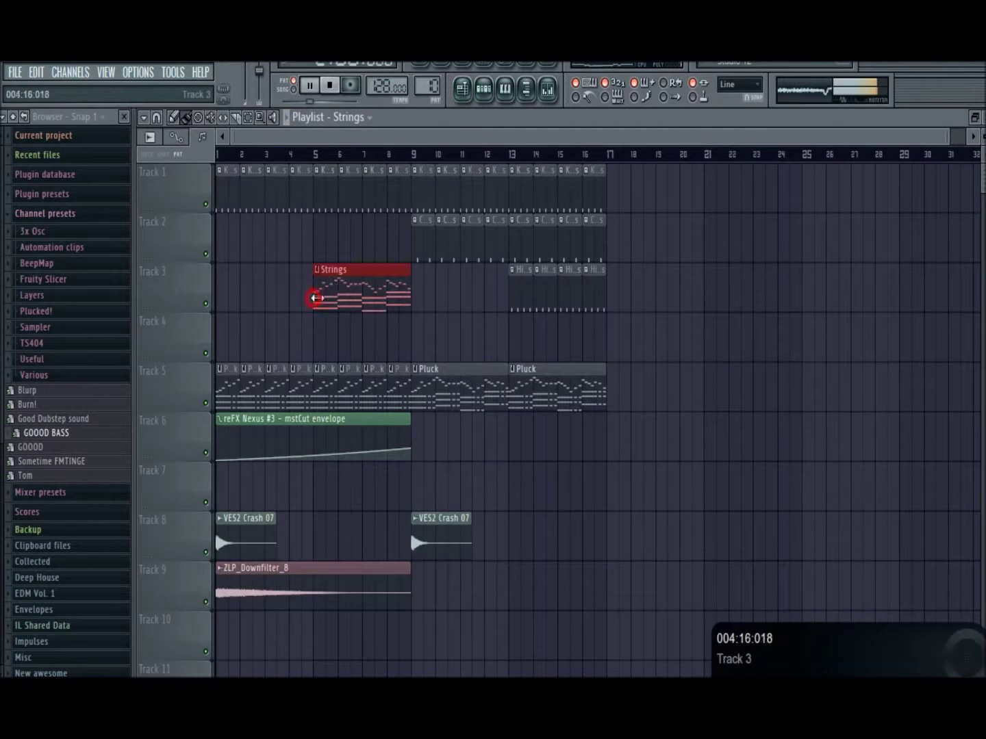
pyautogui.moveTo(339, 290); pyautogui.dragTo(222, 353)
pyautogui.moveTo(325, 341); pyautogui.dragTo(546, 341)
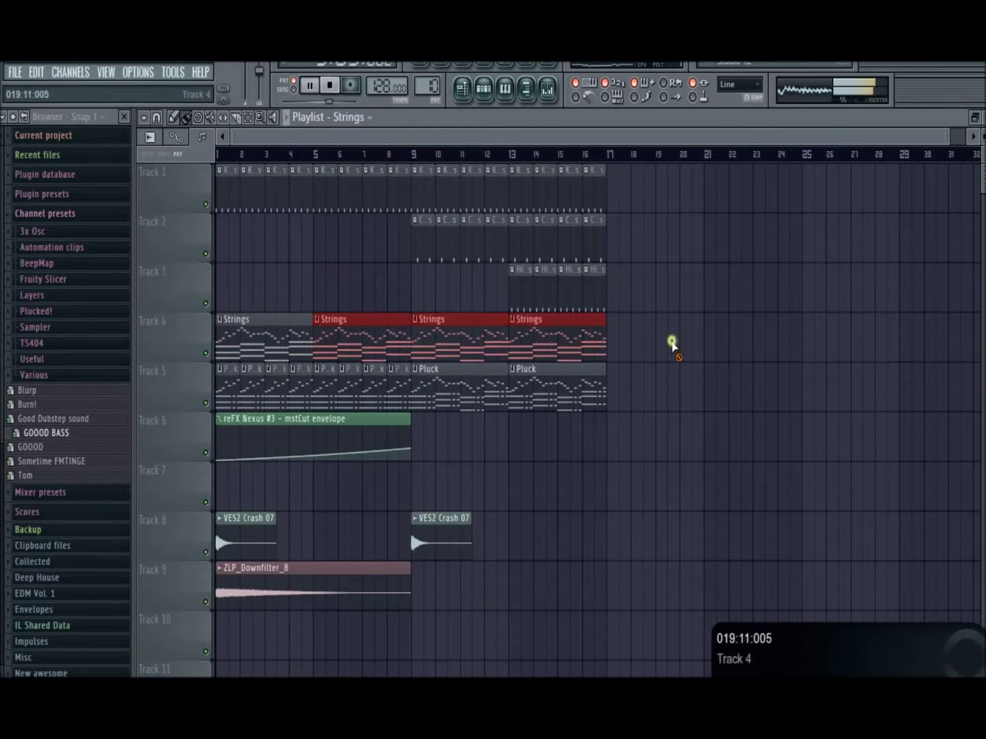
pyautogui.rightClick(671, 343)
pyautogui.click(484, 91)
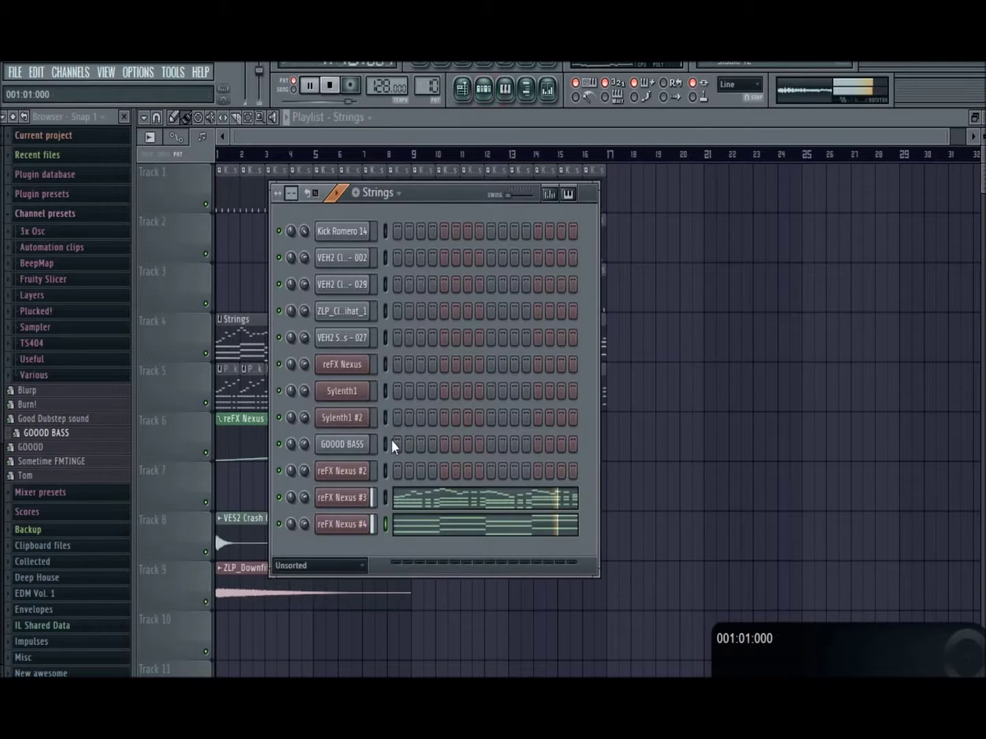
pyautogui.keyDown('ctrl'); pyautogui.rightClick(776, 380); pyautogui.keyUp('ctrl')
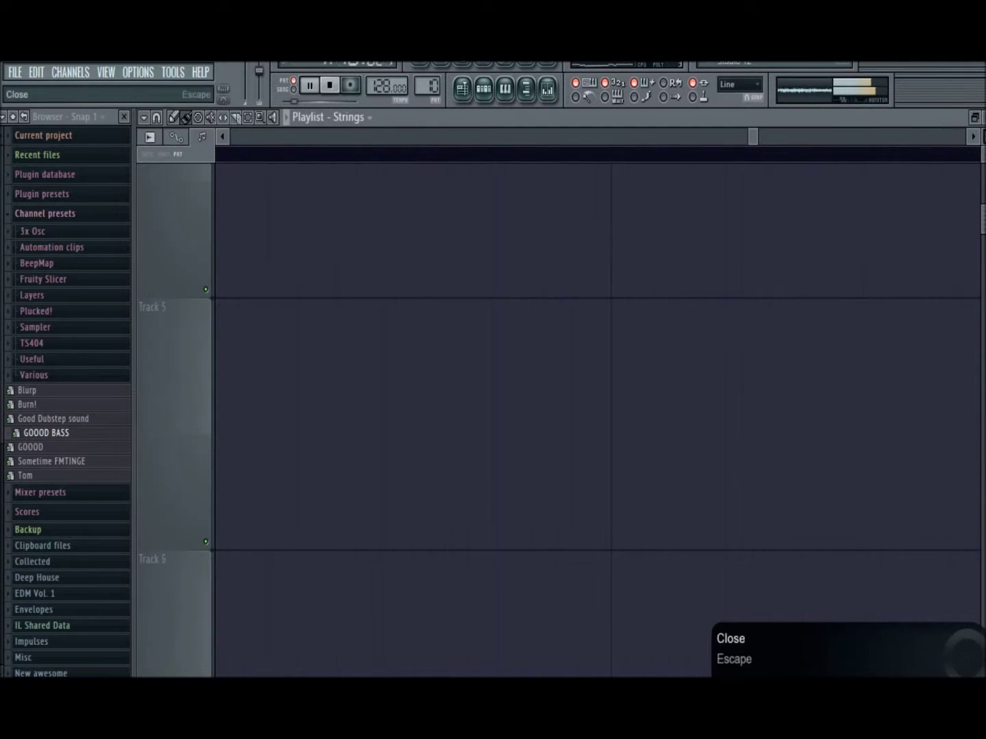
# Step: Play the full playlist arrangement in song mode from bar 1
pyautogui.moveTo(984, 137); pyautogui.dragTo(984, 215)
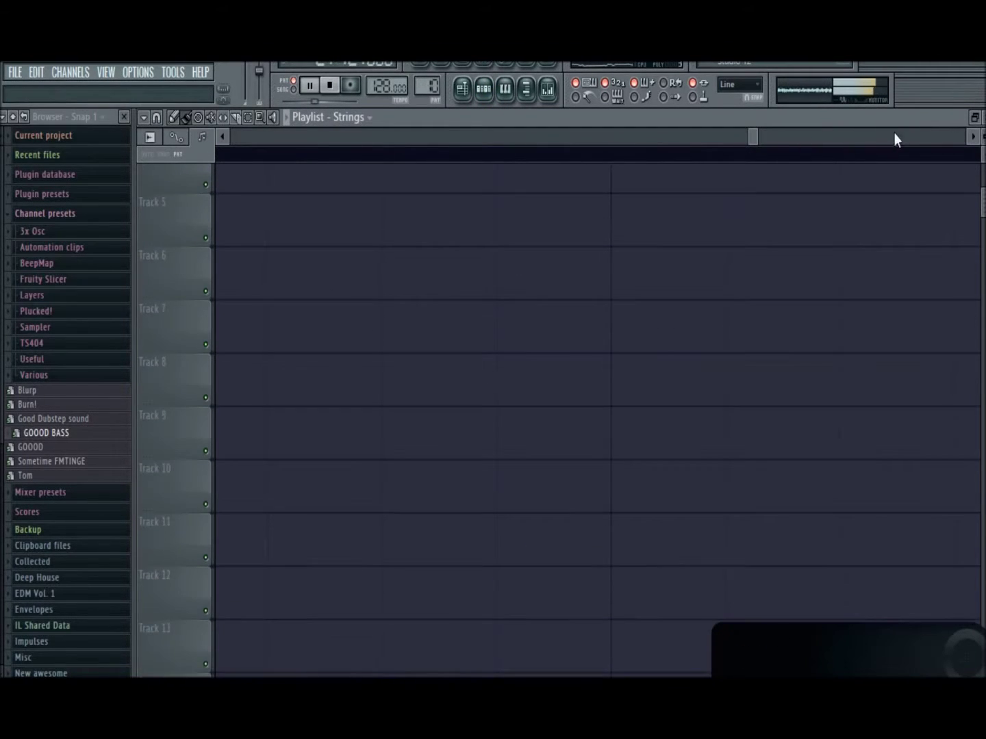
pyautogui.moveTo(748, 131); pyautogui.dragTo(30, 133)
pyautogui.scroll(4, 369, 250)
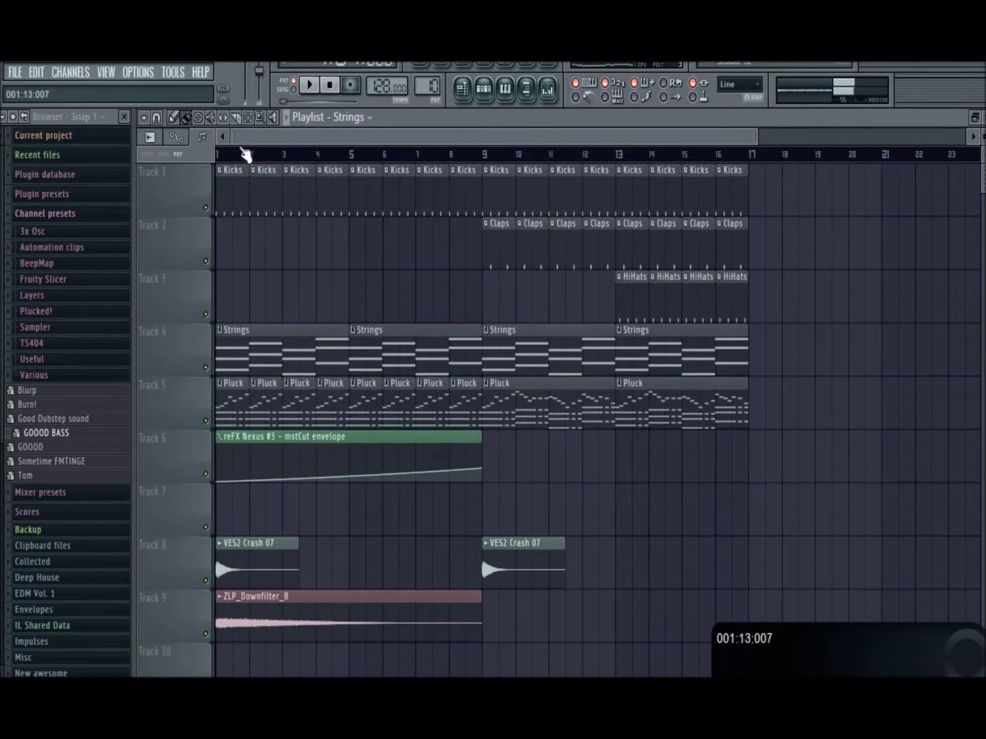
pyautogui.click(242, 152)
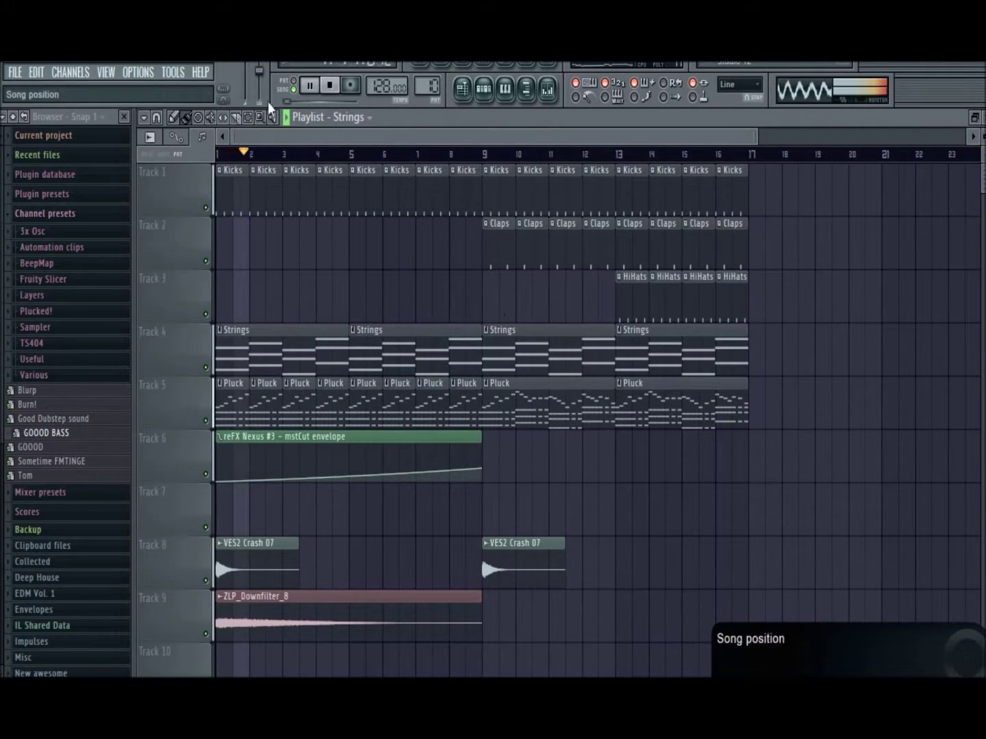
# Step: Create a reFX Nexus #4 master cutoff automation clip on Track 7, add a point at bar 9 and lower its start point to form a rise
pyautogui.click(173, 71)
pyautogui.moveTo(224, 250)
pyautogui.click(378, 346)
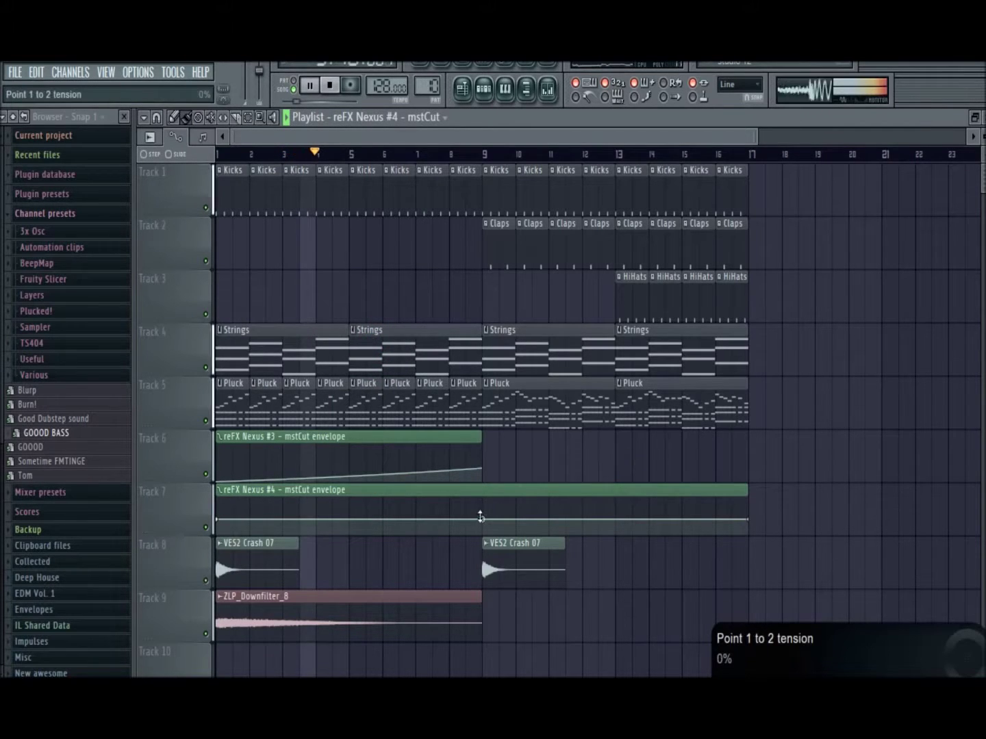
pyautogui.rightClick(481, 517)
pyautogui.moveTo(216, 520); pyautogui.dragTo(217, 540)
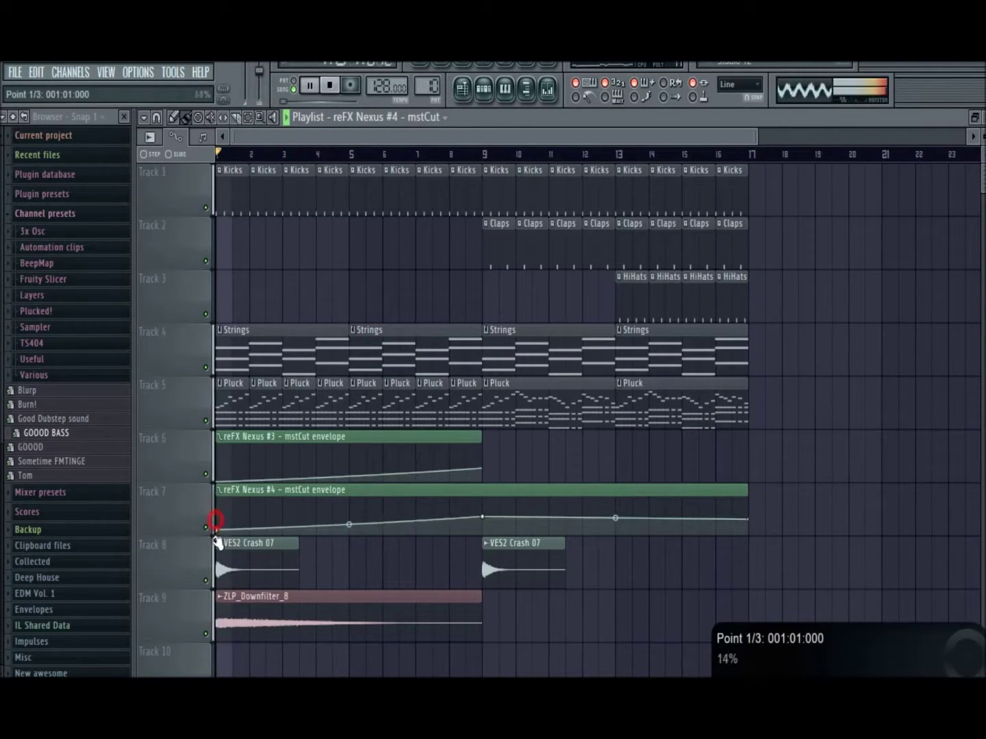
# Step: Replace the Strings clips across bars 1 to 8 with eight one-bar clips, and set the Nexus #4 cutoff envelope's first-segment tension to 5%
pyautogui.moveTo(346, 347)
pyautogui.mouseDown()
pyautogui.moveTo(240, 348)
pyautogui.moveTo(442, 346)
pyautogui.moveTo(452, 281)
pyautogui.moveTo(392, 278)
pyautogui.mouseUp()
pyautogui.rightClick(384, 353)
pyautogui.click(351, 529)
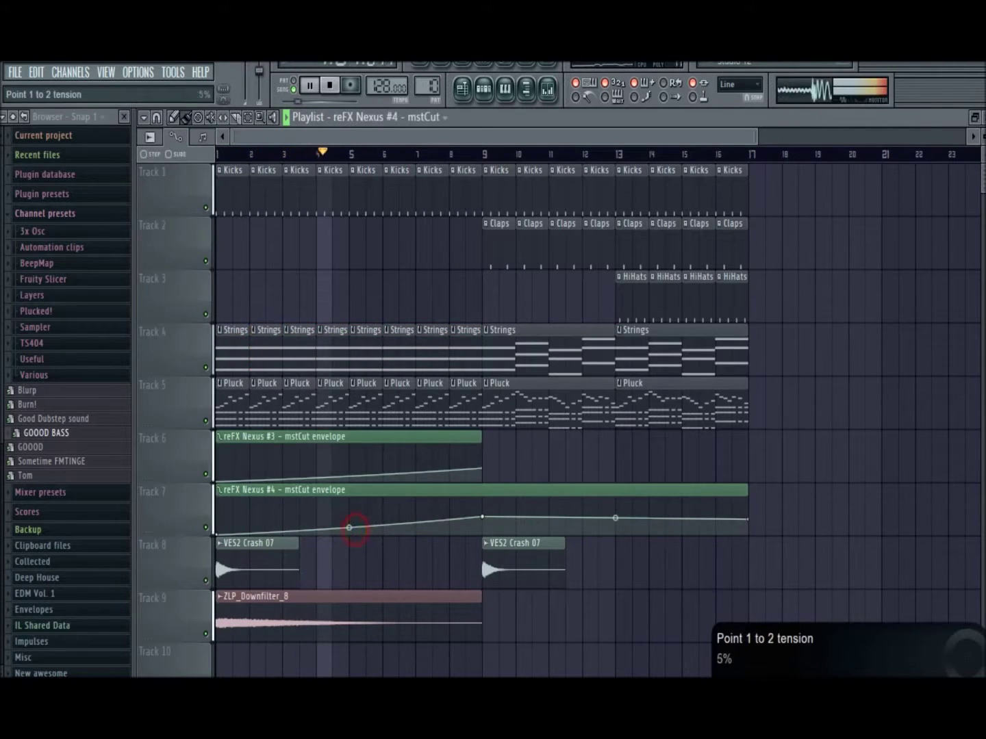
# Step: Lower the reFX Nexus #4 envelope's bar 9 point slightly and raise its end point at bar 17 into a steep curved rise
pyautogui.click(484, 519)
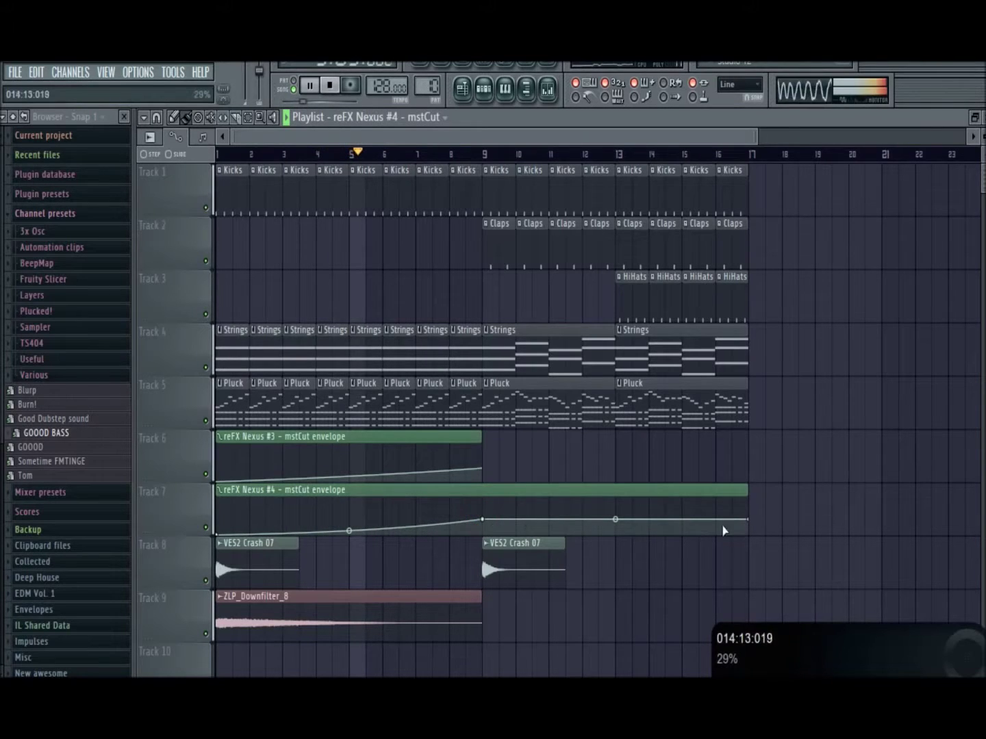
pyautogui.moveTo(748, 520); pyautogui.dragTo(747, 497)
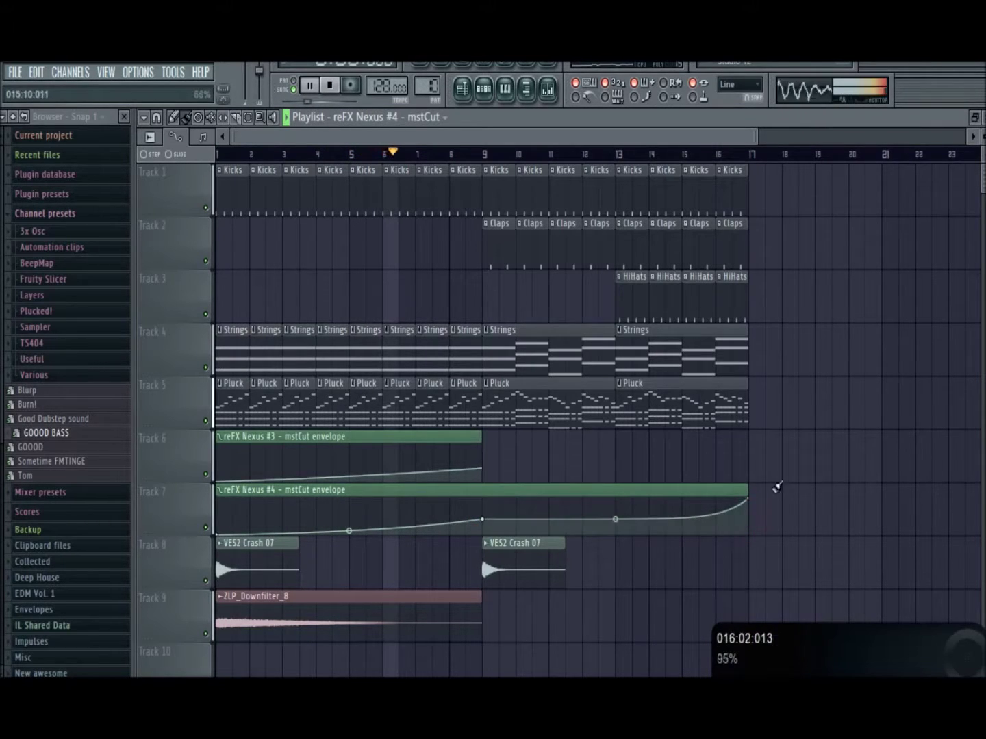
pyautogui.click(799, 485)
pyautogui.click(802, 392)
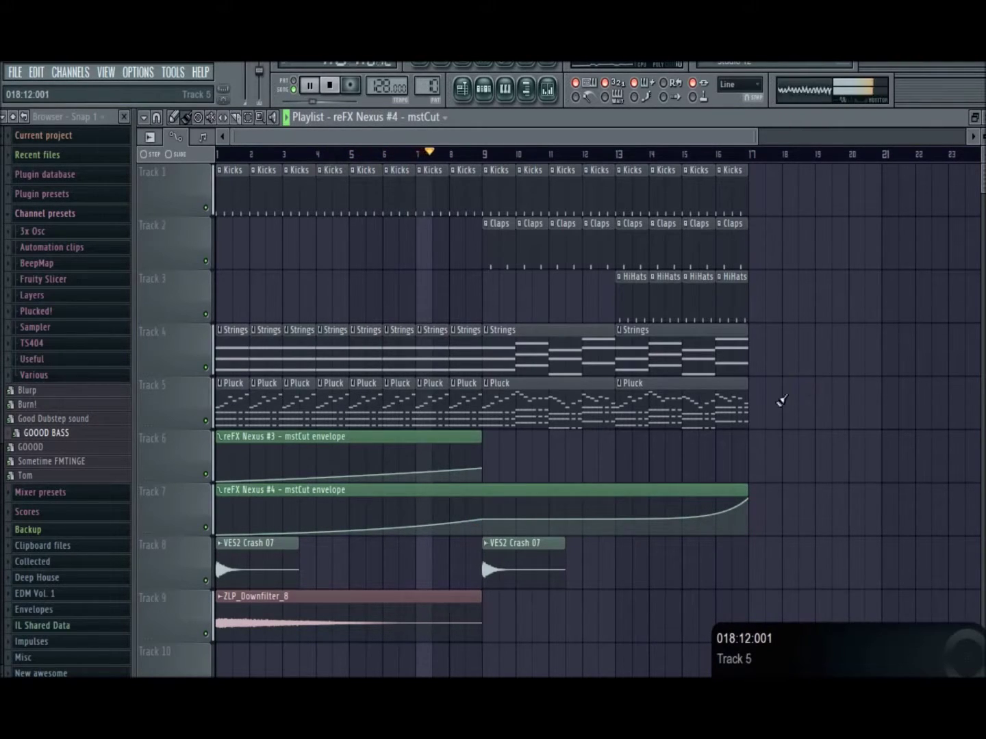
# Step: Extend the reFX Nexus #3 envelope to bar 17 with a curved, gentle rise, and fine-tune the Nexus #4 point at bar 9
pyautogui.moveTo(409, 490)
pyautogui.moveTo(350, 476); pyautogui.dragTo(350, 478)
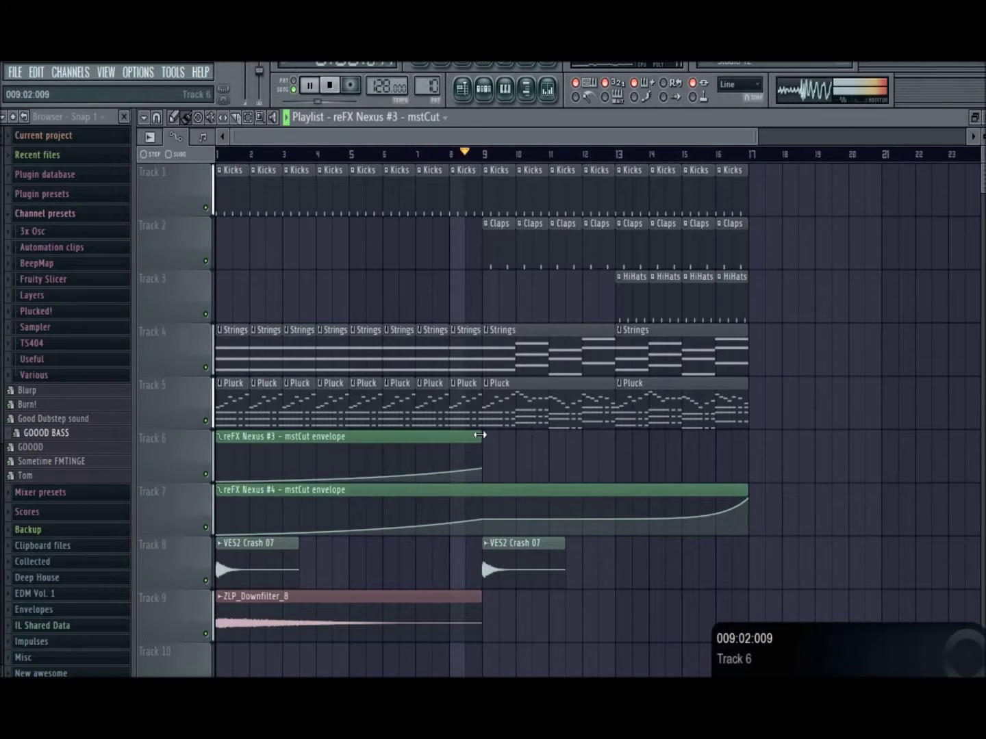
pyautogui.moveTo(480, 434); pyautogui.dragTo(681, 434)
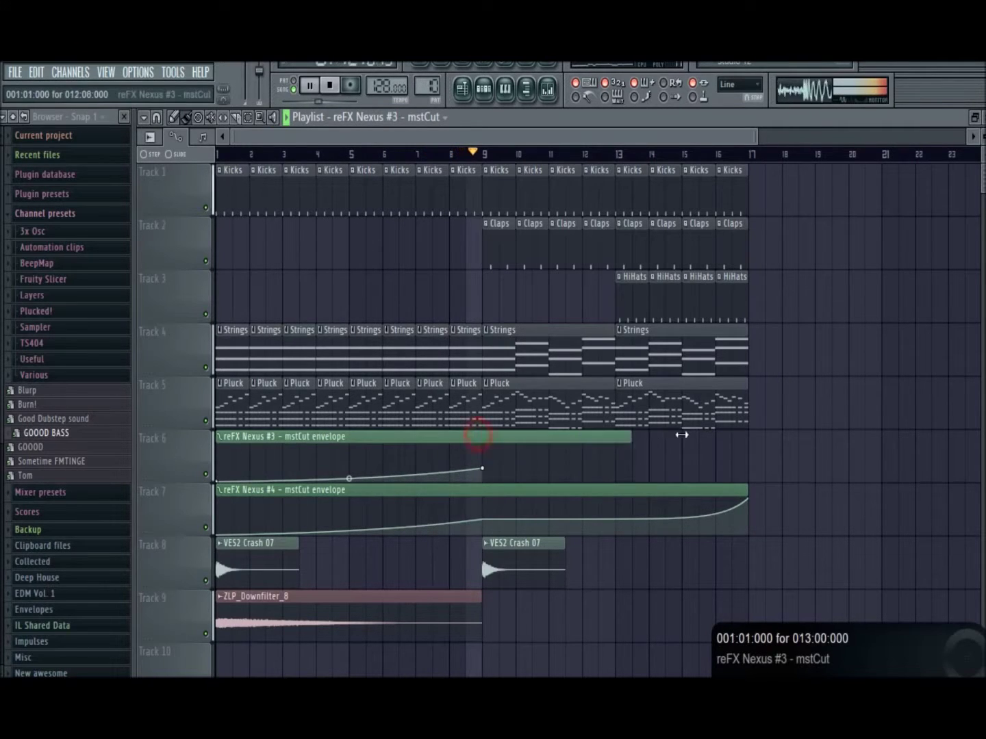
pyautogui.rightClick(747, 459)
pyautogui.moveTo(480, 521); pyautogui.dragTo(486, 524)
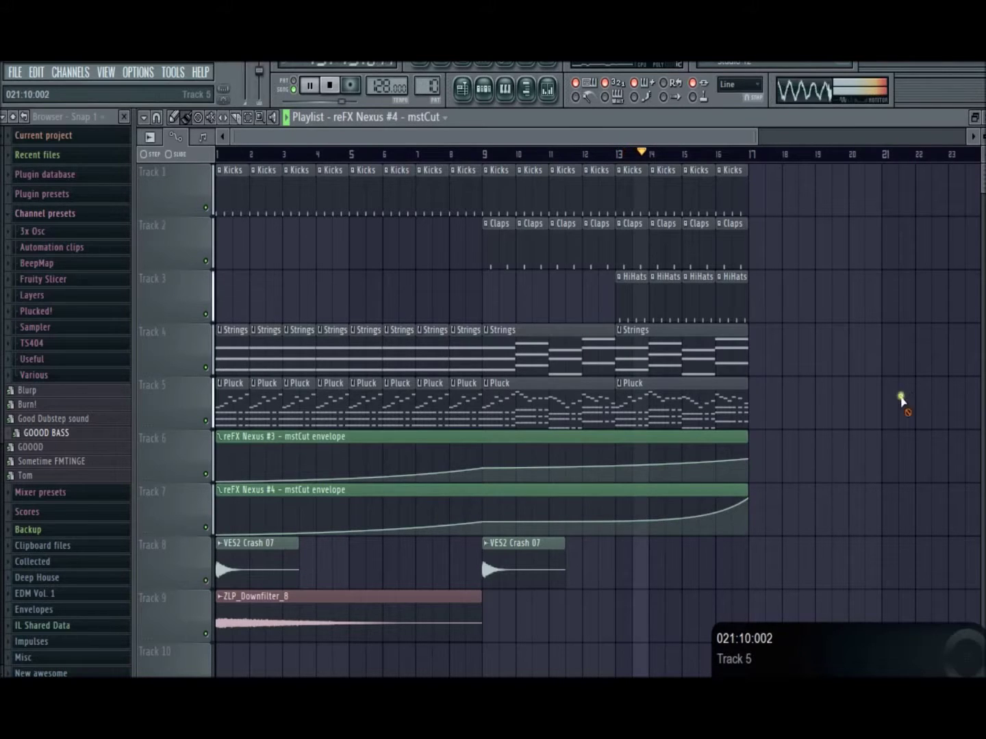
pyautogui.moveTo(534, 562); pyautogui.dragTo(797, 561)
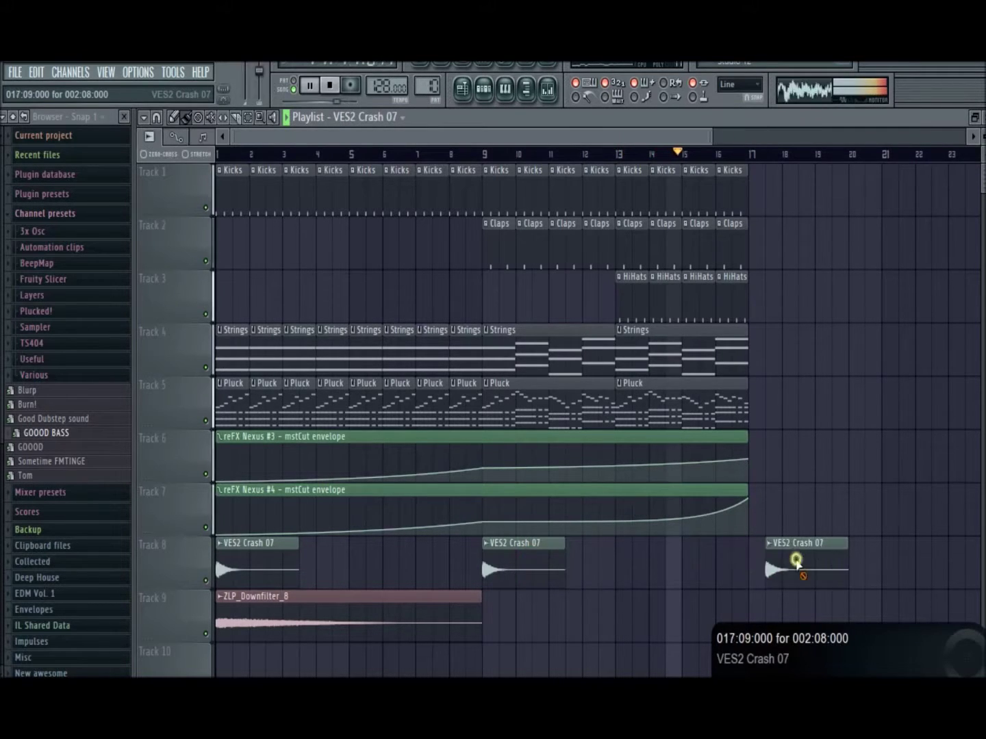
pyautogui.rightClick(797, 561)
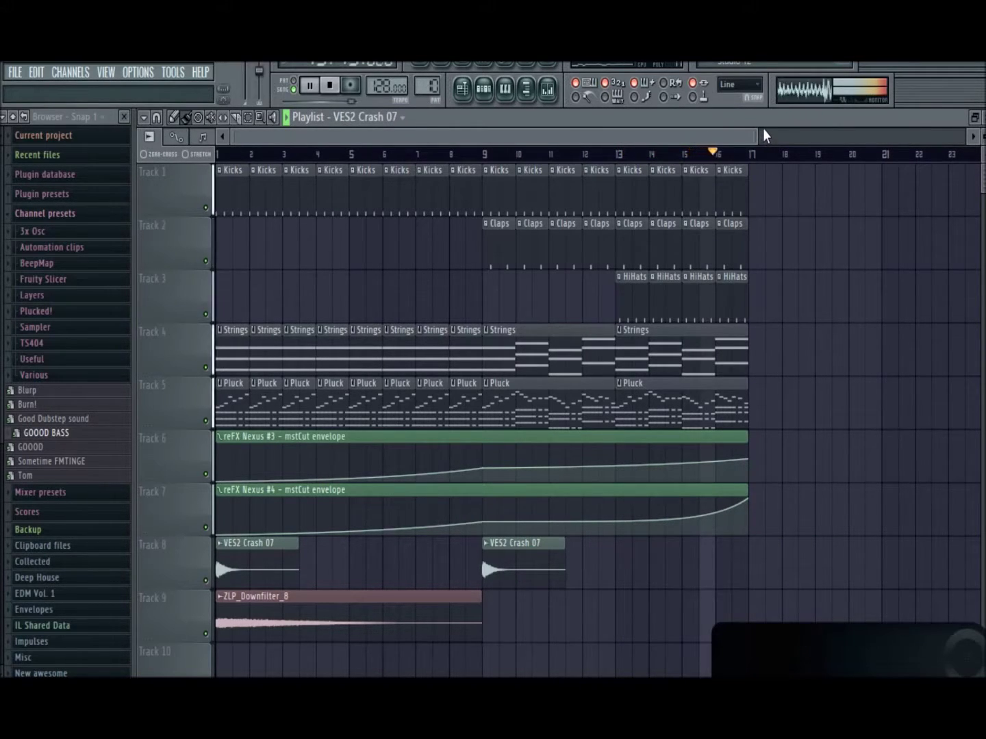
pyautogui.moveTo(755, 133); pyautogui.dragTo(898, 140)
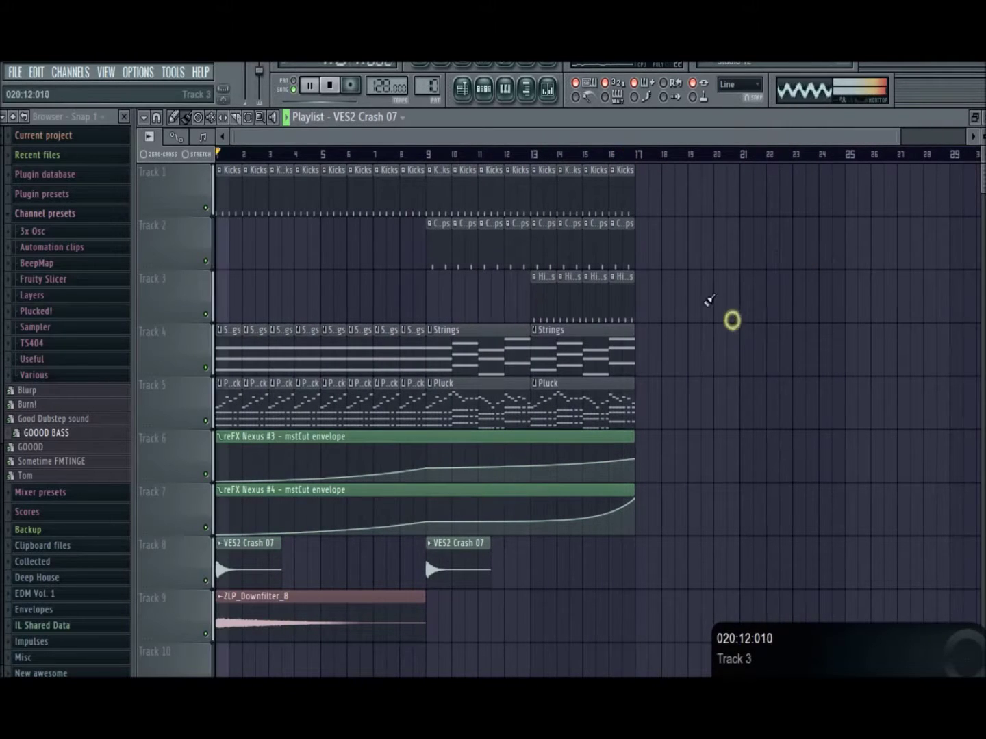
pyautogui.click(482, 90)
pyautogui.click(484, 93)
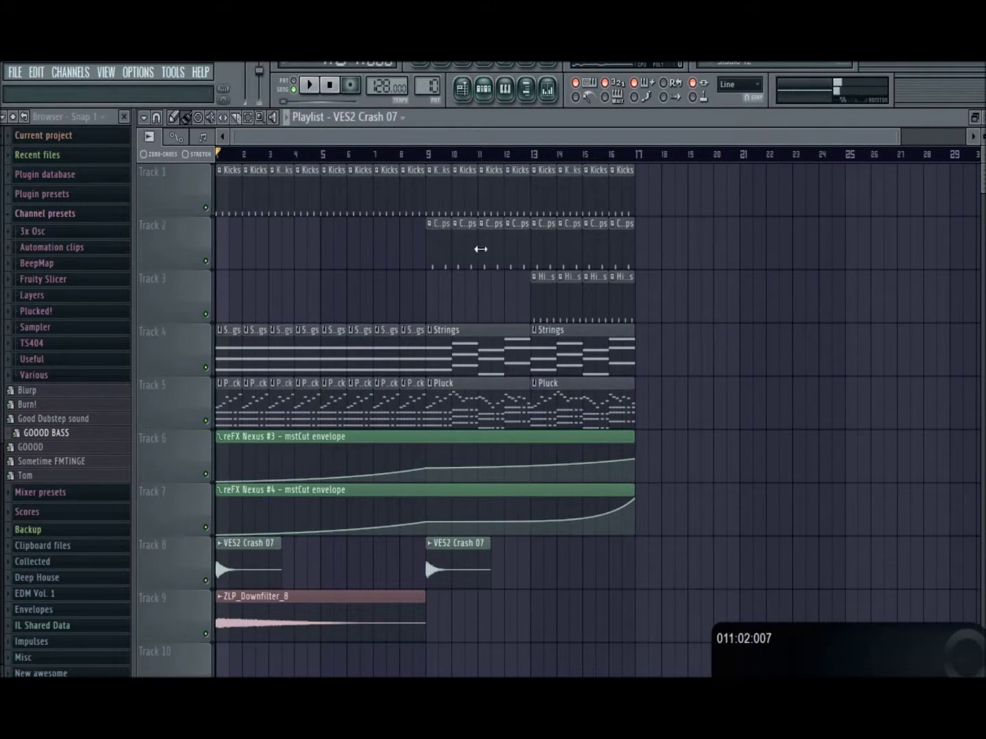
# Step: Copy the ZLP_Downfilter_8 clip and the VES2 Crash 07 clip to bar 17 on their own tracks
pyautogui.moveTo(339, 600); pyautogui.dragTo(709, 596)
pyautogui.click(430, 544)
pyautogui.click(512, 551)
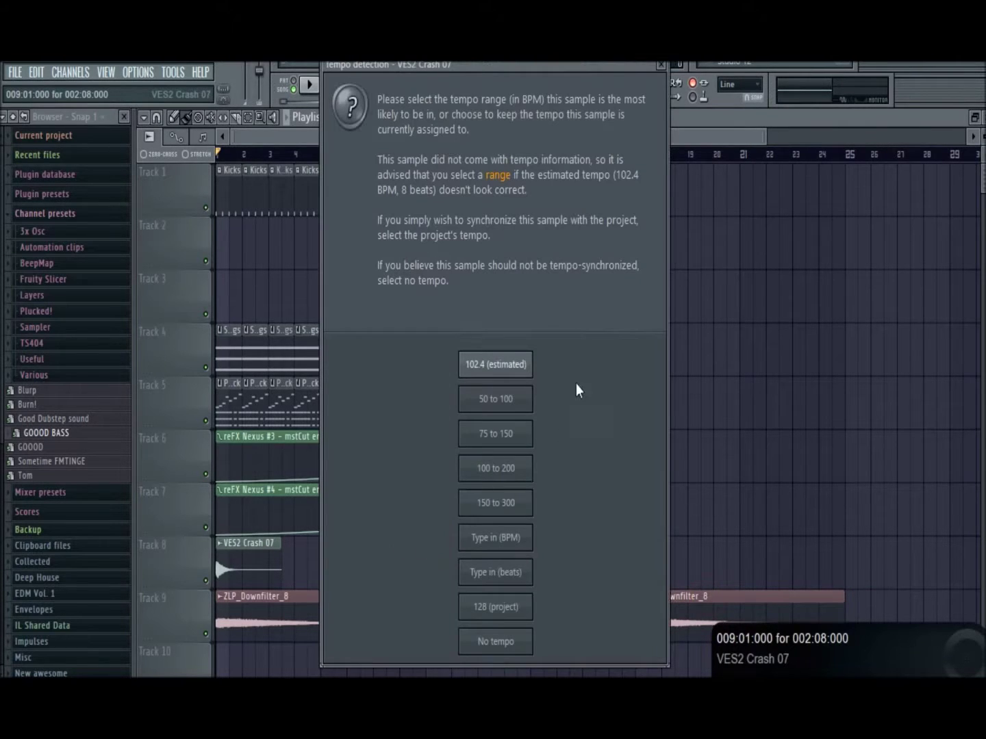
pyautogui.click(661, 65)
pyautogui.moveTo(465, 573); pyautogui.dragTo(668, 577)
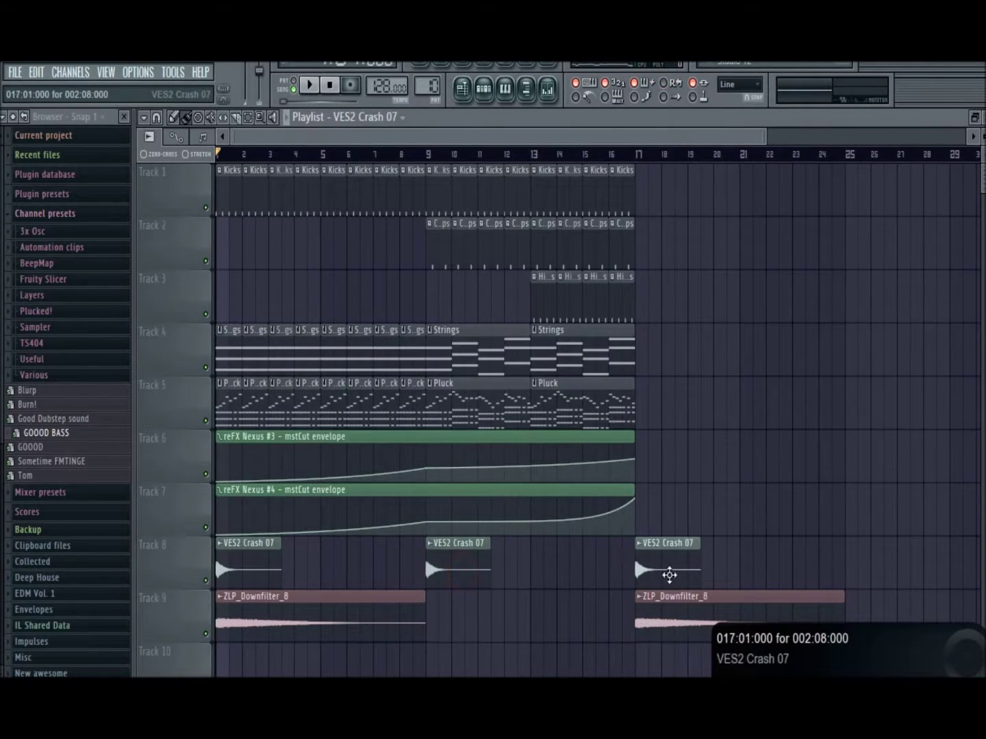
# Step: Play the song from about bar 15 and collapse the channel presets folder in the browser
pyautogui.press('space')
pyautogui.click(595, 156)
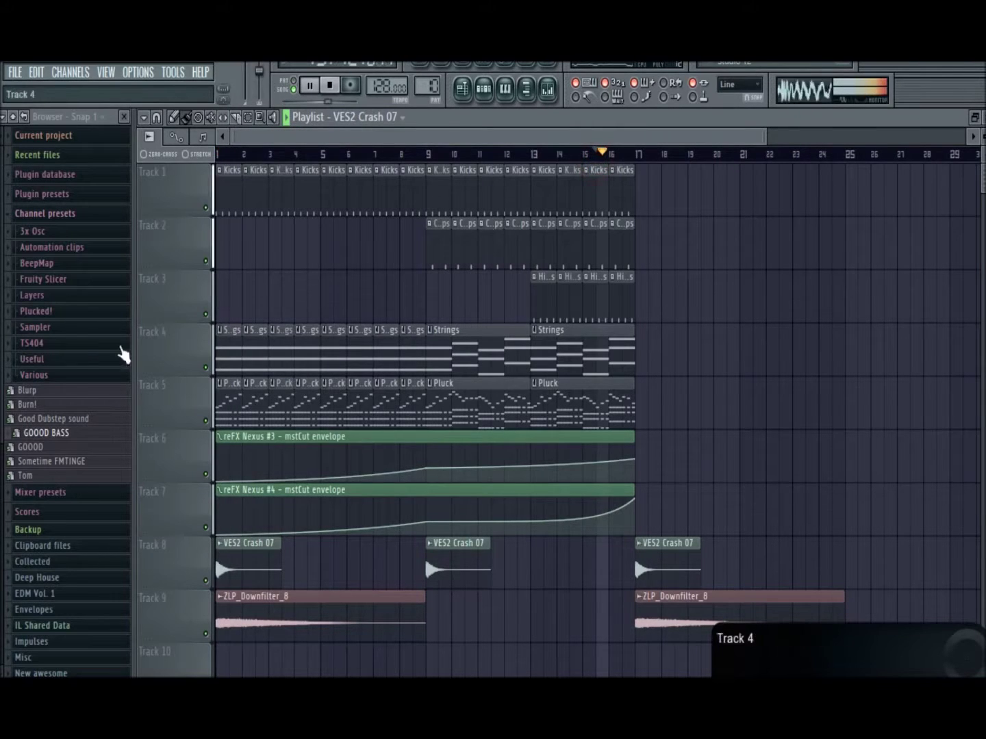
pyautogui.click(61, 374)
pyautogui.click(11, 117)
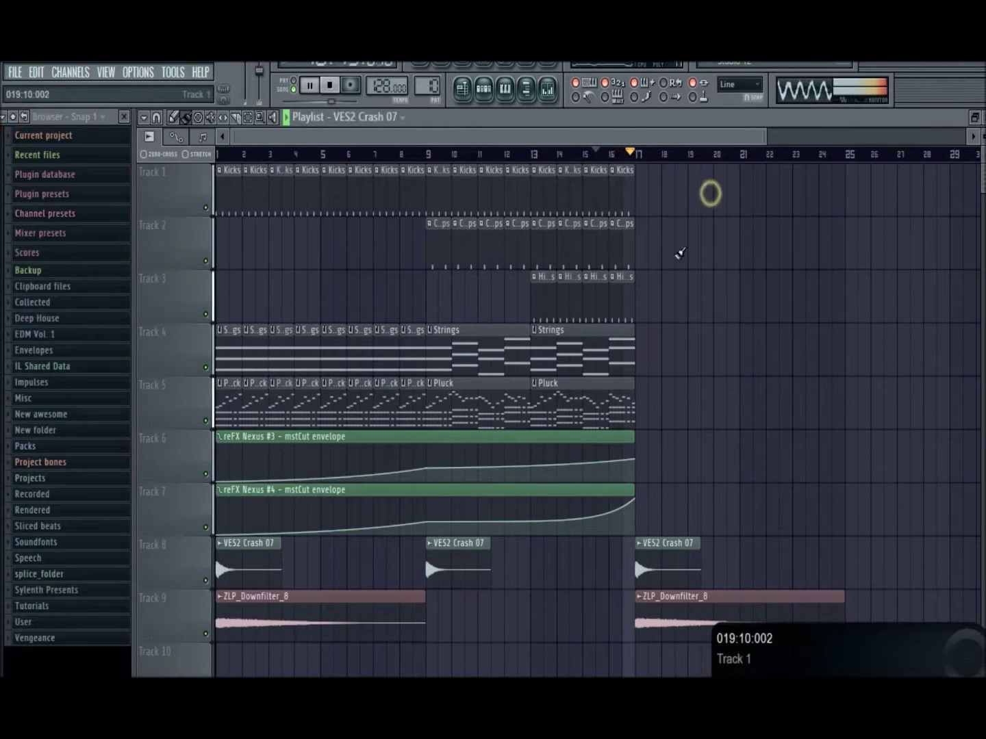
# Step: Lengthen the reFX Nexus #3 envelope to 18 bars, raise its bar 17 point and add a point near bar 16 to steepen the rise
pyautogui.moveTo(633, 442); pyautogui.dragTo(710, 441)
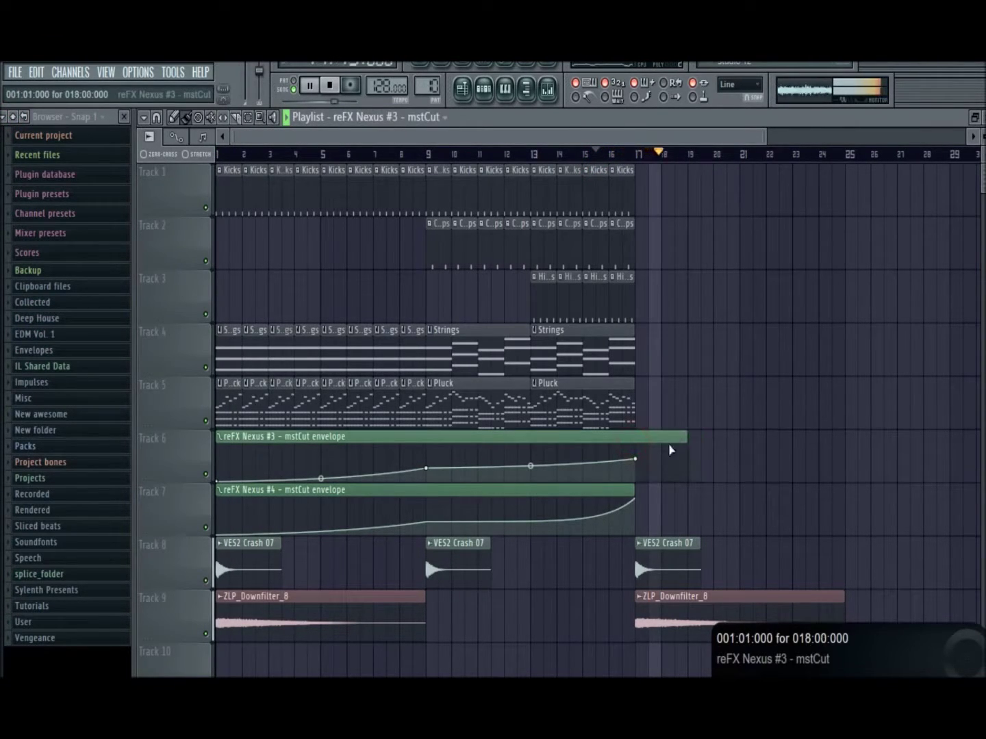
pyautogui.press('space')
pyautogui.click(647, 455)
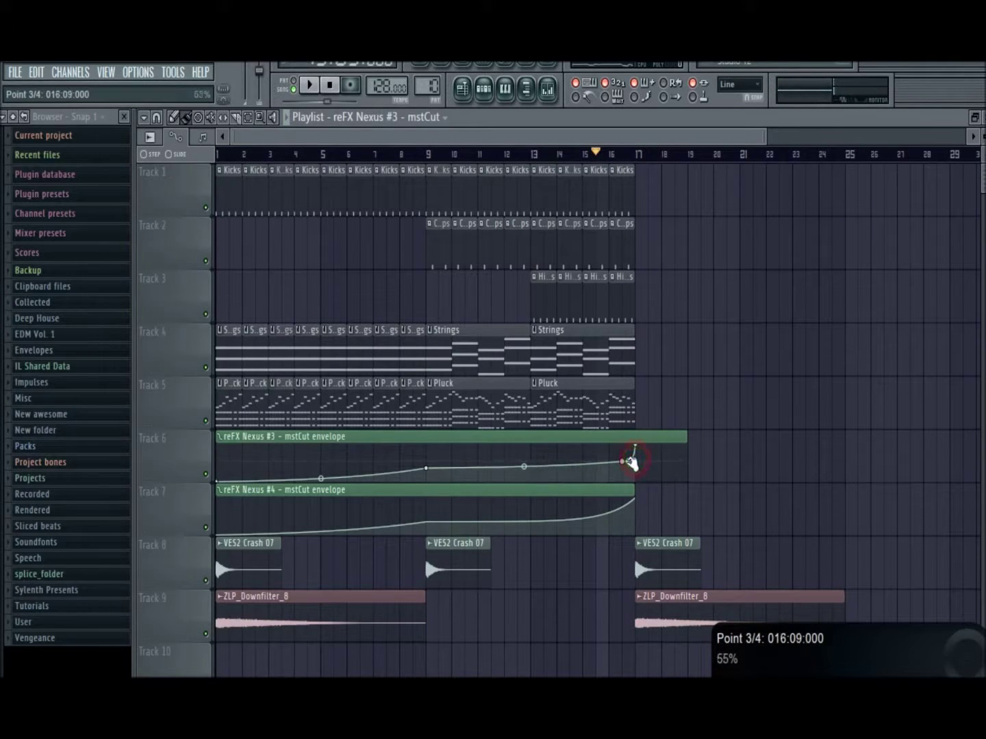
pyautogui.press('space')
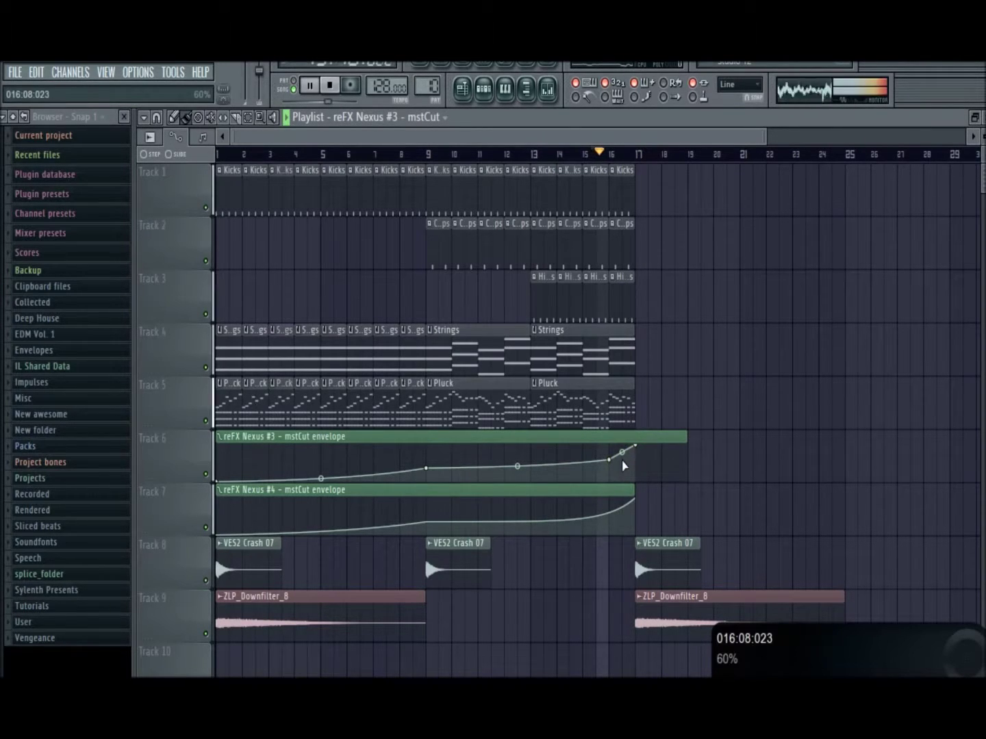
# Step: Copy the Pluck clip to bar 17 on Track 5 and place the Bass 2 pattern at bar 25 on Track 4
pyautogui.moveTo(606, 400); pyautogui.dragTo(700, 405)
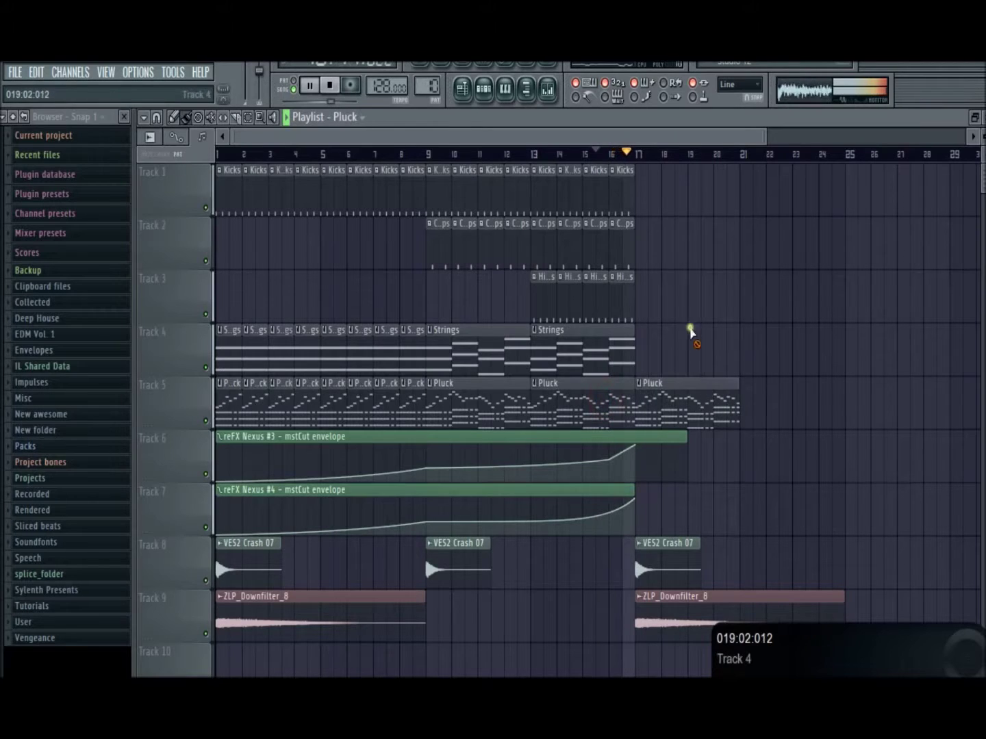
pyautogui.click(361, 118)
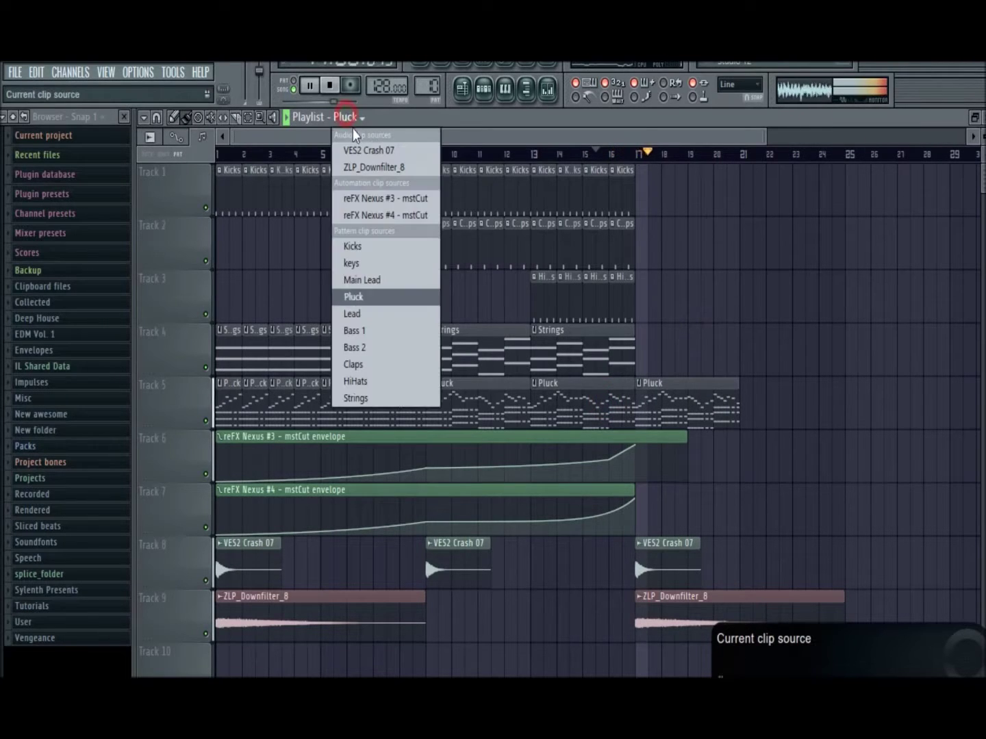
pyautogui.click(376, 347)
pyautogui.moveTo(644, 346); pyautogui.dragTo(957, 343)
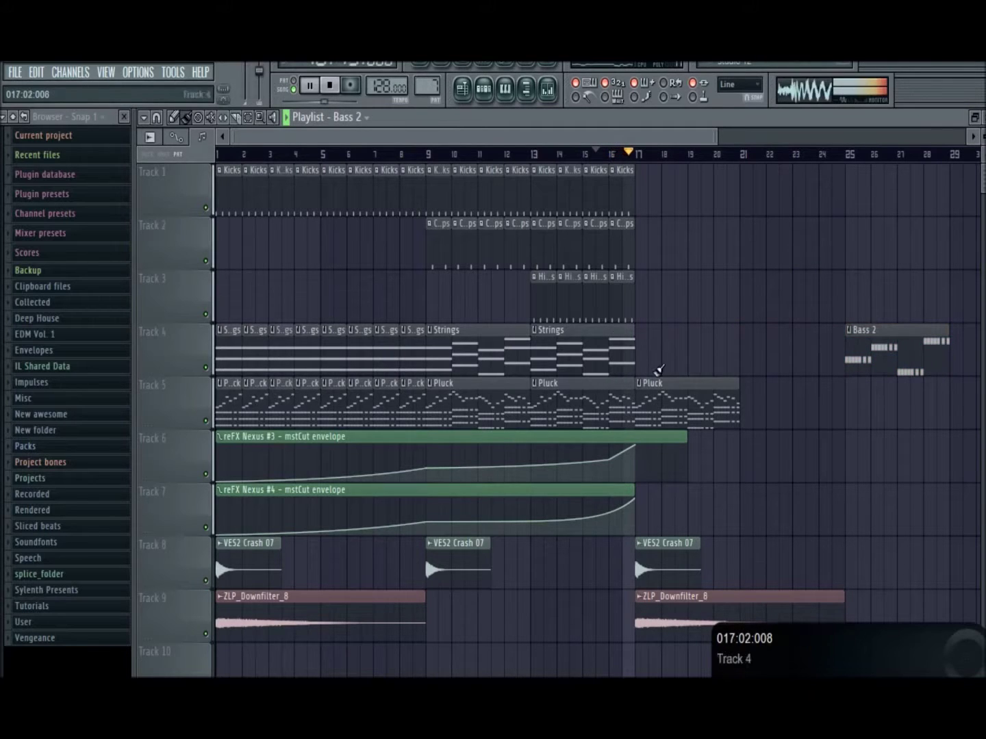
# Step: Copy the Pluck clip to bar 21 and add Strings clips at bars 17 and 21
pyautogui.click(675, 397)
pyautogui.moveTo(590, 348); pyautogui.dragTo(693, 354)
pyautogui.moveTo(682, 353); pyautogui.dragTo(775, 355)
pyautogui.rightClick(761, 262)
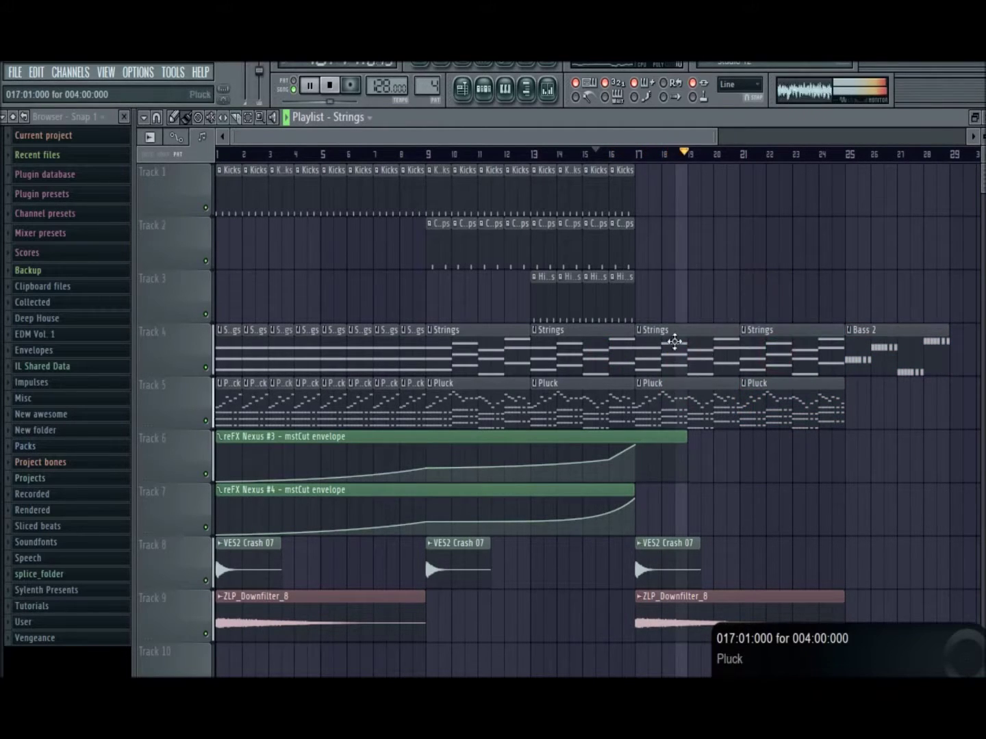
# Step: Place two keys pattern clips on Track 3 at bars 17 and 21 and resume playback
pyautogui.click(369, 118)
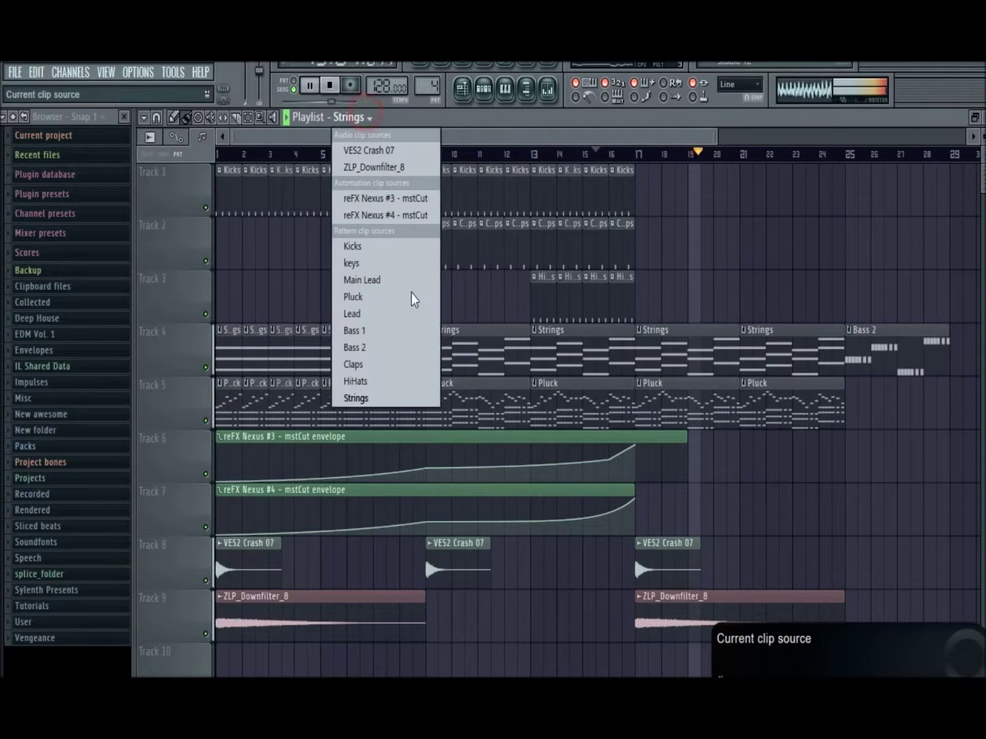
pyautogui.click(370, 263)
pyautogui.click(640, 301)
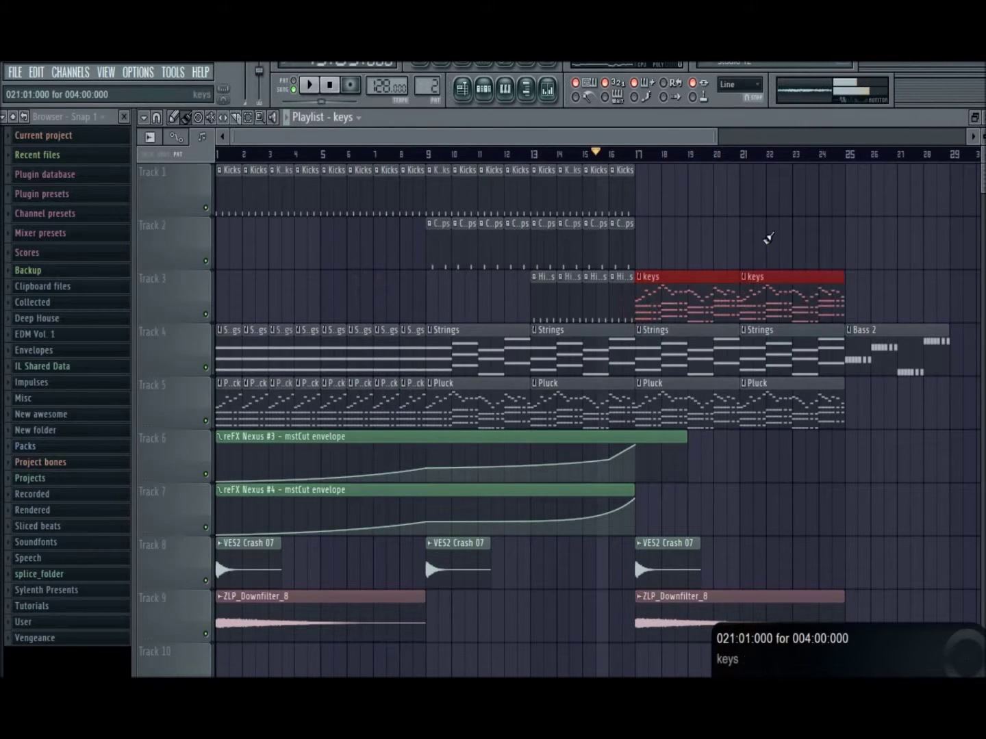
pyautogui.press('space')
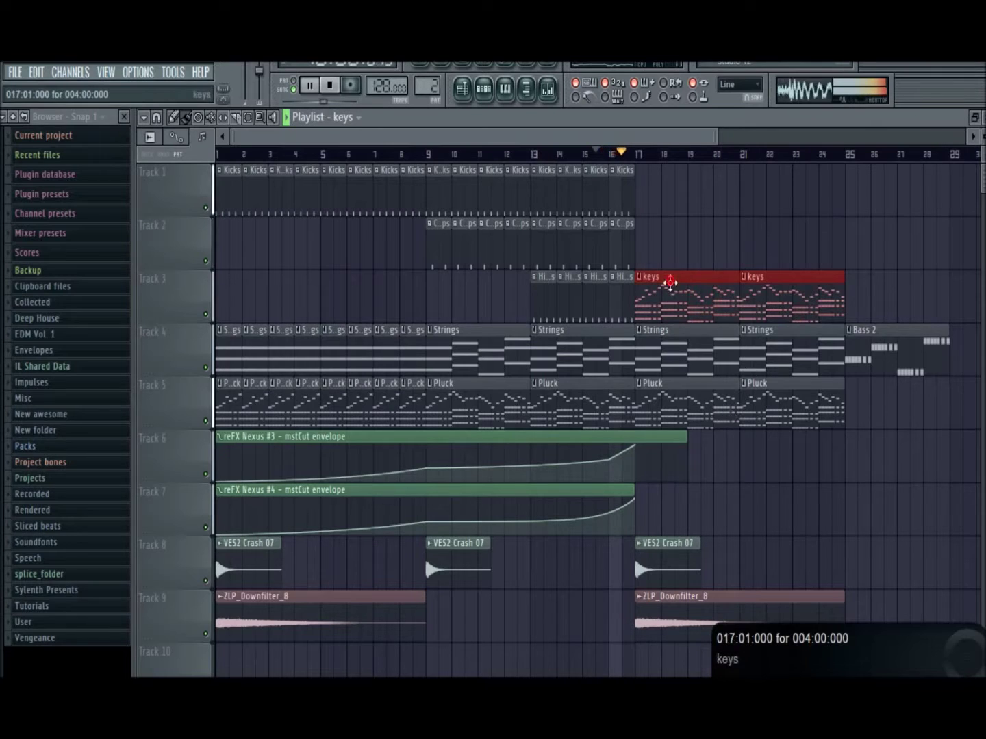
# Step: Move both keys clips down to Track 7 and the two Nexus cutoff envelopes to free tracks below the audio clips
pyautogui.moveTo(669, 281); pyautogui.dragTo(687, 507)
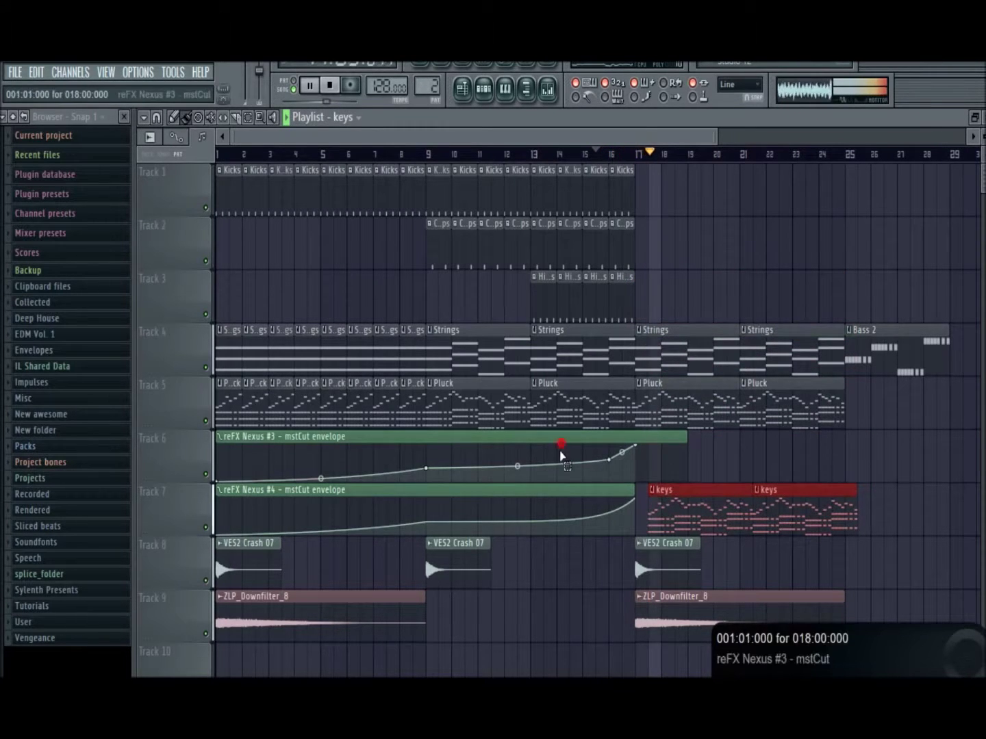
pyautogui.moveTo(562, 448); pyautogui.dragTo(548, 496)
pyautogui.moveTo(521, 435); pyautogui.dragTo(373, 636)
pyautogui.press('space')
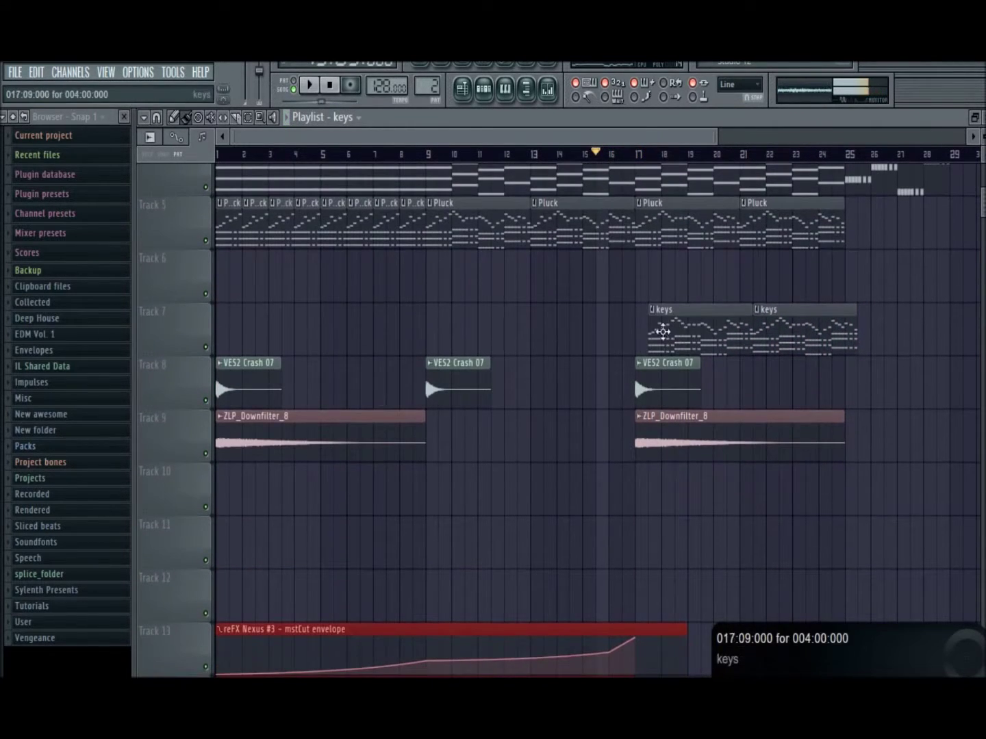
# Step: Shift both keys clips on Track 7 so they start exactly at bars 17 and 21, and resume playback
pyautogui.moveTo(661, 335); pyautogui.dragTo(798, 337)
pyautogui.moveTo(799, 336)
pyautogui.mouseDown()
pyautogui.moveTo(777, 336)
pyautogui.moveTo(789, 328)
pyautogui.mouseUp()
pyautogui.keyDown('ctrl'); pyautogui.click(698, 292); pyautogui.keyUp('ctrl')
pyautogui.press('space')
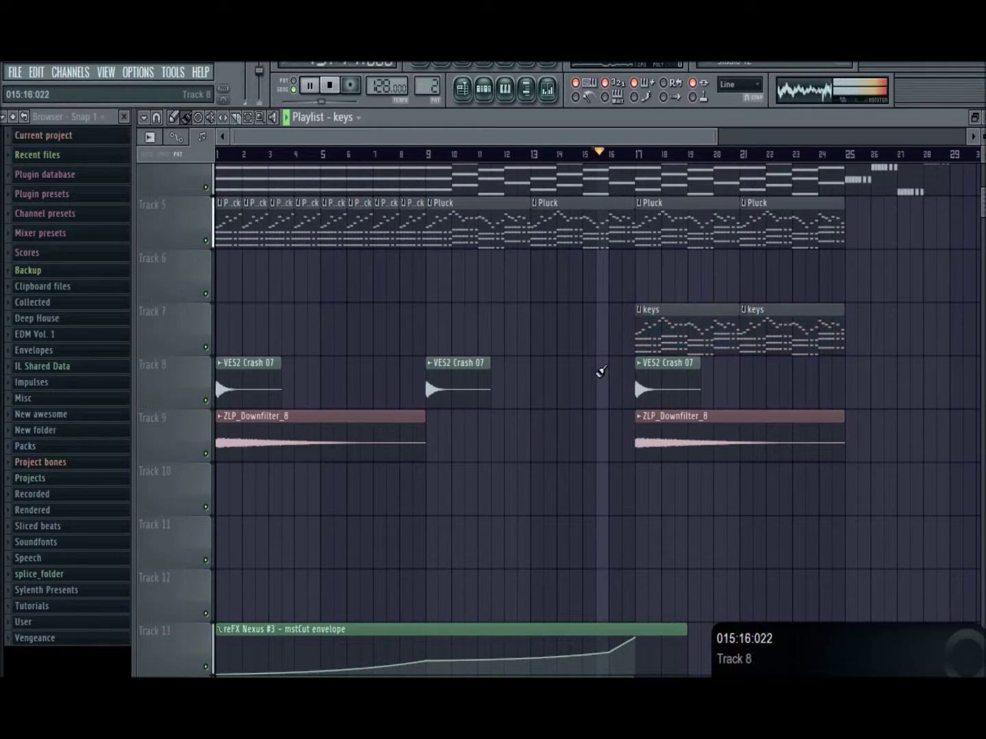
# Step: Open the reFX Nexus piano channel and lower its master filter cutoff to about 41
pyautogui.scroll(3, 693, 198)
pyautogui.click(480, 93)
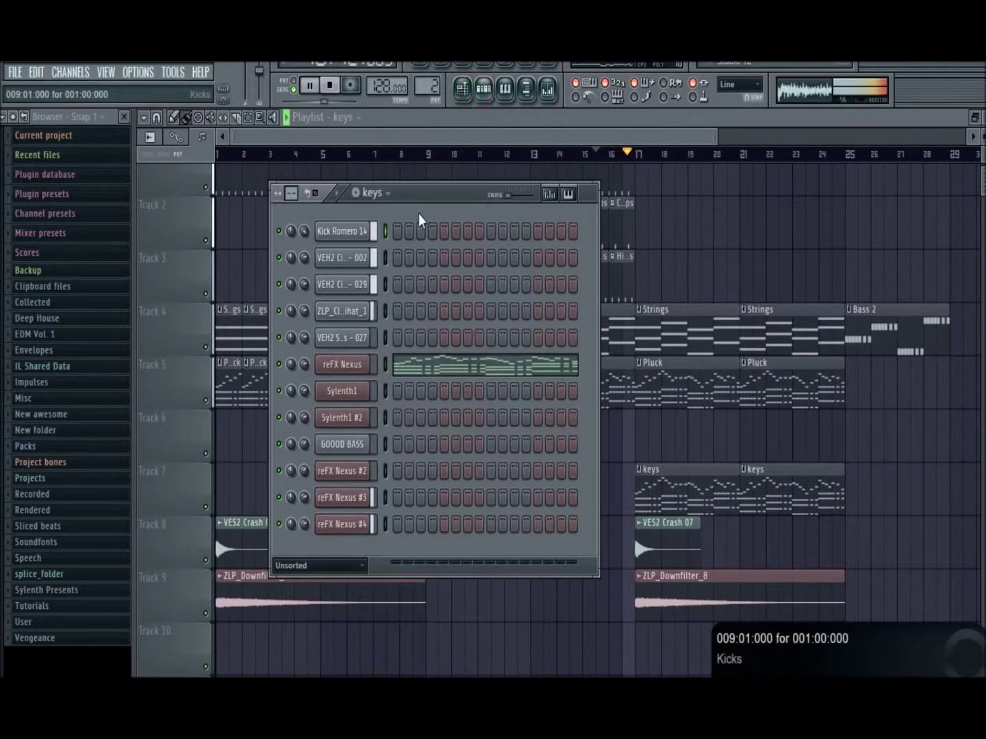
pyautogui.click(323, 370)
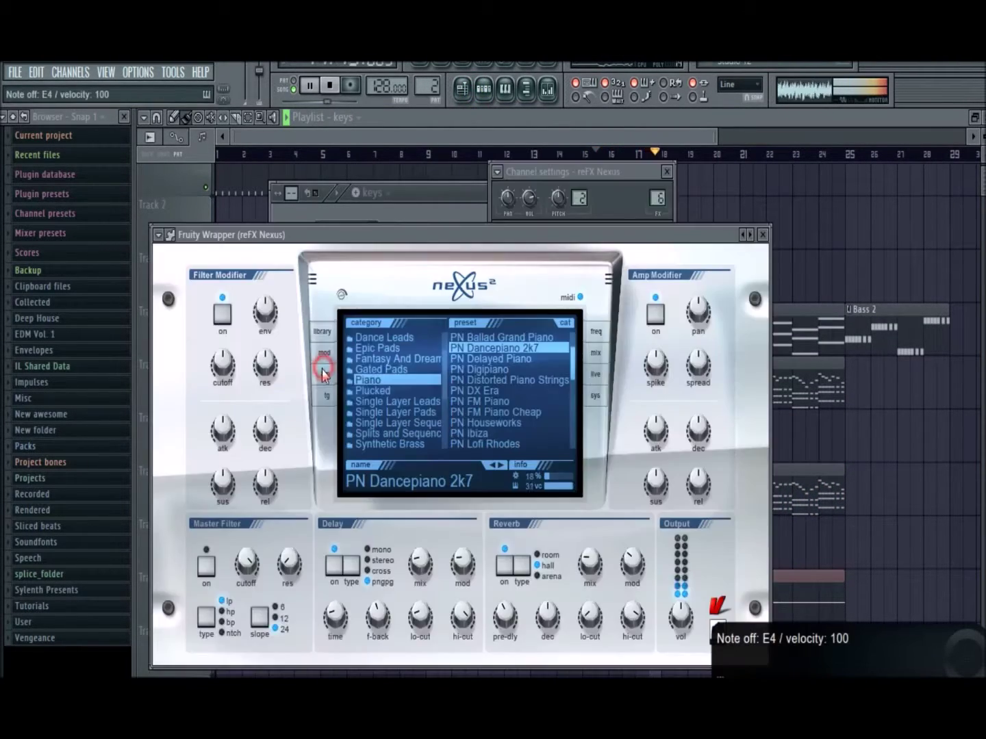
pyautogui.moveTo(248, 565); pyautogui.dragTo(248, 576)
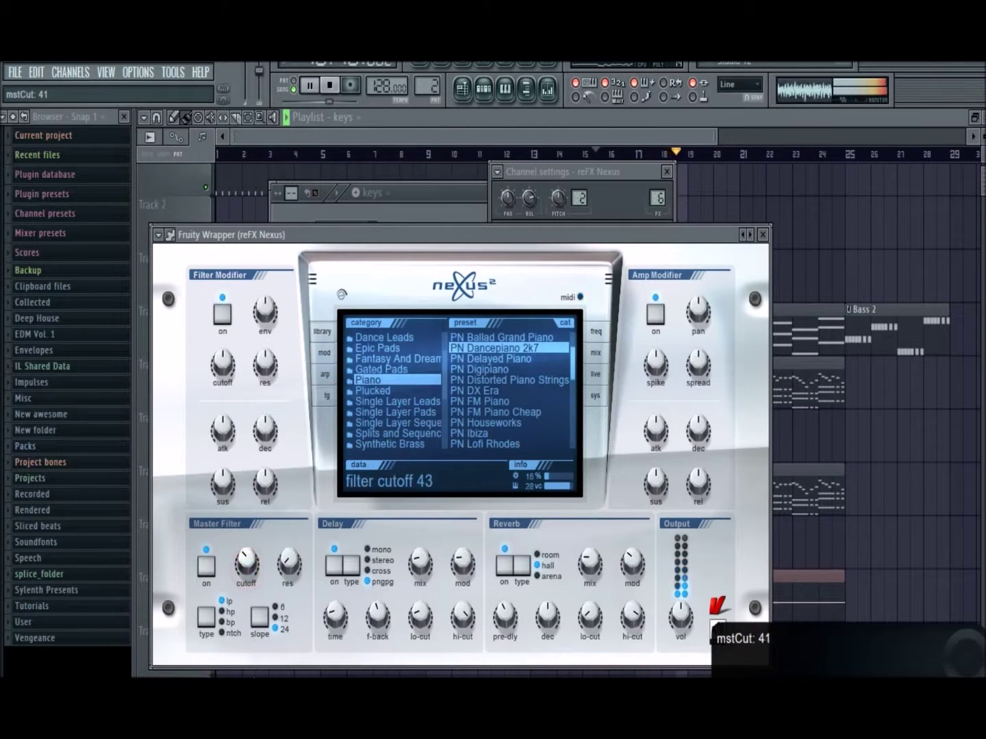
pyautogui.click(915, 434)
# Step: Create an automation clip for the last tweaked Nexus cutoff and shape it to rise from a low point at bar 17 to a peak at bar 25
pyautogui.click(172, 72)
pyautogui.moveTo(236, 250)
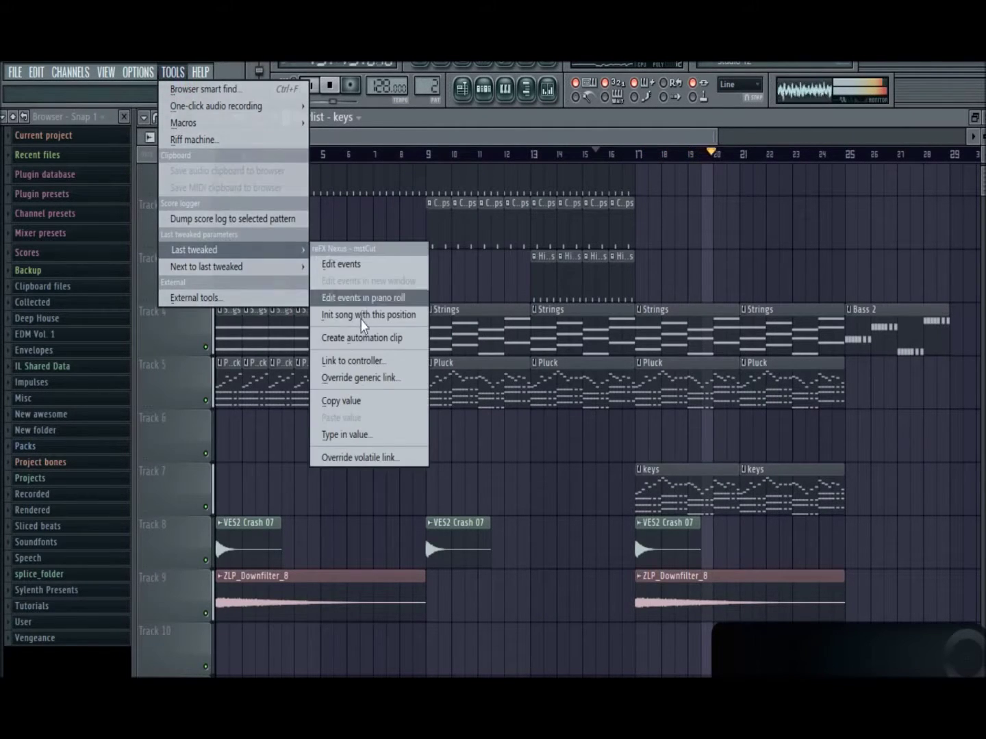
pyautogui.click(362, 338)
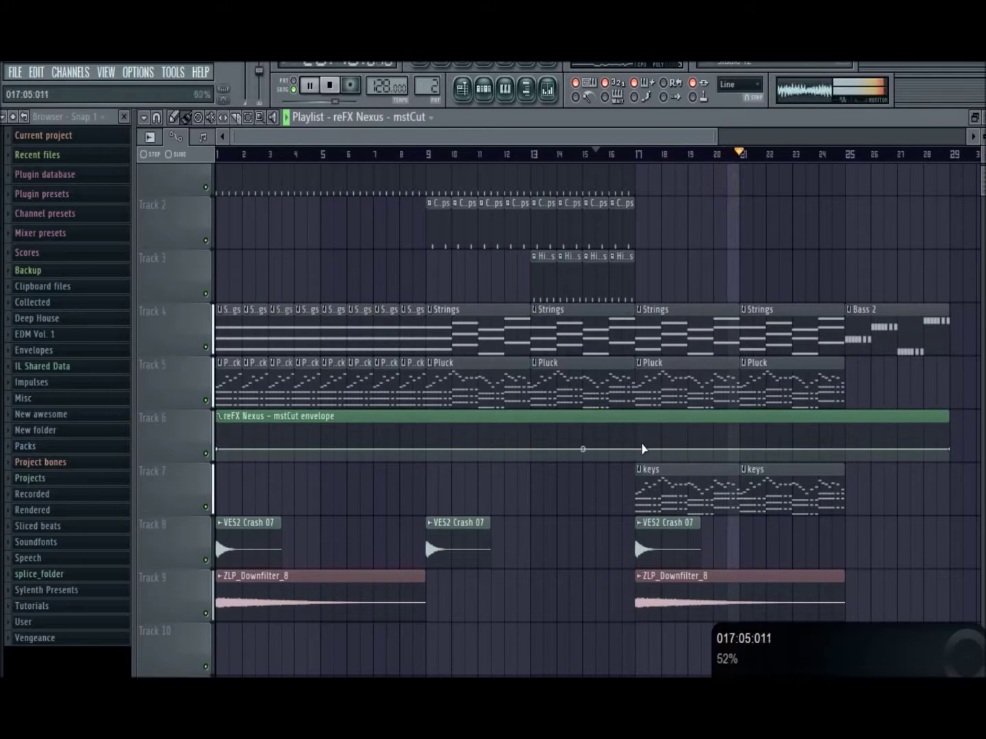
pyautogui.moveTo(643, 449); pyautogui.dragTo(644, 483)
pyautogui.moveTo(837, 448); pyautogui.dragTo(845, 425)
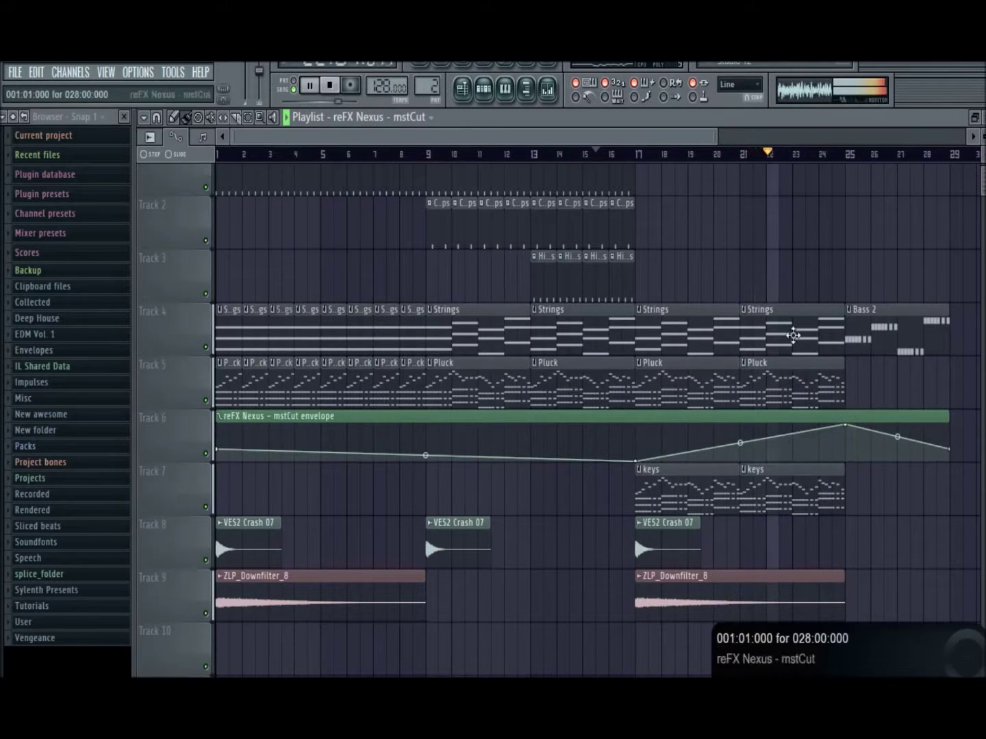
# Step: Move the Bass 2 clip to Track 8 and the reFX Nexus cutoff envelope to Track 10
pyautogui.scroll(-2, 781, 246)
pyautogui.moveTo(725, 330); pyautogui.dragTo(728, 543)
pyautogui.moveTo(685, 416); pyautogui.dragTo(577, 541)
# Step: Move the two keys clips up to Track 6, return the bar 17 VES2 Crash 07 clip to Track 8, and select Bass 2 as clip source
pyautogui.moveTo(555, 410); pyautogui.dragTo(652, 441)
pyautogui.moveTo(655, 414); pyautogui.dragTo(658, 348)
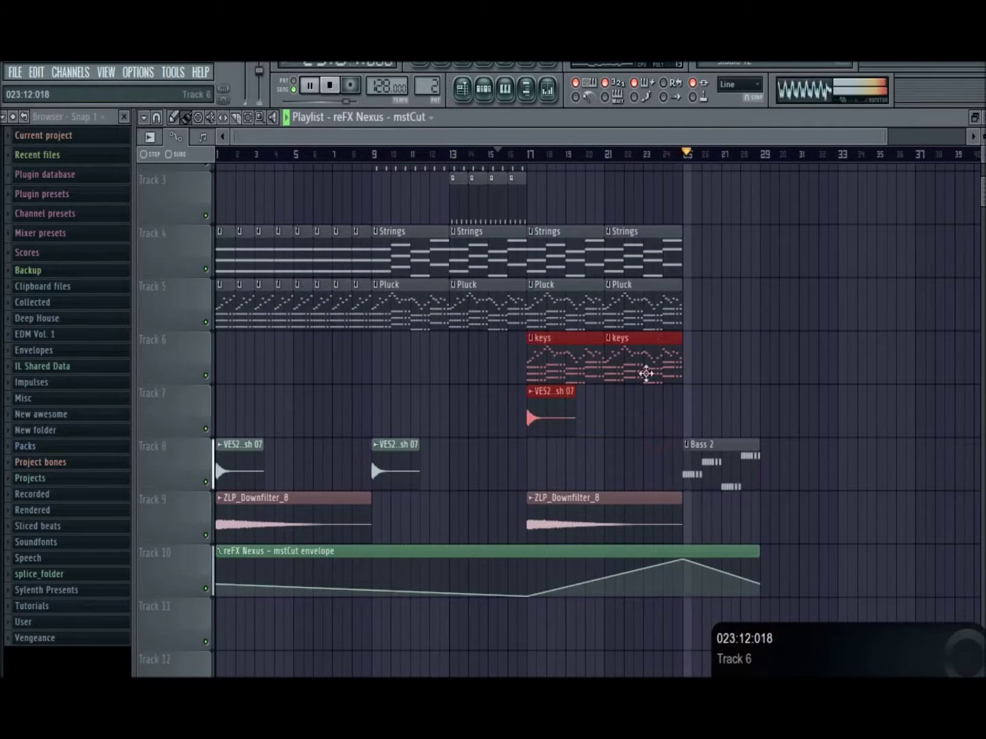
pyautogui.keyDown('ctrl'); pyautogui.click(619, 403); pyautogui.keyUp('ctrl')
pyautogui.moveTo(541, 398); pyautogui.dragTo(543, 472)
pyautogui.click(719, 472)
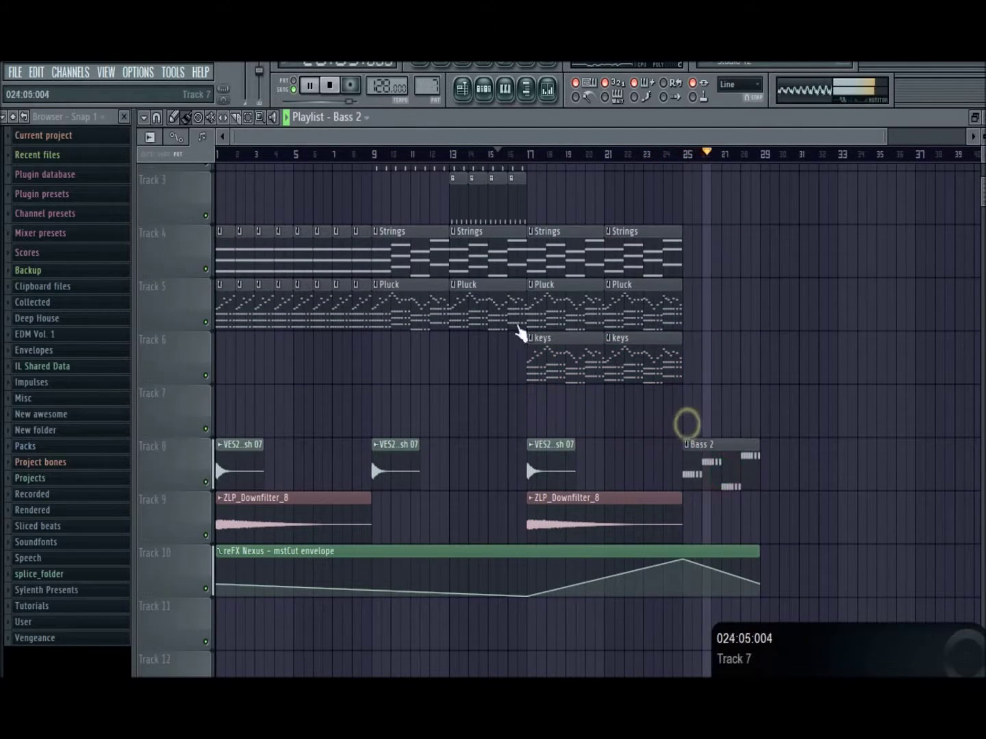
# Step: Place two Main Lead clips on Track 7 at bars 17 and 21, and play the arrangement
pyautogui.press('space')
pyautogui.click(348, 118)
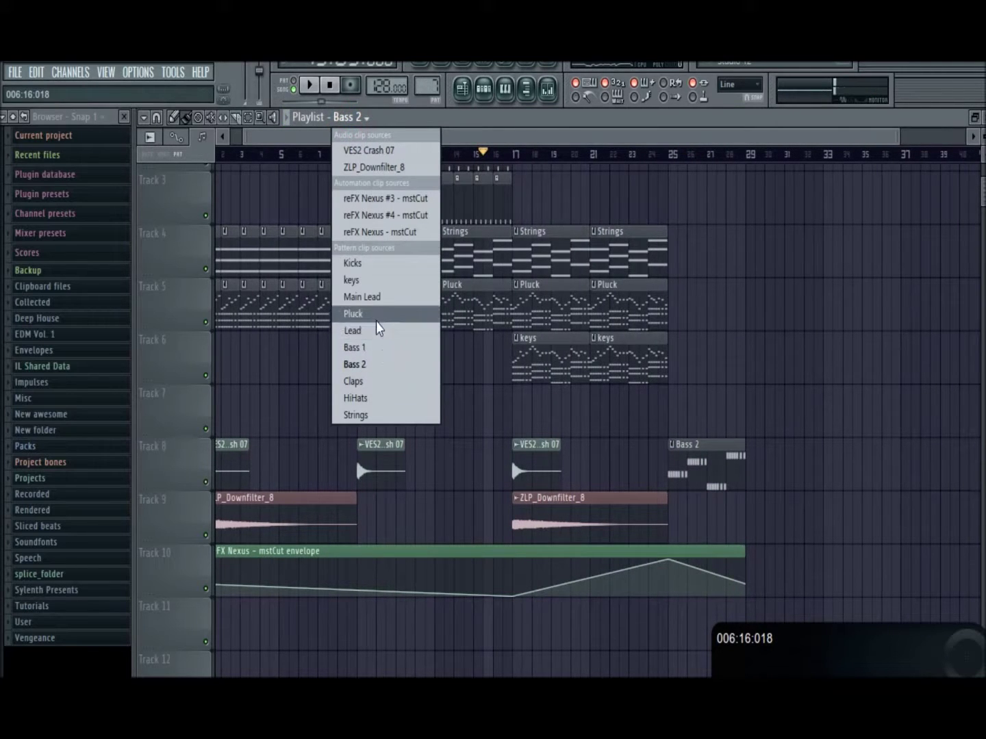
pyautogui.click(380, 297)
pyautogui.click(513, 412)
pyautogui.click(595, 411)
pyautogui.press('space')
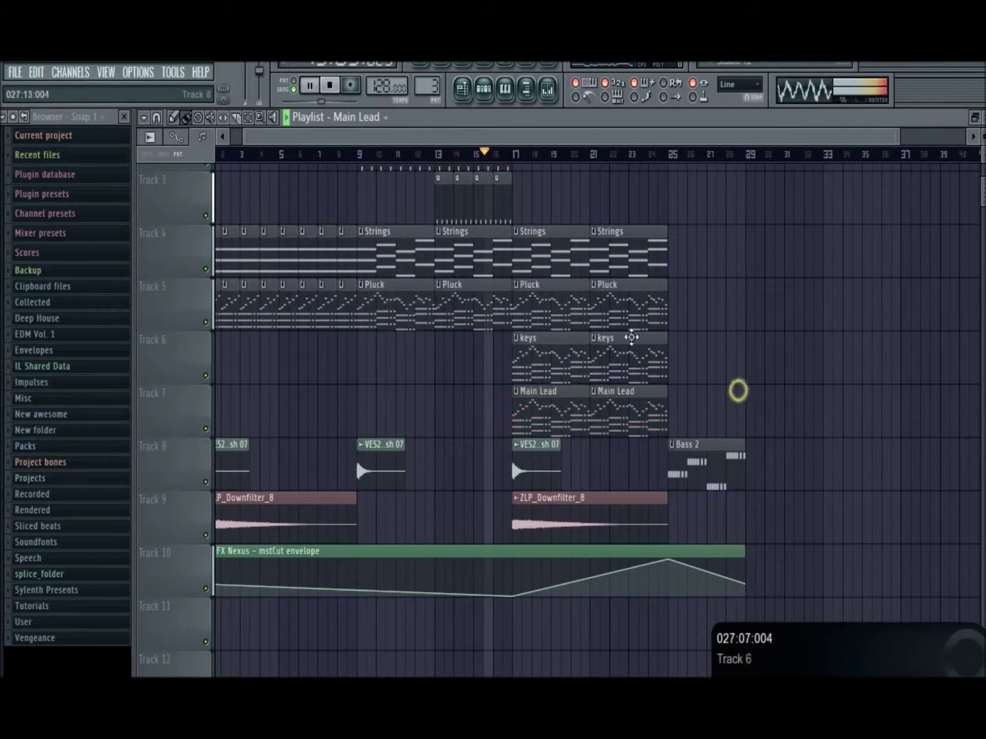
# Step: Load SAUSAGE FATTENER into effect slot 3 of the Sylenth1 mixer track
pyautogui.click(546, 89)
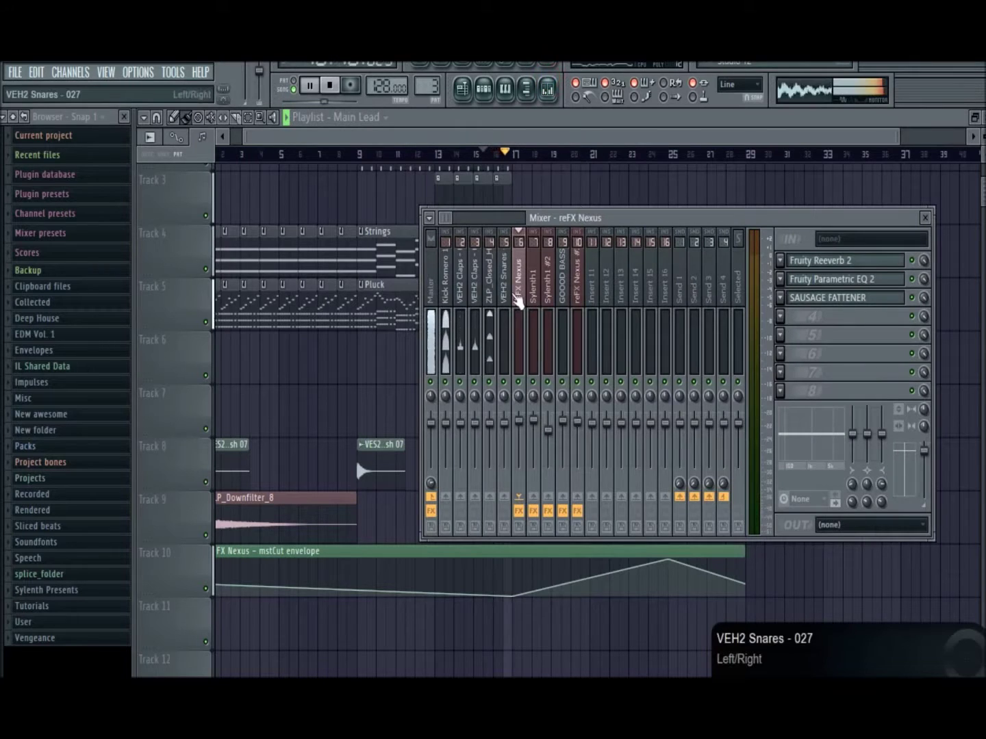
pyautogui.click(534, 288)
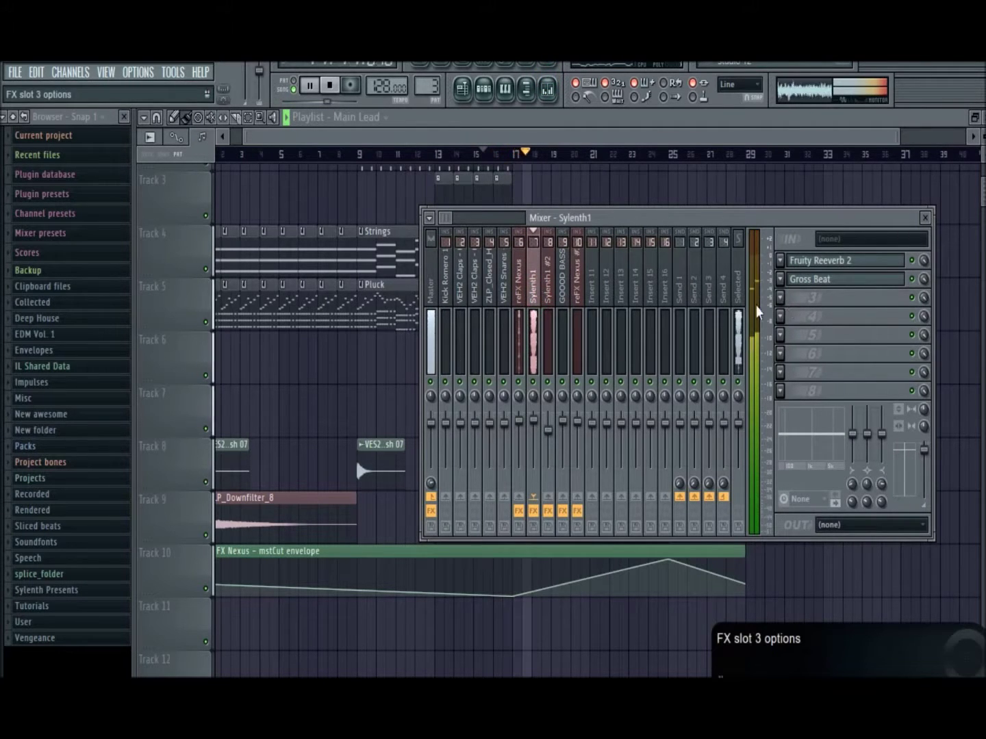
pyautogui.moveTo(534, 420); pyautogui.dragTo(534, 420)
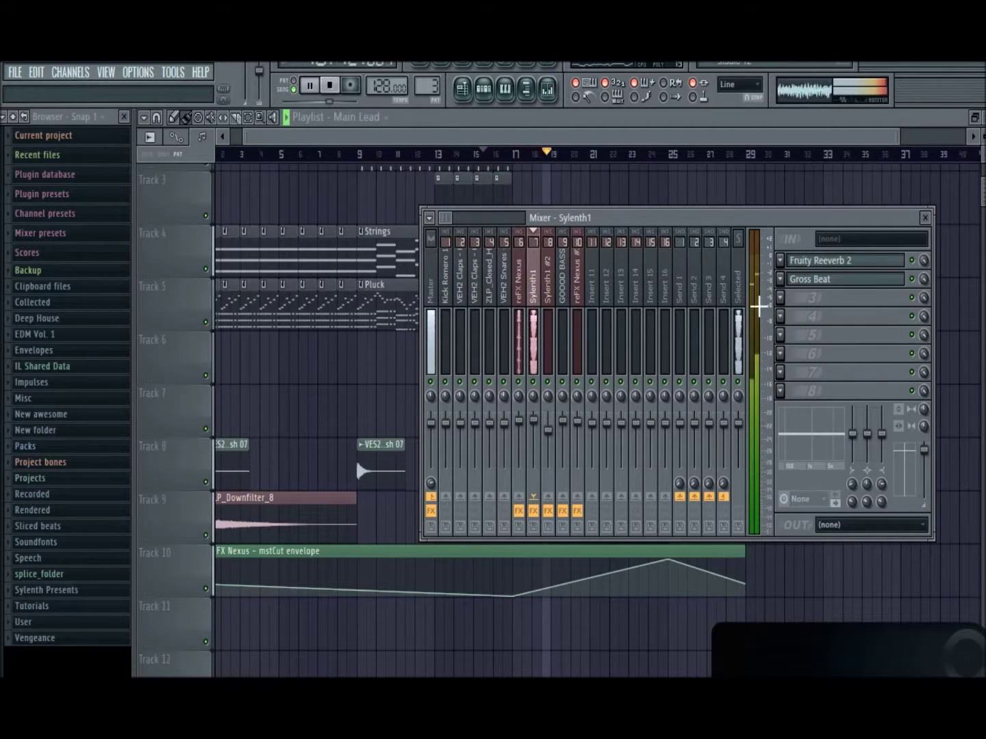
pyautogui.click(780, 297)
pyautogui.click(907, 466)
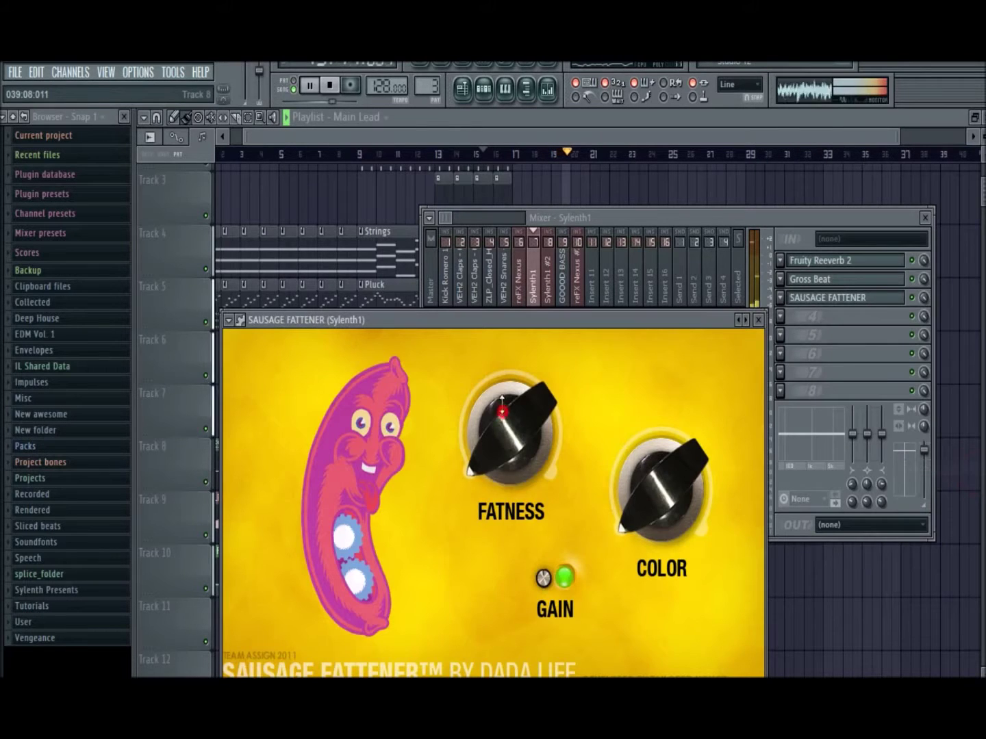
# Step: Set Sausage Fattener's Fatness to 10.0 % on the Sylenth1 mixer track and close the plugin
pyautogui.moveTo(502, 410); pyautogui.dragTo(503, 399)
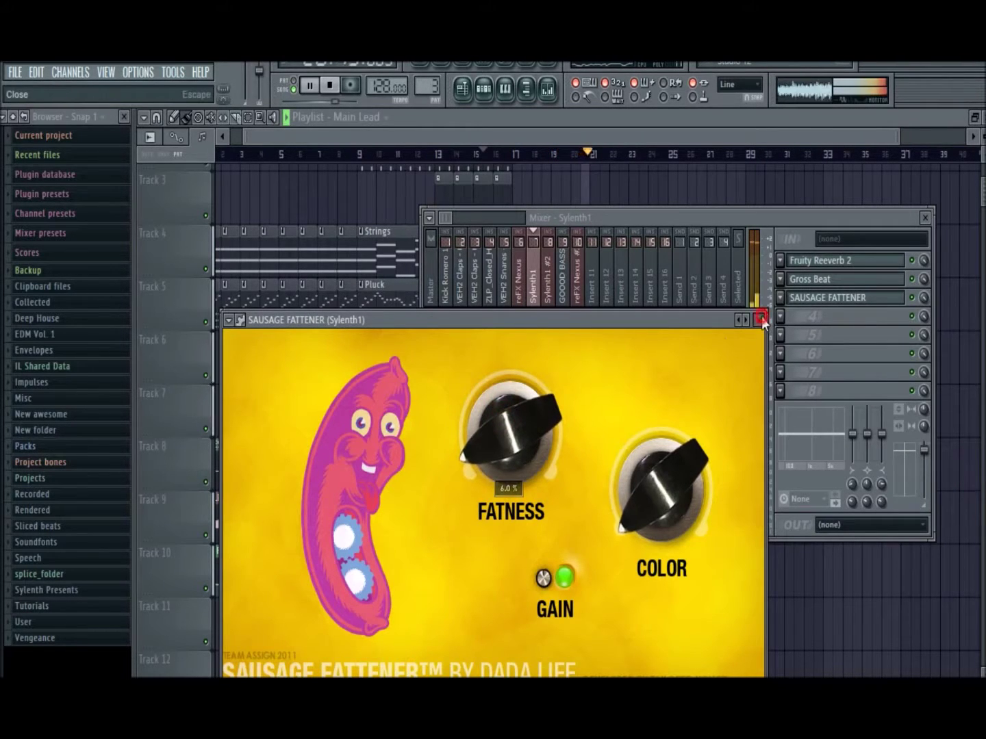
pyautogui.click(760, 319)
pyautogui.click(849, 298)
pyautogui.moveTo(510, 432); pyautogui.dragTo(514, 460)
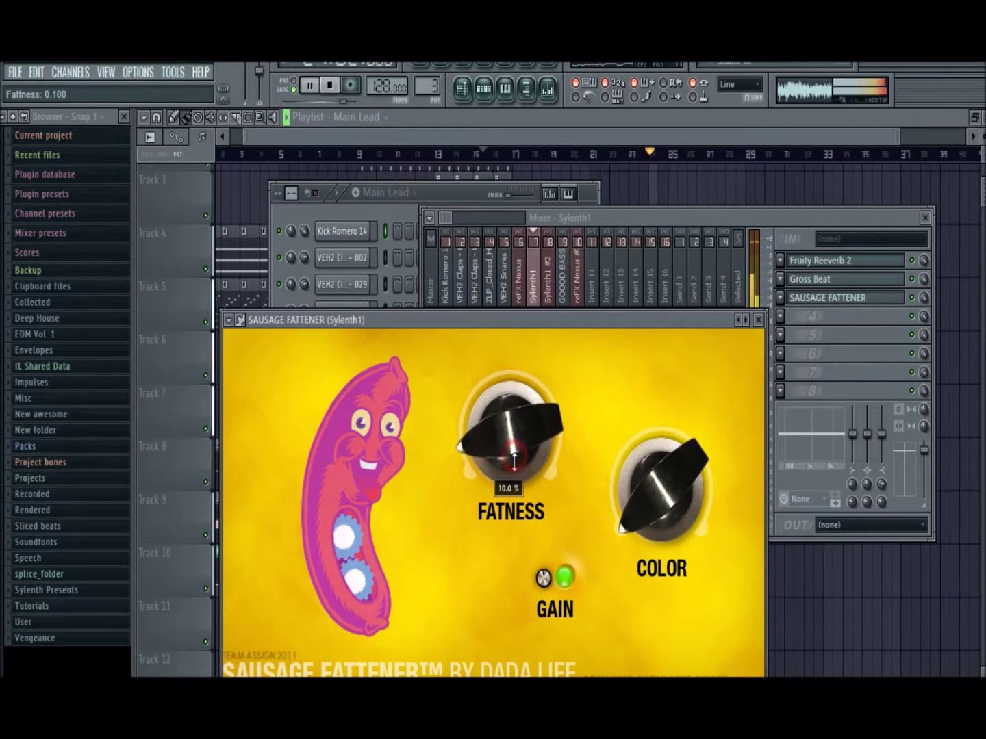
pyautogui.click(758, 320)
# Step: Load Fruity Fast LP into effect slot 4 of the Sylenth1 mixer track and lower its cutoff to about half
pyautogui.click(808, 316)
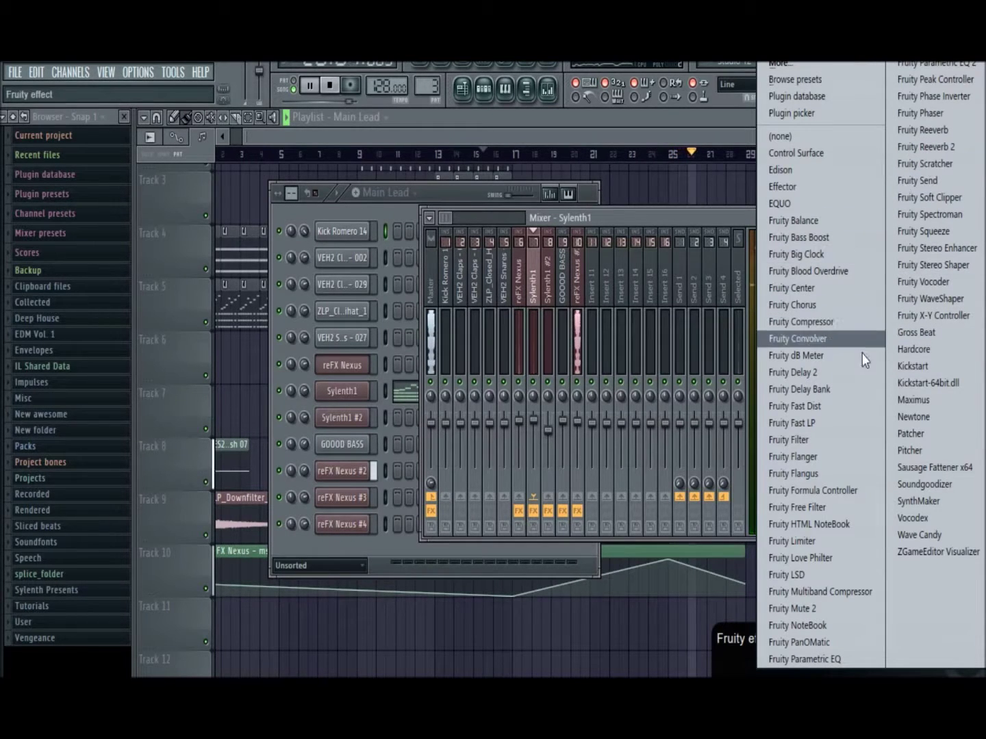
pyautogui.click(823, 425)
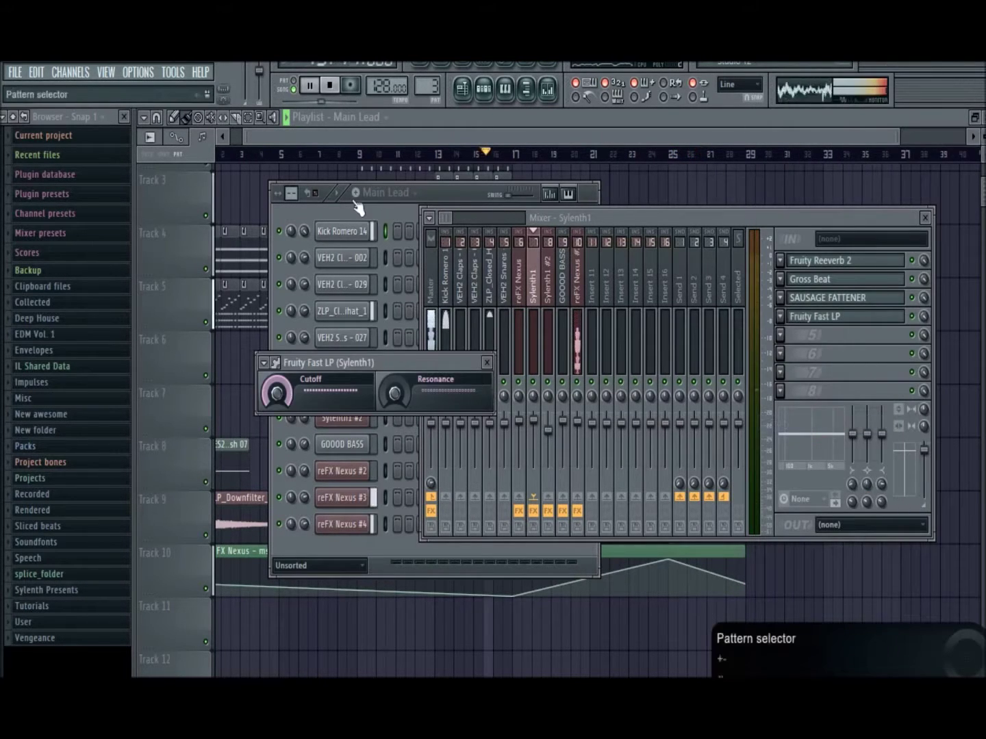
pyautogui.click(361, 207)
pyautogui.click(749, 237)
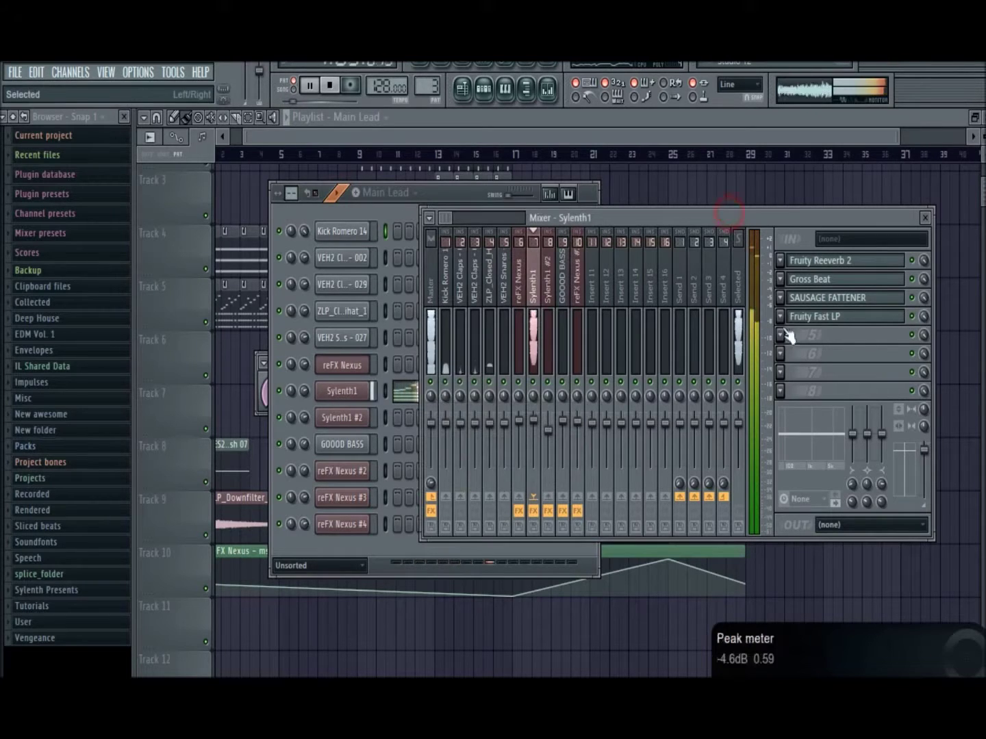
pyautogui.click(819, 317)
pyautogui.moveTo(276, 392); pyautogui.dragTo(276, 430)
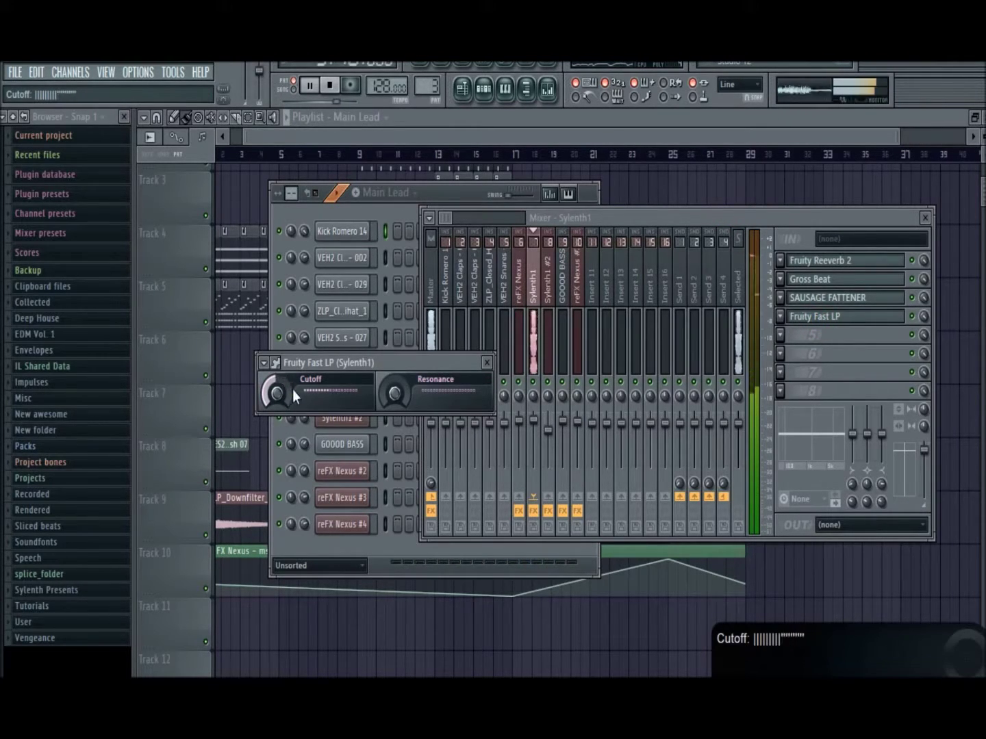
# Step: Create an automation clip for the Fruity Fast LP cutoff, holding it at minimum until bar 17 and curving it up to 100% at bar 25
pyautogui.rightClick(293, 389)
pyautogui.click(335, 490)
pyautogui.scroll(-4, 580, 364)
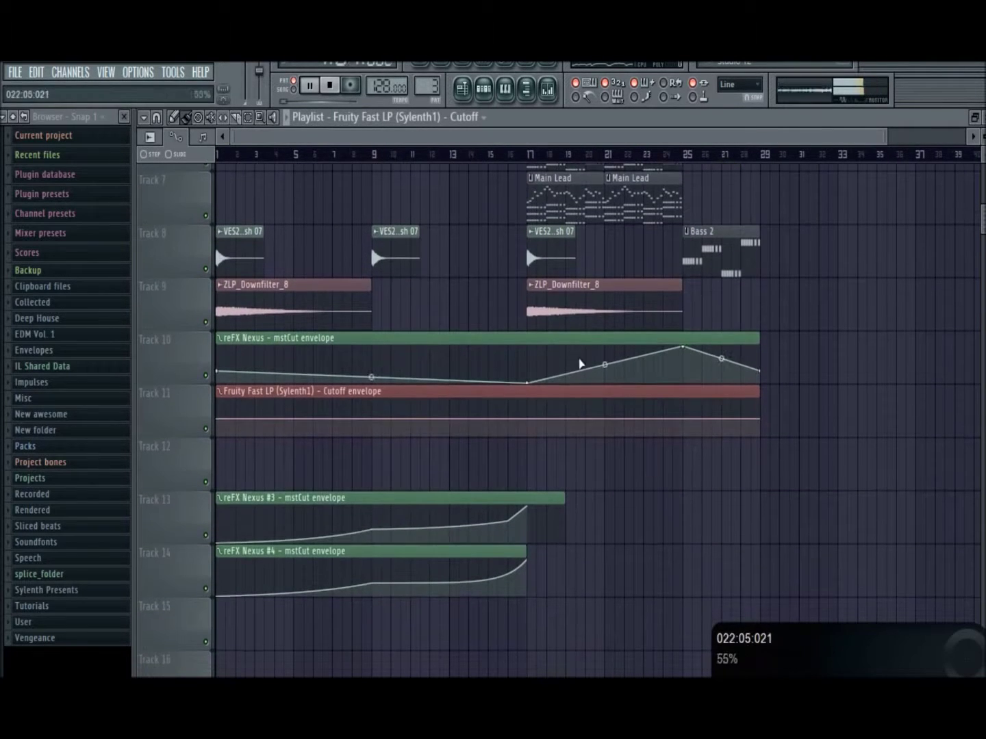
pyautogui.moveTo(525, 420); pyautogui.dragTo(526, 436)
pyautogui.moveTo(219, 418); pyautogui.dragTo(219, 436)
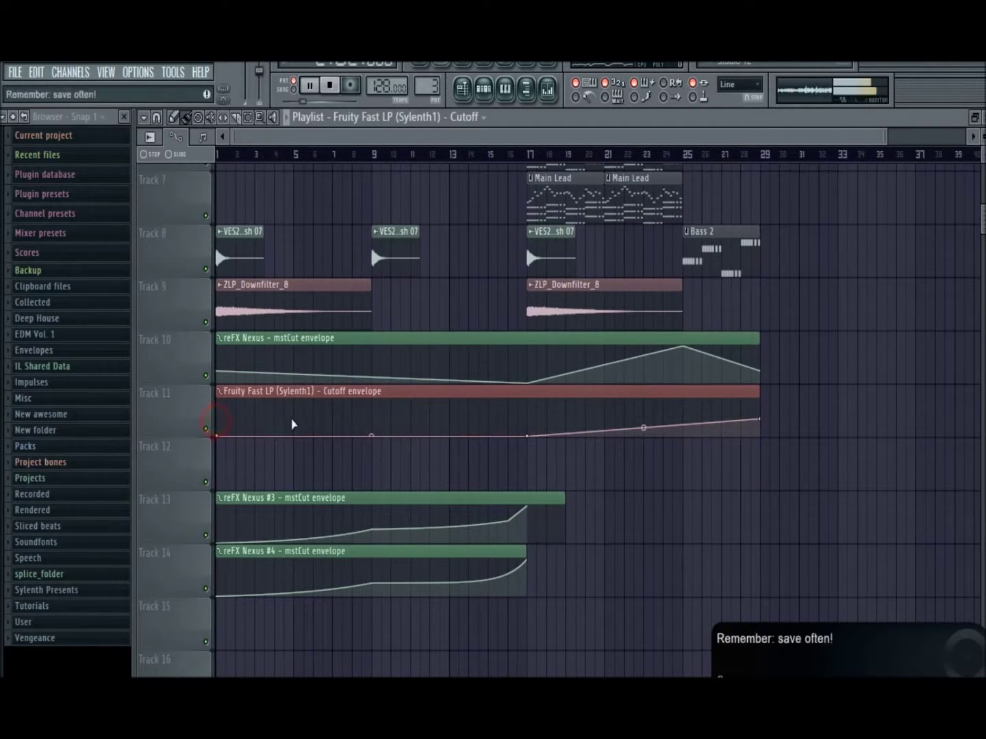
pyautogui.click(528, 151)
pyautogui.moveTo(683, 424); pyautogui.dragTo(681, 399)
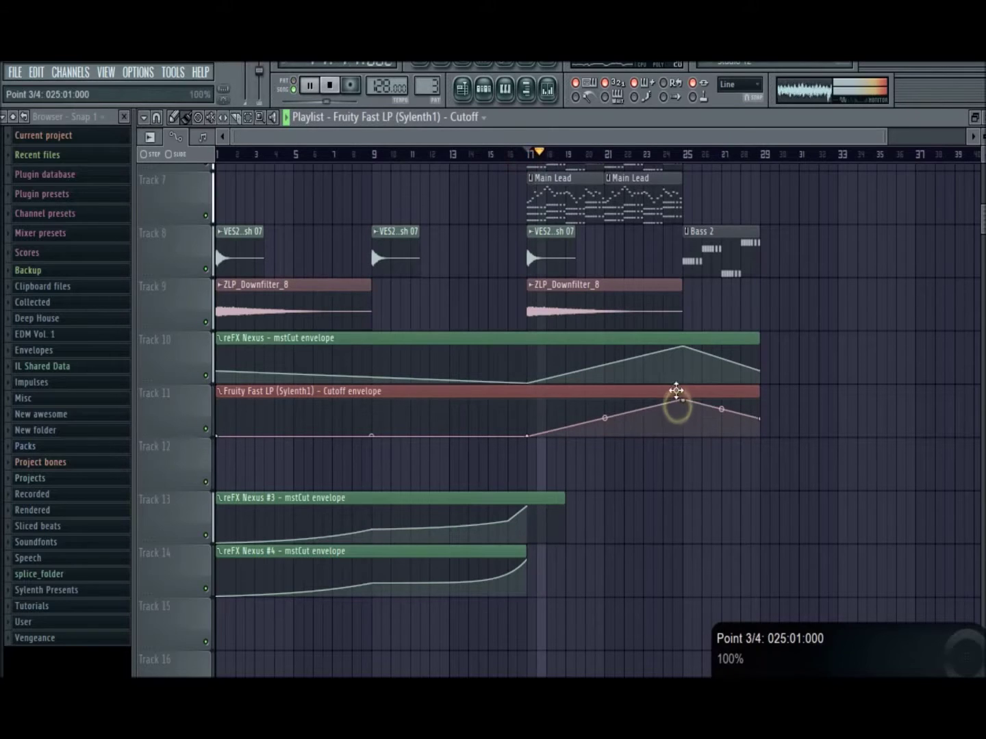
pyautogui.moveTo(605, 417); pyautogui.dragTo(668, 465)
# Step: Raise the end points of the Fruity Fast LP and reFX Nexus cutoff envelopes so both hold their peak from bar 25 to 29
pyautogui.scroll(3, 756, 395)
pyautogui.scroll(-1, 756, 396)
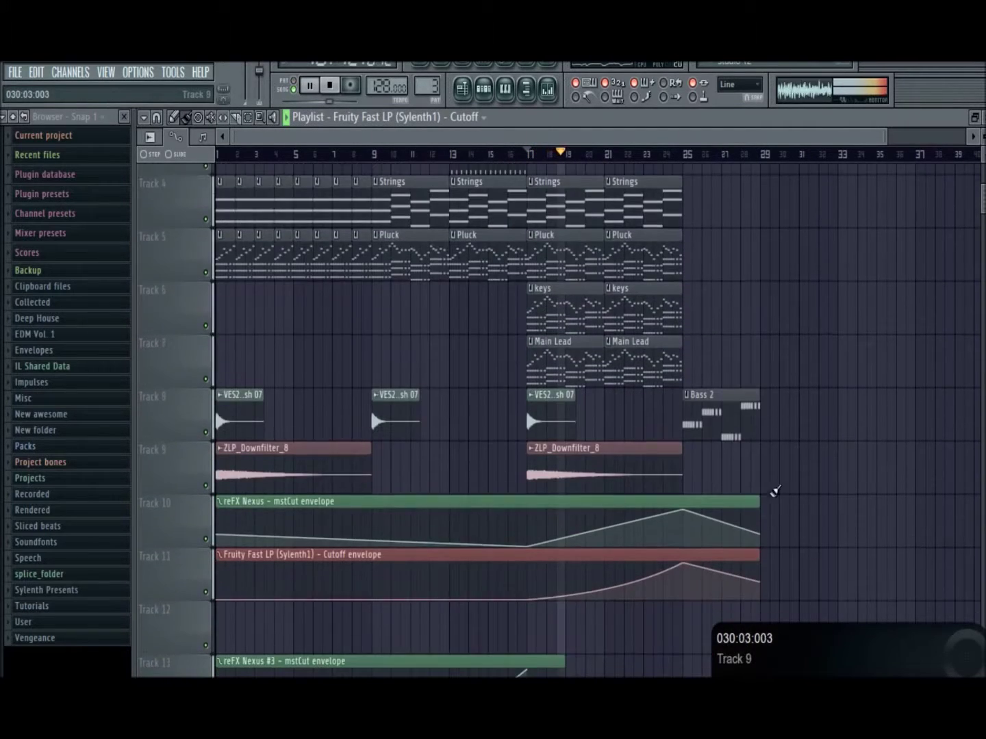
pyautogui.moveTo(761, 578); pyautogui.dragTo(761, 507)
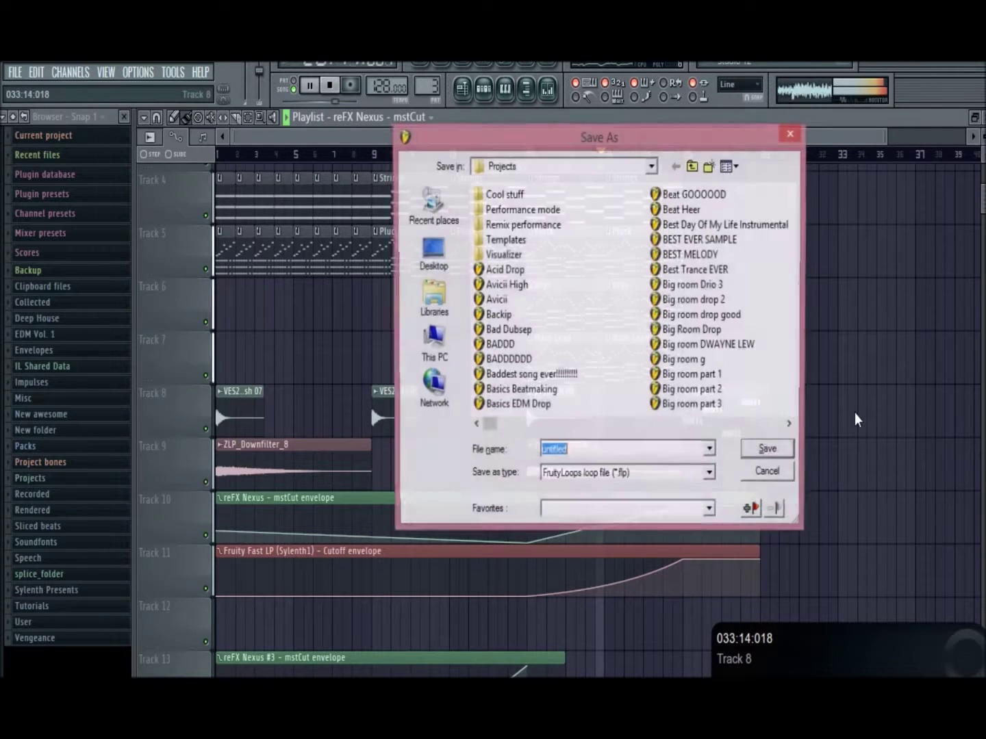
# Step: Save the project as Progressive House Tutorial in the Projects folder
pyautogui.hotkey('ctrl', 'shift', 's')
pyautogui.write('Ed')
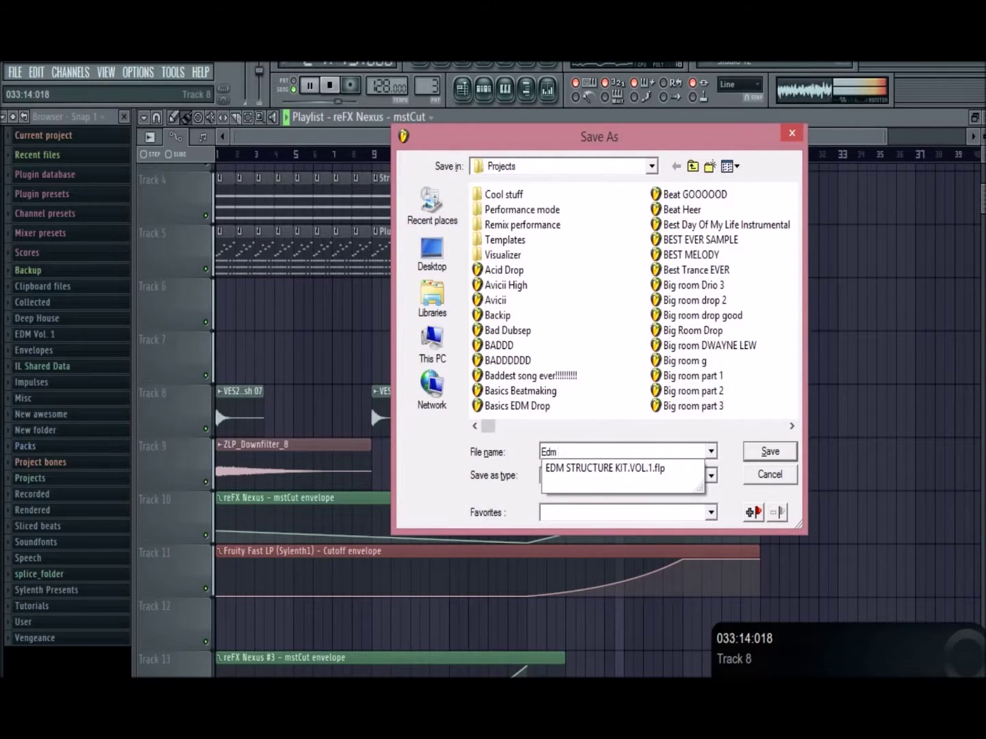
pyautogui.write('m')
pyautogui.press('BackSpace')
pyautogui.press('BackSpace')
pyautogui.press('BackSpace')
pyautogui.write('Proge')
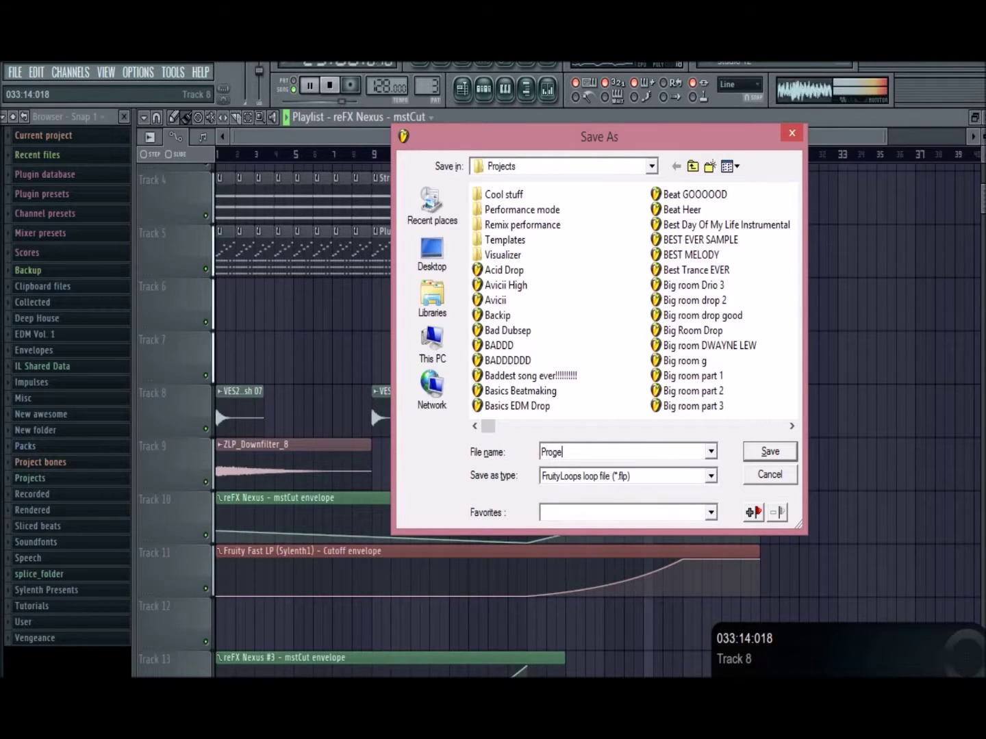
pyautogui.press('BackSpace')
pyautogui.write('ress')
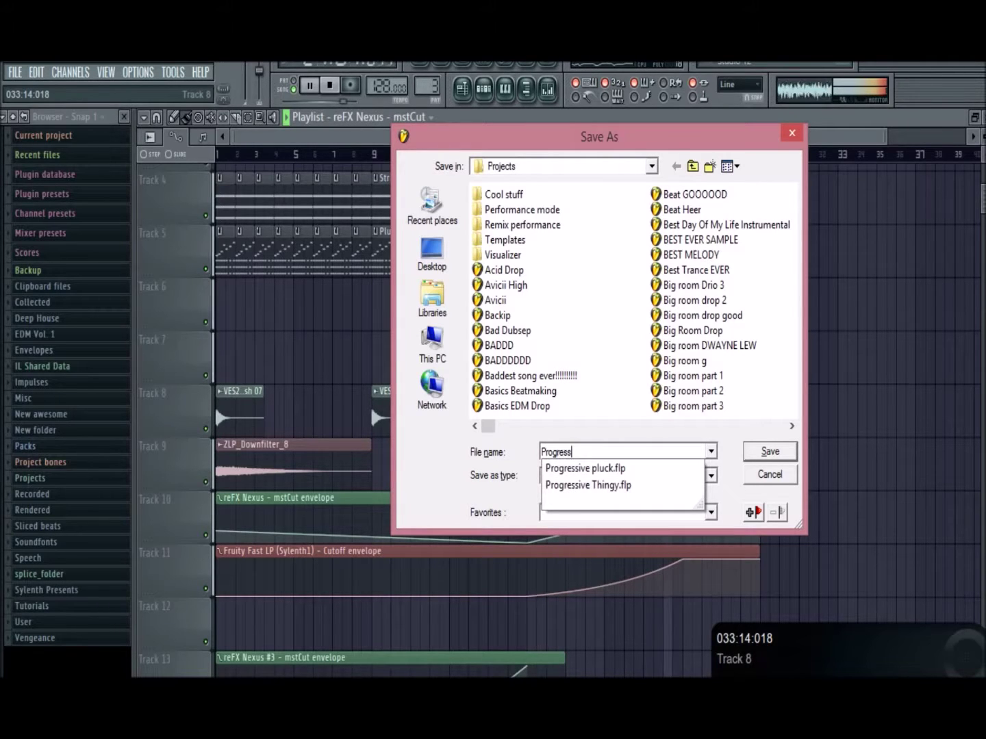
pyautogui.write('ive House ')
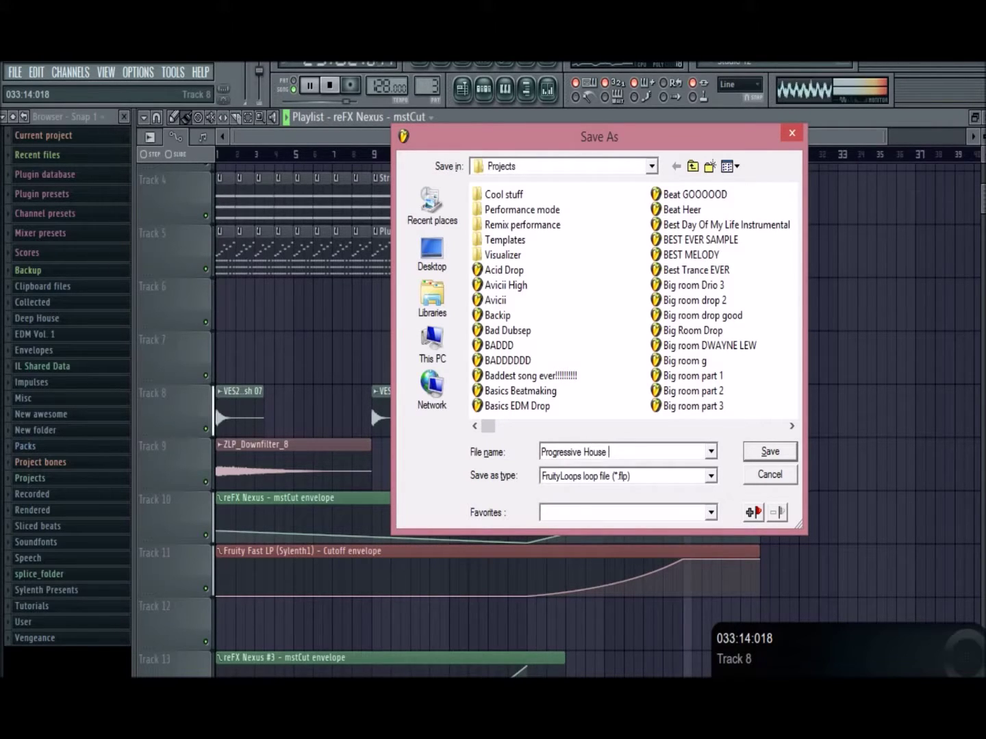
pyautogui.write('Tutori')
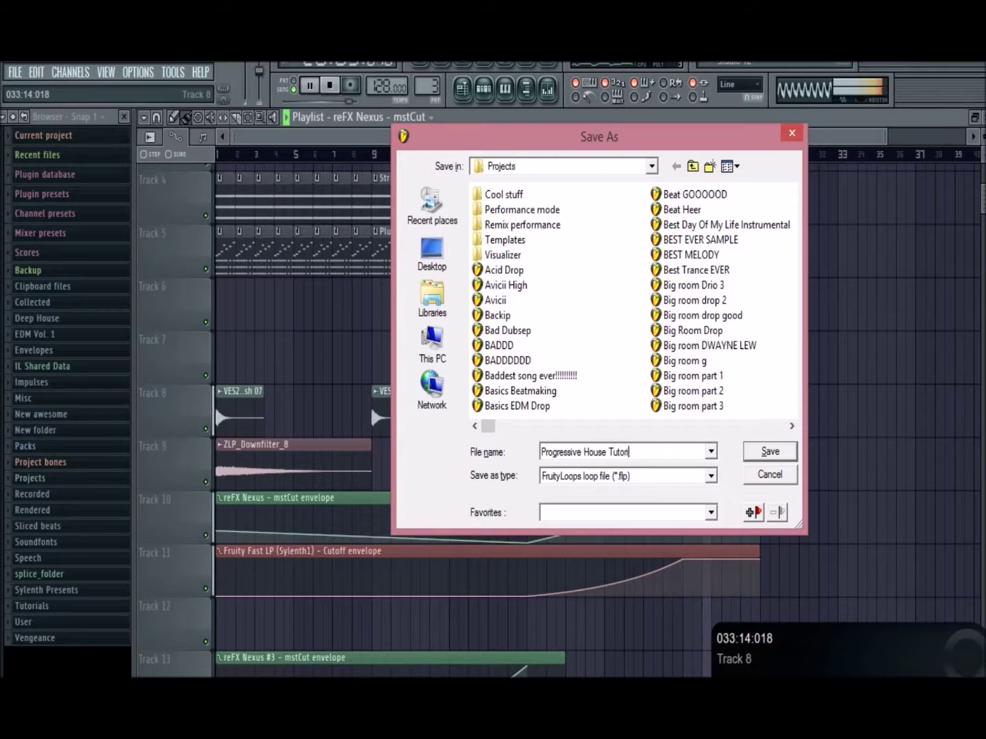
pyautogui.write('al')
pyautogui.press('Return')
# Step: Copy the bar 21 Pluck, keys and Main Lead clips to bar 25, leaving Track 4 empty there
pyautogui.scroll(3, 837, 381)
pyautogui.moveTo(699, 347)
pyautogui.mouseDown()
pyautogui.moveTo(625, 502)
pyautogui.moveTo(707, 495)
pyautogui.mouseUp()
pyautogui.keyDown('ctrl'); pyautogui.click(826, 412); pyautogui.keyUp('ctrl')
pyautogui.rightClick(727, 333)
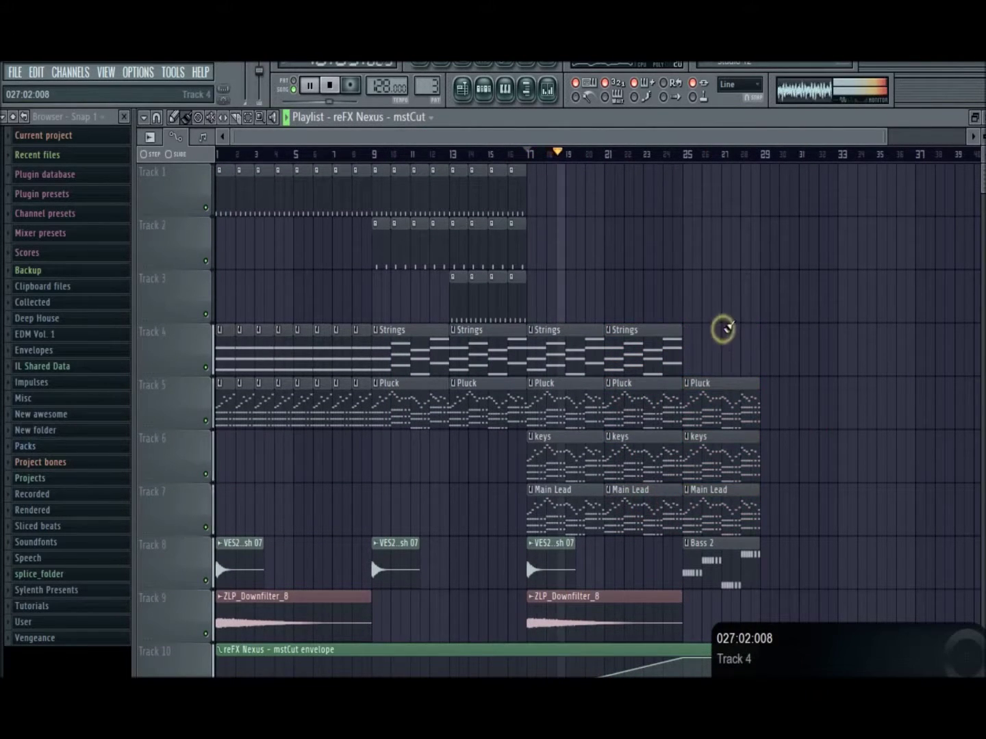
# Step: Select bars 17 to 29 on the timeline, show the Unsorted channels in the step sequencer, and stop playback
pyautogui.scroll(-4, 645, 390)
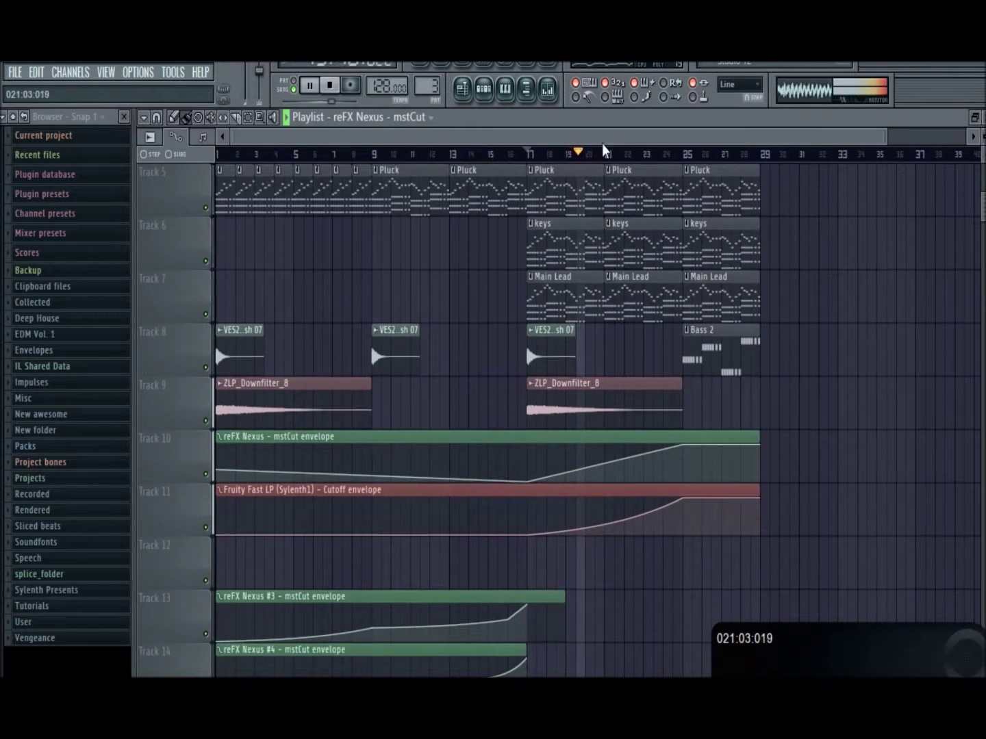
pyautogui.click(548, 90)
pyautogui.click(548, 91)
pyautogui.click(484, 88)
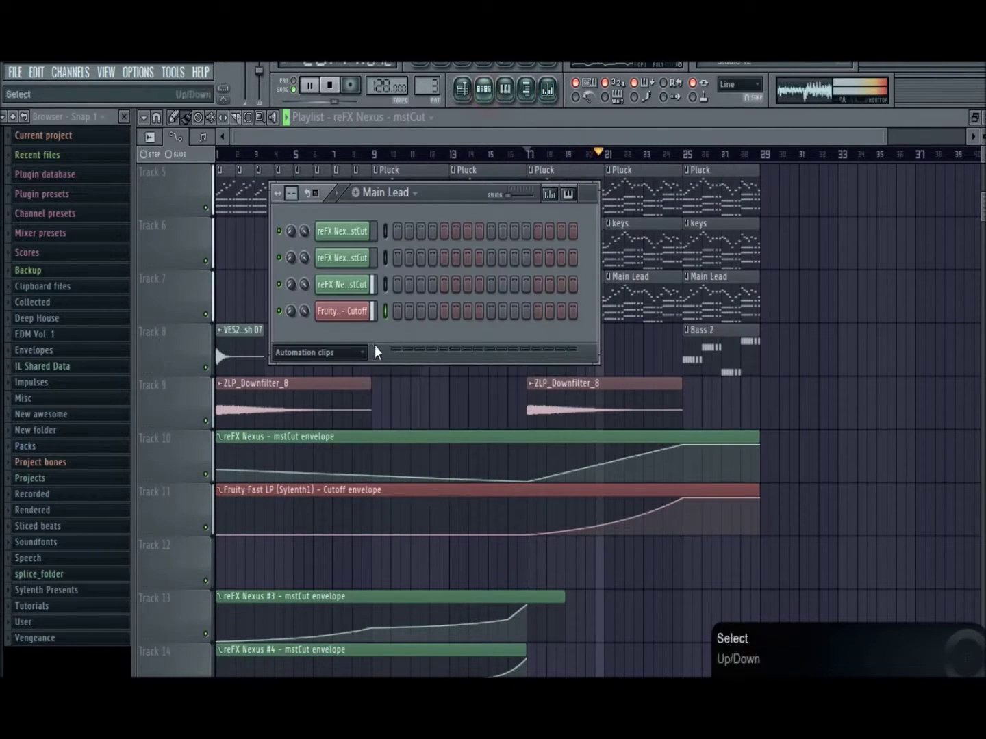
pyautogui.moveTo(760, 156); pyautogui.dragTo(527, 157)
pyautogui.click(483, 88)
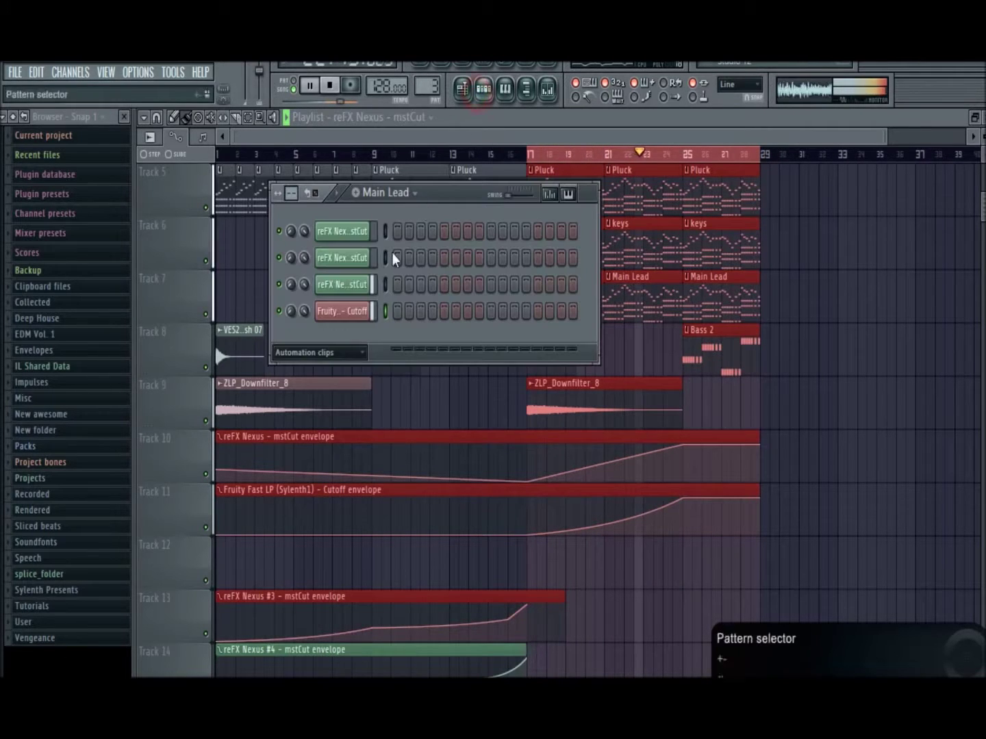
pyautogui.click(332, 356)
pyautogui.click(308, 426)
pyautogui.press('space')
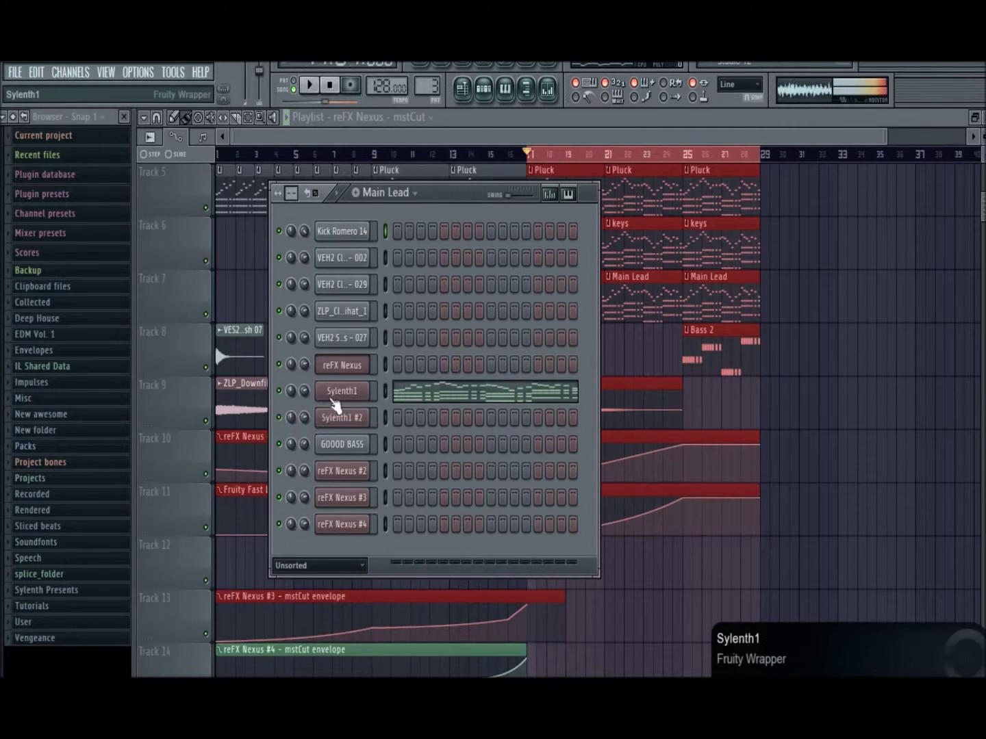
# Step: Create an automation clip for the reFX Nexus #3 channel volume over bars 17 to 29
pyautogui.click(387, 392)
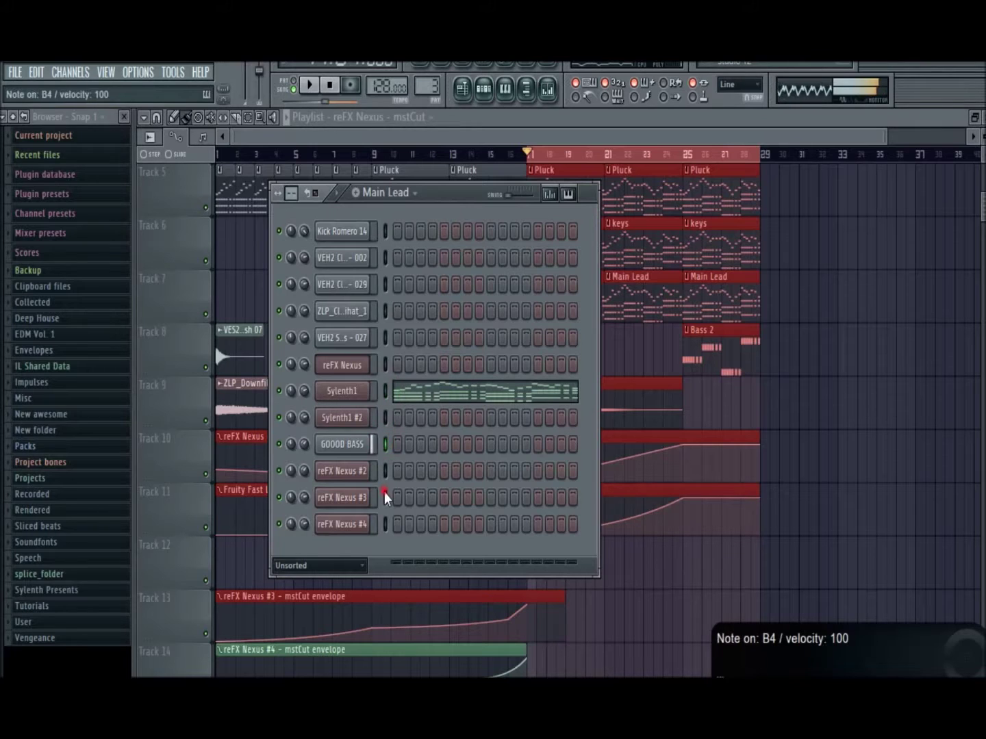
pyautogui.rightClick(304, 497)
pyautogui.click(370, 562)
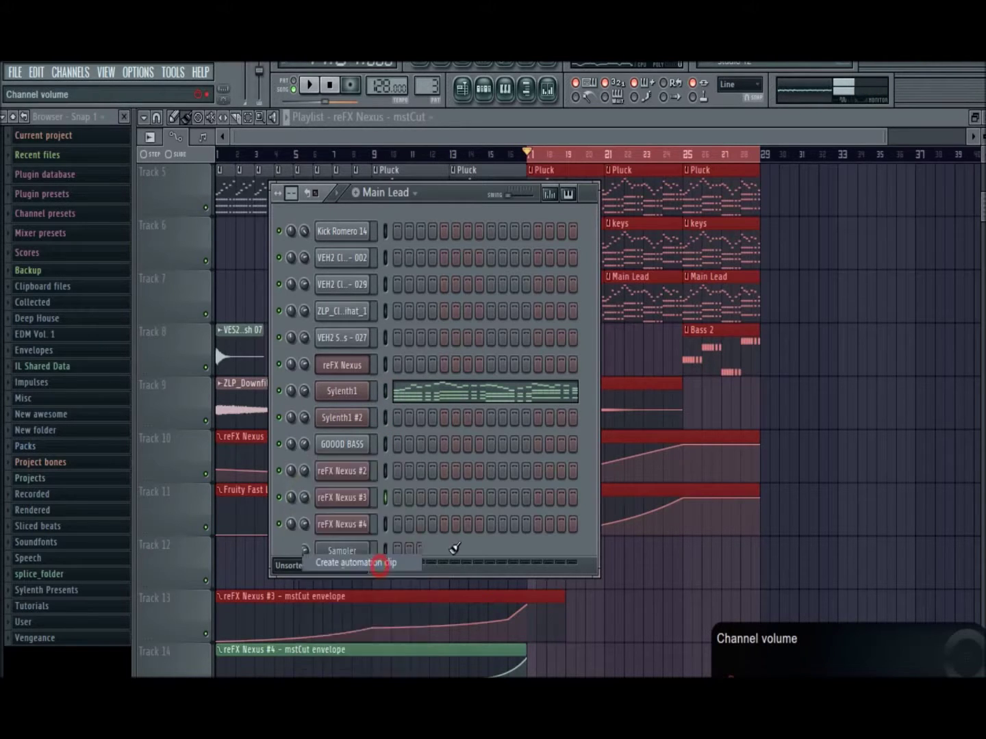
# Step: Shape the reFX Nexus #3 volume envelope to curve down from bar 17 to 25 and stay low to bar 29, and clear the time selection
pyautogui.moveTo(527, 187)
pyautogui.mouseDown()
pyautogui.moveTo(526, 216)
pyautogui.moveTo(529, 186)
pyautogui.mouseUp()
pyautogui.press('space')
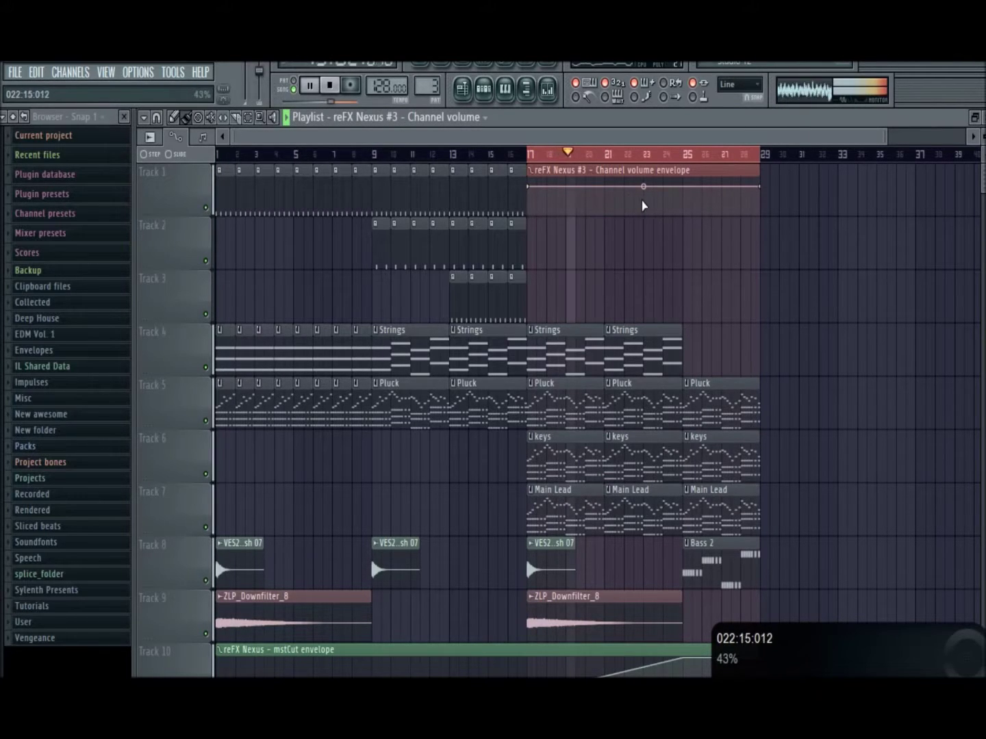
pyautogui.moveTo(644, 187); pyautogui.dragTo(683, 209)
pyautogui.moveTo(758, 200); pyautogui.dragTo(760, 209)
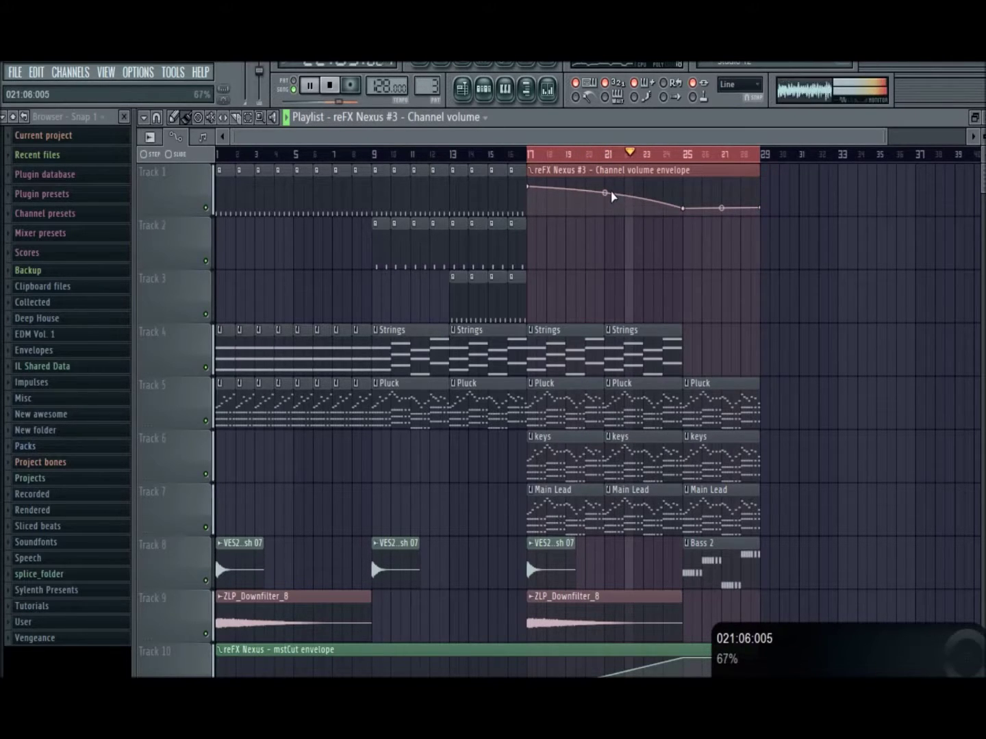
pyautogui.moveTo(606, 193); pyautogui.dragTo(605, 193)
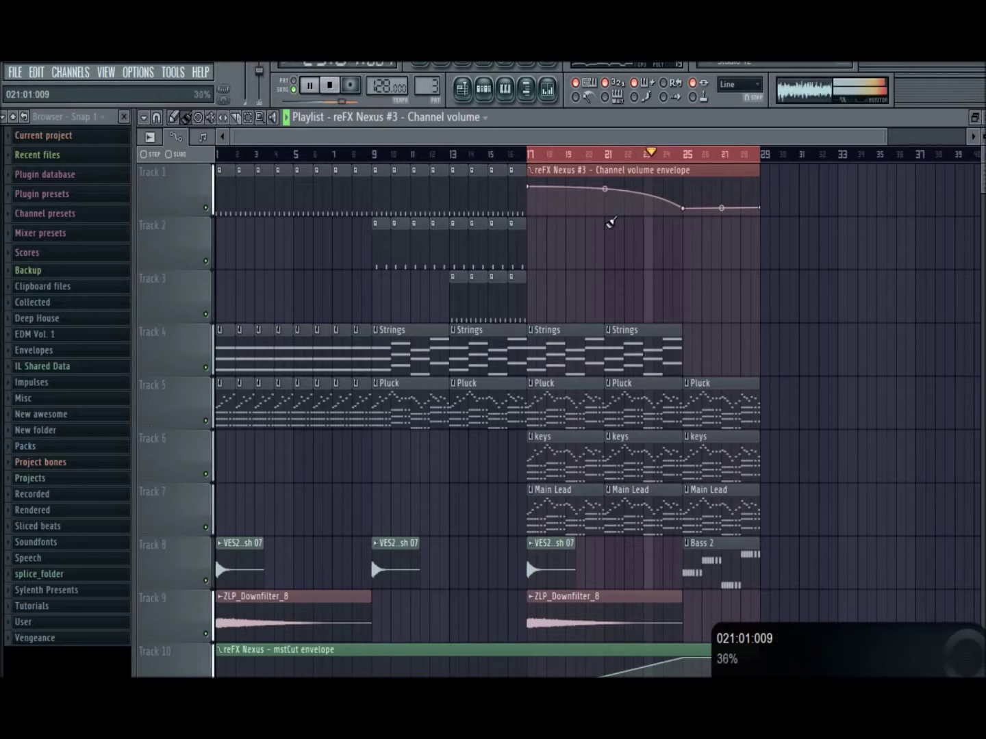
pyautogui.doubleClick(530, 154)
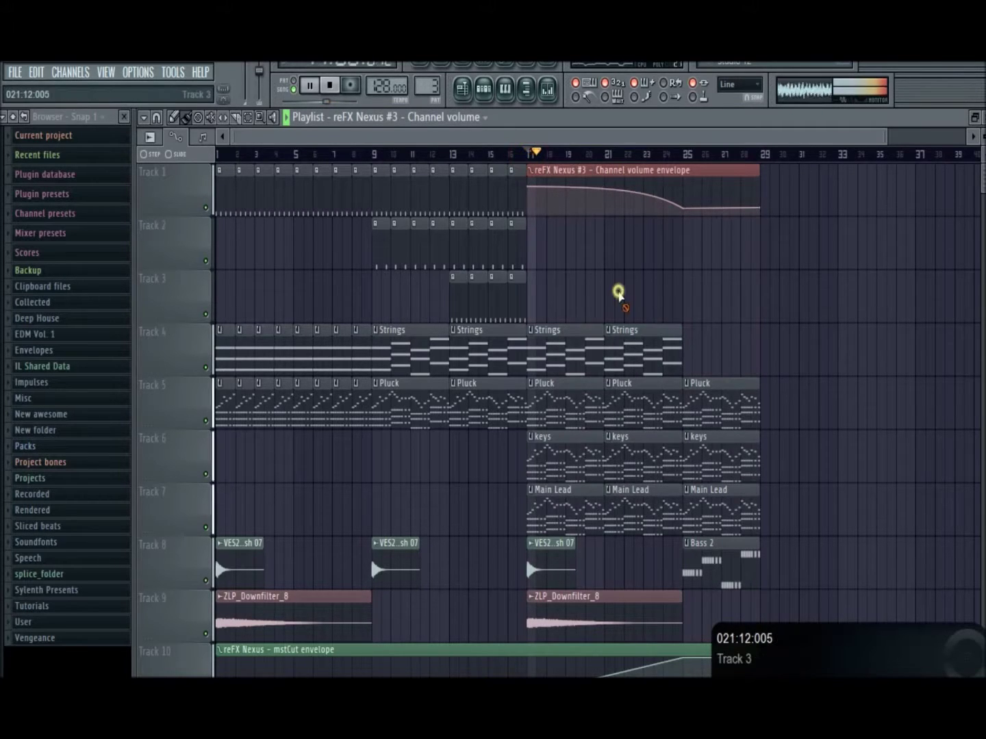
# Step: Copy the four Kicks clips at bars 13 to 16 on Track 1 to bar 29
pyautogui.moveTo(647, 348); pyautogui.dragTo(685, 267)
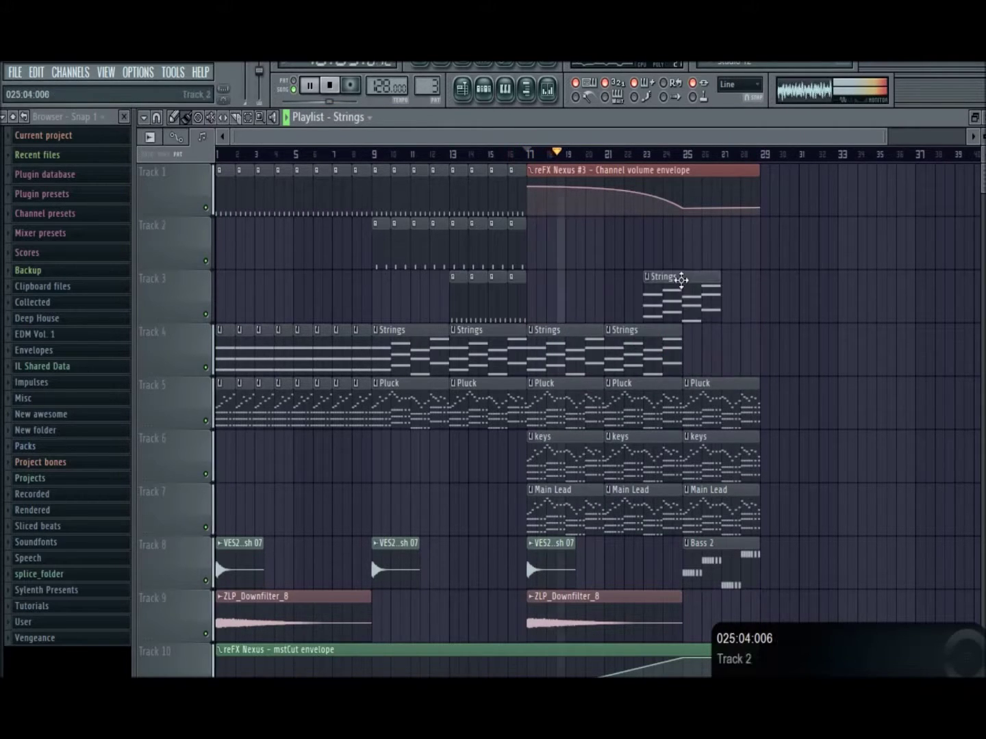
pyautogui.rightClick(679, 281)
pyautogui.moveTo(512, 199); pyautogui.dragTo(462, 184)
pyautogui.moveTo(487, 185); pyautogui.dragTo(755, 186)
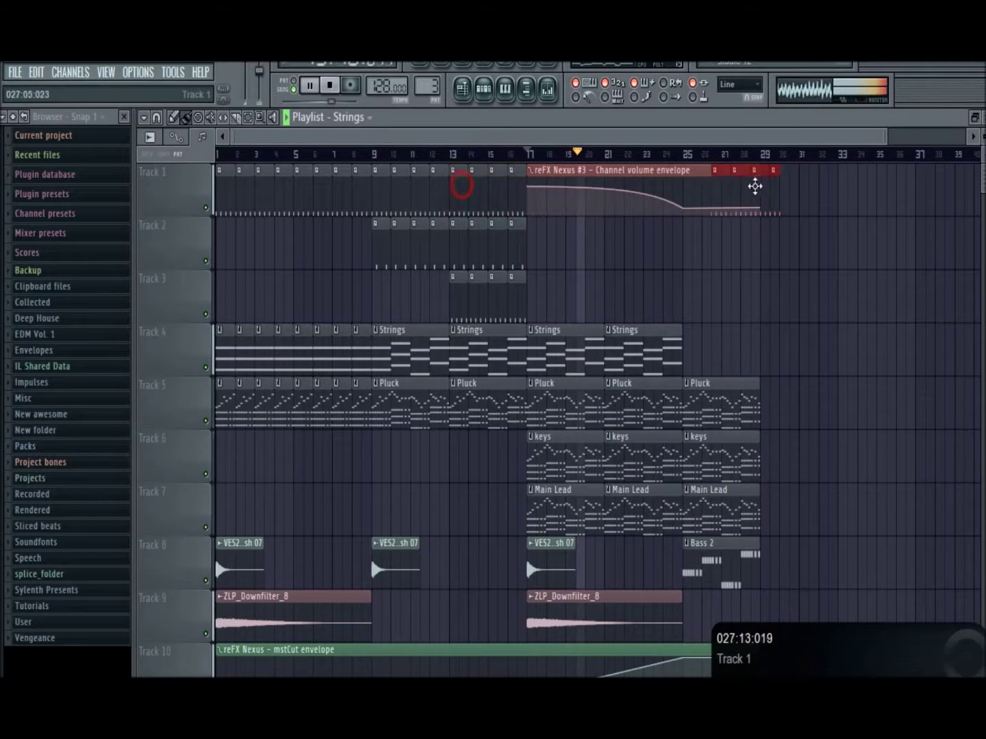
pyautogui.click(768, 299)
# Step: Copy the bar 25 keys, Main Lead and Bass 2 clips to bar 29, leaving Track 5 empty there
pyautogui.moveTo(715, 383); pyautogui.dragTo(797, 576)
pyautogui.click(913, 522)
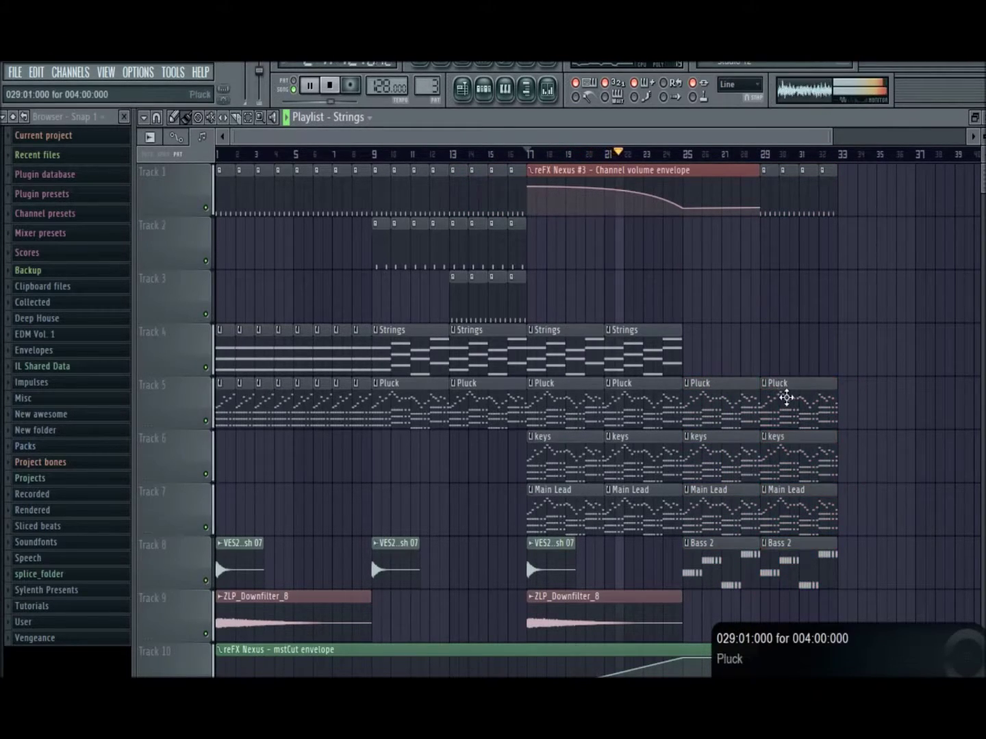
pyautogui.rightClick(785, 395)
# Step: Choose the Lead pattern as clip source and place Lead clips on Track 3 at bars 25 and 29
pyautogui.click(362, 119)
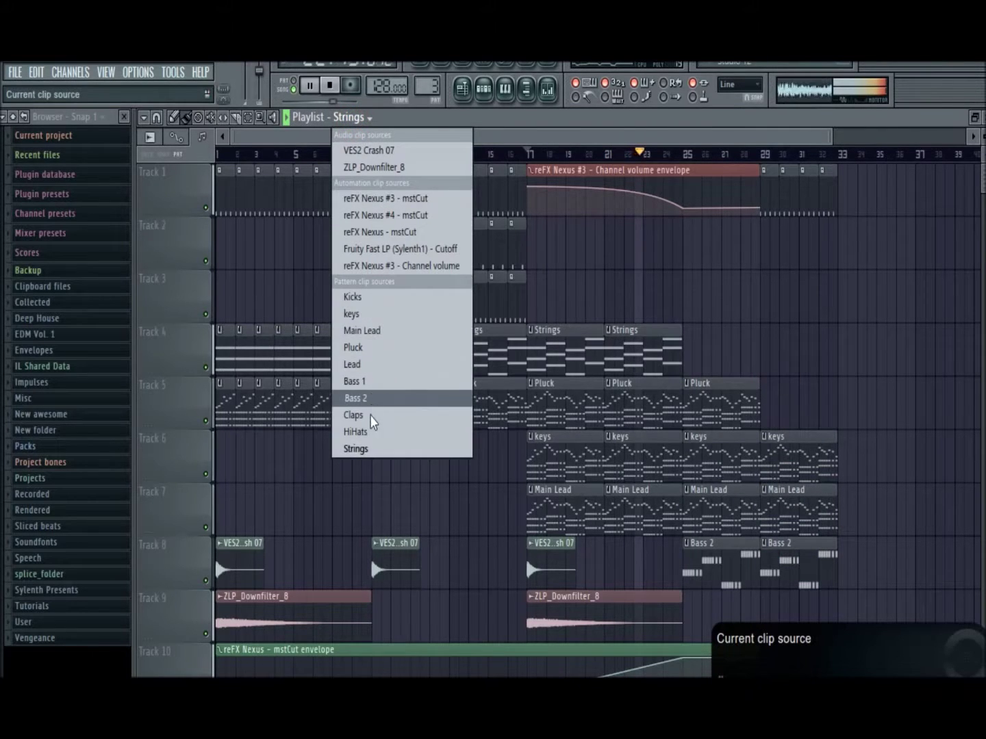
pyautogui.click(363, 347)
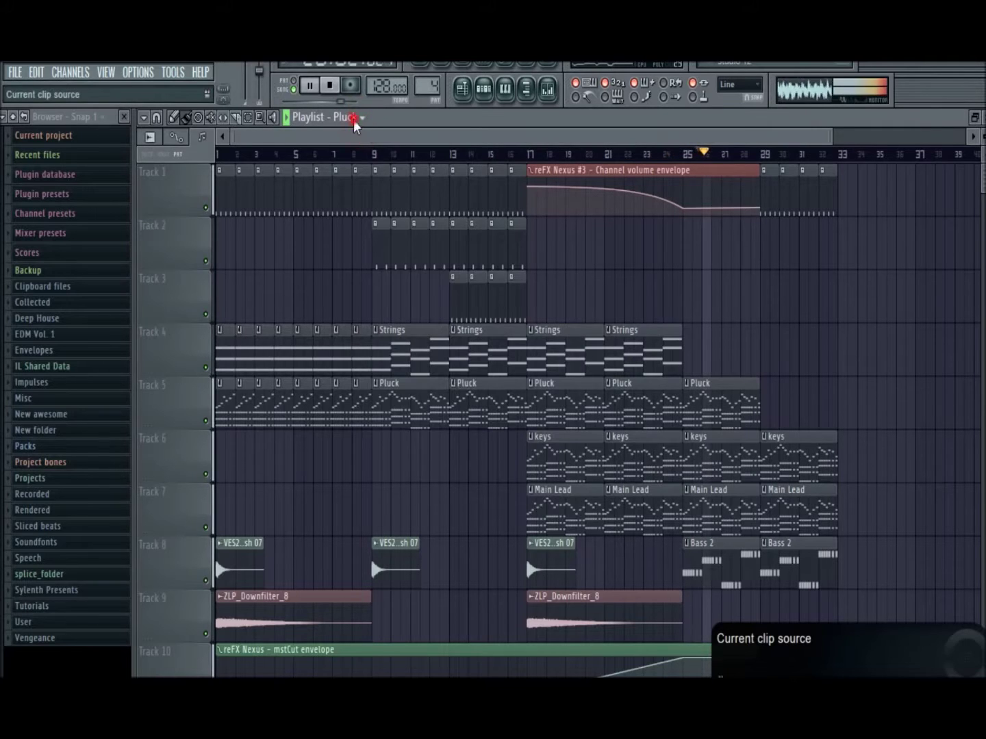
pyautogui.click(361, 120)
pyautogui.click(371, 365)
pyautogui.moveTo(718, 152); pyautogui.dragTo(674, 153)
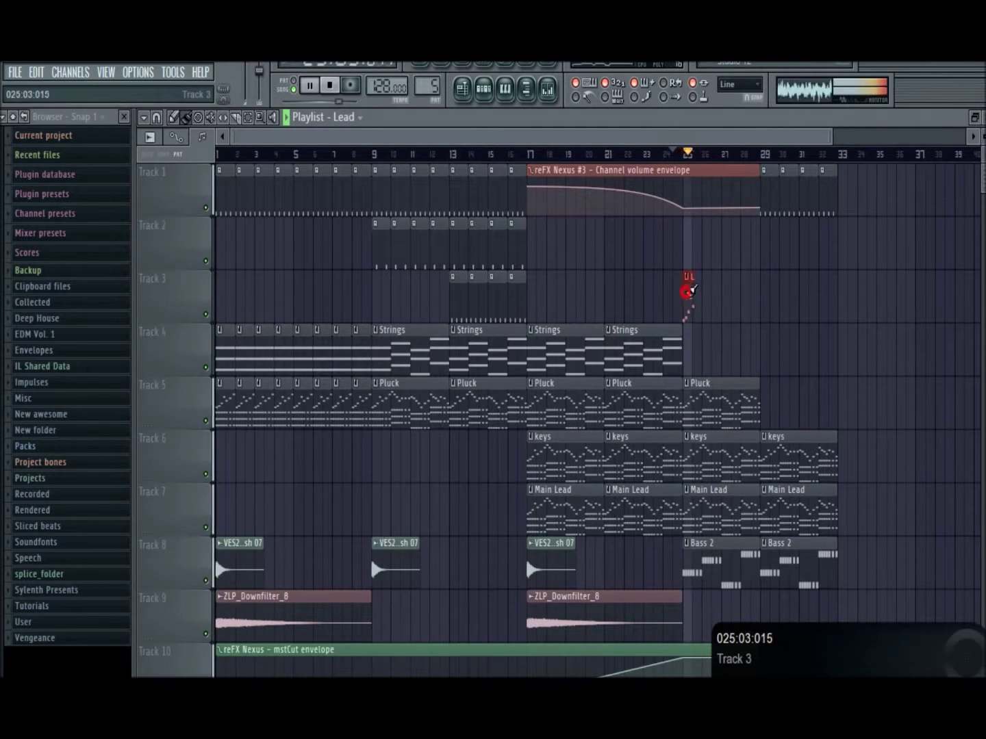
pyautogui.moveTo(690, 292)
pyautogui.mouseDown()
pyautogui.moveTo(790, 291)
pyautogui.moveTo(781, 260)
pyautogui.mouseUp()
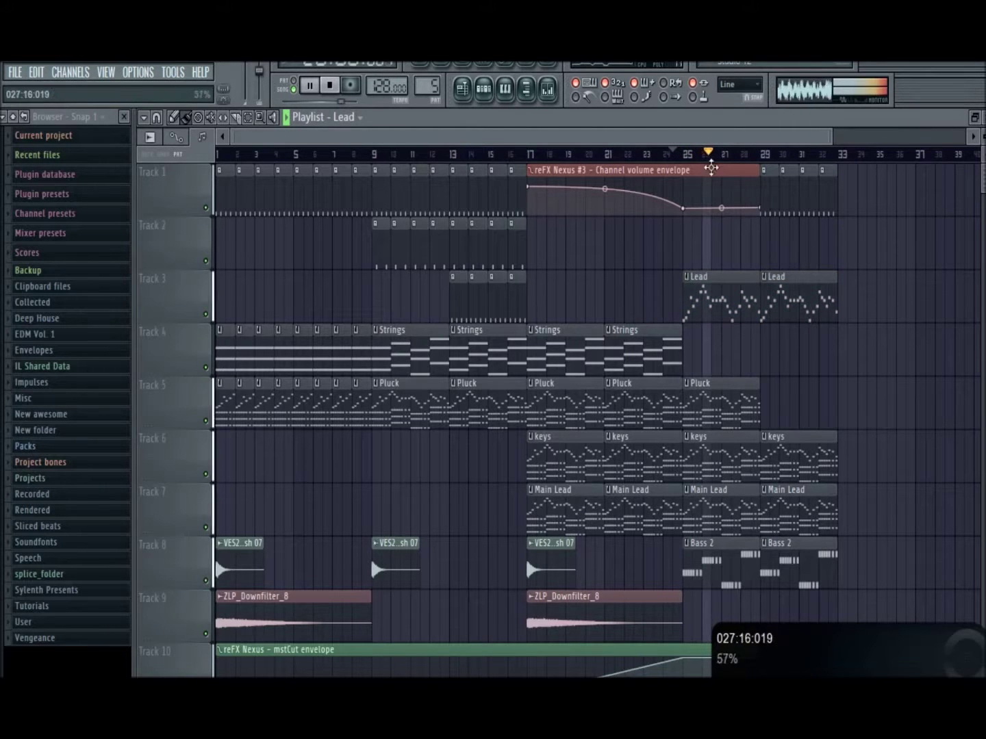
# Step: Move the reFX Nexus #3 Channel volume envelope from Track 1 down to Track 12, starting at bar 17
pyautogui.moveTo(712, 168); pyautogui.dragTo(710, 410)
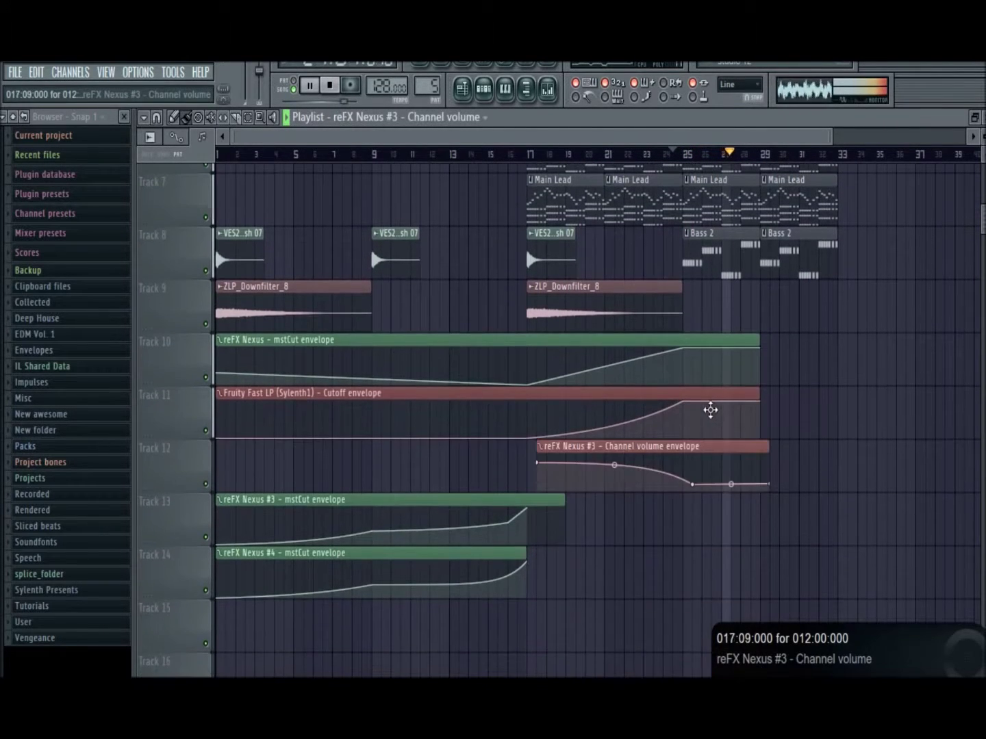
pyautogui.scroll(6, 832, 414)
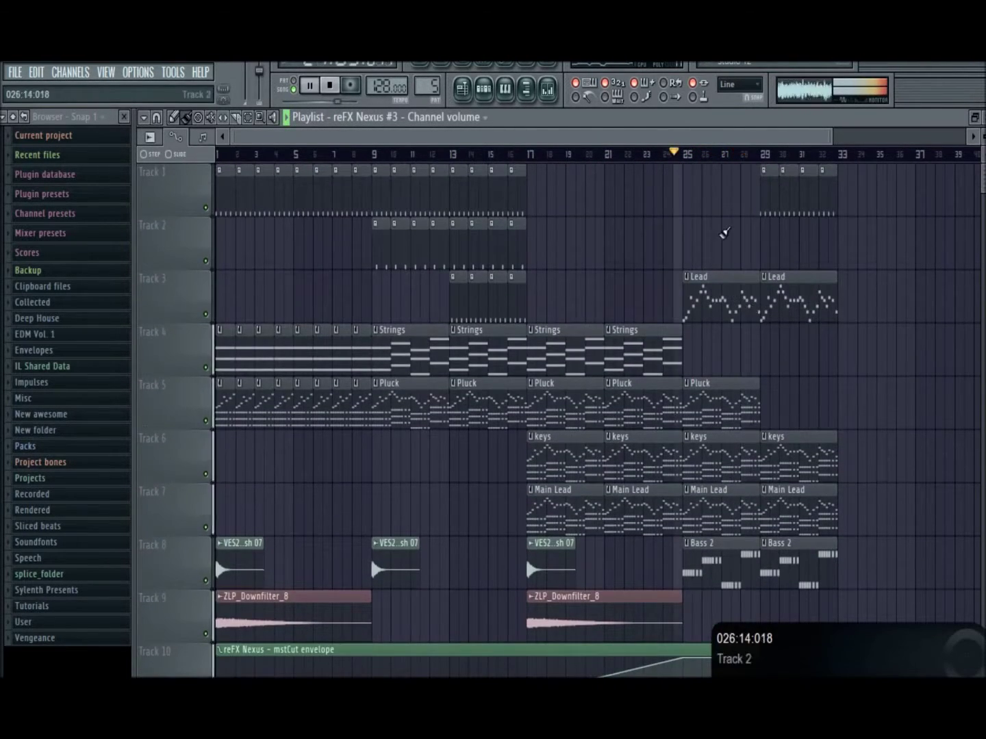
# Step: Reset the Sylenth1 mixer track volume to 100% and lower the Sylenth1 #2 track volume slightly
pyautogui.click(526, 88)
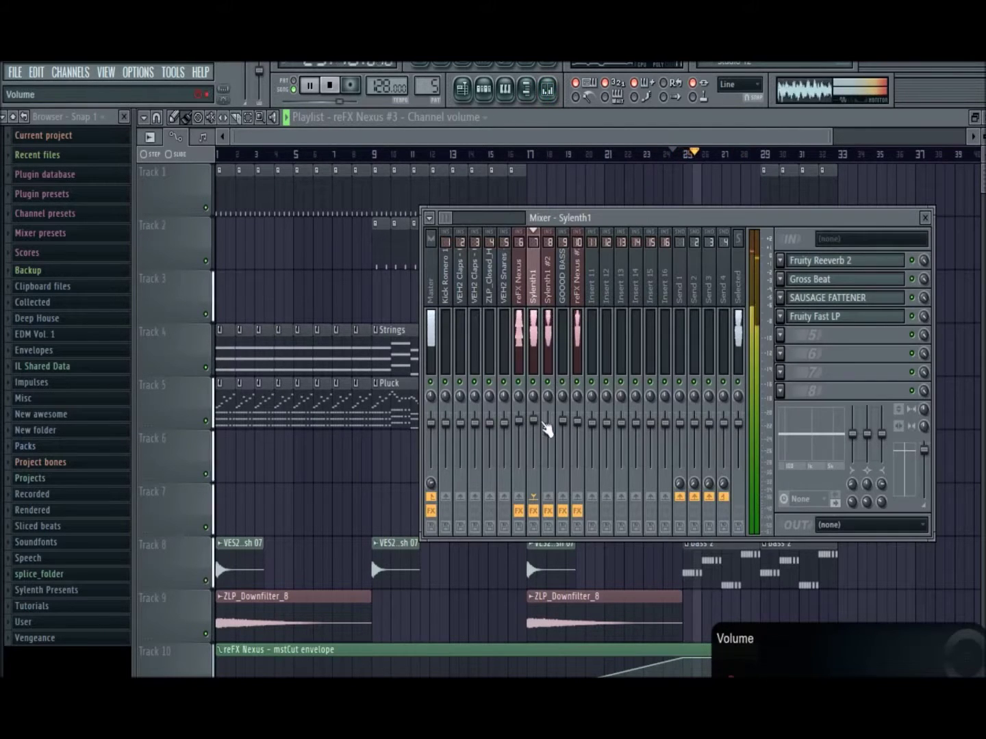
pyautogui.rightClick(533, 414)
pyautogui.click(548, 421)
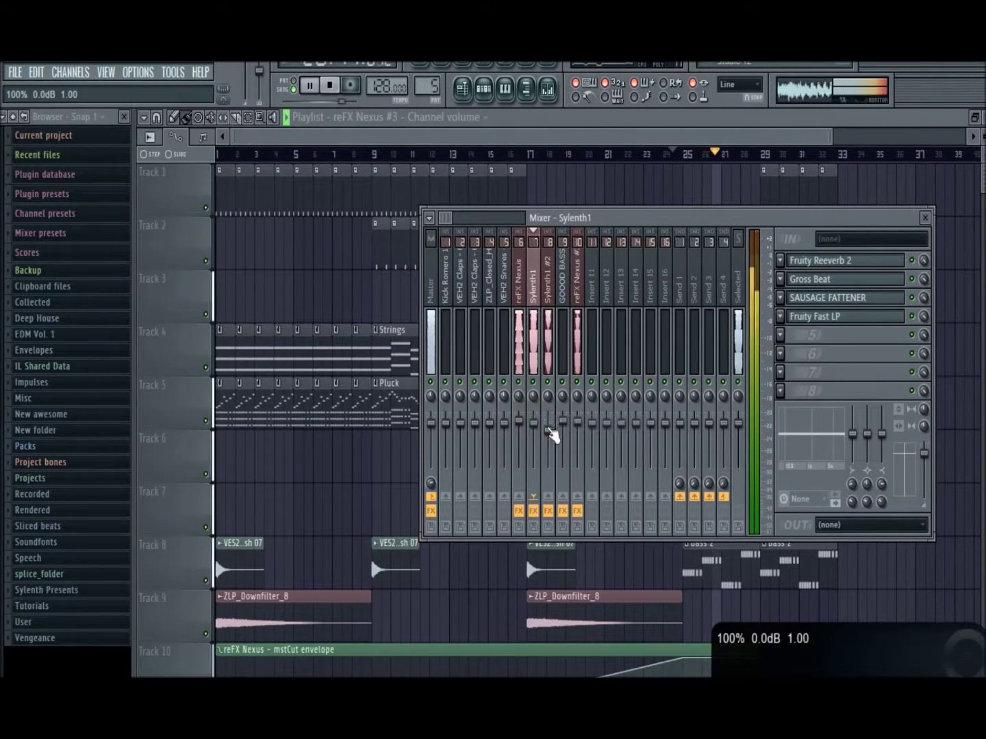
pyautogui.moveTo(547, 429); pyautogui.dragTo(547, 424)
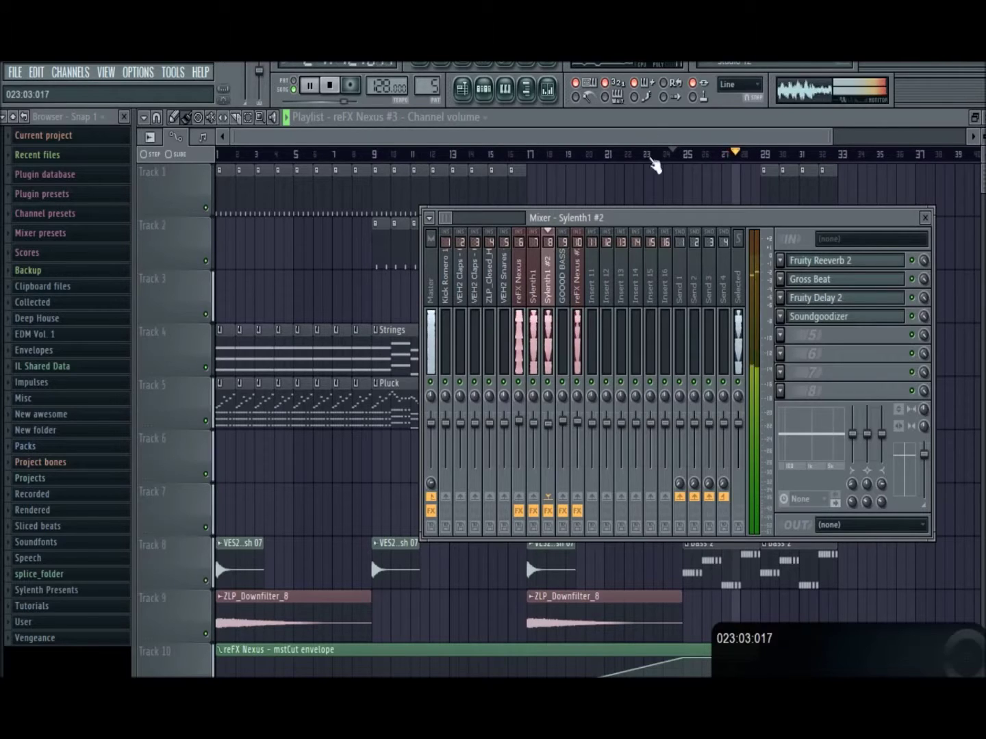
pyautogui.click(646, 172)
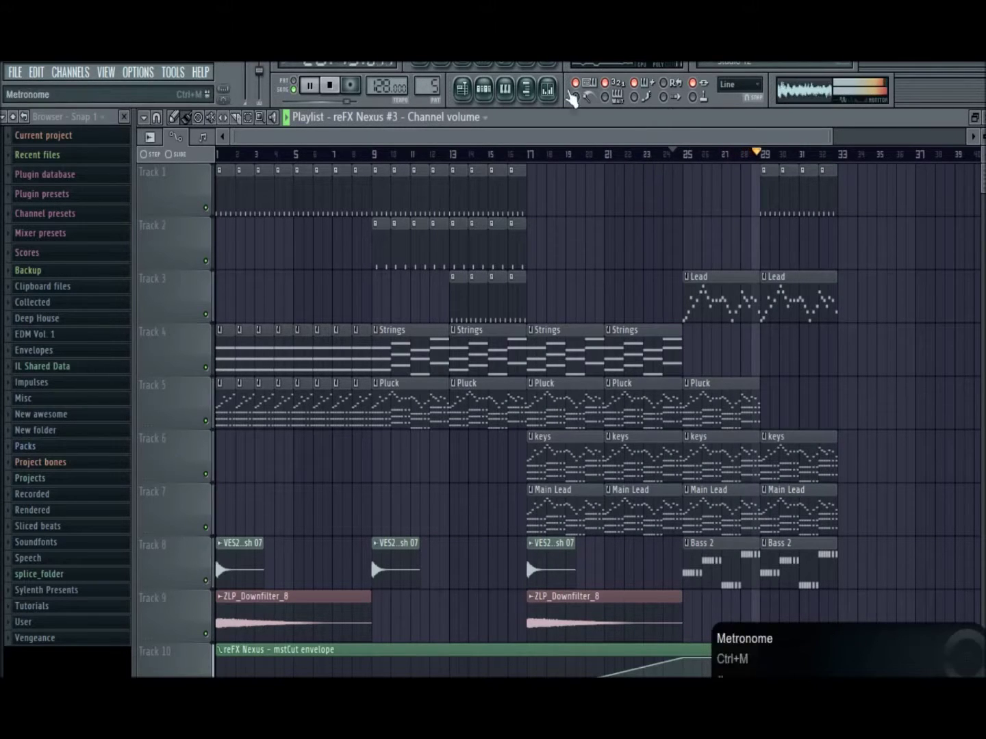
# Step: Create an automation clip for the Gross Beat mix level on the Sylenth1 mixer track
pyautogui.press('space')
pyautogui.press('F9')
pyautogui.press('space')
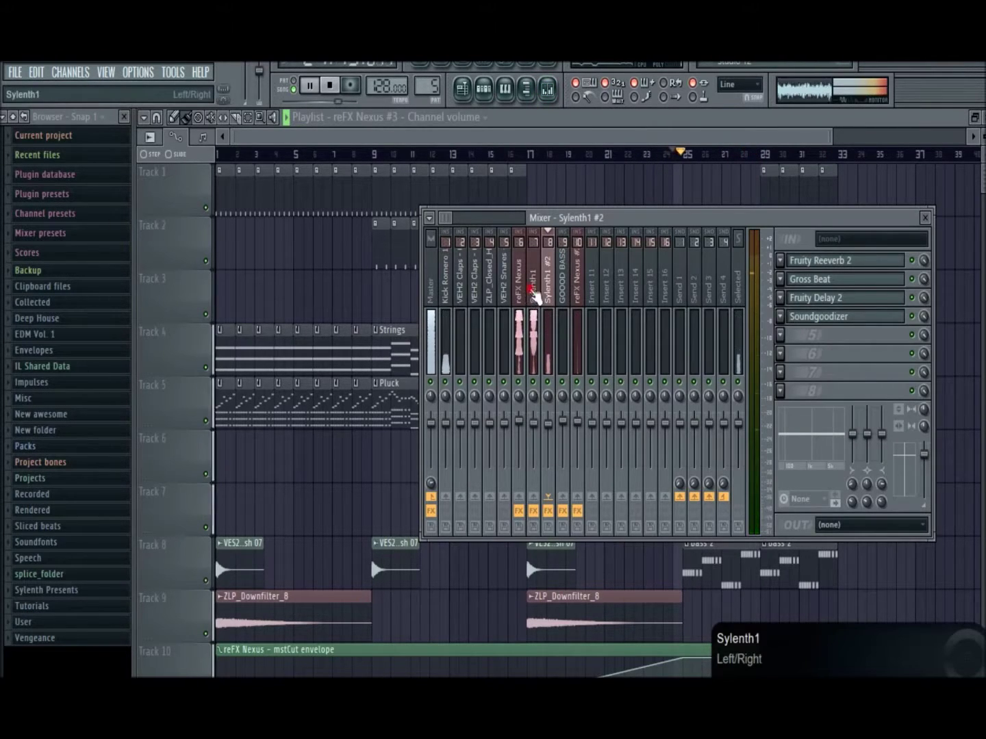
pyautogui.click(534, 292)
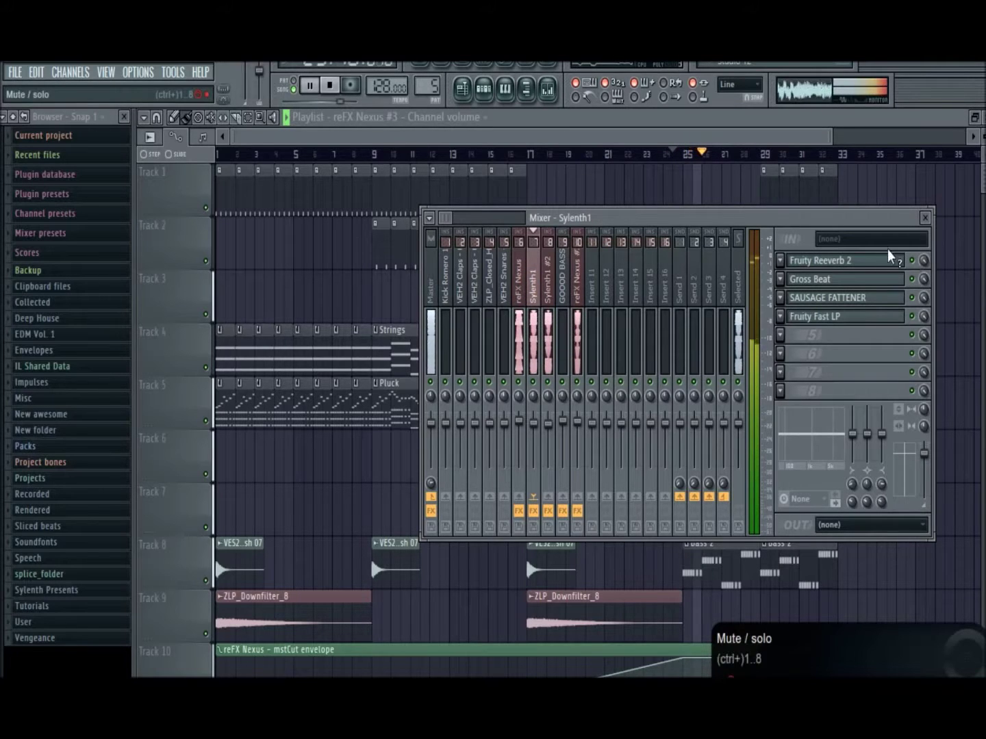
pyautogui.rightClick(924, 279)
pyautogui.click(934, 381)
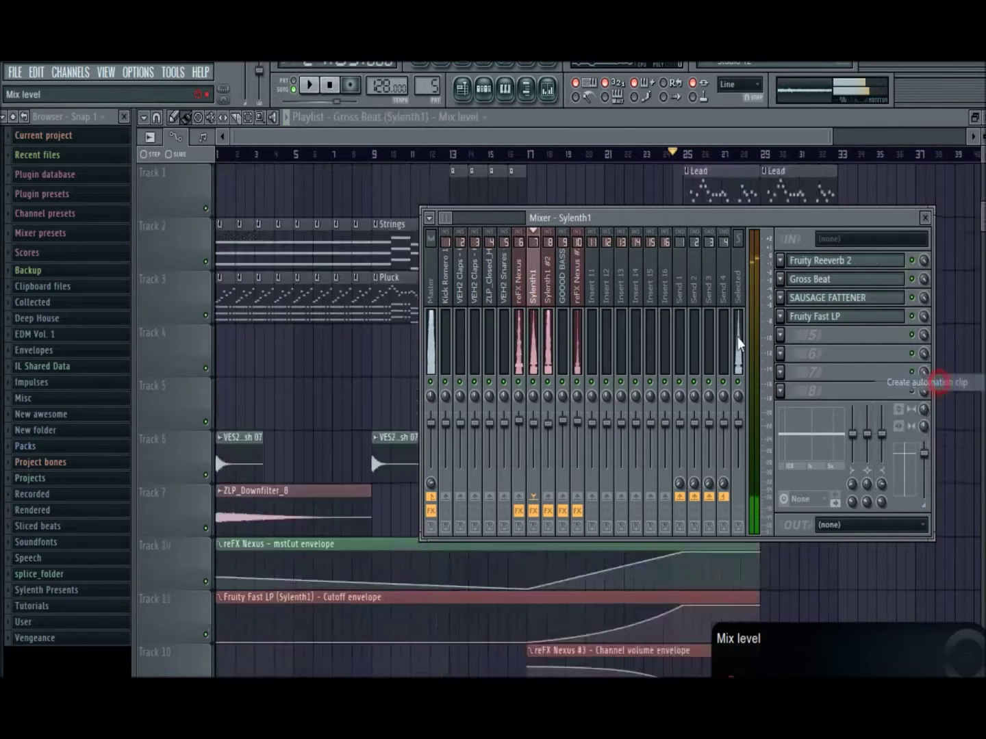
# Step: Examine the effect chains of the reFX Nexus and Sylenth1 mixer tracks while playing the section before and after bar 25
pyautogui.click(522, 294)
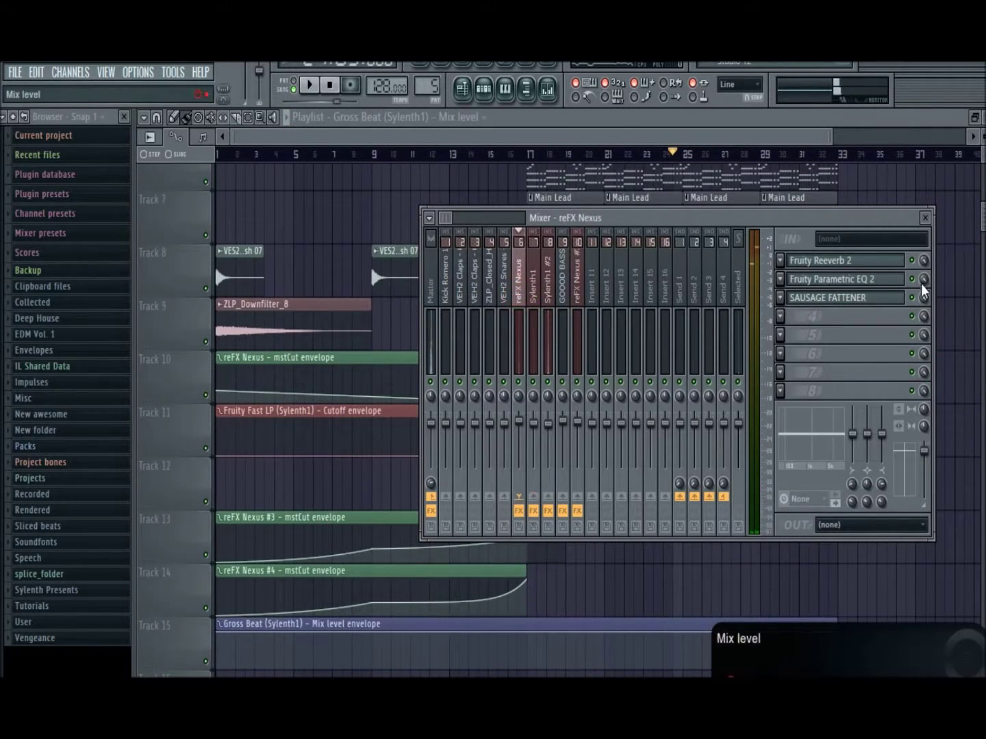
pyautogui.press('space')
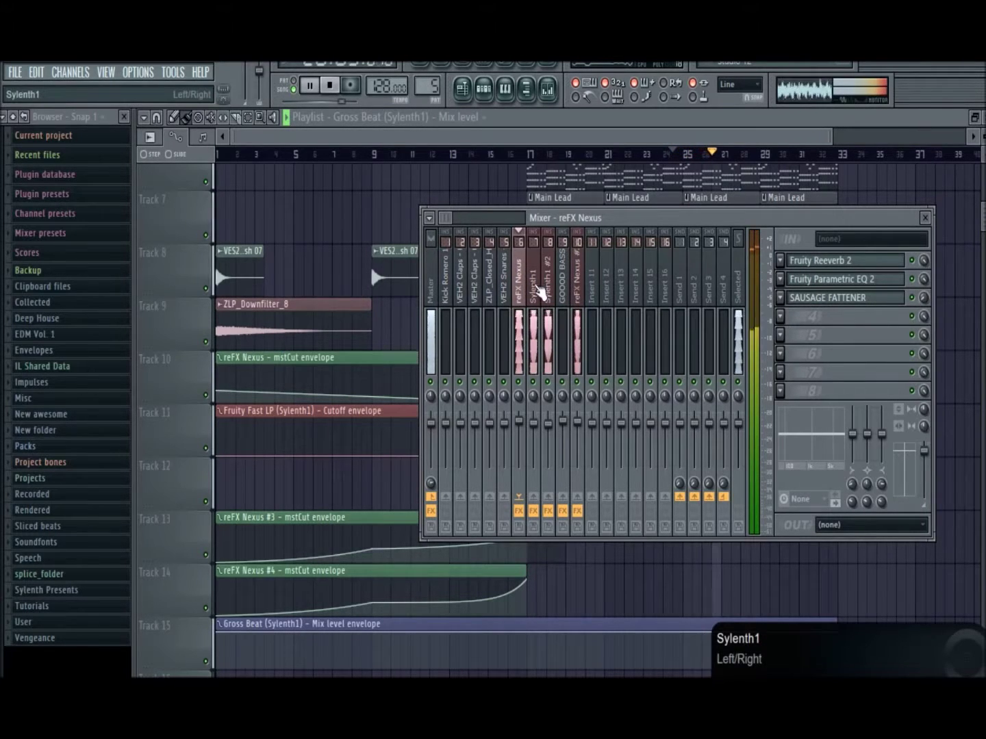
pyautogui.click(541, 293)
pyautogui.click(521, 282)
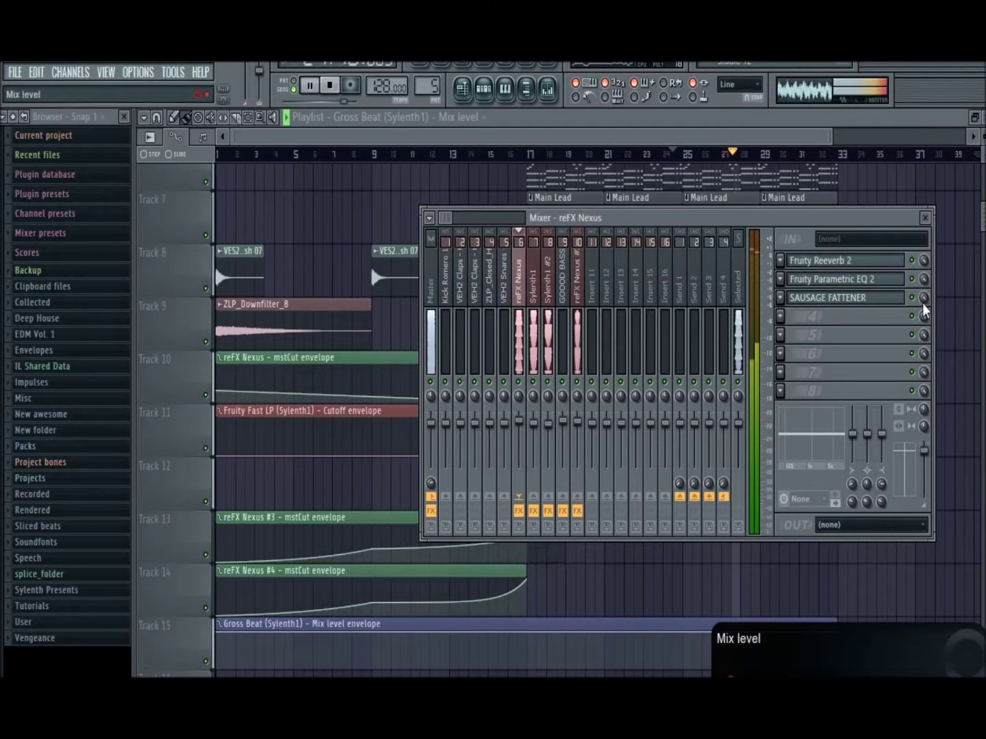
pyautogui.press('space')
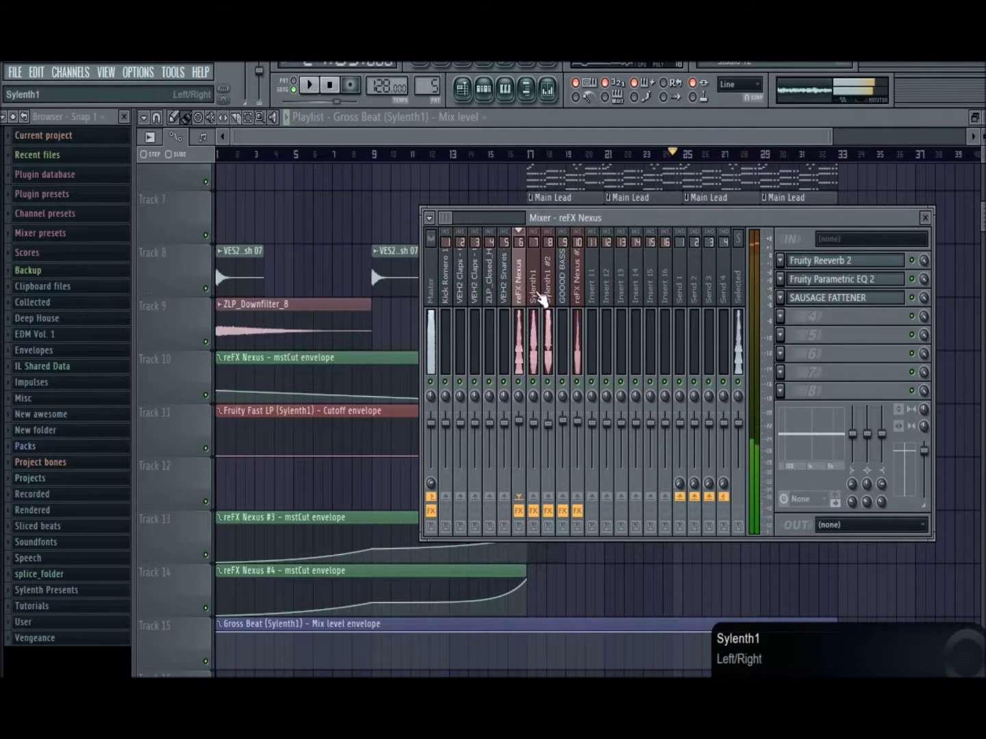
pyautogui.click(538, 293)
pyautogui.press('space')
# Step: Fill bars 25 to 28 on Track 1 with Kicks clips
pyautogui.click(629, 126)
pyautogui.scroll(5, 901, 293)
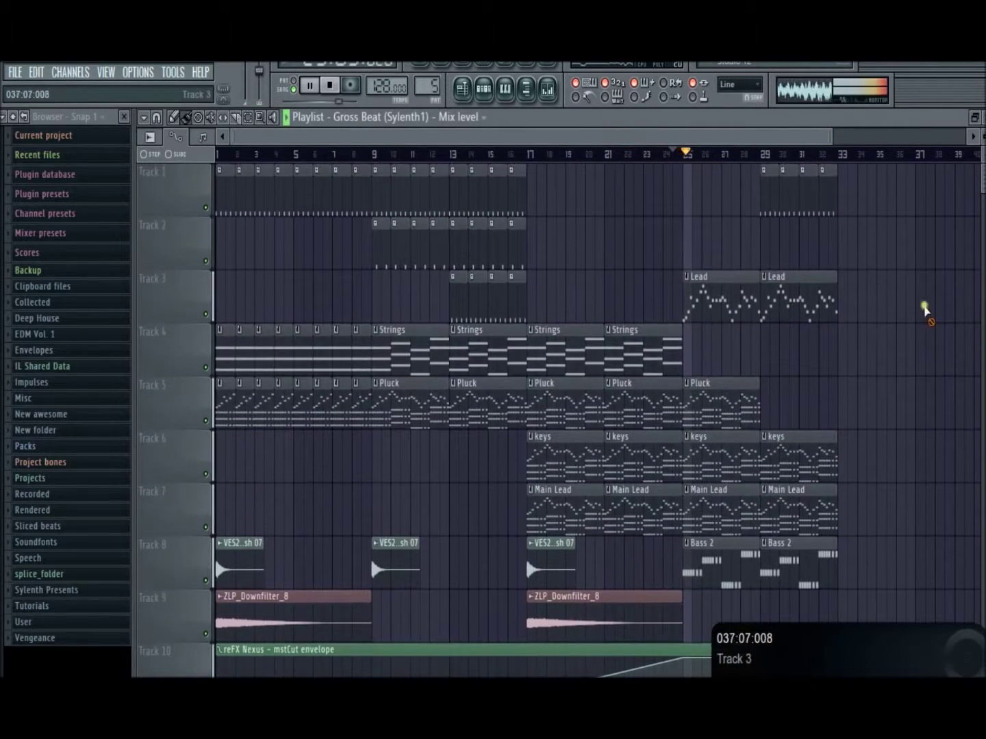
pyautogui.click(684, 197)
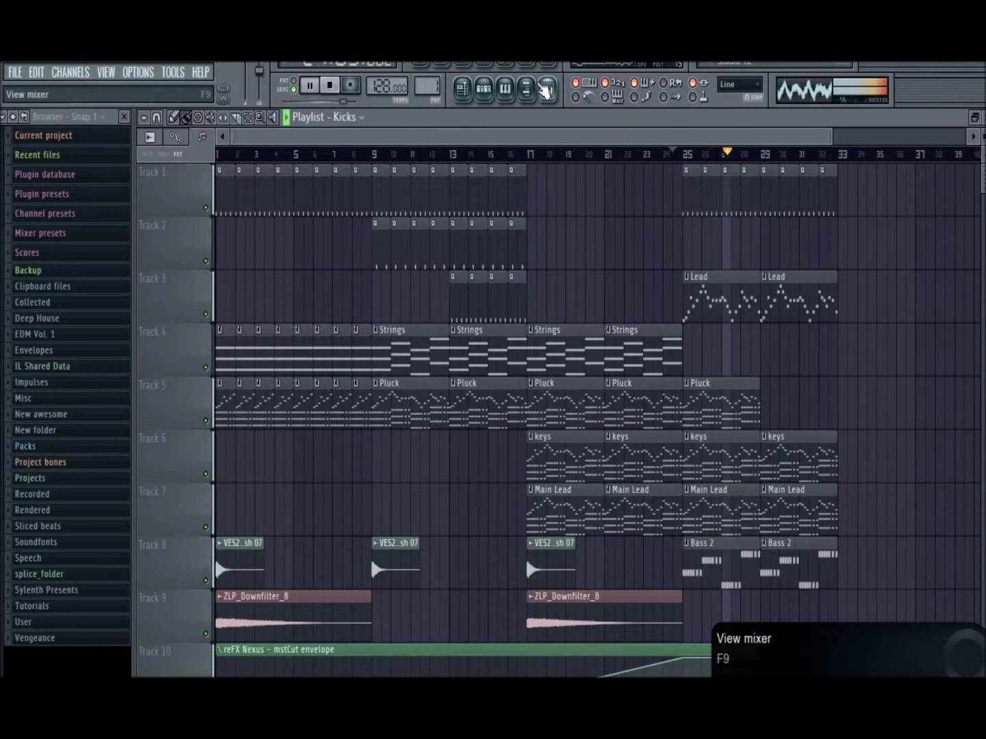
# Step: Create an automation clip for the SAUSAGE FATTENER mix level on the Sylenth1 mixer track
pyautogui.click(545, 90)
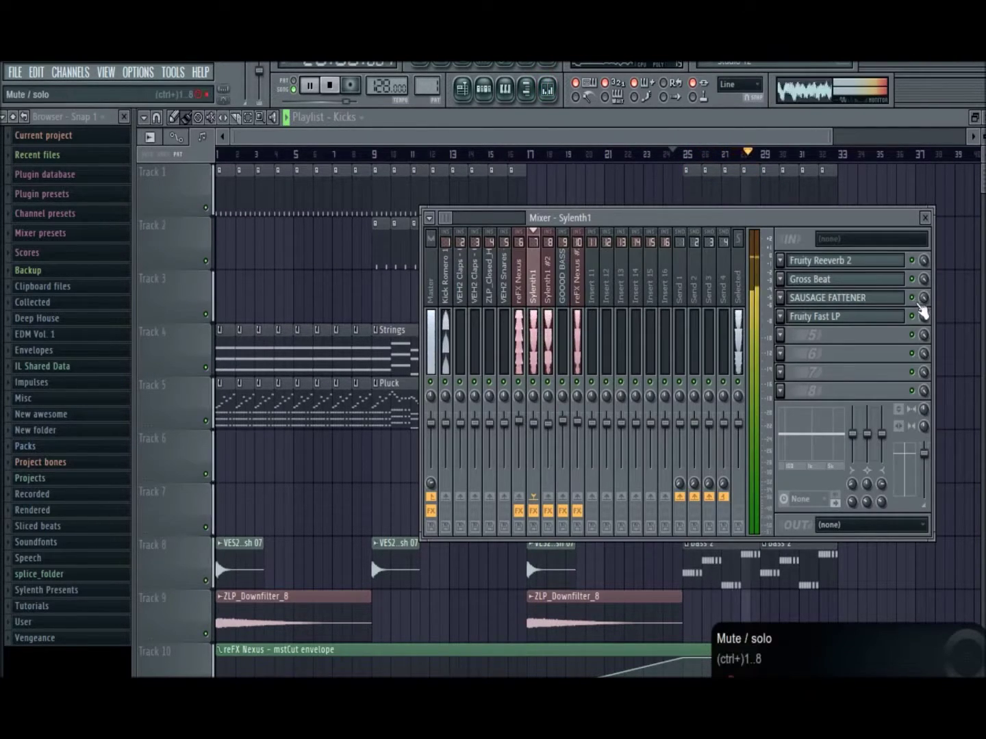
pyautogui.rightClick(923, 279)
pyautogui.click(848, 407)
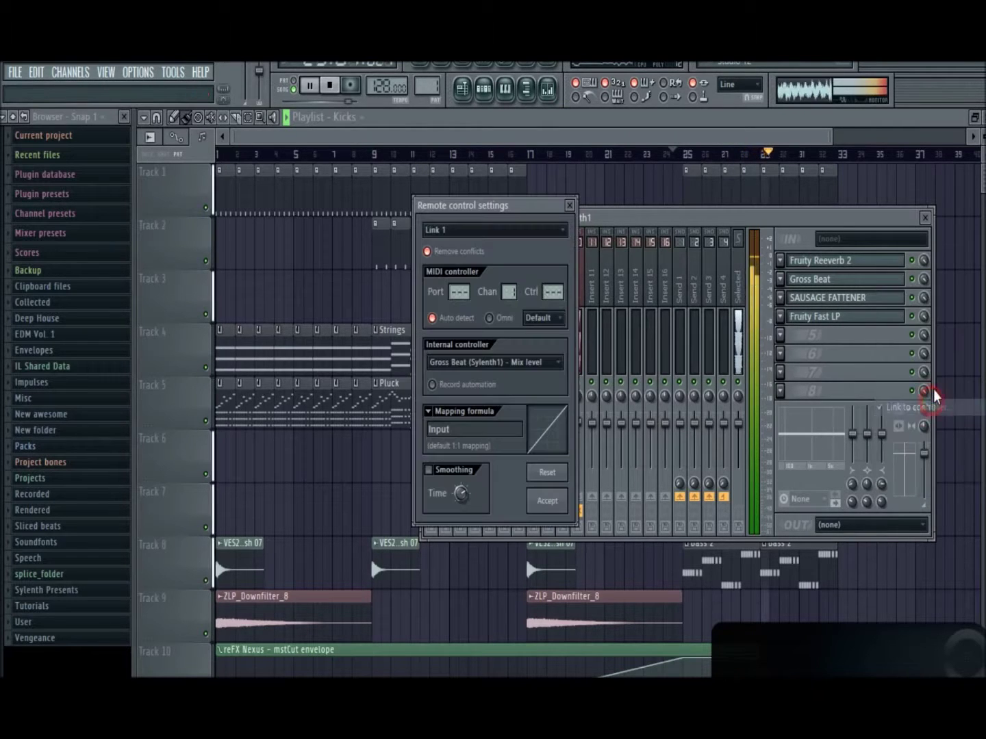
pyautogui.click(567, 206)
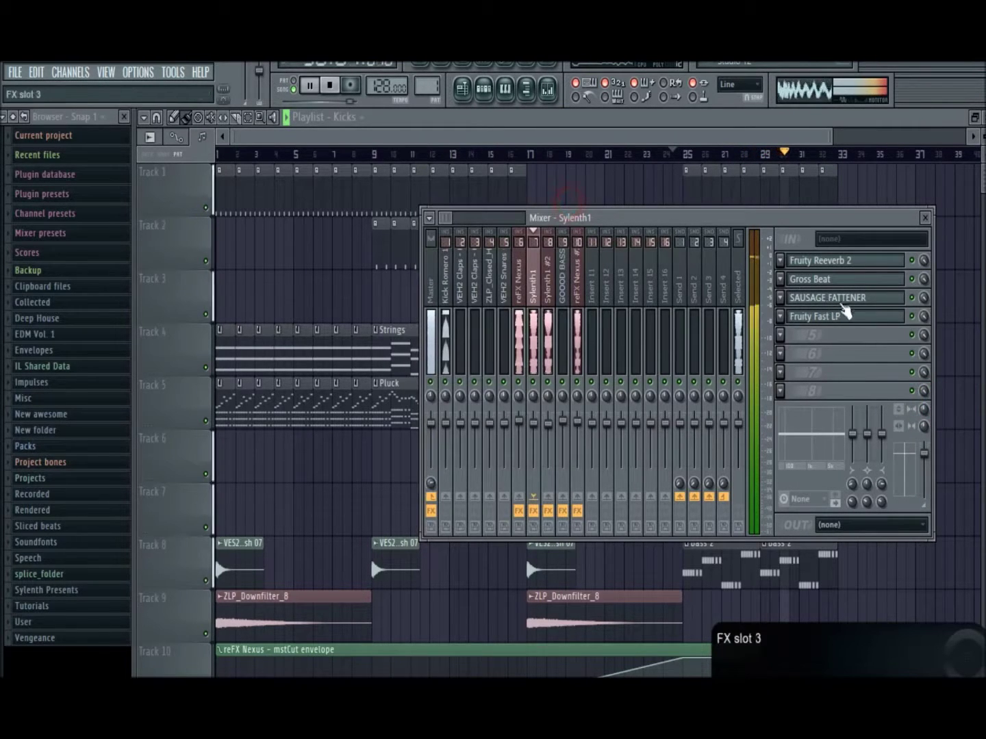
pyautogui.rightClick(923, 298)
pyautogui.click(917, 401)
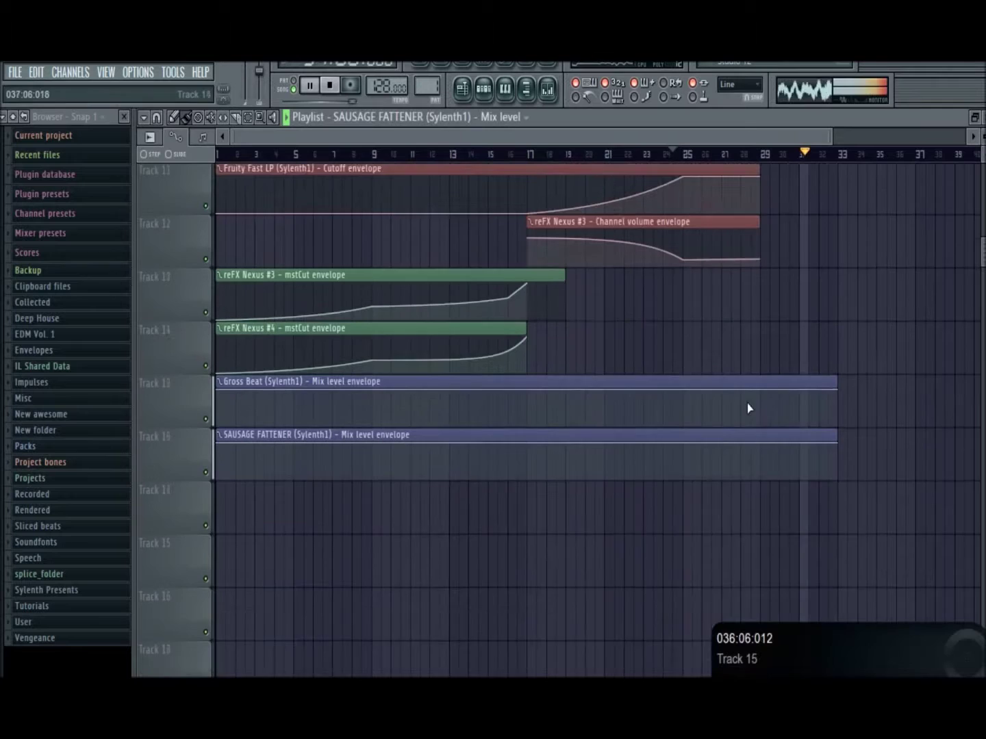
# Step: Shape the Gross Beat mix level envelope to hold 0% until bar 25 and jump straight up to full level there
pyautogui.scroll(-1, 749, 408)
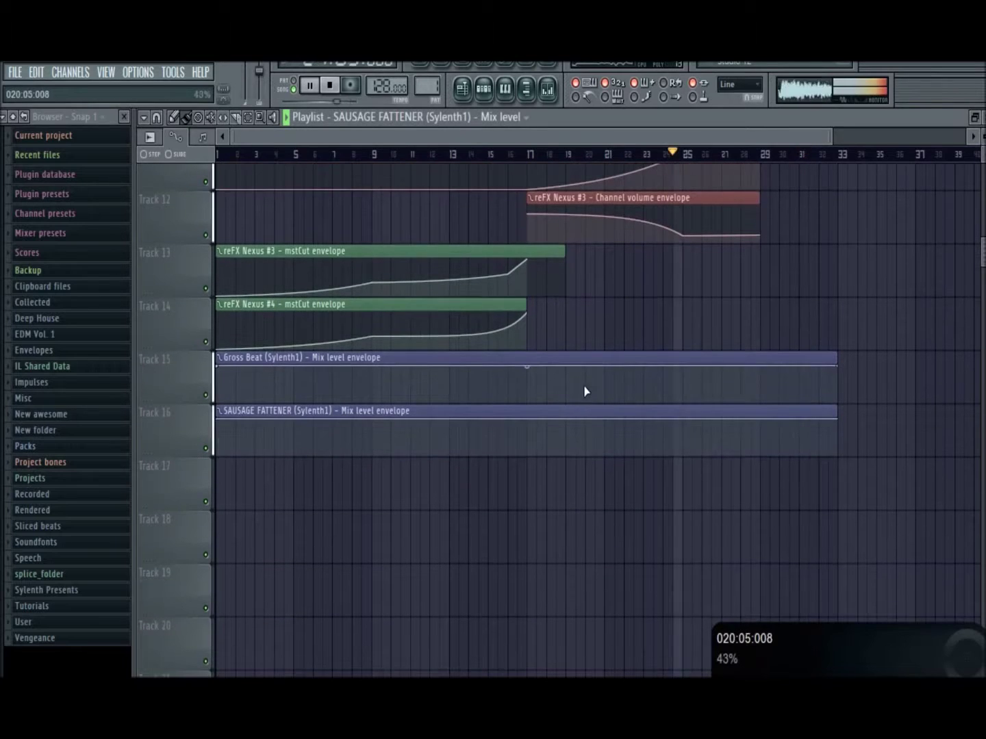
pyautogui.rightClick(682, 369)
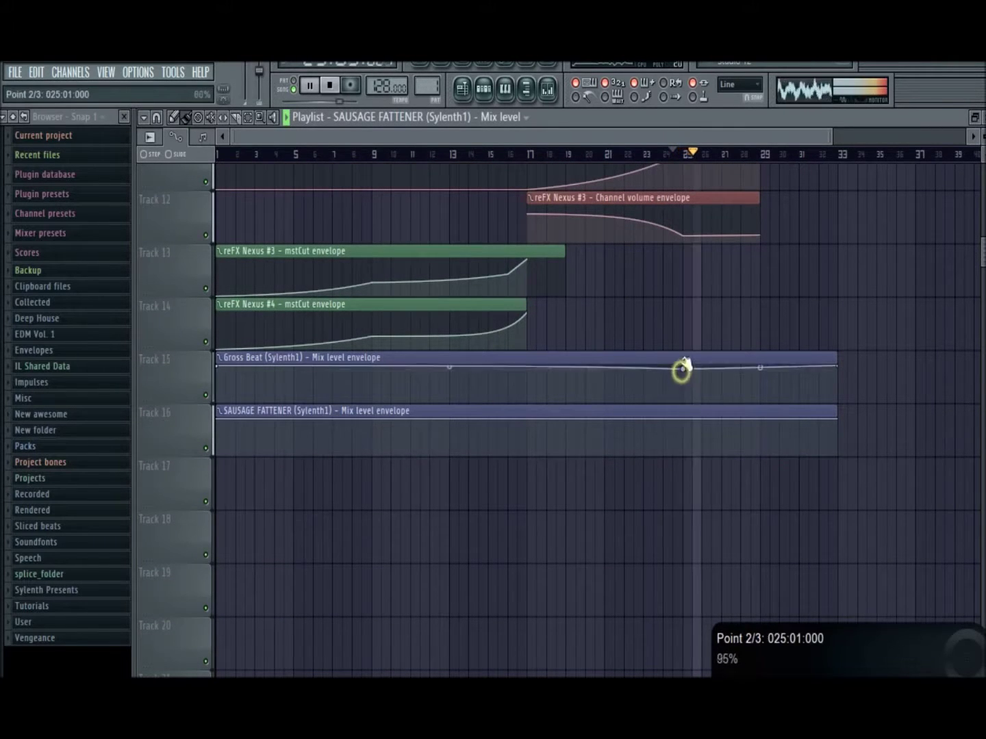
pyautogui.rightClick(649, 396)
pyautogui.moveTo(214, 372); pyautogui.dragTo(211, 430)
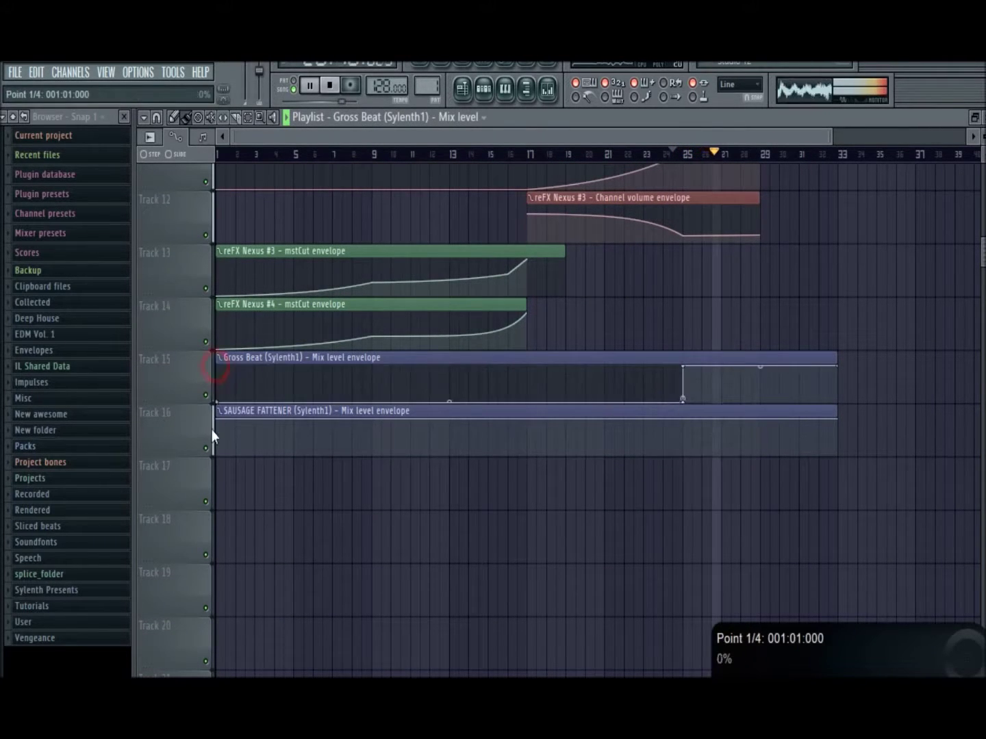
# Step: Shape the SAUSAGE FATTENER mix level envelope to stay at minimum until bar 25 and jump straight up to full level there
pyautogui.rightClick(684, 418)
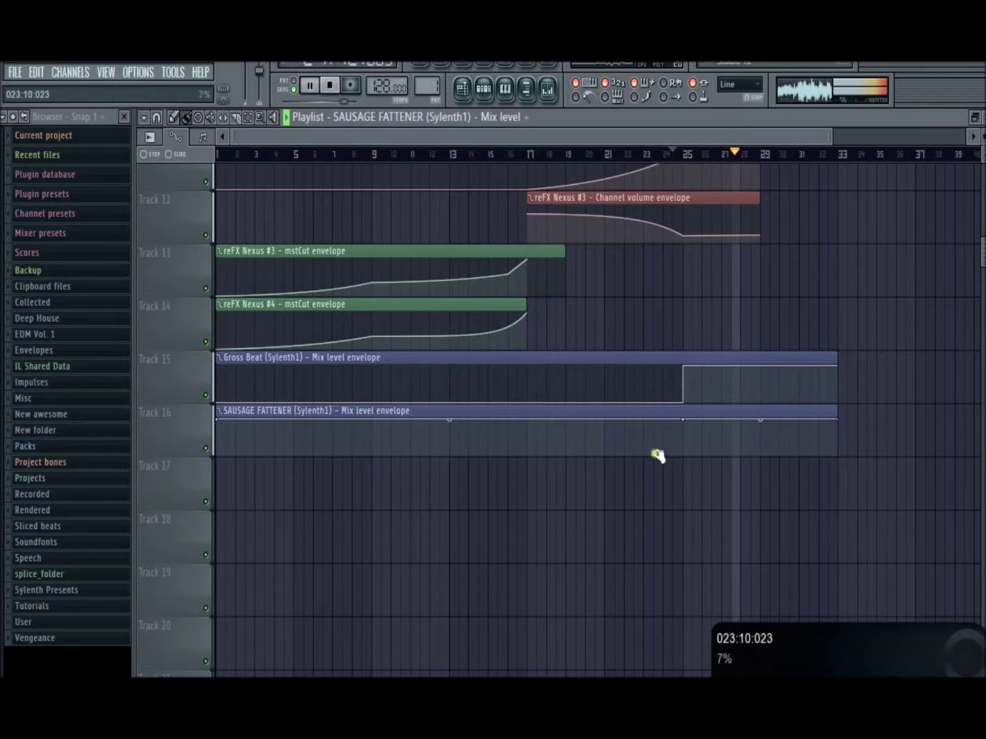
pyautogui.moveTo(682, 419); pyautogui.dragTo(676, 451)
pyautogui.moveTo(214, 420); pyautogui.dragTo(229, 463)
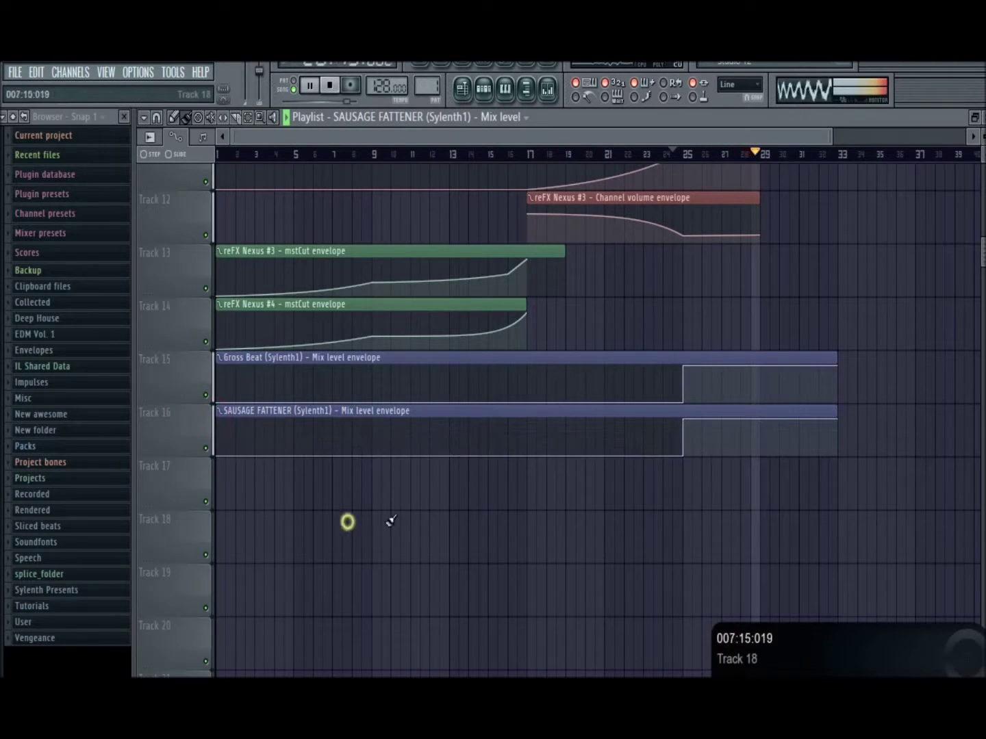
# Step: Delete the bar 25 Pluck clip from Track 5 and start playback from bar 25
pyautogui.scroll(9, 934, 388)
pyautogui.scroll(1, 934, 389)
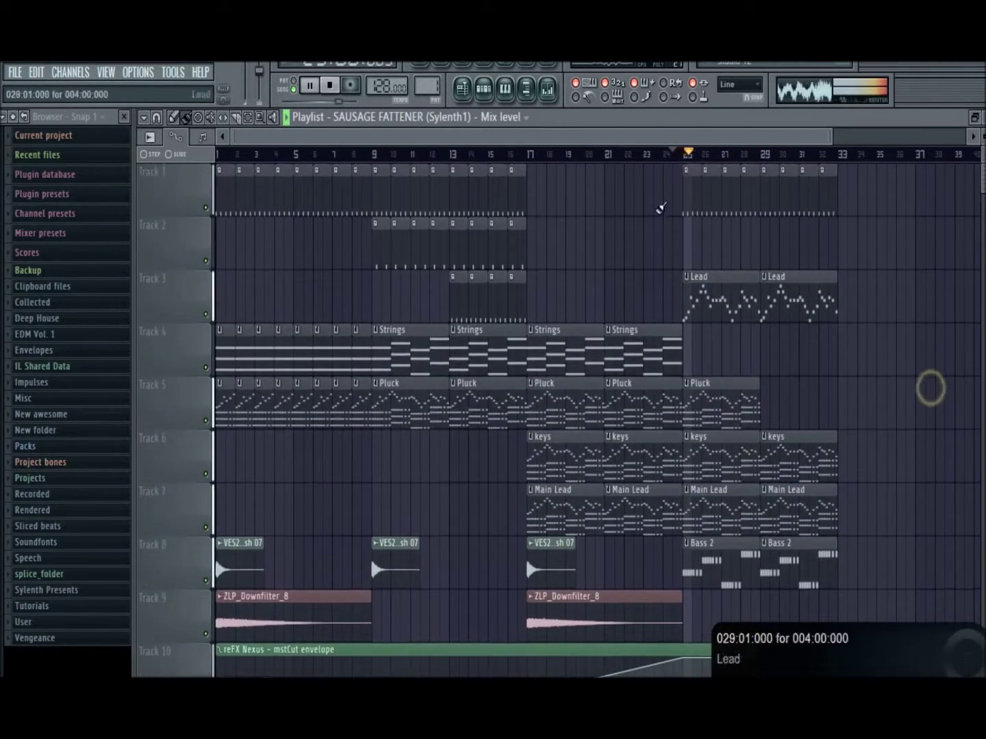
pyautogui.moveTo(606, 151); pyautogui.dragTo(525, 153)
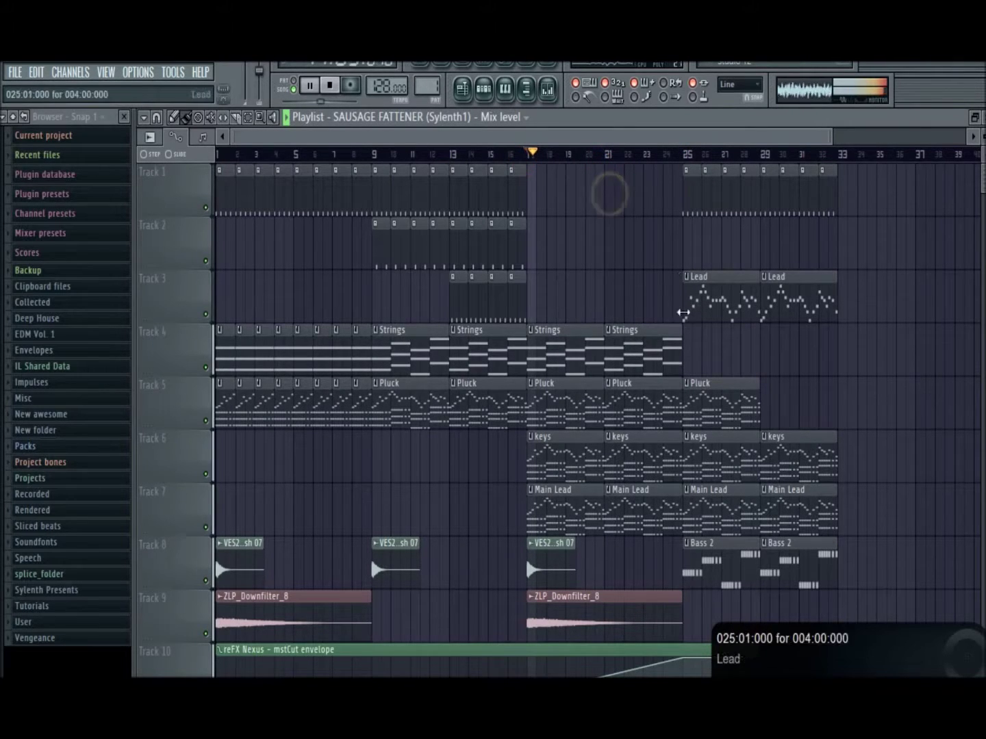
pyautogui.rightClick(718, 400)
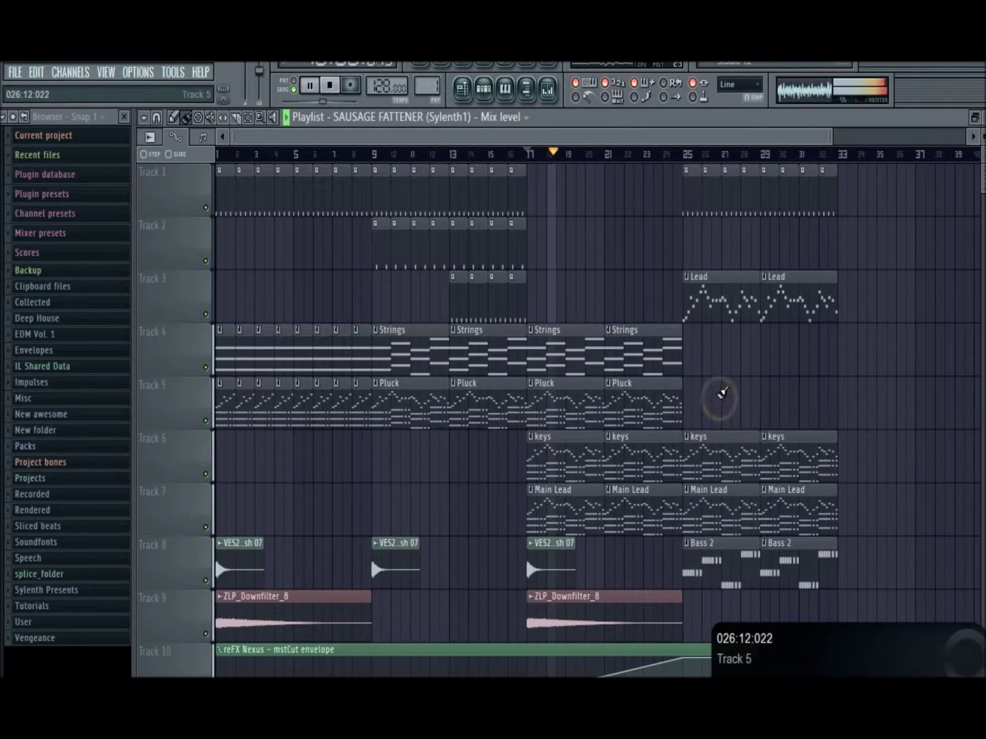
pyautogui.click(683, 152)
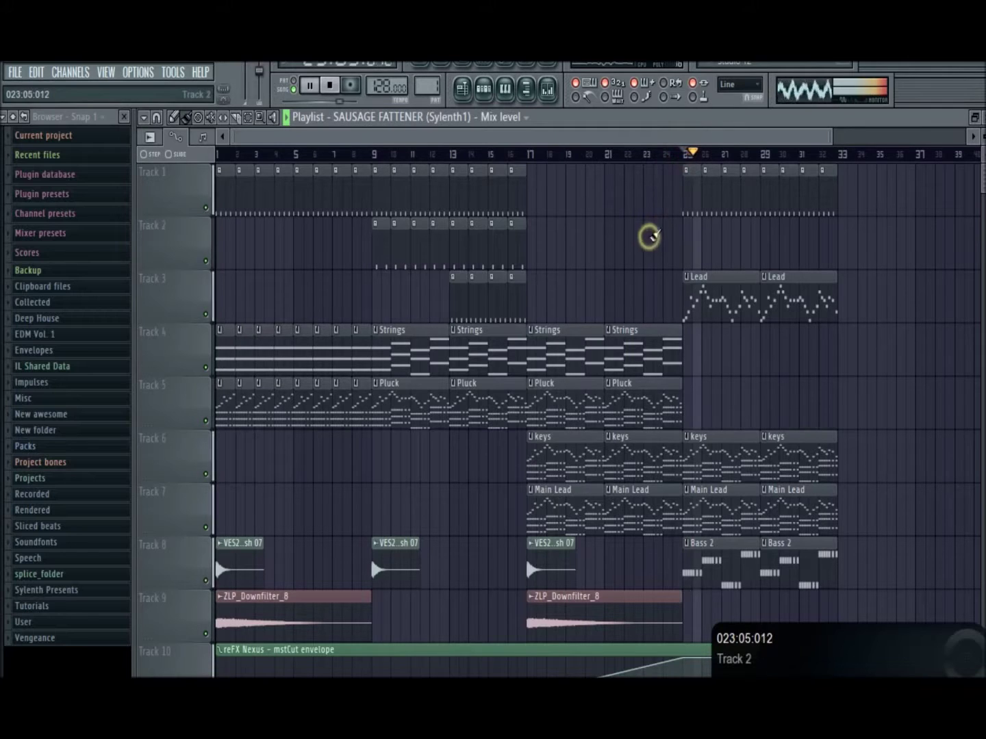
# Step: Play the song from bar 21 into the drop and review the automation envelopes on the lower tracks
pyautogui.click(608, 159)
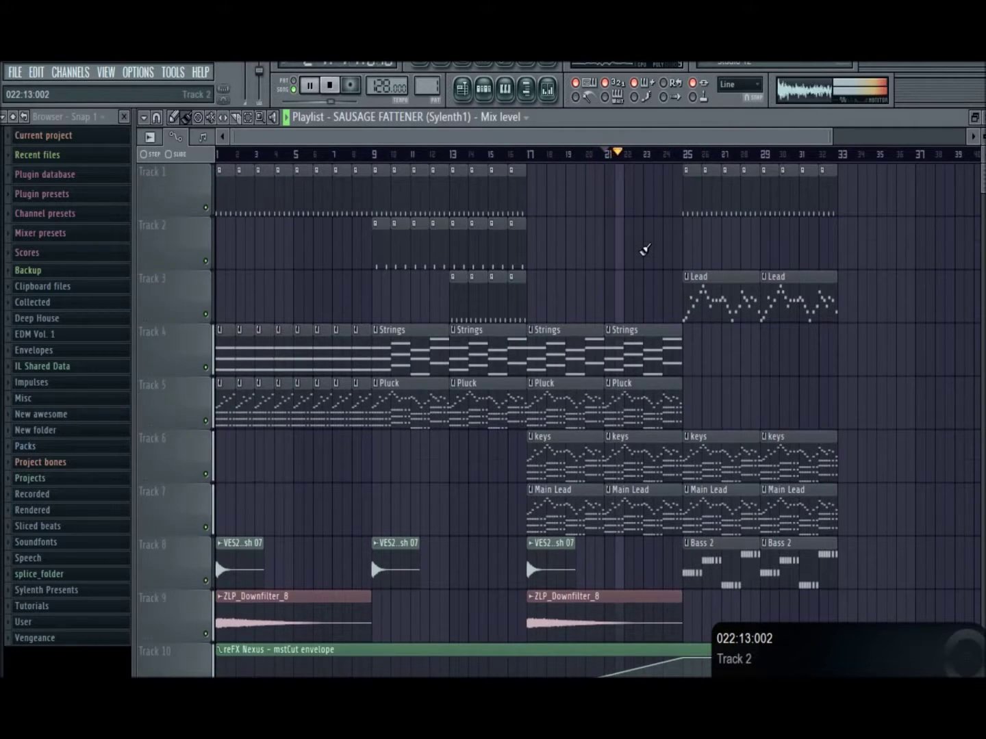
pyautogui.scroll(-4, 637, 251)
pyautogui.scroll(-3, 638, 251)
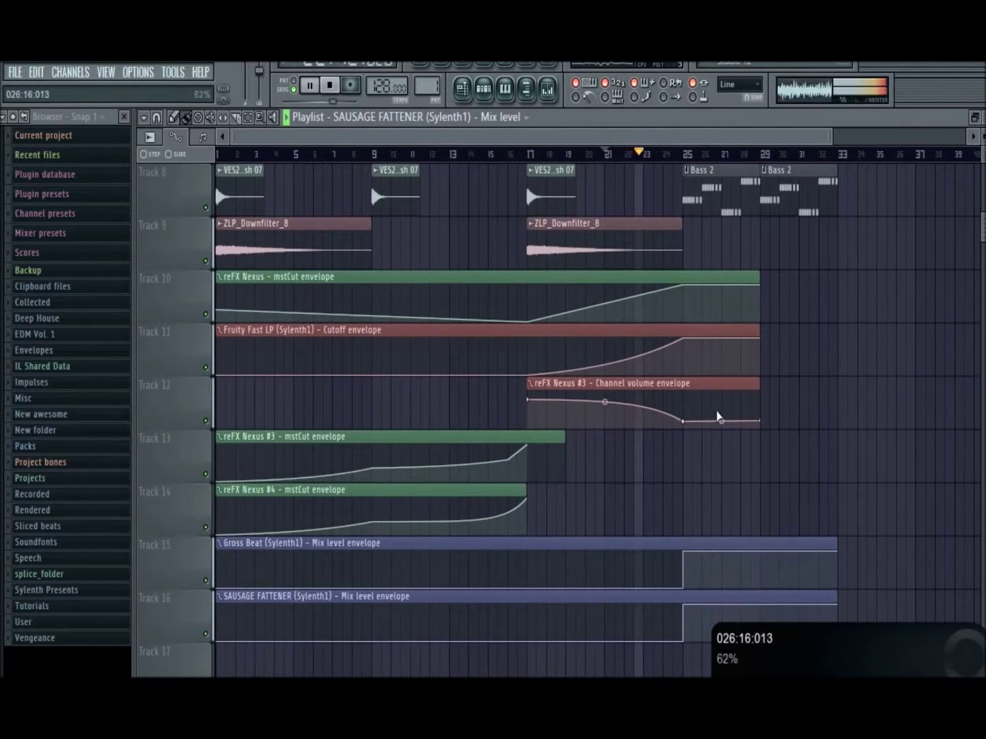
pyautogui.scroll(7, 839, 429)
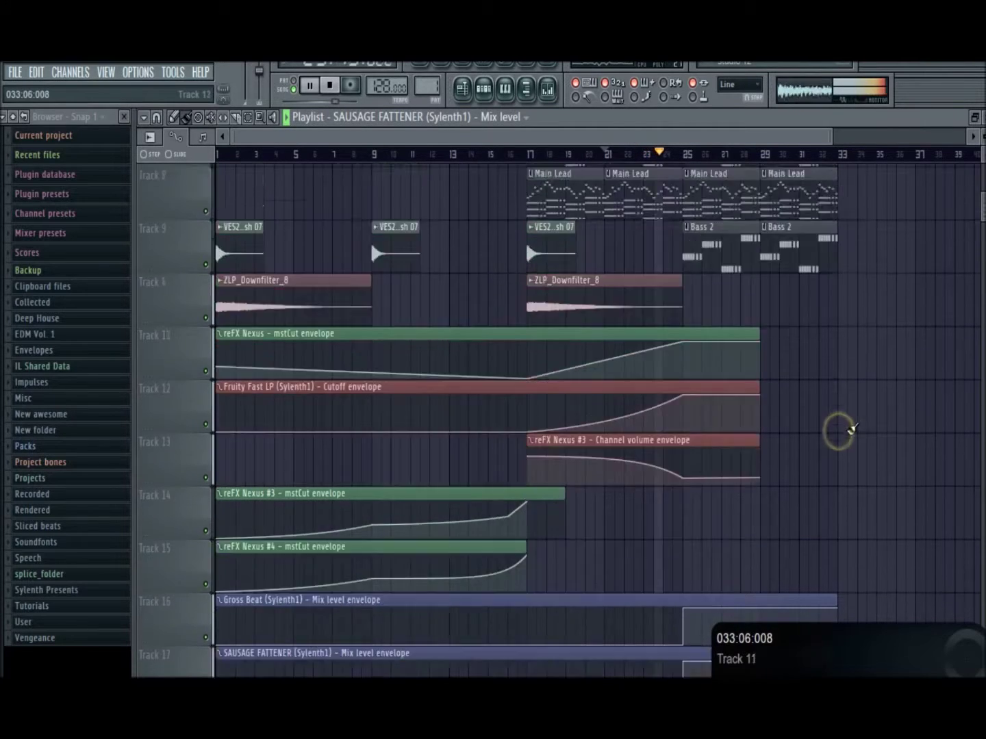
pyautogui.scroll(1, 903, 419)
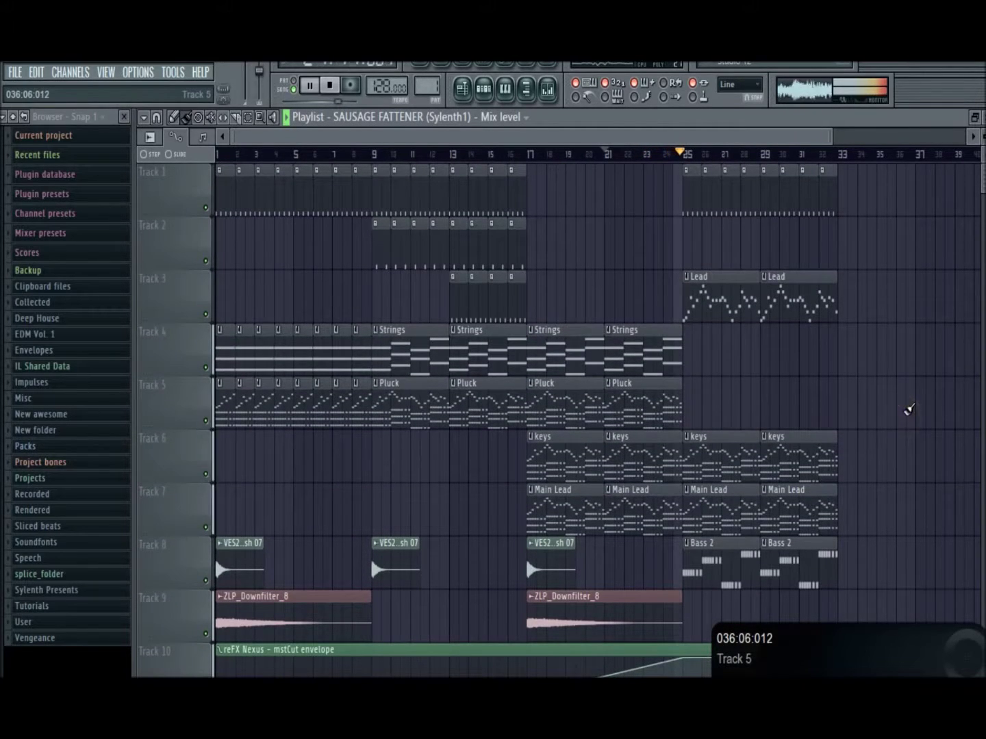
pyautogui.rightClick(904, 412)
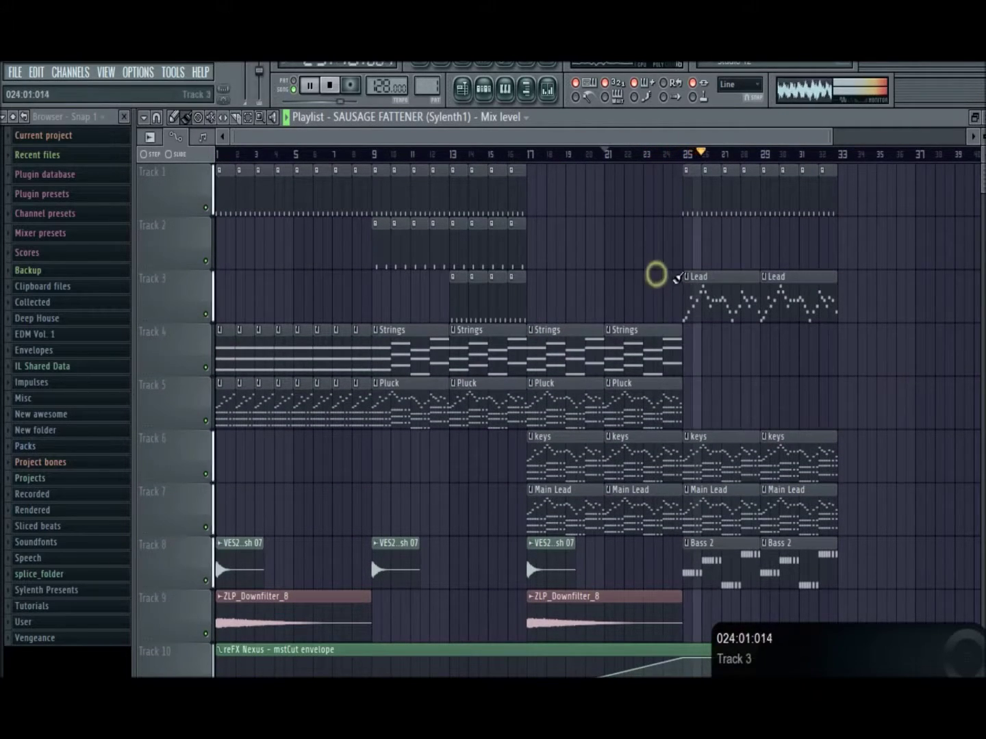
# Step: Move the two Lead clips at bars 25 and 29 from Track 3 down to Track 9
pyautogui.moveTo(674, 291); pyautogui.dragTo(791, 302)
pyautogui.scroll(-1, 746, 373)
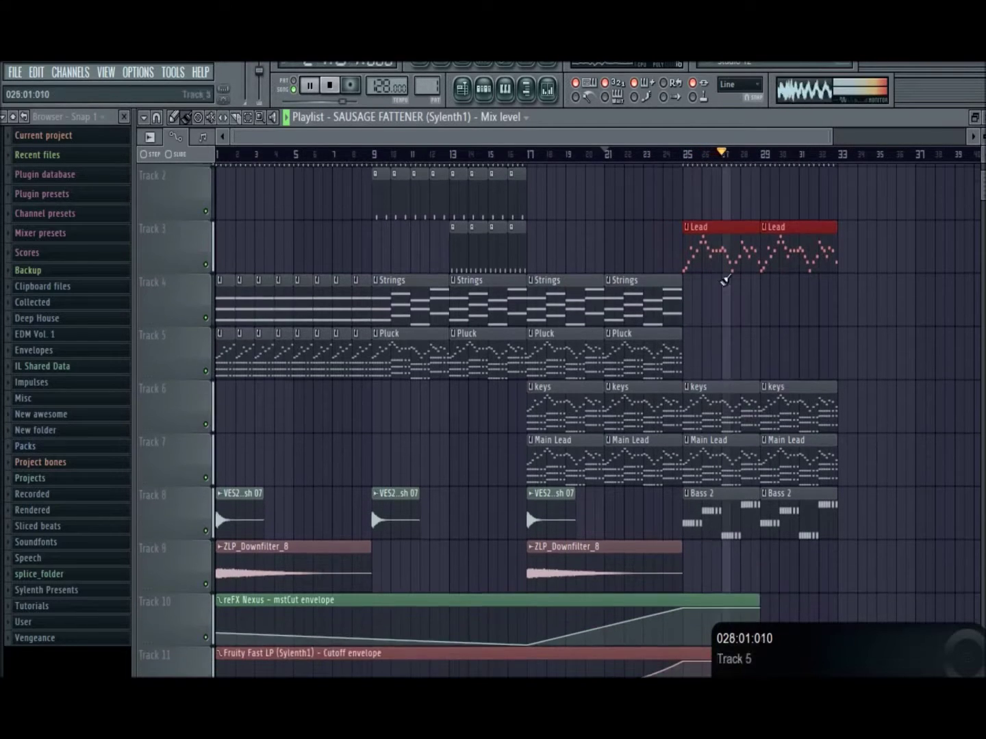
pyautogui.moveTo(711, 260); pyautogui.dragTo(708, 583)
# Step: Move all automation clips except the reFX Nexus #3 channel volume envelope down three tracks to free Tracks 10 and 11
pyautogui.scroll(-3, 617, 482)
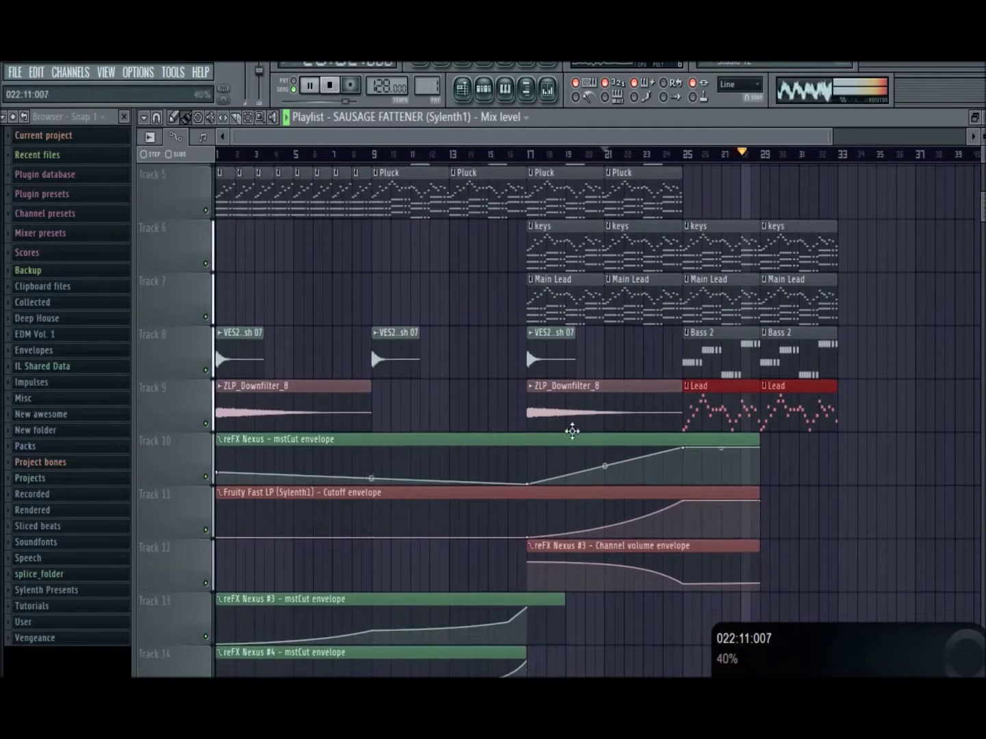
pyautogui.moveTo(391, 447); pyautogui.dragTo(323, 691)
pyautogui.scroll(-1, 315, 424)
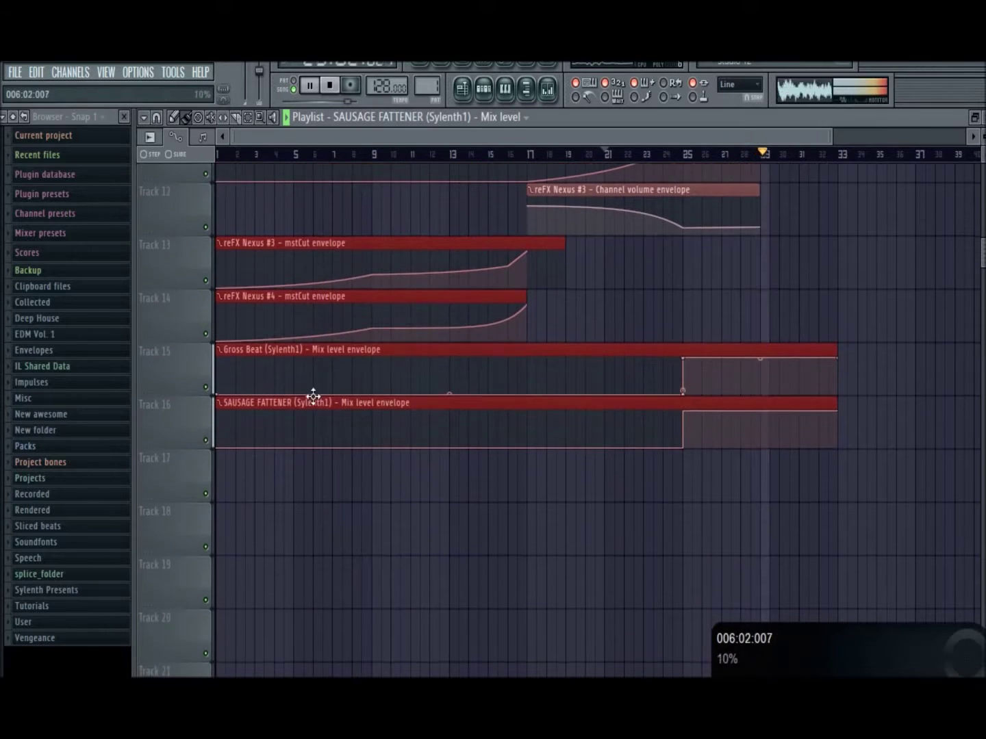
pyautogui.moveTo(312, 398); pyautogui.dragTo(263, 565)
pyautogui.scroll(1, 646, 445)
pyautogui.keyDown('ctrl'); pyautogui.click(651, 441); pyautogui.keyUp('ctrl')
pyautogui.scroll(5, 654, 434)
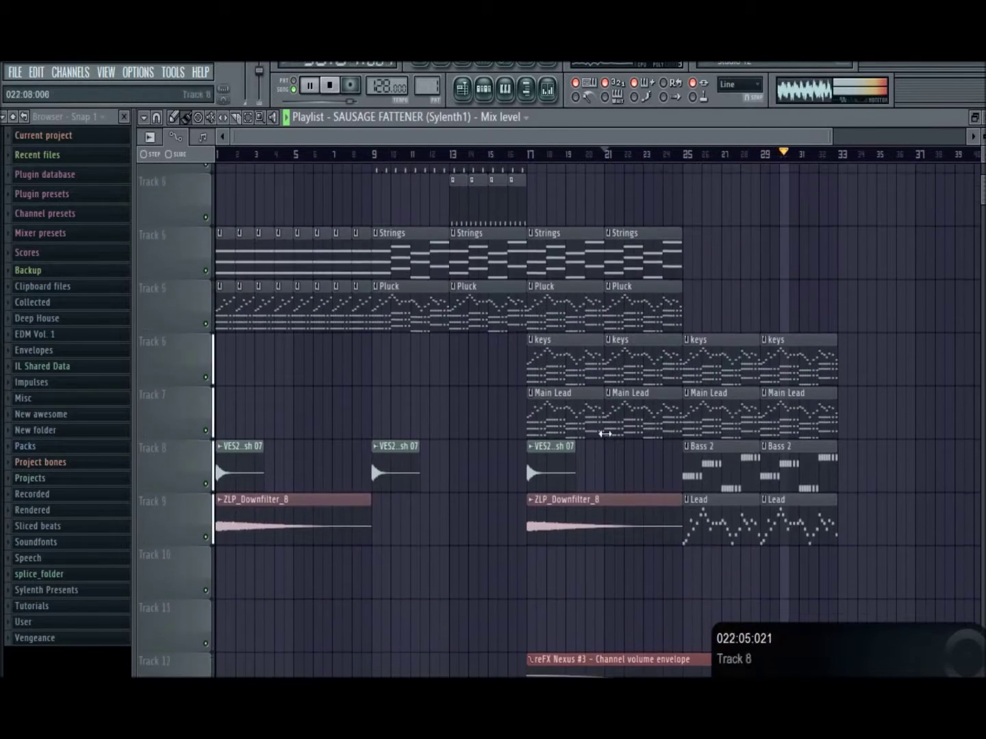
# Step: Move the crash and downfilter clips down to Tracks 10 and 11 and add a ZLP_Downfilter_8 clip at bar 25 on Track 10
pyautogui.moveTo(589, 528); pyautogui.dragTo(735, 598)
pyautogui.moveTo(613, 449); pyautogui.dragTo(540, 645)
pyautogui.moveTo(451, 470); pyautogui.dragTo(214, 625)
pyautogui.click(219, 511)
pyautogui.click(260, 439)
pyautogui.rightClick(426, 510)
pyautogui.scroll(-2, 635, 434)
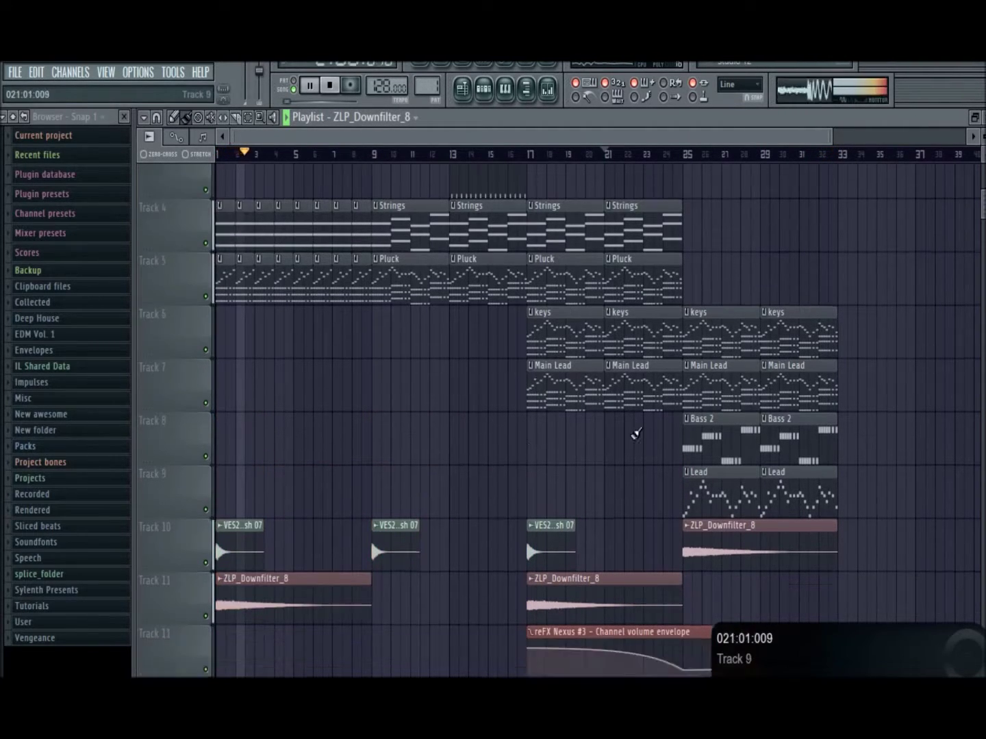
# Step: Add a VES2 Crash 07 clip at bar 25 on Track 11 and sort all downfilters onto Track 10 and all crashes onto Track 11
pyautogui.moveTo(544, 468); pyautogui.dragTo(709, 549)
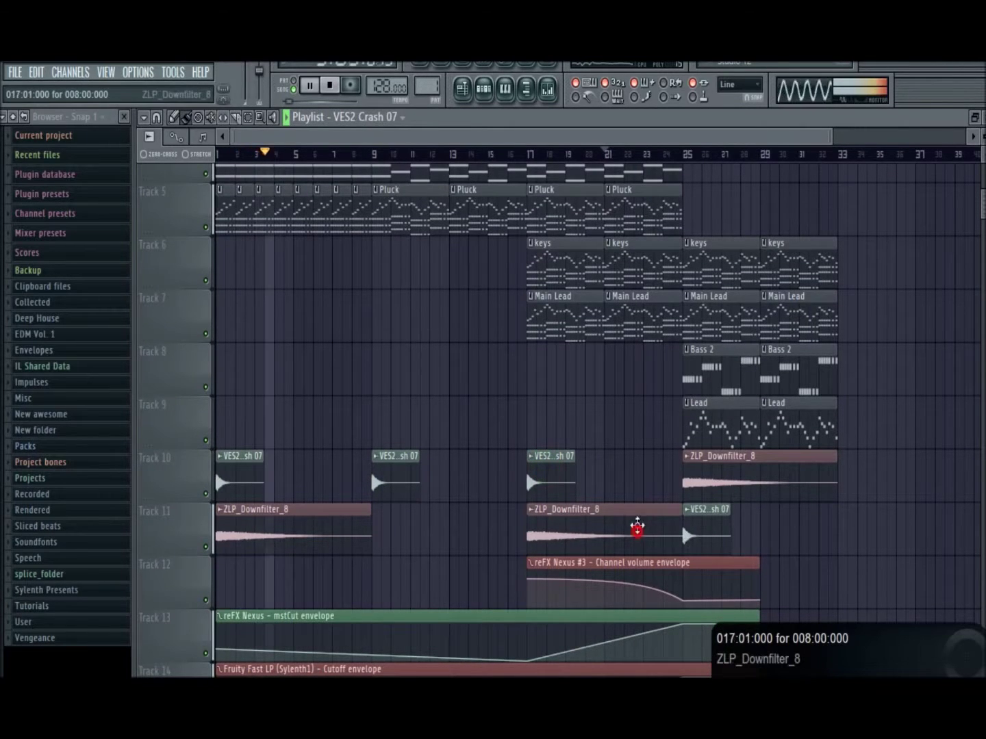
pyautogui.moveTo(636, 526); pyautogui.dragTo(519, 504)
pyautogui.moveTo(561, 525); pyautogui.dragTo(541, 535)
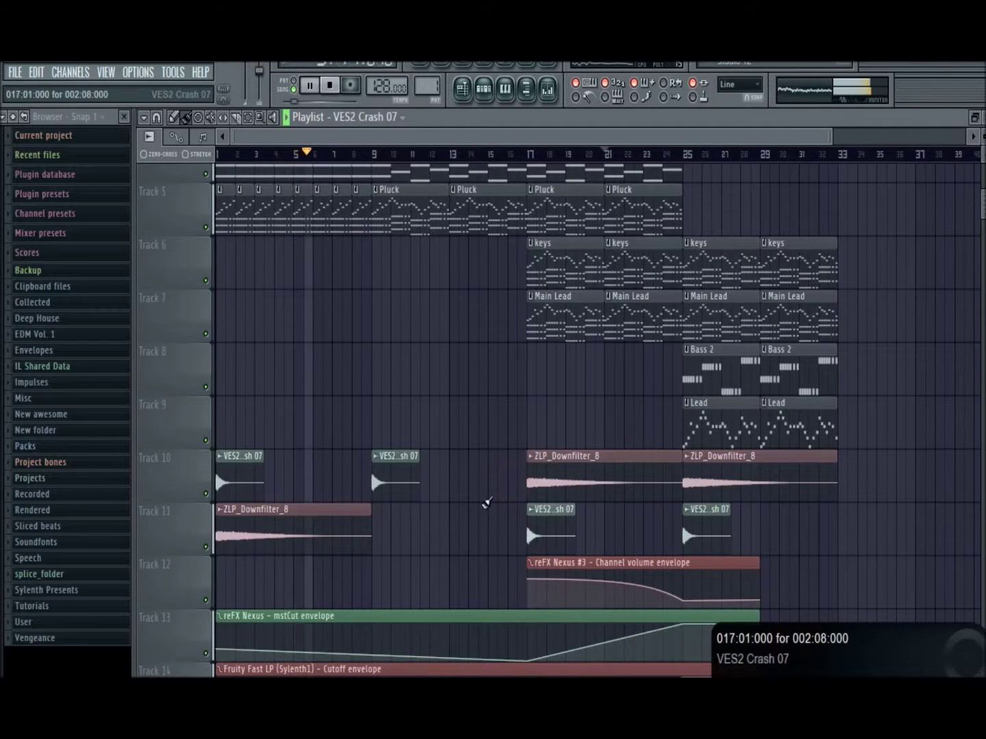
pyautogui.moveTo(394, 471); pyautogui.dragTo(392, 532)
pyautogui.click(347, 533)
pyautogui.moveTo(251, 472); pyautogui.dragTo(233, 581)
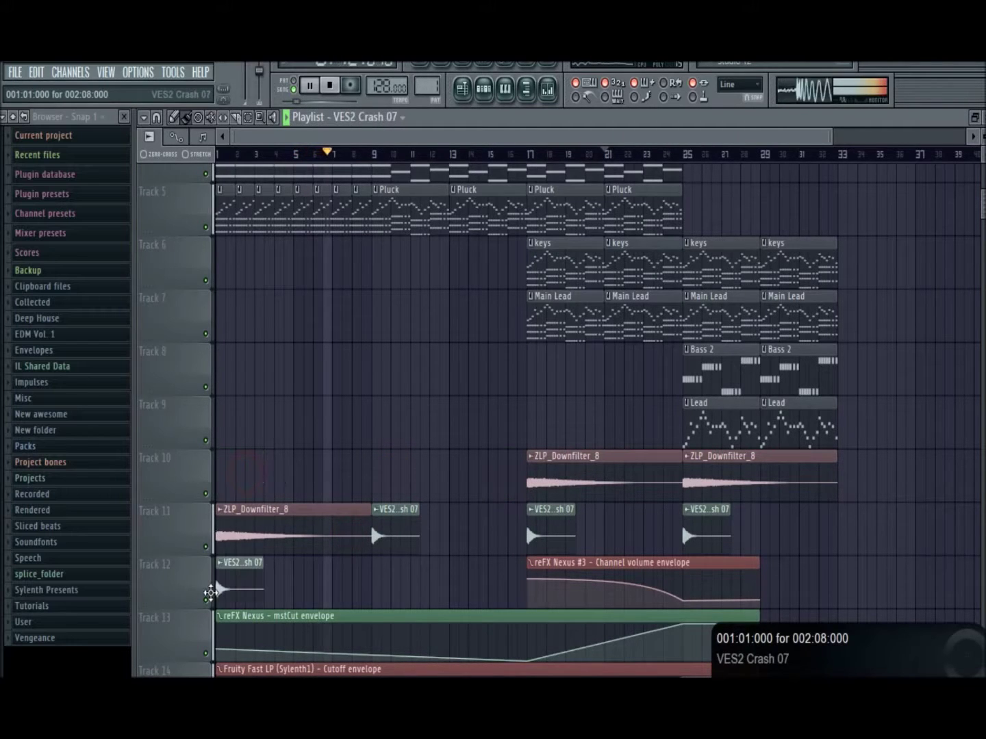
pyautogui.moveTo(249, 534); pyautogui.dragTo(248, 482)
pyautogui.moveTo(228, 578); pyautogui.dragTo(228, 508)
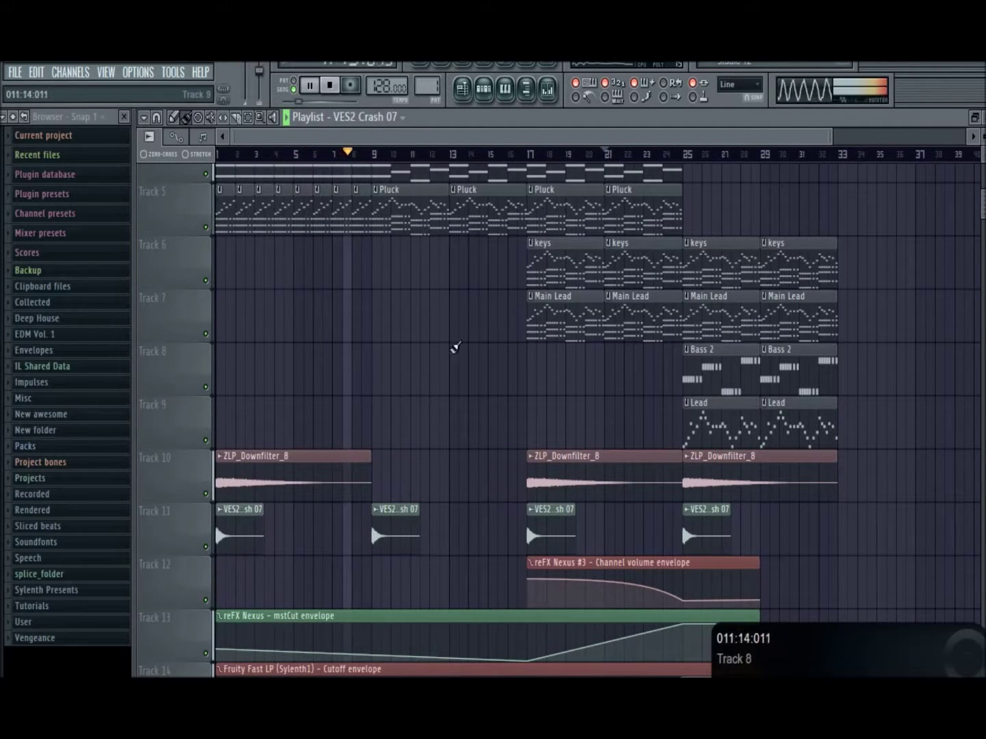
# Step: Play the song from about bar 22 through the drop and expand the User sample folder in the browser
pyautogui.click(638, 155)
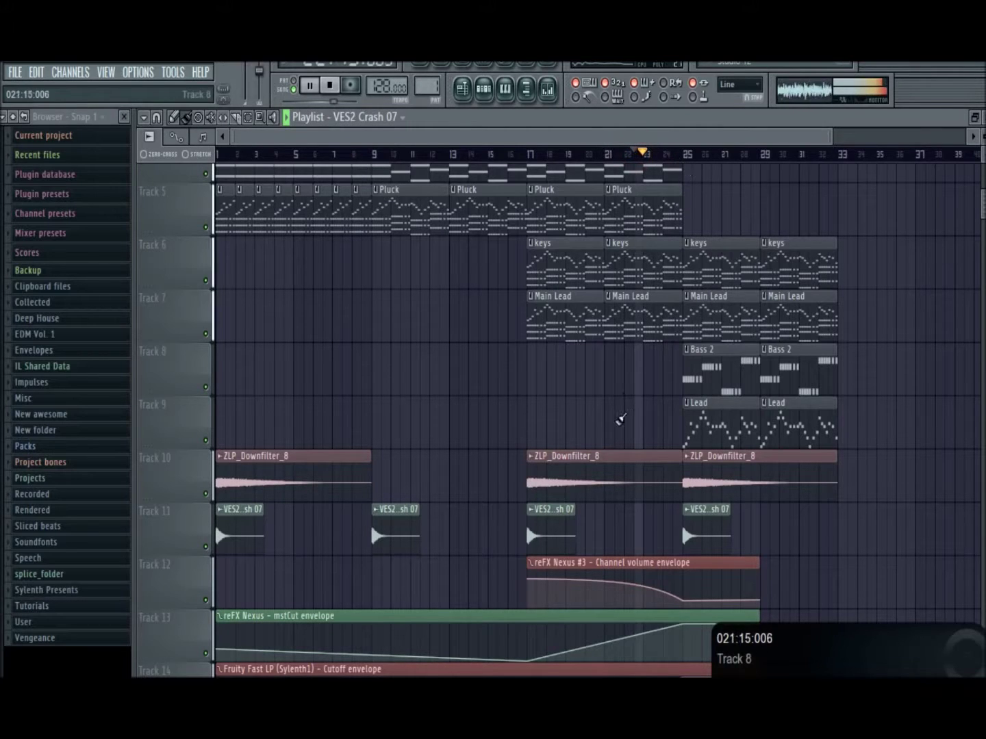
pyautogui.doubleClick(590, 475)
pyautogui.click(668, 171)
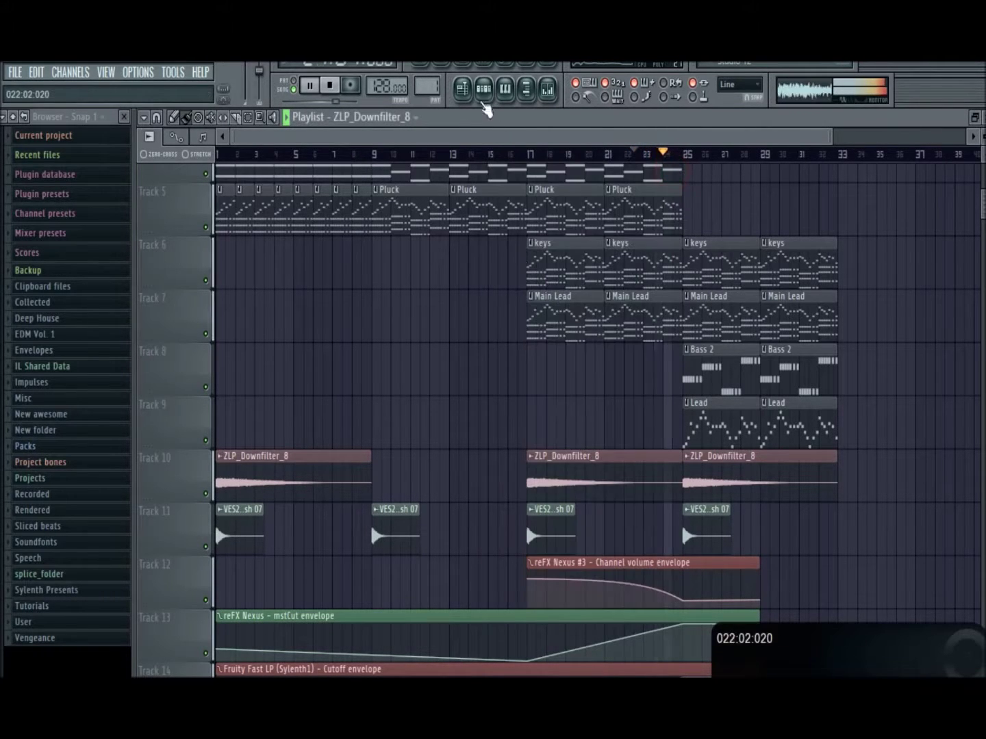
pyautogui.click(25, 622)
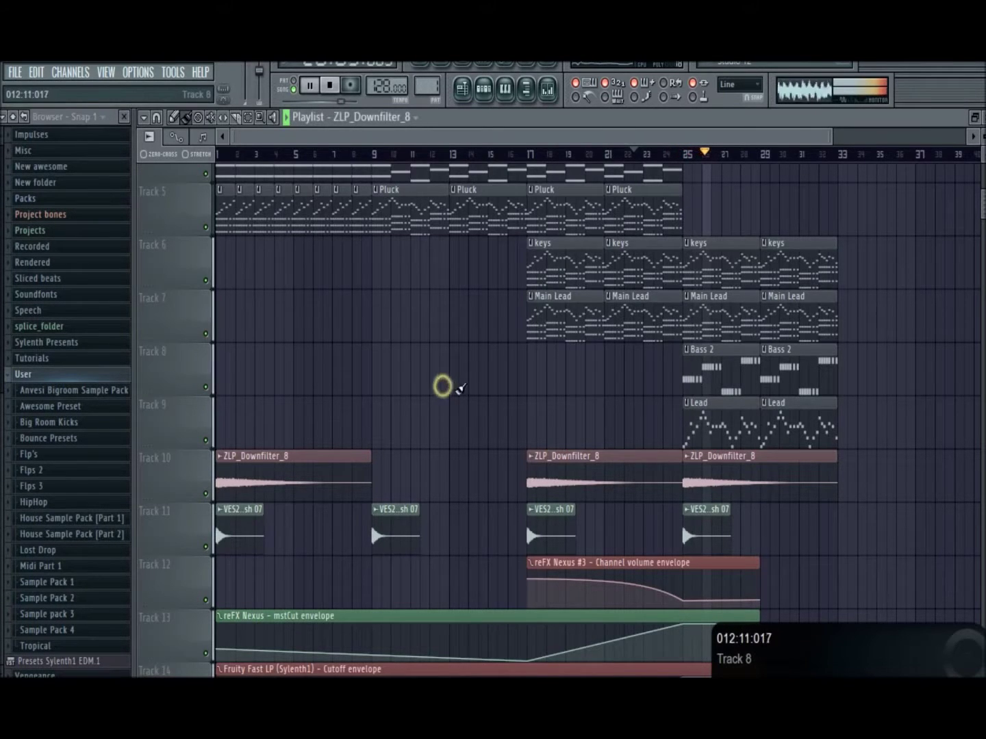
pyautogui.scroll(4, 649, 169)
pyautogui.moveTo(832, 135); pyautogui.dragTo(876, 276)
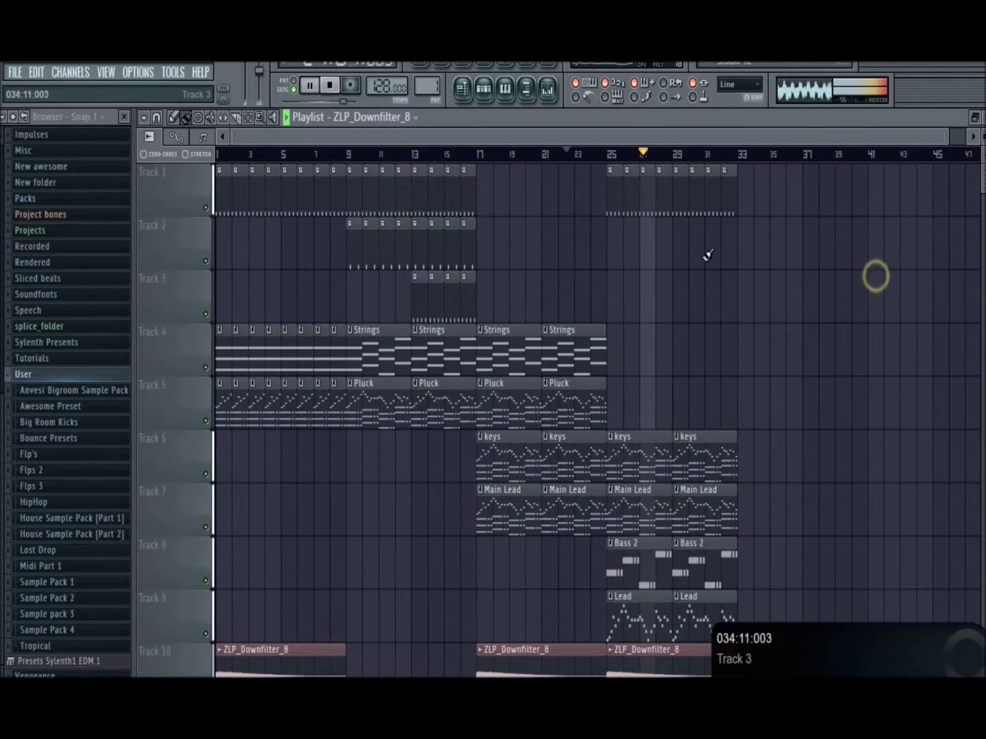
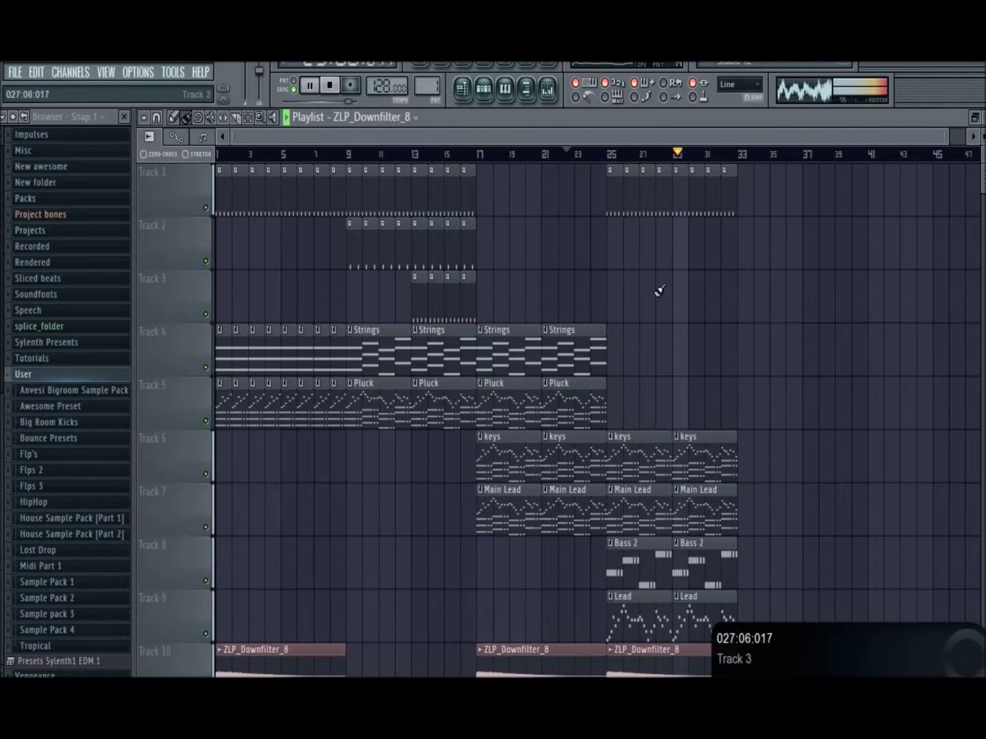
# Step: Show the unsorted channels and inspect the effects on the Sylenth1 #2 mixer track
pyautogui.click(484, 90)
pyautogui.click(348, 298)
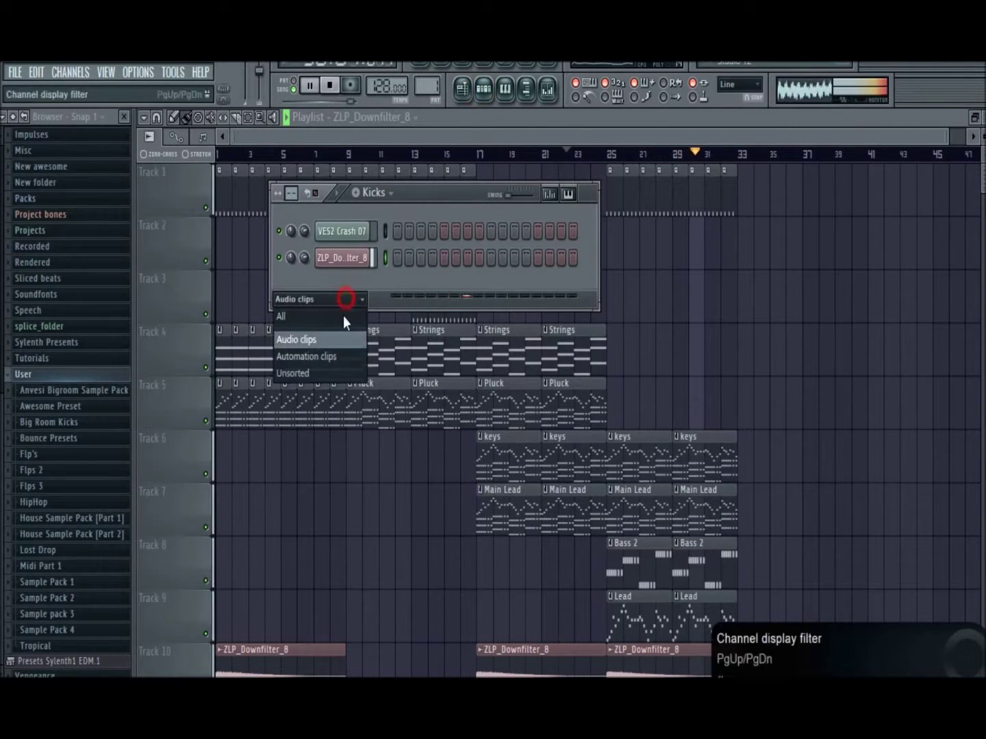
pyautogui.click(301, 371)
pyautogui.click(550, 100)
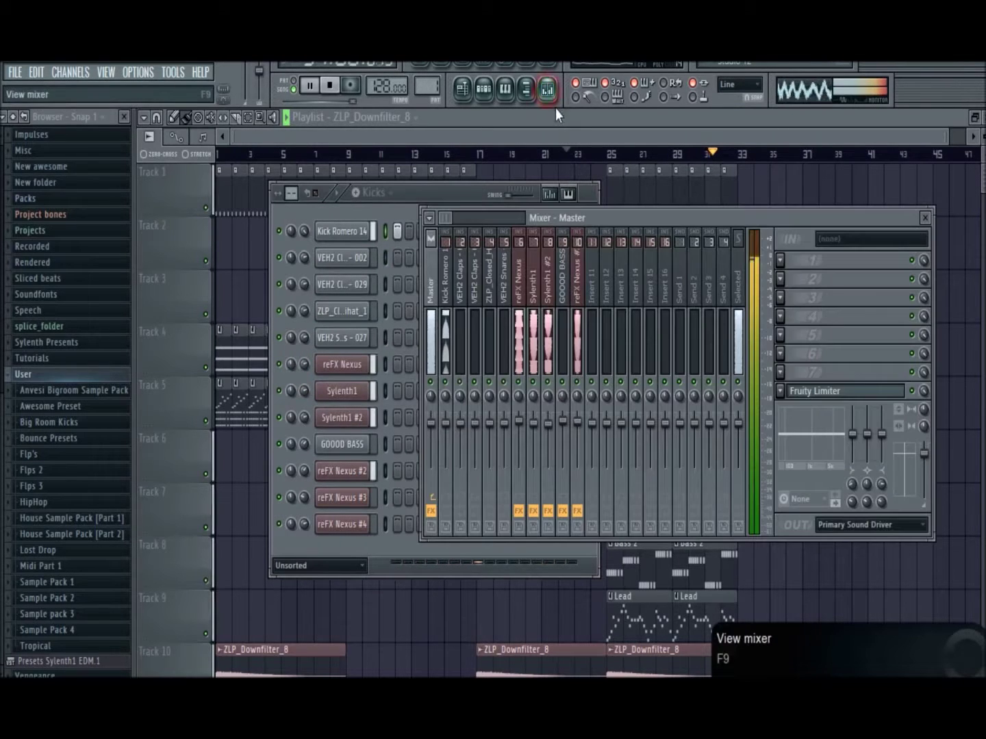
pyautogui.click(548, 296)
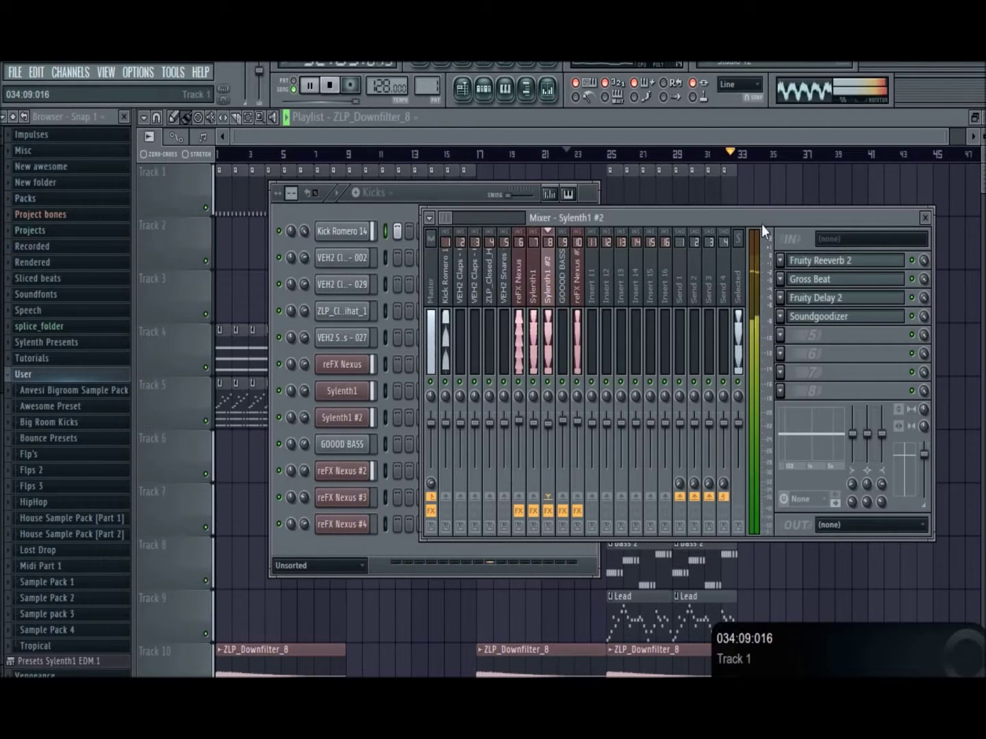
pyautogui.press('space')
pyautogui.click(786, 185)
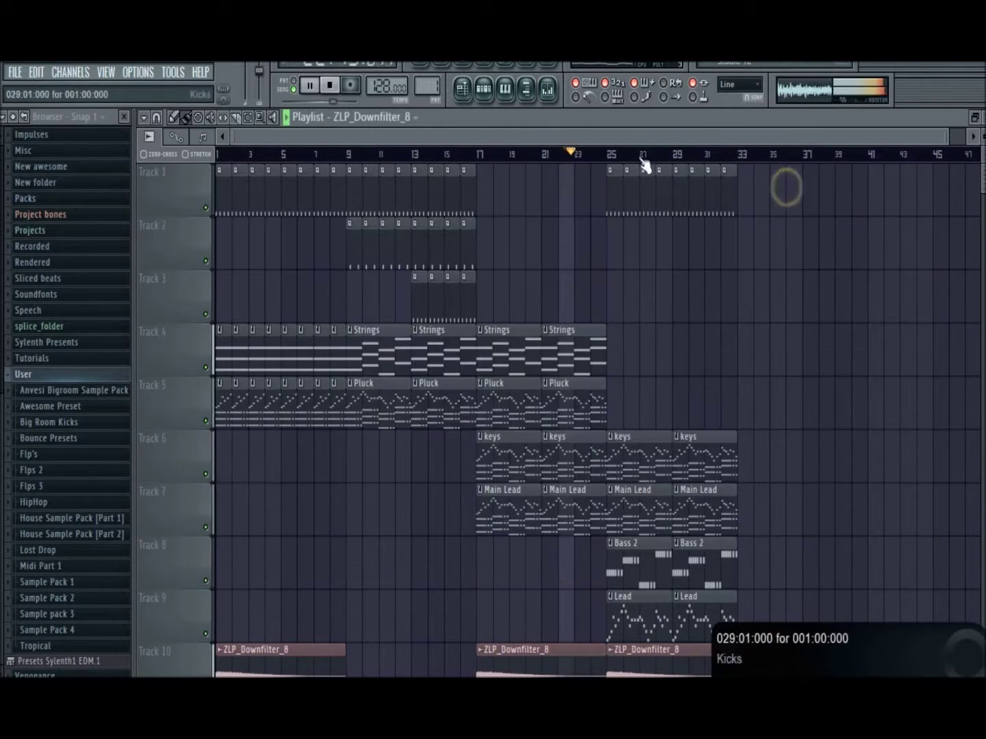
pyautogui.click(551, 91)
# Step: Choose Bass 1 as the clip source and shift everything from the Bass 2 clips downward by two tracks, freeing Tracks 8 and 9
pyautogui.click(414, 118)
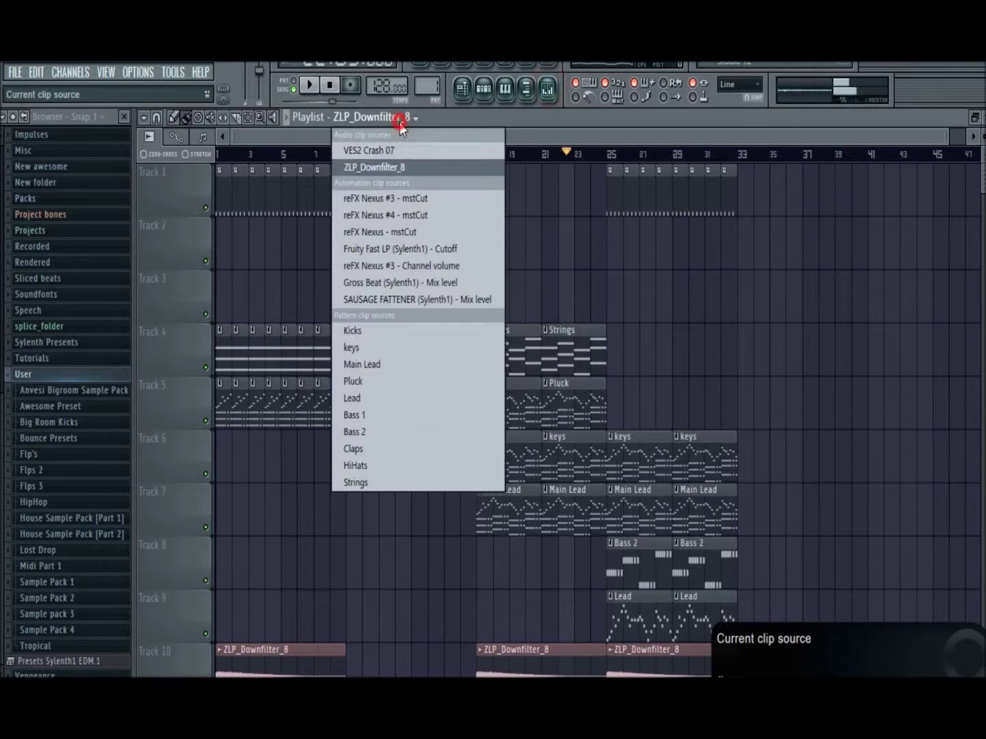
pyautogui.click(391, 415)
pyautogui.scroll(-4, 545, 467)
pyautogui.hotkey('ctrl', 'a')
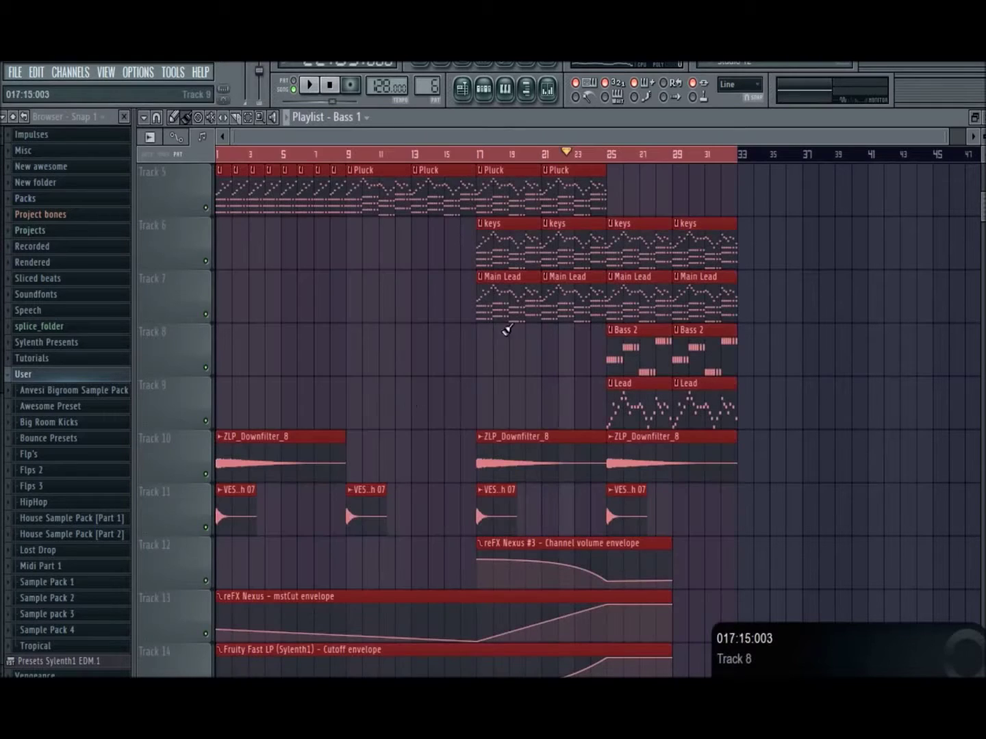
pyautogui.scroll(2, 479, 378)
pyautogui.scroll(4, 441, 430)
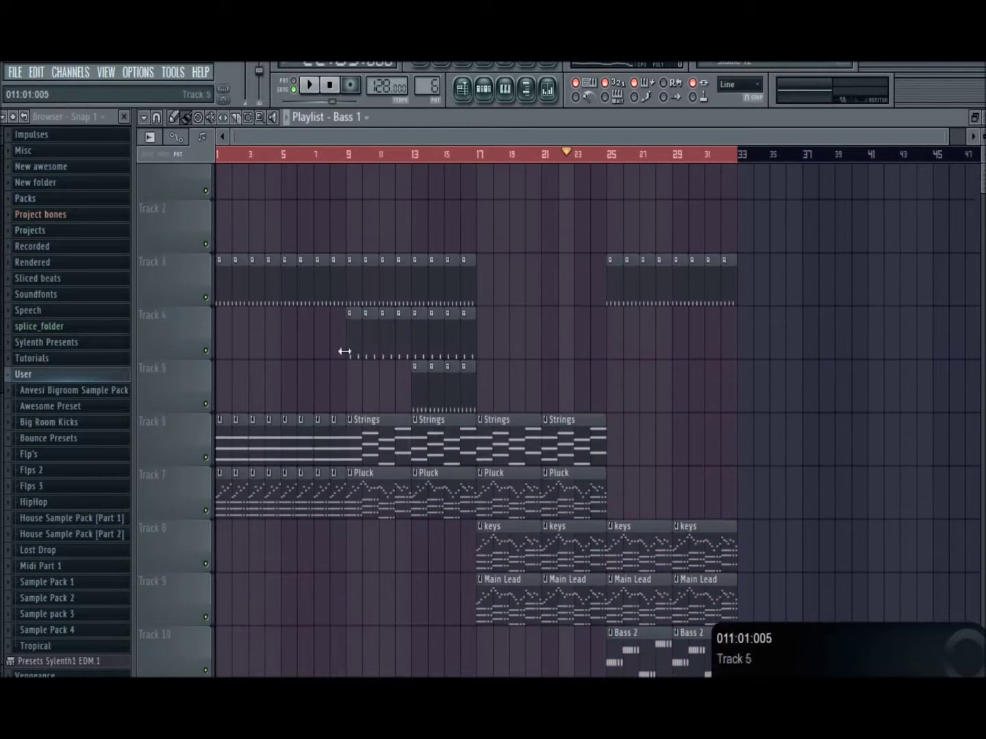
pyautogui.moveTo(186, 282); pyautogui.dragTo(76, 622)
pyautogui.moveTo(224, 505); pyautogui.dragTo(191, 325)
pyautogui.click(362, 473)
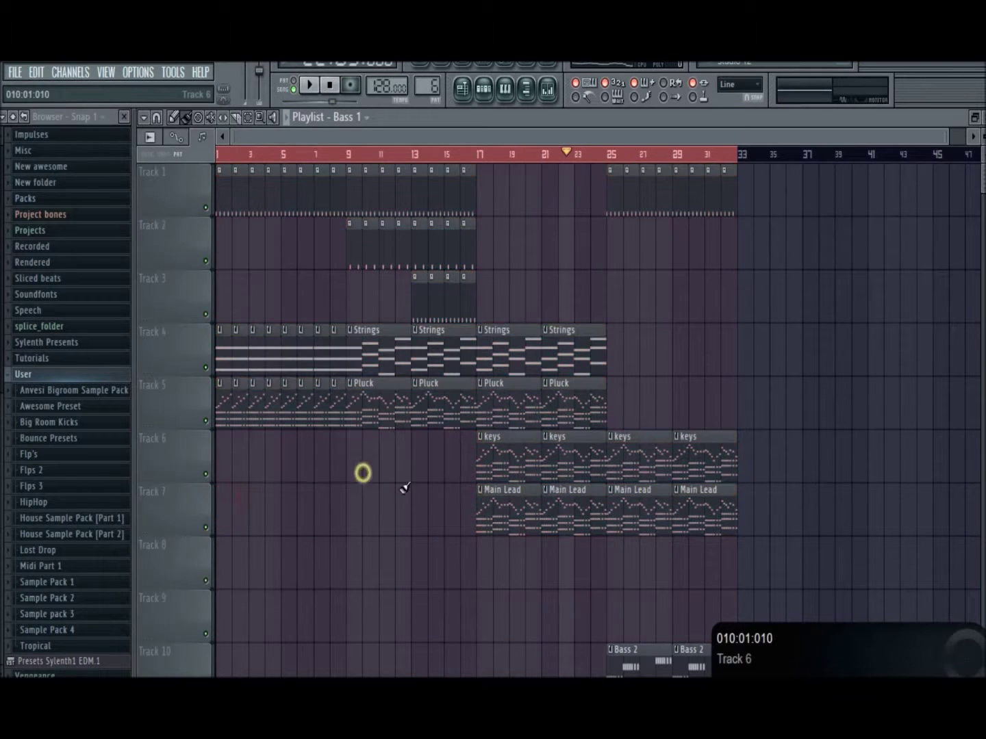
# Step: Place Bass 1 clips at bars 25 and 29 on Track 8 and move the two Bass 2 clips up to Track 9
pyautogui.moveTo(613, 570); pyautogui.dragTo(712, 570)
pyautogui.keyDown('ctrl'); pyautogui.click(777, 574); pyautogui.keyUp('ctrl')
pyautogui.moveTo(702, 662)
pyautogui.mouseDown()
pyautogui.moveTo(628, 662)
pyautogui.moveTo(625, 601)
pyautogui.mouseUp()
pyautogui.press('space')
pyautogui.keyDown('ctrl'); pyautogui.click(551, 603); pyautogui.keyUp('ctrl')
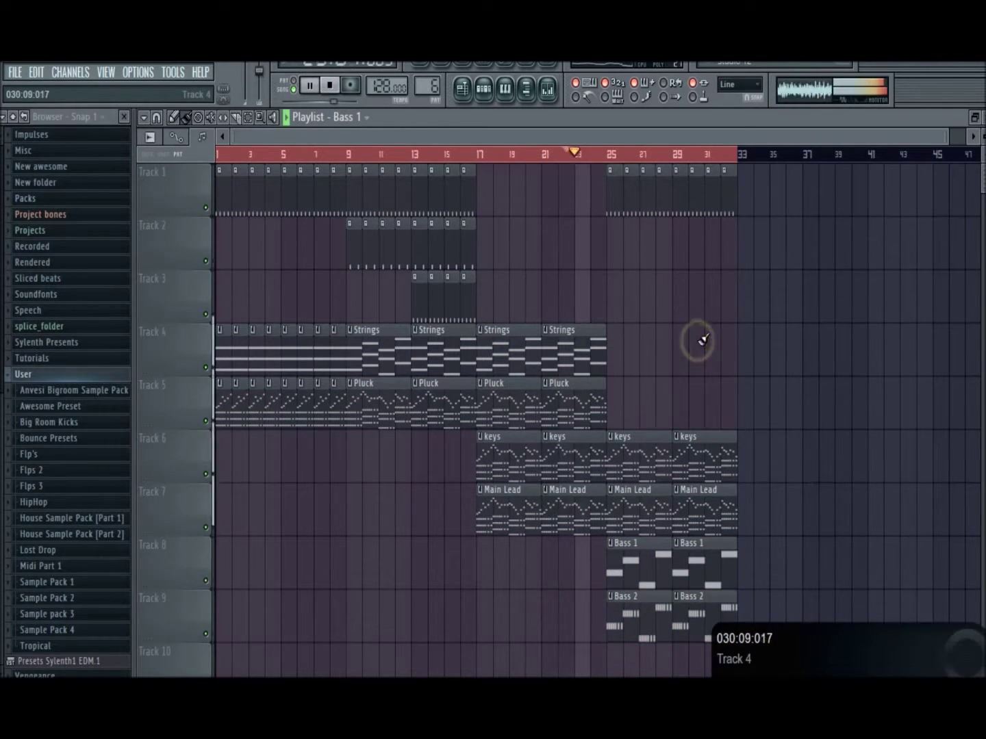
# Step: Move the two Lead clips up to Track 10, directly below the Bass 2 clips, and deselect them
pyautogui.scroll(-2, 701, 338)
pyautogui.scroll(-2, 701, 338)
pyautogui.keyDown('ctrl'); pyautogui.moveTo(623, 552); pyautogui.dragTo(703, 505); pyautogui.keyUp('ctrl')
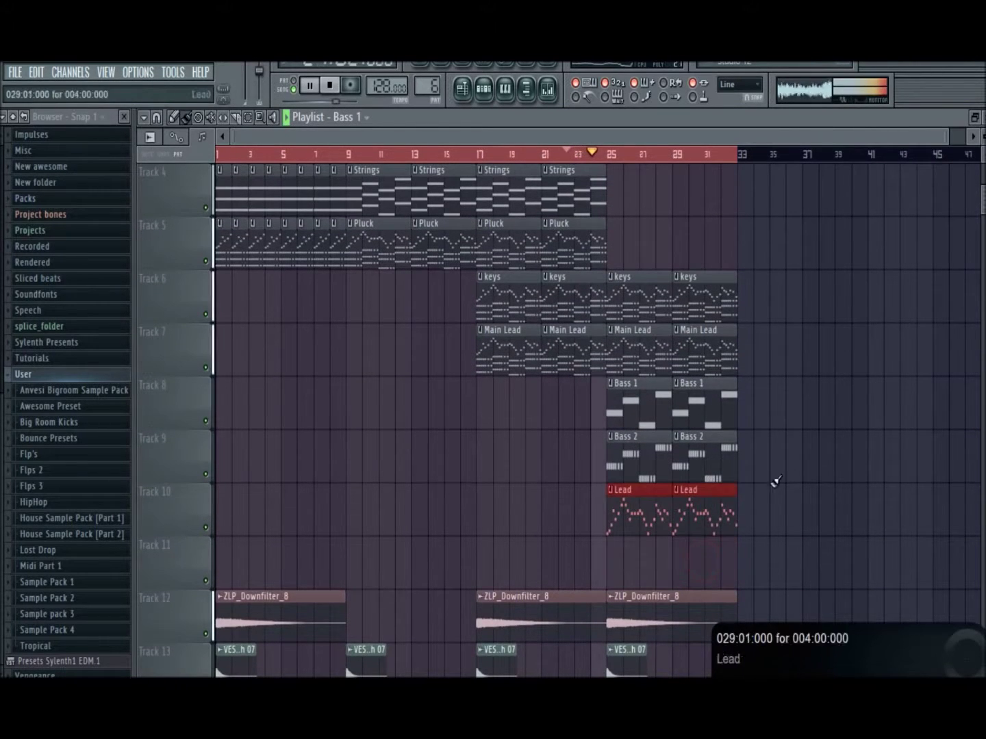
pyautogui.keyDown('ctrl'); pyautogui.click(786, 477); pyautogui.keyUp('ctrl')
pyautogui.scroll(3, 830, 521)
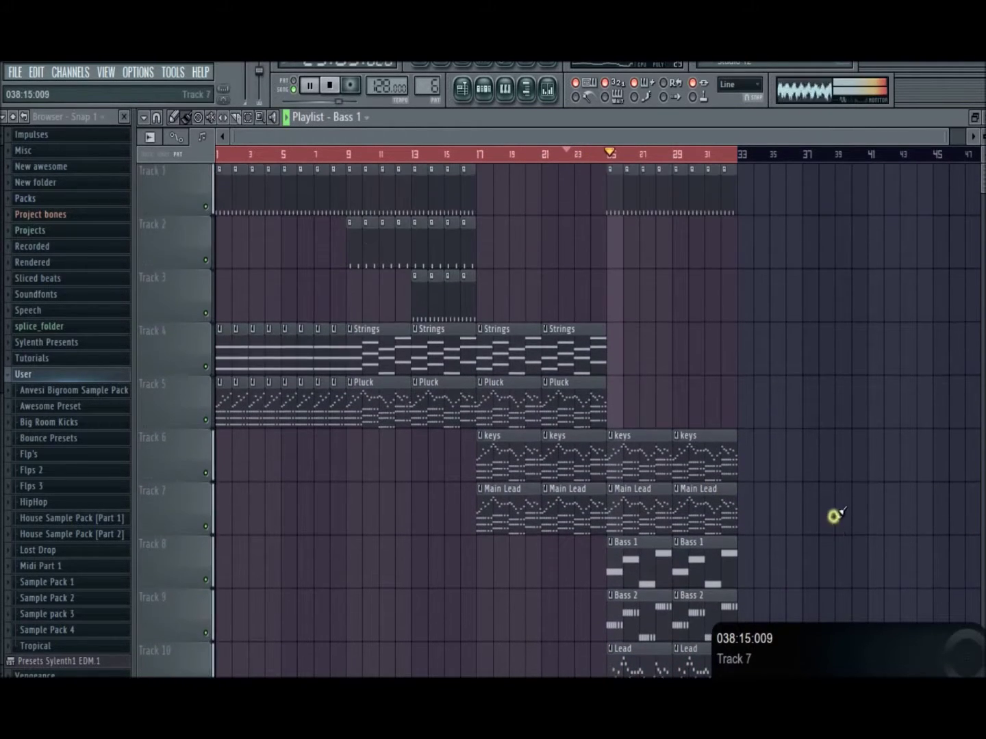
pyautogui.keyDown('ctrl'); pyautogui.click(845, 481); pyautogui.keyUp('ctrl')
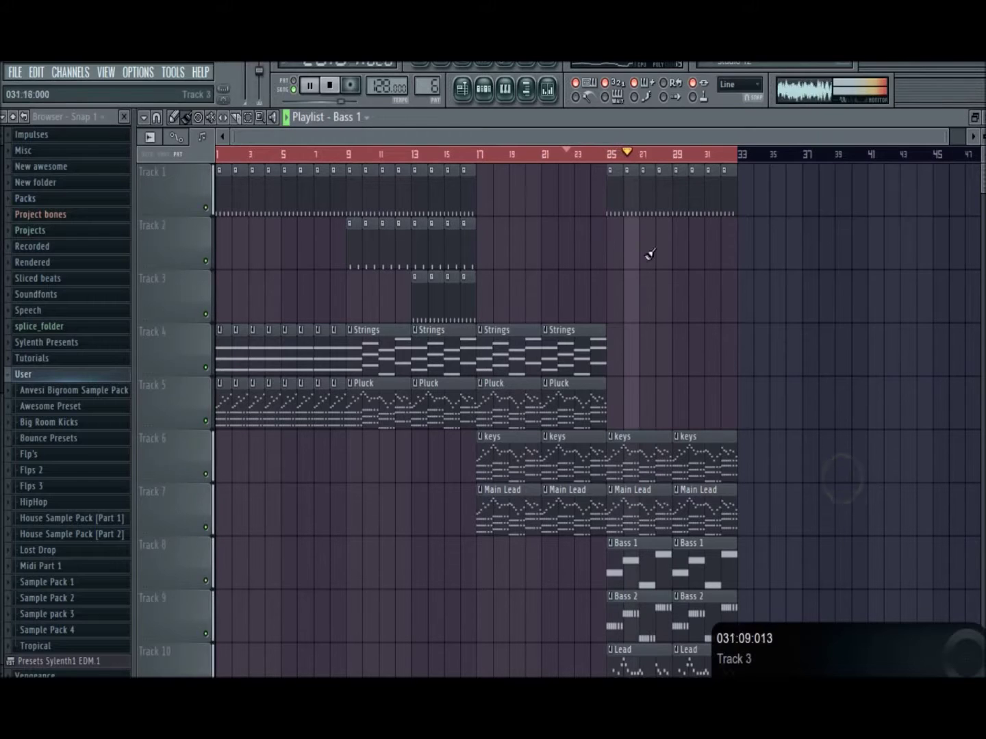
# Step: Reset the Sylenth1 #2 volume and slightly lower the faders of mixer tracks 6 to 10
pyautogui.click(549, 89)
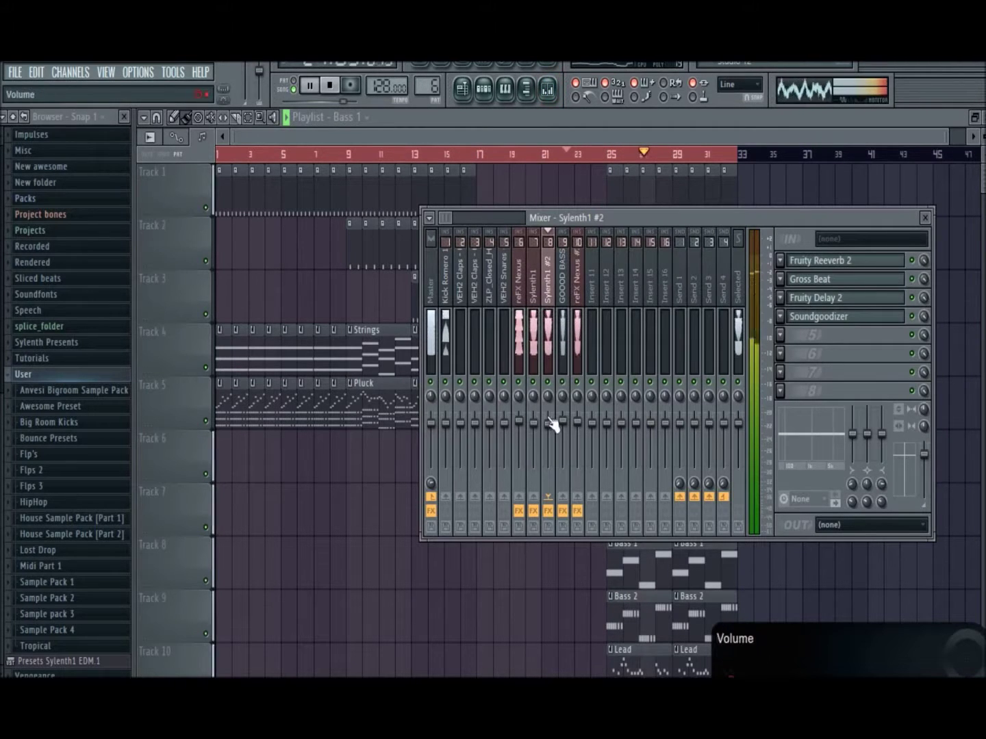
pyautogui.rightClick(547, 465)
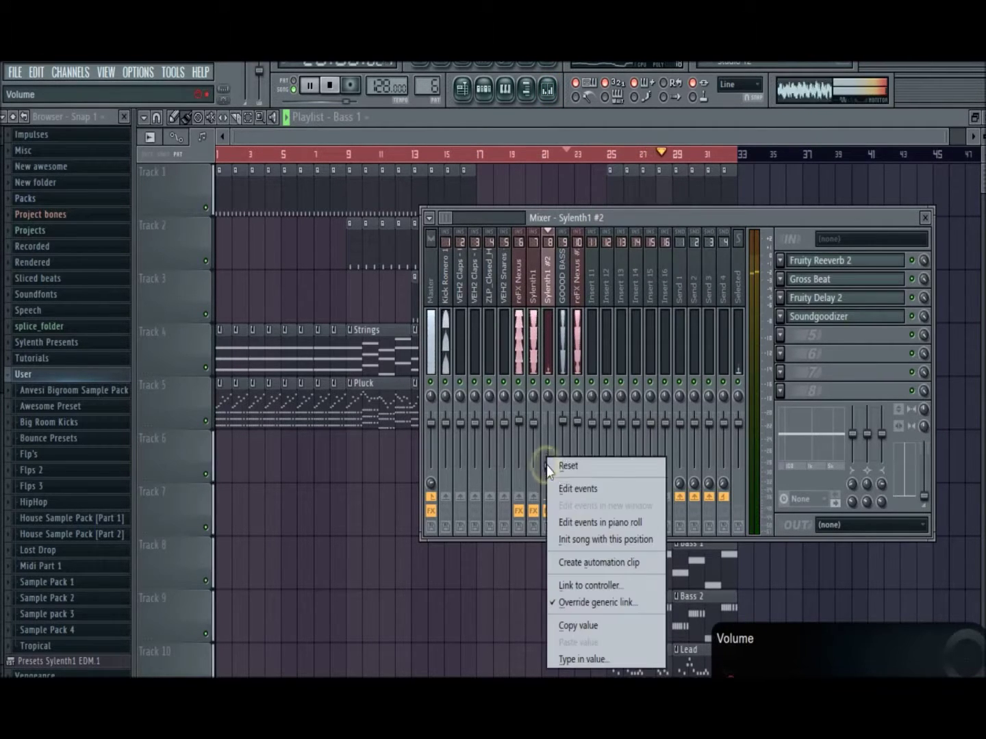
pyautogui.click(558, 466)
pyautogui.moveTo(548, 421); pyautogui.dragTo(522, 430)
pyautogui.click(564, 420)
pyautogui.click(577, 423)
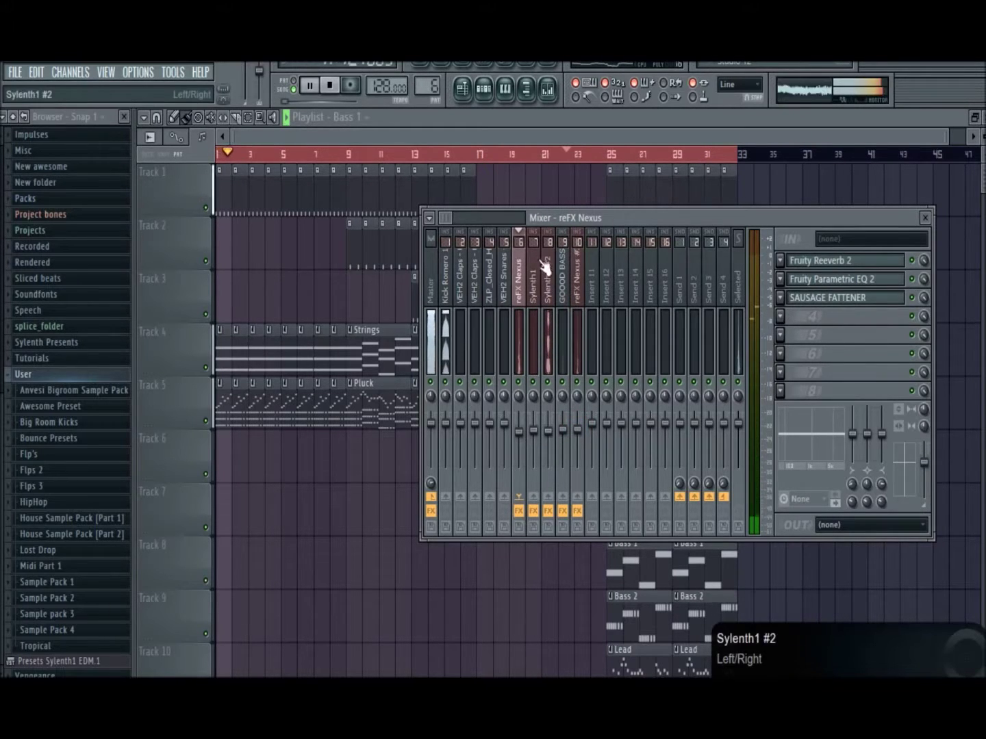
pyautogui.press('F9')
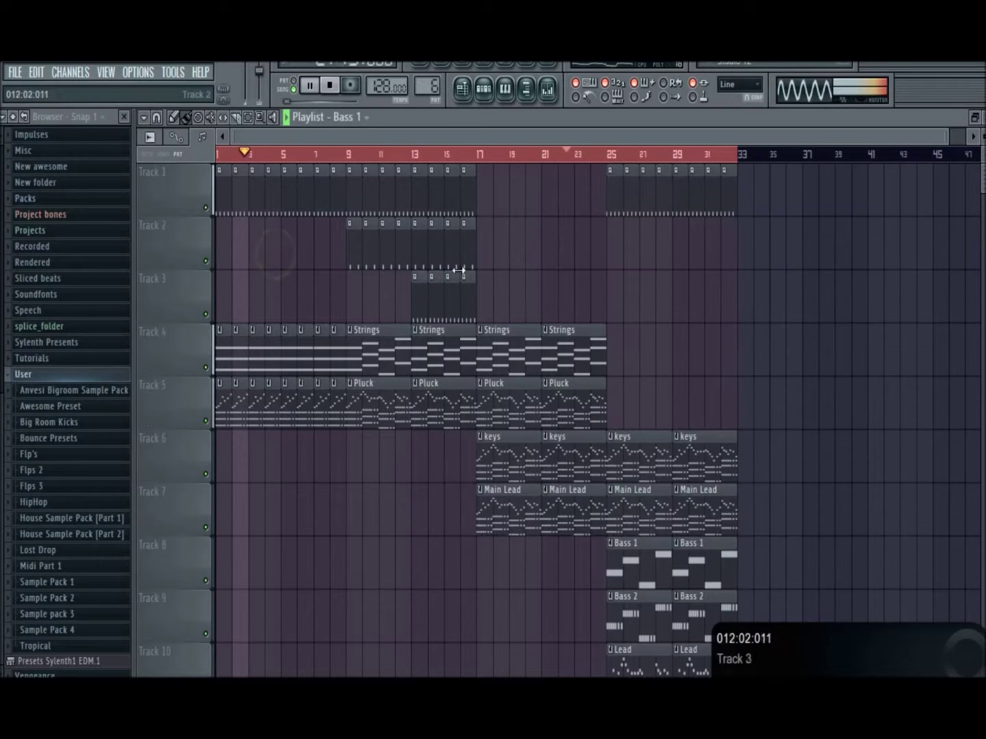
# Step: Listen to the arrangement from around bars 14, 17 and 22
pyautogui.click(428, 153)
pyautogui.click(471, 152)
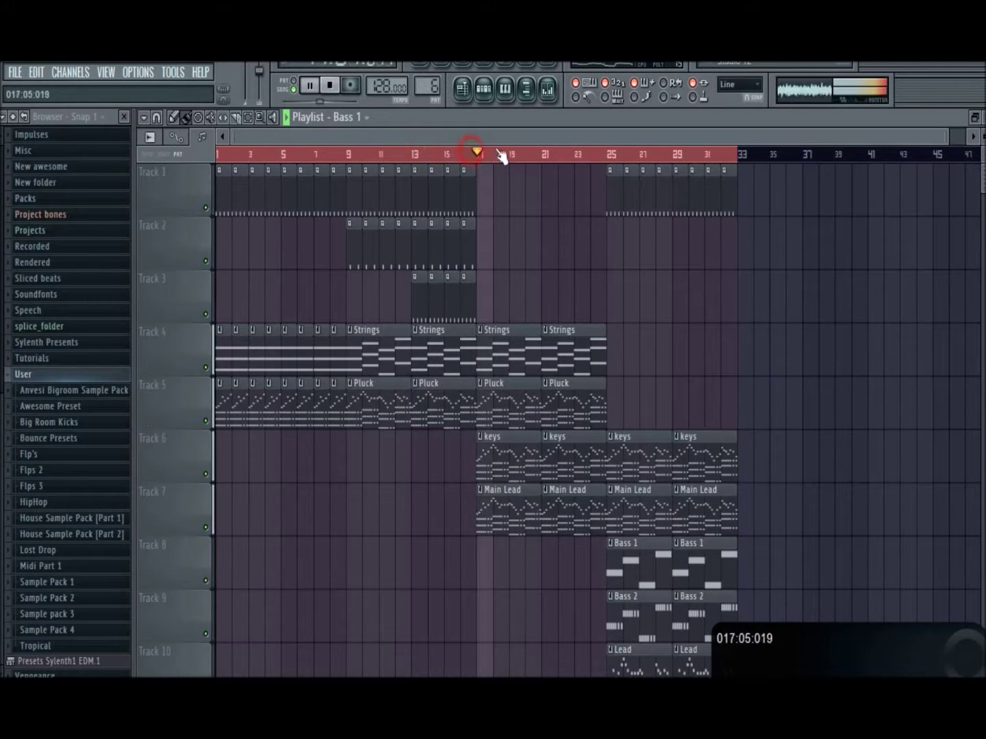
pyautogui.click(562, 152)
# Step: Audition samples in the Good tropical folder of Flps 2 and place SHORT SWEEP 002 at bar 23 on Track 2
pyautogui.click(48, 472)
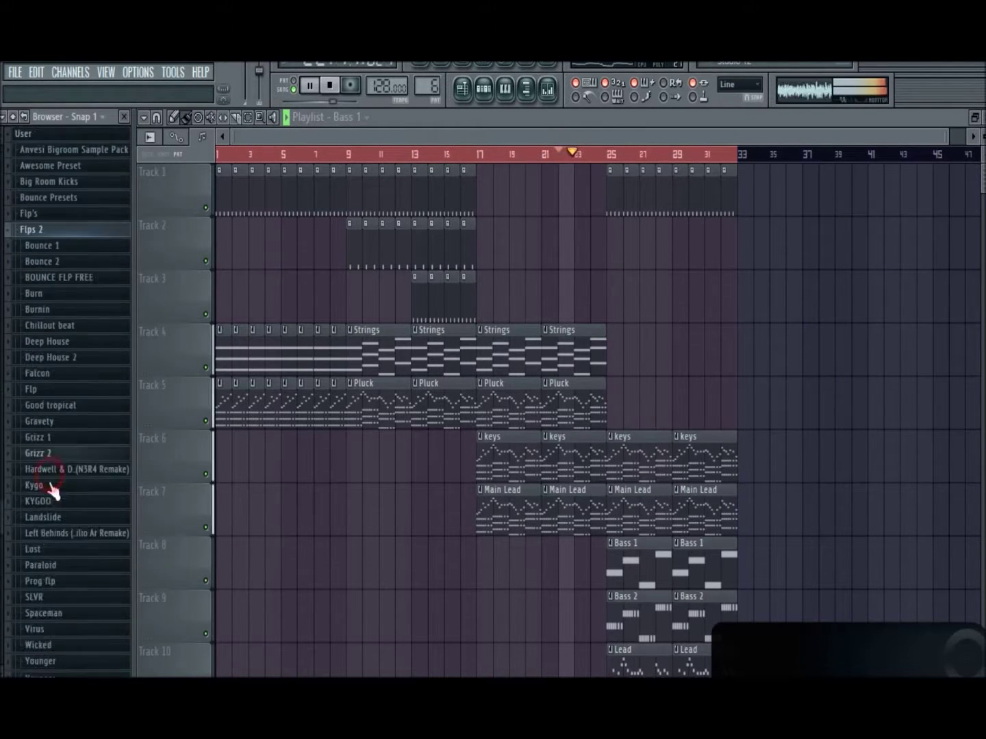
pyautogui.press('space')
pyautogui.click(63, 364)
pyautogui.click(60, 388)
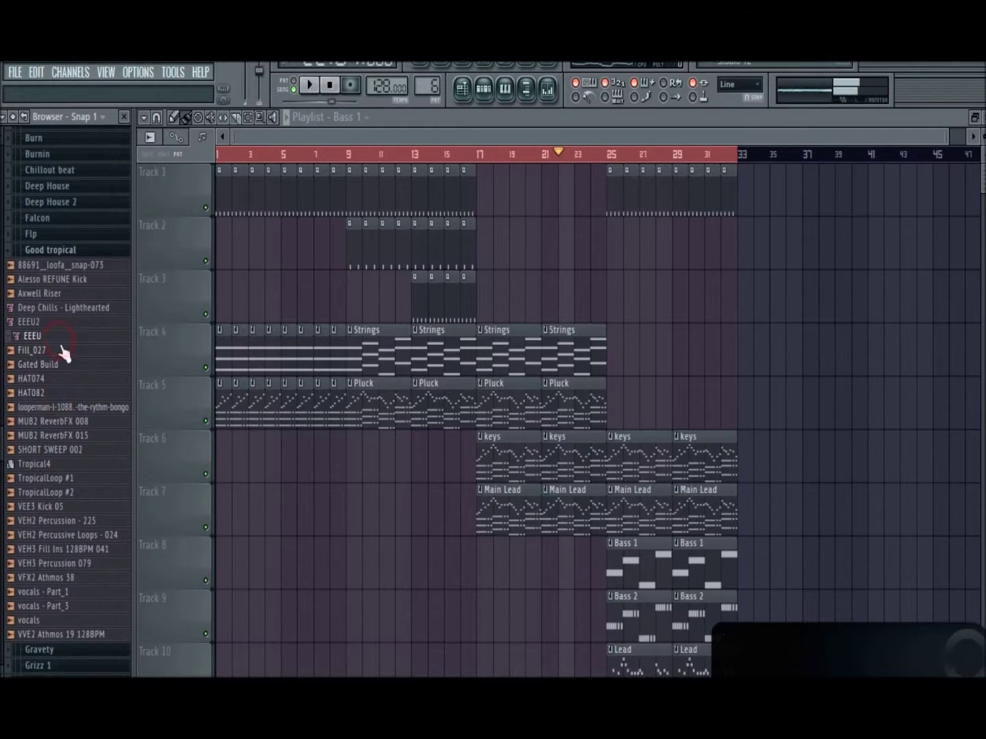
pyautogui.click(62, 308)
pyautogui.click(59, 292)
pyautogui.click(65, 479)
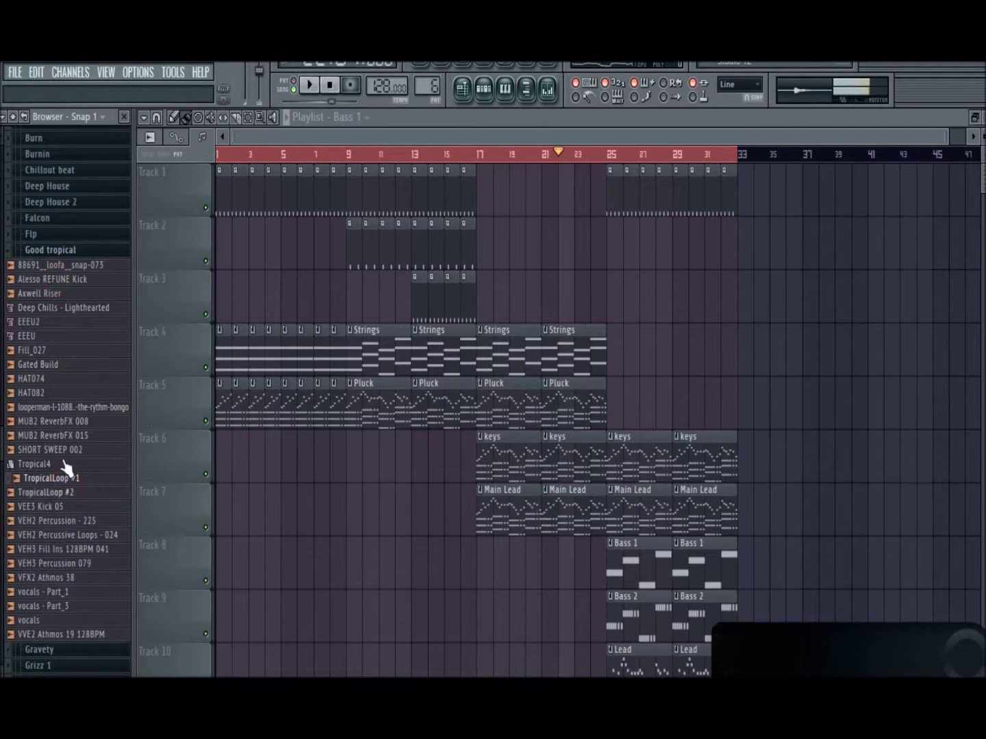
pyautogui.moveTo(71, 450); pyautogui.dragTo(628, 262)
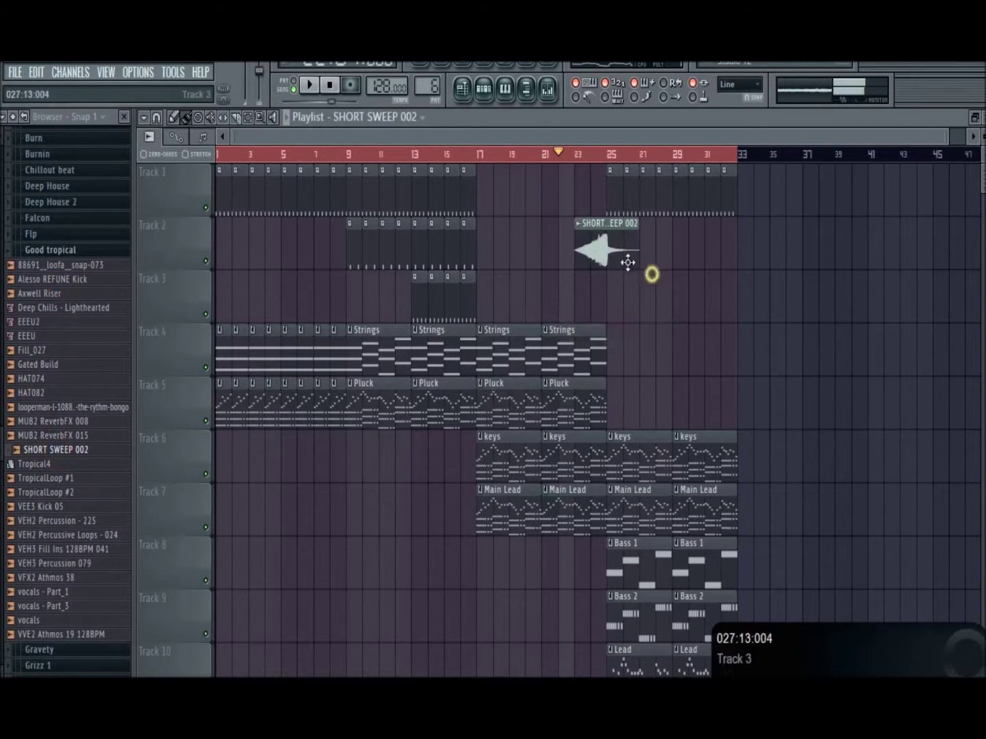
# Step: Adjust the channel volume of the SHORT SWEEP 002 clip while the transition into bar 25 plays
pyautogui.doubleClick(615, 251)
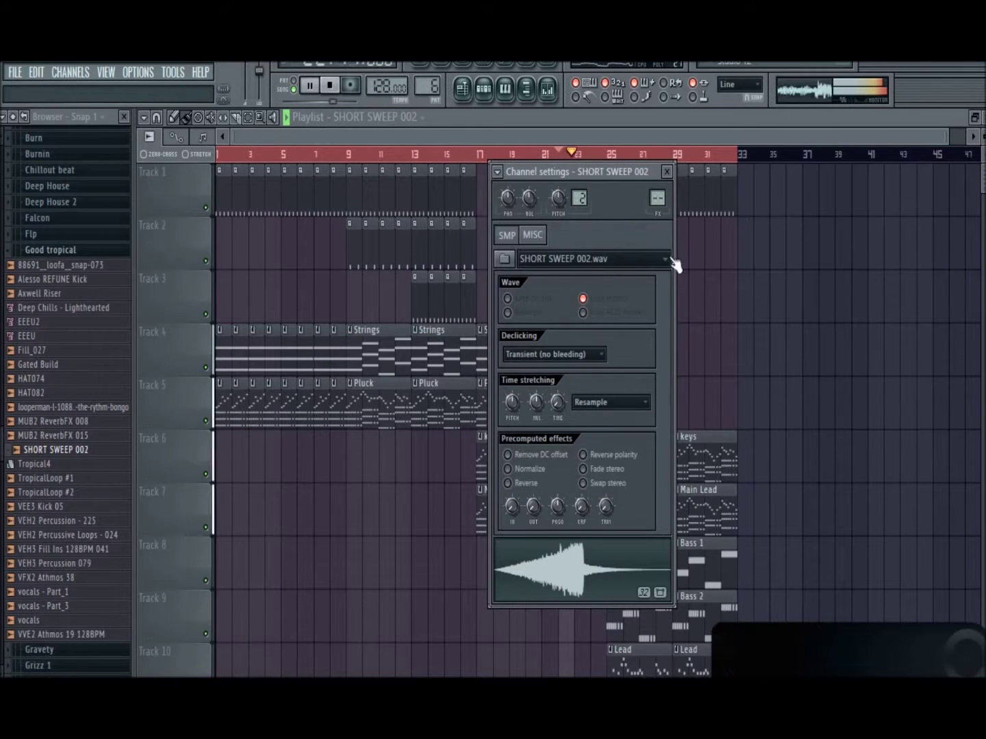
pyautogui.click(709, 270)
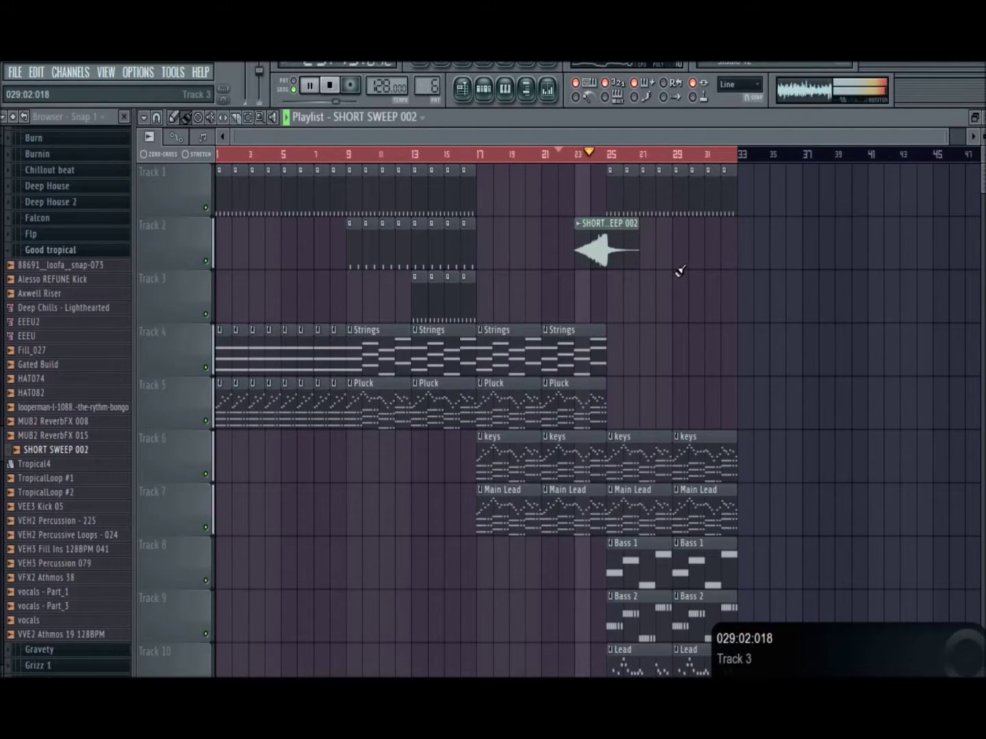
pyautogui.click(605, 241)
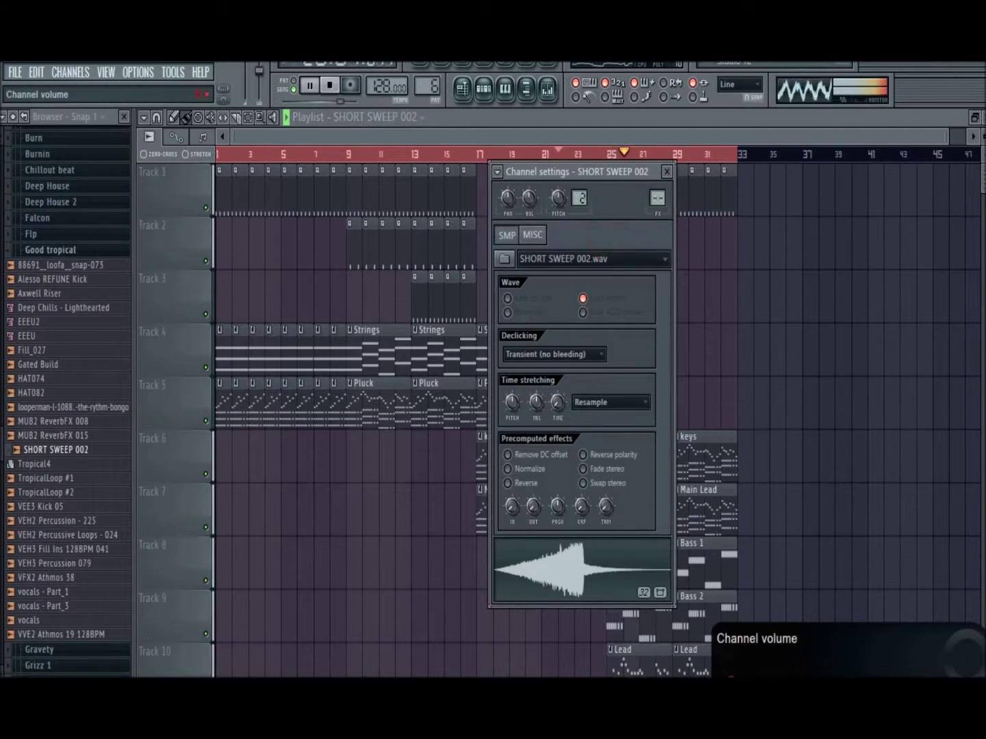
pyautogui.rightClick(822, 363)
# Step: Audition samples in the Flp folder and place VEC4 Impacts 08 at bar 25 on Track 3
pyautogui.click(51, 251)
pyautogui.press('space')
pyautogui.click(46, 233)
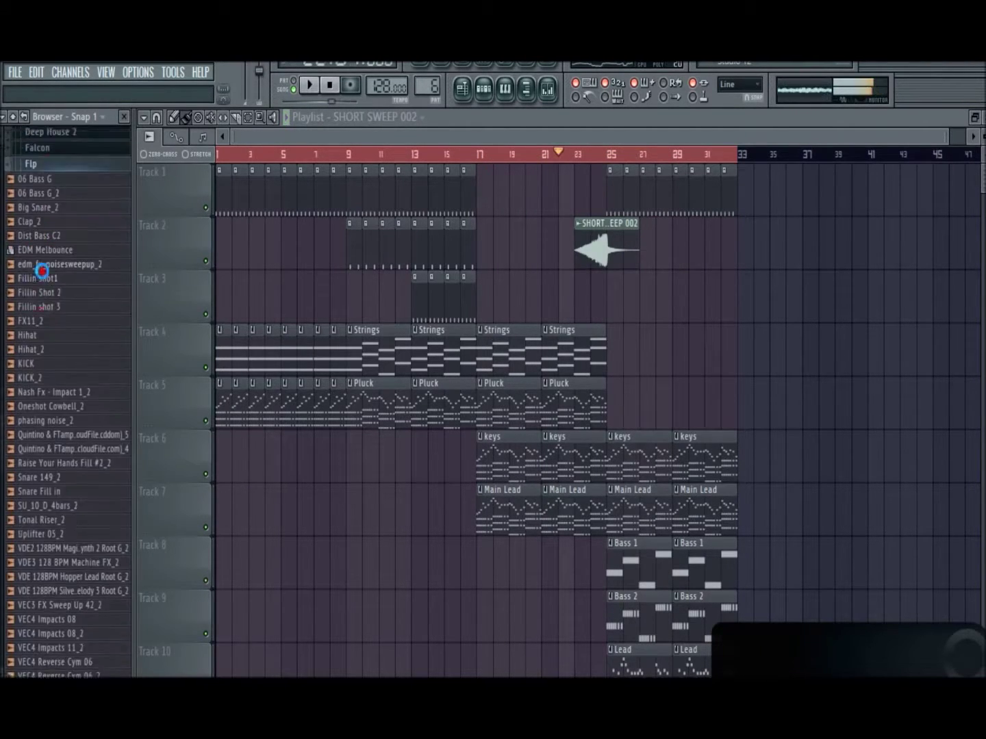
pyautogui.click(42, 269)
pyautogui.click(45, 277)
pyautogui.scroll(-4, 46, 330)
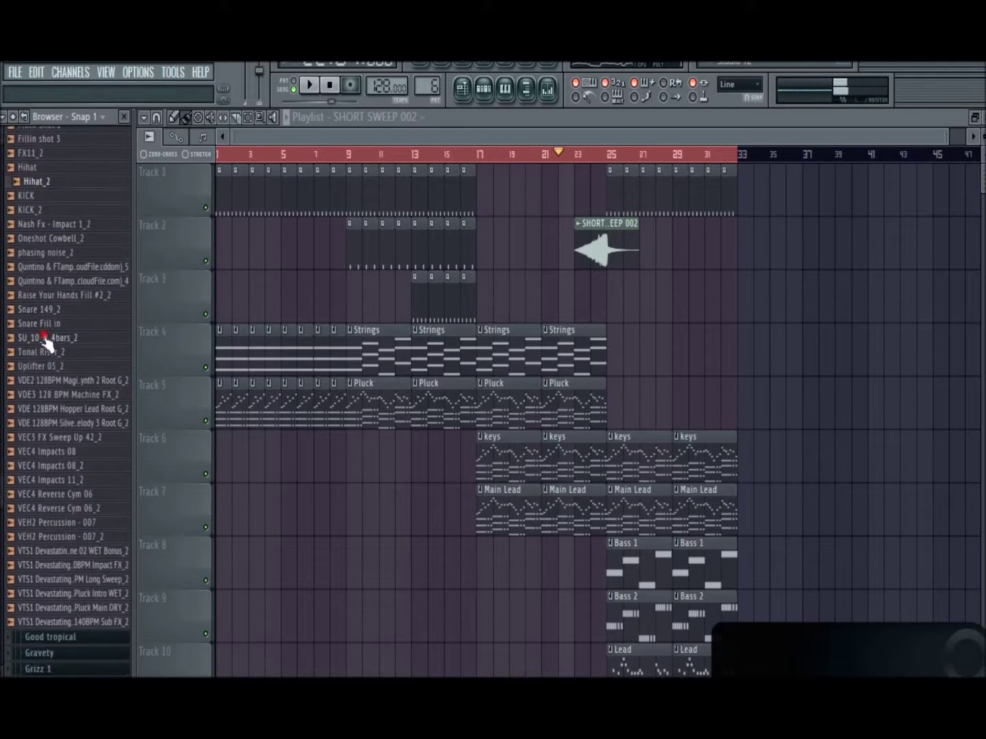
pyautogui.click(82, 422)
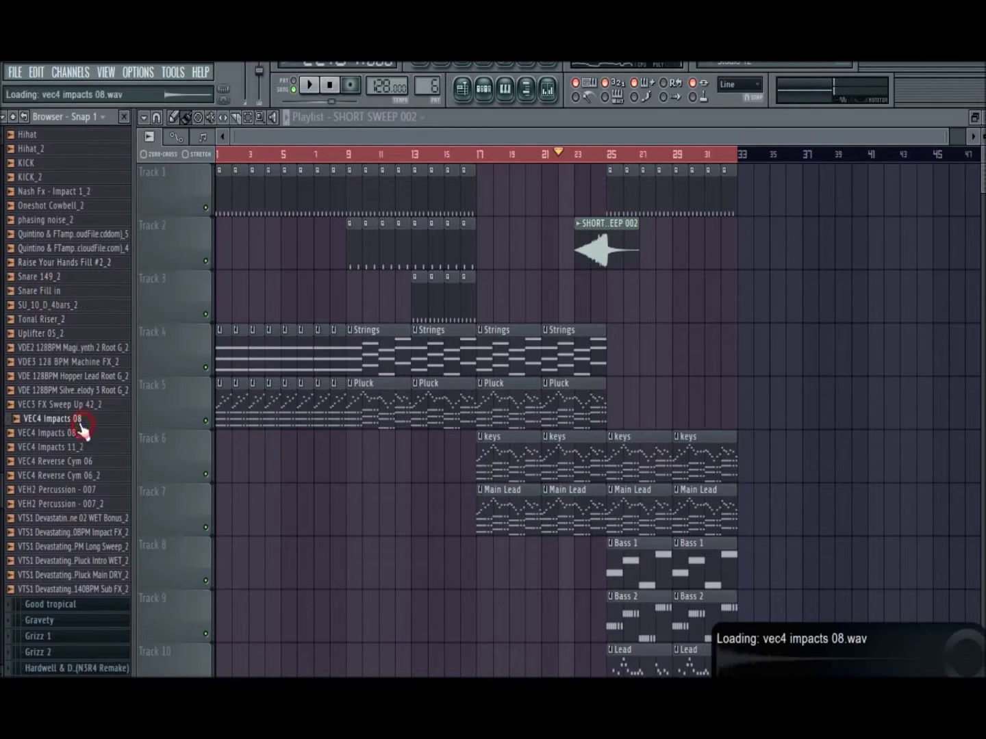
pyautogui.click(62, 419)
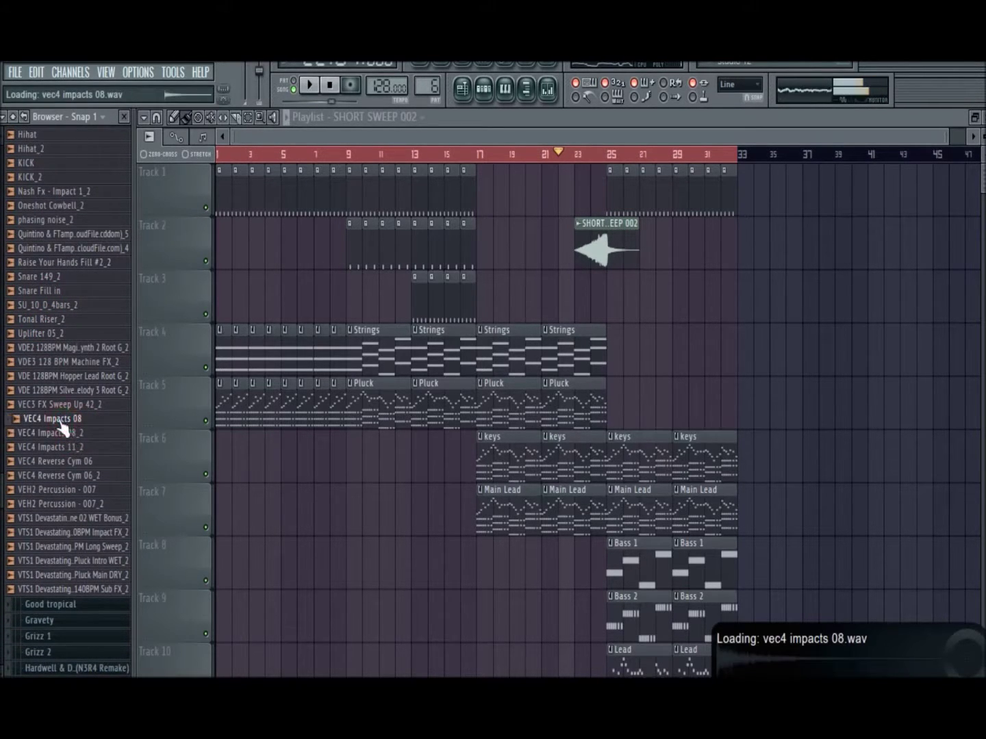
pyautogui.moveTo(607, 297); pyautogui.dragTo(610, 299)
# Step: Move the SHORT SWEEP 002 and VEC4 Impacts 08 clips together down to Tracks 17 and 18 during playback
pyautogui.press('space')
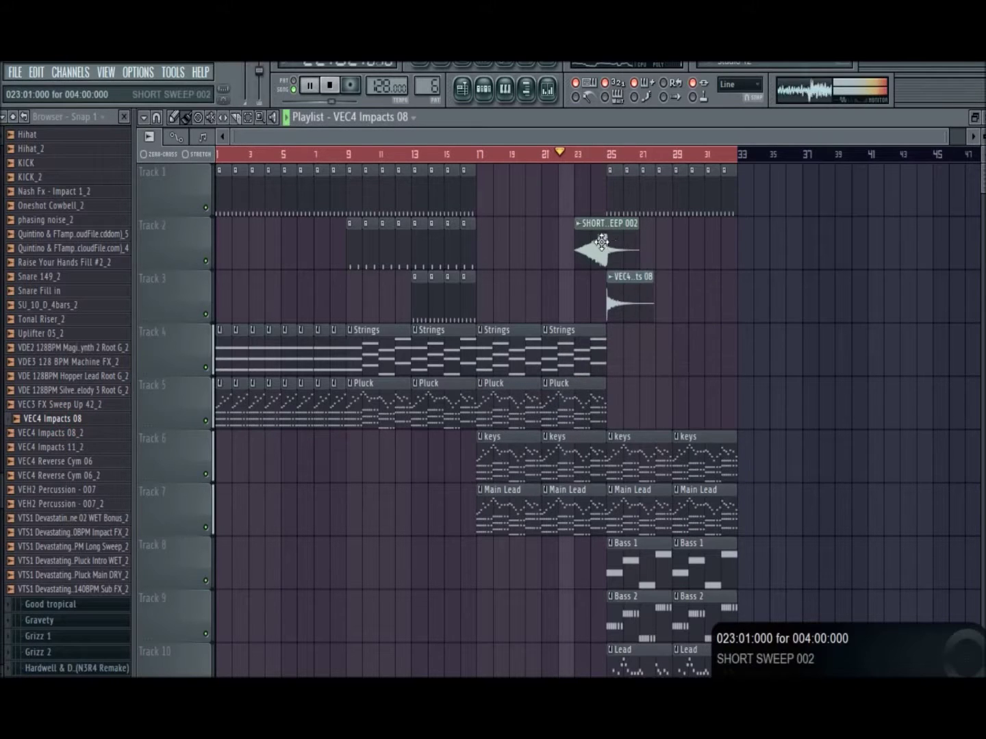
pyautogui.moveTo(595, 249); pyautogui.dragTo(631, 299)
pyautogui.moveTo(629, 289); pyautogui.dragTo(616, 526)
pyautogui.scroll(8, 780, 449)
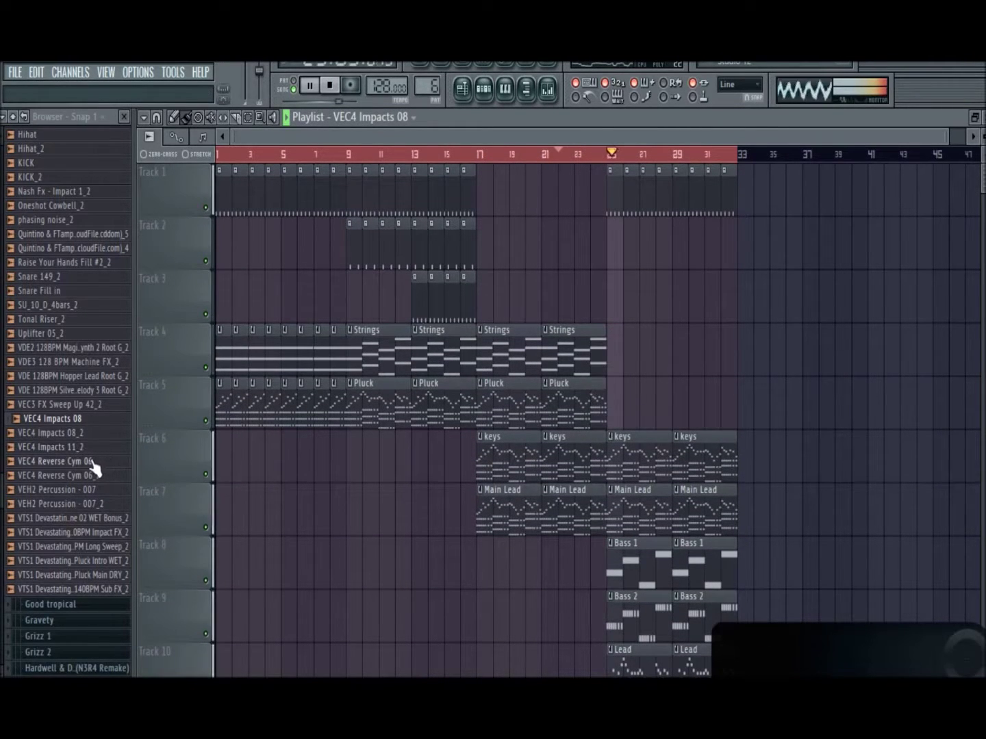
pyautogui.moveTo(618, 139); pyautogui.dragTo(568, 115)
pyautogui.click(546, 90)
pyautogui.click(546, 90)
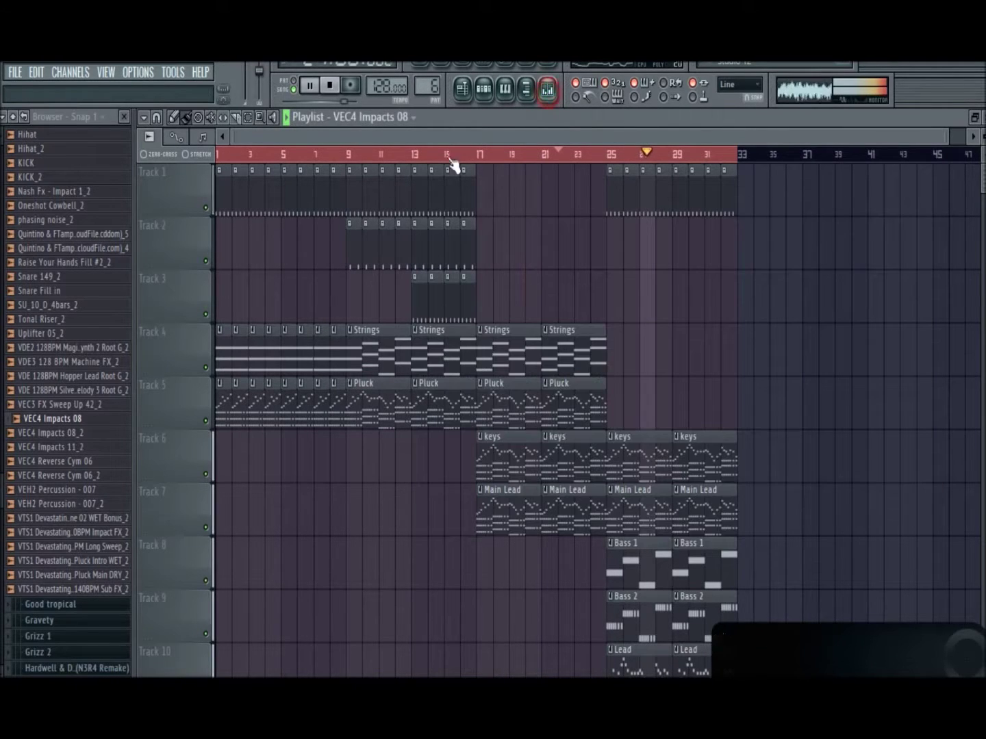
# Step: Stop playback and audition more effect samples in the Flp and Grizz 1 folders
pyautogui.click(102, 377)
pyautogui.press('space')
pyautogui.click(92, 348)
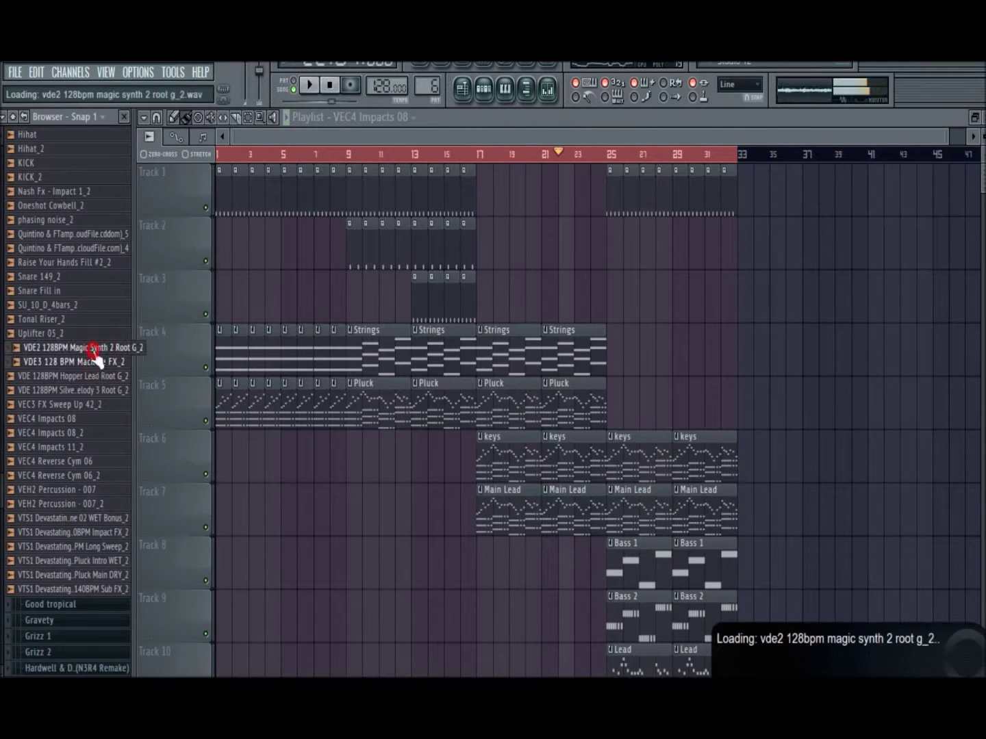
pyautogui.click(70, 403)
pyautogui.click(77, 433)
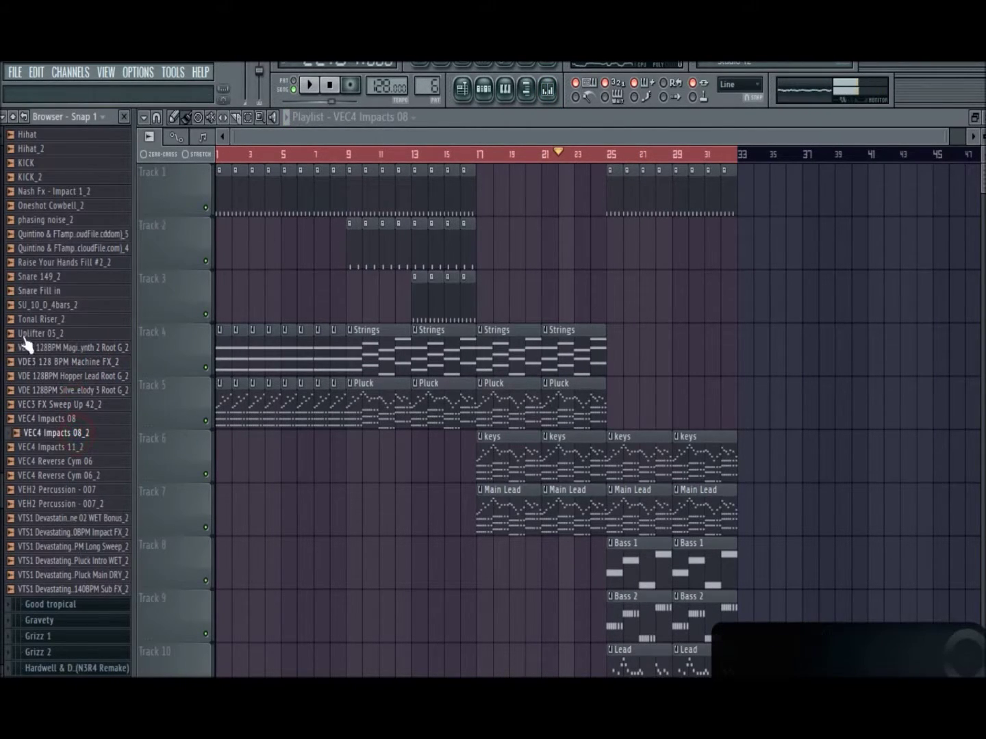
pyautogui.scroll(-3, 39, 500)
pyautogui.click(42, 548)
pyautogui.scroll(-2, 44, 569)
pyautogui.click(42, 549)
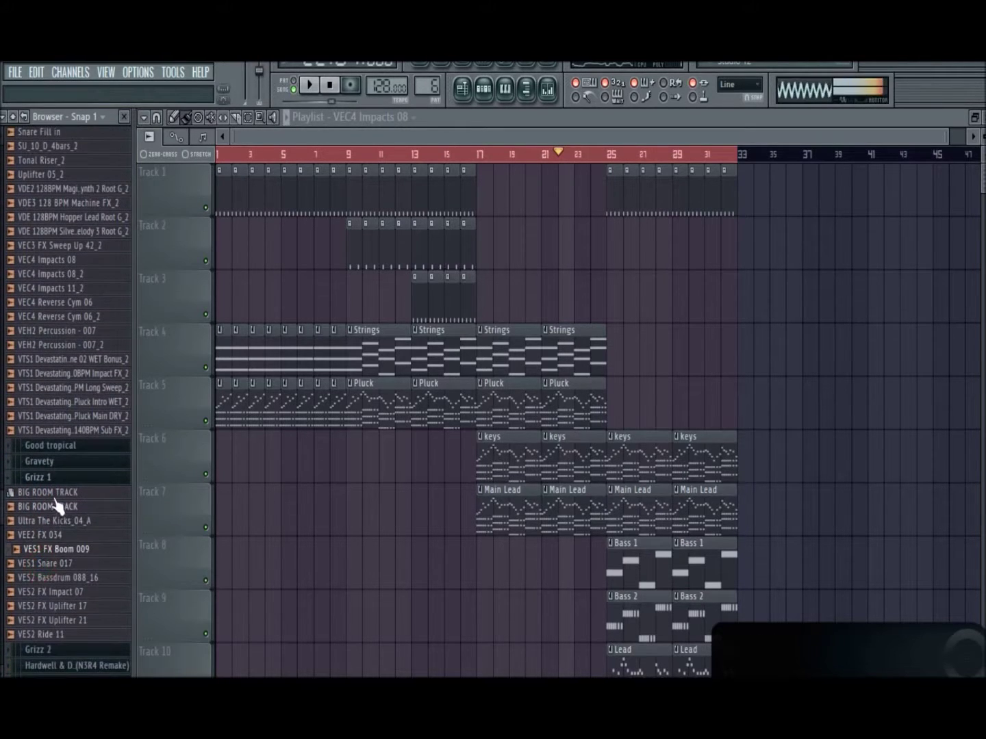
# Step: Place Huge Reverb Effect from the Grizz 2 folder at bar 25 on Track 3 and set its channel volume to 46%
pyautogui.click(56, 479)
pyautogui.click(53, 496)
pyautogui.click(52, 513)
pyautogui.click(59, 494)
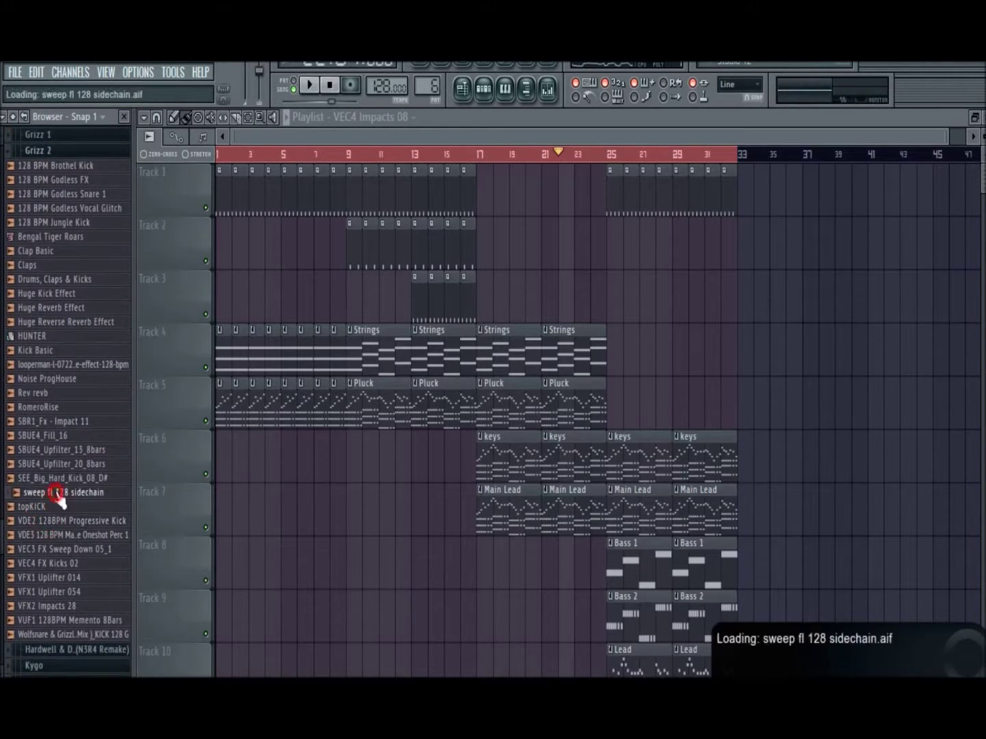
pyautogui.click(58, 479)
pyautogui.click(65, 308)
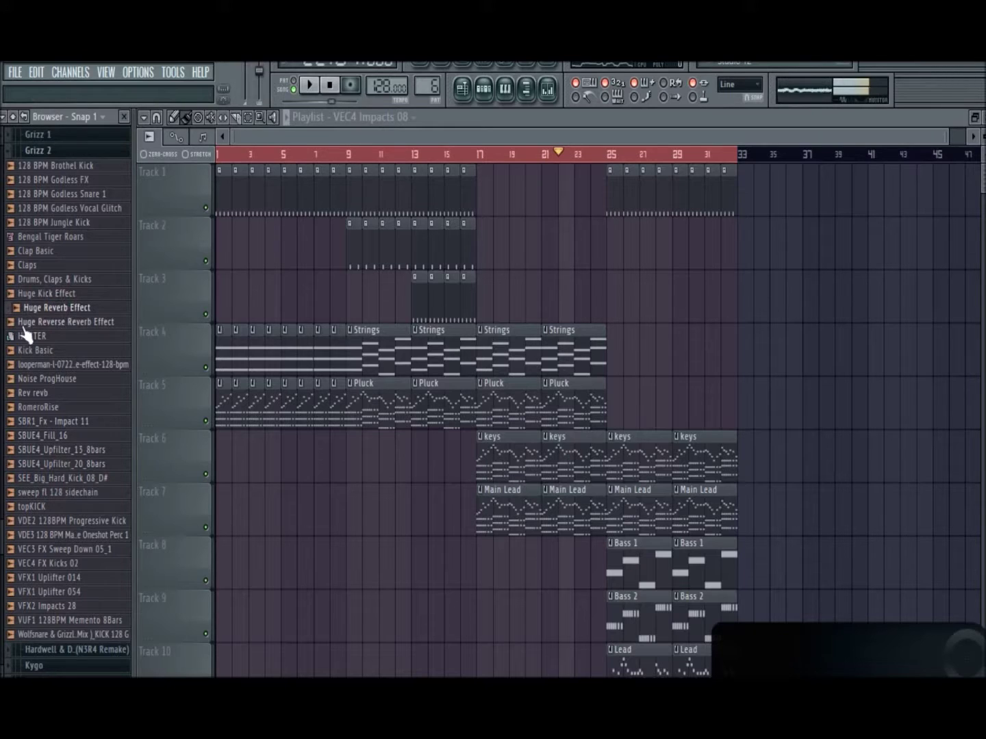
pyautogui.moveTo(47, 310); pyautogui.dragTo(607, 294)
pyautogui.doubleClick(638, 286)
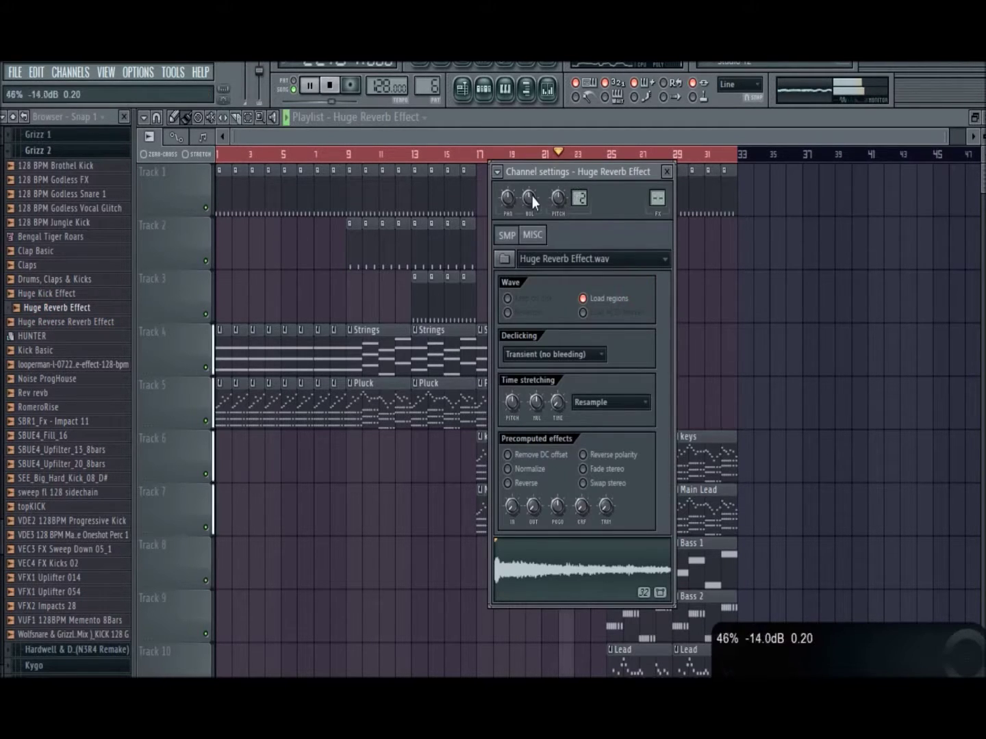
pyautogui.click(730, 282)
# Step: Audition the uplifters in the Grizz 2 folder and try VFX1 Uplifter 014 at bar 26 on Track 11
pyautogui.scroll(-5, 150, 441)
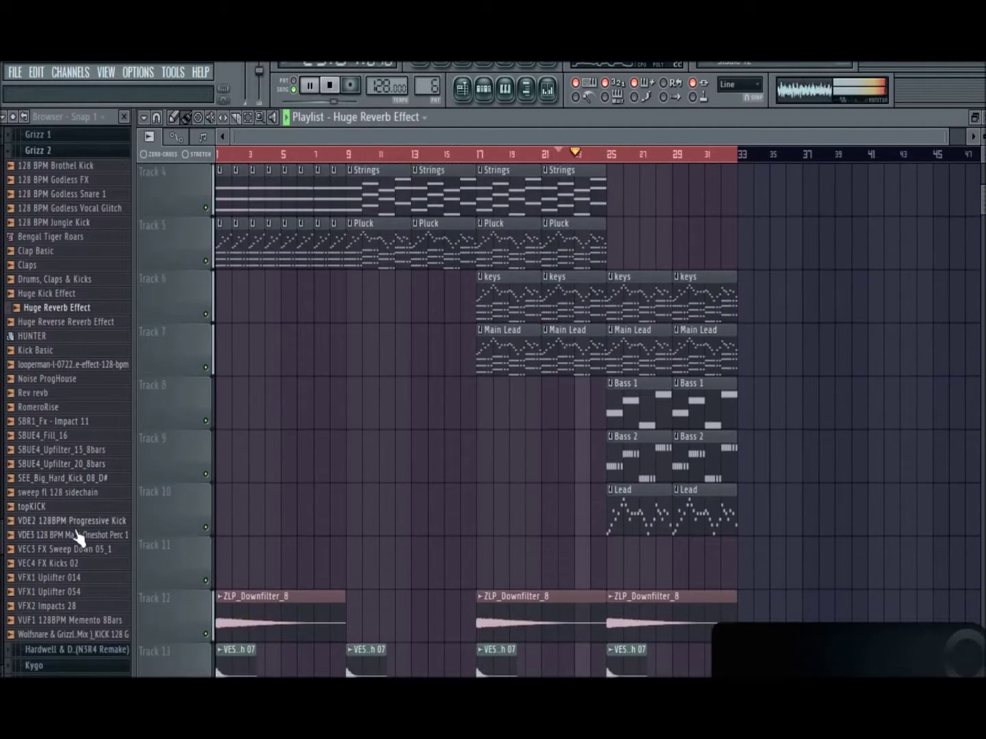
pyautogui.click(51, 593)
pyautogui.moveTo(421, 422); pyautogui.dragTo(626, 453)
pyautogui.moveTo(61, 581); pyautogui.dragTo(623, 465)
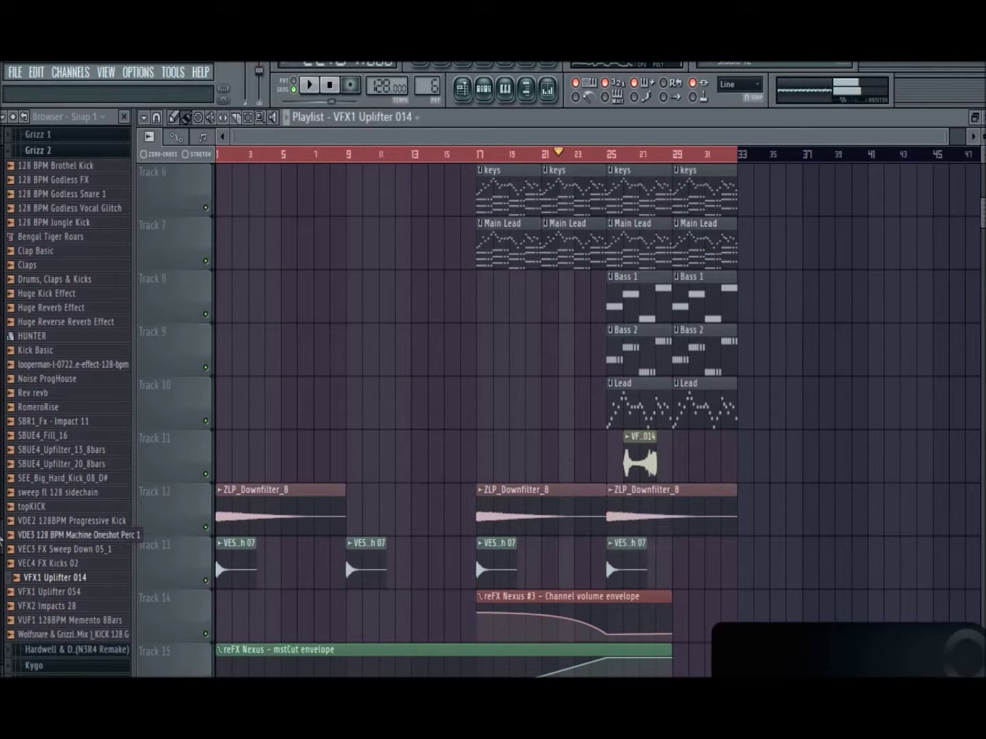
# Step: Audition samples in the Spaceman folder and place VES2 FX Uplifter 19 on Track 11 from bar 21 up to bar 25
pyautogui.scroll(-10, 59, 548)
pyautogui.click(52, 375)
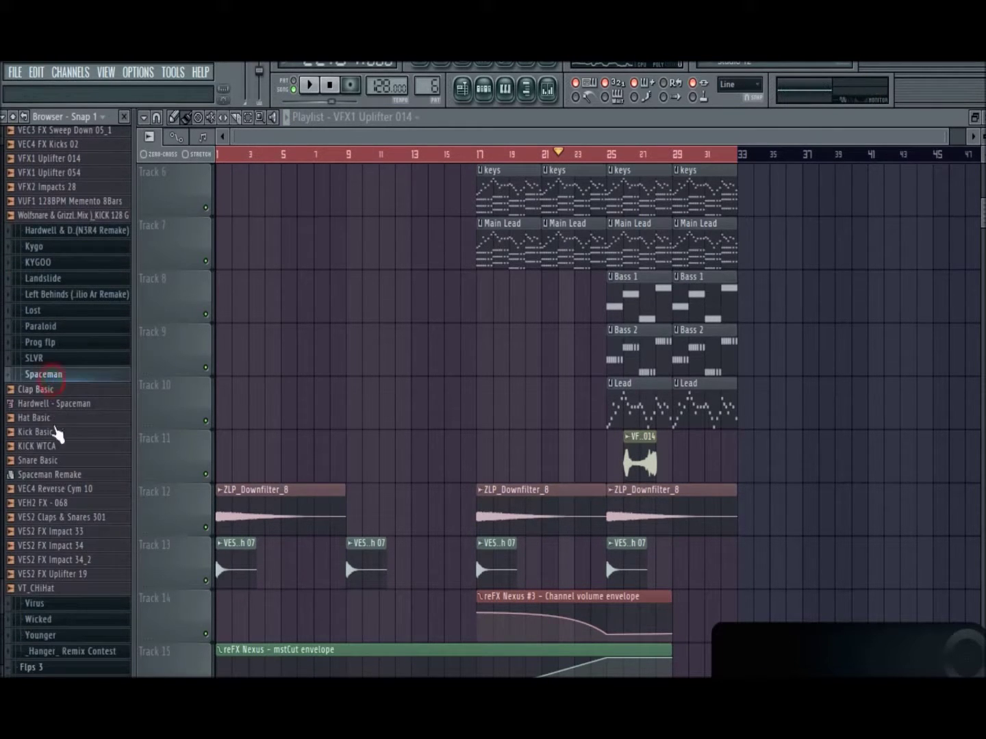
pyautogui.click(62, 516)
pyautogui.click(62, 502)
pyautogui.click(63, 489)
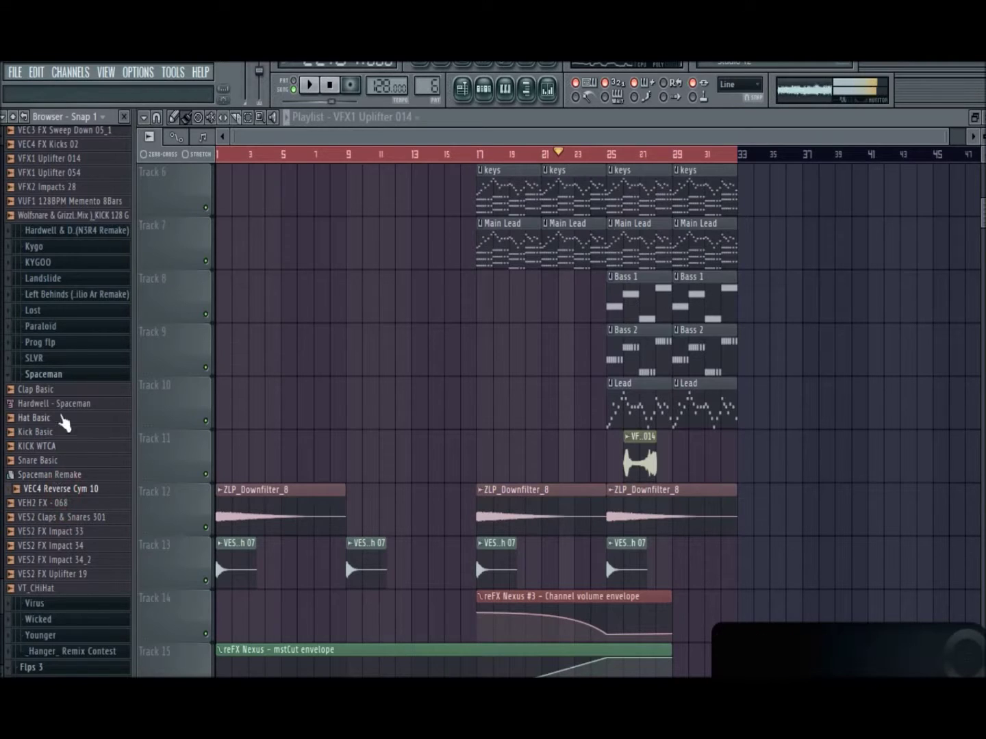
pyautogui.click(64, 517)
pyautogui.click(64, 503)
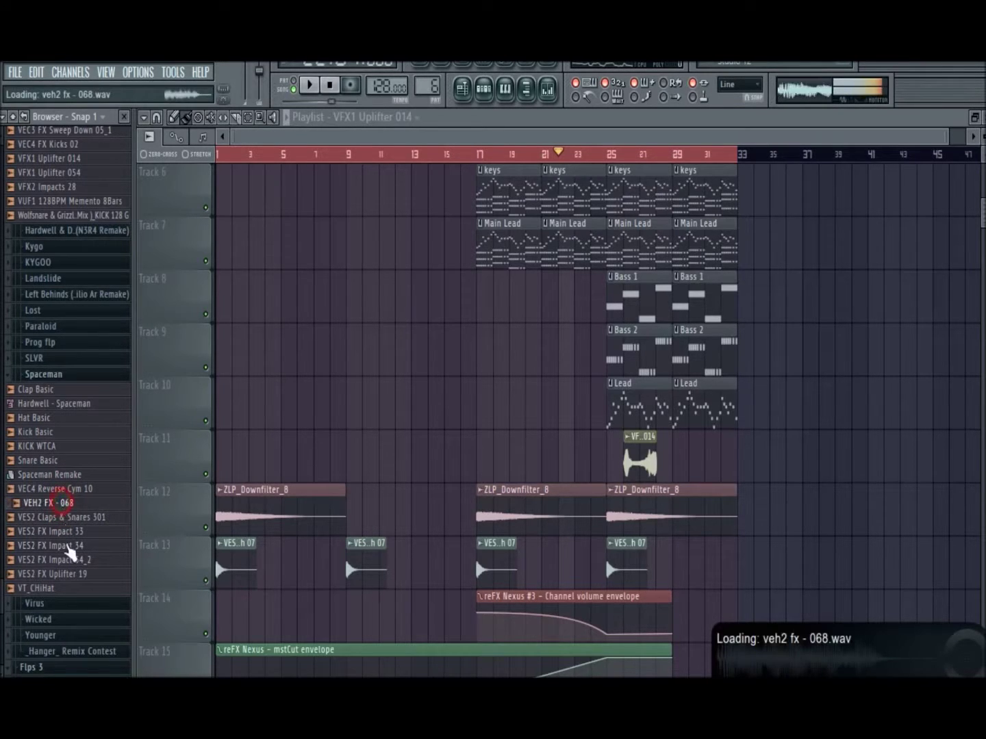
pyautogui.click(63, 574)
pyautogui.moveTo(65, 579); pyautogui.dragTo(582, 454)
pyautogui.press('space')
# Step: Set the channel volume of the VES2 FX Uplifter 19 clip to 61% while the build-up plays
pyautogui.doubleClick(581, 453)
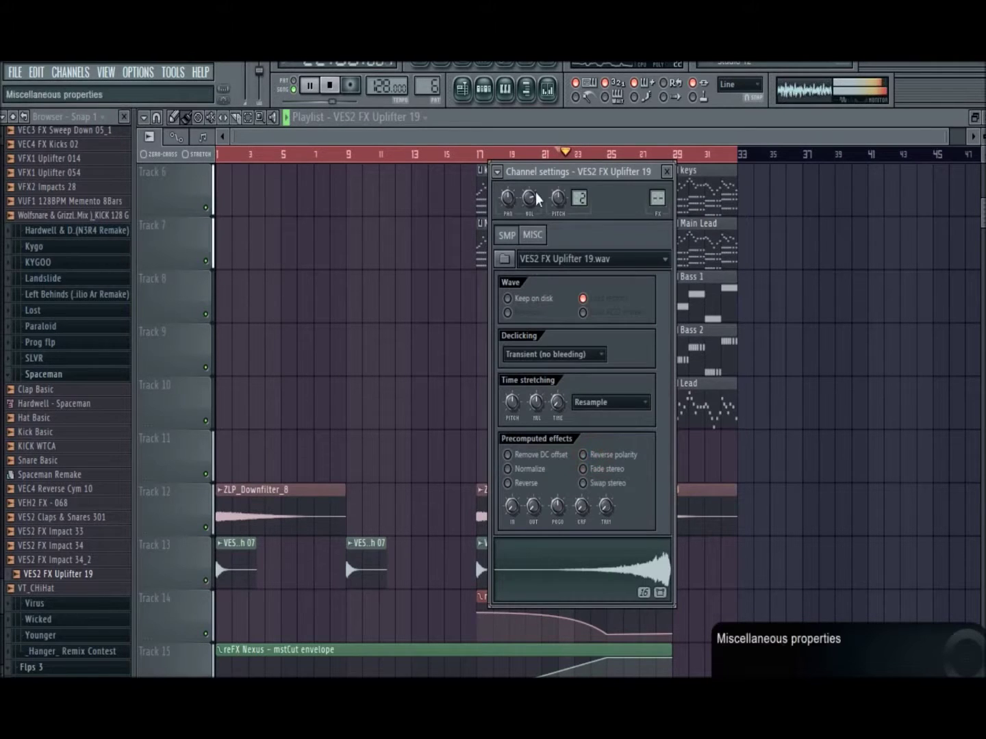
pyautogui.rightClick(392, 324)
pyautogui.scroll(2, 437, 361)
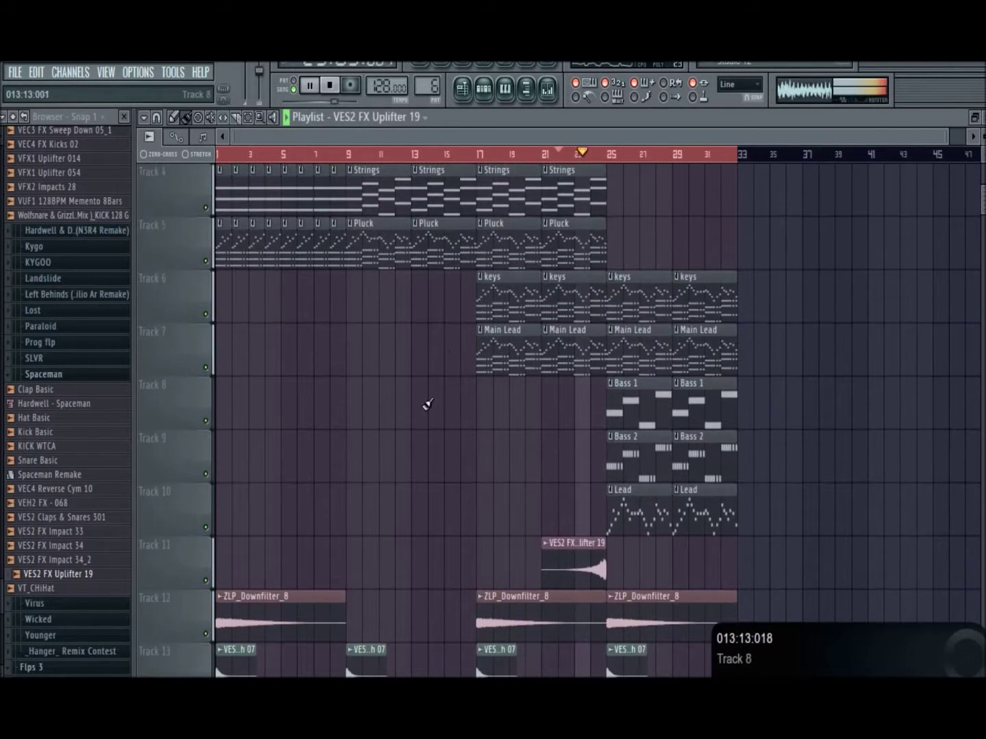
pyautogui.scroll(3, 741, 336)
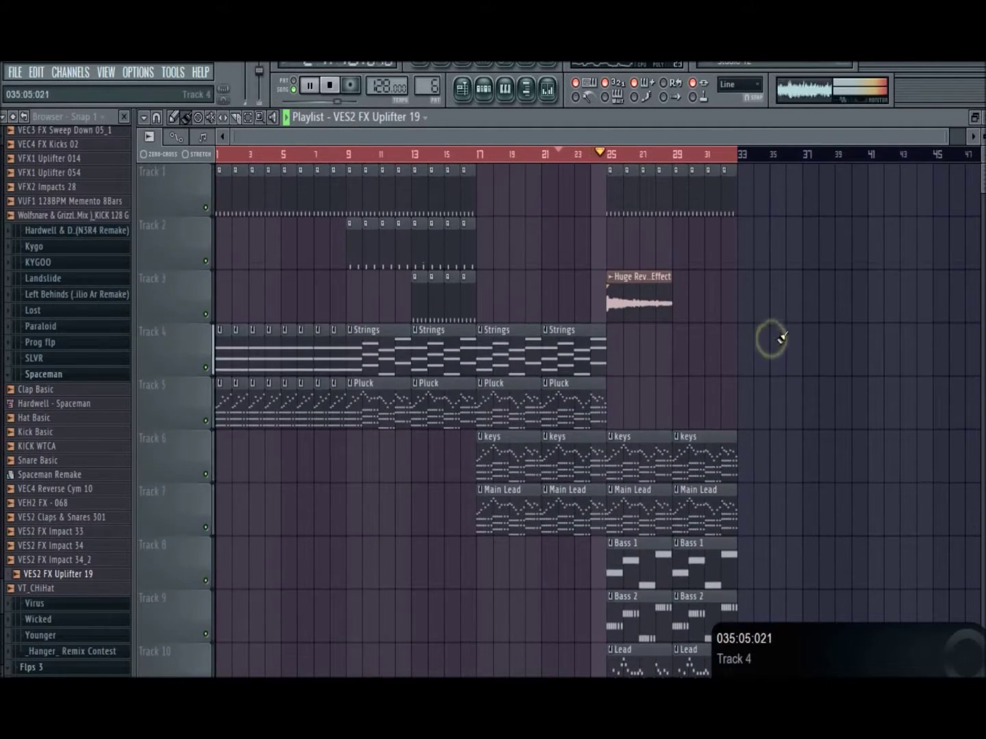
pyautogui.click(547, 89)
pyautogui.click(547, 89)
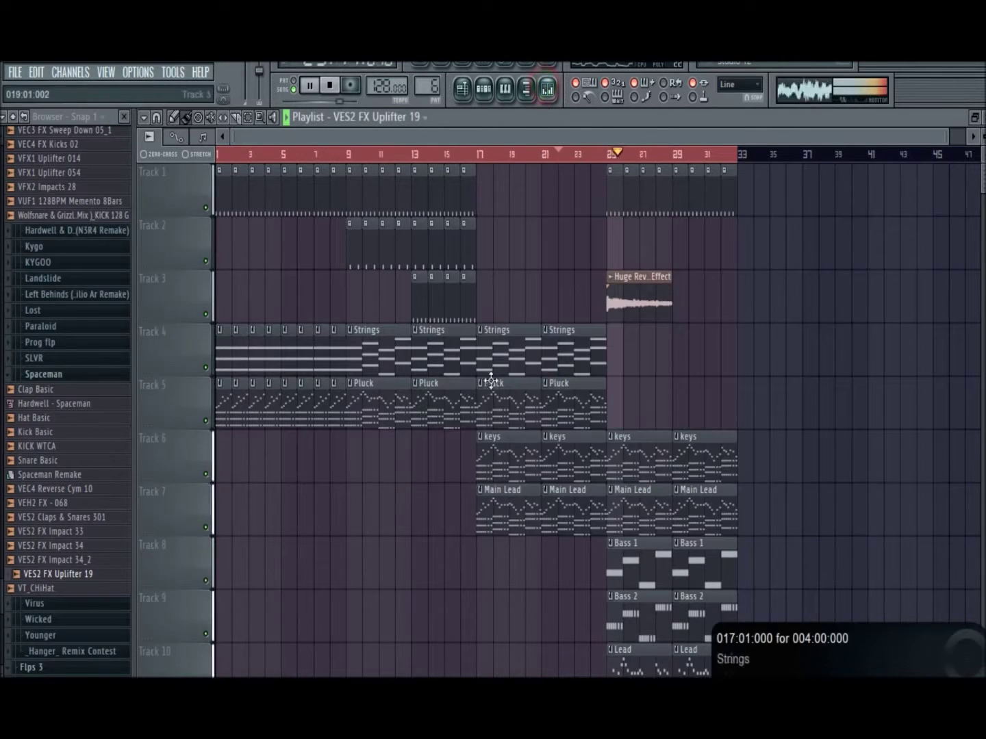
pyautogui.scroll(-6, 553, 478)
pyautogui.scroll(-1, 552, 477)
pyautogui.click(578, 334)
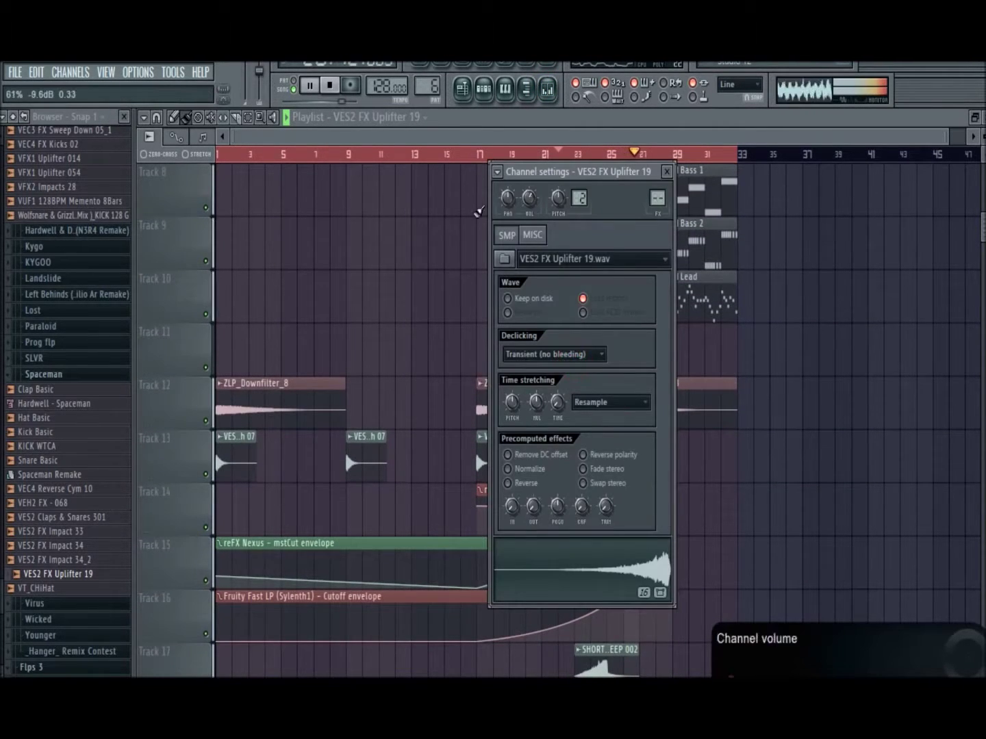
pyautogui.click(436, 223)
# Step: Add Fruity Parametric EQ 2 to the Master's first effect slot and create an automation clip for its Band 3 level
pyautogui.click(528, 84)
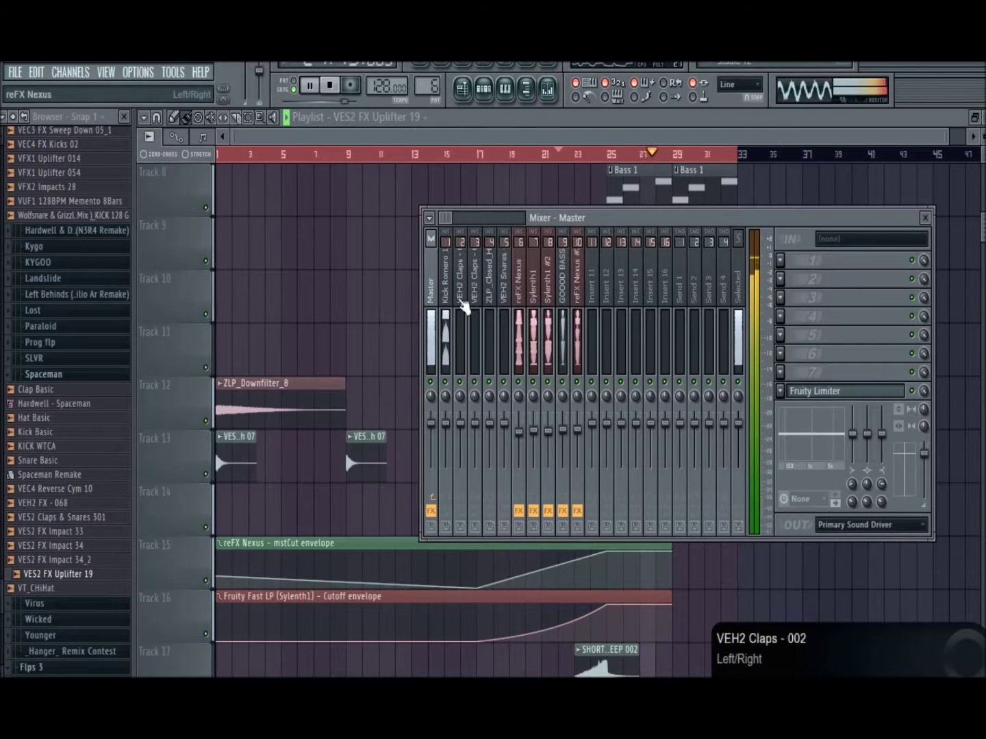
pyautogui.click(433, 289)
pyautogui.click(779, 260)
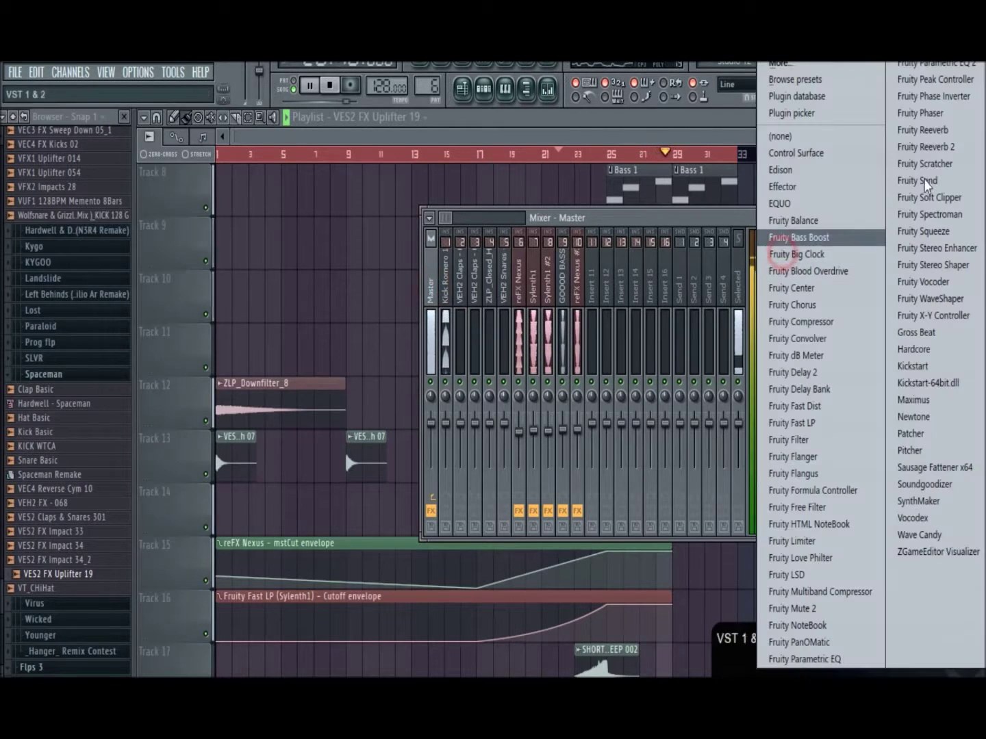
pyautogui.click(970, 66)
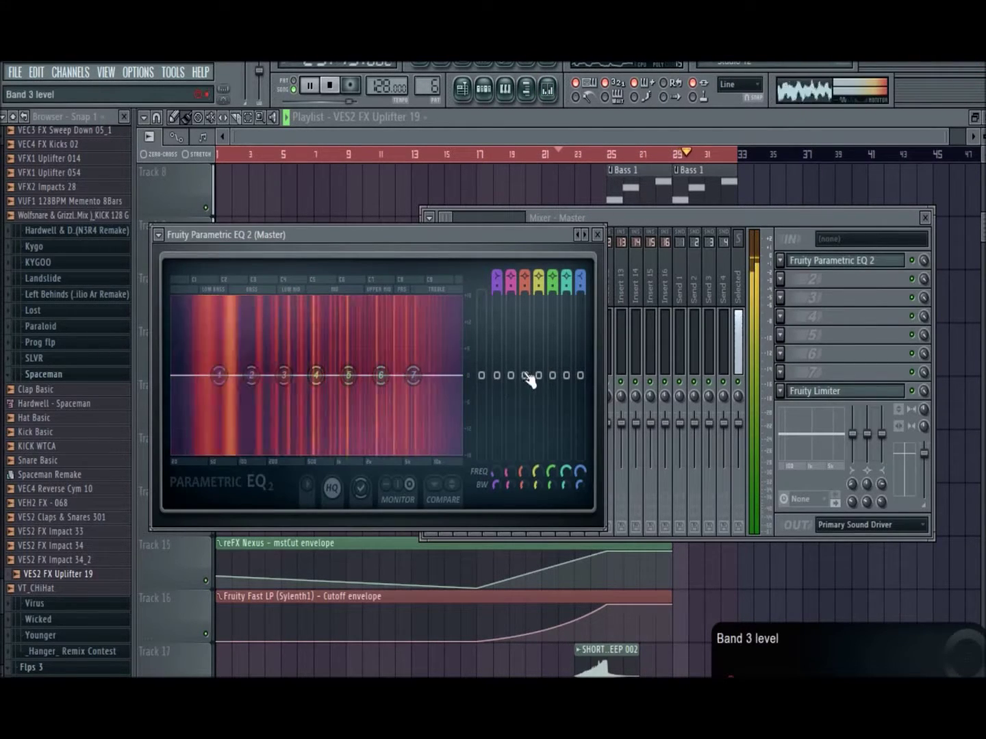
pyautogui.rightClick(525, 375)
pyautogui.click(566, 478)
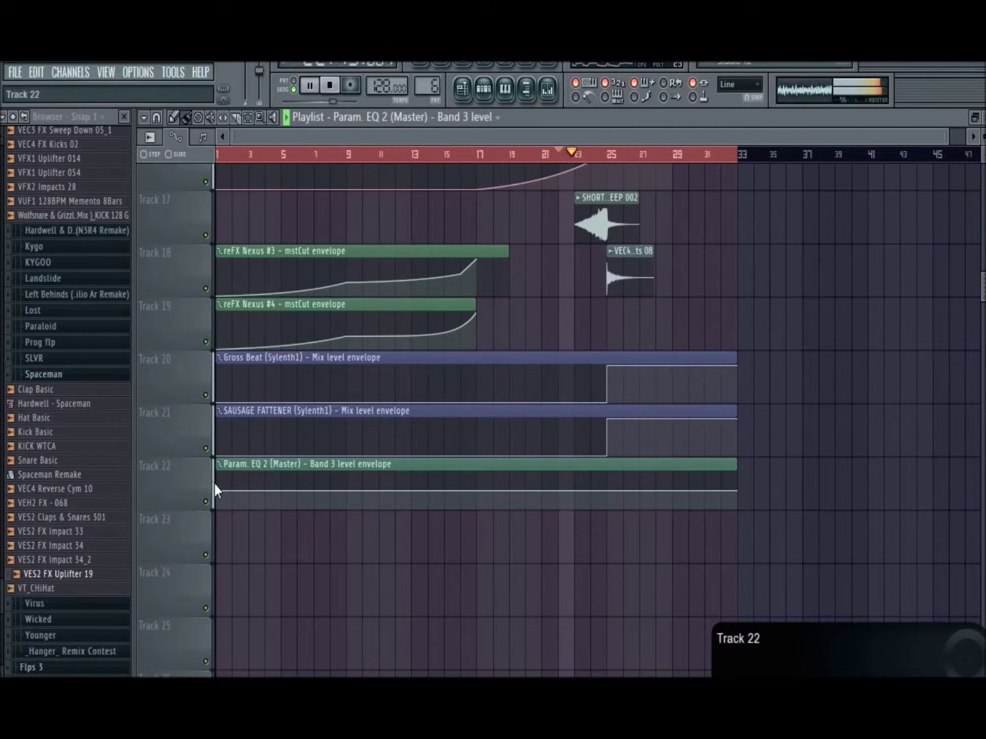
# Step: Shape the Param. EQ 2 Band 3 level automation on Track 22 to drop to 0% at bar 24 and return at bar 25
pyautogui.rightClick(217, 489)
pyautogui.click(249, 642)
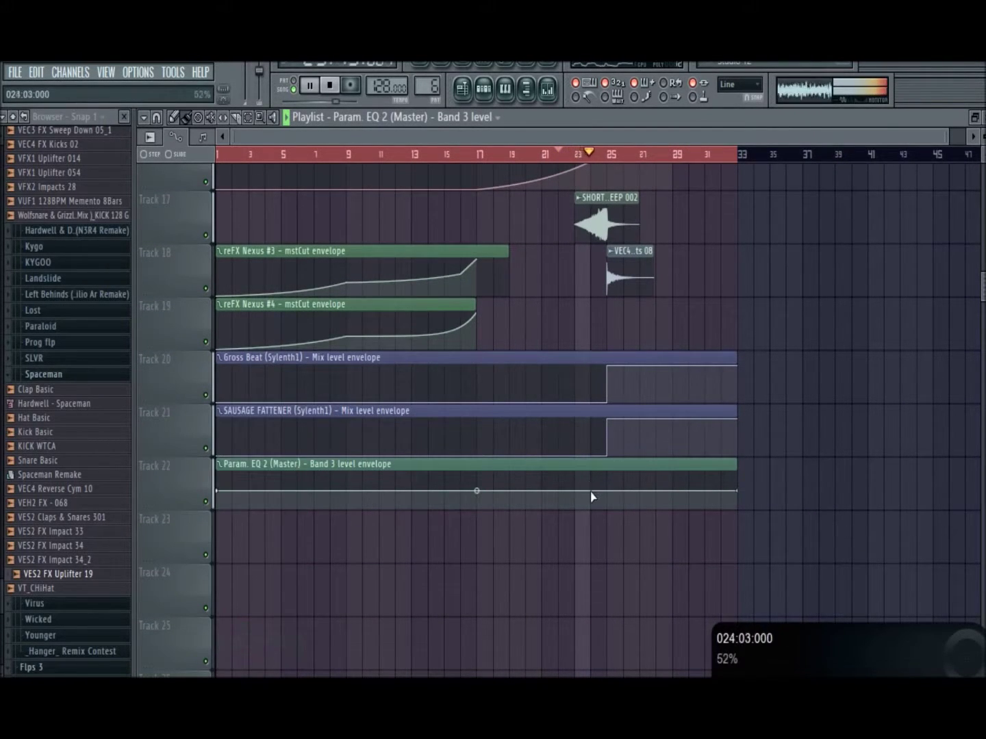
pyautogui.rightClick(591, 491)
pyautogui.click(623, 660)
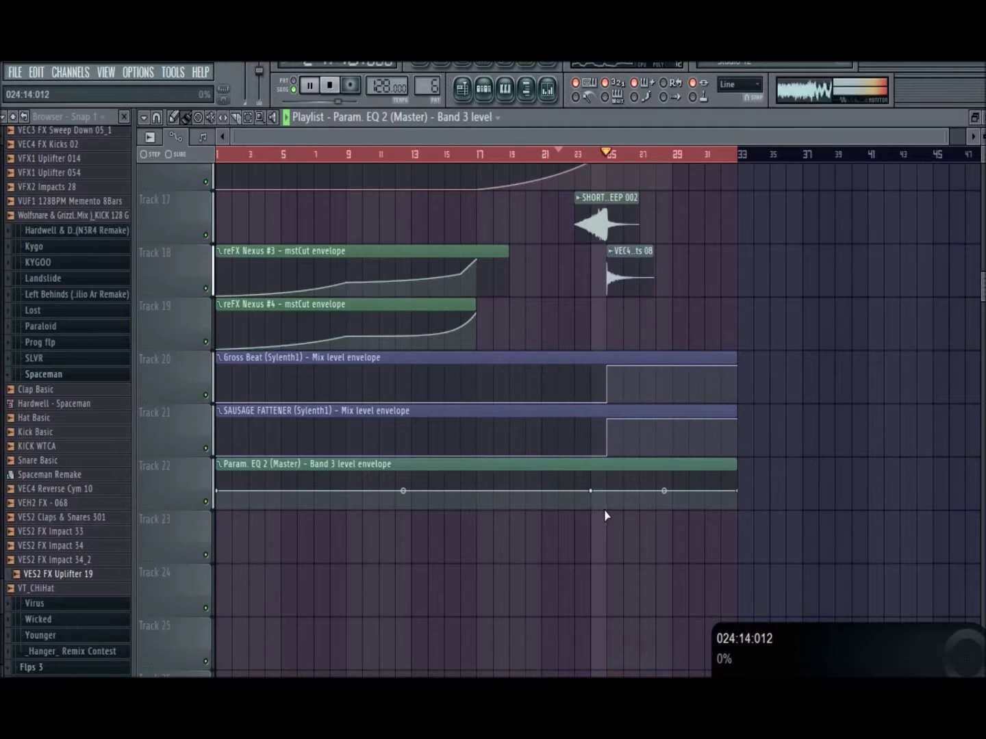
pyautogui.moveTo(605, 515); pyautogui.dragTo(610, 491)
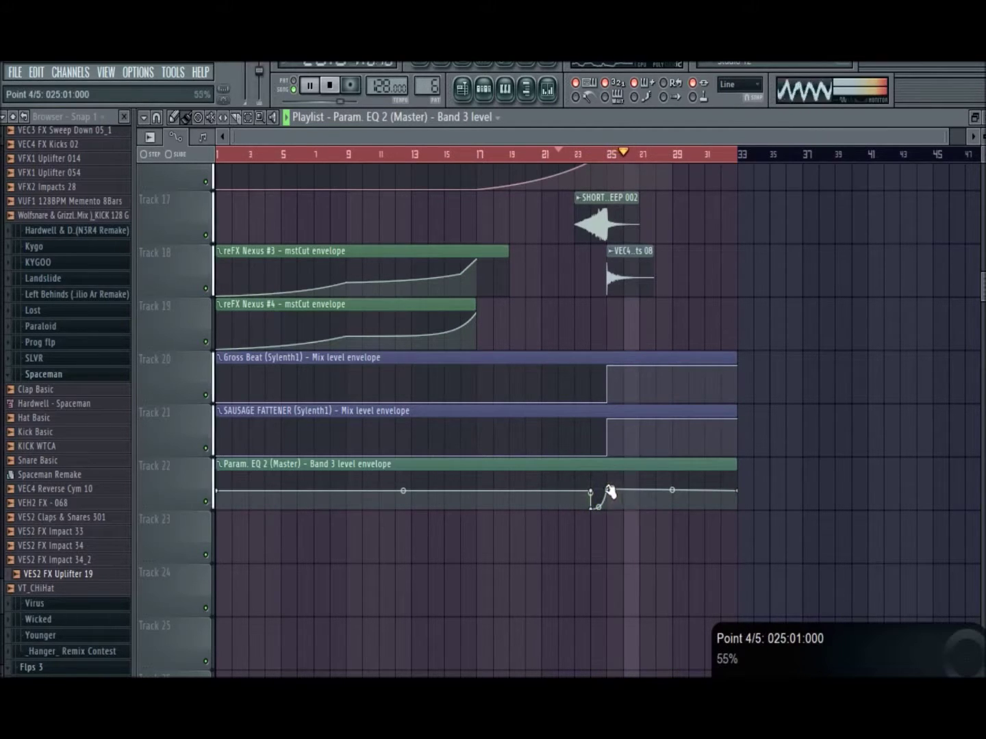
pyautogui.rightClick(609, 493)
pyautogui.click(671, 449)
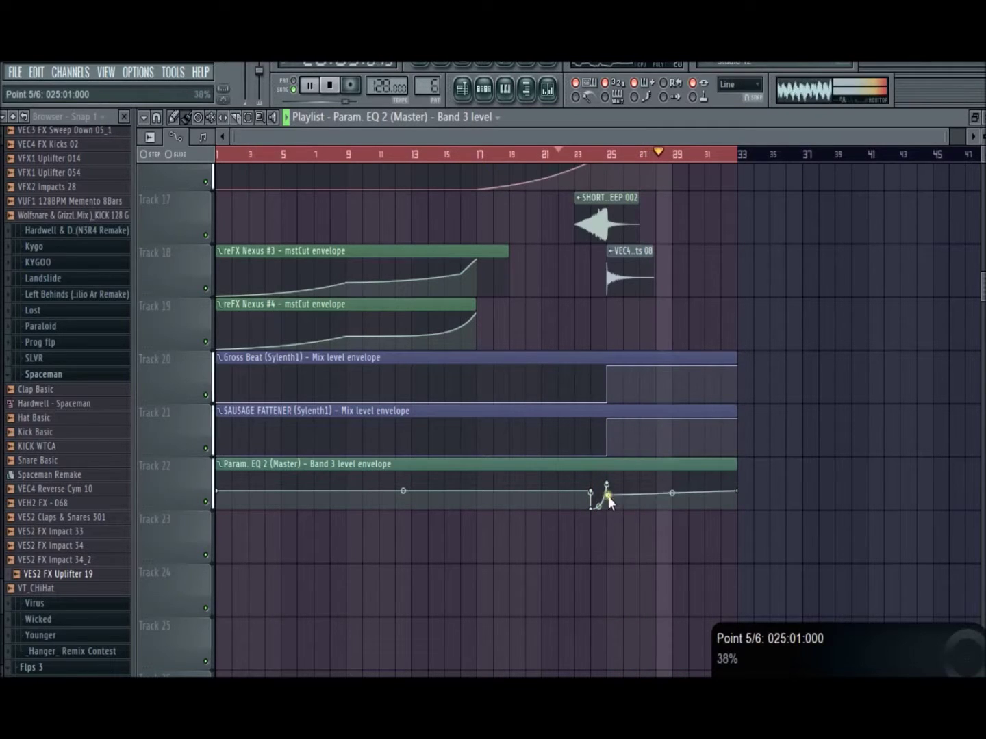
pyautogui.rightClick(606, 484)
pyautogui.click(626, 657)
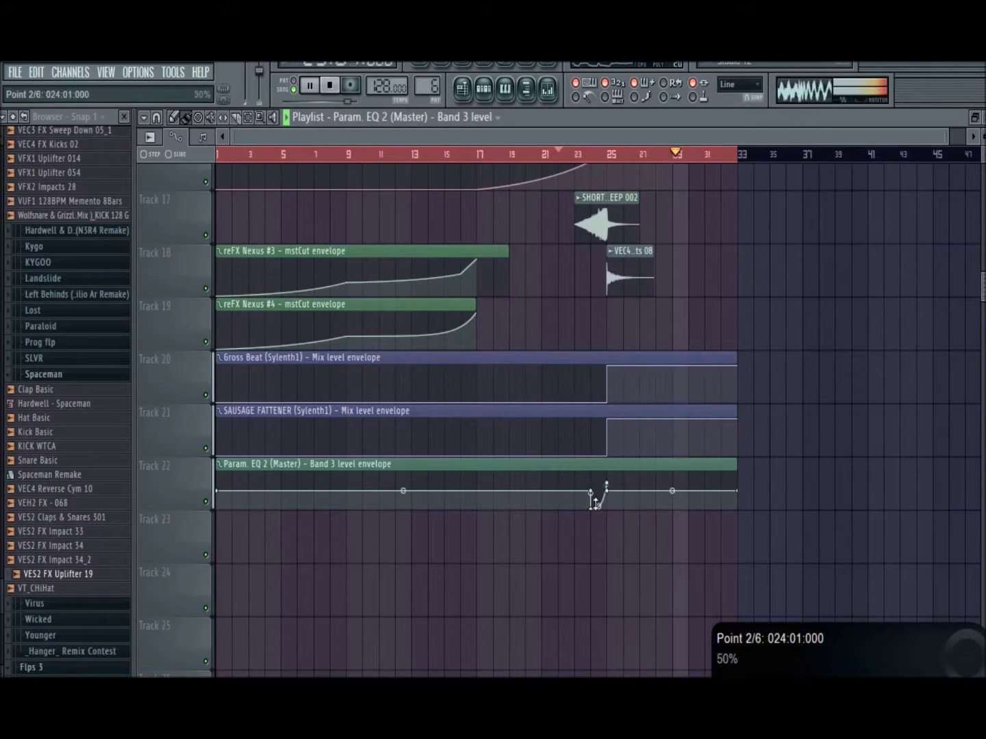
# Step: Move the lowest point of the Band 3 dip to mid-bar 24 and curve its descent with a tension of 34%
pyautogui.moveTo(944, 137); pyautogui.dragTo(544, 141)
pyautogui.press('space')
pyautogui.moveTo(620, 157)
pyautogui.mouseDown()
pyautogui.moveTo(678, 159)
pyautogui.moveTo(637, 130)
pyautogui.moveTo(656, 140)
pyautogui.mouseUp()
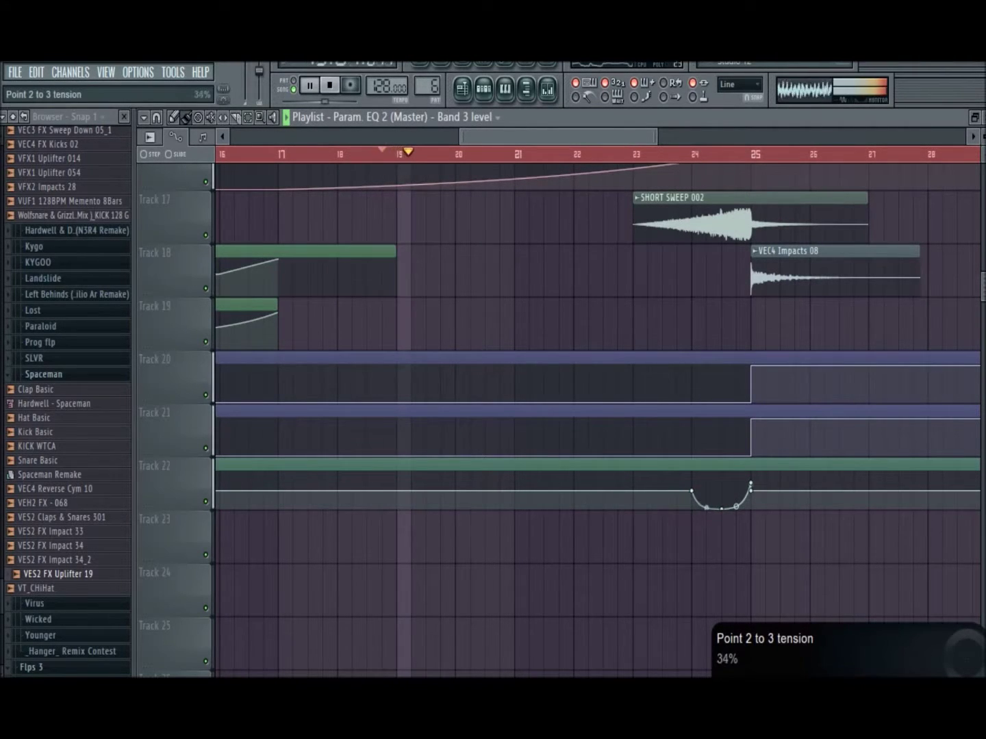
# Step: Shift SHORT SWEEP 002 on Track 17 to start at bar 22 and VES2 FX Uplifter 19 on Track 11 to start at bar 20
pyautogui.moveTo(736, 218)
pyautogui.mouseDown()
pyautogui.moveTo(721, 218)
pyautogui.moveTo(735, 218)
pyautogui.mouseUp()
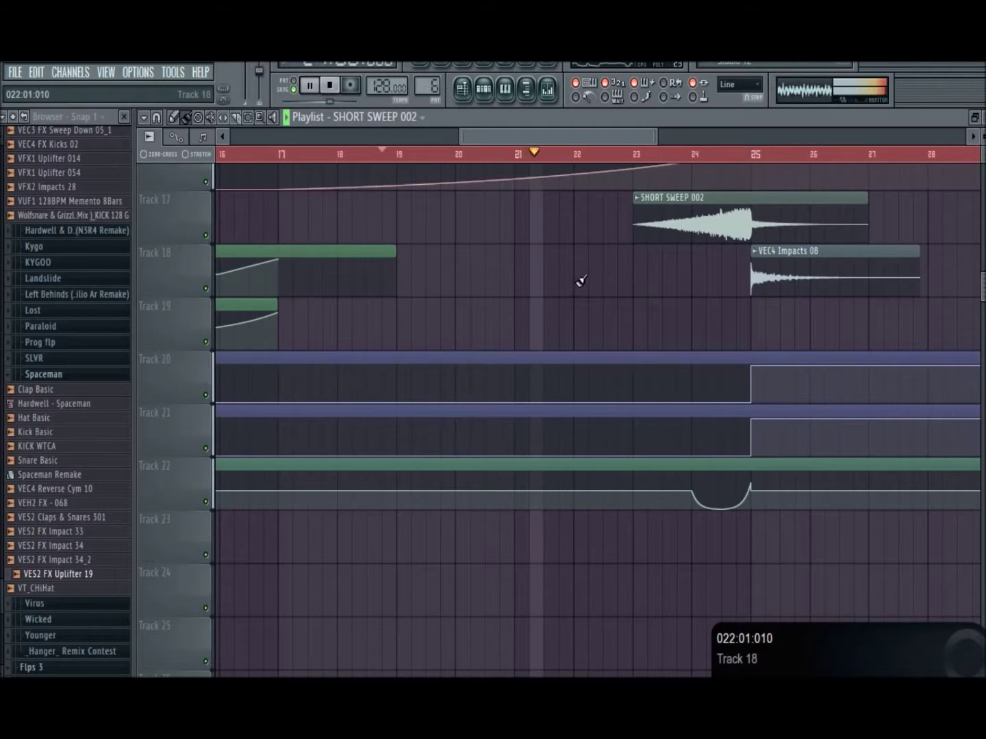
pyautogui.scroll(5, 574, 281)
pyautogui.scroll(2, 619, 295)
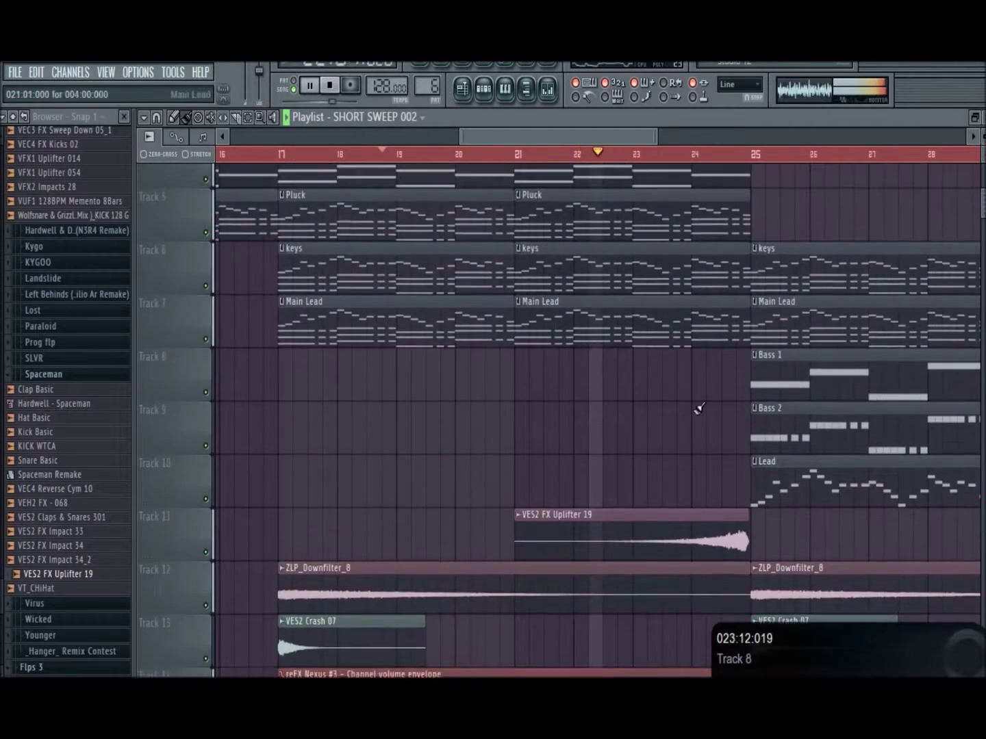
pyautogui.scroll(-3, 711, 509)
pyautogui.scroll(-2, 605, 458)
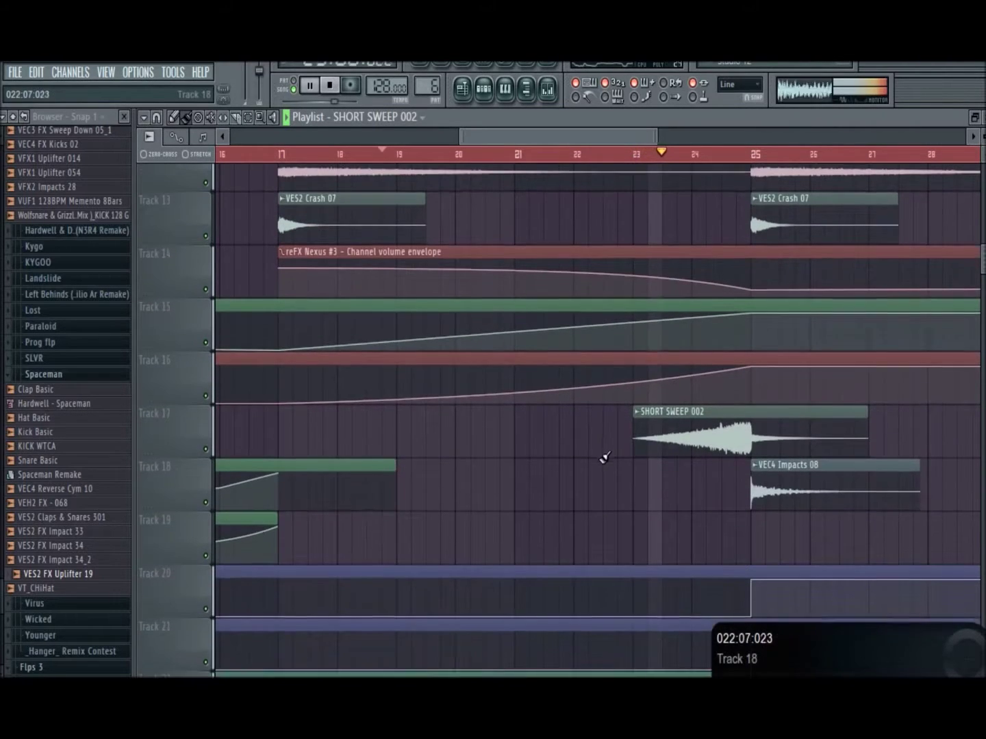
pyautogui.scroll(-1, 595, 459)
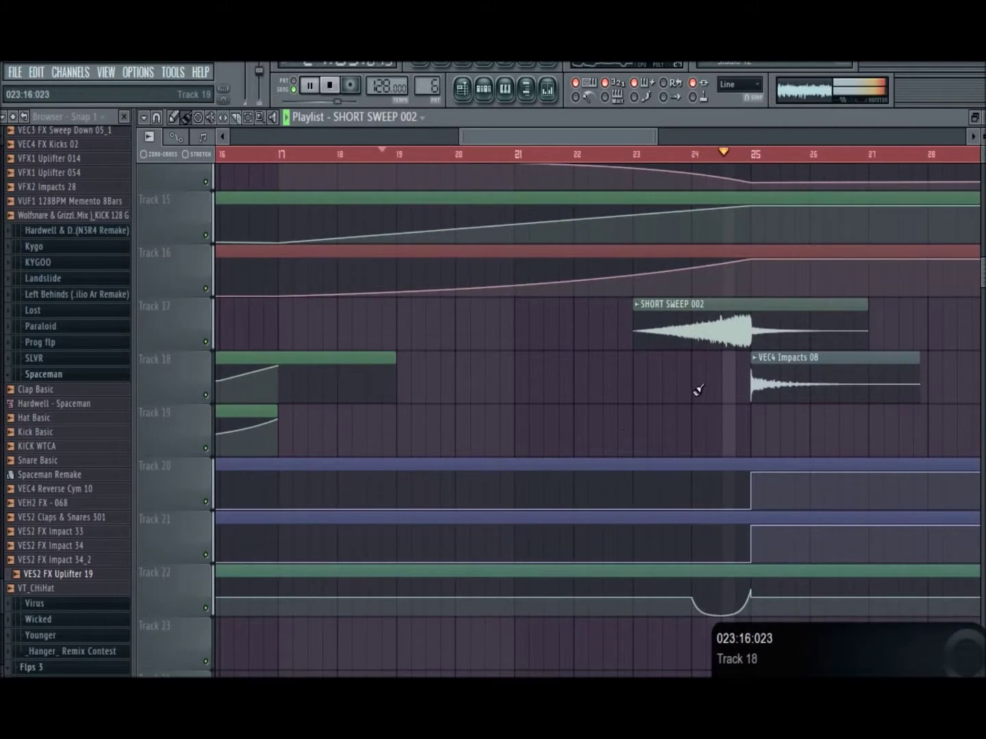
pyautogui.moveTo(720, 333); pyautogui.dragTo(611, 365)
pyautogui.scroll(4, 671, 342)
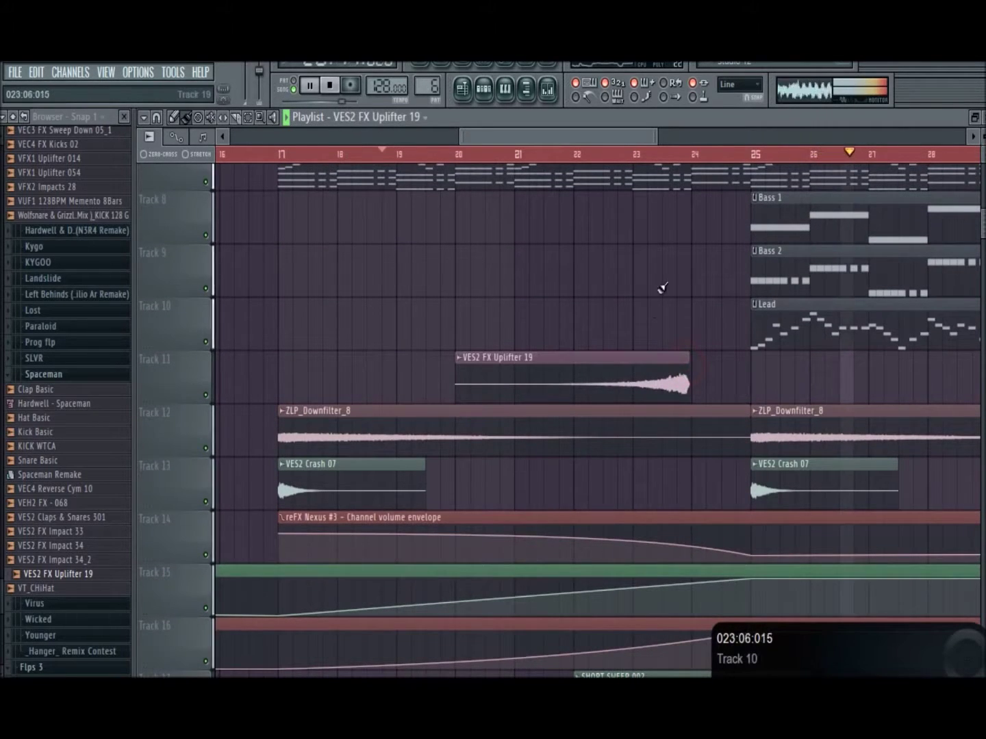
# Step: Adjust the Fatness of SAUSAGE FATTENER on the Sylenth1 mixer track to 10% and close its window
pyautogui.moveTo(627, 137); pyautogui.dragTo(892, 139)
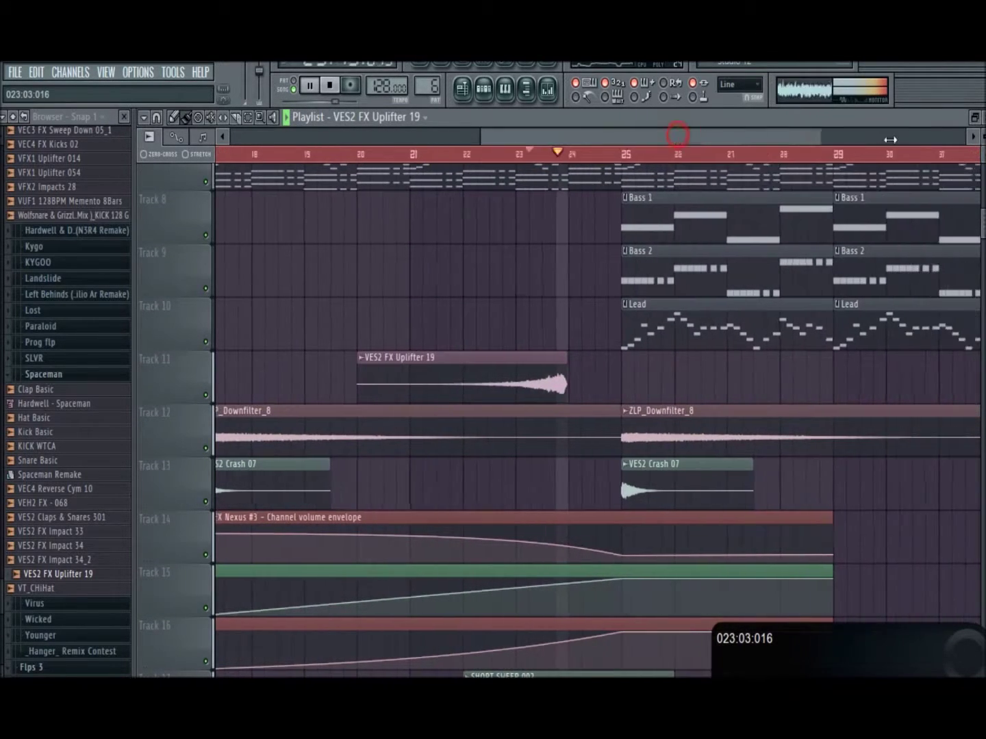
pyautogui.scroll(4, 823, 379)
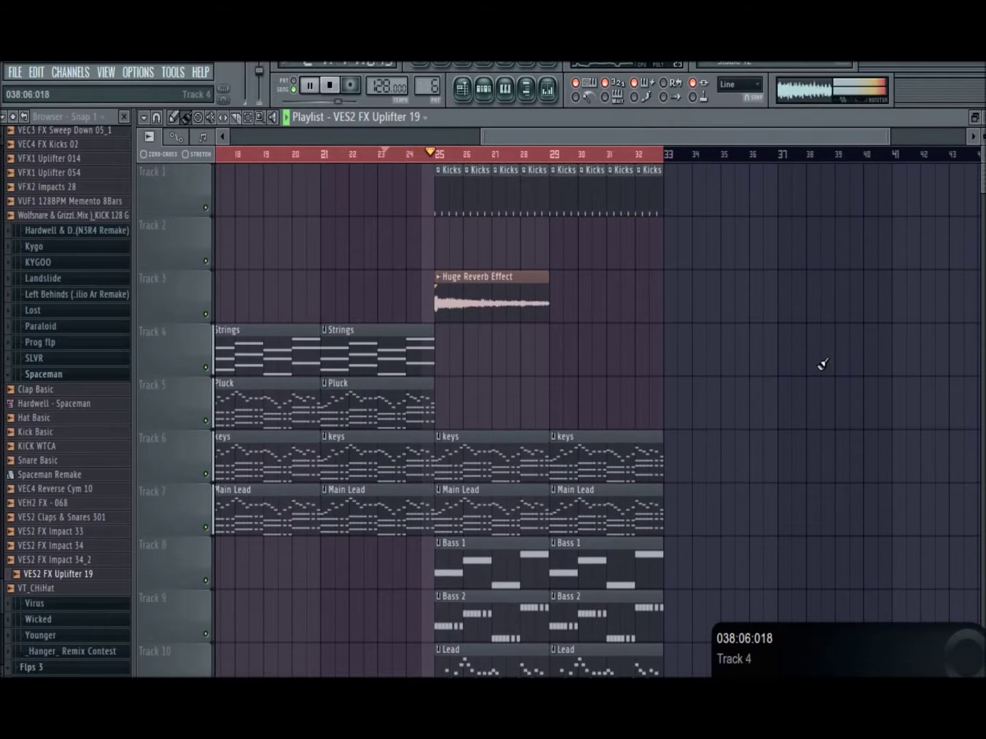
pyautogui.click(547, 100)
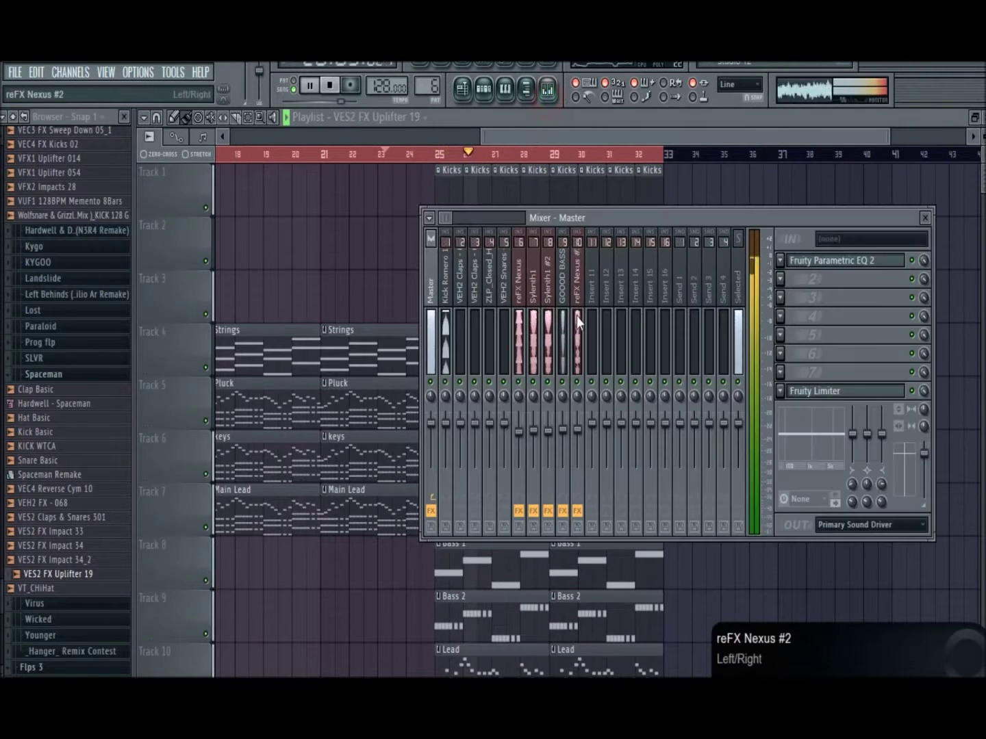
pyautogui.click(533, 398)
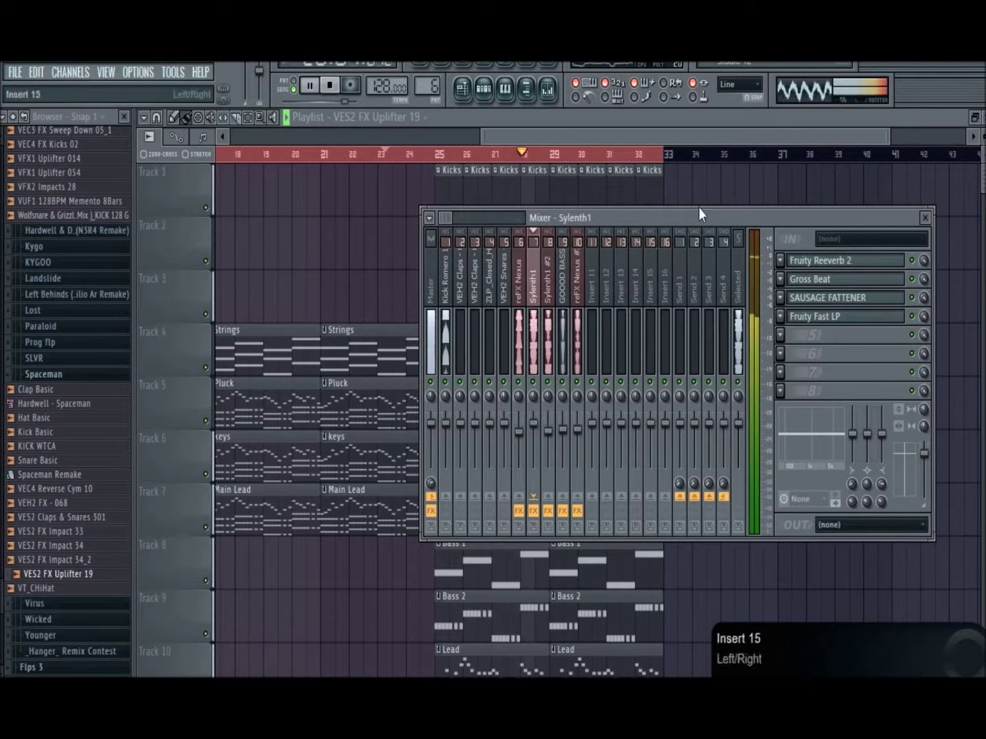
pyautogui.click(868, 298)
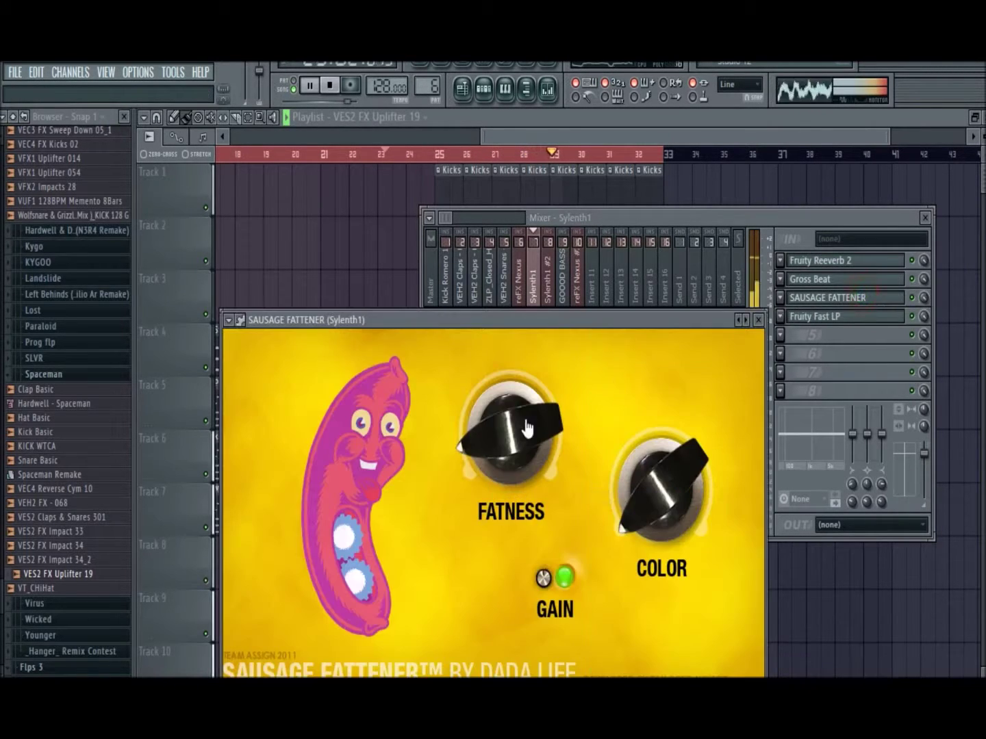
pyautogui.moveTo(526, 429)
pyautogui.mouseDown()
pyautogui.moveTo(517, 409)
pyautogui.moveTo(517, 418)
pyautogui.mouseUp()
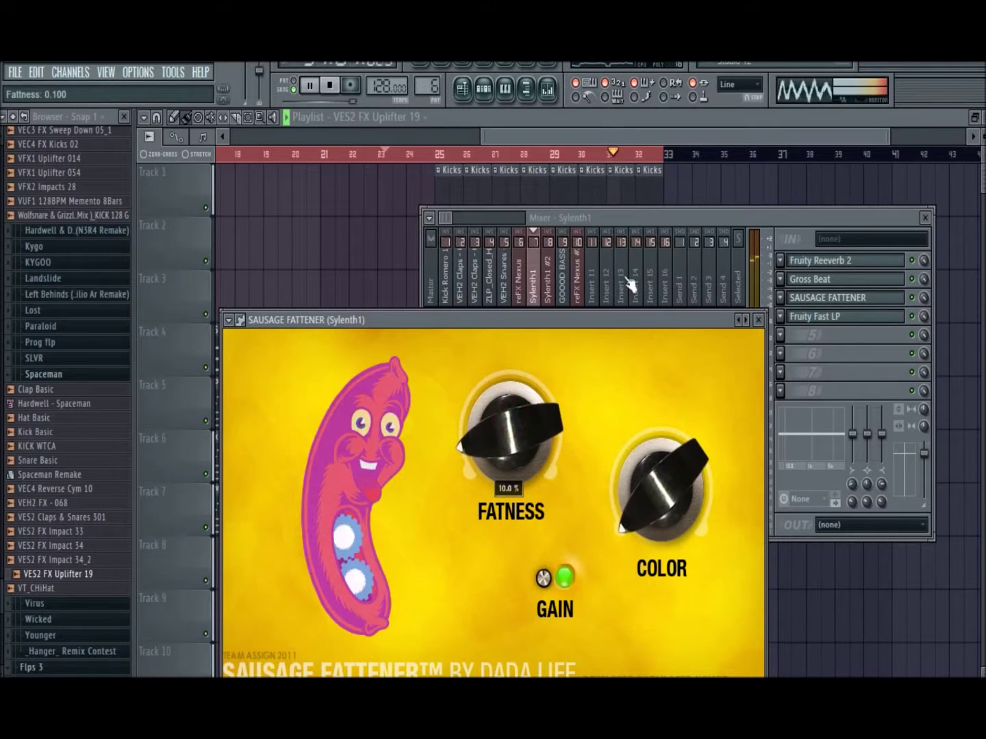
pyautogui.click(702, 199)
# Step: Clear the playlist time selection and replay the transition into the drop from about bar 21, checking the Band 3 dip
pyautogui.click(424, 156)
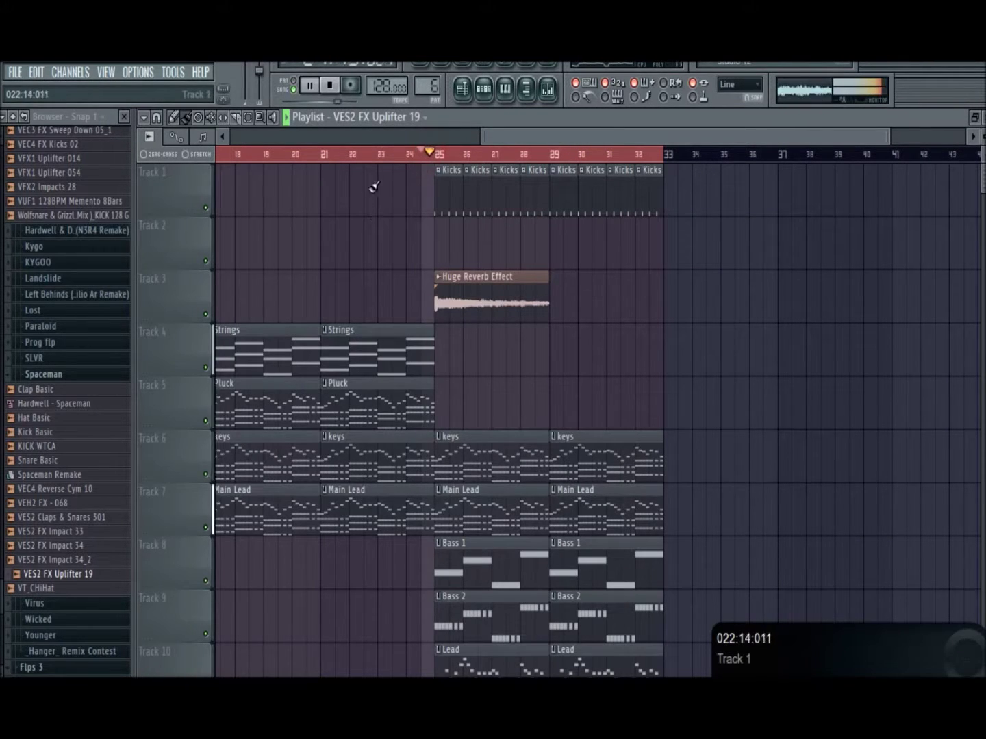
pyautogui.moveTo(342, 156); pyautogui.dragTo(331, 158)
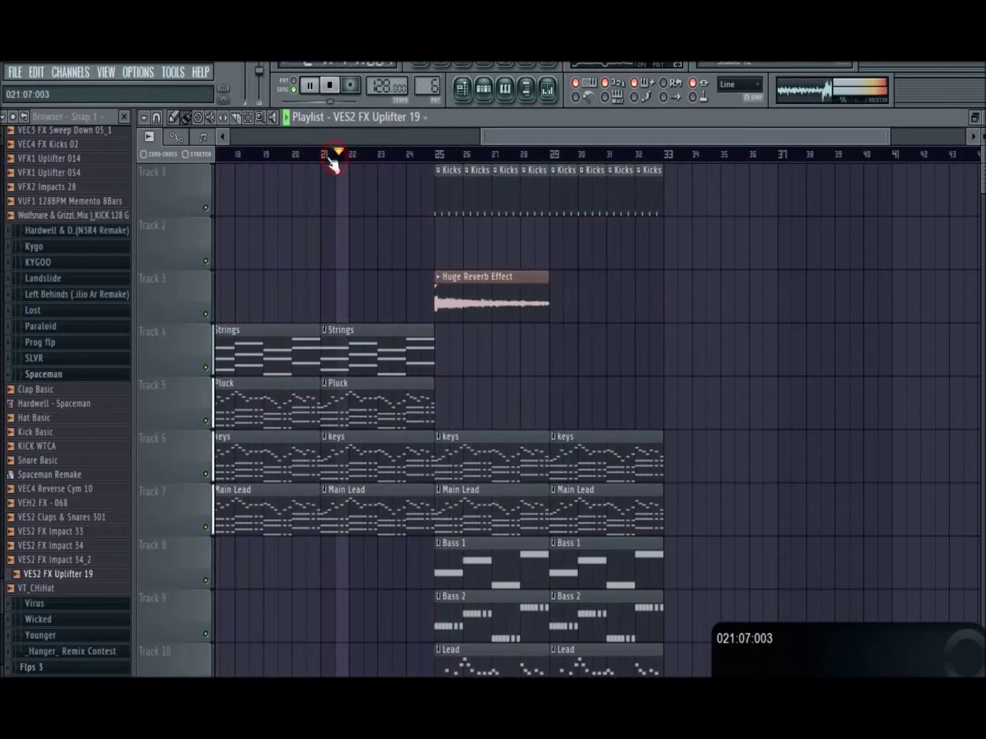
pyautogui.scroll(-13, 408, 248)
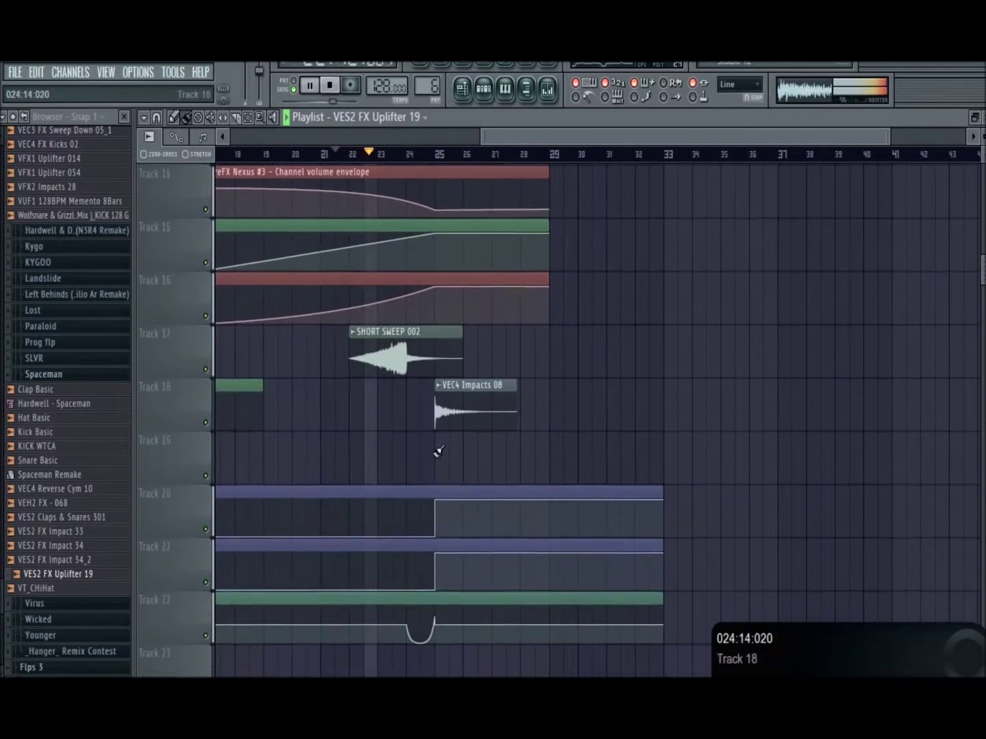
pyautogui.moveTo(421, 638); pyautogui.dragTo(425, 640)
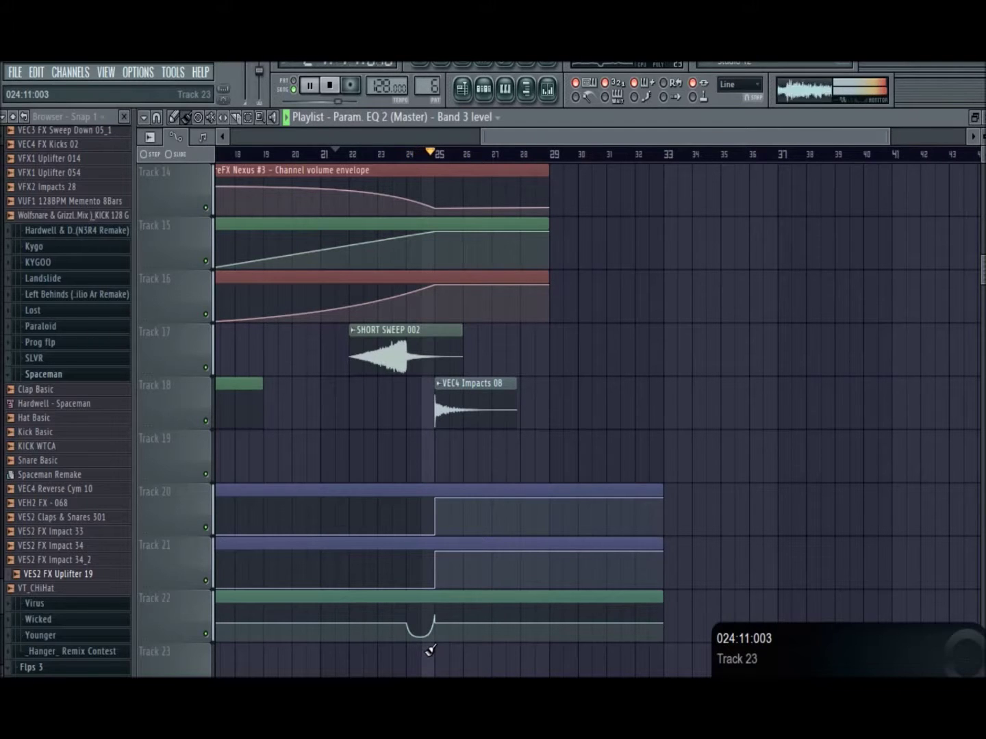
pyautogui.scroll(10, 620, 408)
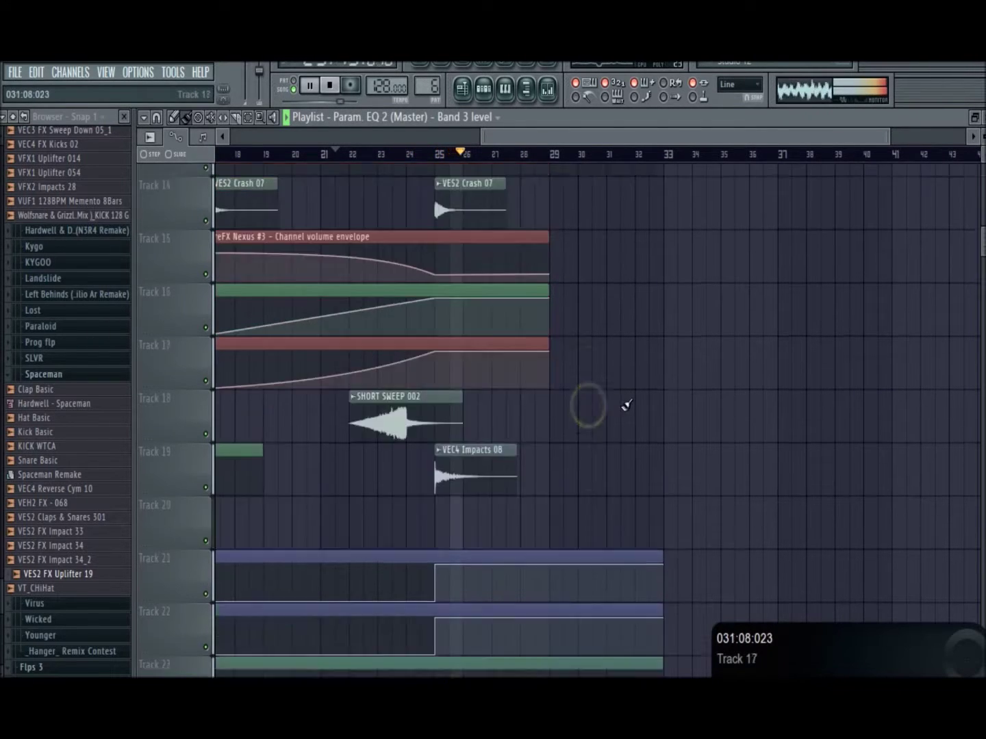
pyautogui.scroll(2, 690, 402)
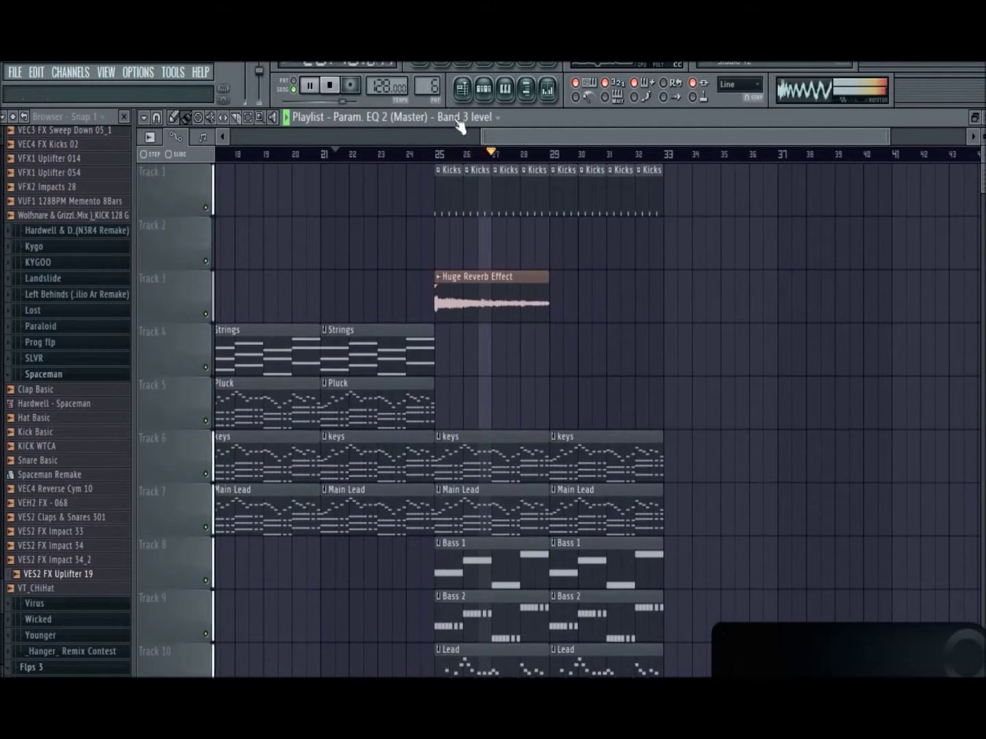
# Step: Show the unsorted channels and raise the Kick Romero 14 mixer track volume slightly
pyautogui.click(483, 88)
pyautogui.click(306, 458)
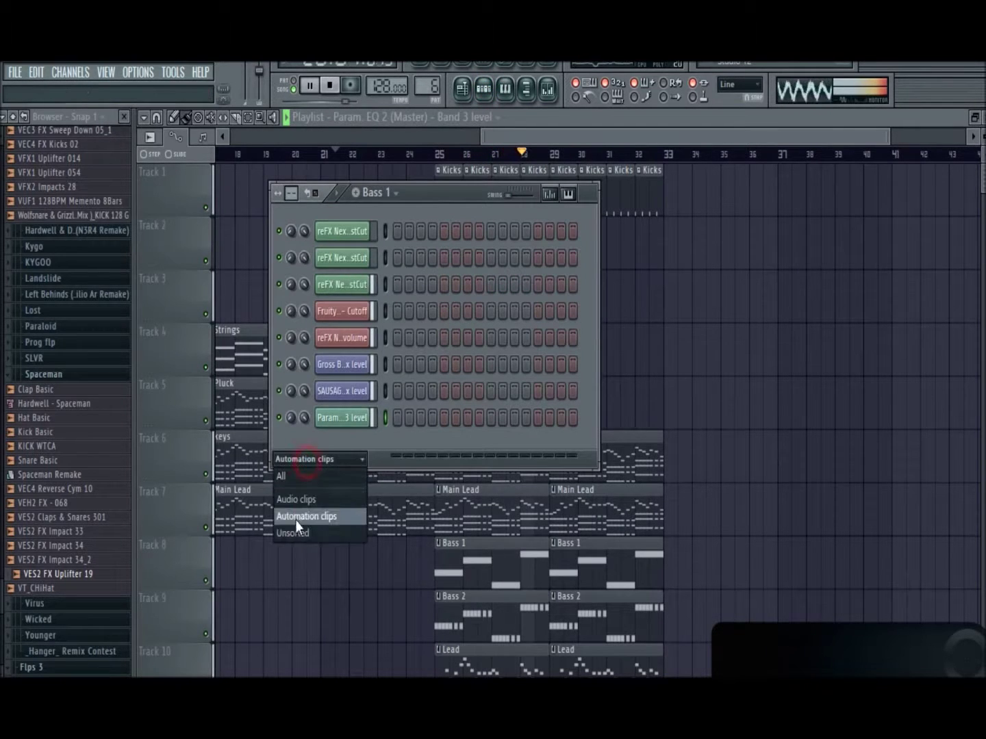
pyautogui.click(295, 531)
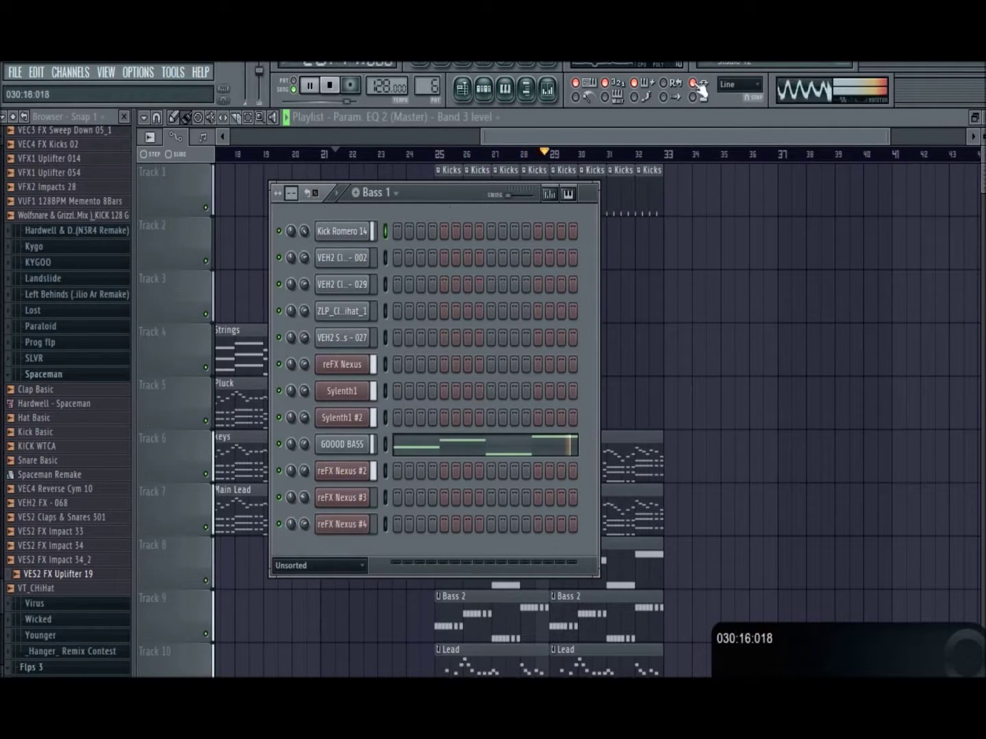
pyautogui.click(547, 89)
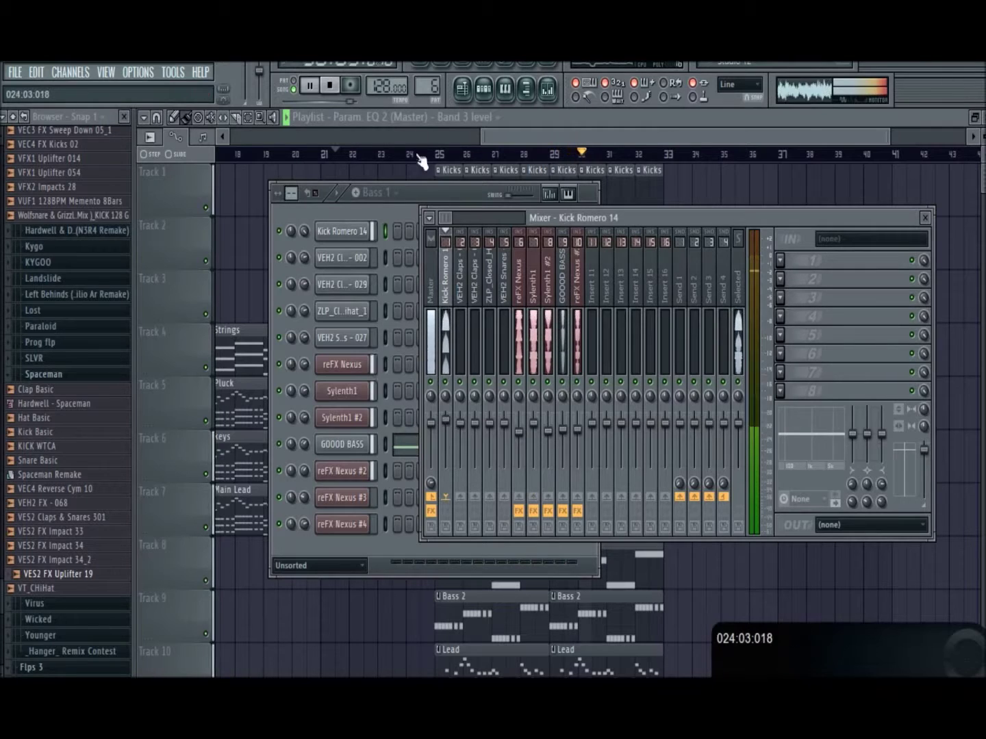
pyautogui.click(417, 200)
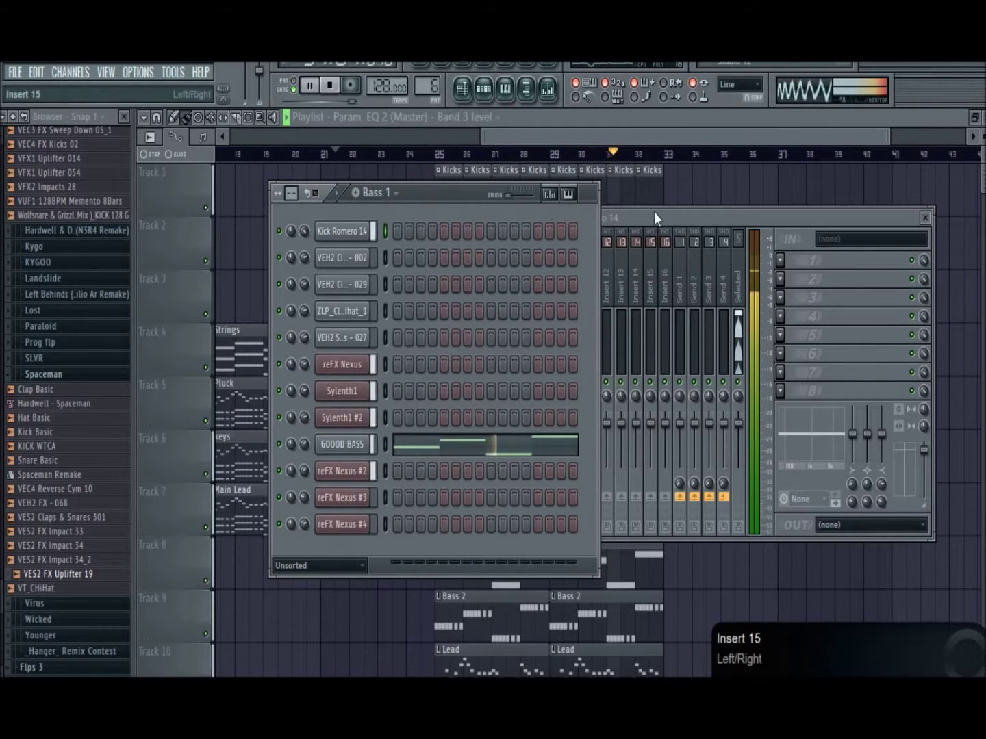
pyautogui.click(377, 193)
pyautogui.click(531, 126)
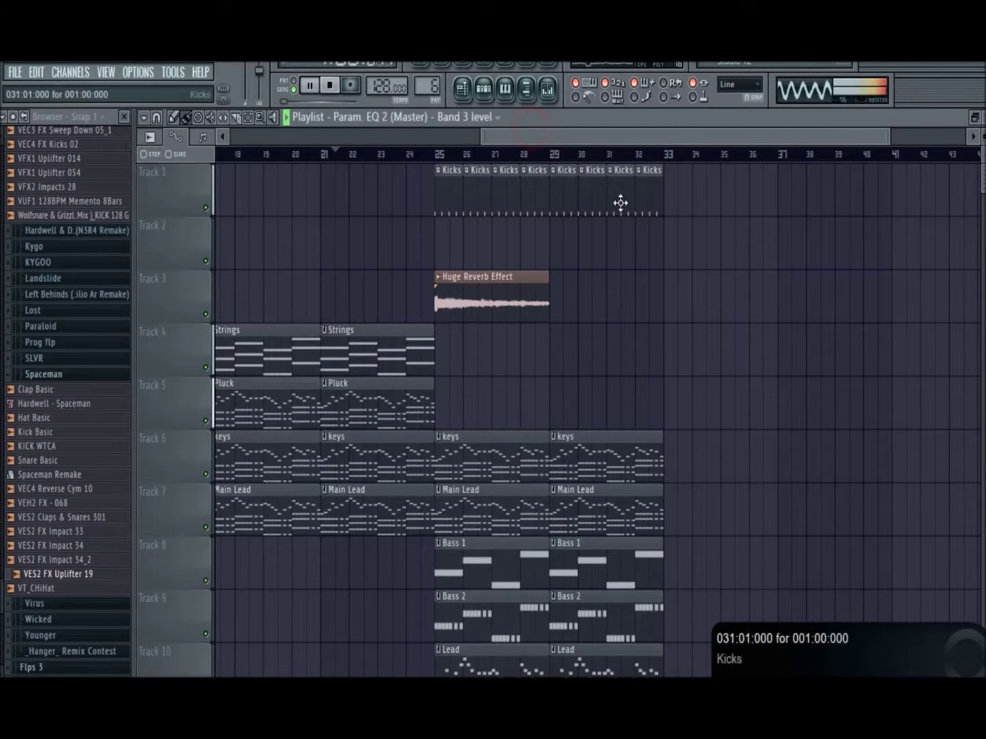
# Step: Copy the keys, Main Lead, Bass 1, Bass 2 and Lead clips from bar 29 to bar 33, trimming their starts to 033:09
pyautogui.press('space')
pyautogui.moveTo(647, 132); pyautogui.dragTo(679, 134)
pyautogui.moveTo(551, 445); pyautogui.dragTo(552, 669)
pyautogui.moveTo(539, 612); pyautogui.dragTo(623, 282)
pyautogui.press('space')
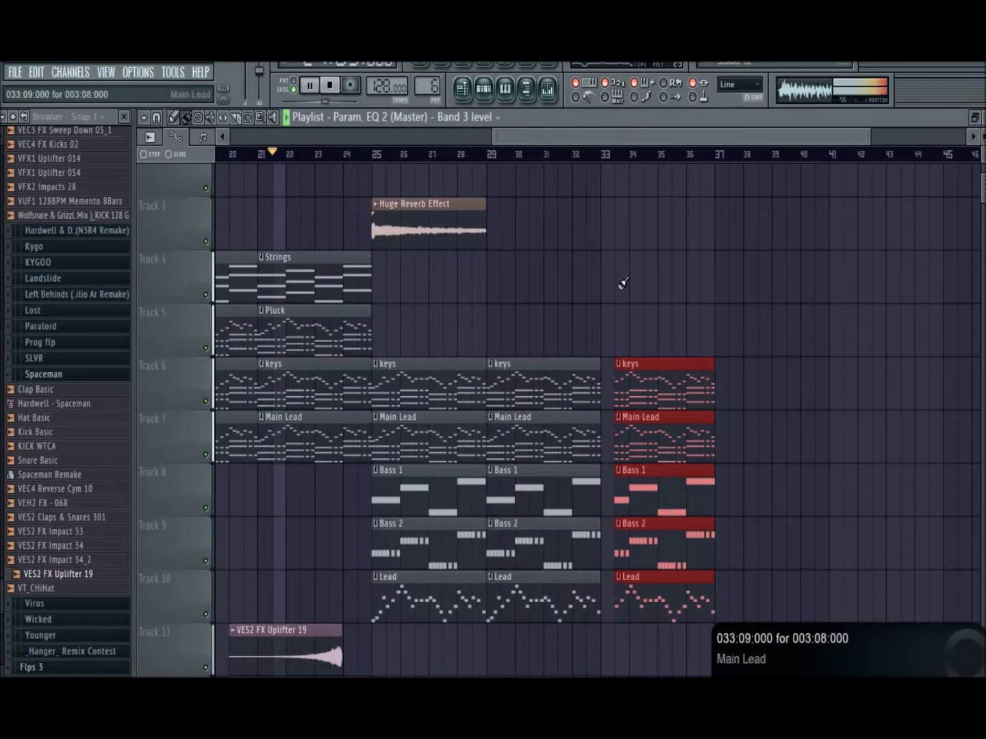
pyautogui.rightClick(613, 250)
# Step: Duplicate the eight Kicks clips on Track 1 from bar 25 to bar 33, trimming the first copy's start to 033:09
pyautogui.scroll(2, 620, 248)
pyautogui.moveTo(604, 194); pyautogui.dragTo(384, 193)
pyautogui.moveTo(384, 192); pyautogui.dragTo(614, 207)
pyautogui.rightClick(618, 233)
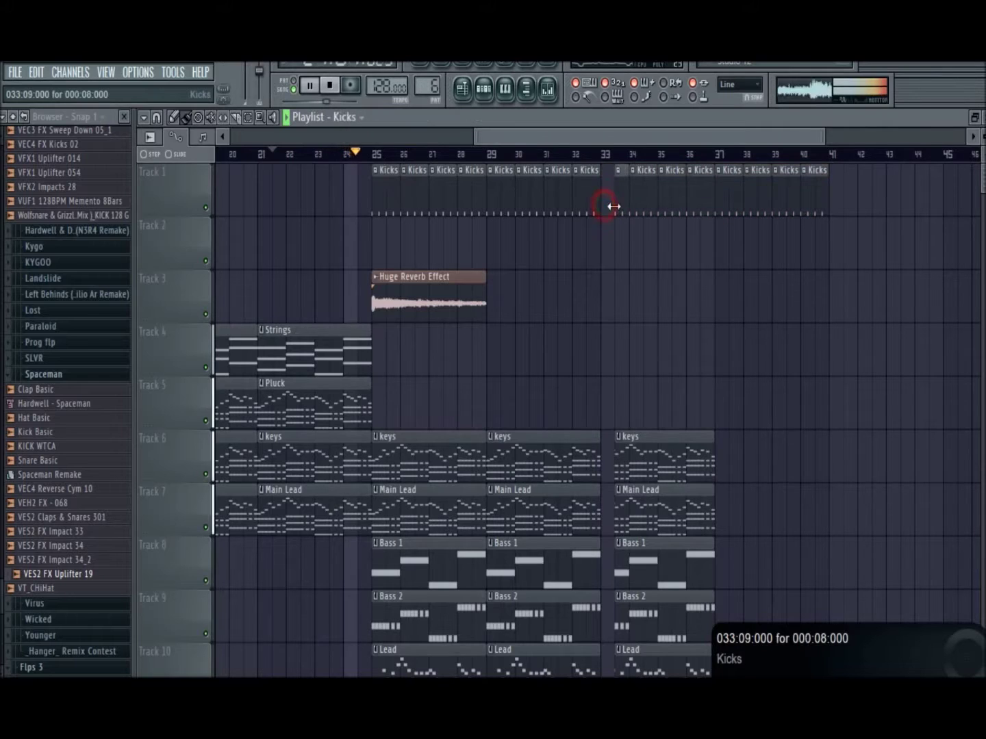
# Step: Paint Claps pattern clips on Track 2 from bar 33 up to bar 41, trimming the first clip's start to 033:09
pyautogui.click(361, 117)
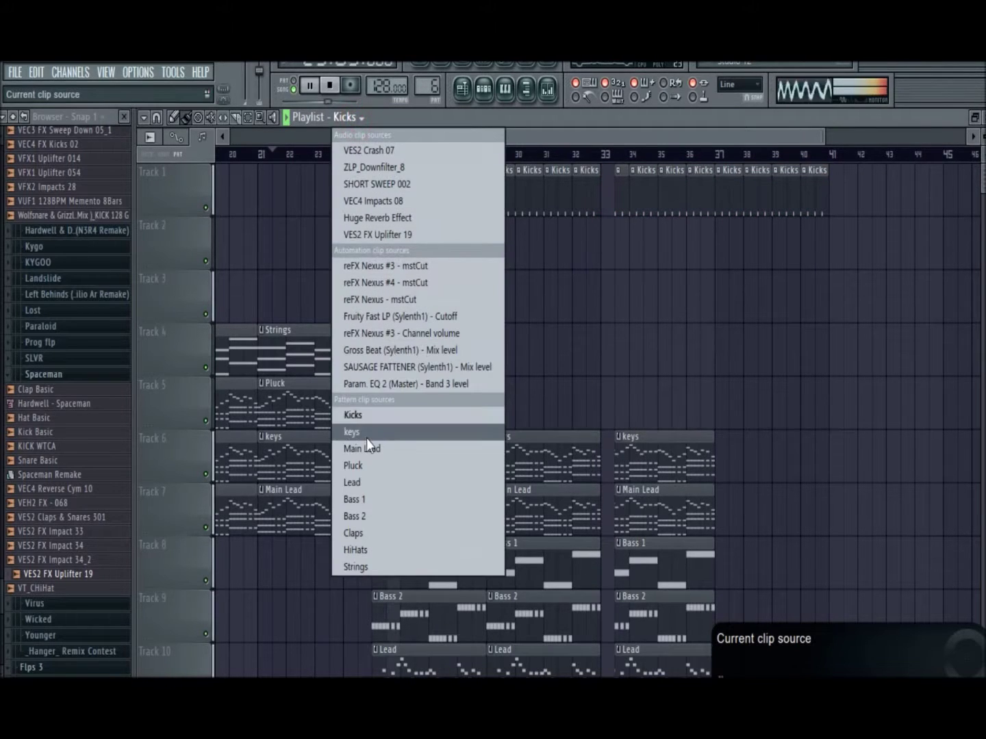
pyautogui.click(370, 534)
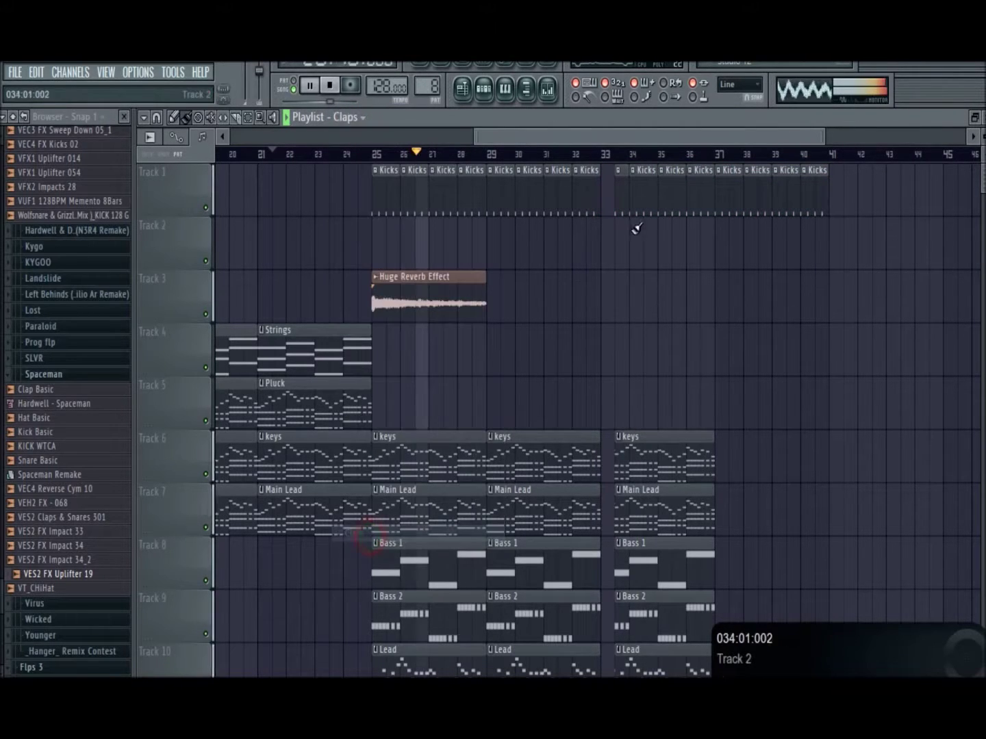
pyautogui.moveTo(620, 241)
pyautogui.mouseDown()
pyautogui.moveTo(673, 250)
pyautogui.moveTo(625, 269)
pyautogui.moveTo(818, 259)
pyautogui.mouseUp()
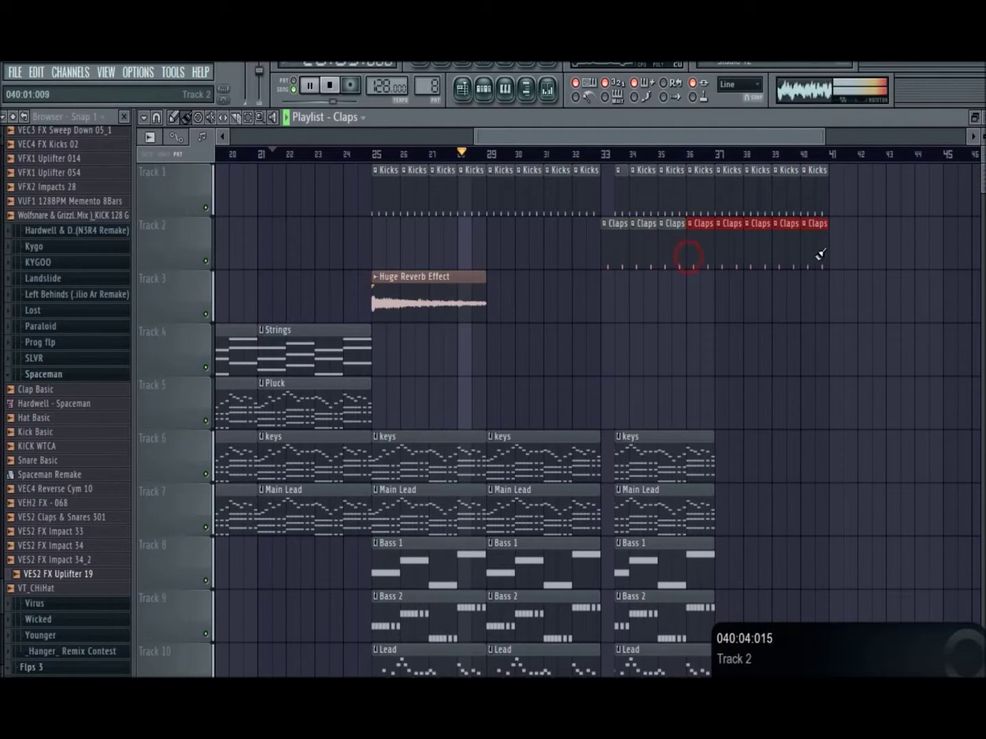
pyautogui.rightClick(605, 259)
# Step: Paint HiHats pattern clips on Track 3 from bar 33 up to bar 41, trimming the first clip's start to 033:09
pyautogui.click(345, 118)
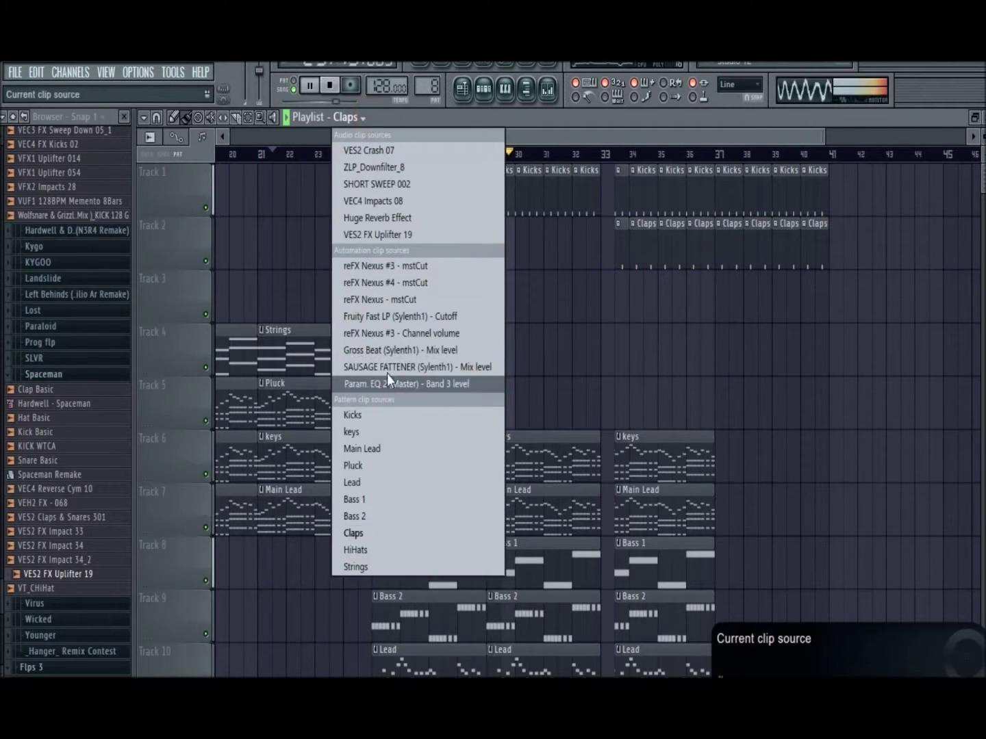
pyautogui.click(384, 550)
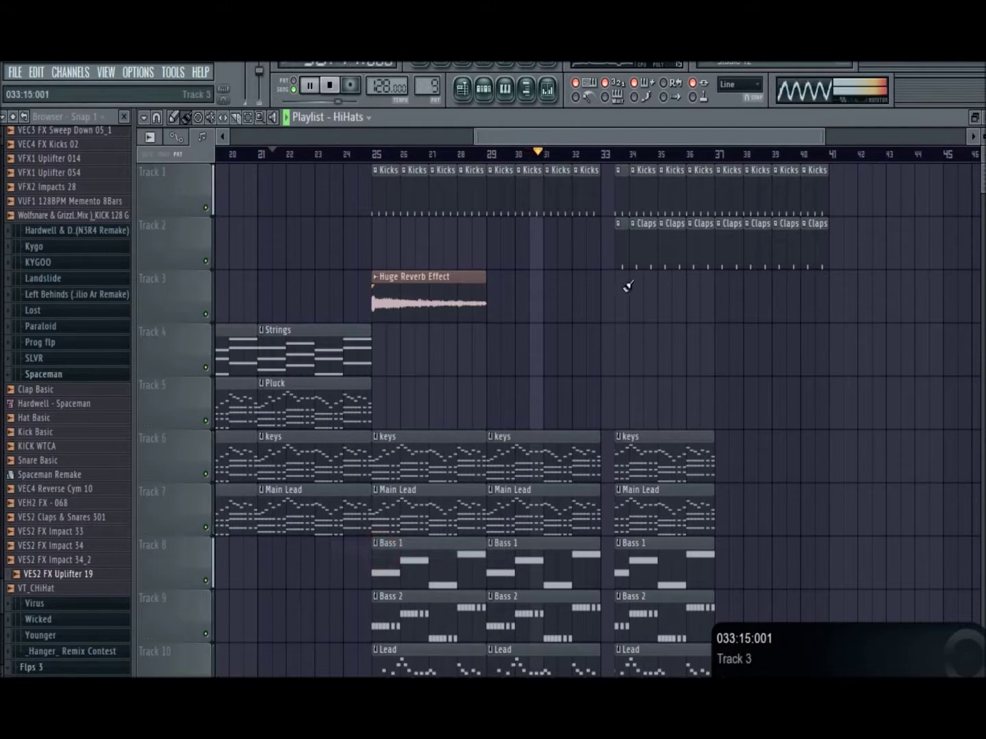
pyautogui.moveTo(611, 290)
pyautogui.mouseDown()
pyautogui.moveTo(750, 275)
pyautogui.moveTo(713, 329)
pyautogui.mouseUp()
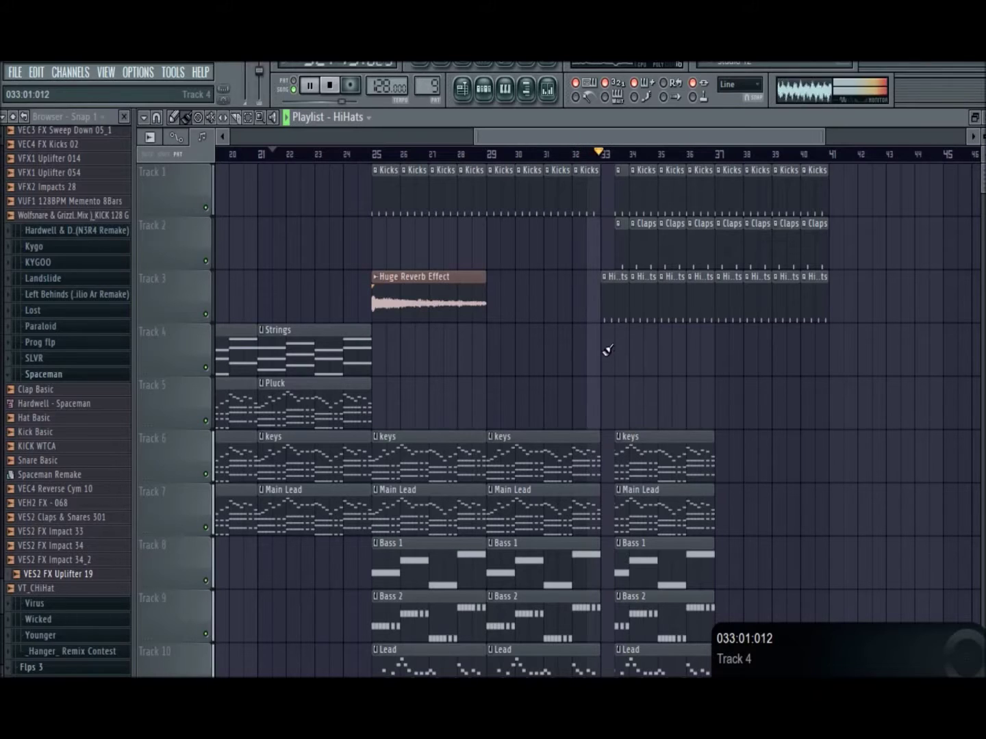
pyautogui.rightClick(600, 313)
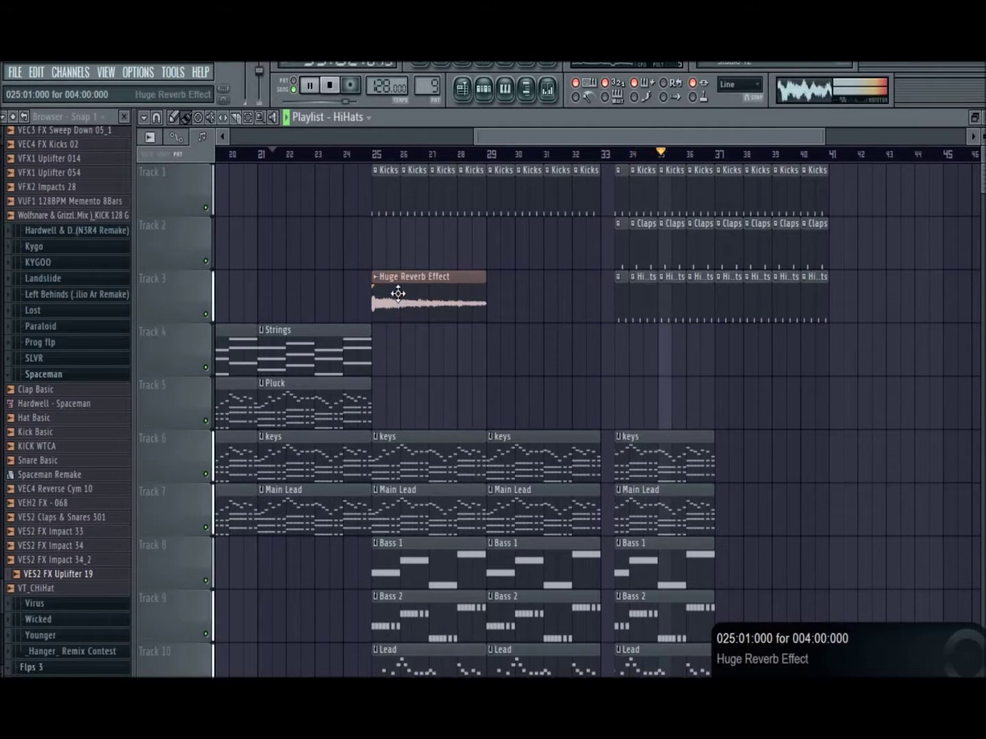
# Step: Copy the Huge Reverb Effect clip to Track 4 and the ZLP_Downfilter_8 and VES2 Crash 07 clips along their own tracks, each starting at 033:09
pyautogui.moveTo(398, 293); pyautogui.dragTo(638, 360)
pyautogui.press('space')
pyautogui.press('space')
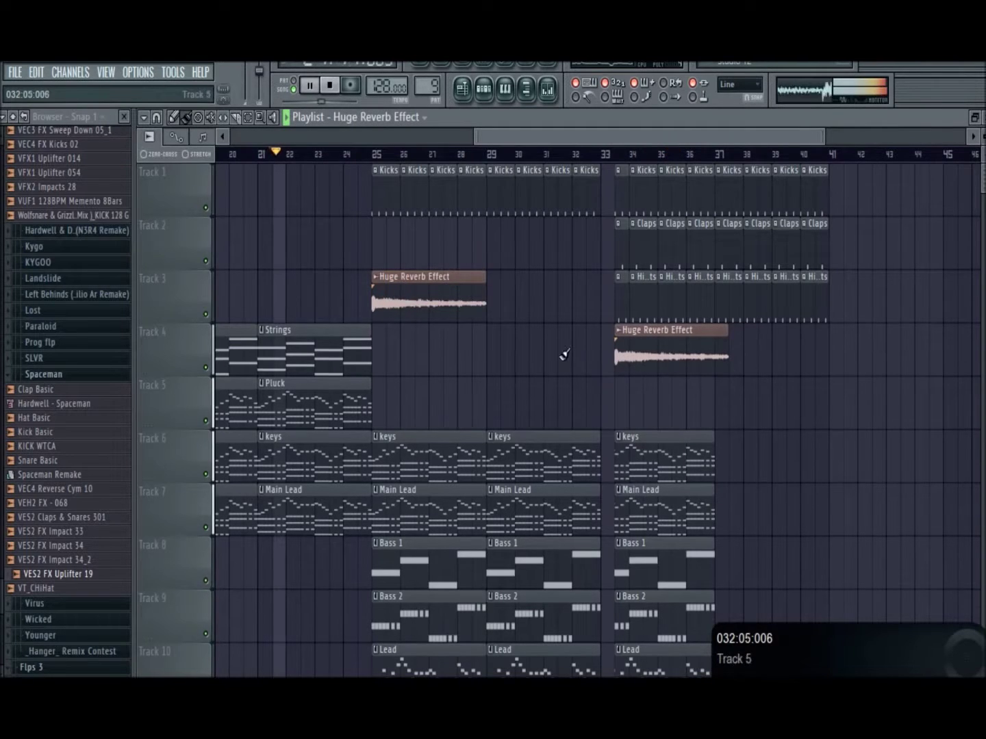
pyautogui.scroll(-5, 557, 354)
pyautogui.scroll(-4, 558, 353)
pyautogui.moveTo(440, 305); pyautogui.dragTo(679, 306)
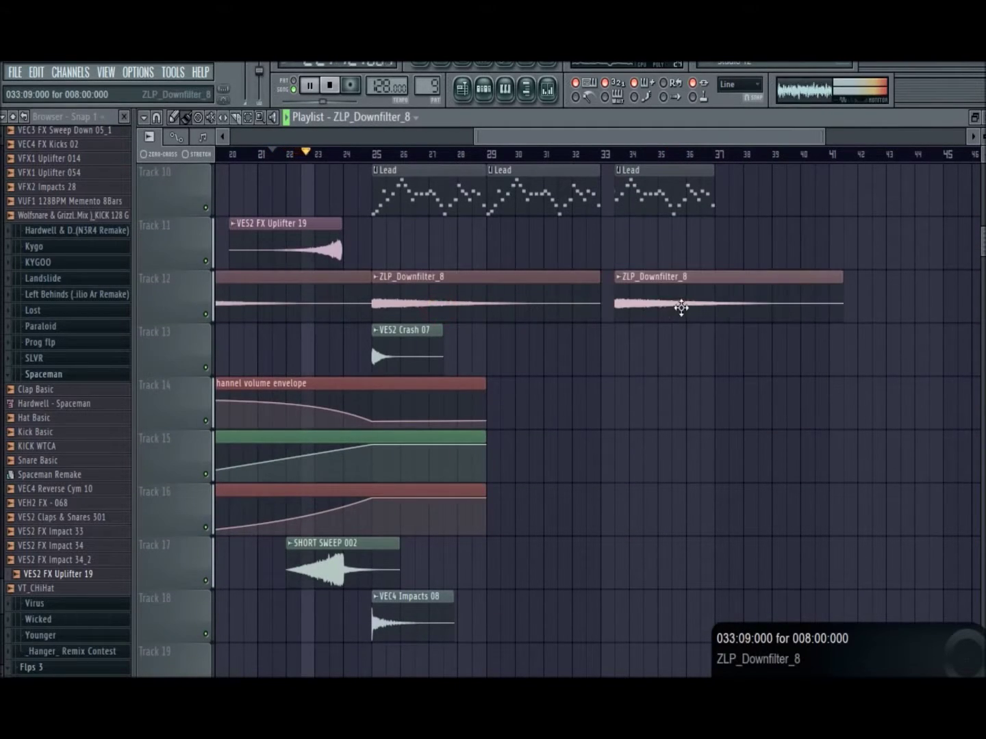
pyautogui.moveTo(412, 344); pyautogui.dragTo(652, 342)
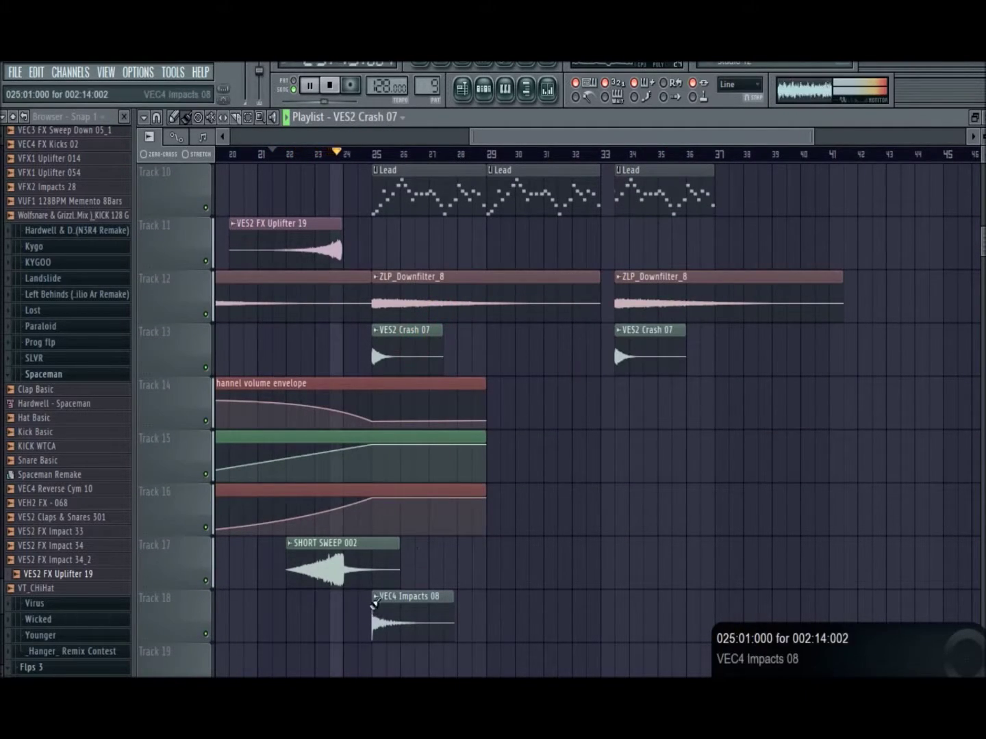
# Step: Copy the SHORT SWEEP 002 clip on Track 17 to bar 31 and check its channel settings
pyautogui.moveTo(343, 545); pyautogui.dragTo(600, 532)
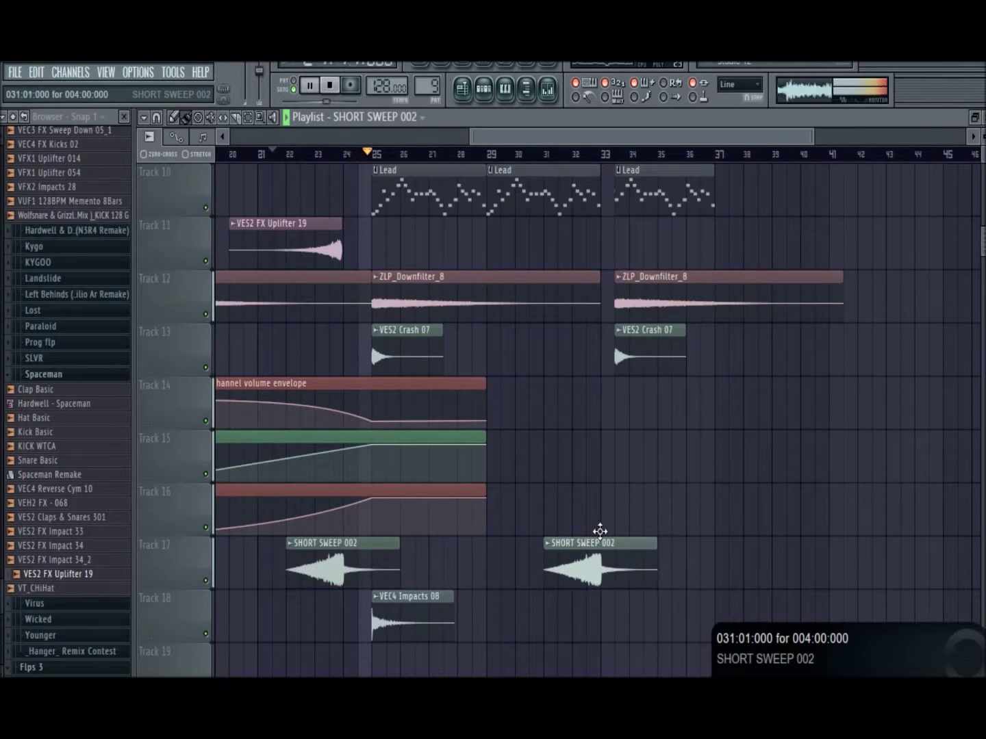
pyautogui.doubleClick(588, 562)
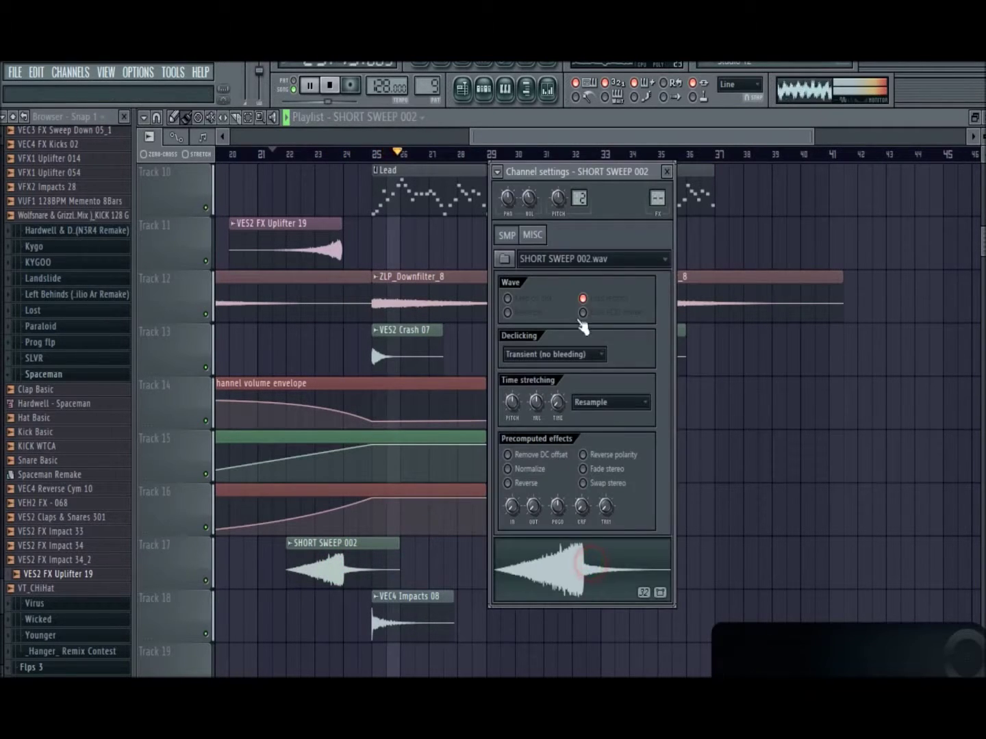
pyautogui.click(753, 464)
pyautogui.scroll(5, 718, 486)
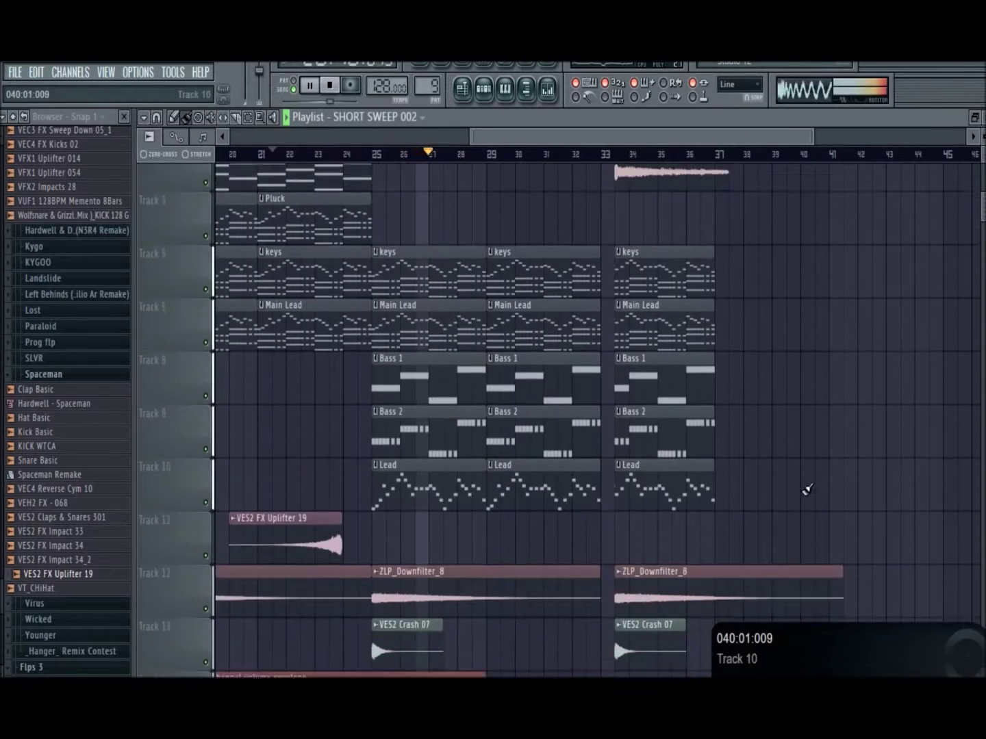
pyautogui.scroll(-4, 809, 490)
pyautogui.scroll(3, 805, 308)
pyautogui.scroll(3, 561, 513)
pyautogui.scroll(-4, 497, 530)
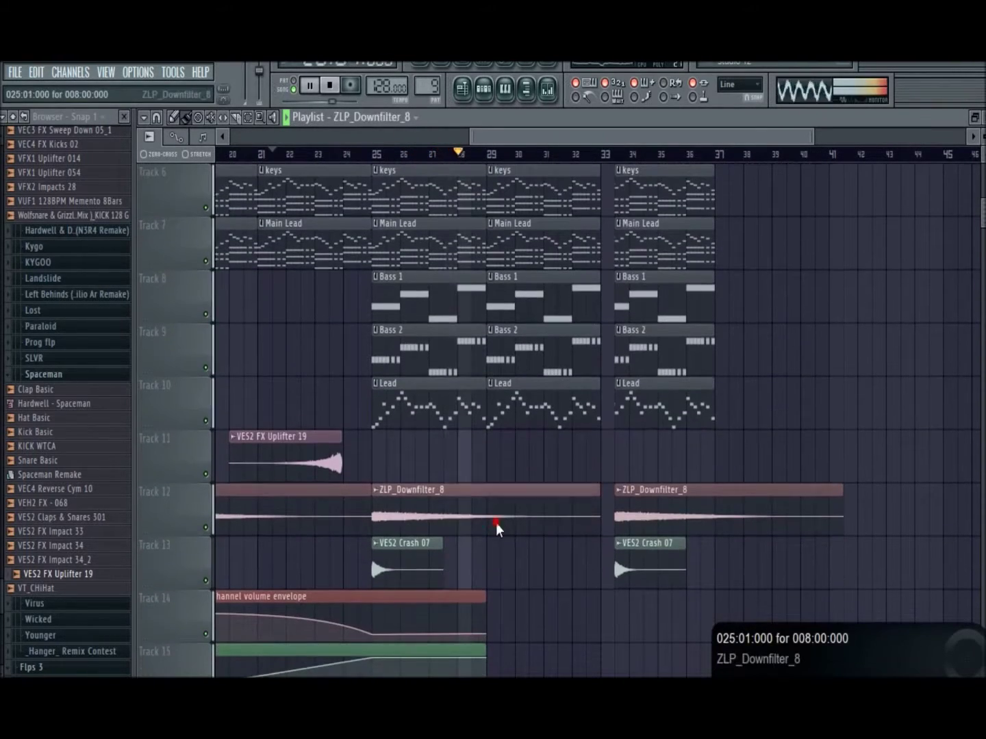
pyautogui.doubleClick(498, 529)
pyautogui.click(822, 282)
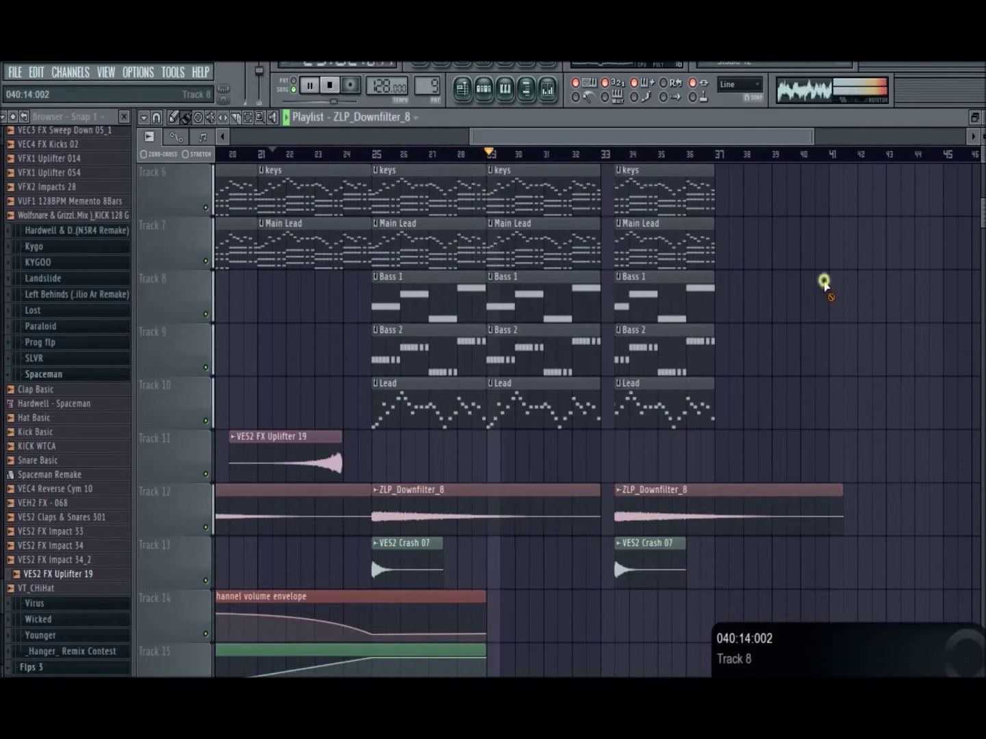
pyautogui.scroll(5, 842, 301)
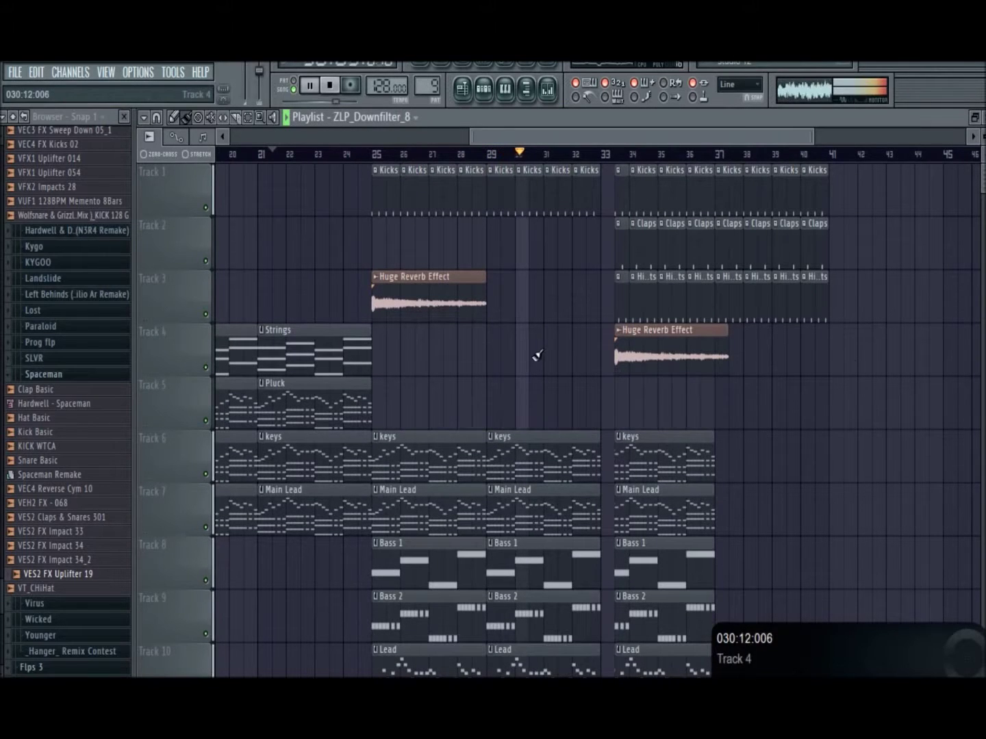
# Step: Show the unsorted channels, select the Lead pattern and stop the song playback
pyautogui.click(484, 90)
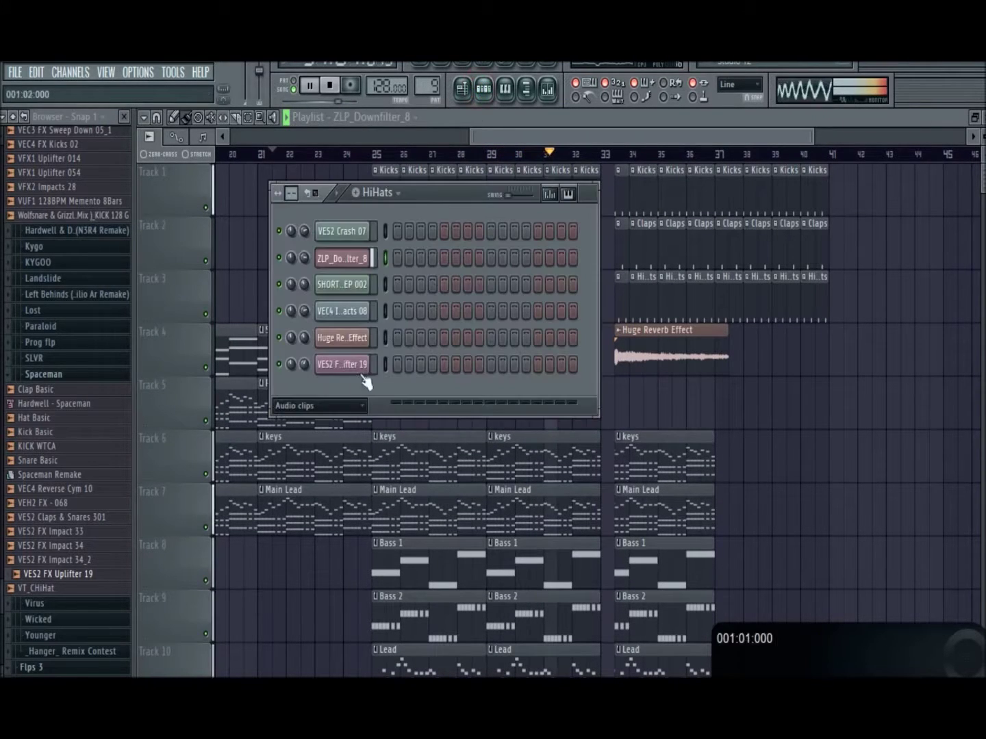
pyautogui.click(342, 410)
pyautogui.click(321, 478)
pyautogui.click(378, 193)
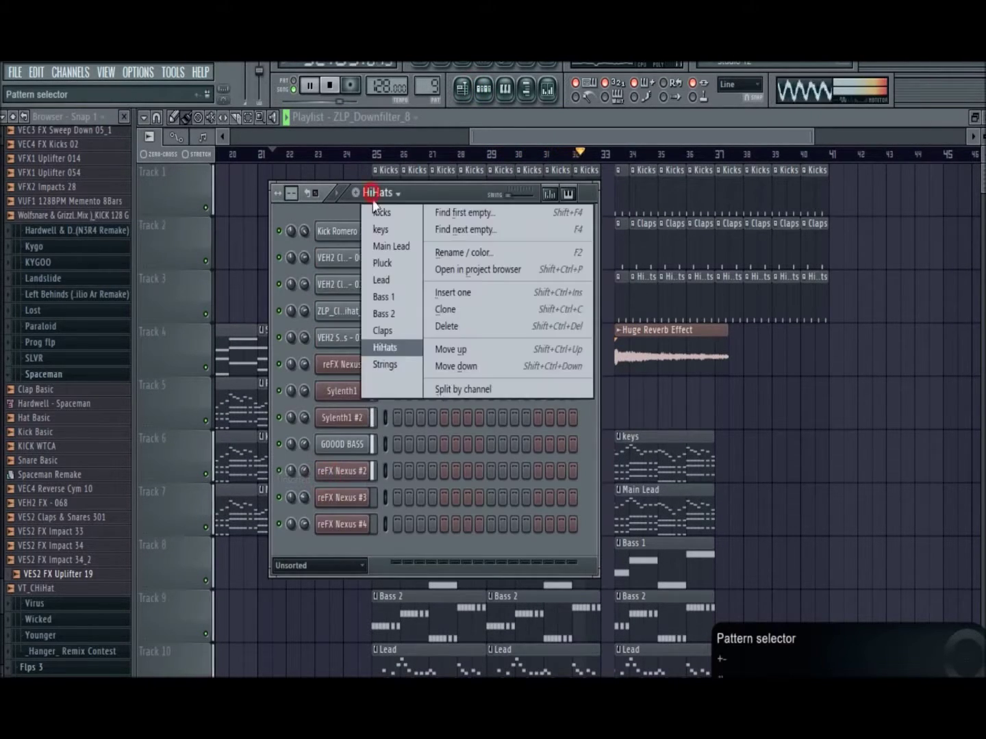
pyautogui.click(390, 280)
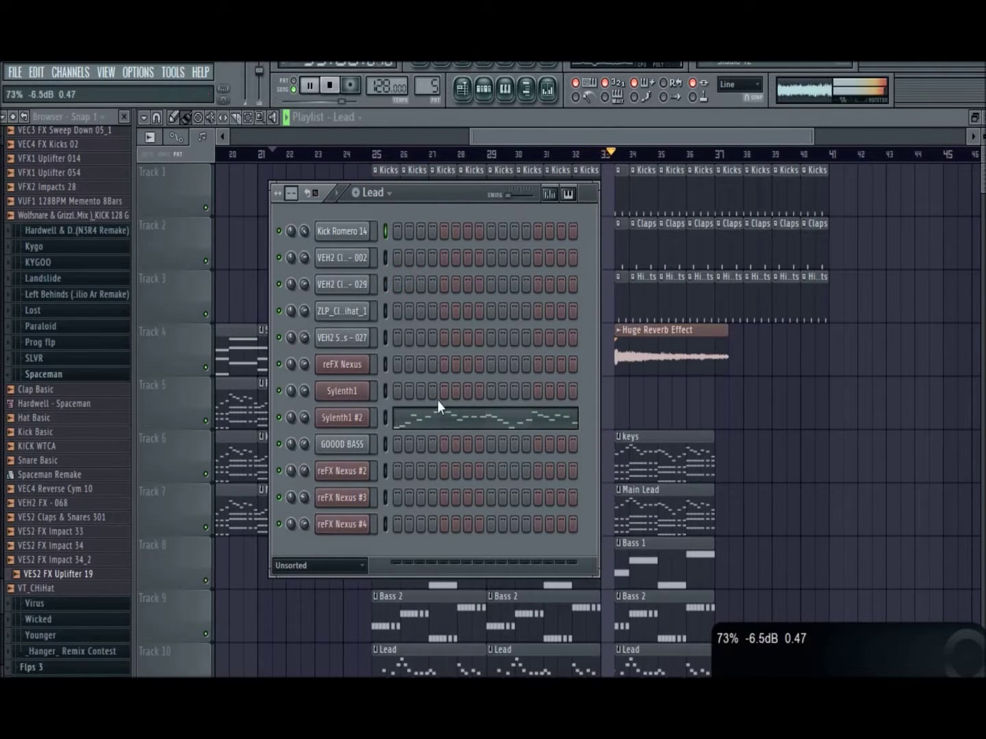
pyautogui.press('F6')
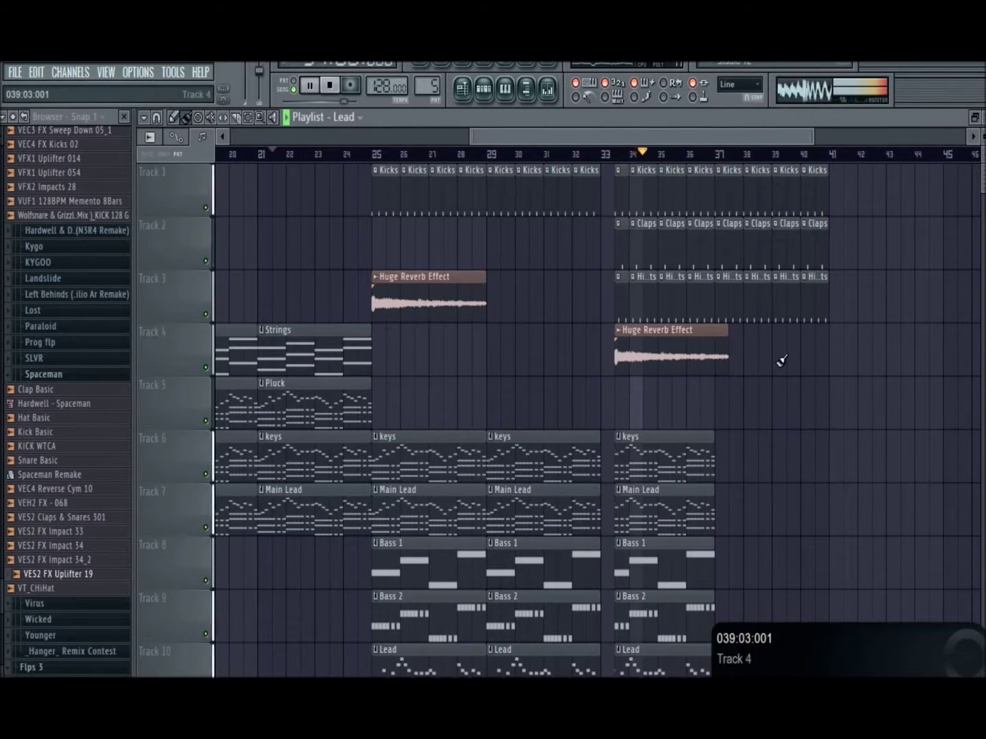
pyautogui.press('space')
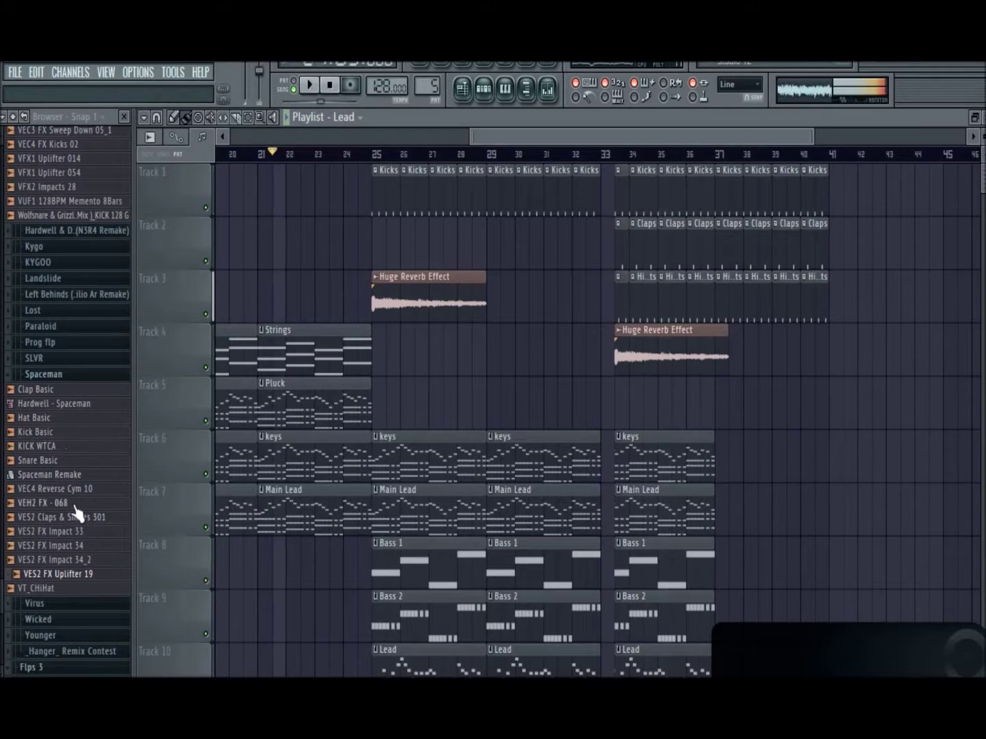
# Step: Preview the VES2 Claps & Snares 301 sample from the Spaceman folder and select the VEH2 Snares - 027 channel
pyautogui.click(71, 504)
pyautogui.click(62, 514)
pyautogui.click(55, 375)
pyautogui.scroll(1, 40, 466)
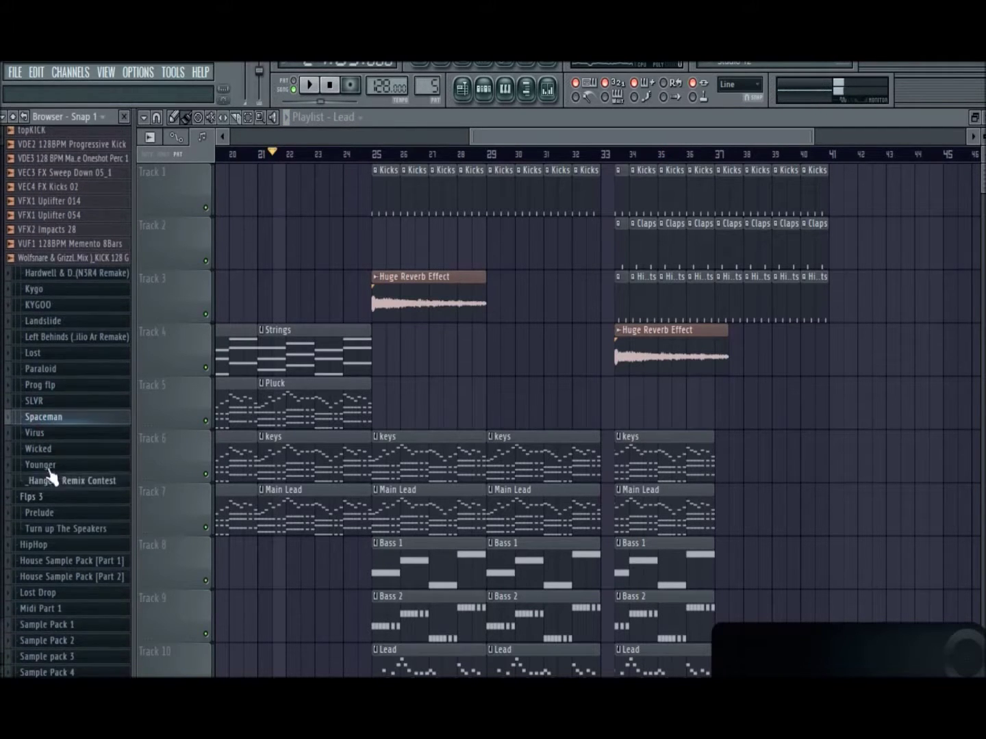
pyautogui.click(47, 419)
pyautogui.click(72, 560)
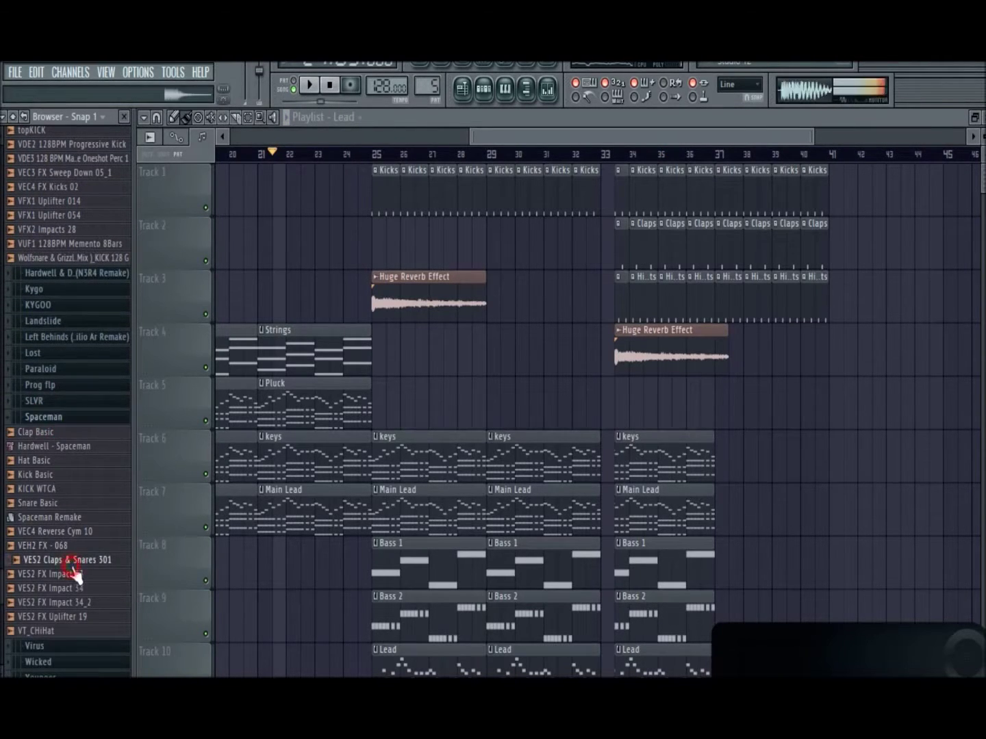
pyautogui.click(482, 96)
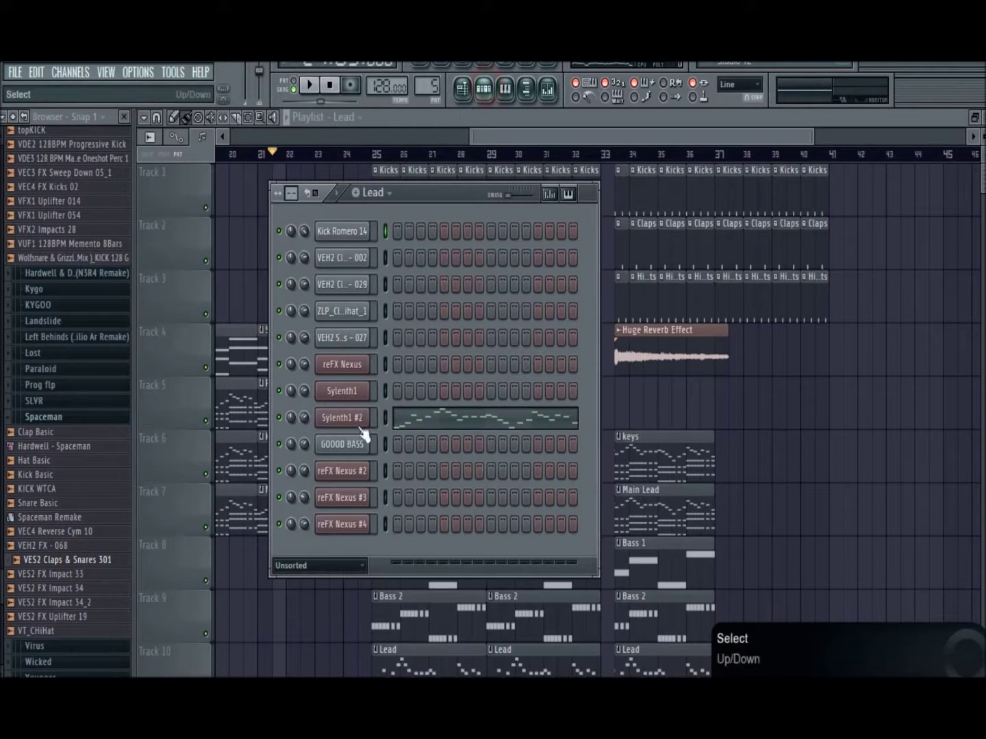
pyautogui.click(385, 340)
pyautogui.moveTo(79, 551); pyautogui.dragTo(336, 353)
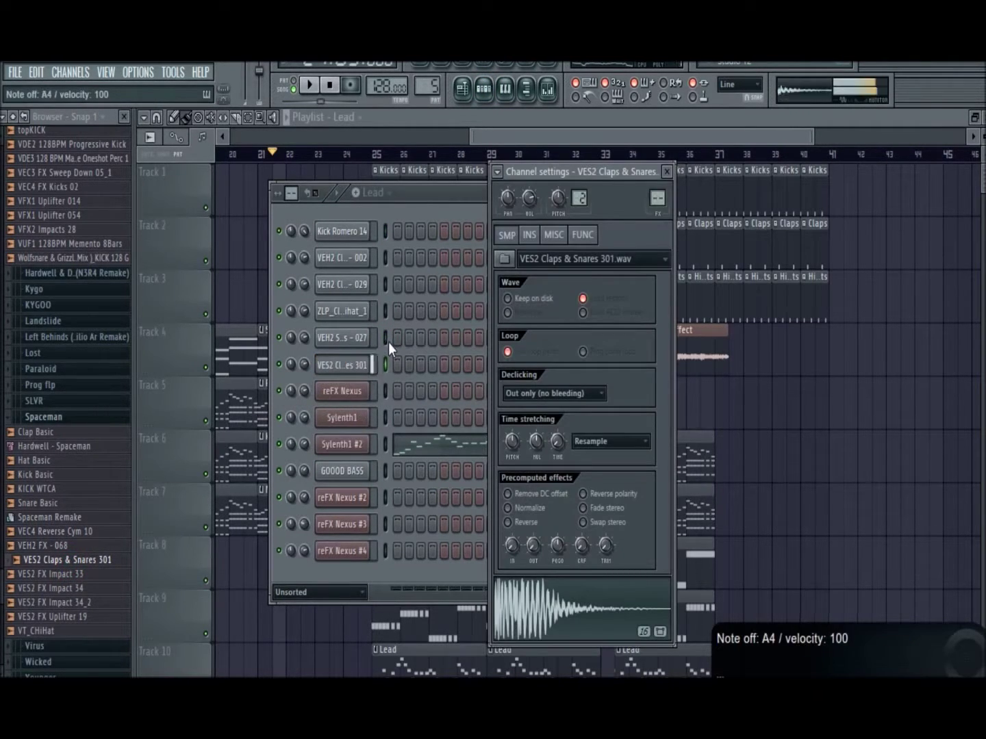
pyautogui.click(387, 341)
pyautogui.rightClick(367, 371)
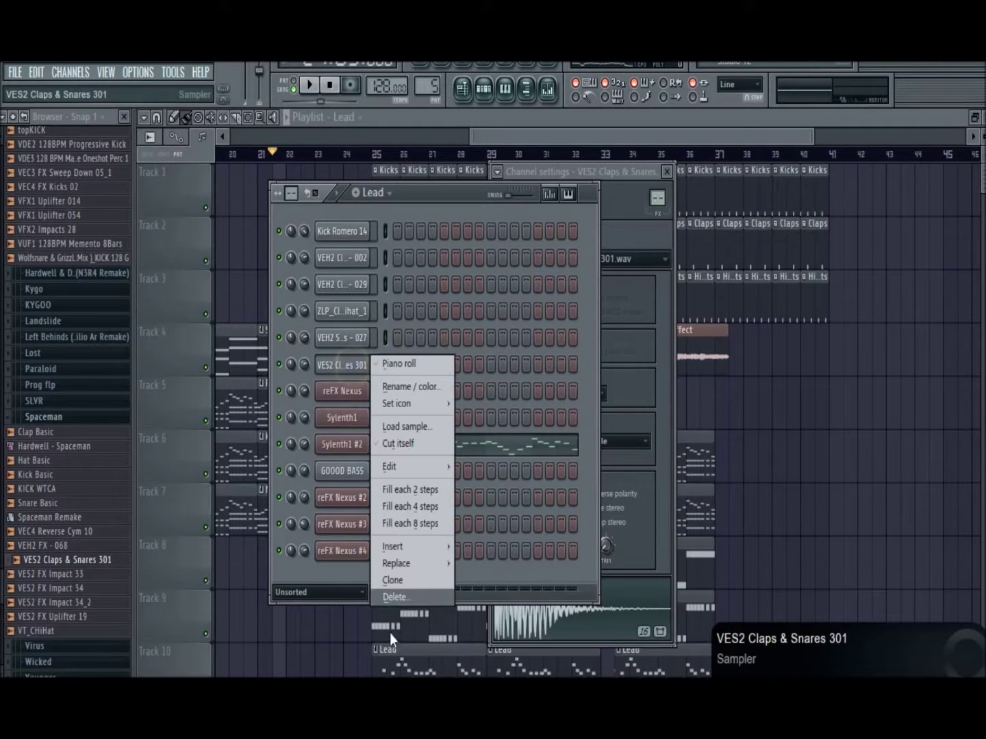
pyautogui.click(397, 595)
pyautogui.click(568, 412)
# Step: Clone the VEH2 Snares - 027 channel and load the VES2 Claps & Snares 301 sample into the clone
pyautogui.rightClick(353, 340)
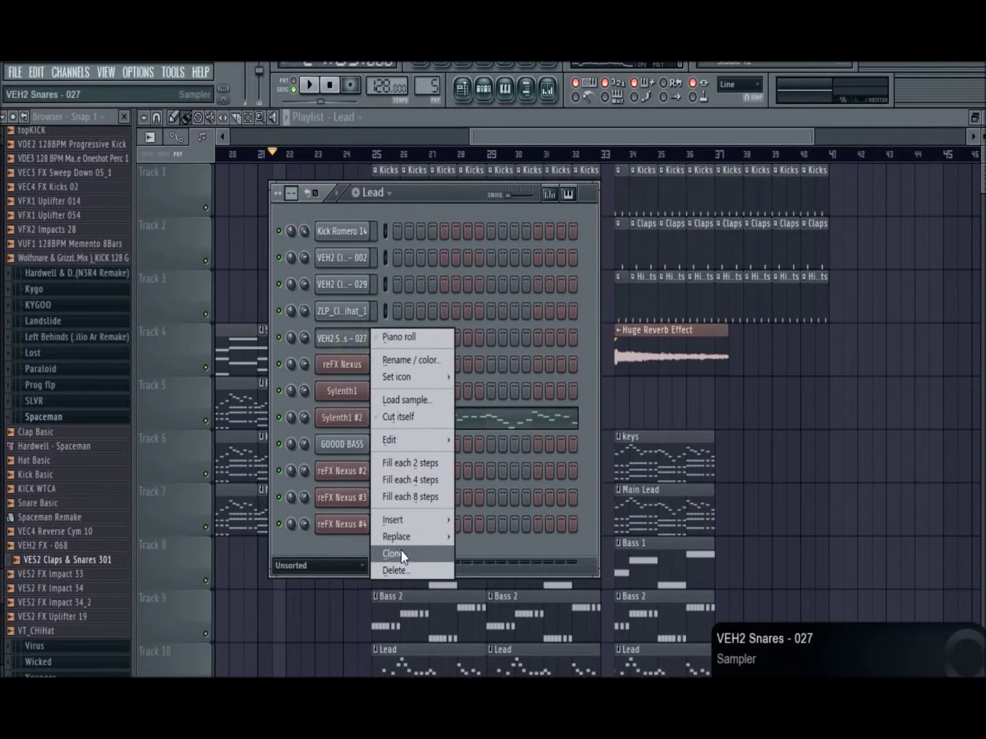
pyautogui.click(401, 553)
pyautogui.moveTo(86, 553)
pyautogui.mouseDown()
pyautogui.moveTo(321, 343)
pyautogui.moveTo(342, 366)
pyautogui.mouseUp()
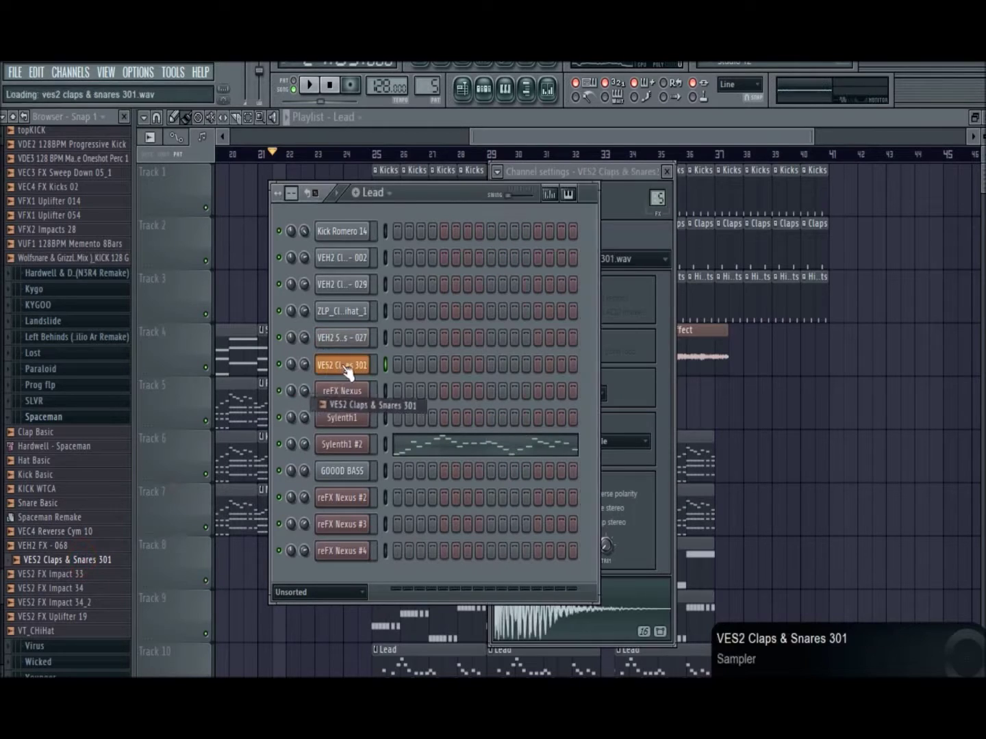
pyautogui.click(385, 338)
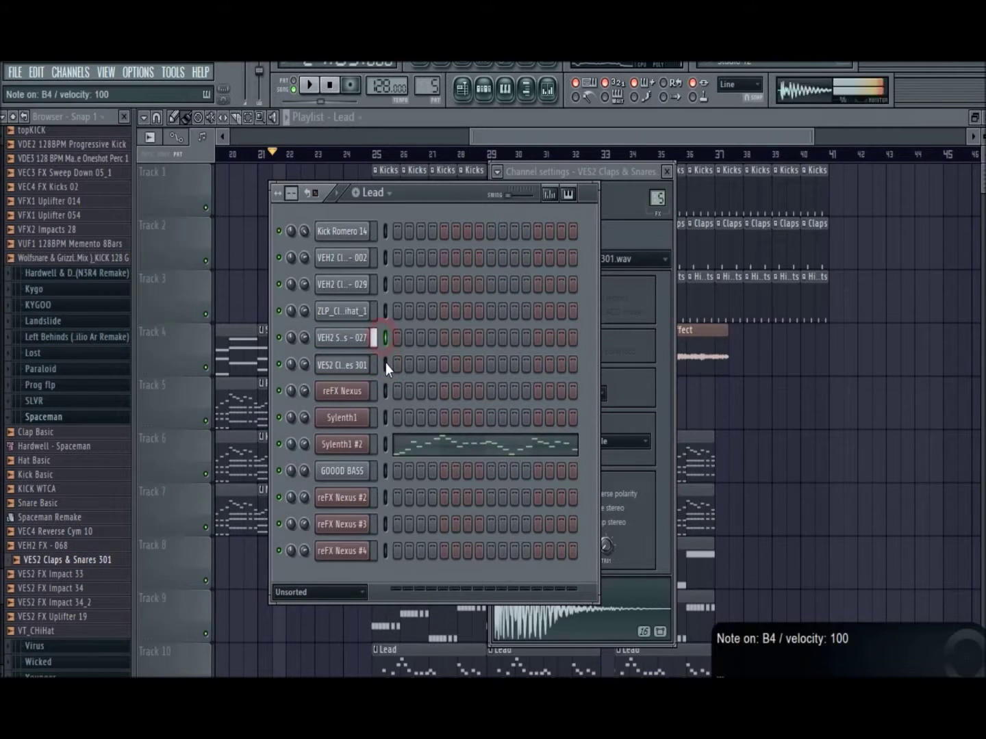
# Step: Try filling every 4 steps on the VEH2 Snares - 027 channel, and create a new pattern named Fillin
pyautogui.rightClick(356, 338)
pyautogui.click(407, 479)
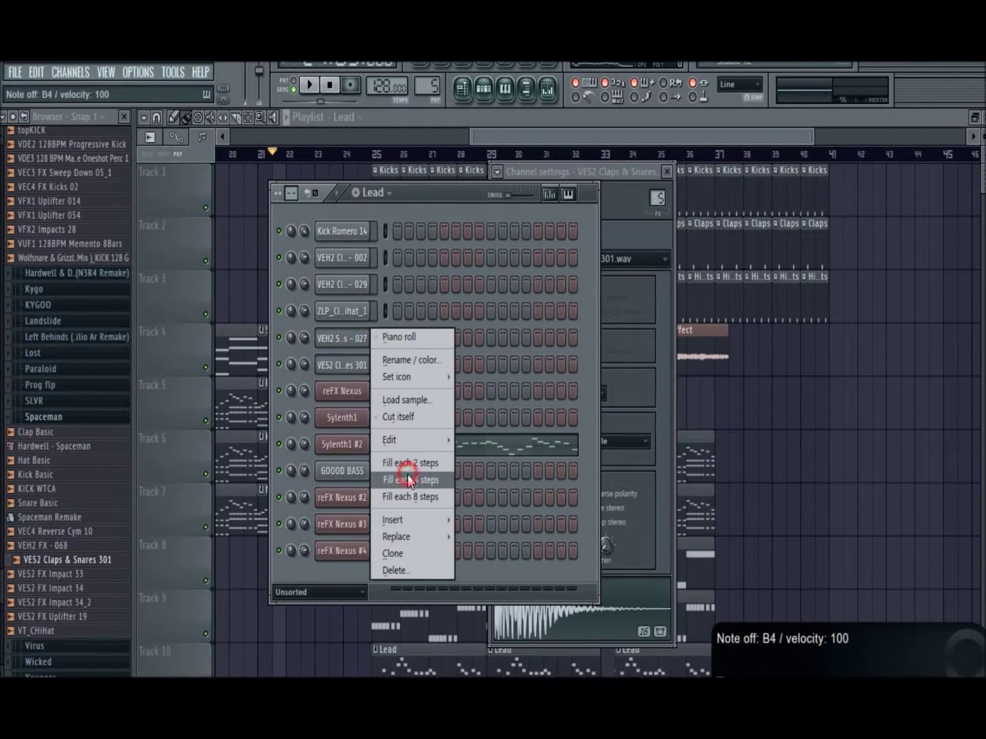
pyautogui.click(355, 193)
pyautogui.write('Fil')
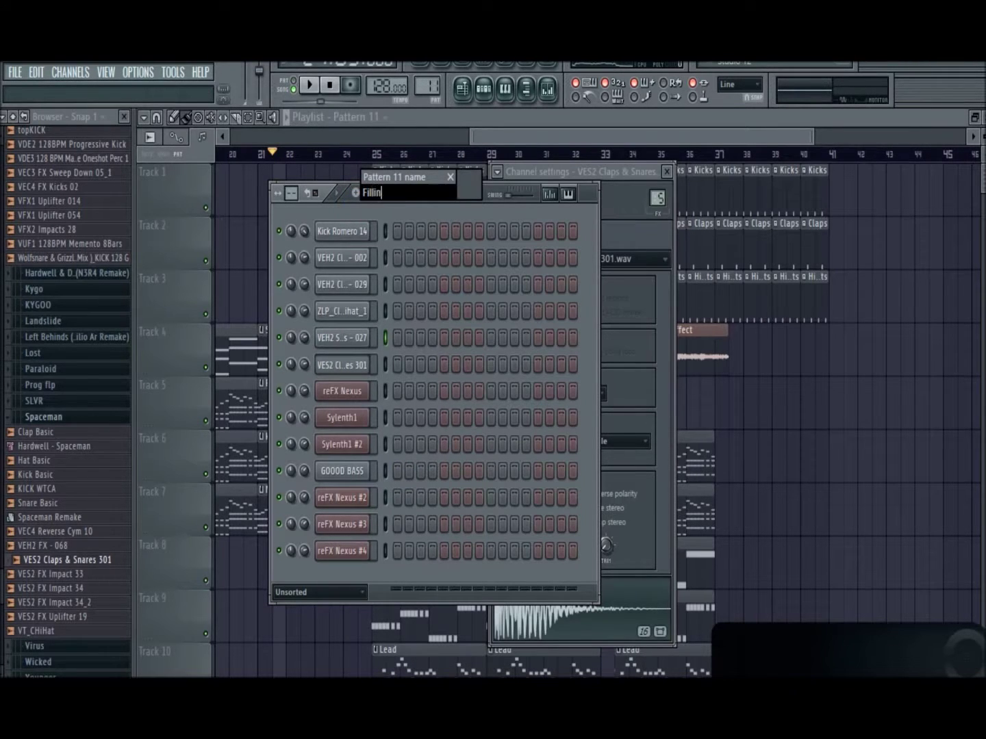
pyautogui.write('lin')
pyautogui.press('Return')
# Step: Program VEH2 Snares - 027 on steps 1 and 5 and VES2 Claps & Snares 301 on steps 3 and 7, and audition the pattern
pyautogui.click(398, 336)
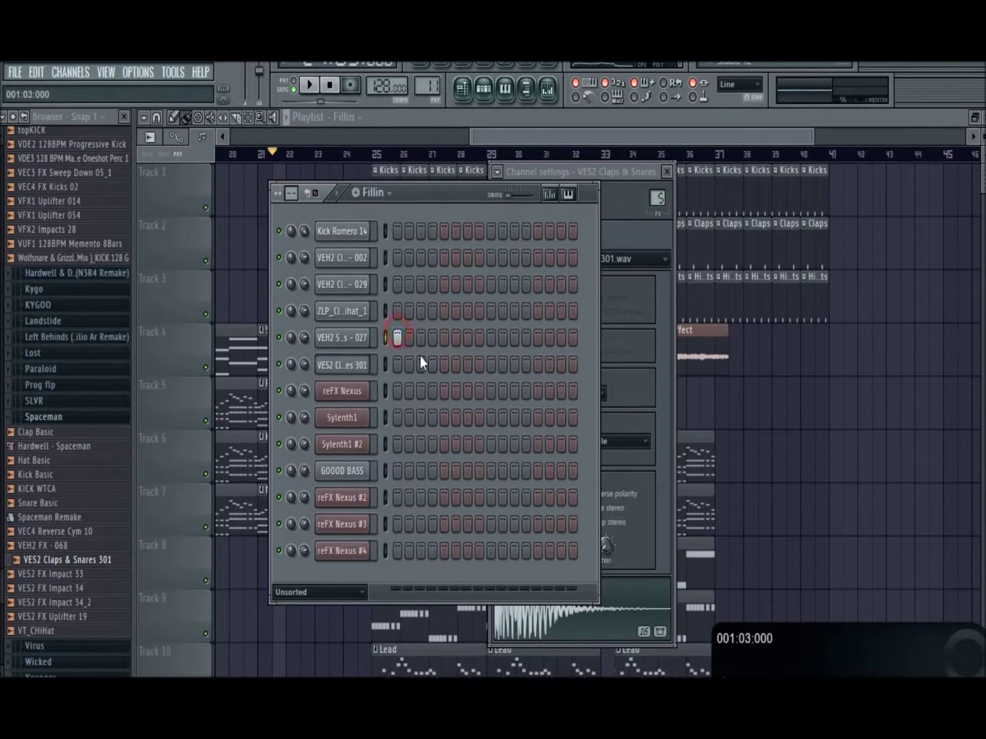
pyautogui.click(421, 364)
pyautogui.click(445, 337)
pyautogui.click(467, 364)
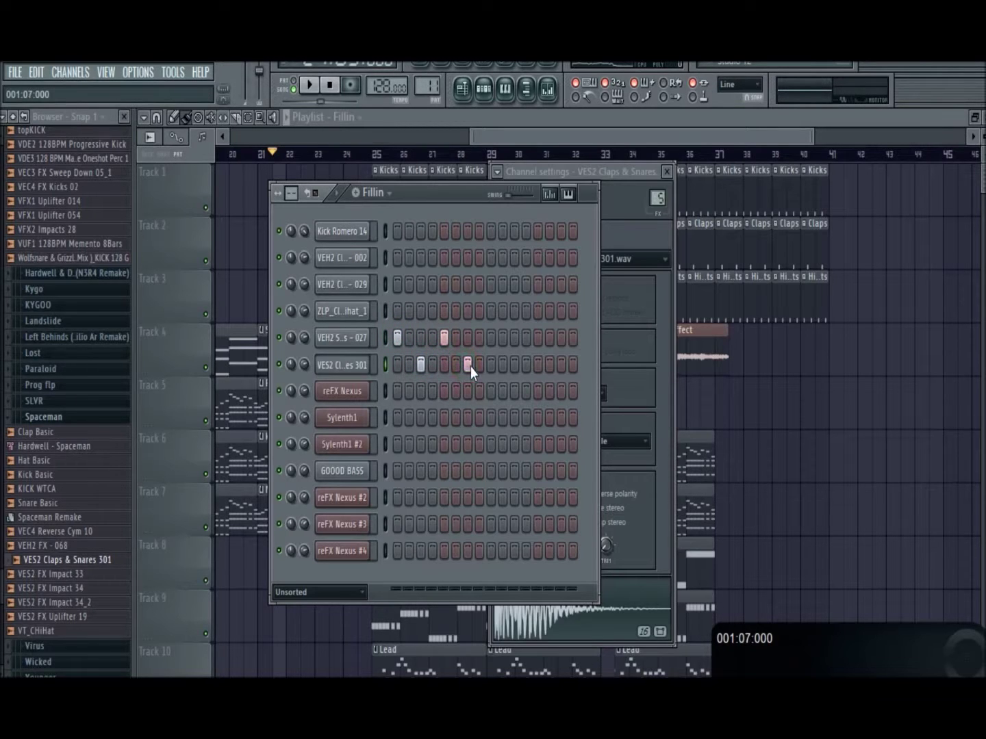
pyautogui.press('space')
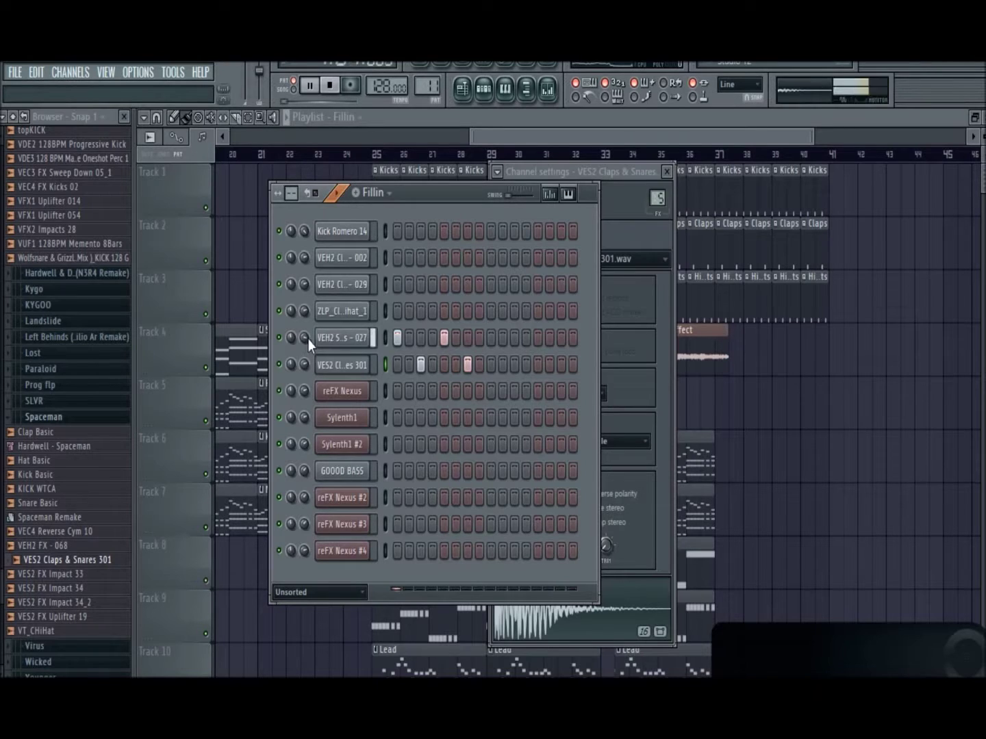
pyautogui.press('space')
# Step: Place a Fillin pattern clip at bar 33 on Track 5 and play the transition from bar 32
pyautogui.click(796, 403)
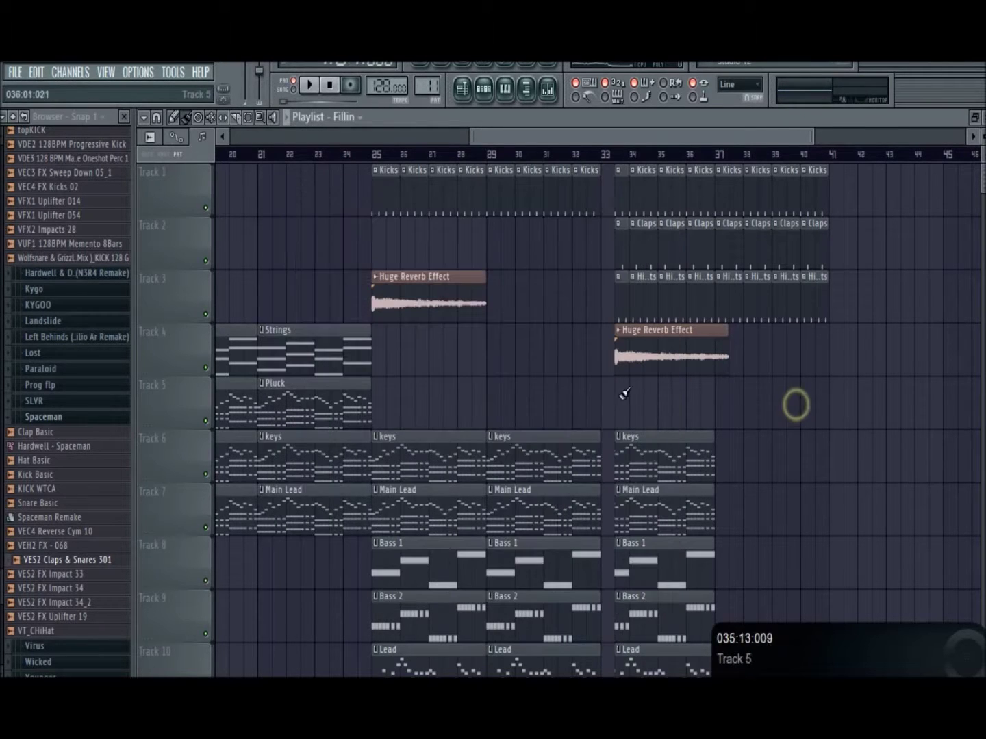
pyautogui.keyDown('ctrl'); pyautogui.click(567, 385); pyautogui.keyUp('ctrl')
pyautogui.press('space')
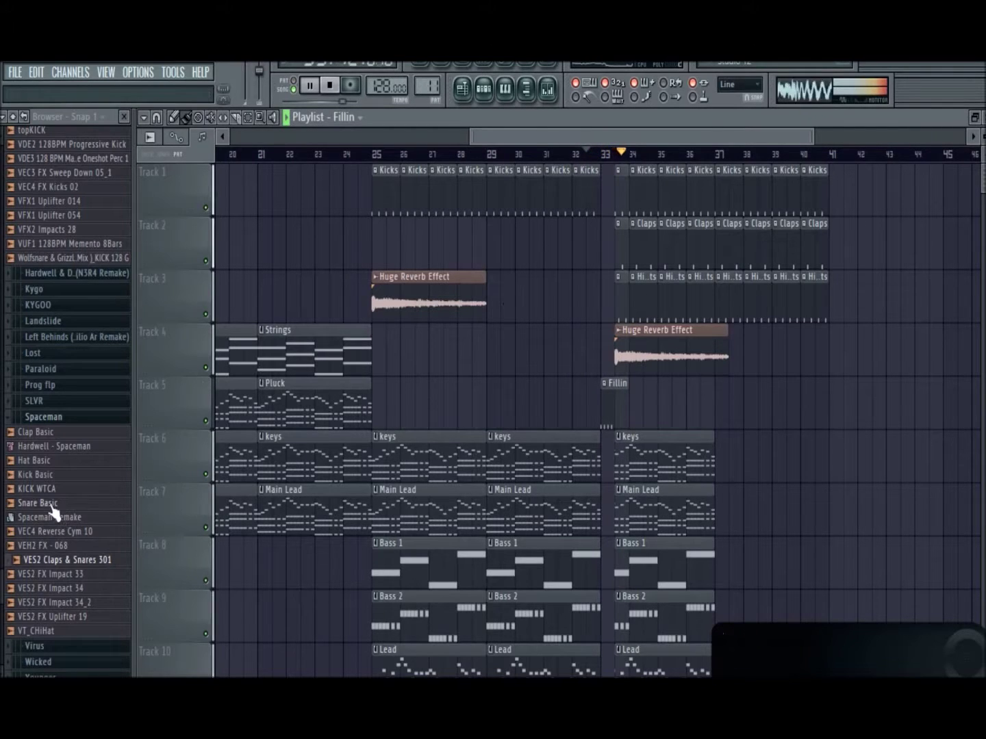
pyautogui.press('space')
# Step: Browse the sample library for another transition sound, previewing VT_CHiHat and the samples in the Burn folder under Flps 2
pyautogui.click(59, 631)
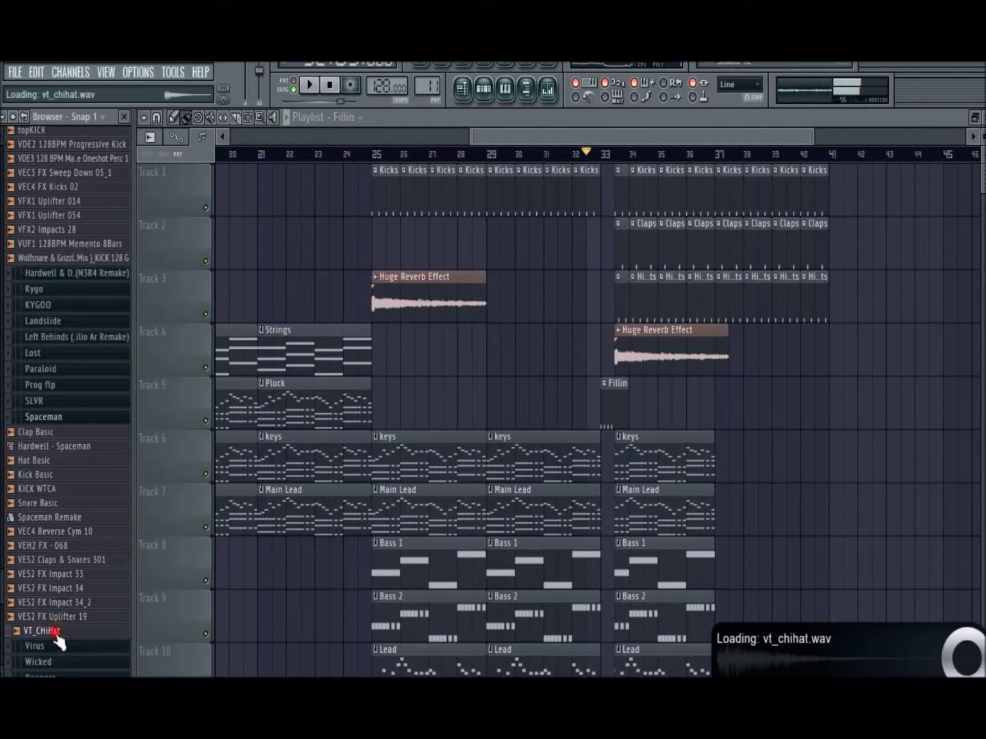
pyautogui.click(18, 120)
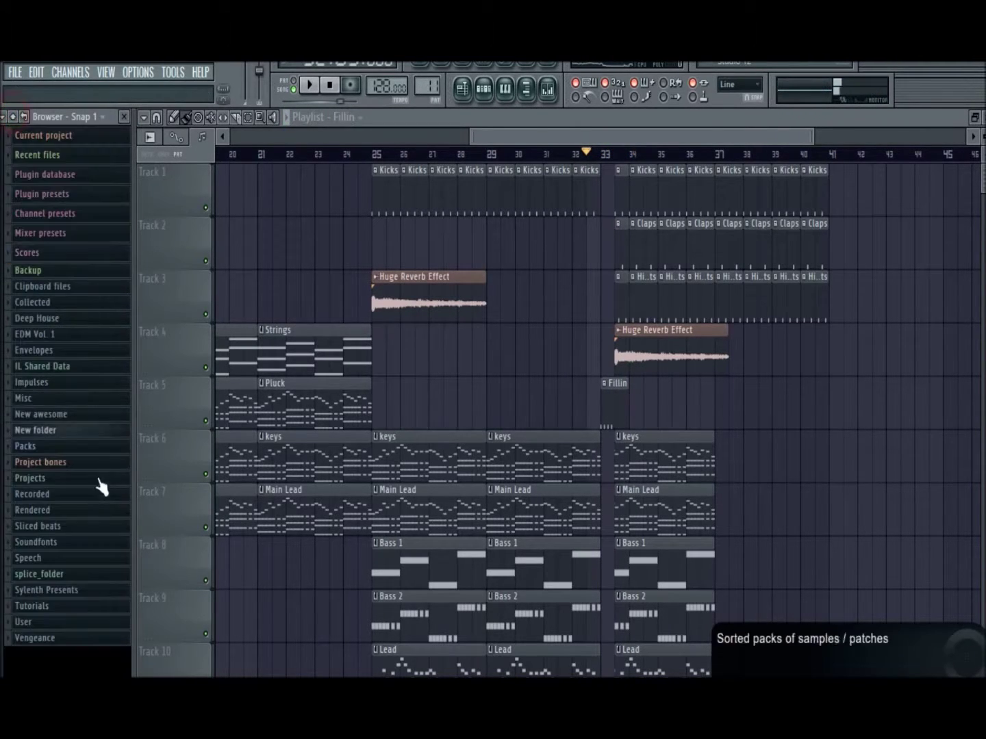
pyautogui.click(50, 623)
pyautogui.click(53, 470)
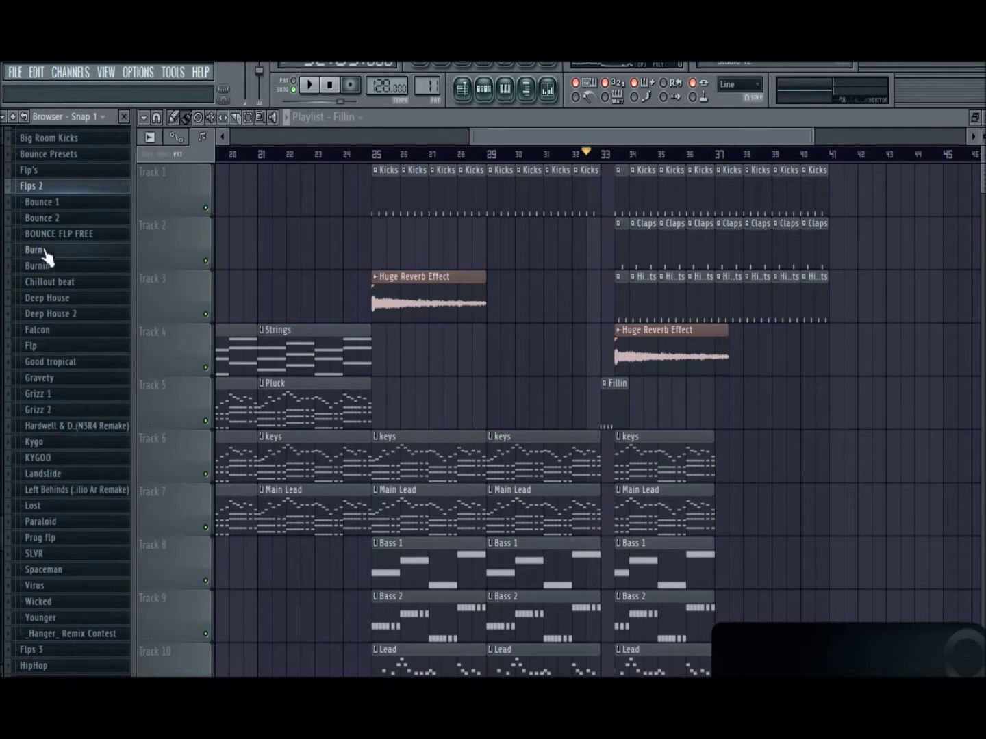
pyautogui.click(44, 251)
pyautogui.click(43, 285)
pyautogui.click(48, 409)
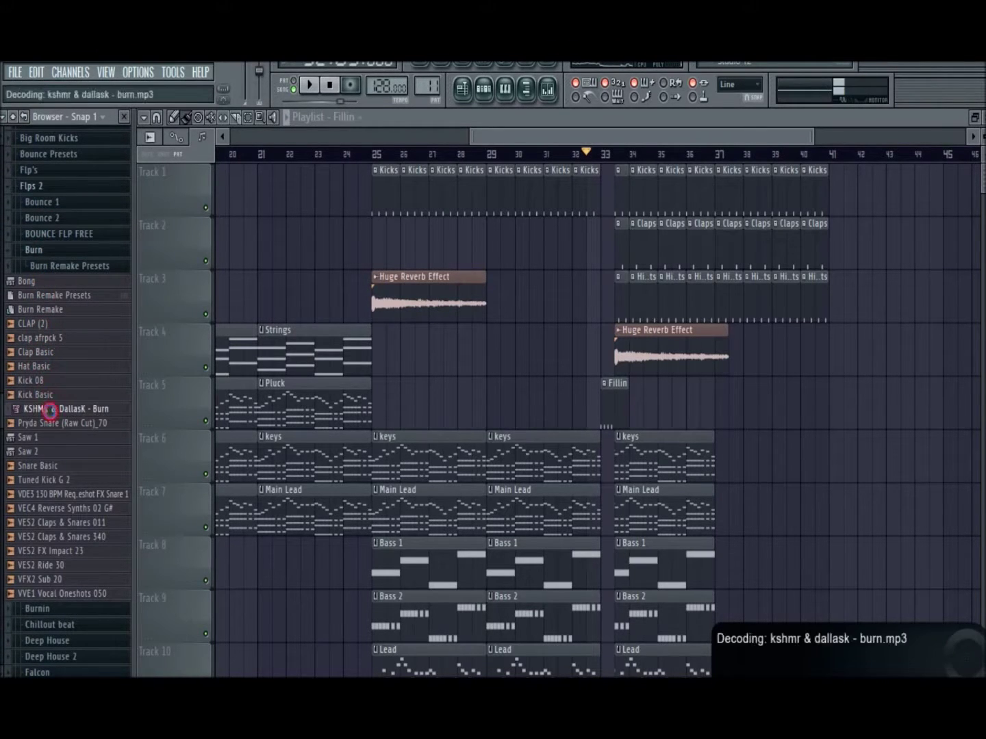
# Step: Add the Pryda Snare (Raw Cut)_70 sample to Track 4 at 033:05, directly before the Huge Reverb Effect clip
pyautogui.moveTo(61, 429); pyautogui.dragTo(560, 330)
pyautogui.press('space')
pyautogui.moveTo(794, 133); pyautogui.dragTo(632, 146)
pyautogui.press('space')
pyautogui.moveTo(419, 353); pyautogui.dragTo(706, 370)
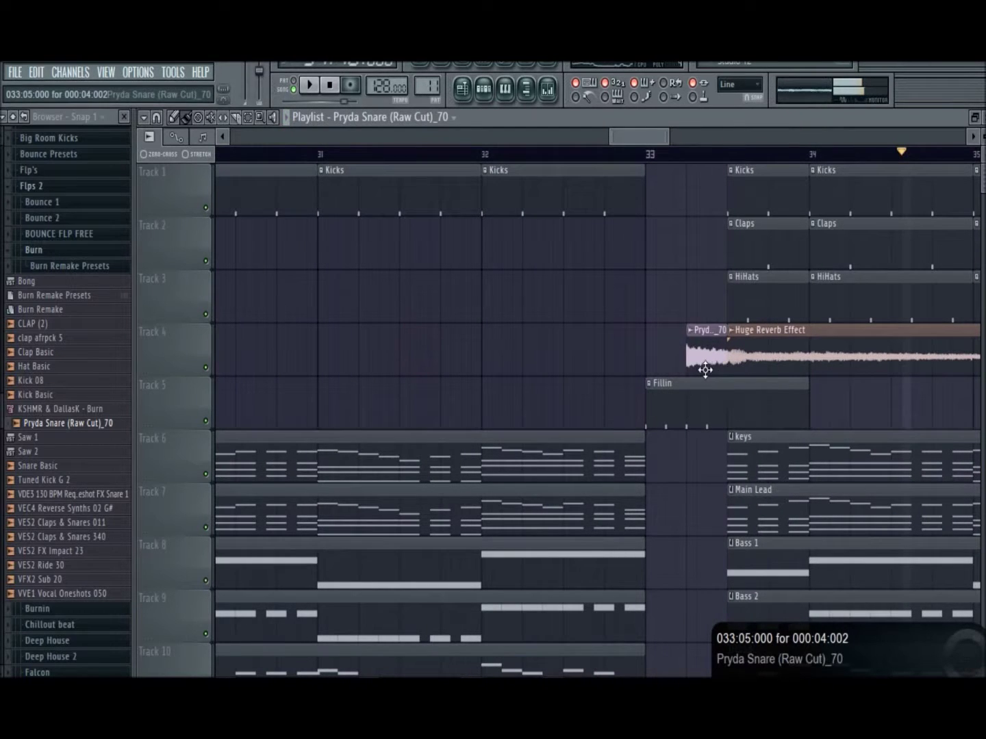
pyautogui.doubleClick(699, 349)
# Step: Play the transition from bar 32 and shorten the Fillin clip at bar 33 to four steps, ending where the Pryda snare starts
pyautogui.press('space')
pyautogui.moveTo(529, 199); pyautogui.dragTo(484, 149)
pyautogui.rightClick(702, 195)
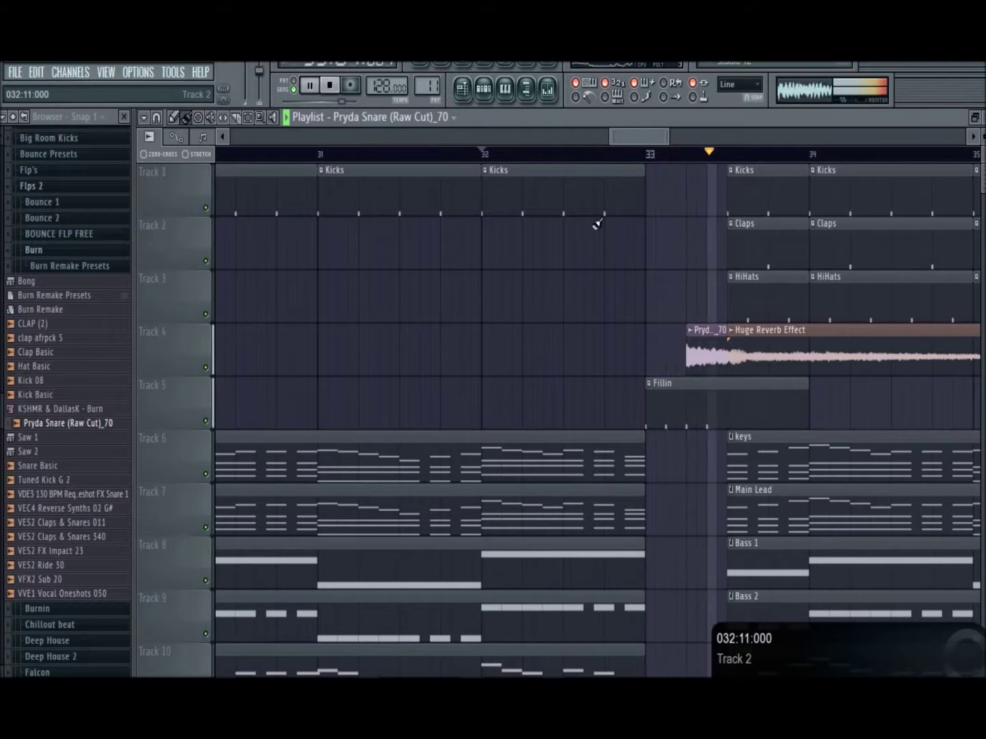
pyautogui.press('space')
pyautogui.moveTo(803, 397); pyautogui.dragTo(687, 391)
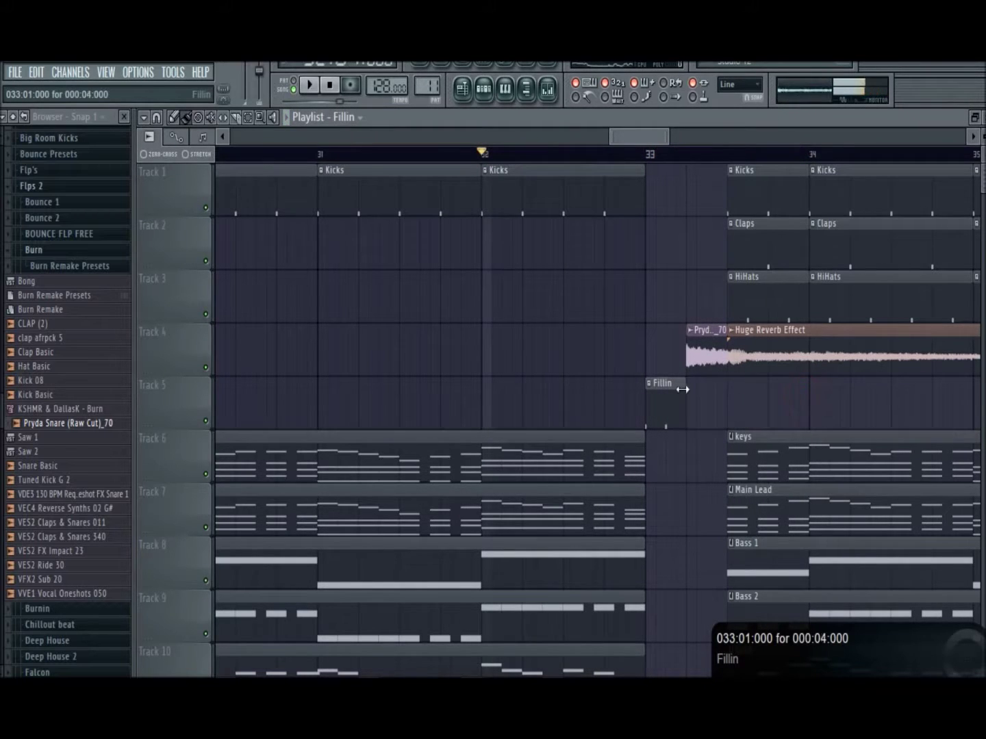
# Step: Play the shortened fill-in, solo Track 4 to hear the Pryda snare with the reverb effect, and bring all tracks back
pyautogui.press('space')
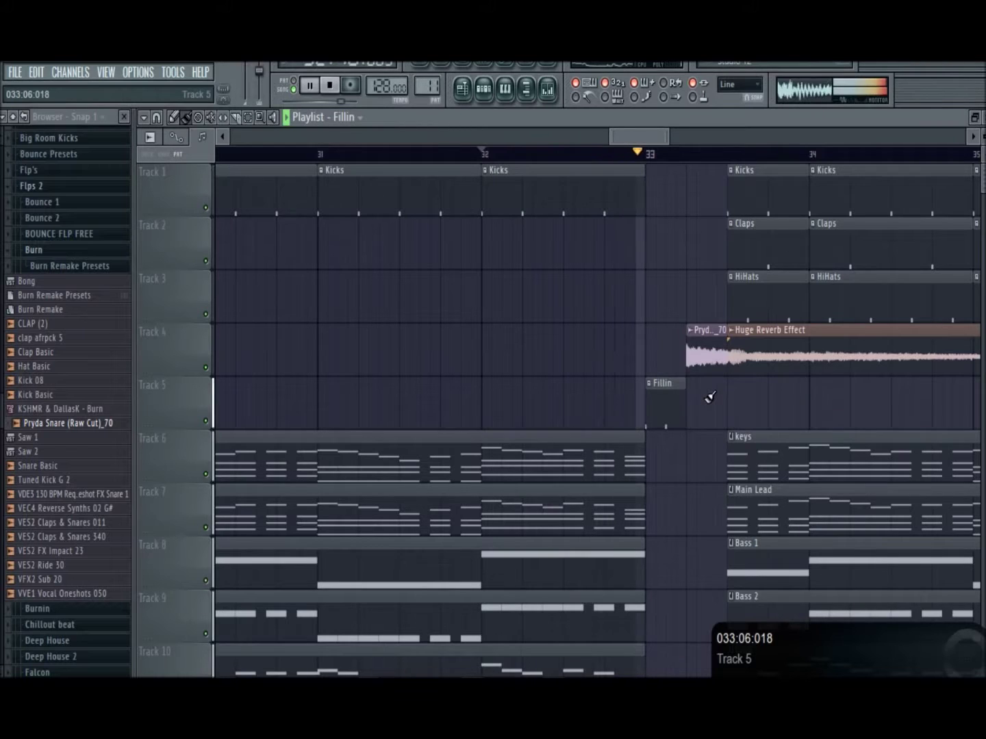
pyautogui.moveTo(668, 144); pyautogui.dragTo(820, 141)
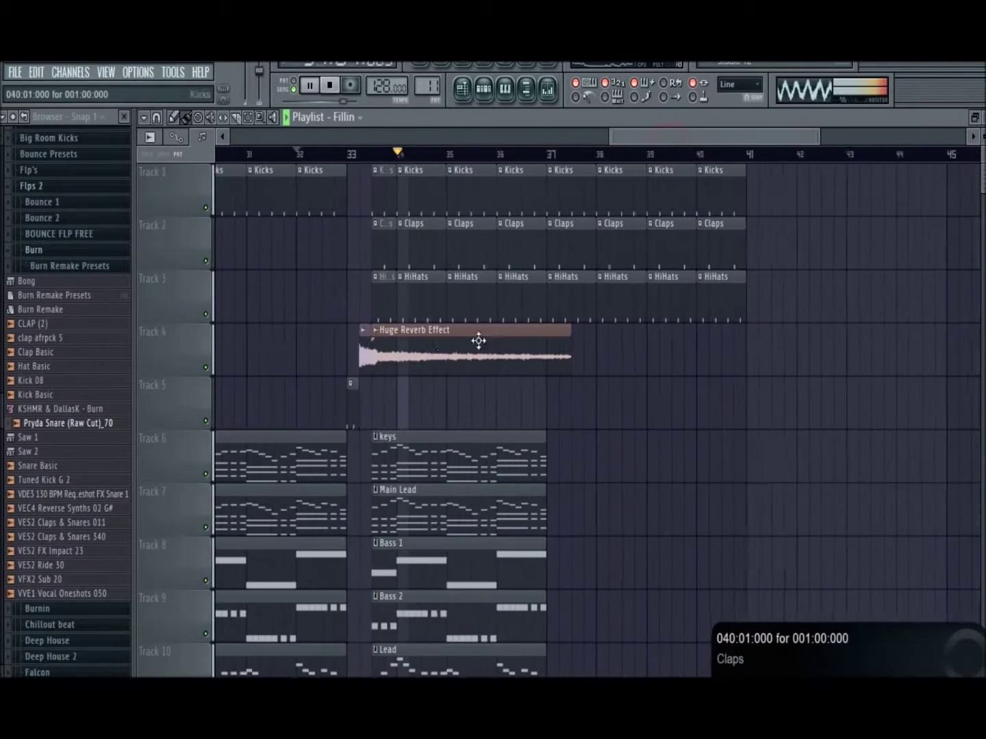
pyautogui.rightClick(205, 367)
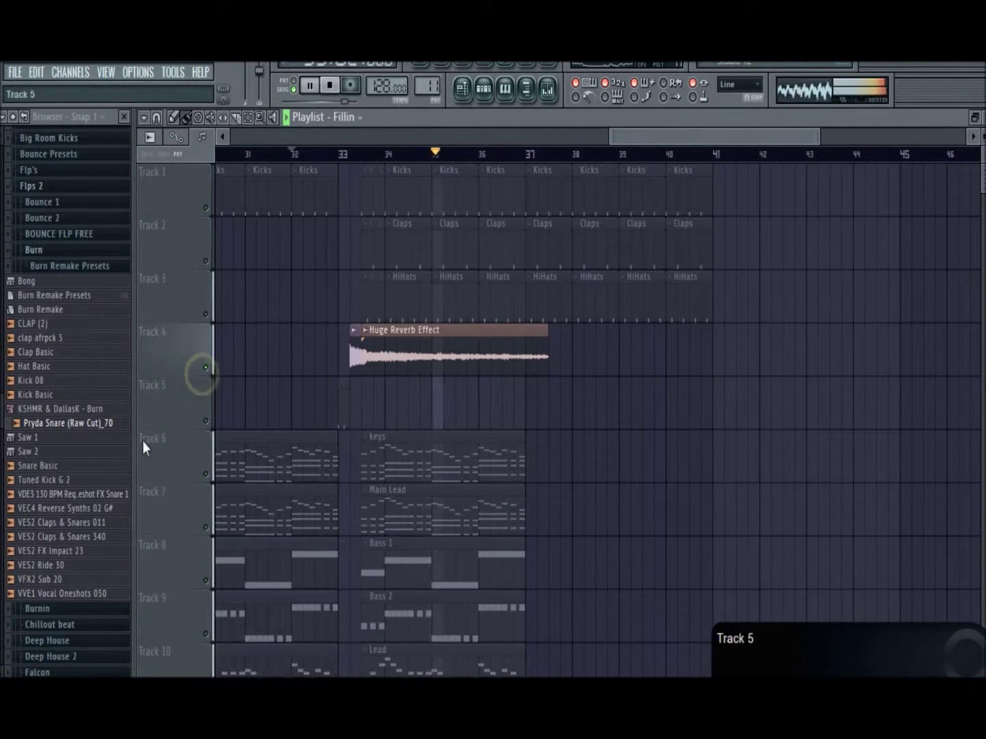
pyautogui.rightClick(207, 368)
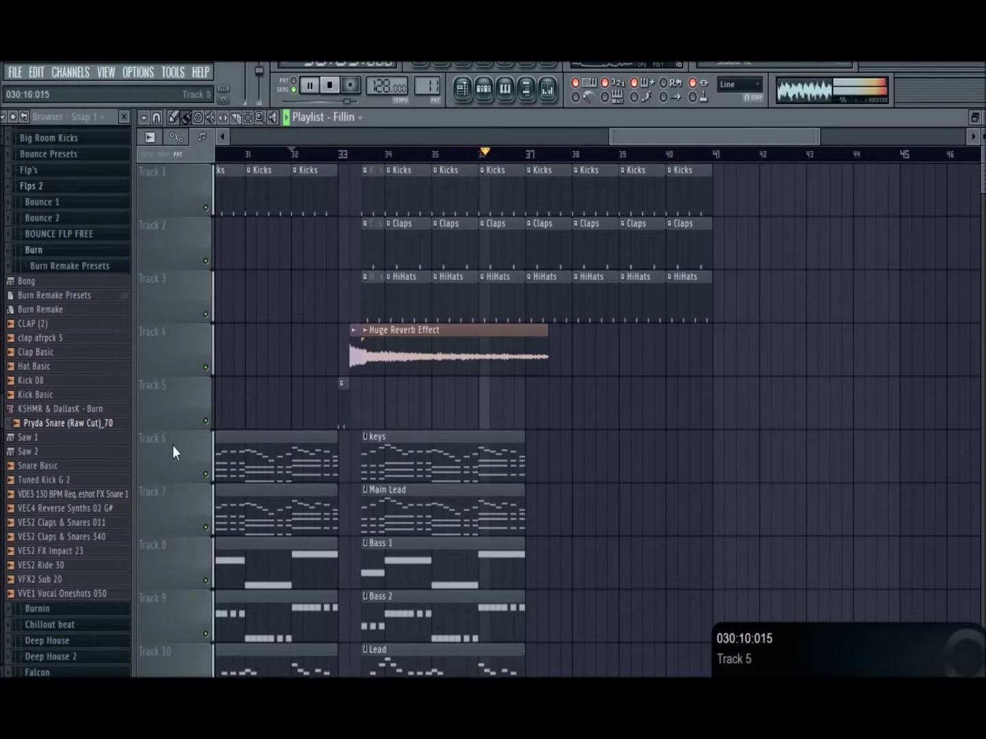
pyautogui.press('space')
# Step: Preview Saw 2, VES2 Claps & Snares 011 and VES2 Claps & Snares 340 in the Burn folder, and replay the transition
pyautogui.click(61, 467)
pyautogui.click(52, 452)
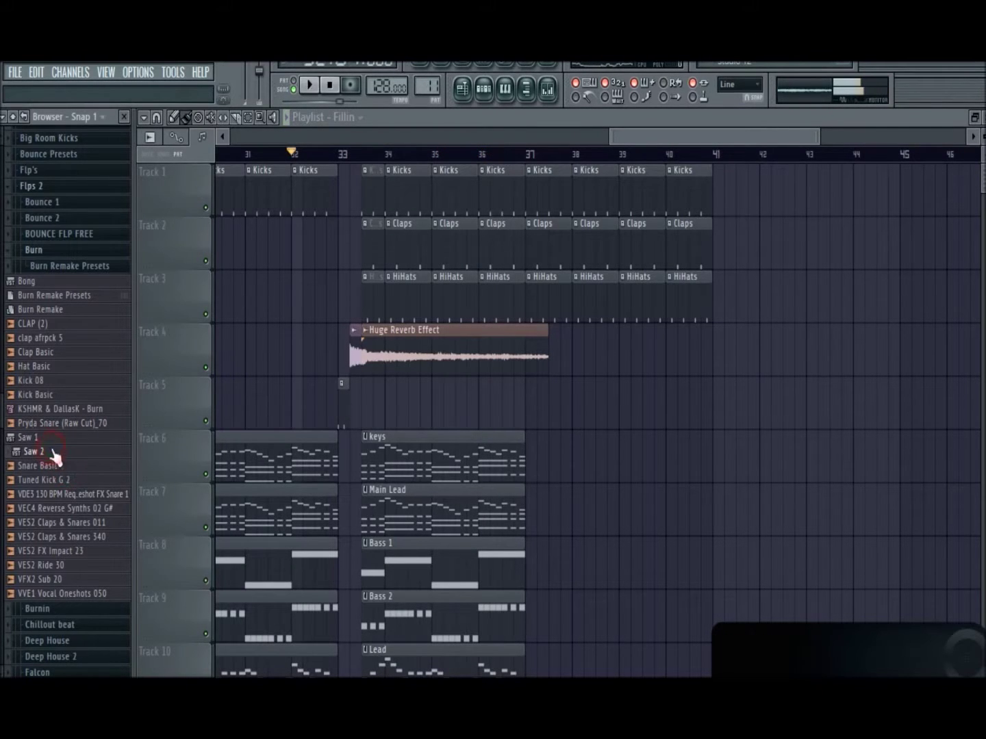
pyautogui.click(55, 522)
pyautogui.click(58, 538)
pyautogui.click(623, 451)
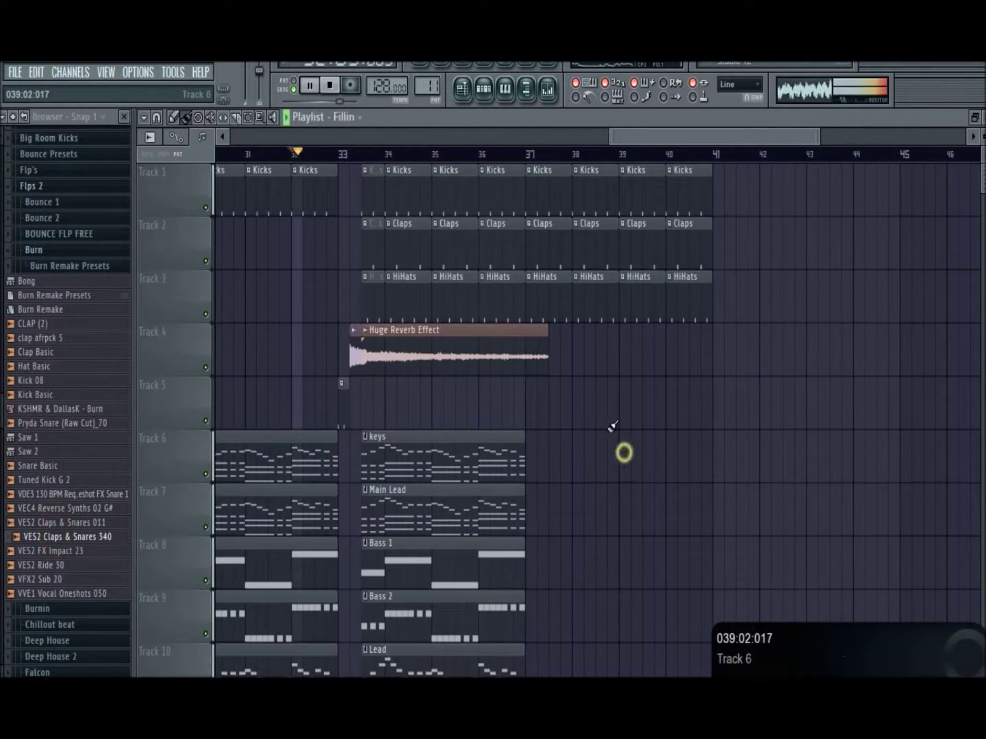
pyautogui.press('space')
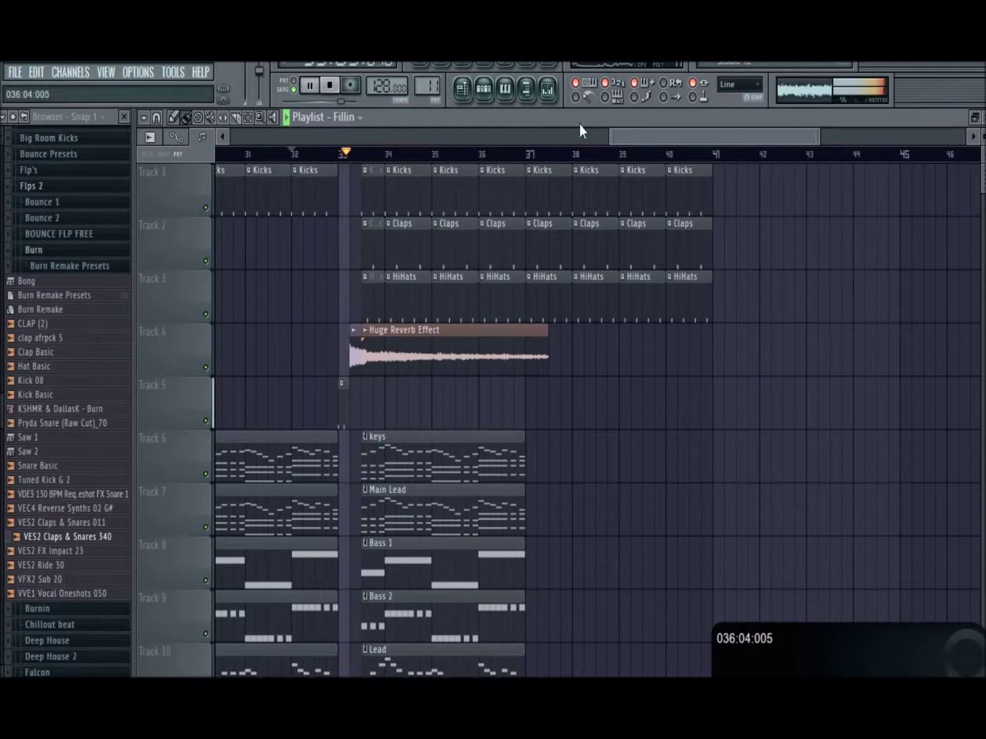
pyautogui.moveTo(610, 136); pyautogui.dragTo(231, 138)
pyautogui.moveTo(386, 136); pyautogui.dragTo(562, 139)
pyautogui.scroll(-5, 514, 383)
pyautogui.scroll(-3, 767, 321)
pyautogui.scroll(7, 732, 348)
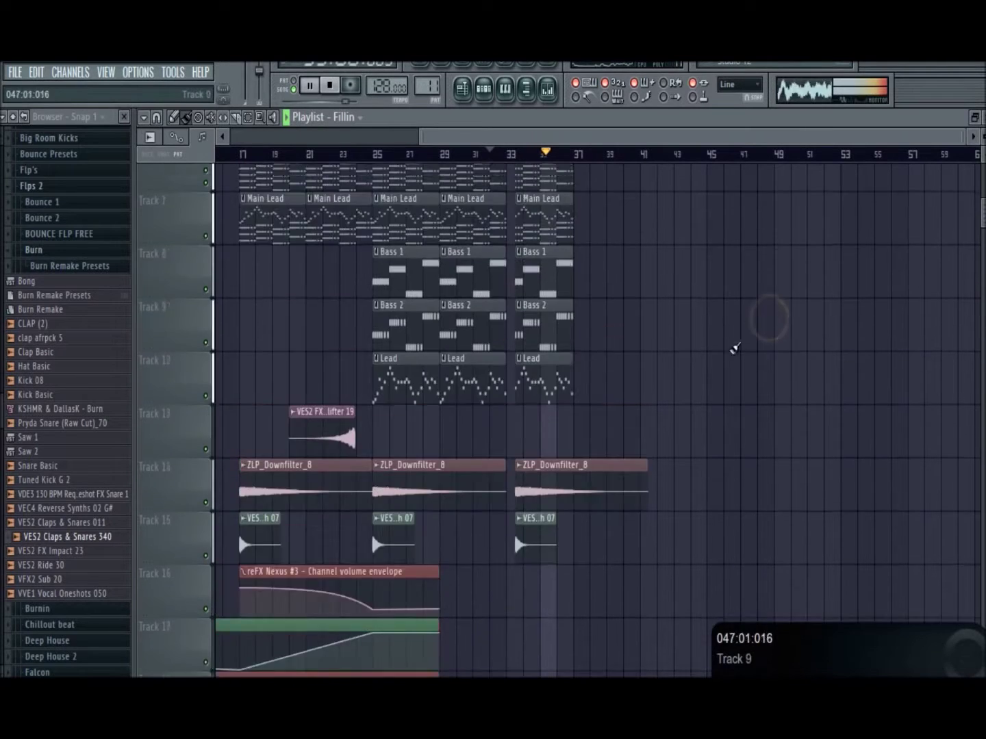
pyautogui.moveTo(541, 379); pyautogui.dragTo(542, 616)
pyautogui.moveTo(543, 616); pyautogui.dragTo(615, 606)
pyautogui.press('Delete')
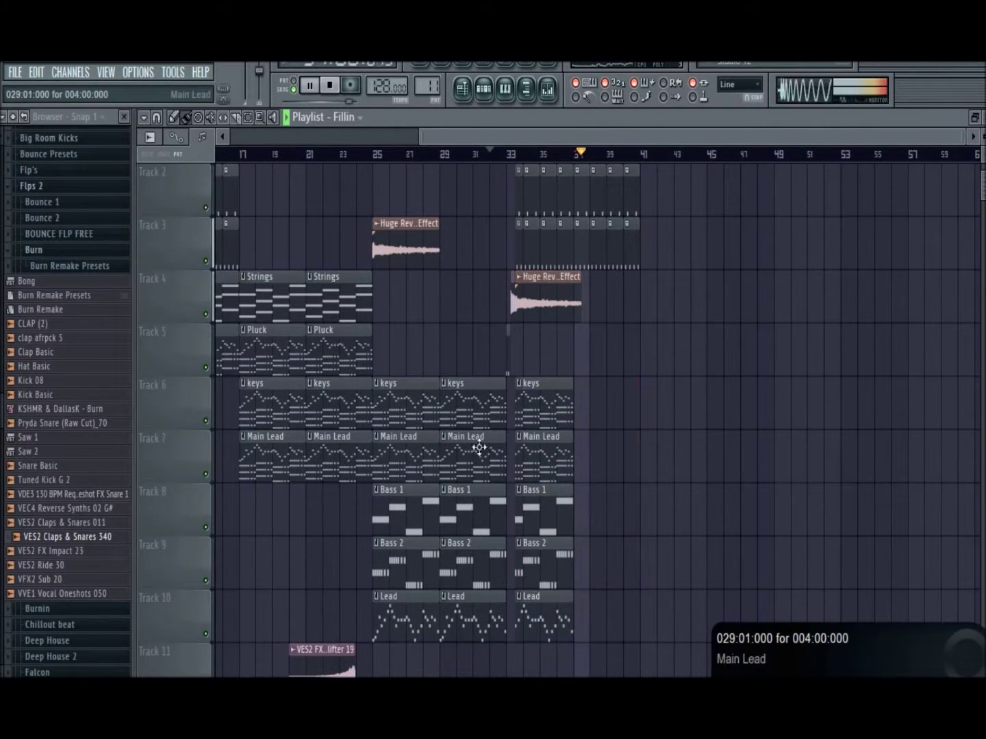
# Step: Copy the keys, Main Lead, Bass 1, Bass 2 and Lead clips from bar 29 to bar 37
pyautogui.moveTo(472, 404); pyautogui.dragTo(482, 607)
pyautogui.moveTo(475, 598); pyautogui.dragTo(607, 599)
pyautogui.keyDown('ctrl'); pyautogui.click(691, 585); pyautogui.keyUp('ctrl')
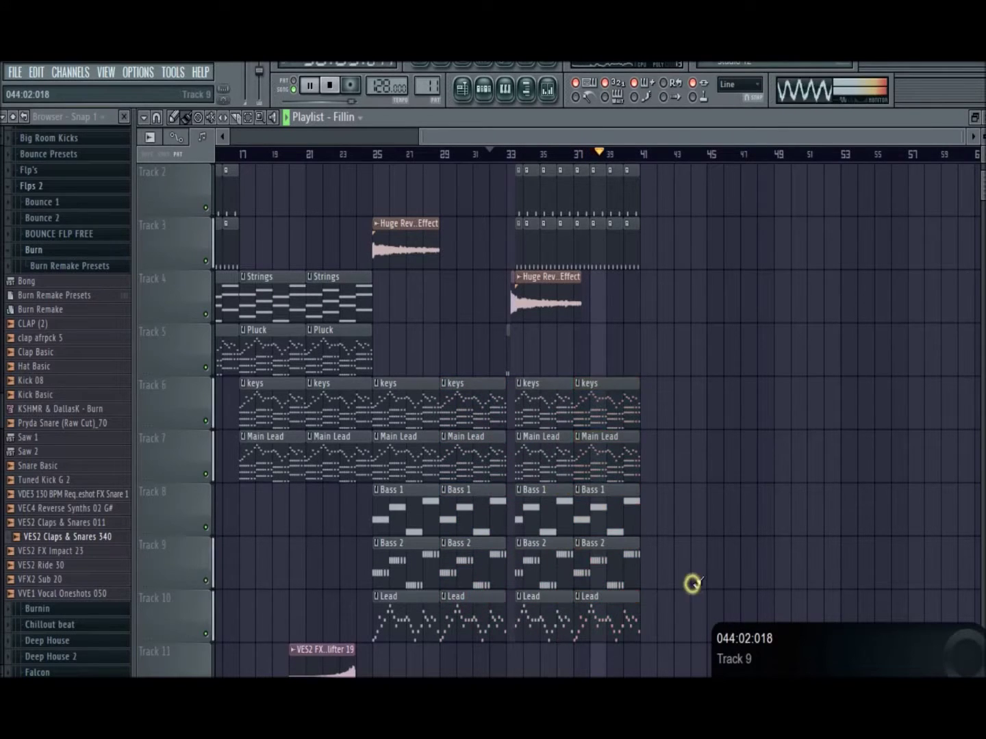
pyautogui.scroll(2, 704, 570)
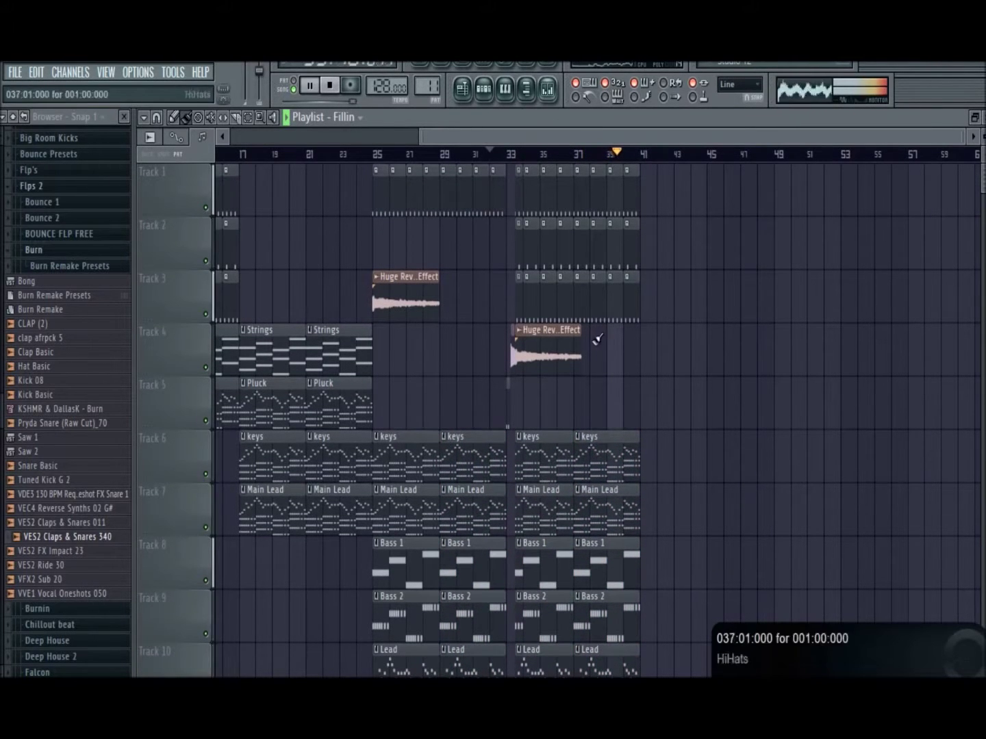
# Step: Place a Huge Reverb Effect clip at bar 41 on Track 4 and play from bar 40
pyautogui.moveTo(557, 345); pyautogui.dragTo(674, 348)
pyautogui.click(119, 688)
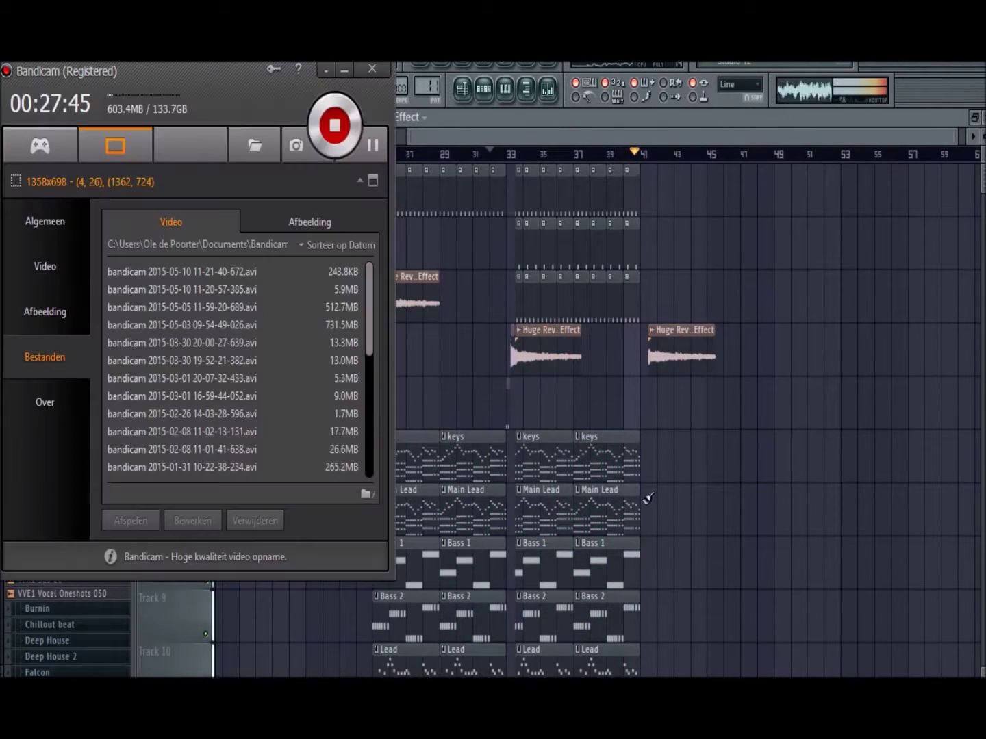
pyautogui.click(768, 466)
pyautogui.rightClick(678, 357)
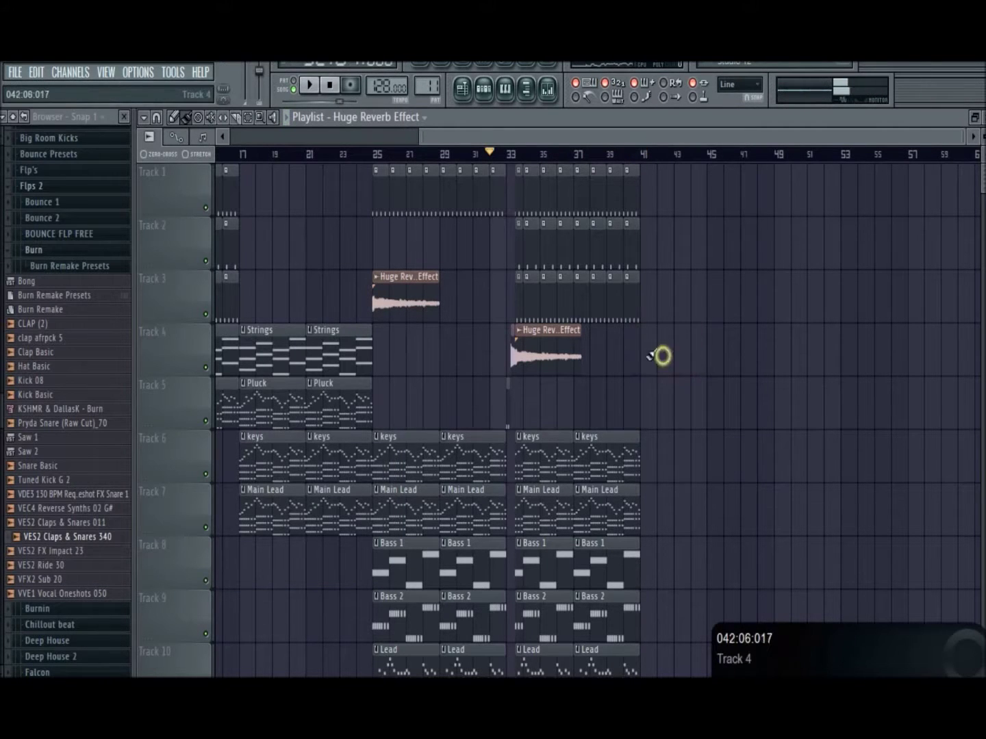
pyautogui.moveTo(699, 370); pyautogui.dragTo(681, 344)
pyautogui.press('space')
pyautogui.click(629, 160)
# Step: Try a ZLP_Downfilter_8 clip at bar 41 on Track 12 and play the section from bar 40
pyautogui.scroll(-8, 675, 267)
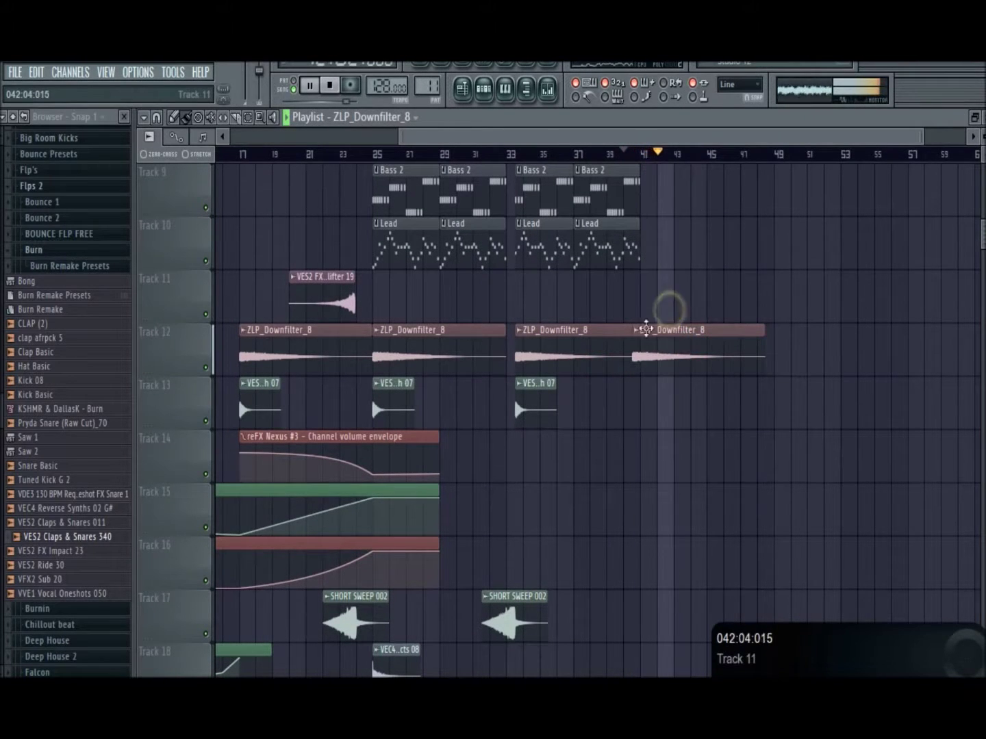
pyautogui.rightClick(645, 345)
pyautogui.moveTo(588, 348)
pyautogui.mouseDown()
pyautogui.moveTo(728, 347)
pyautogui.moveTo(712, 346)
pyautogui.mouseUp()
pyautogui.press('space')
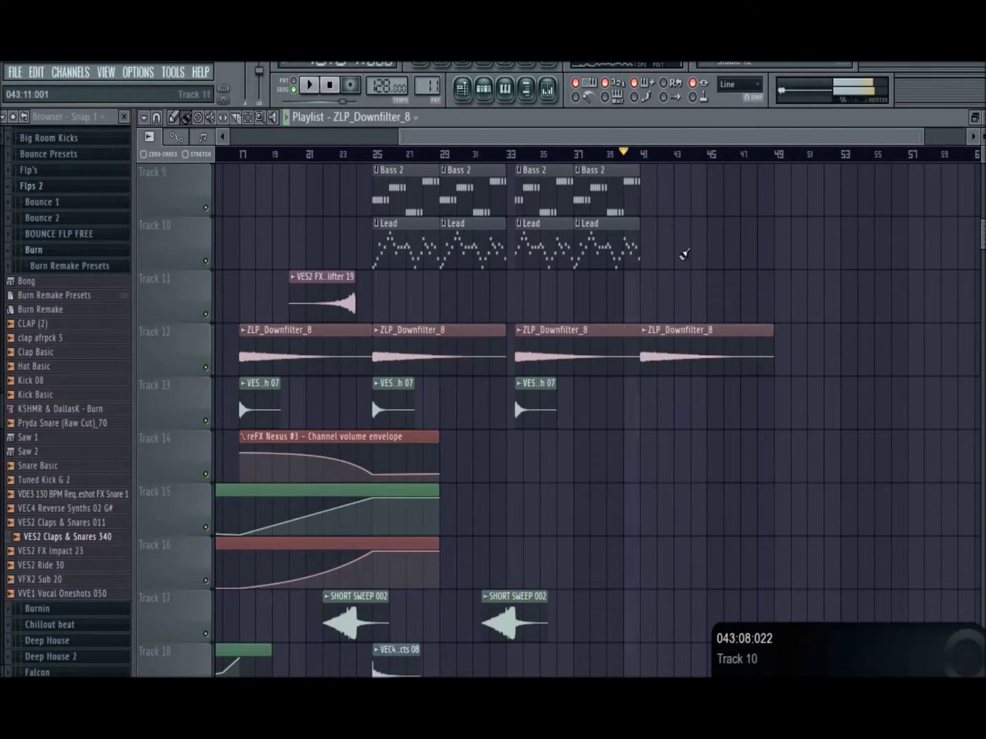
pyautogui.press('space')
# Step: Place a Strings pattern clip at bar 41 on Track 5 and play from bar 40
pyautogui.scroll(1, 699, 217)
pyautogui.scroll(7, 698, 217)
pyautogui.moveTo(325, 349); pyautogui.dragTo(659, 410)
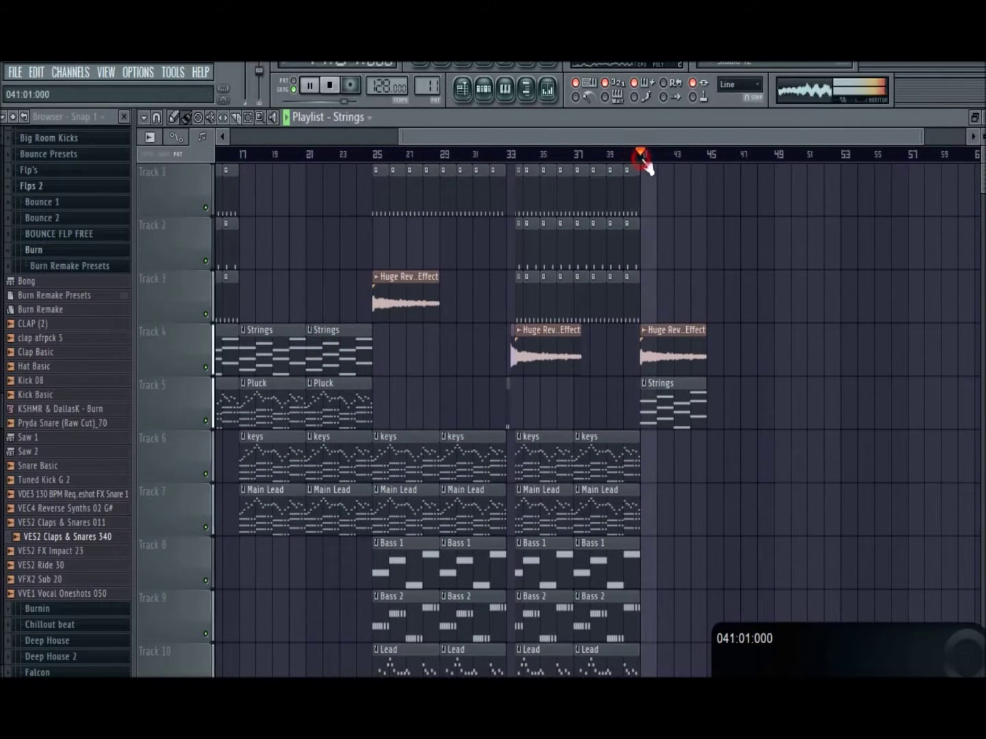
pyautogui.click(623, 154)
# Step: Place a VES2 Crash 07 clip at bar 41 on Track 13 and delete the ZLP_Downfilter_8 clip at bar 41
pyautogui.scroll(-5, 306, 360)
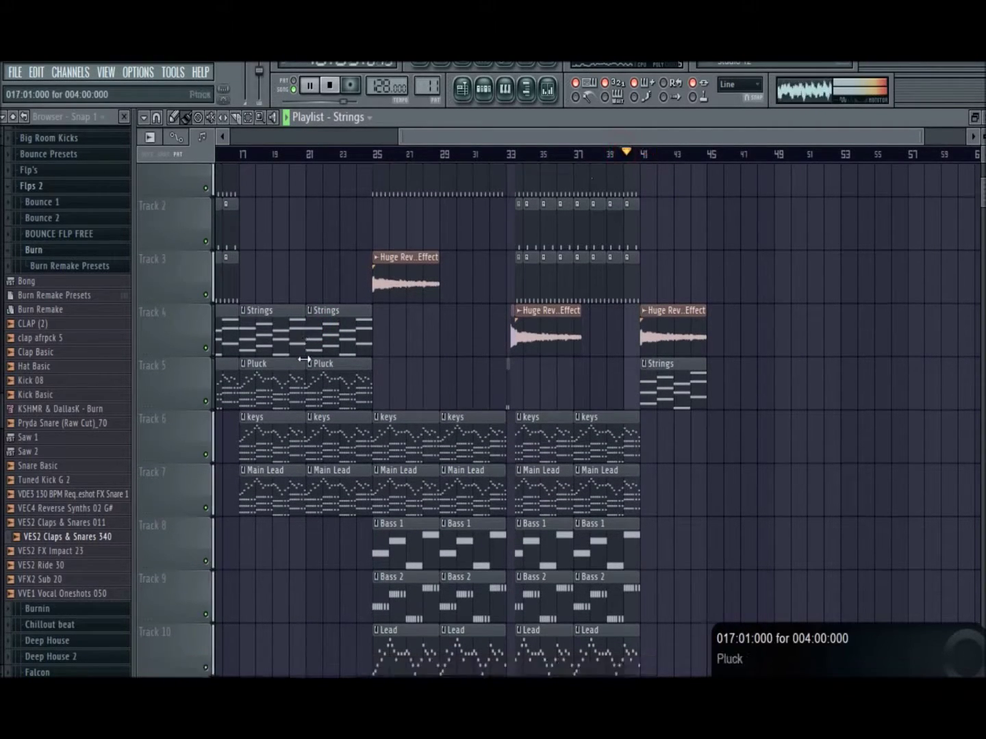
pyautogui.moveTo(402, 139); pyautogui.dragTo(234, 140)
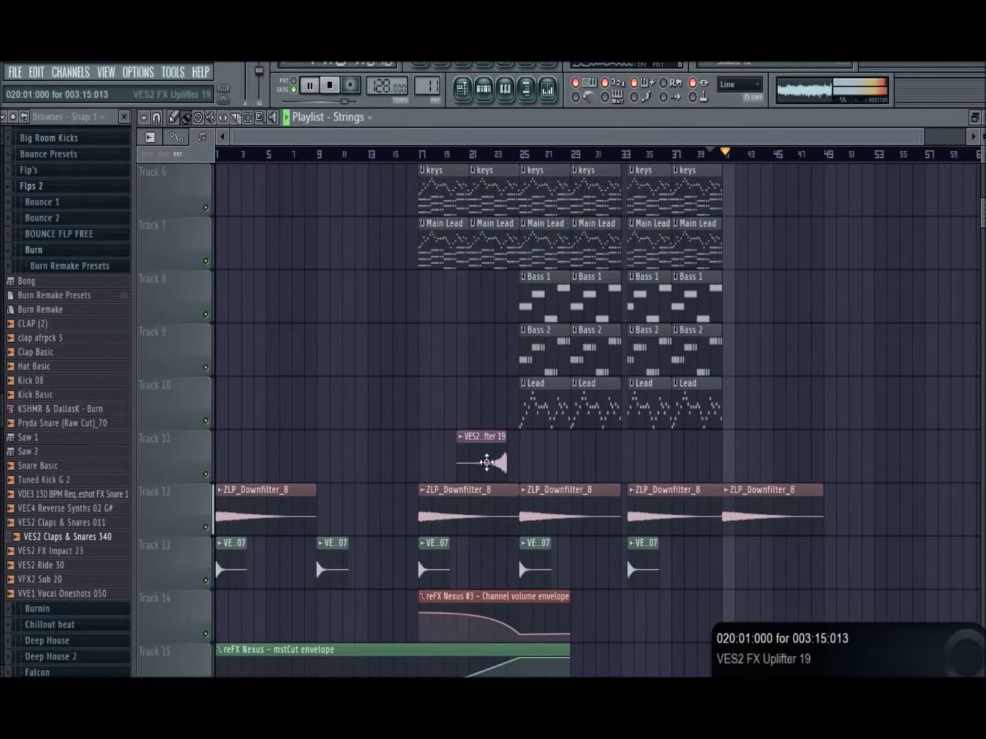
pyautogui.rightClick(740, 561)
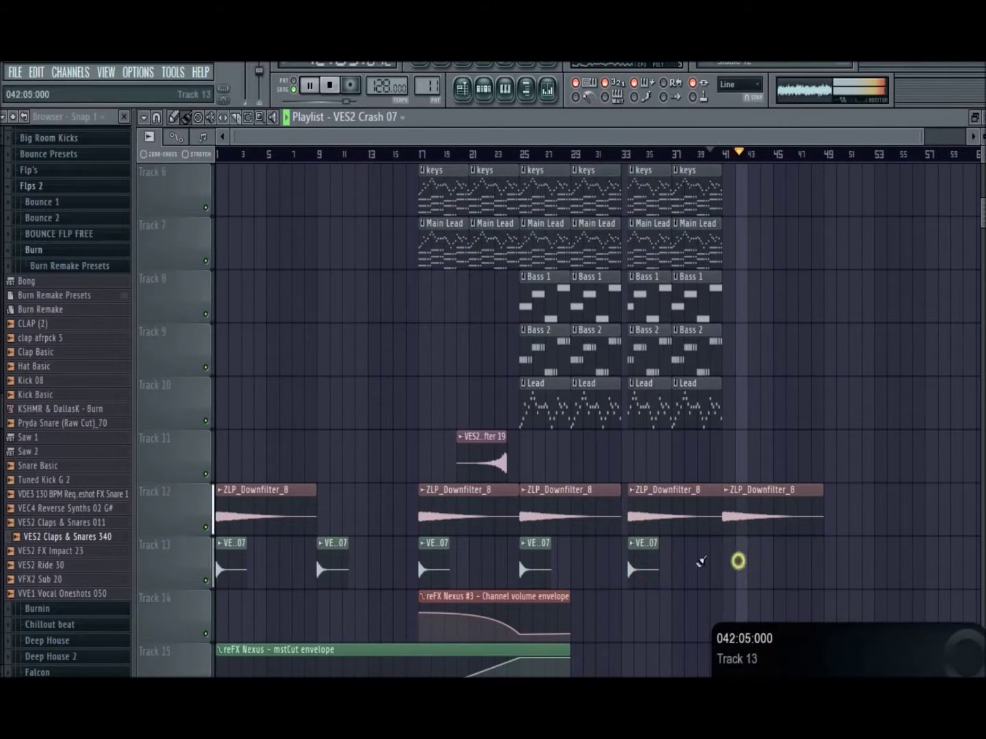
pyautogui.rightClick(534, 565)
pyautogui.click(545, 565)
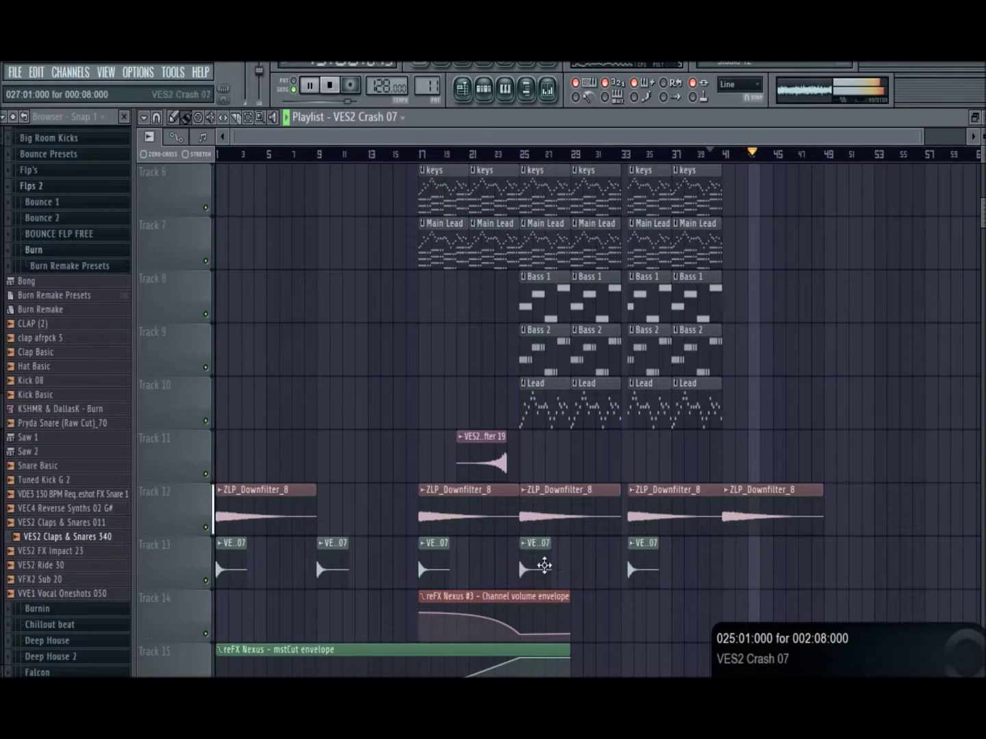
pyautogui.moveTo(737, 567); pyautogui.dragTo(738, 563)
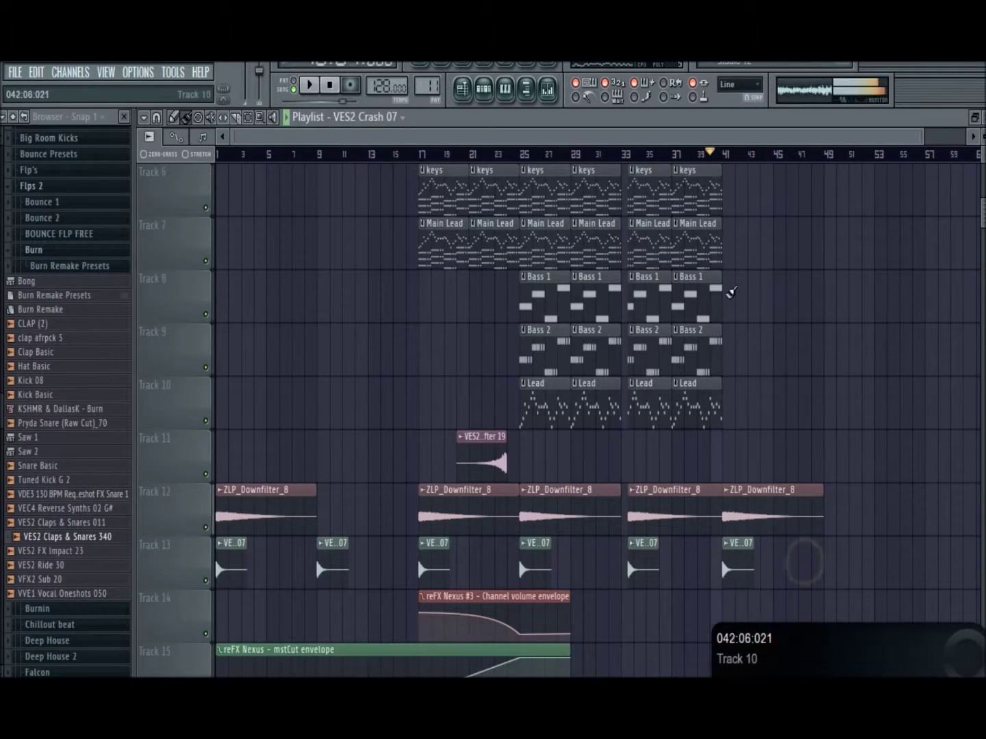
pyautogui.rightClick(761, 510)
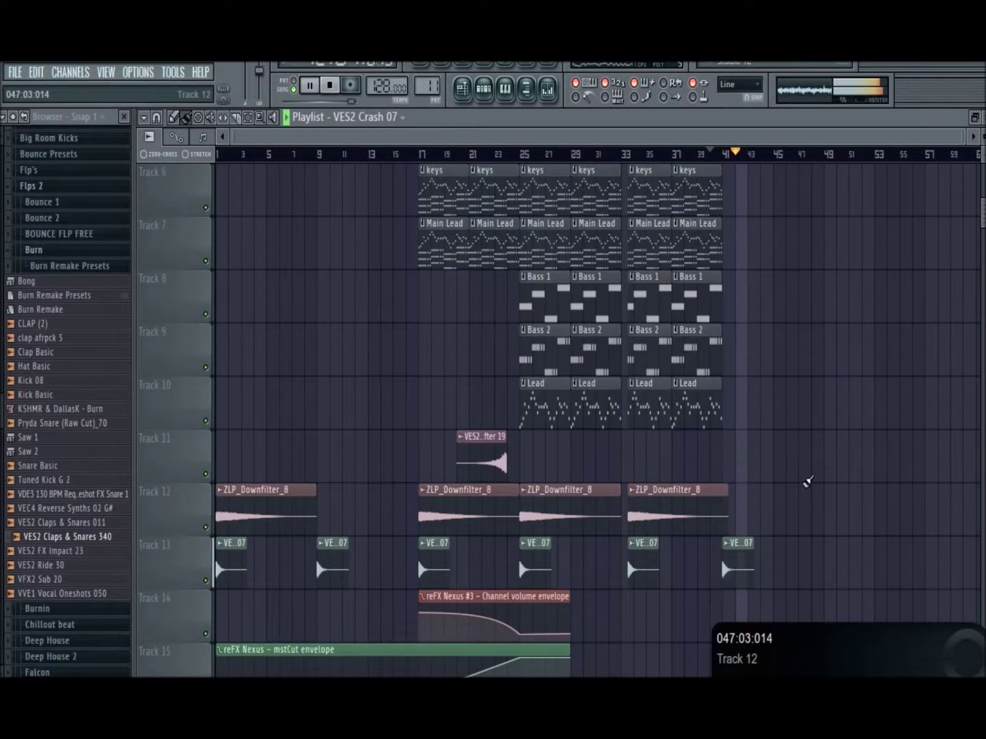
pyautogui.scroll(5, 805, 484)
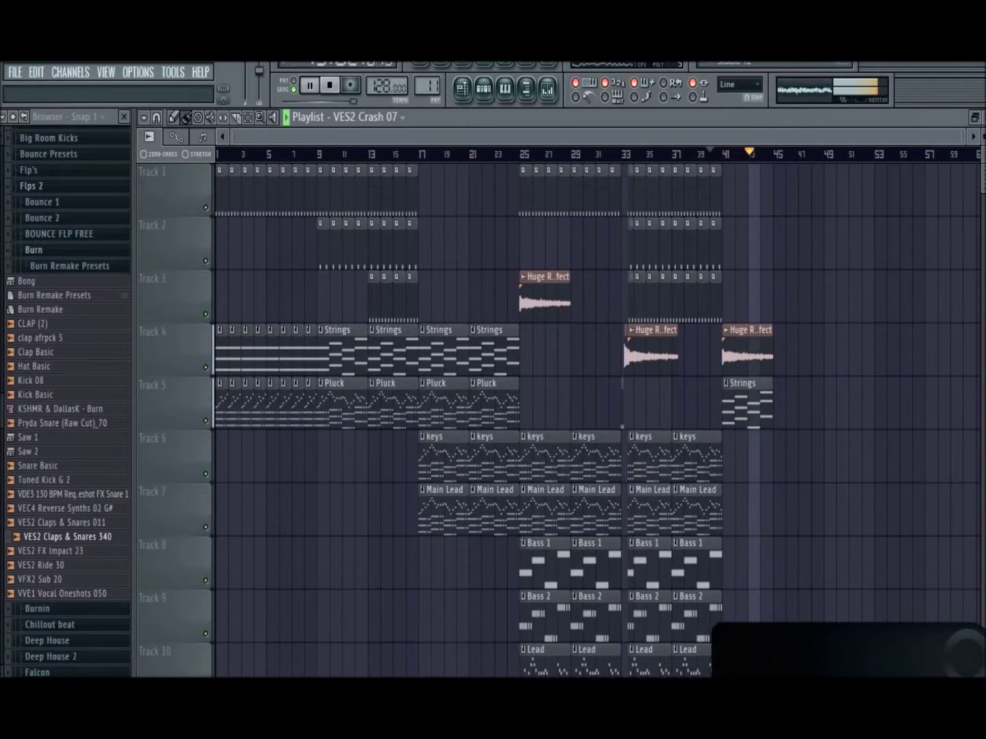
# Step: Create a new pattern named Piano
pyautogui.click(484, 88)
pyautogui.click(355, 193)
pyautogui.write('P')
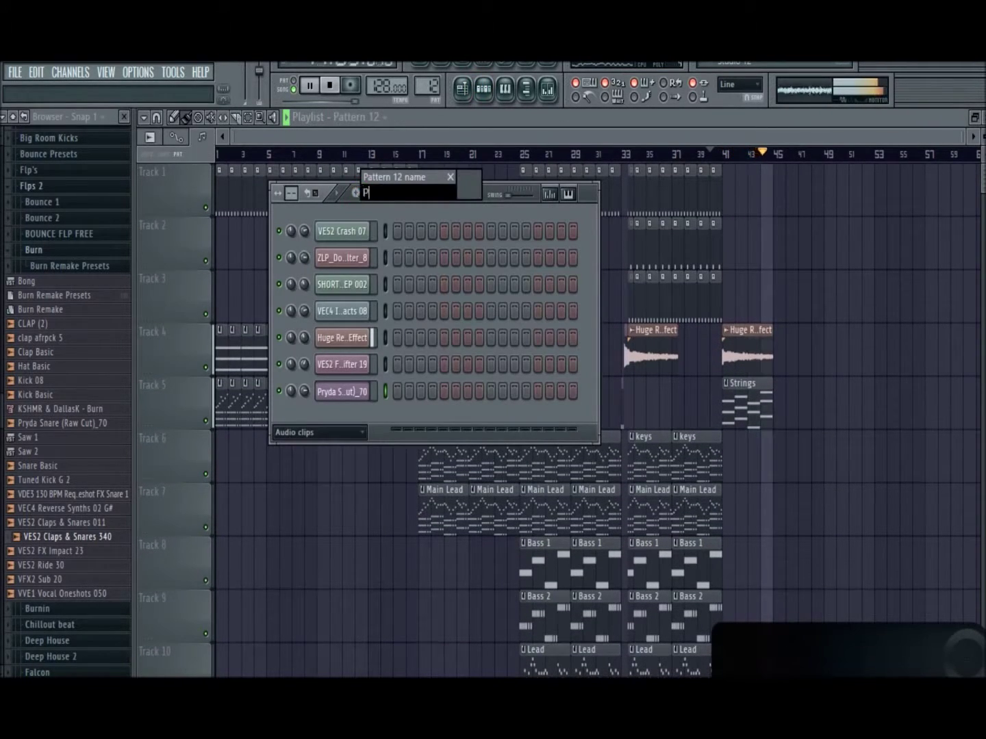
pyautogui.write('iano')
pyautogui.press('Return')
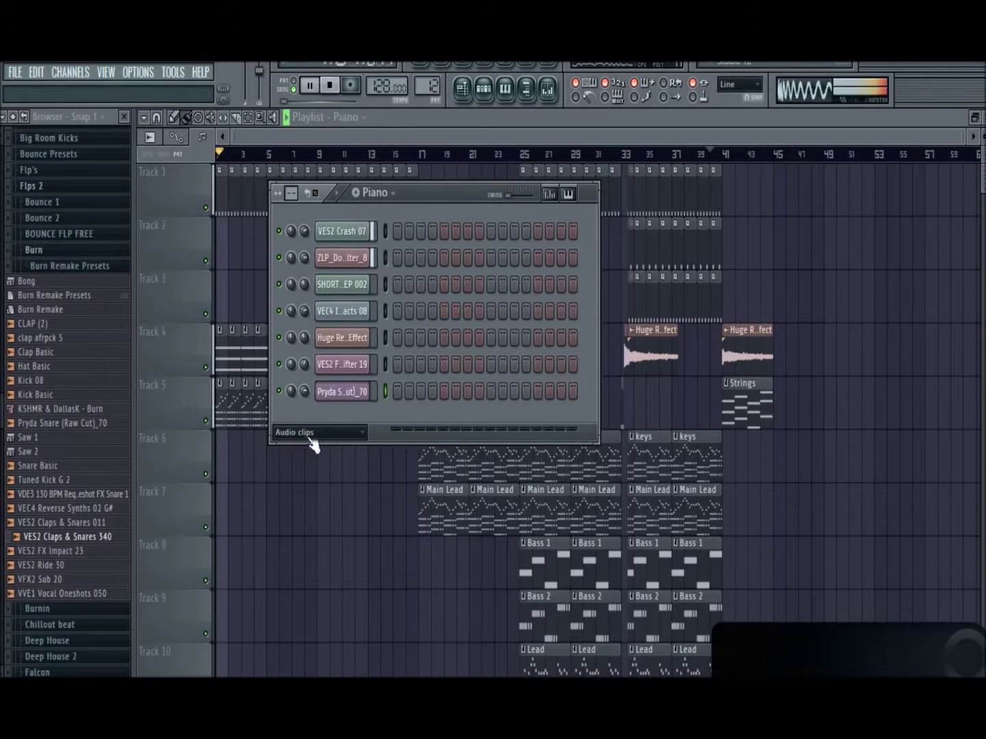
# Step: Show the Unsorted channel group and add a new reFX Nexus channel for the piano
pyautogui.click(316, 433)
pyautogui.click(296, 506)
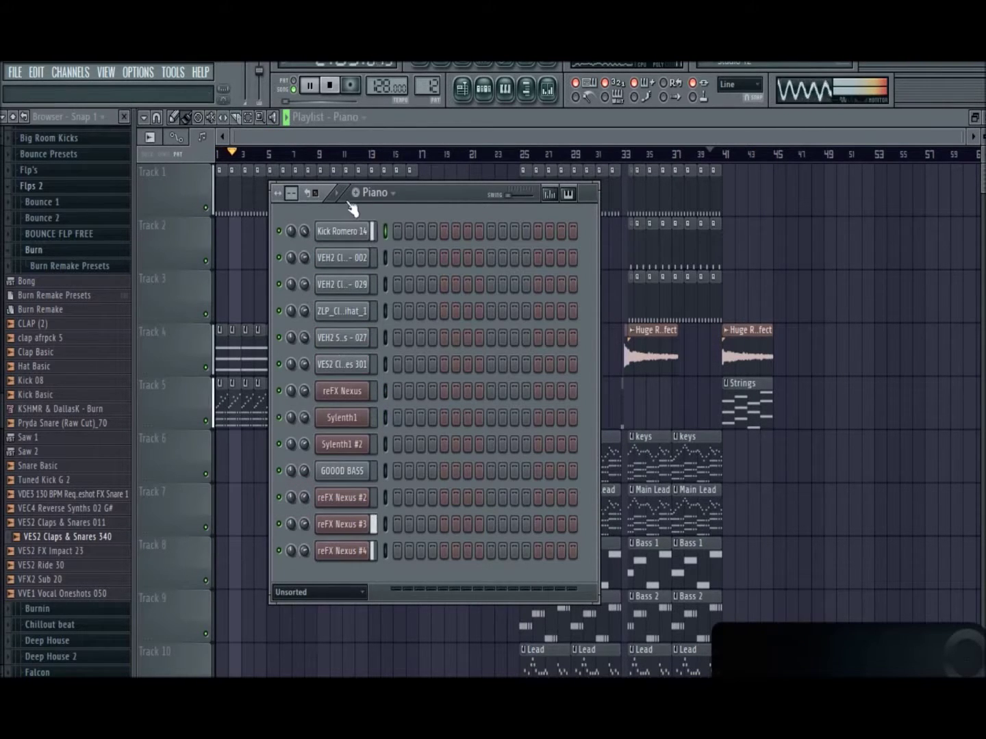
pyautogui.click(79, 73)
pyautogui.moveTo(103, 86)
pyautogui.click(342, 242)
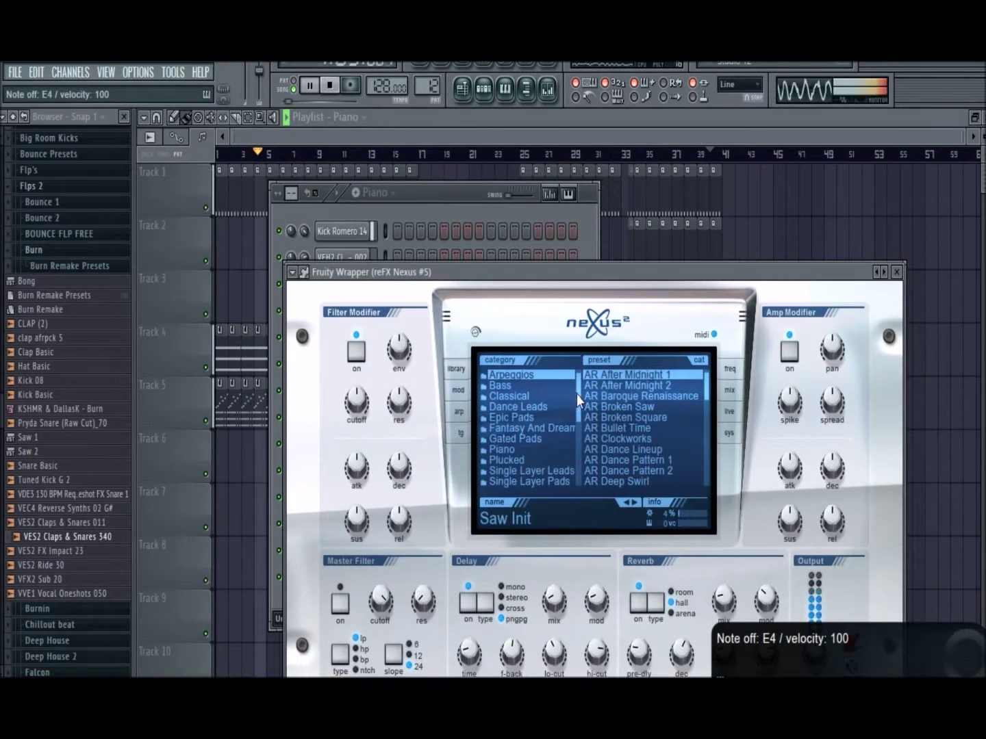
# Step: Load the PN Nexus Grandpiano preset from the Piano category in reFX Nexus #5
pyautogui.scroll(-3, 577, 411)
pyautogui.scroll(3, 580, 424)
pyautogui.click(563, 417)
pyautogui.click(548, 396)
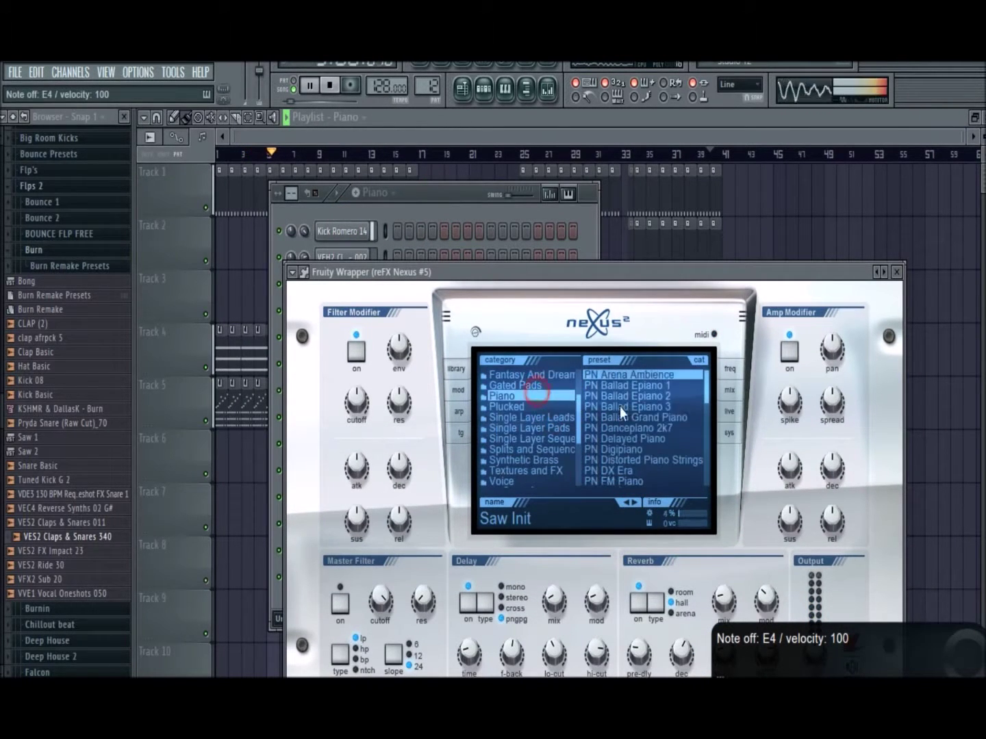
pyautogui.click(706, 392)
pyautogui.click(683, 459)
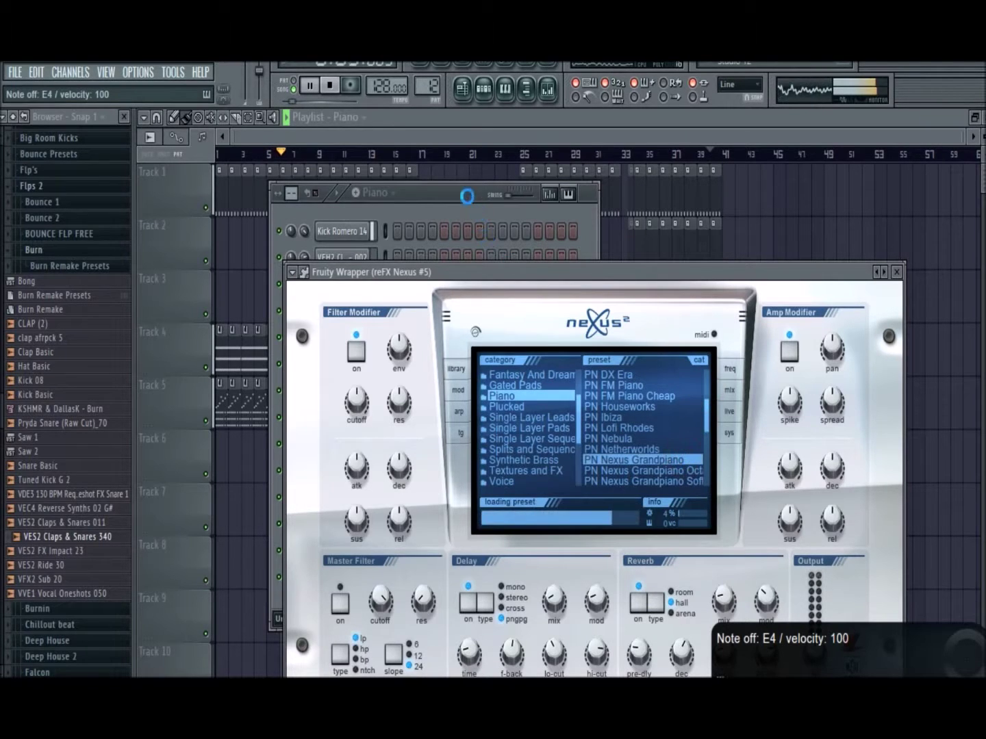
# Step: Copy the Pluck pattern's reFX Nexus #3 notes into the same channel of the Piano pattern
pyautogui.click(467, 196)
pyautogui.moveTo(378, 196); pyautogui.dragTo(371, 242)
pyautogui.click(378, 194)
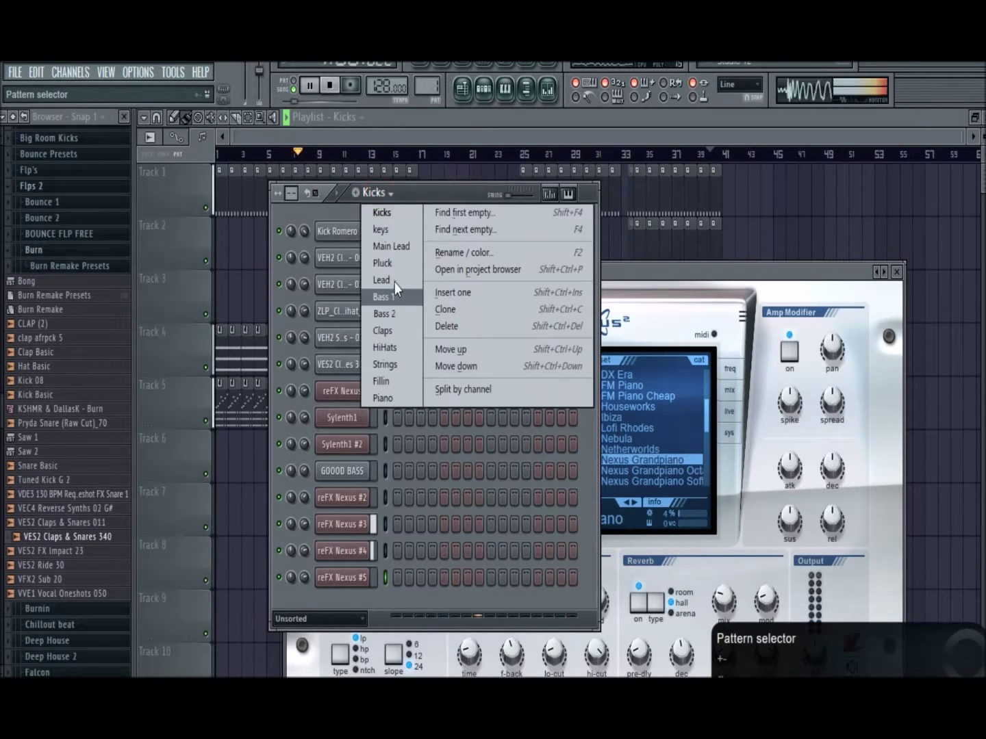
pyautogui.click(395, 266)
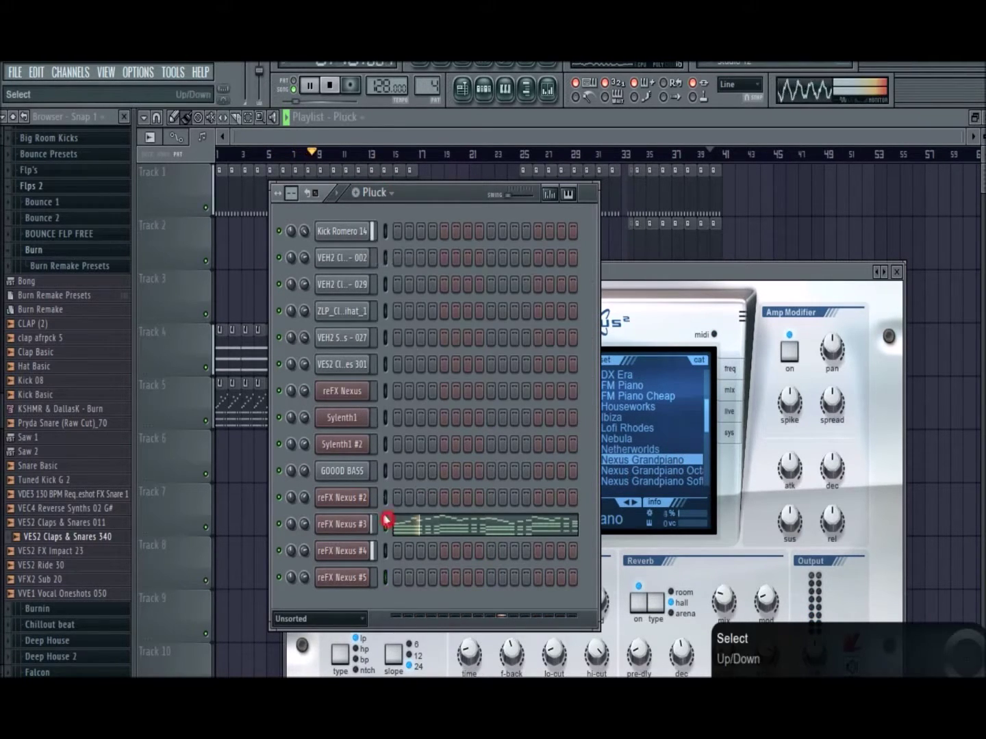
pyautogui.click(392, 195)
pyautogui.click(391, 394)
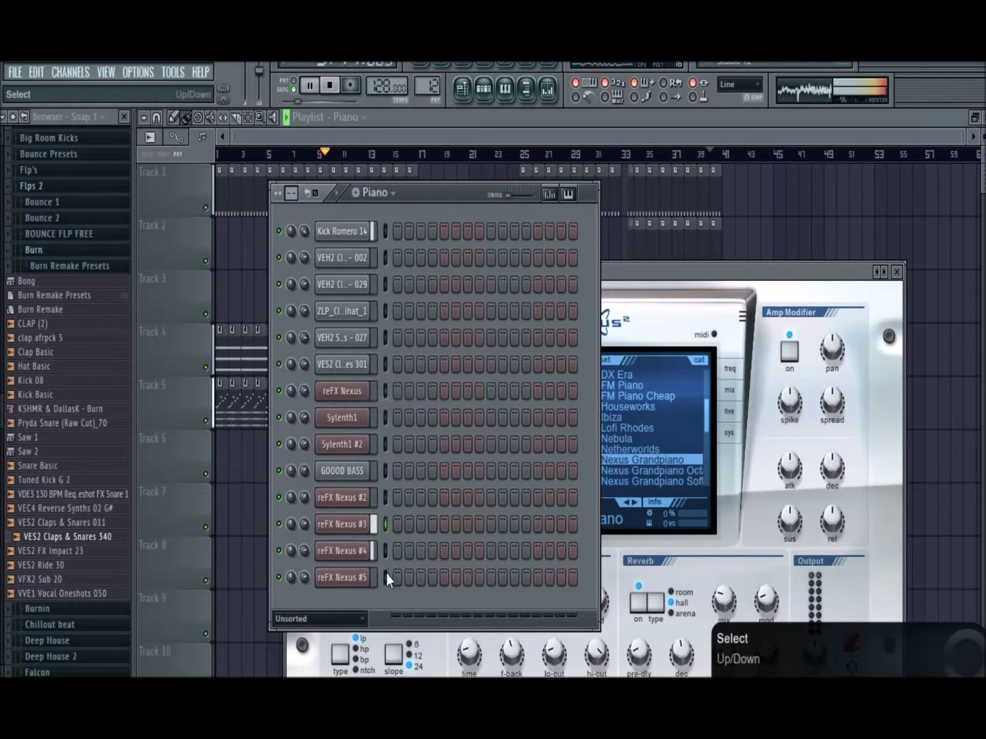
# Step: Copy the Strings pattern's reFX Nexus #4 chords into the reFX Nexus #5 channel of the Piano pattern
pyautogui.click(389, 195)
pyautogui.click(403, 376)
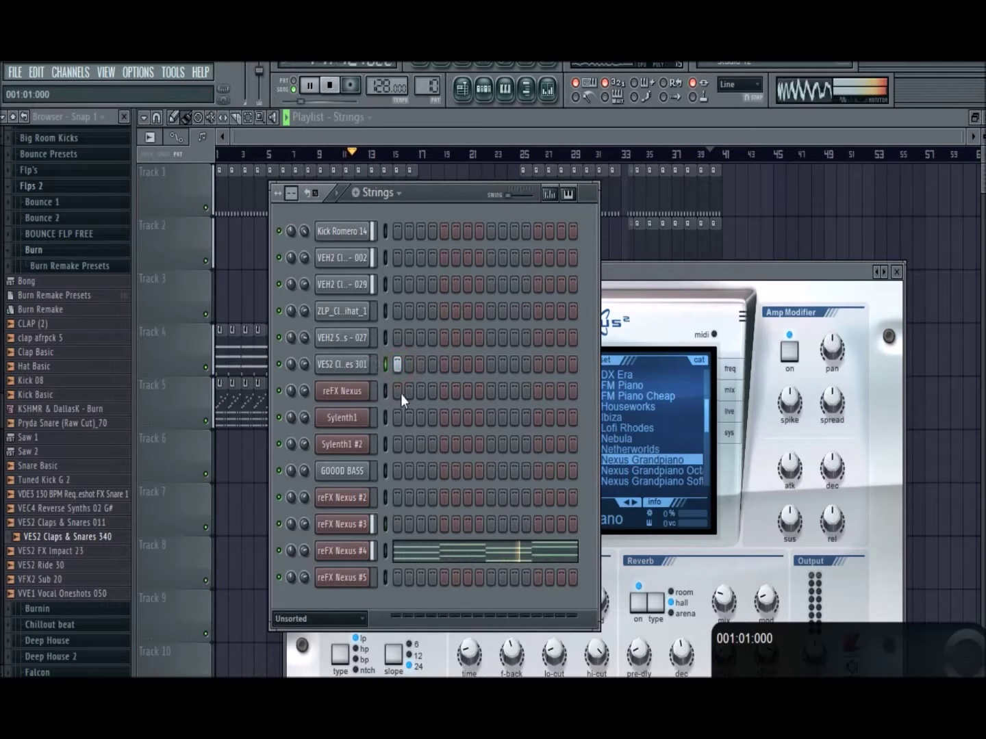
pyautogui.click(375, 194)
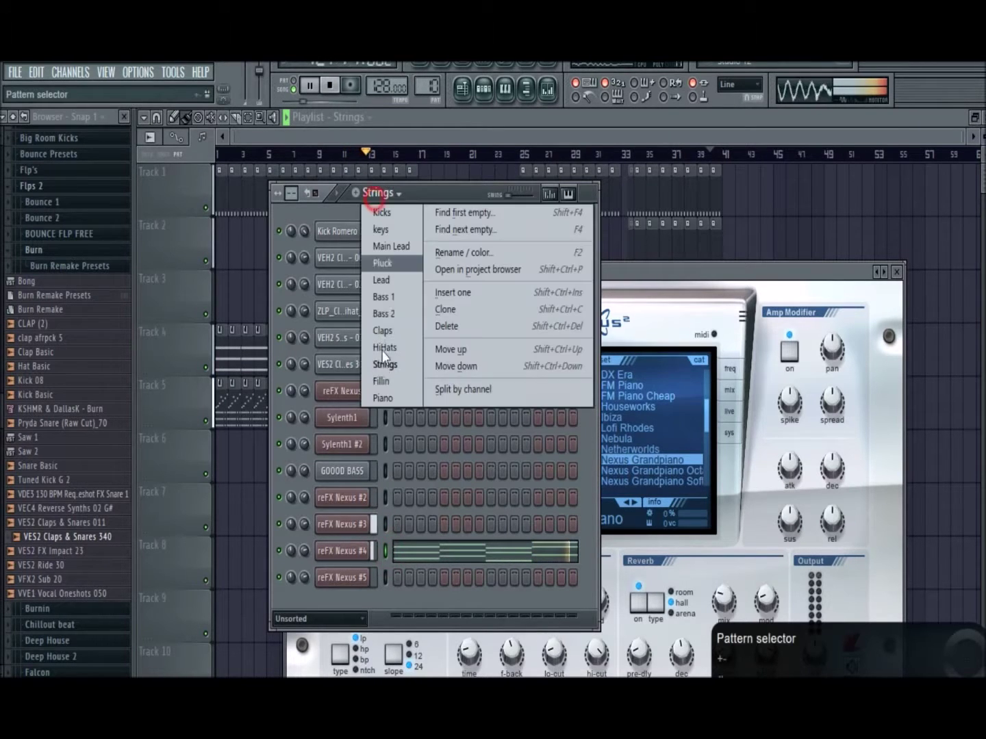
pyautogui.click(382, 398)
pyautogui.click(387, 577)
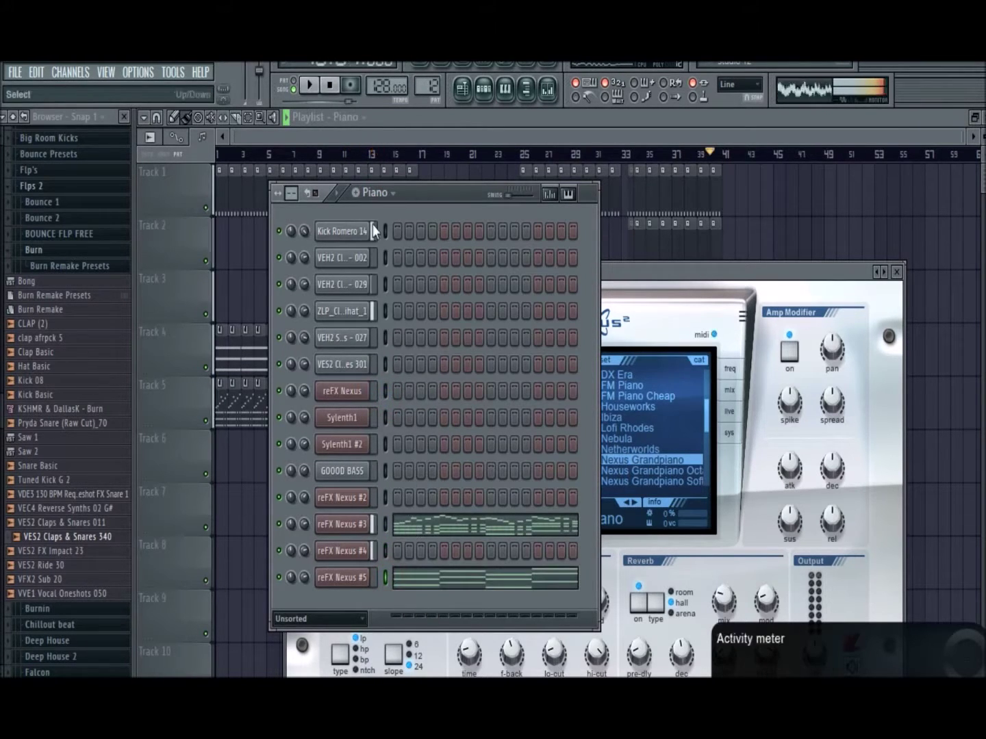
# Step: Clear the pluck notes from reFX Nexus #3 and tweak reFX Nexus #5's master filter cutoff during pattern playback
pyautogui.click(310, 84)
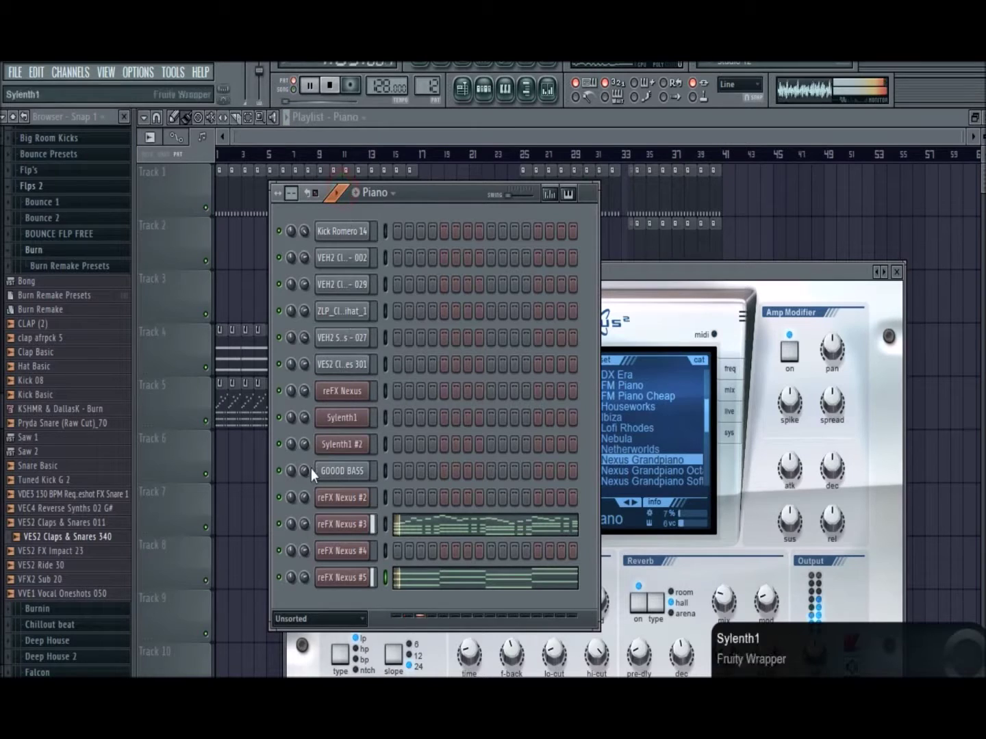
pyautogui.click(388, 522)
pyautogui.click(713, 273)
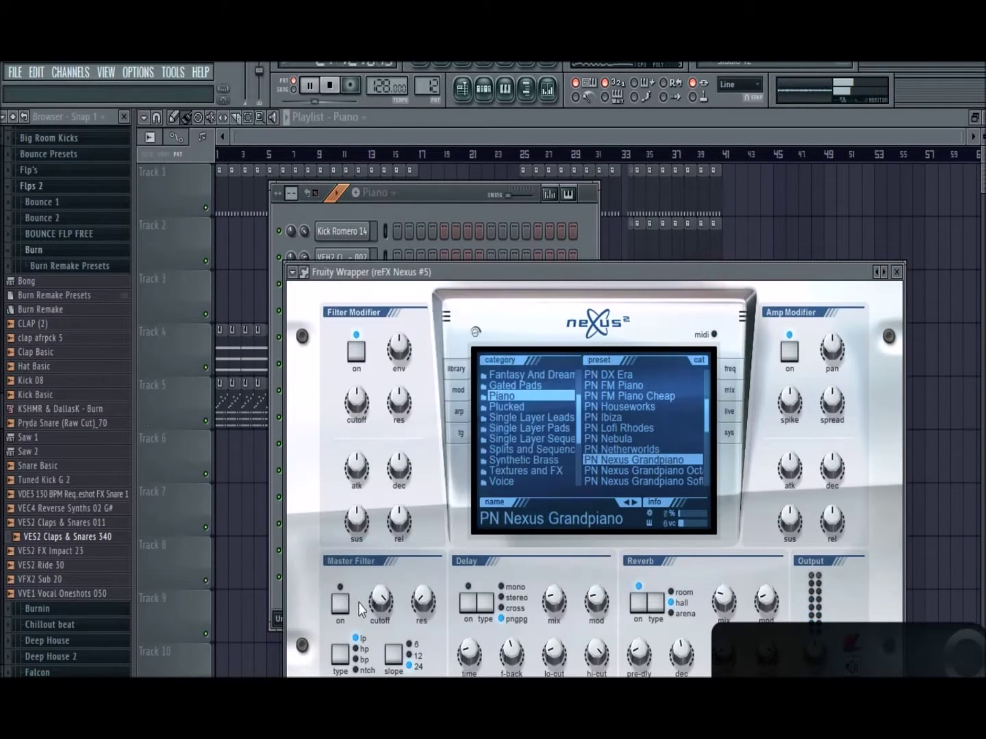
# Step: Place a Piano clip at bar 41 on Track 3 and add a rising reFX Nexus #5 master cutoff automation clip over bars 41 to 45
pyautogui.click(845, 217)
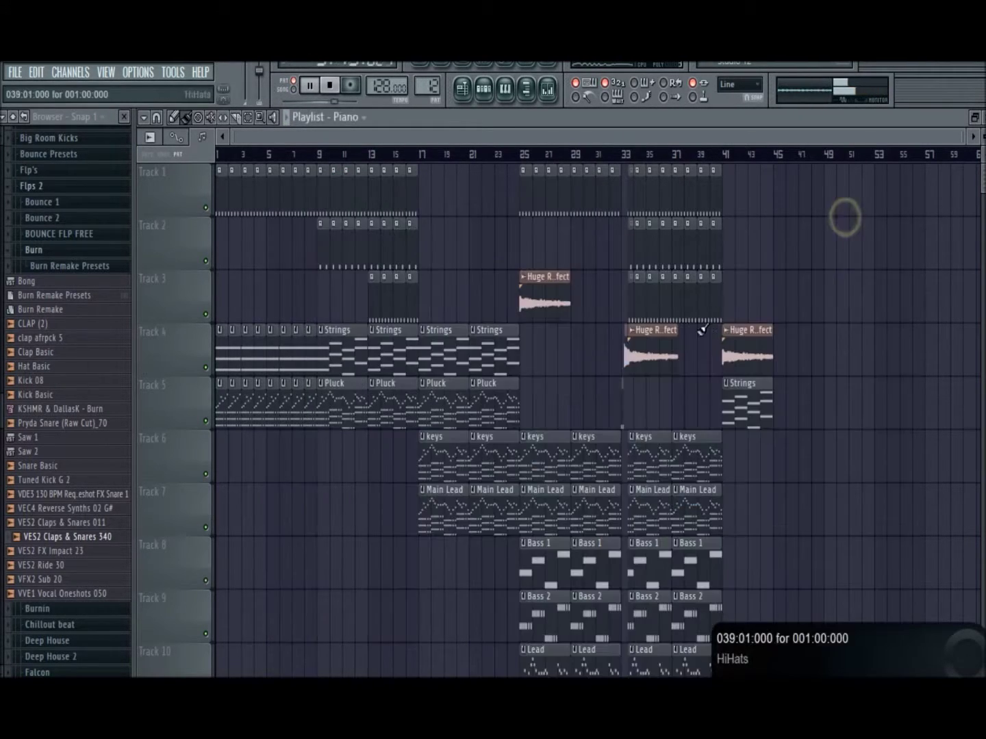
pyautogui.click(727, 292)
pyautogui.moveTo(724, 154); pyautogui.dragTo(773, 154)
pyautogui.click(176, 73)
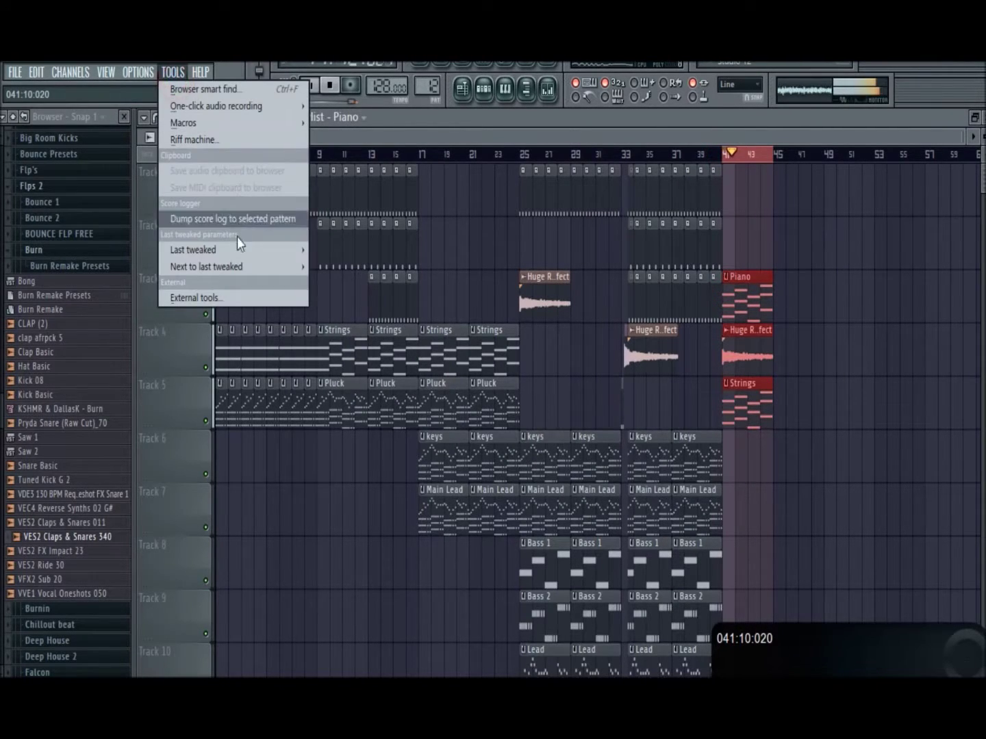
pyautogui.moveTo(206, 250)
pyautogui.click(362, 337)
pyautogui.moveTo(730, 200)
pyautogui.mouseDown()
pyautogui.moveTo(723, 214)
pyautogui.moveTo(747, 192)
pyautogui.mouseUp()
pyautogui.click(724, 154)
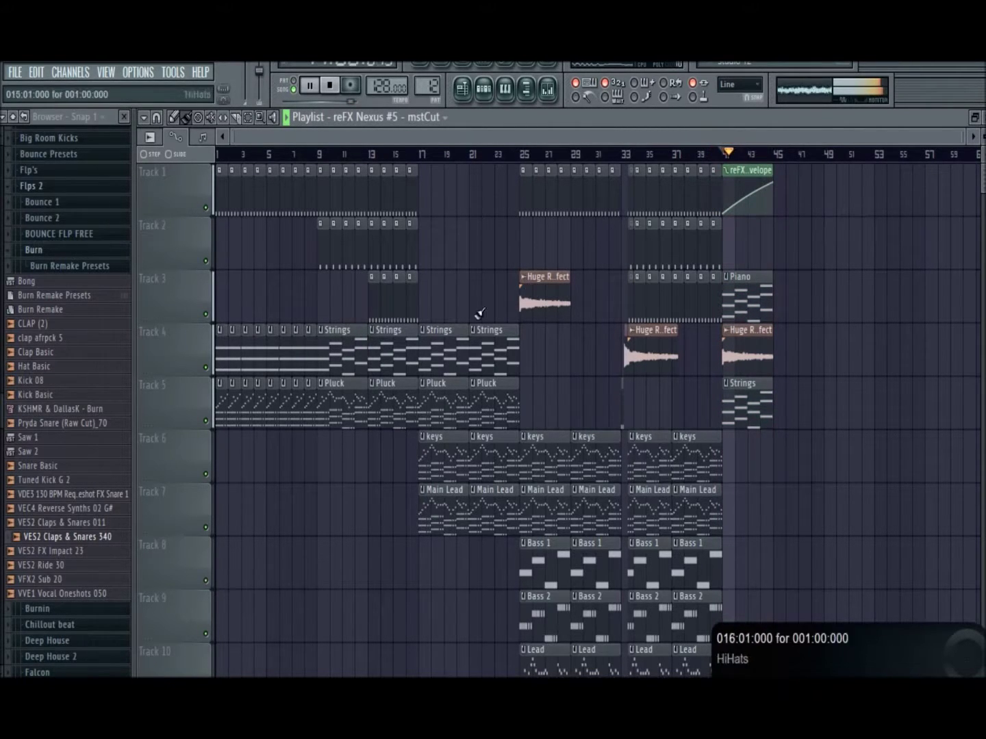
# Step: Stop playback and place another Huge Reverb Effect clip at bar 45 on Track 4
pyautogui.moveTo(547, 295)
pyautogui.mouseDown()
pyautogui.moveTo(633, 293)
pyautogui.moveTo(543, 293)
pyautogui.mouseUp()
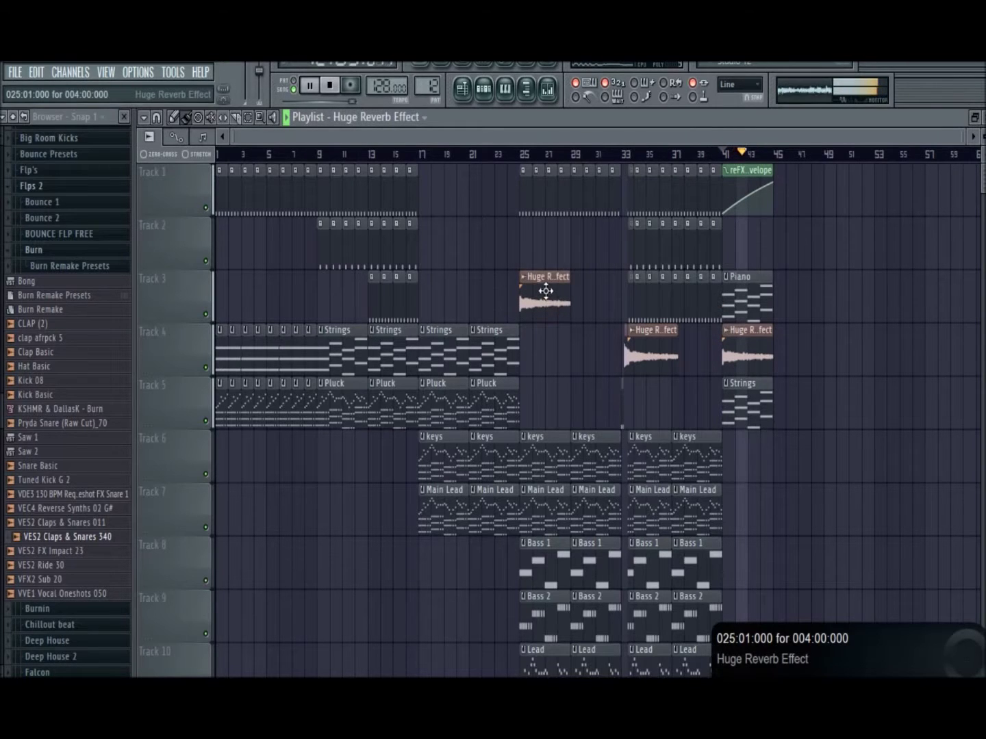
pyautogui.click(65, 338)
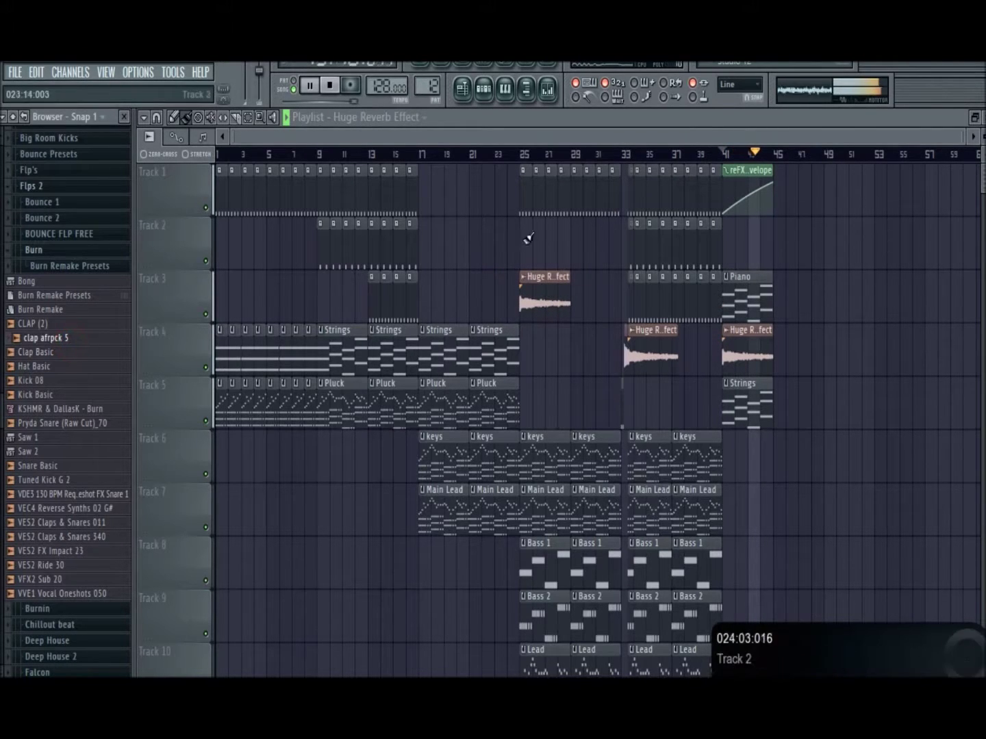
pyautogui.moveTo(694, 139); pyautogui.dragTo(765, 139)
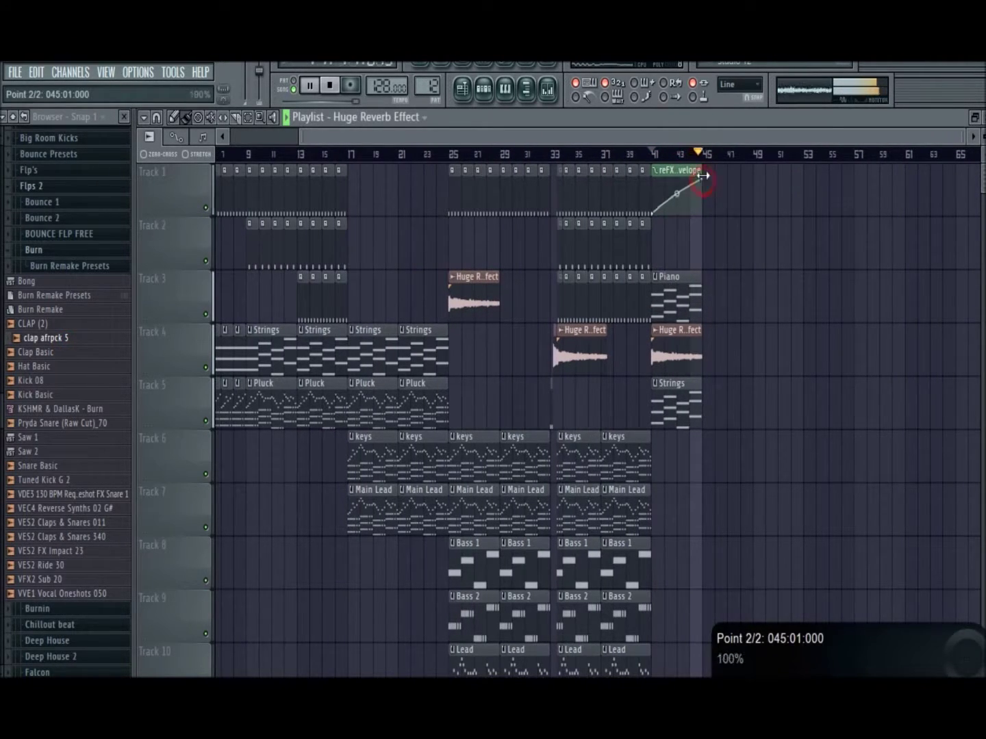
pyautogui.press('space')
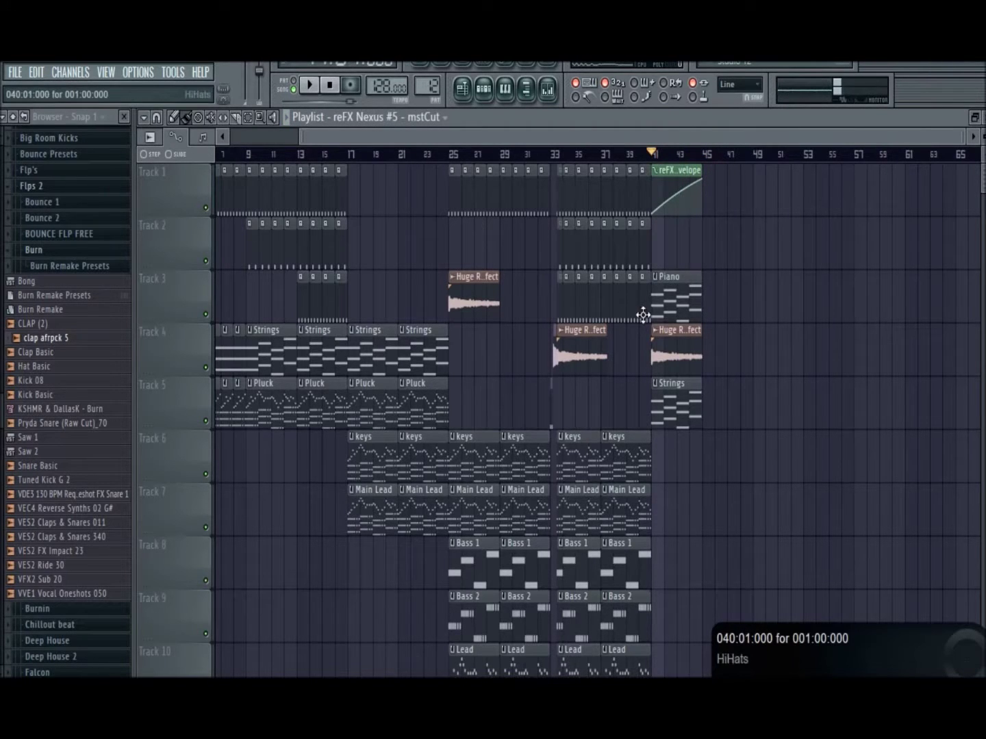
pyautogui.scroll(-2, 651, 301)
pyautogui.click(674, 236)
pyautogui.click(724, 237)
pyautogui.scroll(2, 695, 329)
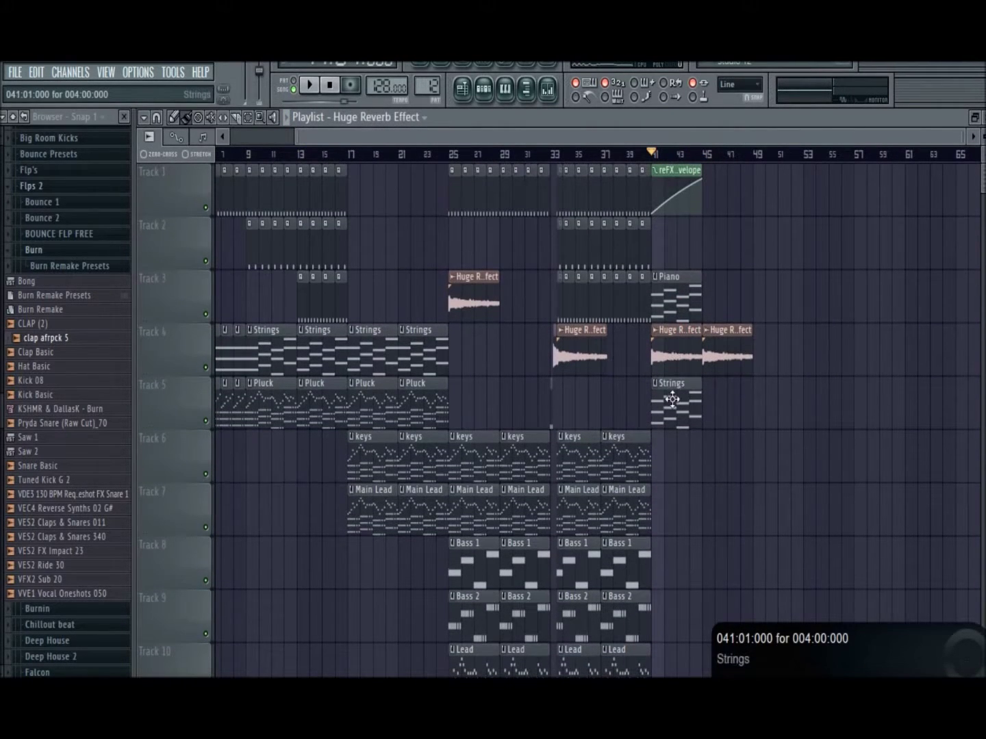
# Step: Place Strings clips at bars 45 and 49 on Track 5 and a Piano clip at bar 45 on Track 3
pyautogui.click(719, 400)
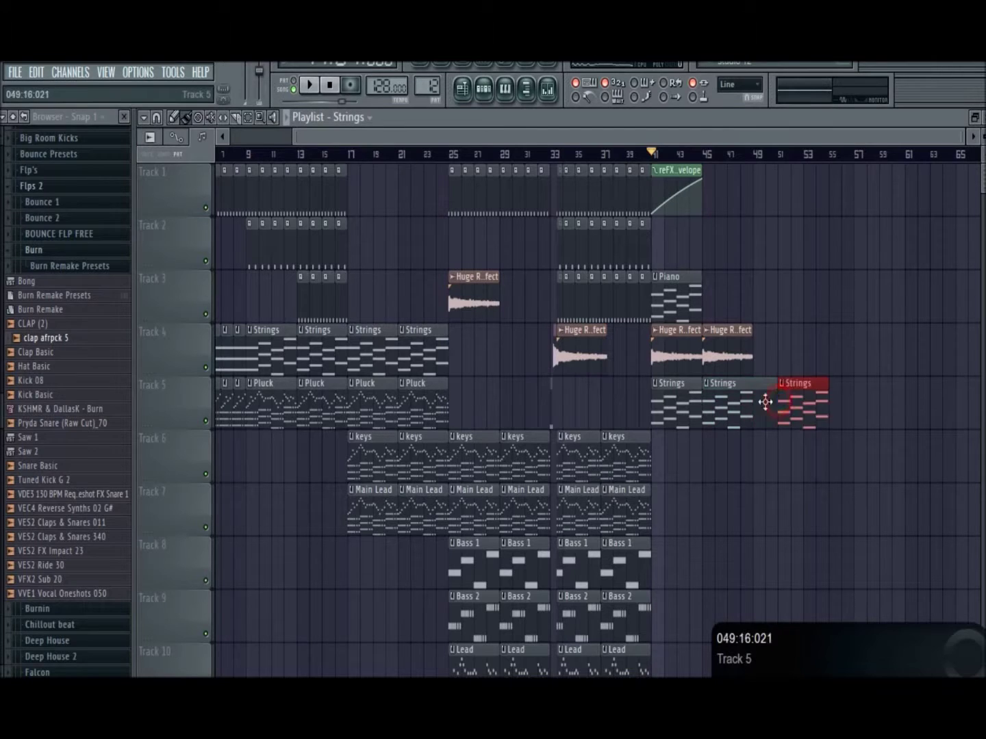
pyautogui.click(755, 404)
pyautogui.press('space')
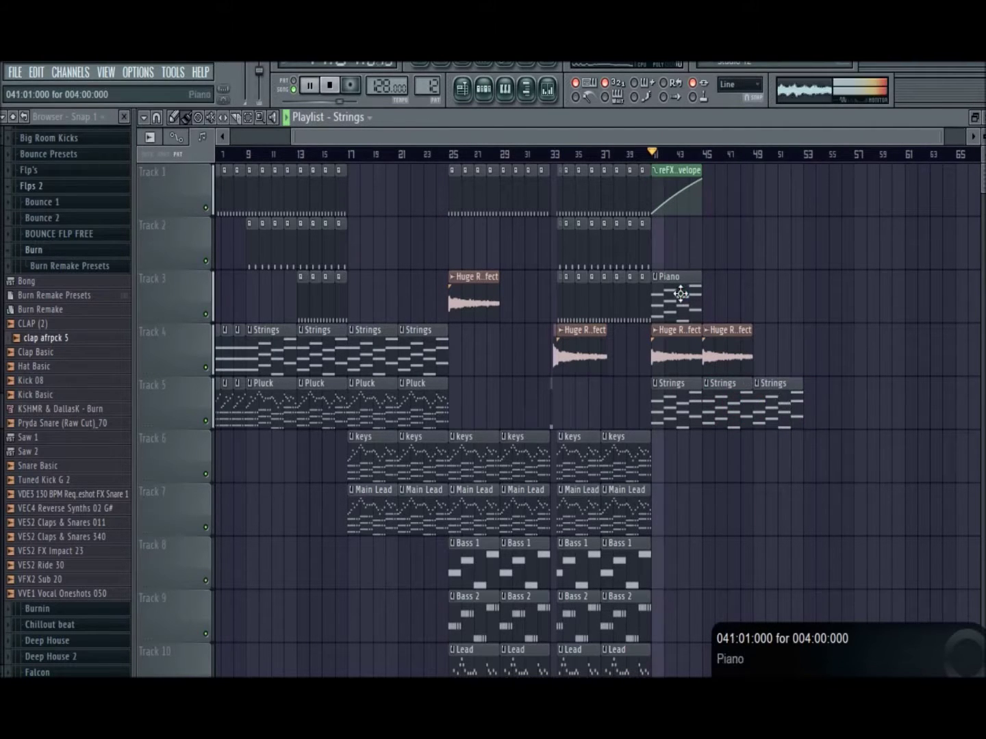
pyautogui.click(674, 287)
pyautogui.click(720, 288)
# Step: Show the Unsorted channels and clone the Piano pattern as Piano #2
pyautogui.click(529, 93)
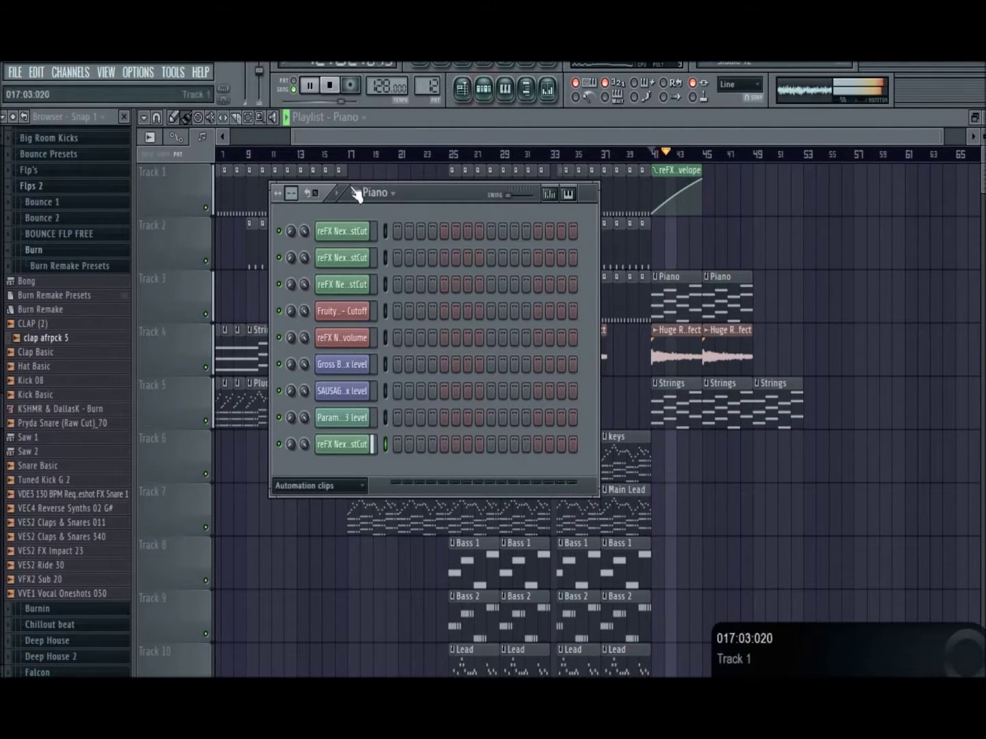
pyautogui.click(356, 193)
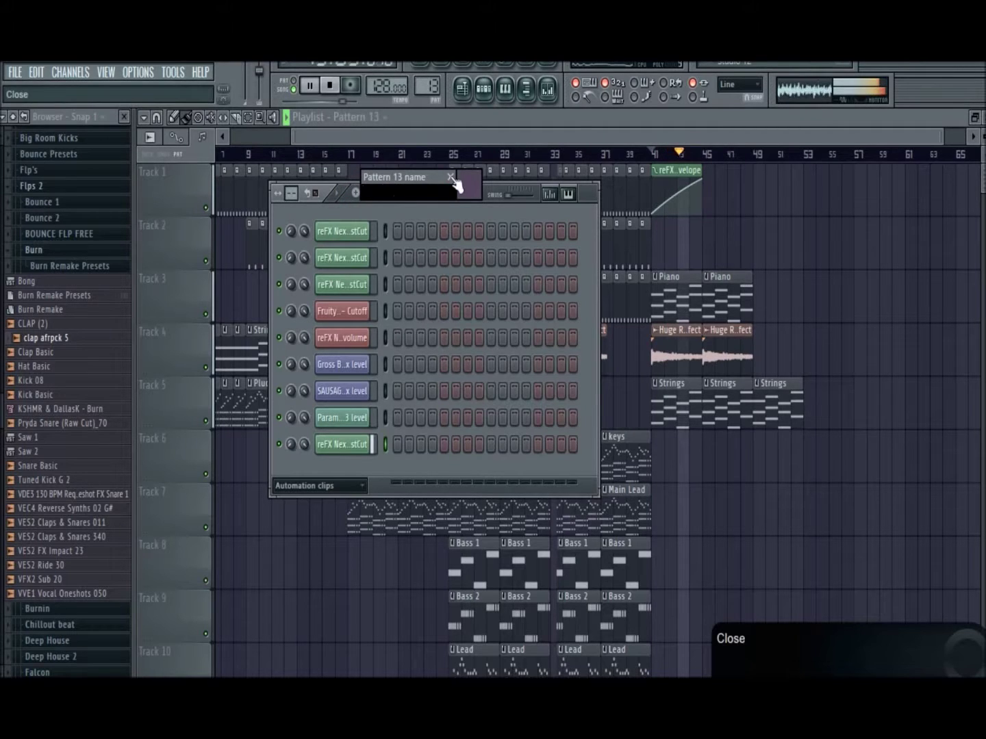
pyautogui.click(450, 177)
pyautogui.click(381, 190)
pyautogui.click(380, 377)
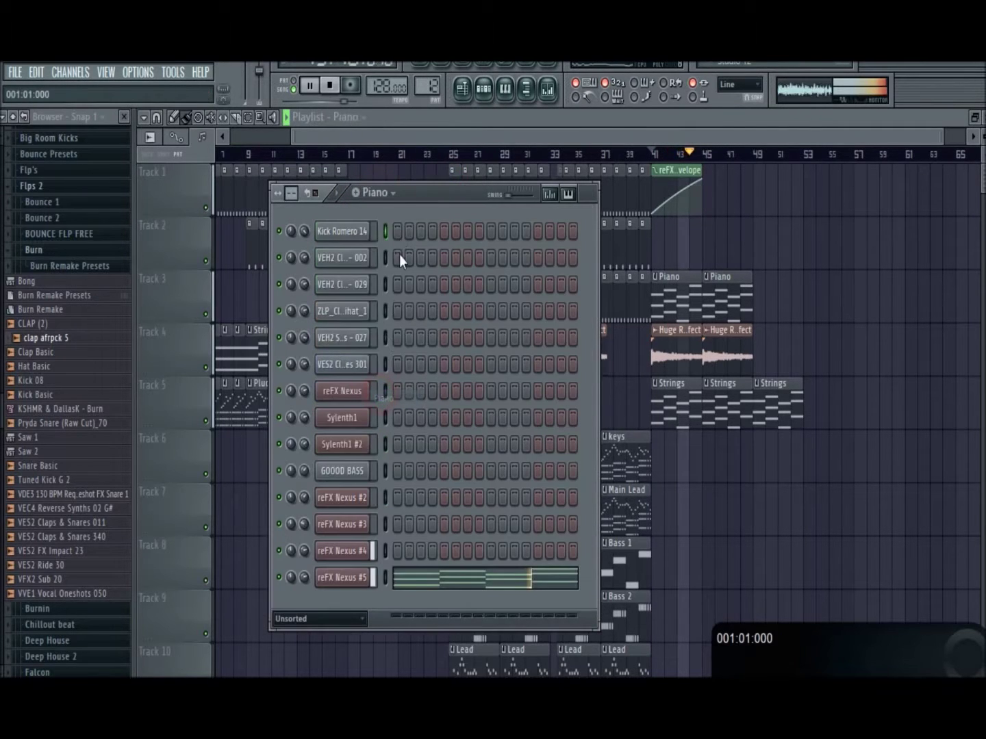
pyautogui.click(386, 193)
pyautogui.click(447, 308)
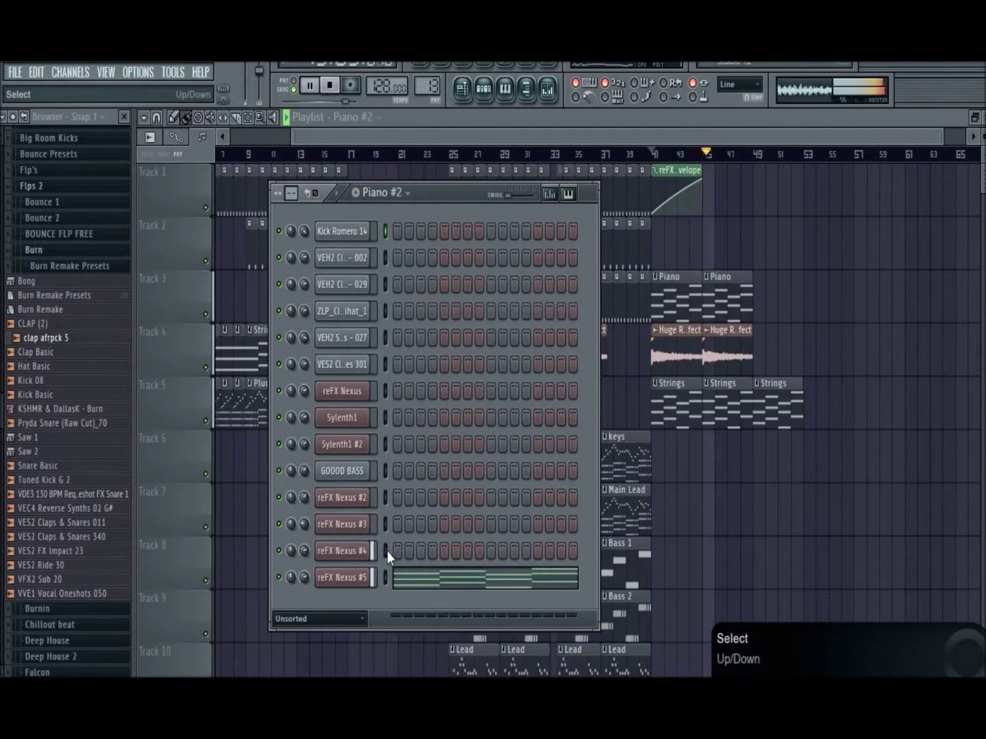
# Step: Paste the pluck notes into the reFX Nexus #4 channel of Piano #2, removing the copy placed on the kick channel
pyautogui.hotkey('ctrl', 'v')
pyautogui.hotkey('ctrl', 'x')
pyautogui.click(384, 540)
pyautogui.hotkey('ctrl', 'v')
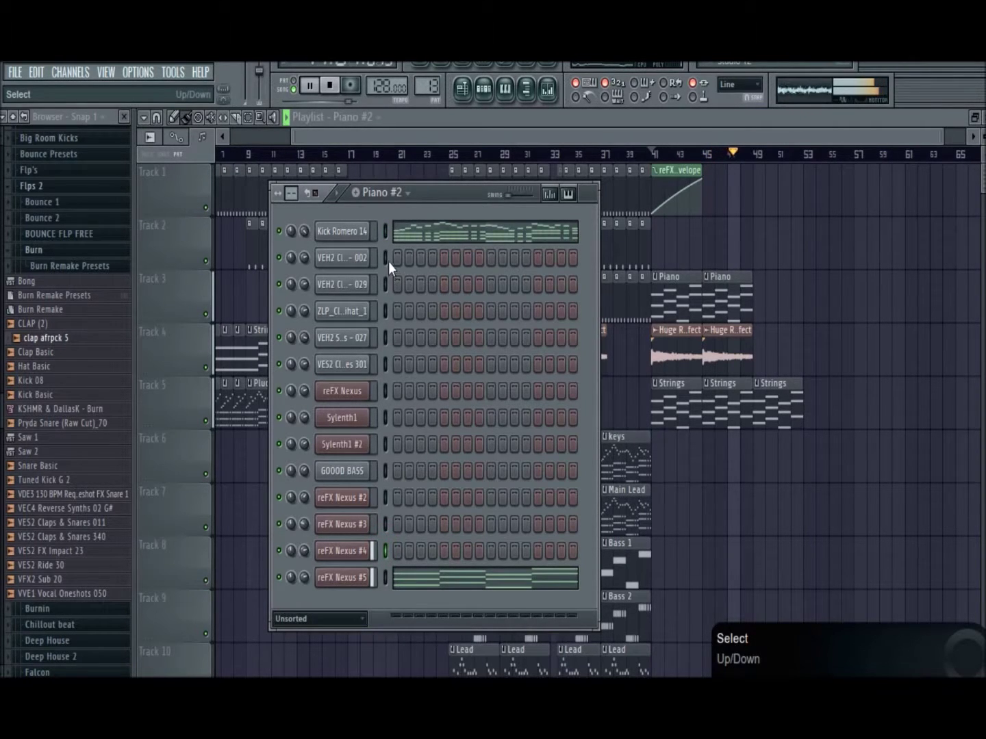
pyautogui.hotkey('ctrl', 'z')
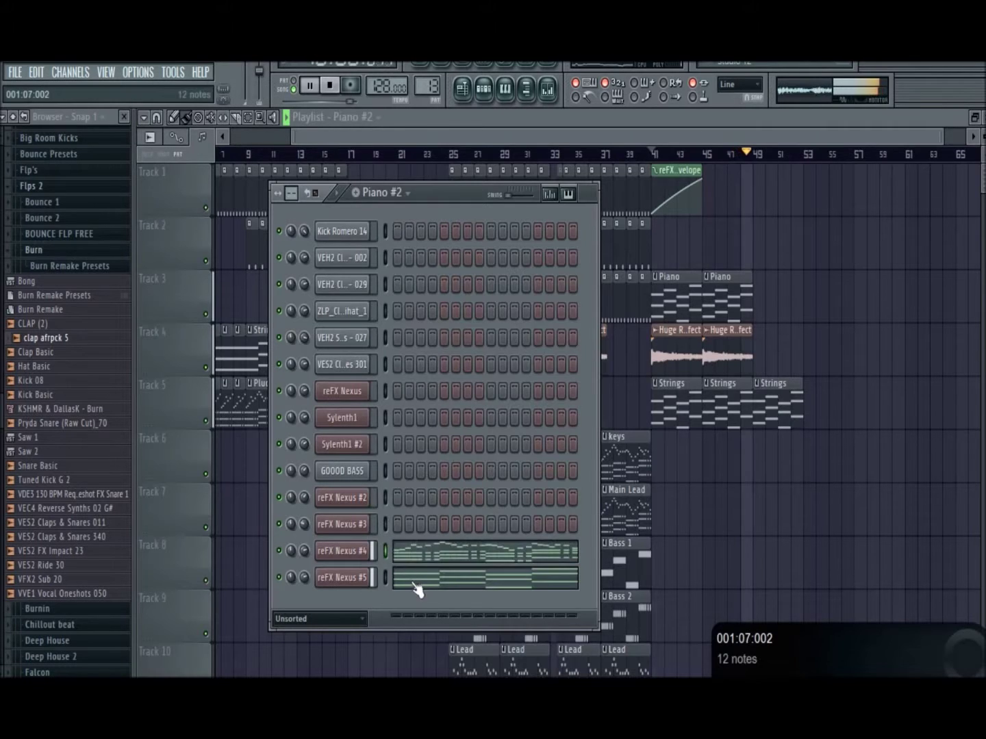
pyautogui.click(410, 579)
pyautogui.moveTo(508, 135); pyautogui.dragTo(936, 136)
pyautogui.scroll(3, 479, 328)
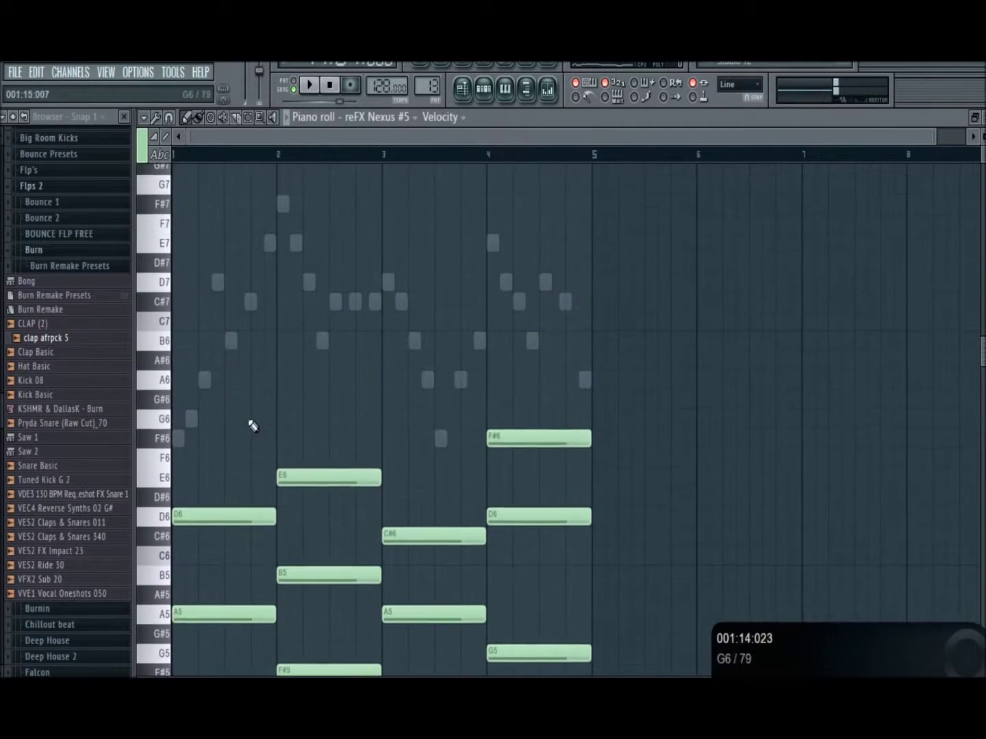
pyautogui.click(235, 416)
pyautogui.rightClick(193, 429)
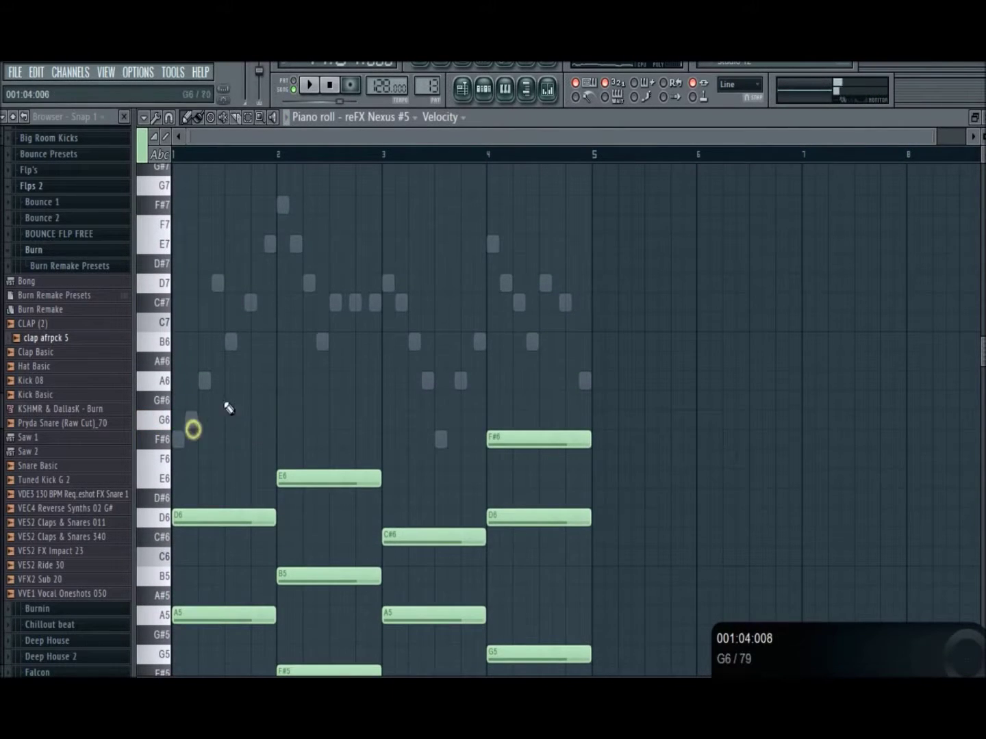
# Step: Open the Lead pattern's Sylenth1 #2 notes in the piano roll and copy the whole melody
pyautogui.click(484, 89)
pyautogui.click(396, 193)
pyautogui.click(398, 281)
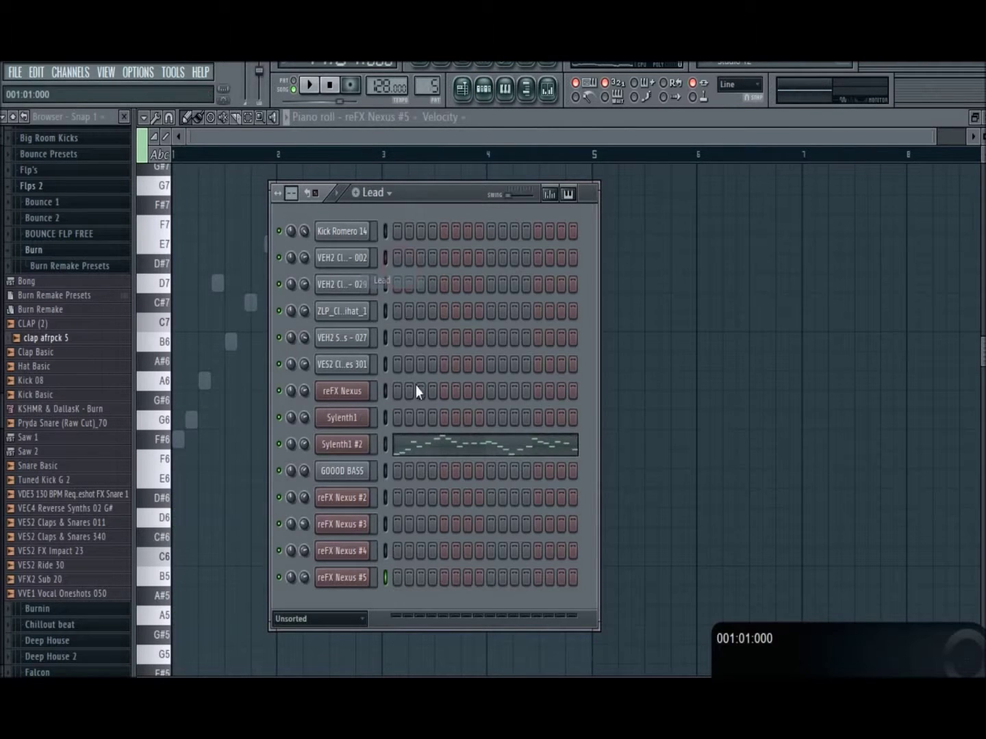
pyautogui.click(433, 452)
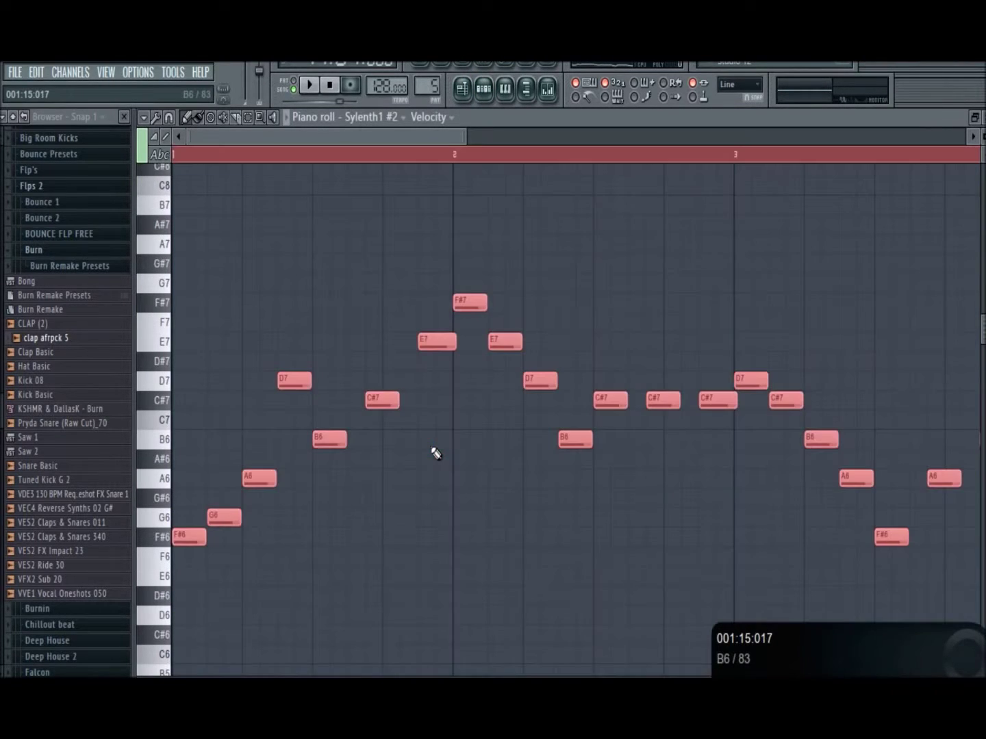
# Step: Replace the chords of reFX Nexus #5 in Piano #2 with the copied lead melody
pyautogui.click(484, 88)
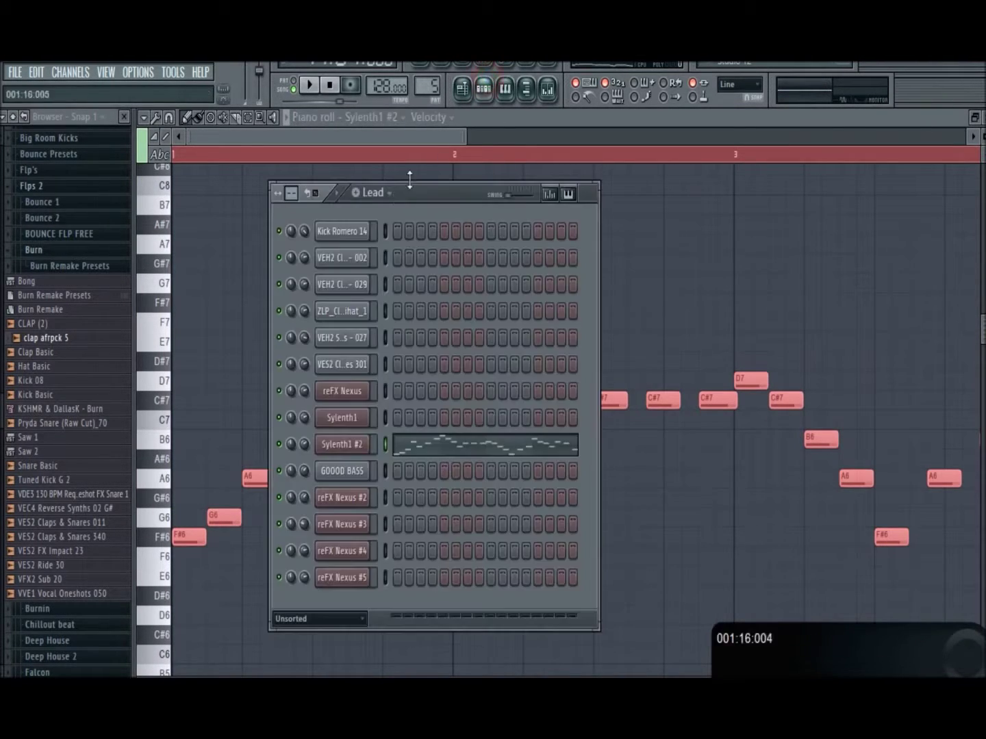
pyautogui.click(374, 194)
pyautogui.click(399, 415)
pyautogui.click(420, 547)
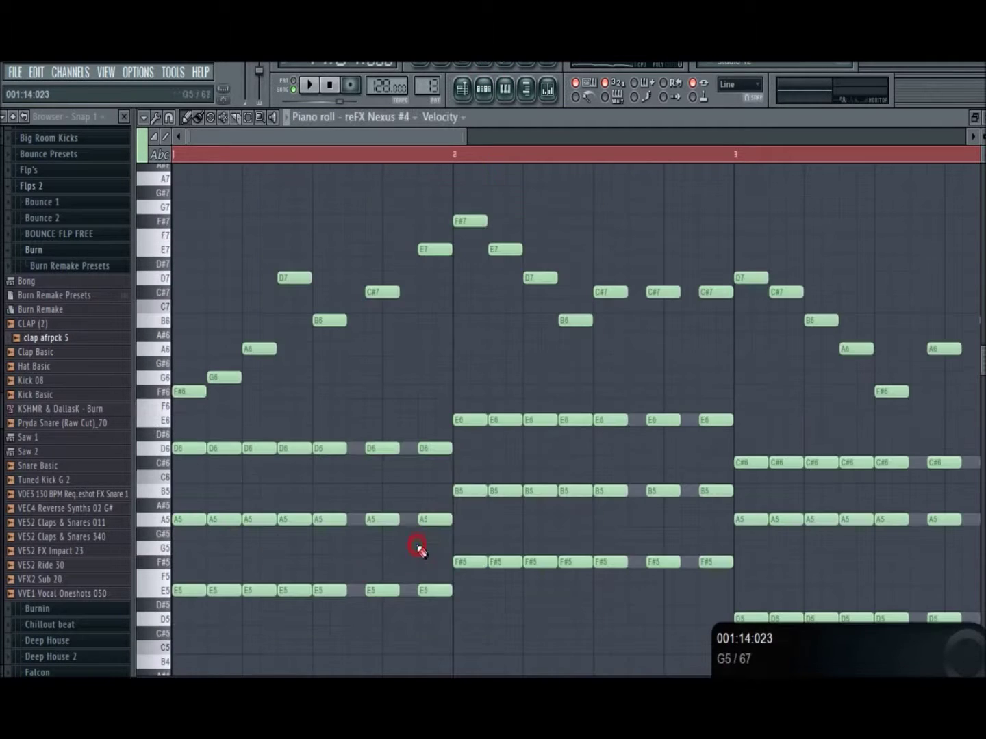
pyautogui.click(484, 88)
pyautogui.click(469, 583)
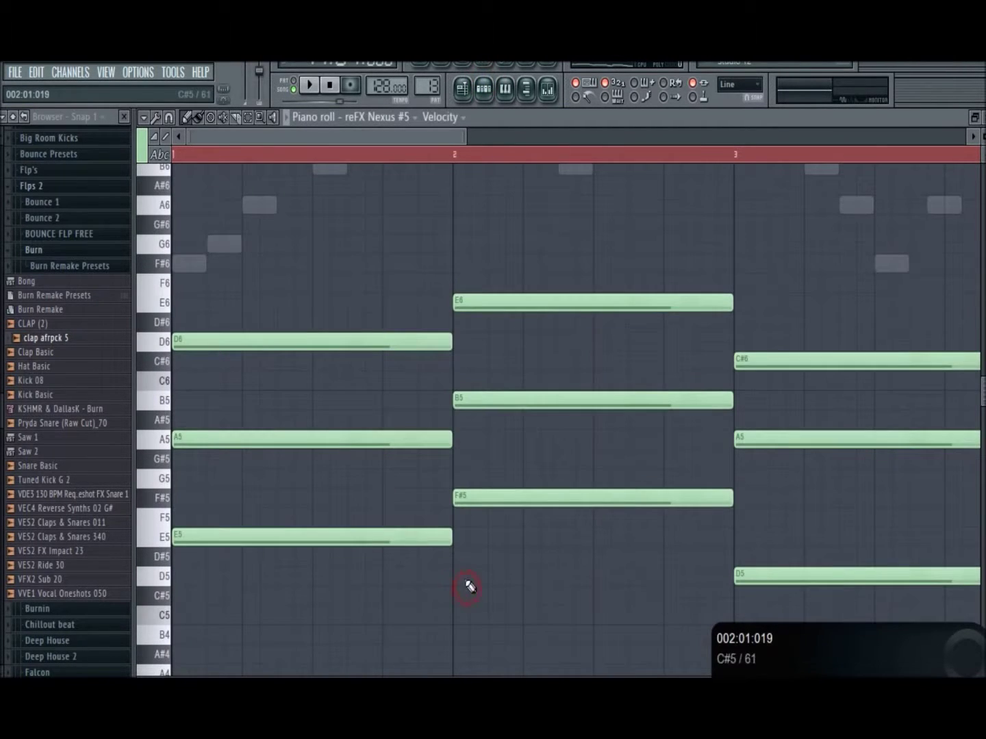
pyautogui.press('Delete')
pyautogui.hotkey('ctrl', 'v')
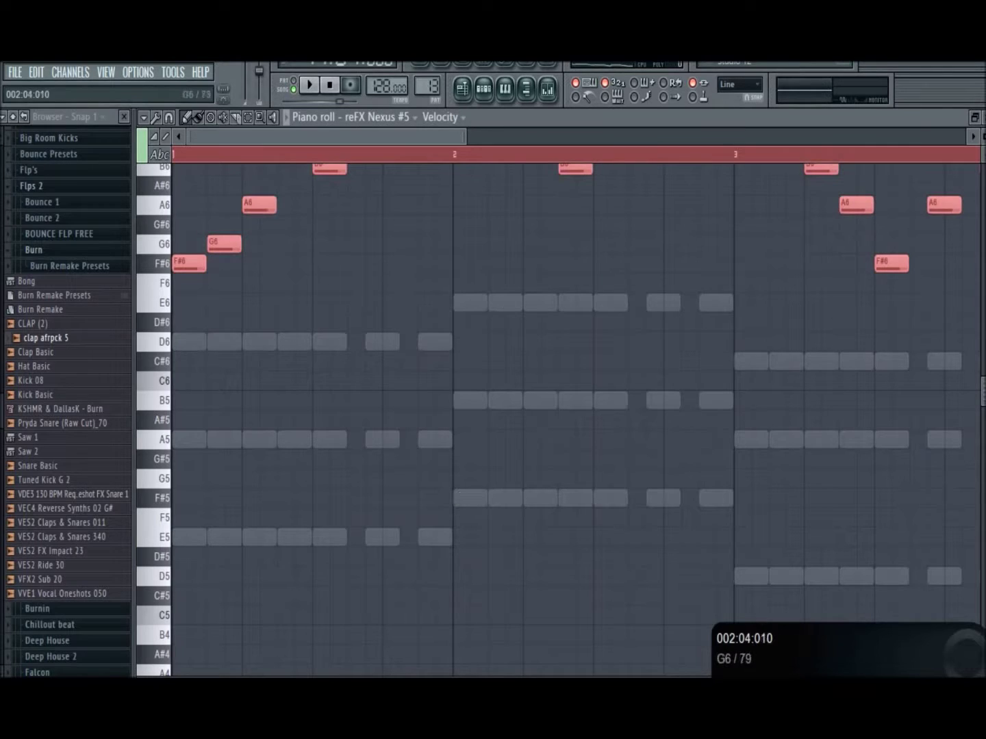
# Step: Cut the pluck notes from the reFX Nexus #4 channel of Piano #2
pyautogui.click(484, 89)
pyautogui.click(385, 556)
pyautogui.hotkey('ctrl', 'x')
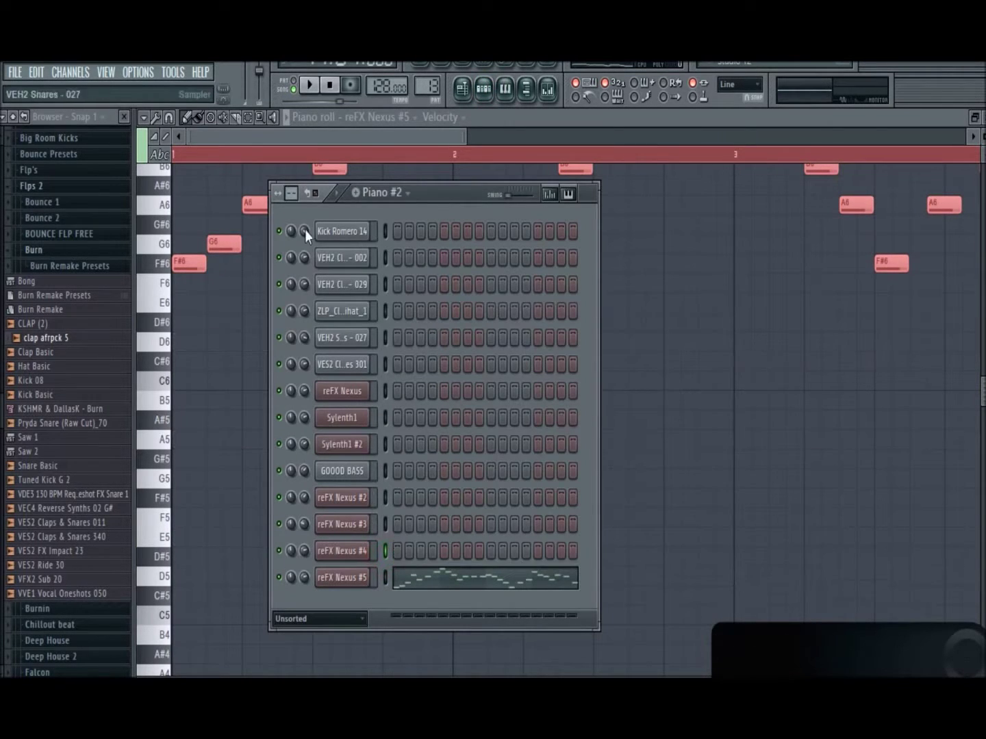
# Step: Add a second Piano #2 clip on Track 2 at bar 49 while playing the song from about bar 43
pyautogui.press('space')
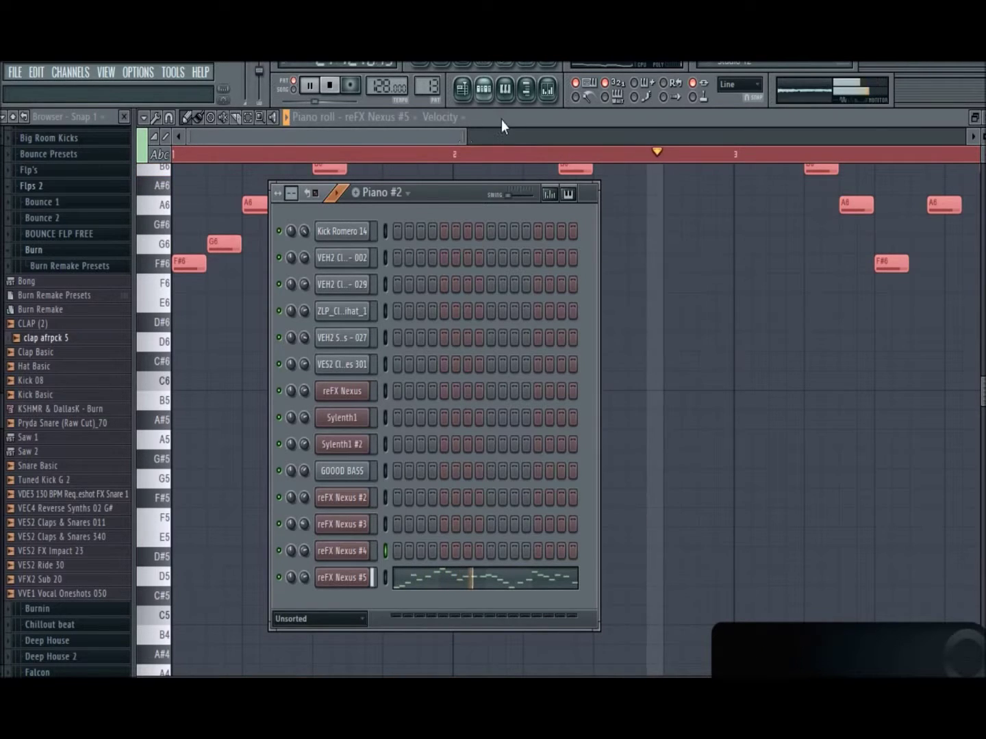
pyautogui.press('F5')
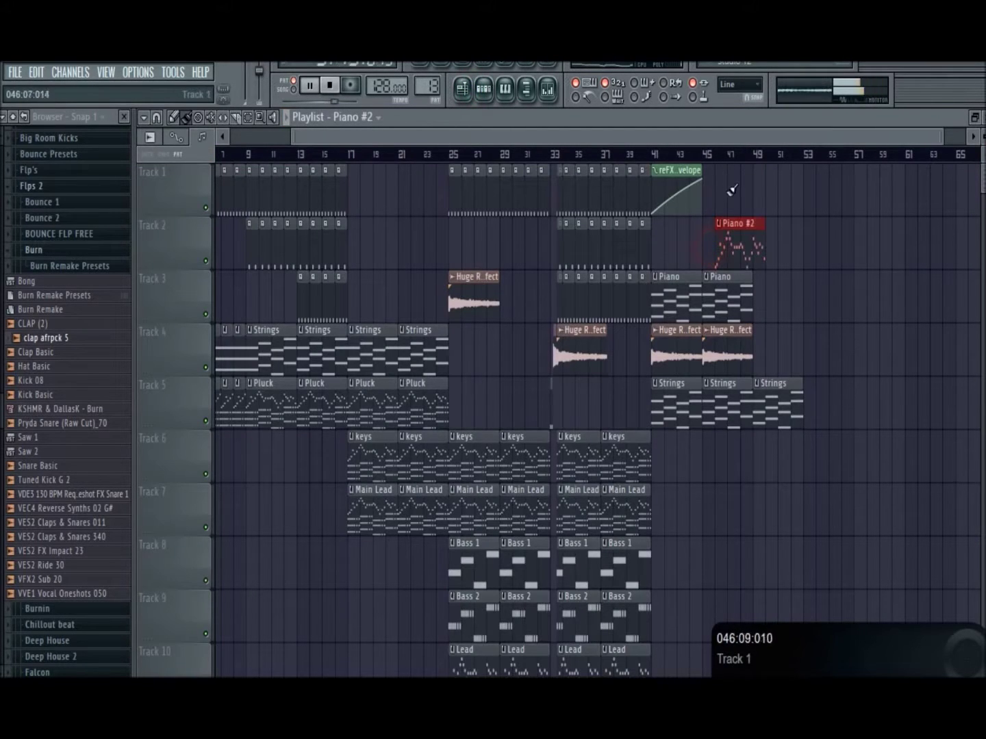
pyautogui.click(675, 153)
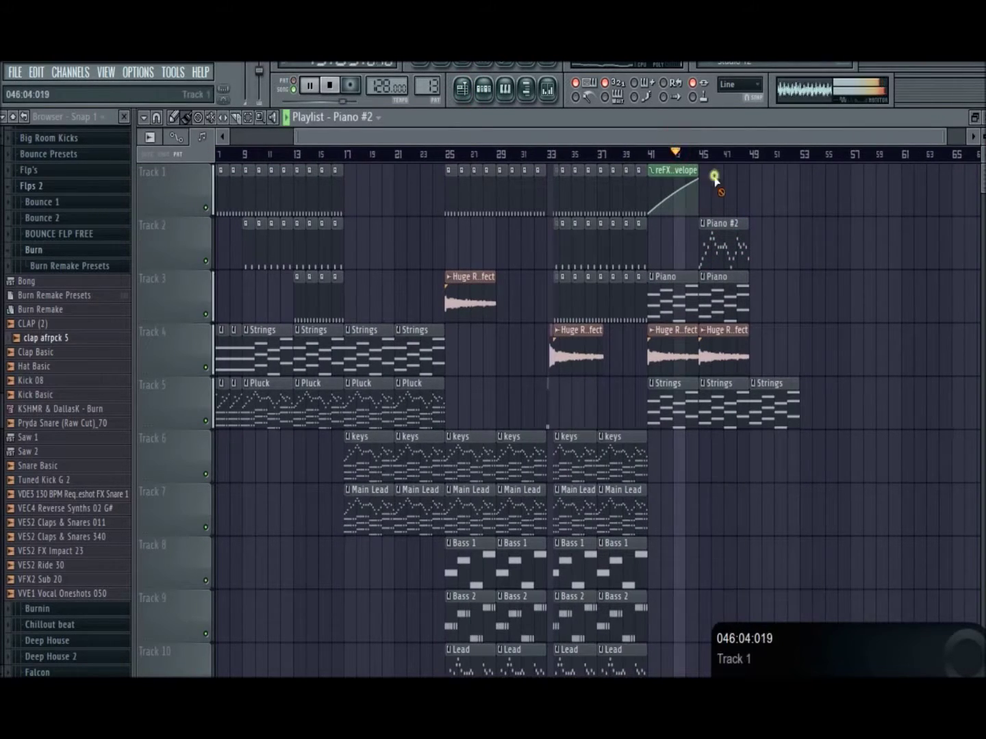
pyautogui.click(760, 236)
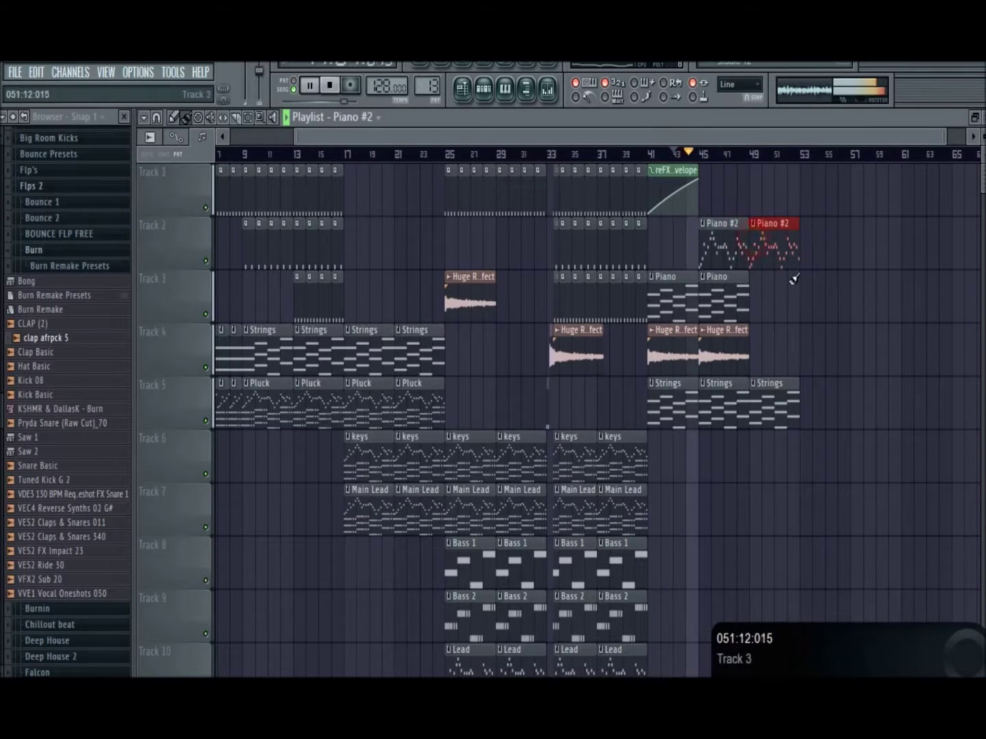
pyautogui.rightClick(760, 301)
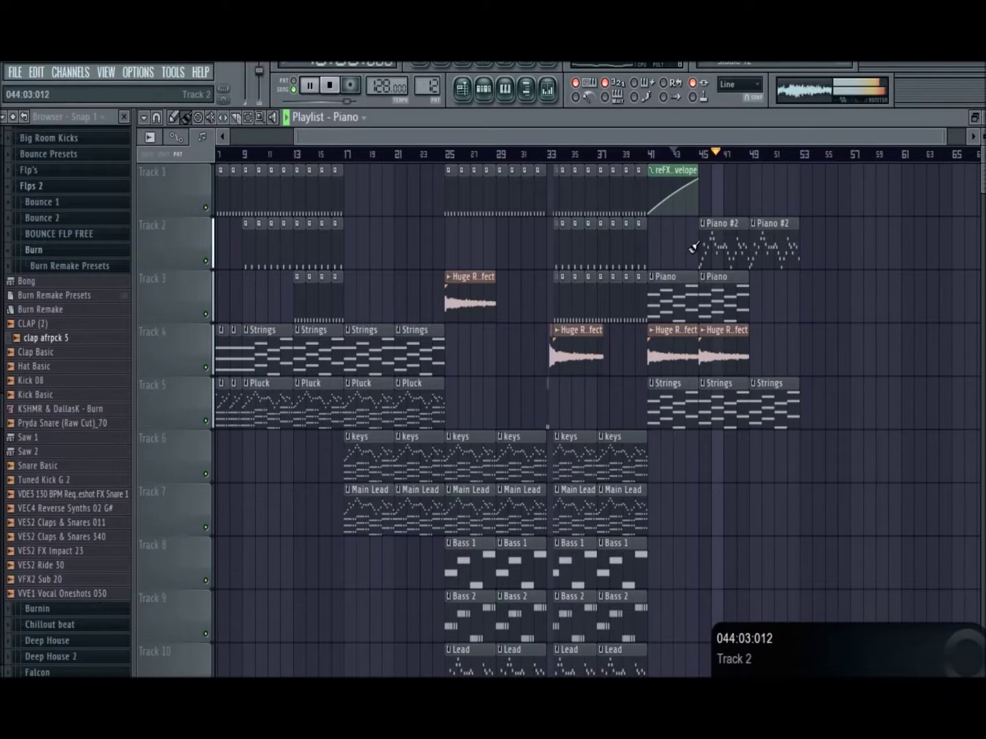
pyautogui.rightClick(675, 238)
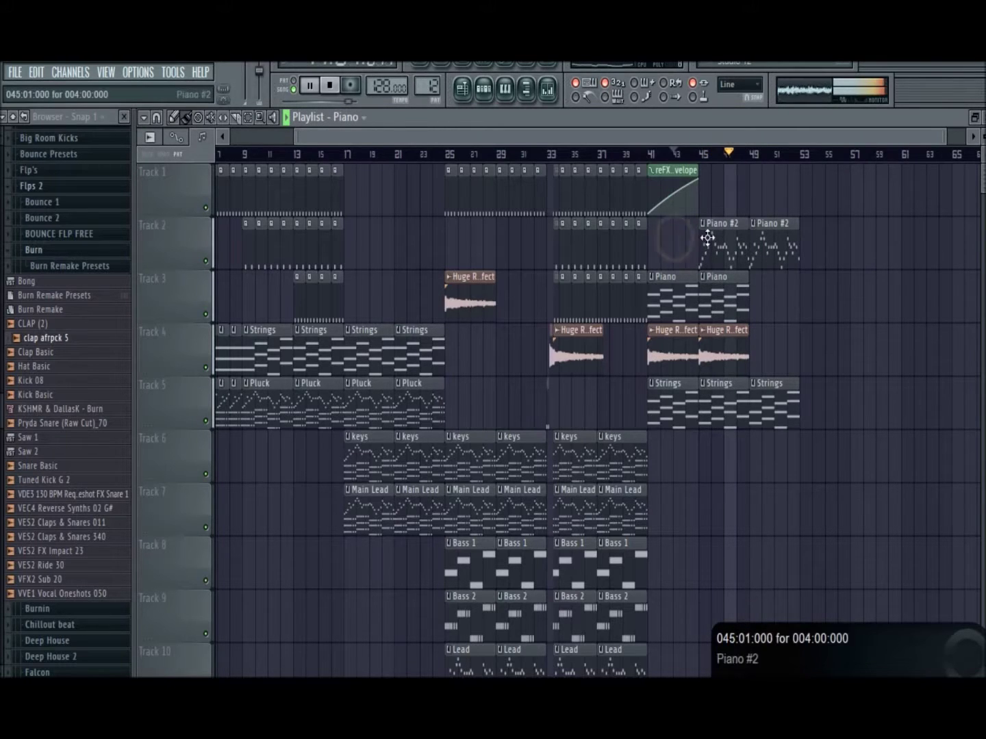
# Step: Place a Huge Reverb Effect clip on Track 1 at bar 45 and play the song from there
pyautogui.click(490, 277)
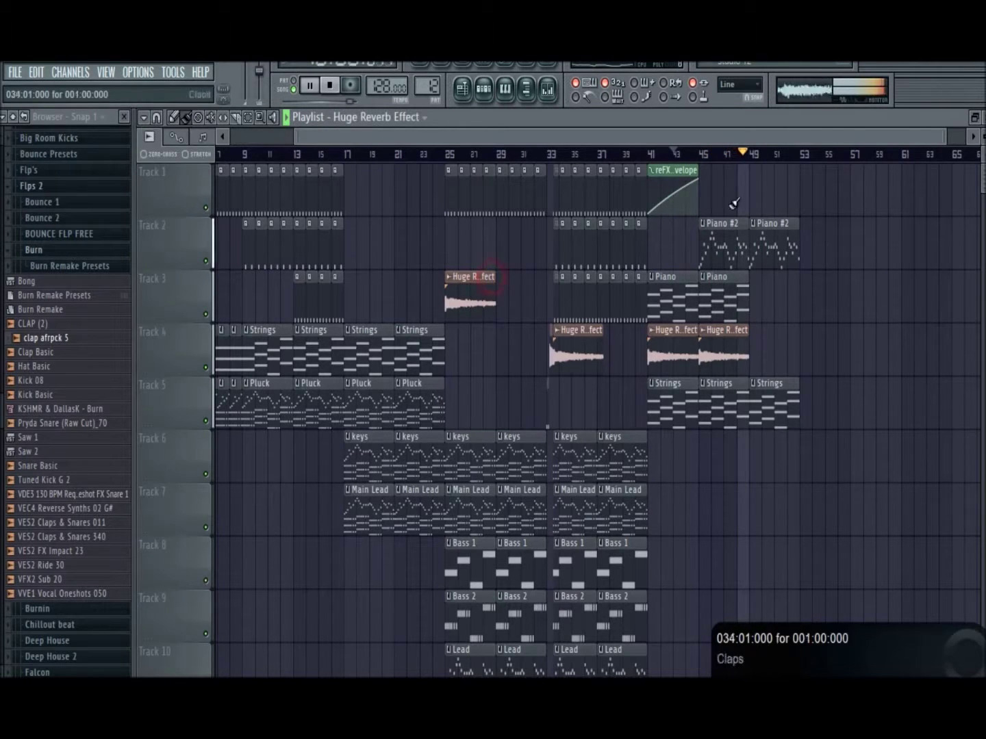
pyautogui.moveTo(745, 197); pyautogui.dragTo(719, 194)
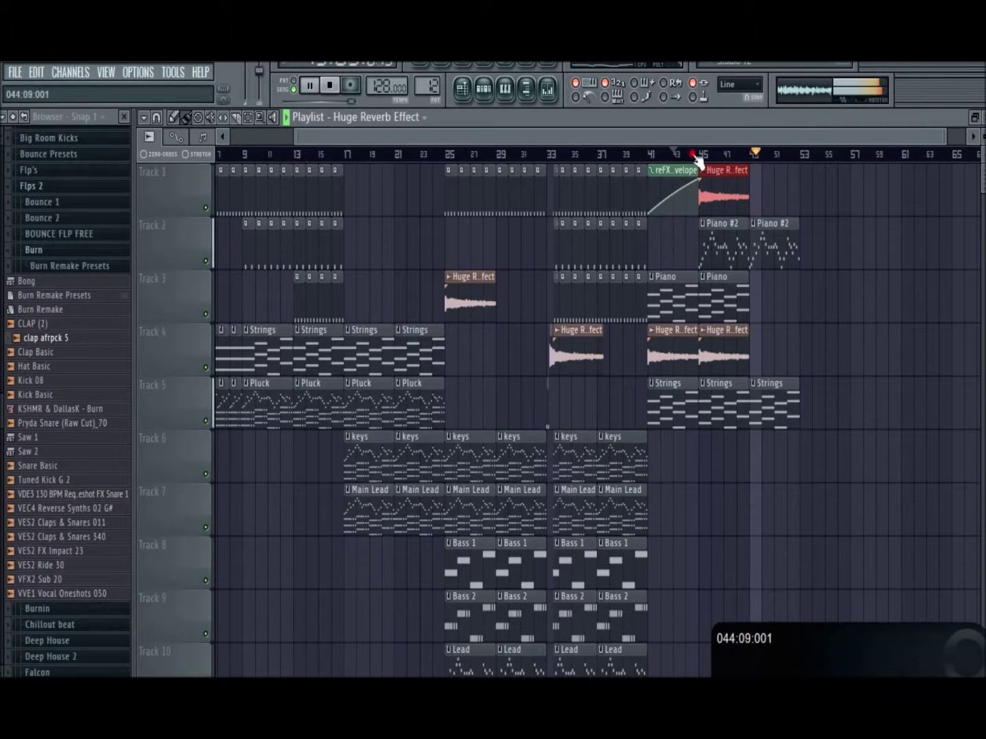
pyautogui.click(693, 155)
pyautogui.rightClick(818, 200)
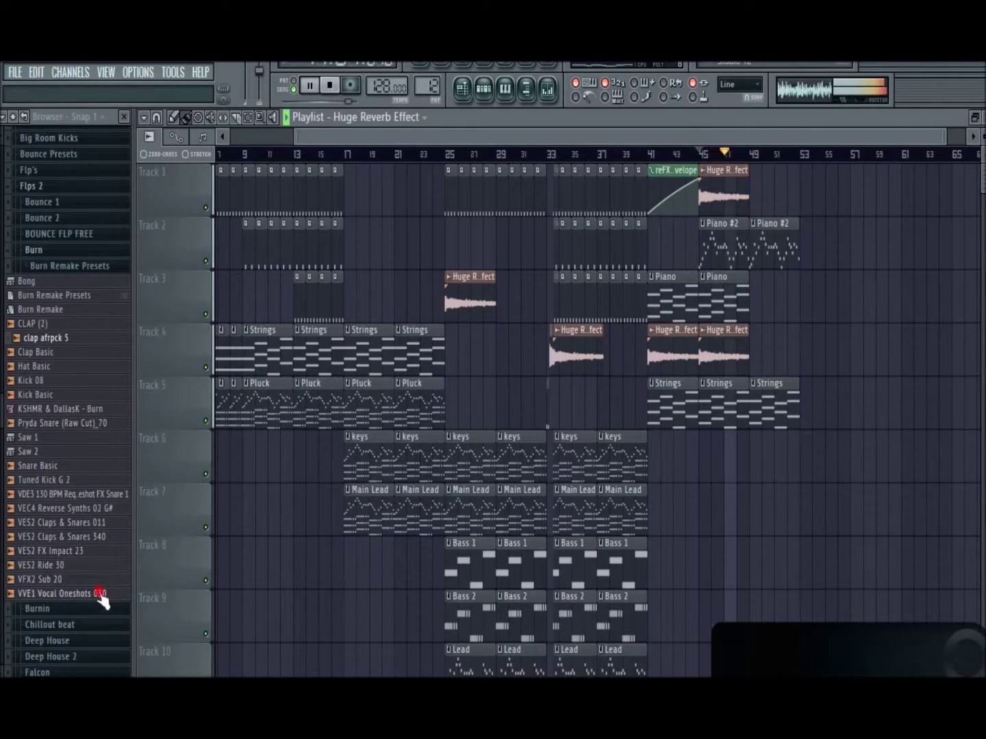
# Step: Audition samples in the Burn folder, including VVE1 Vocal Oneshots 050, VFX2 Sub 20, VES2 Ride 30, VES2 FX Impact 23 and VES2 Claps & Snares 340
pyautogui.click(97, 593)
pyautogui.click(84, 579)
pyautogui.click(80, 552)
pyautogui.click(80, 565)
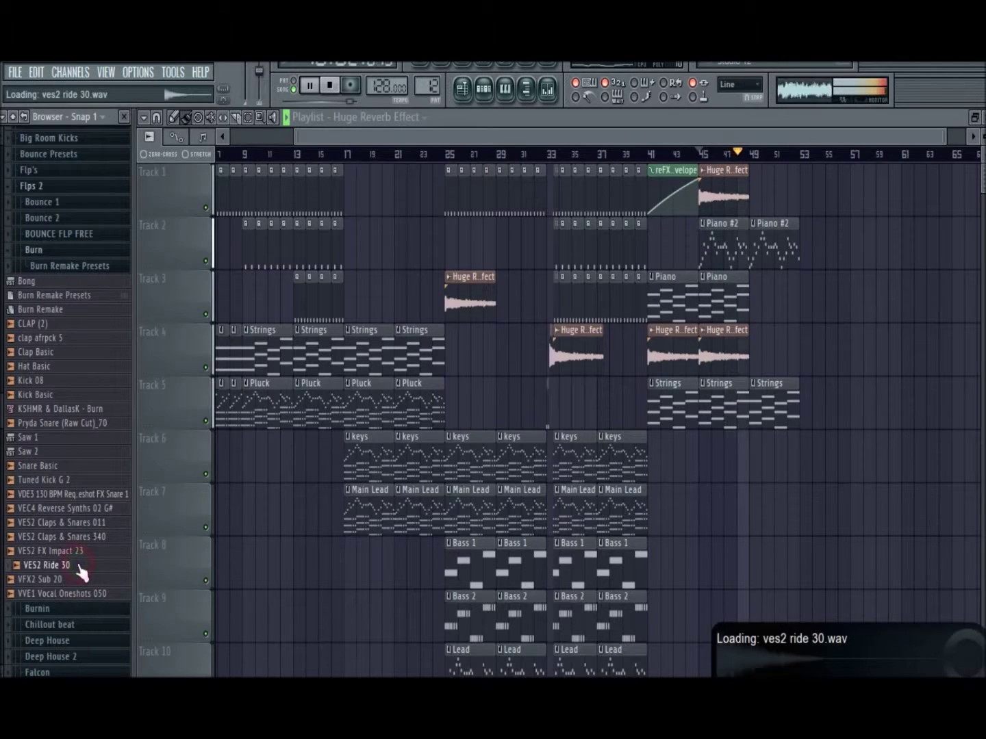
pyautogui.click(72, 552)
pyautogui.click(69, 537)
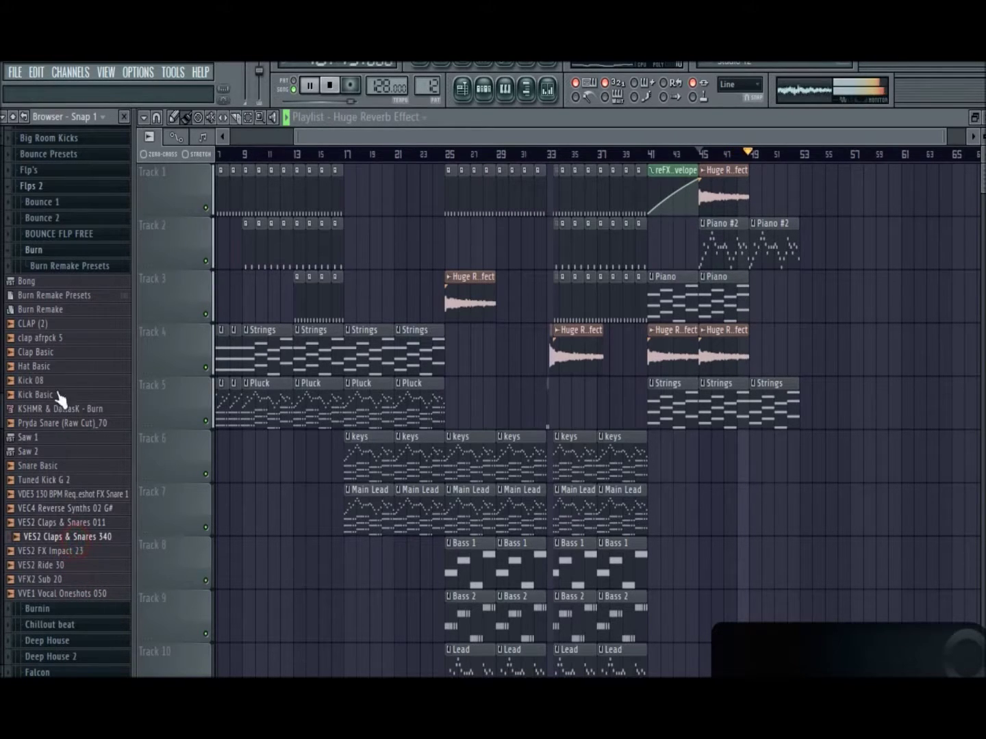
# Step: Switch to the Deep House folder, audition KICK LOOP 126, Rise_PitchedSweep_FX_SP01 and TAMS LOOP 128, and expand Small Hours Remix Stems
pyautogui.click(59, 266)
pyautogui.click(58, 251)
pyautogui.press('space')
pyautogui.click(56, 301)
pyautogui.click(56, 343)
pyautogui.click(56, 372)
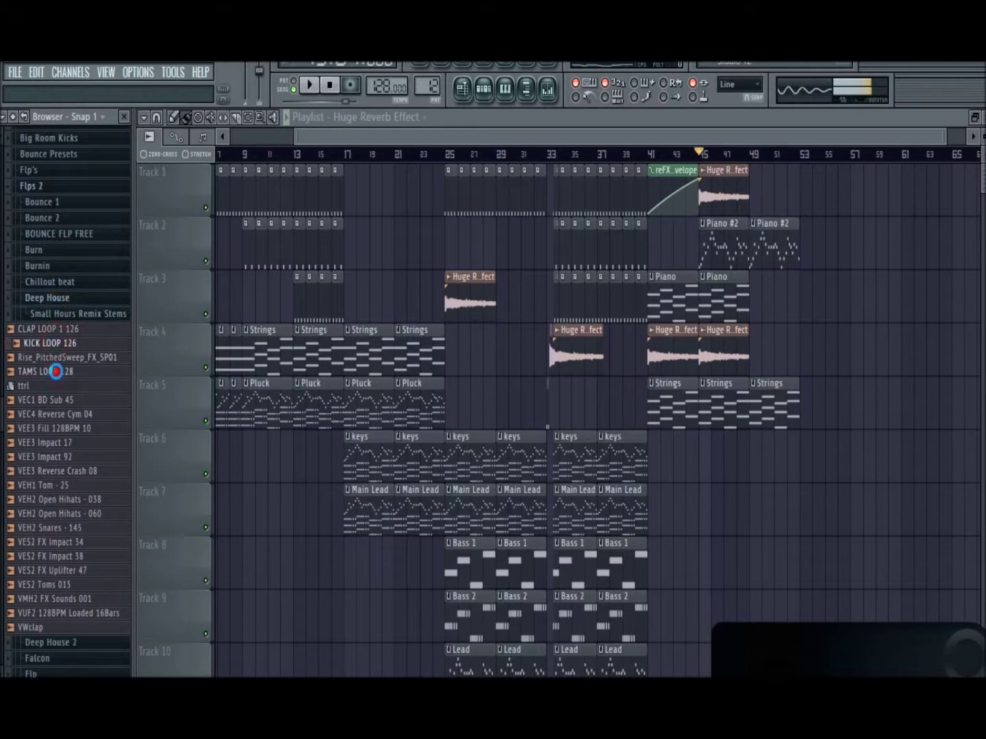
pyautogui.click(58, 357)
pyautogui.click(58, 374)
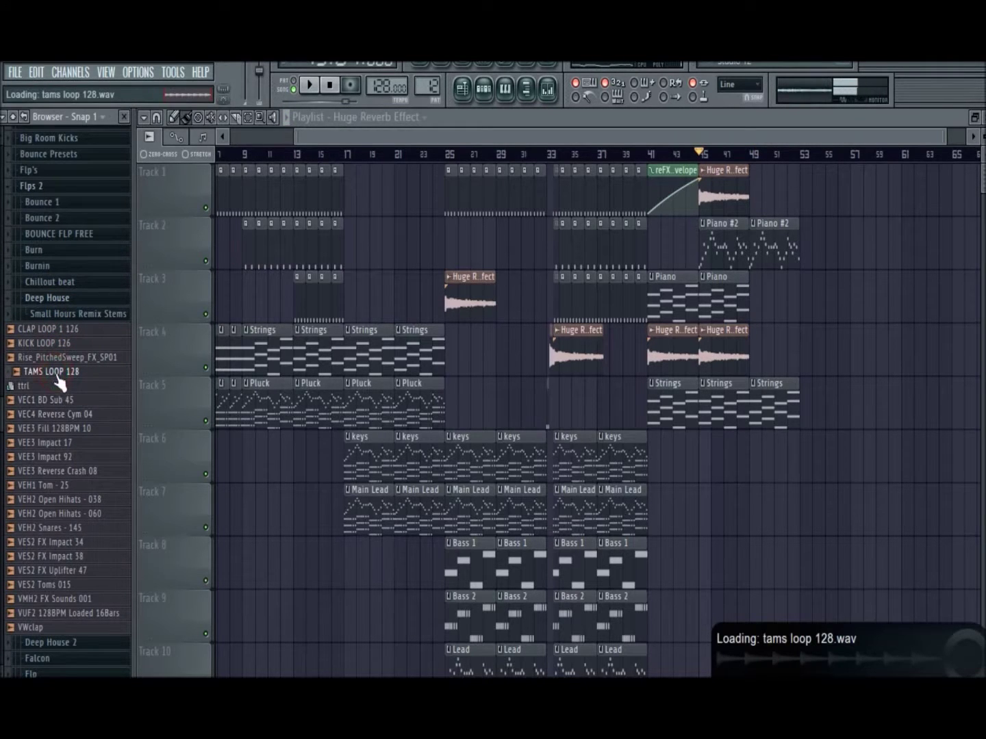
pyautogui.click(64, 315)
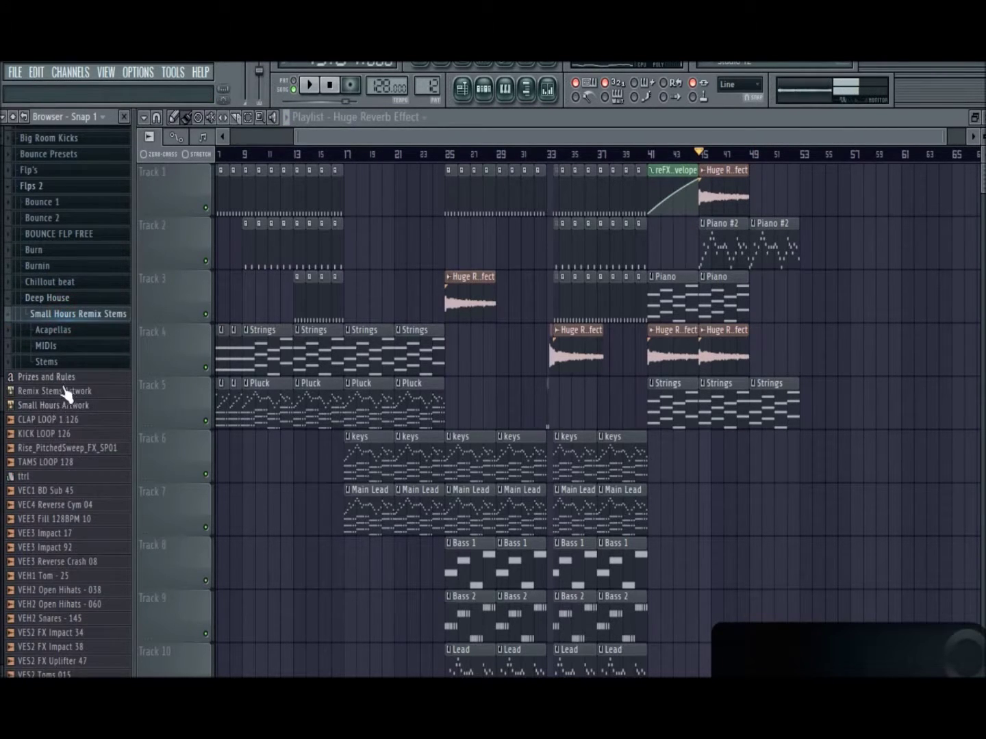
# Step: Audition the remaining Deep House hi-hat, snare, impact, FX, clap and sub samples to find a suitable transition sound
pyautogui.press('space')
pyautogui.scroll(-2, 60, 438)
pyautogui.scroll(-2, 61, 449)
pyautogui.click(46, 462)
pyautogui.click(50, 490)
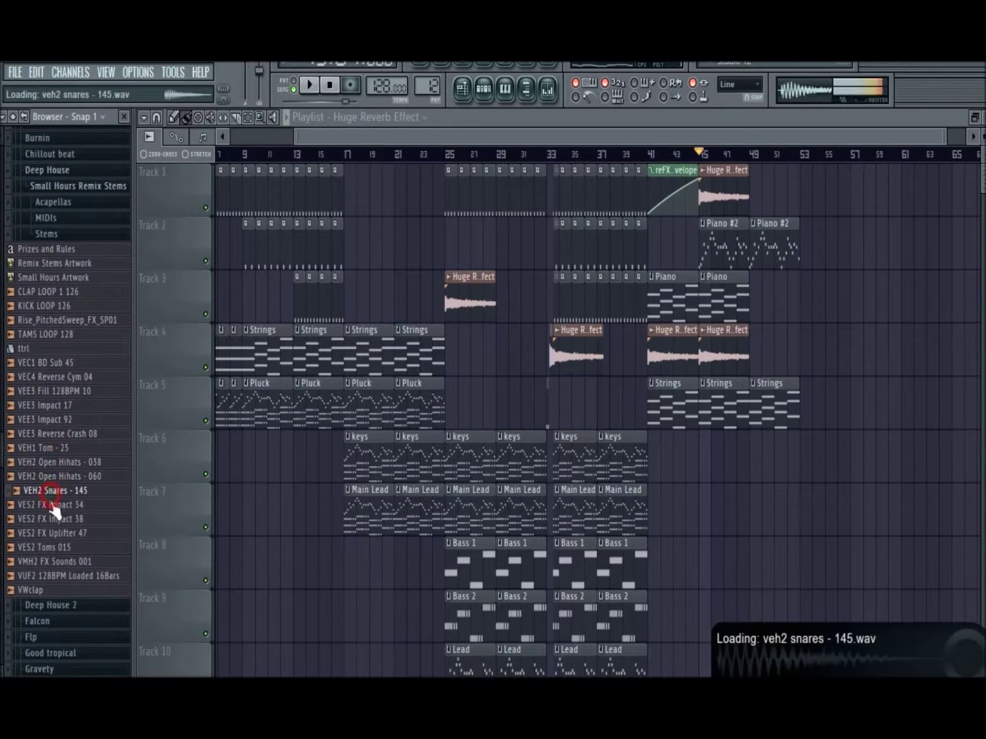
pyautogui.click(60, 519)
pyautogui.click(64, 562)
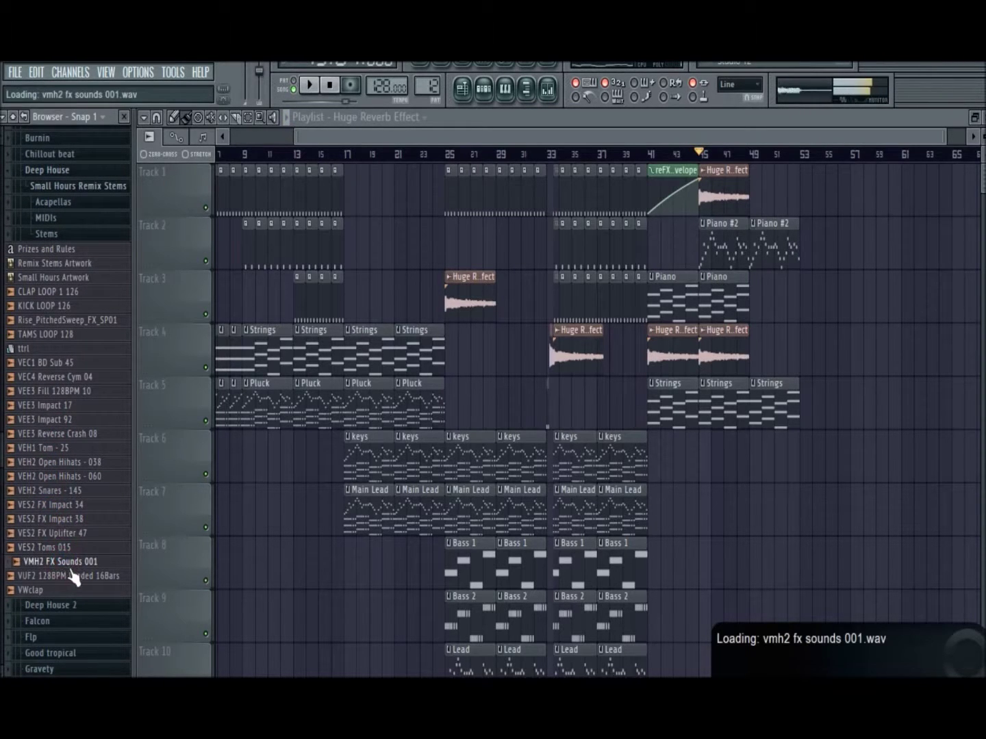
pyautogui.click(70, 577)
pyautogui.click(69, 590)
pyautogui.click(70, 575)
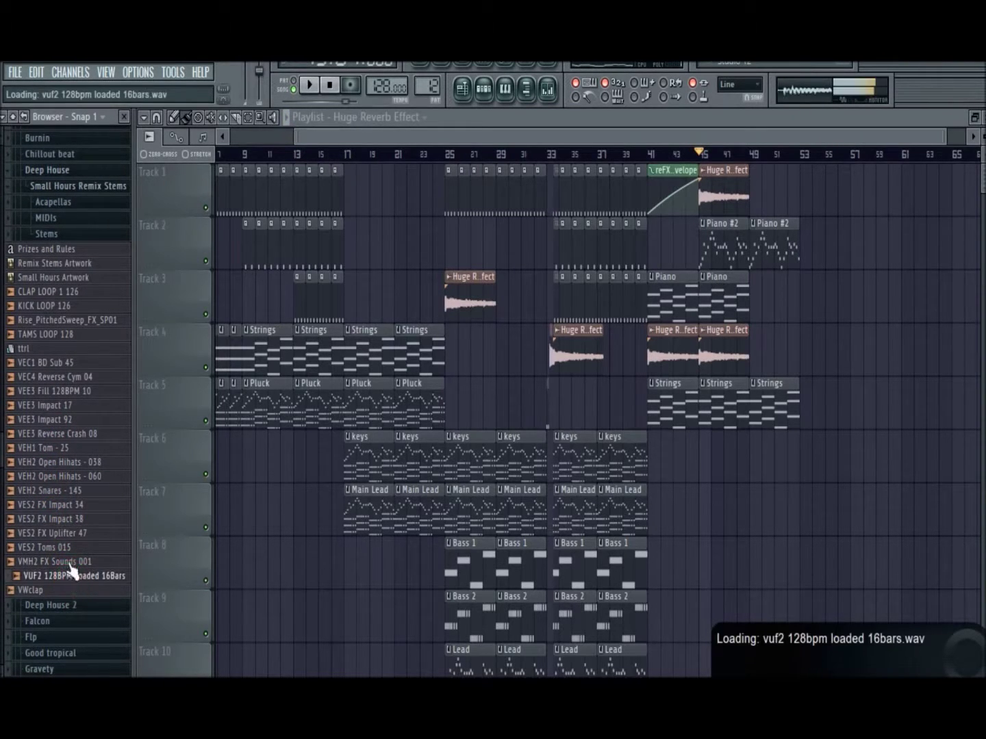
pyautogui.click(88, 363)
pyautogui.click(88, 320)
pyautogui.click(84, 335)
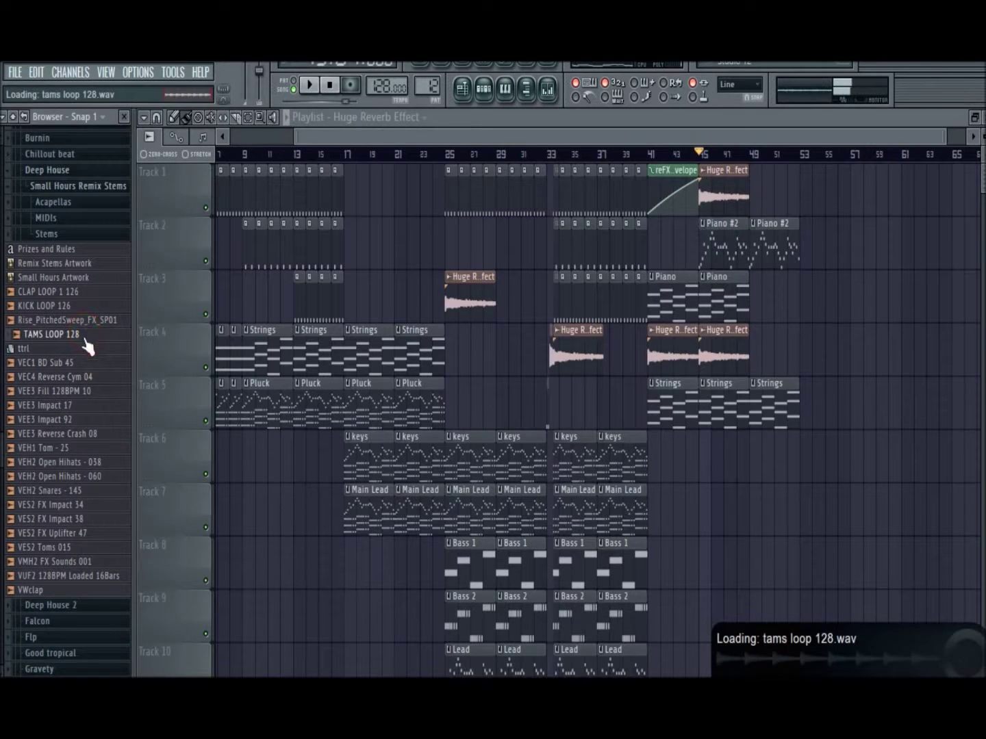
# Step: Place the VEC4 Reverse Cym 04 sample on Track 6 at bar 44 and start playback
pyautogui.click(67, 378)
pyautogui.click(72, 395)
pyautogui.moveTo(70, 377); pyautogui.dragTo(690, 444)
pyautogui.press('space')
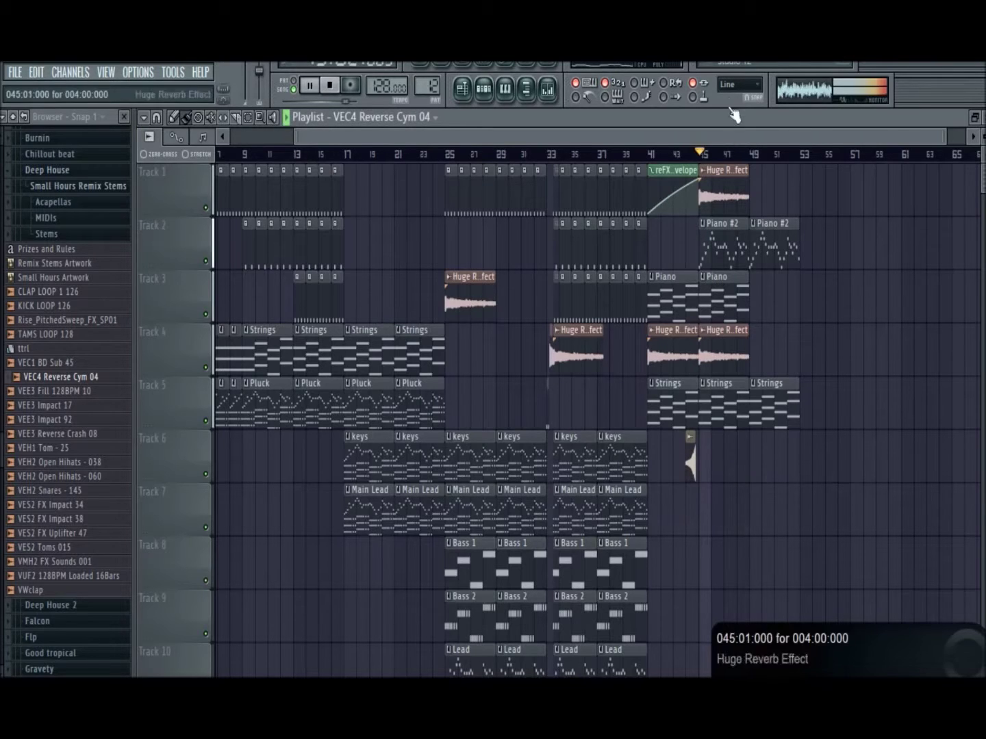
# Step: Move the reverse cymbal on Track 6 to end exactly at bar 45 using snap (none), and restore the Line snap
pyautogui.moveTo(942, 138); pyautogui.dragTo(491, 137)
pyautogui.moveTo(479, 137); pyautogui.dragTo(867, 185)
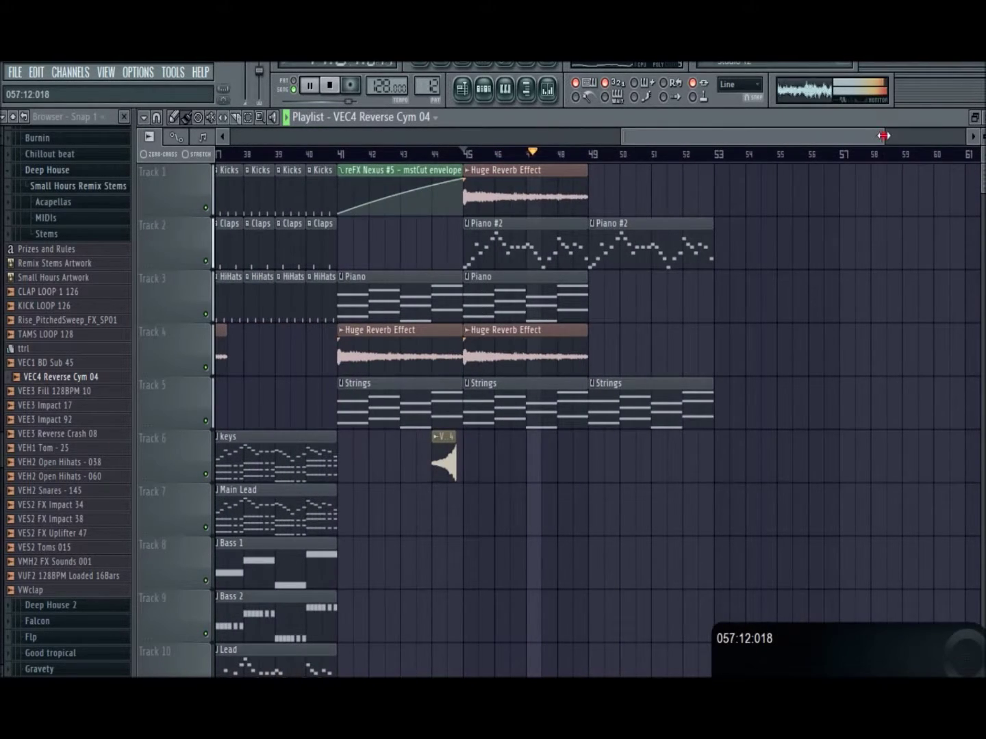
pyautogui.moveTo(883, 131); pyautogui.dragTo(705, 139)
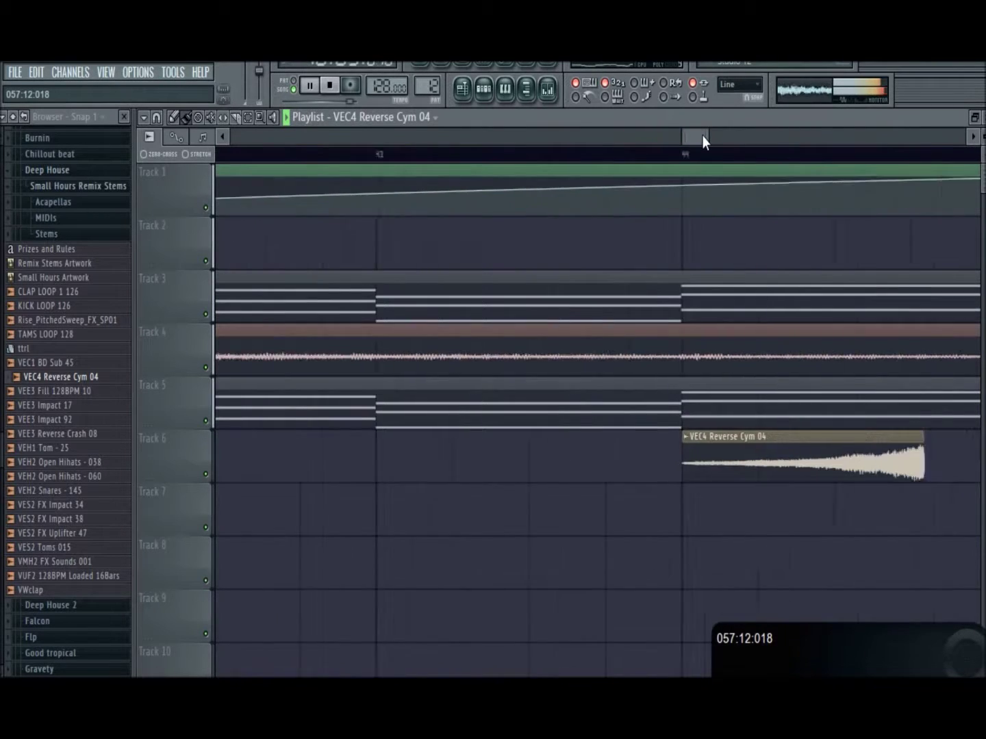
pyautogui.moveTo(777, 464); pyautogui.dragTo(857, 472)
pyautogui.click(739, 84)
pyautogui.click(735, 149)
pyautogui.click(735, 84)
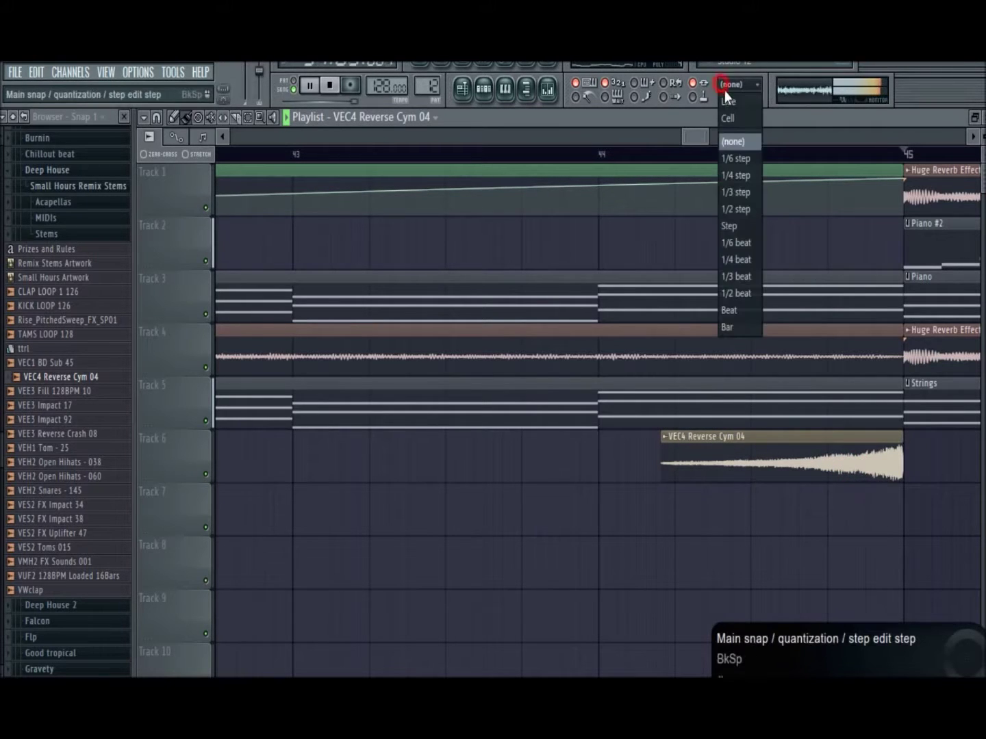
pyautogui.click(728, 98)
pyautogui.press('space')
# Step: Add a VES2 Crash 07 clip on Track 13 at bar 45 and check it in playback
pyautogui.click(650, 139)
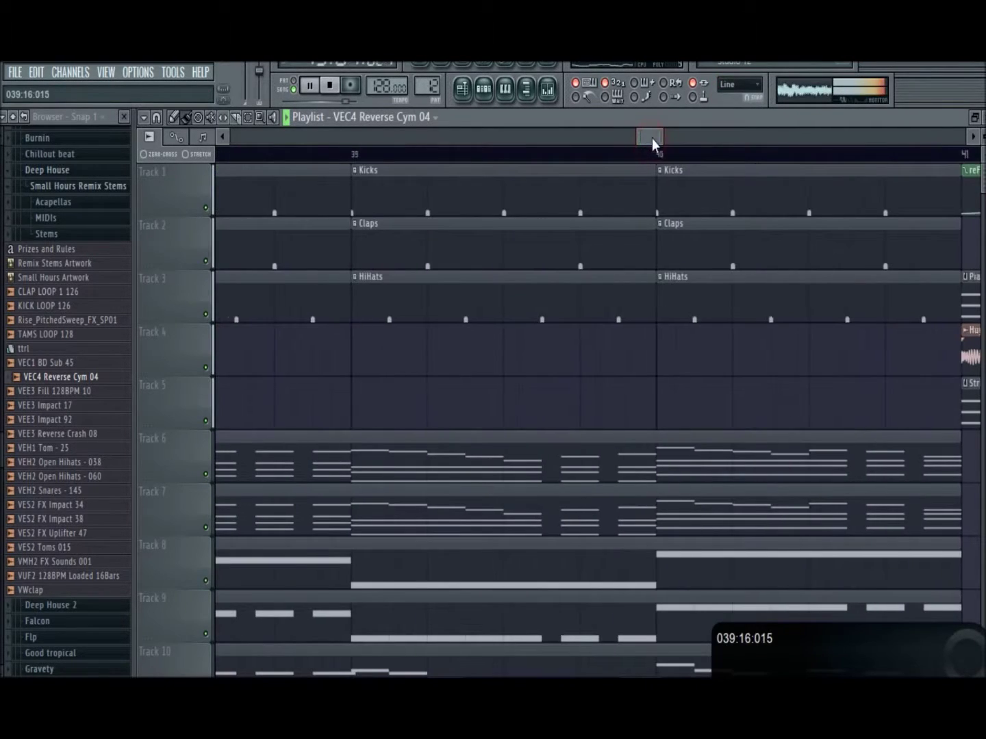
pyautogui.moveTo(662, 138); pyautogui.dragTo(674, 138)
pyautogui.scroll(-3, 501, 395)
pyautogui.scroll(-4, 501, 395)
pyautogui.moveTo(308, 382)
pyautogui.mouseDown()
pyautogui.moveTo(446, 393)
pyautogui.moveTo(403, 393)
pyautogui.mouseUp()
pyautogui.press('space')
pyautogui.press('space')
pyautogui.scroll(7, 420, 343)
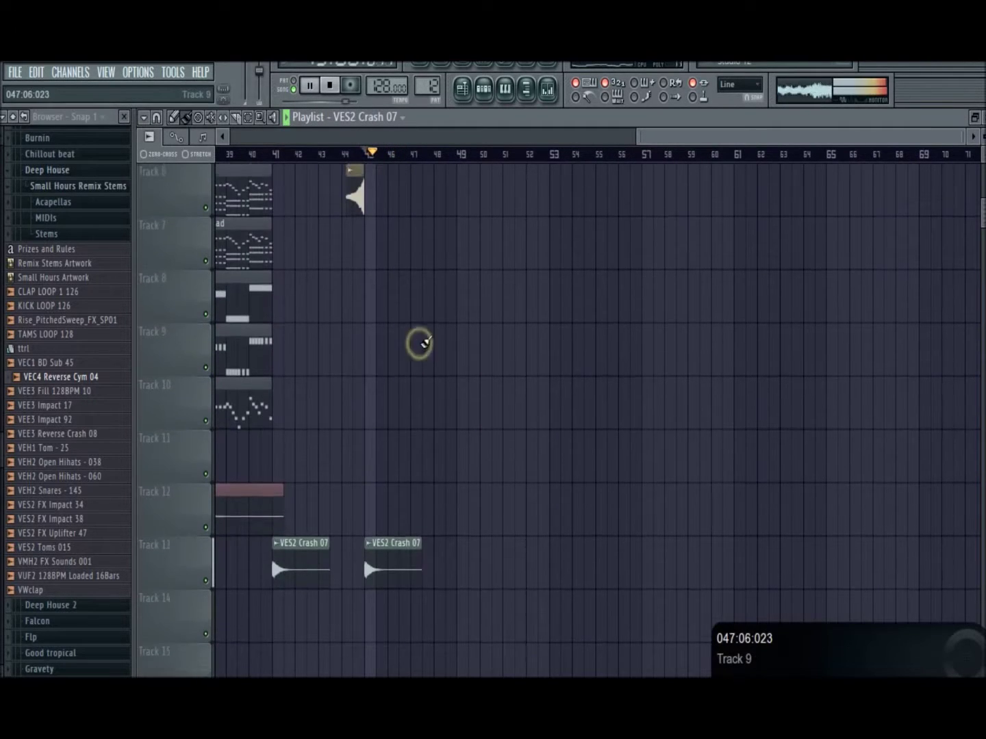
# Step: Set the VEC4 Reverse Cym 04 channel volume to 70% while listening to the transition
pyautogui.click(345, 156)
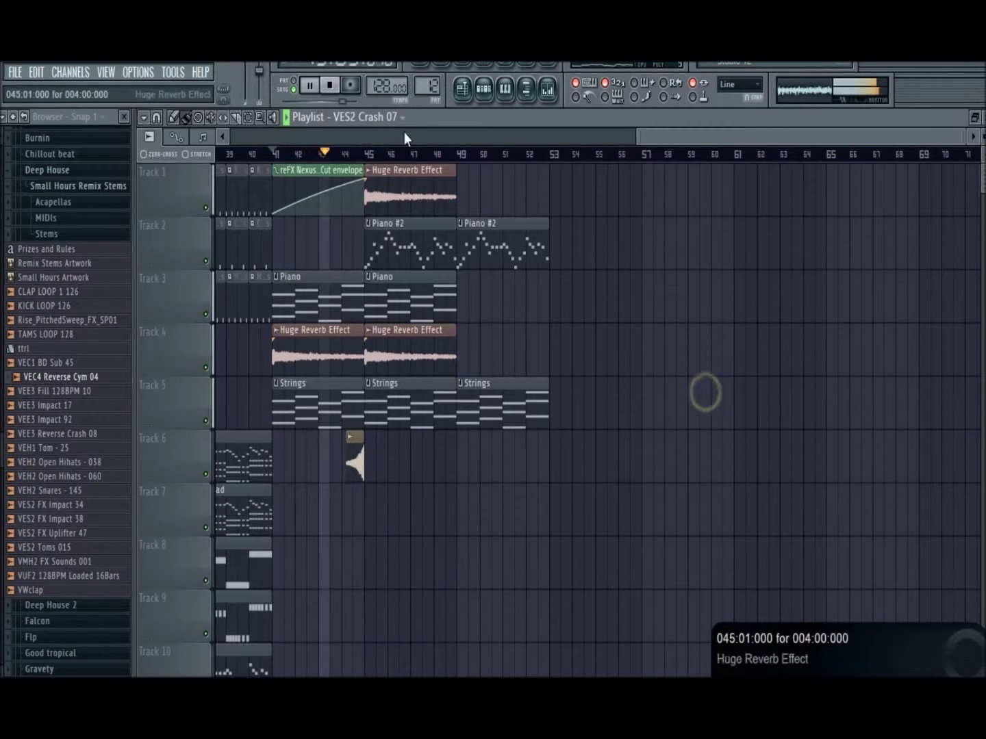
pyautogui.moveTo(637, 138); pyautogui.dragTo(575, 139)
pyautogui.doubleClick(566, 447)
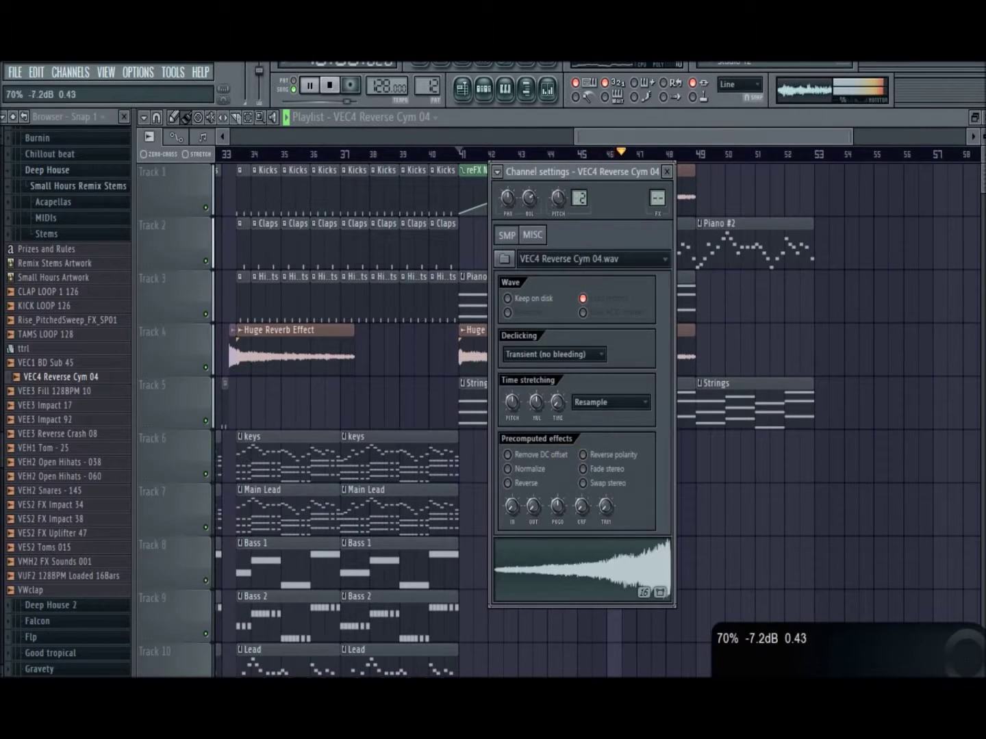
pyautogui.click(738, 191)
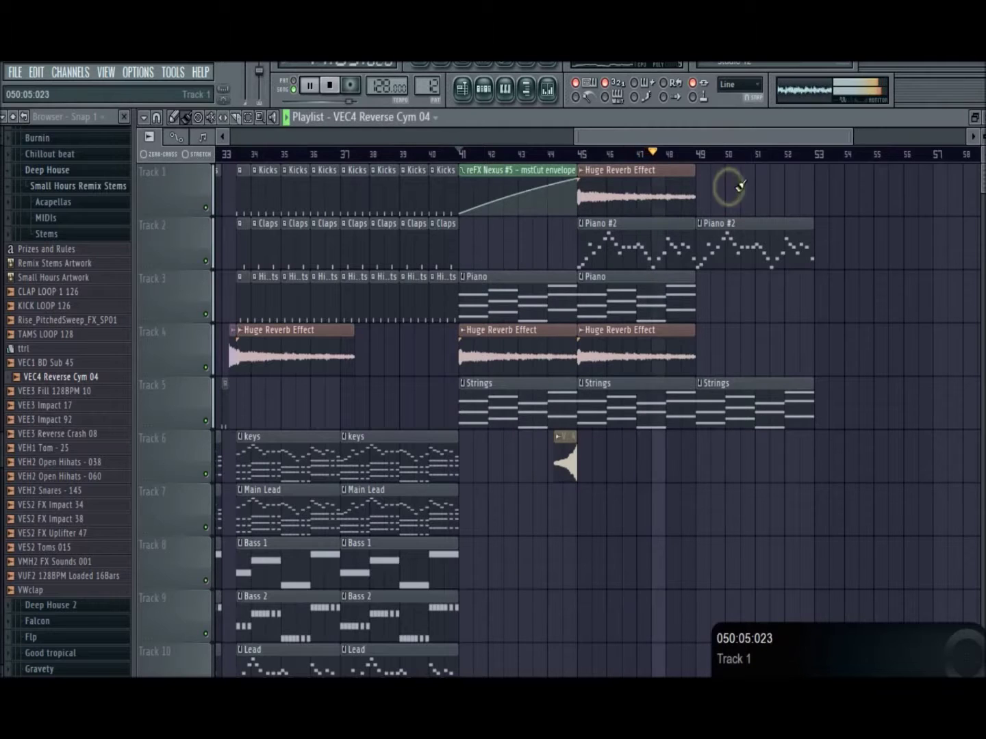
# Step: Add another Piano clip on Track 3 at bar 49
pyautogui.moveTo(727, 139); pyautogui.dragTo(755, 141)
pyautogui.moveTo(878, 139); pyautogui.dragTo(962, 141)
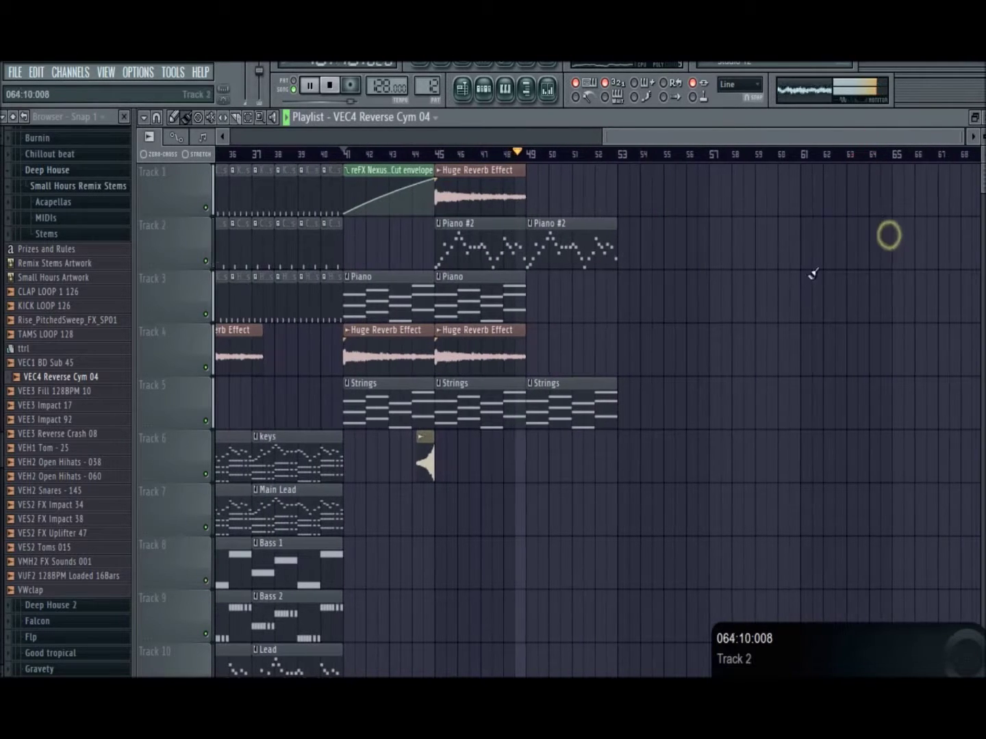
pyautogui.click(519, 310)
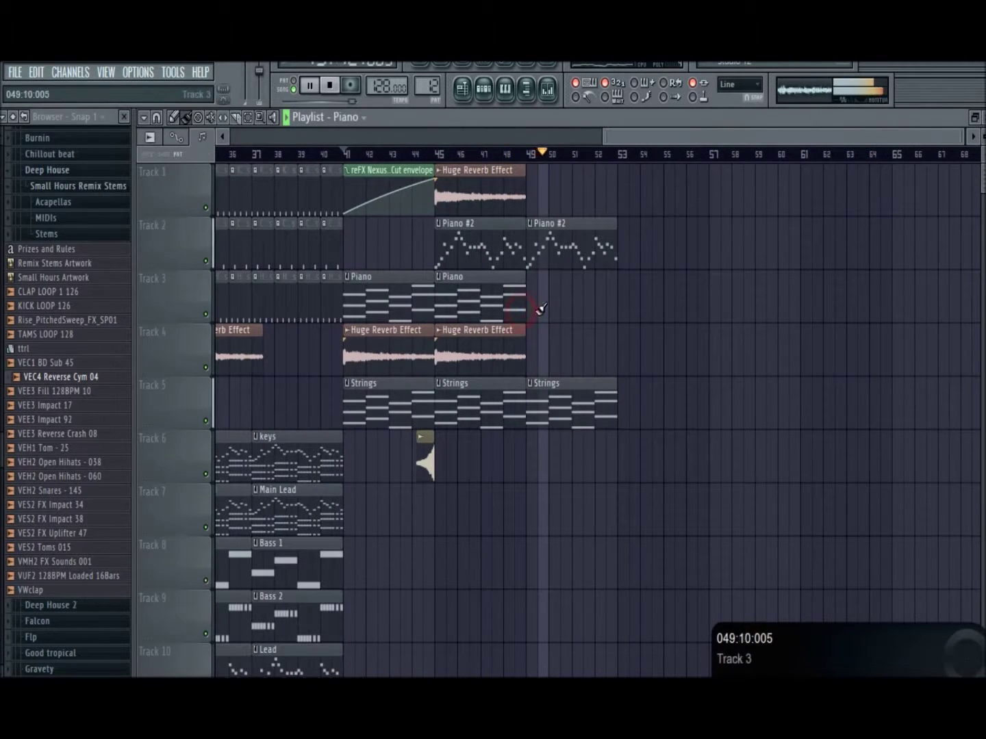
pyautogui.click(540, 309)
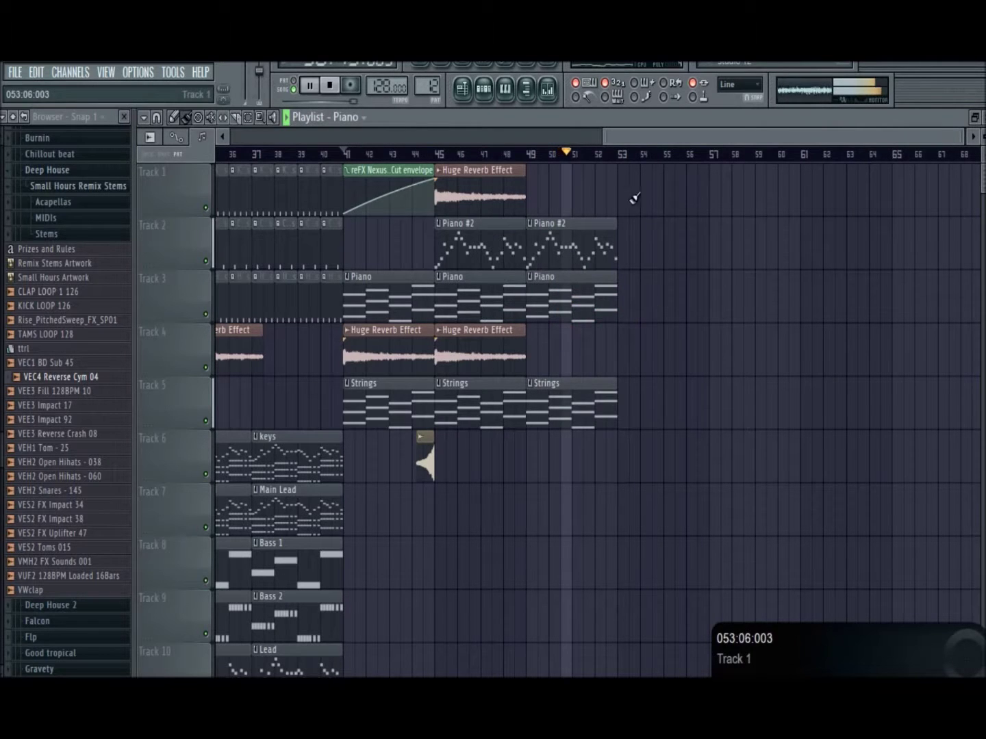
pyautogui.click(484, 90)
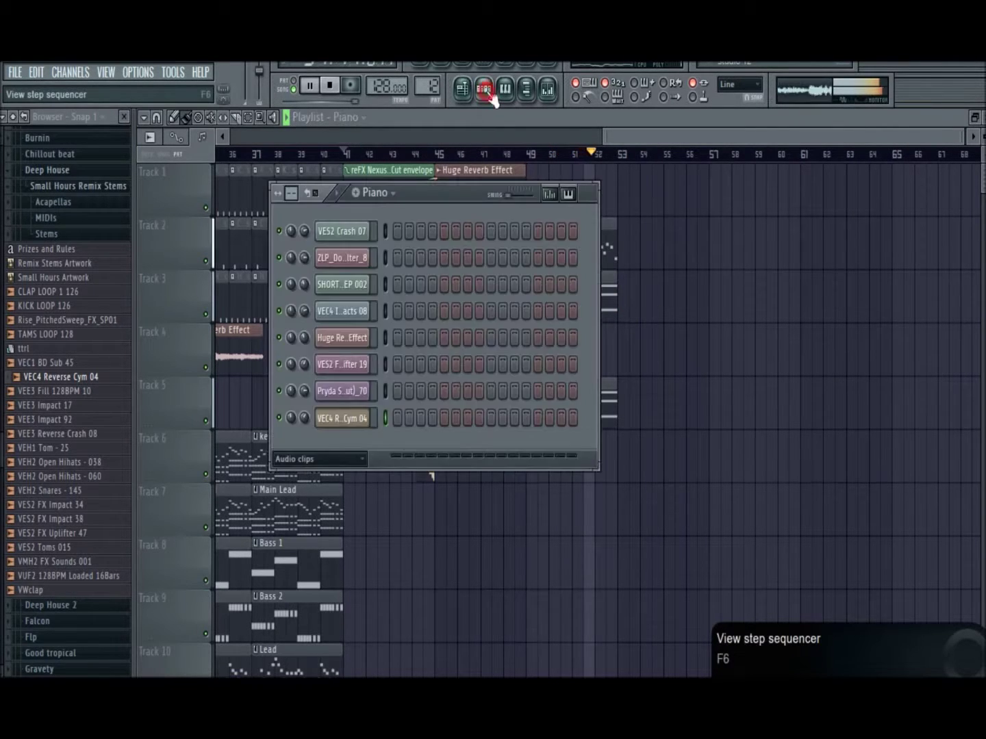
pyautogui.click(484, 90)
pyautogui.moveTo(601, 134); pyautogui.dragTo(229, 134)
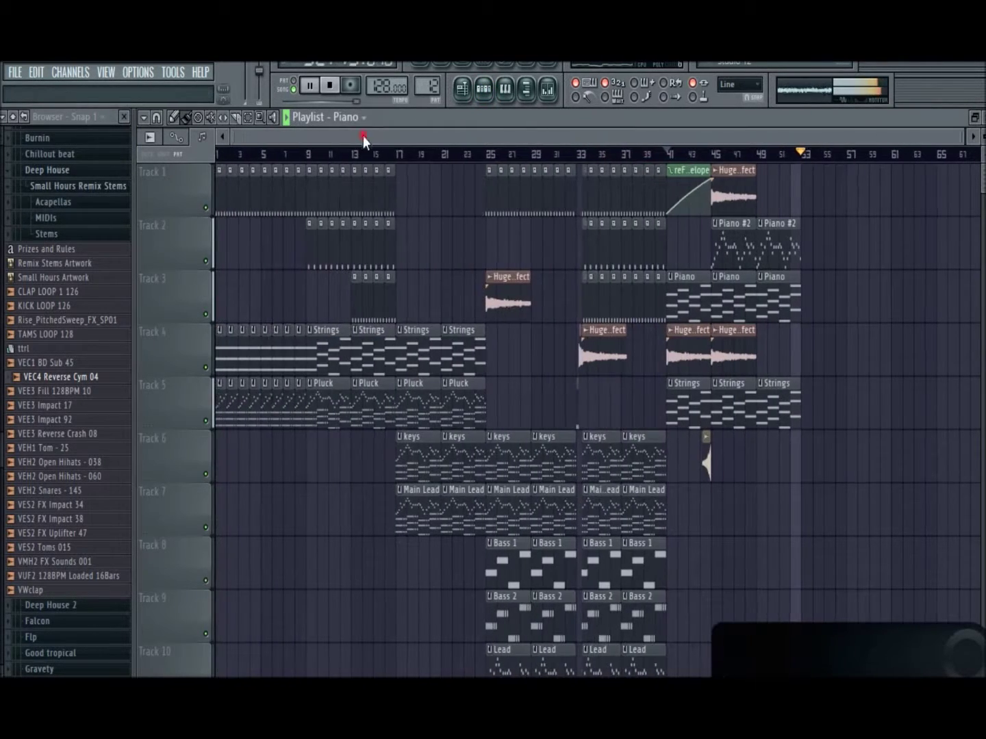
pyautogui.moveTo(362, 141); pyautogui.dragTo(299, 132)
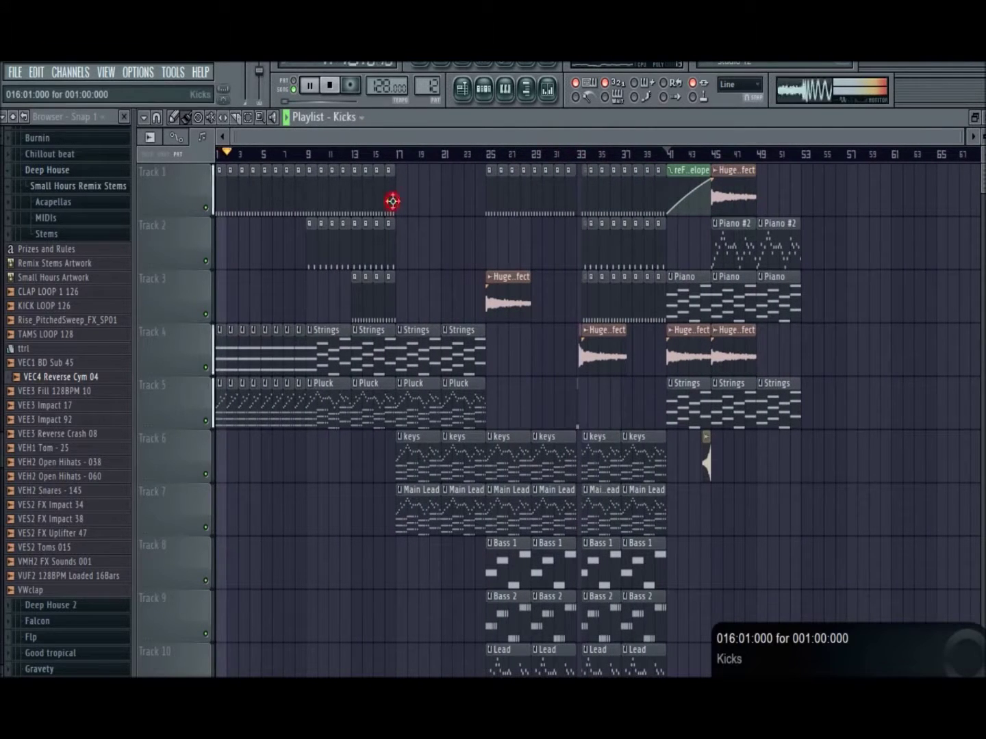
pyautogui.moveTo(695, 141); pyautogui.dragTo(779, 142)
pyautogui.click(777, 212)
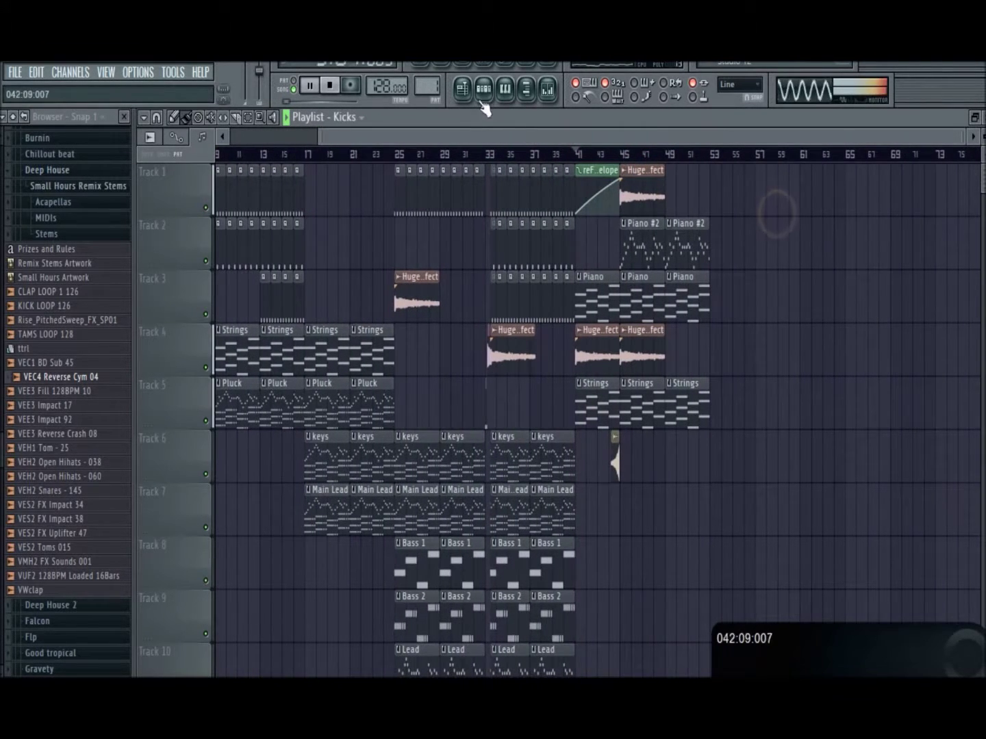
# Step: Add a Huge Reverb Effect clip on Track 4 starting at bar 53
pyautogui.click(655, 155)
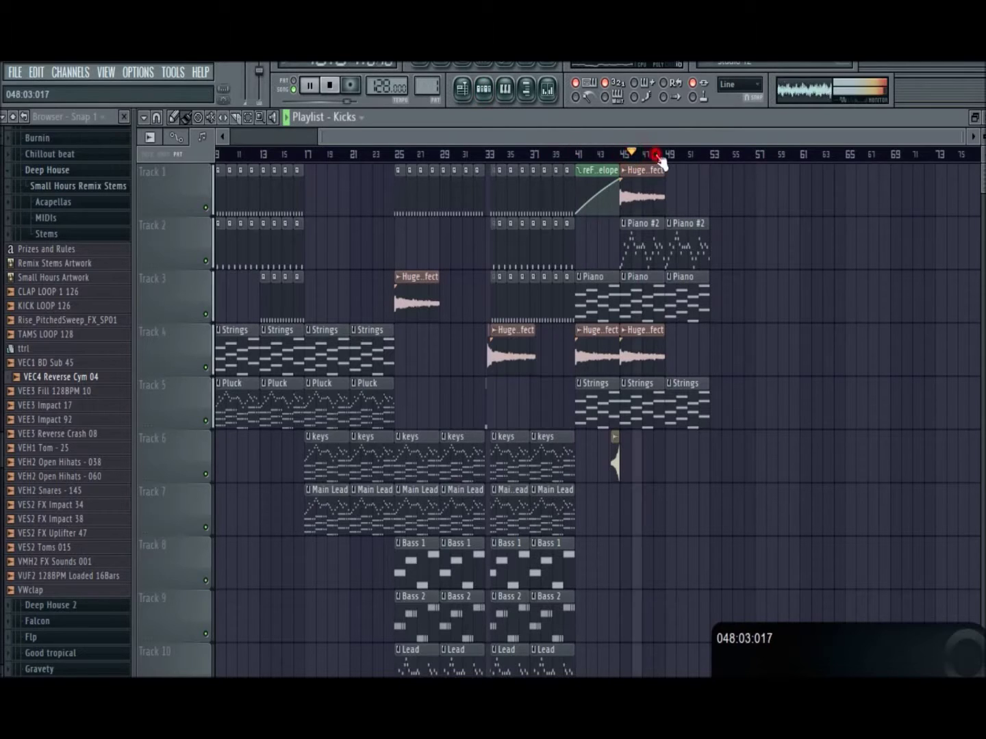
pyautogui.moveTo(694, 141)
pyautogui.mouseDown()
pyautogui.moveTo(718, 143)
pyautogui.moveTo(700, 145)
pyautogui.mouseUp()
pyautogui.moveTo(481, 352); pyautogui.dragTo(705, 339)
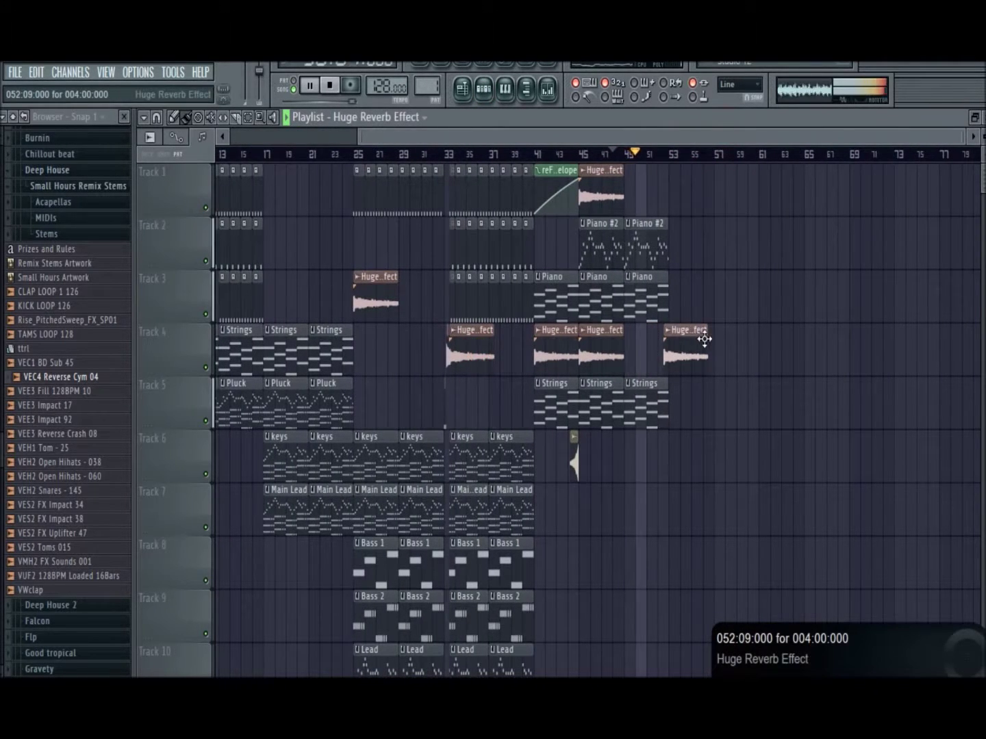
pyautogui.rightClick(697, 340)
pyautogui.moveTo(363, 299); pyautogui.dragTo(682, 340)
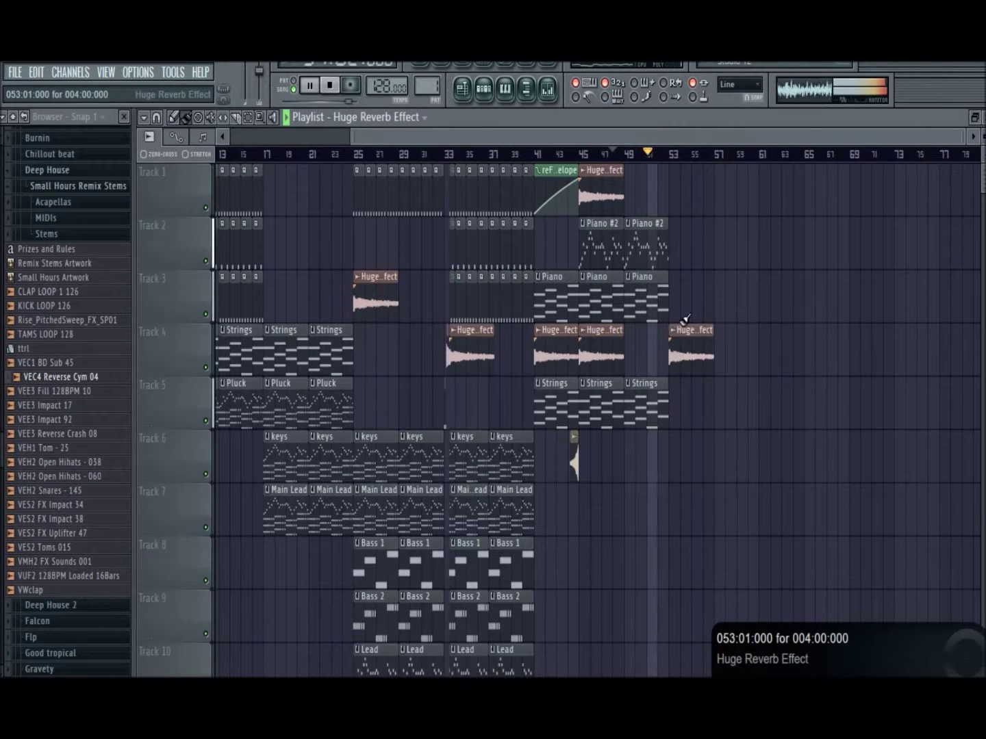
# Step: Add a VEC4 Reverse Cym 04 clip on Track 6 ending at bar 53 and check its channel settings
pyautogui.click(575, 453)
pyautogui.moveTo(669, 451); pyautogui.dragTo(654, 450)
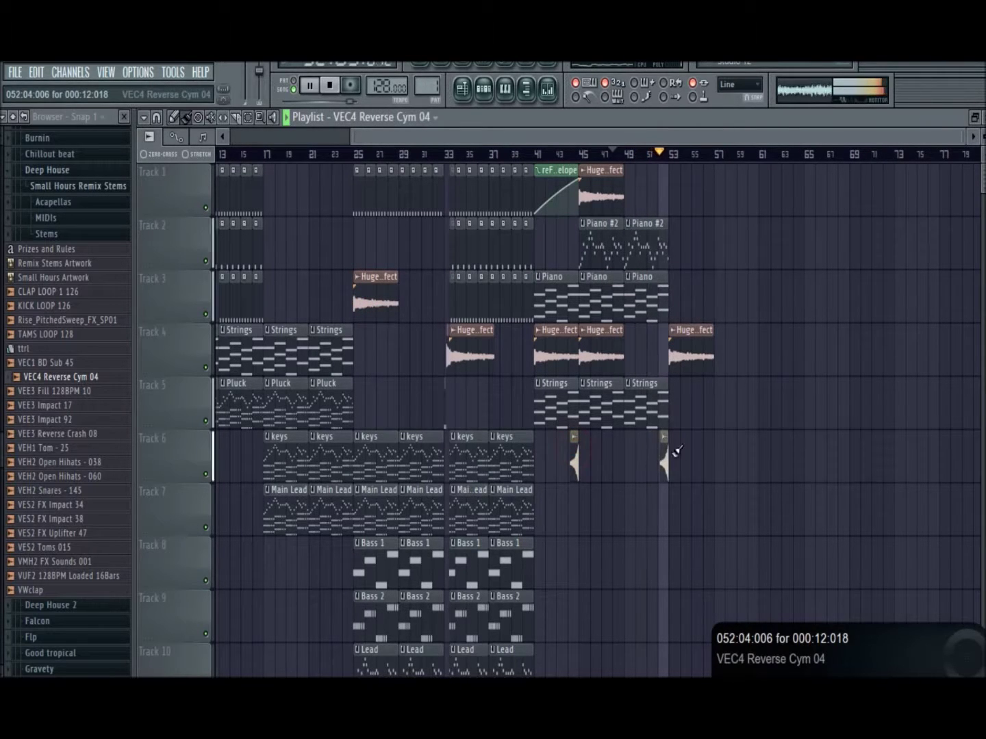
pyautogui.doubleClick(662, 455)
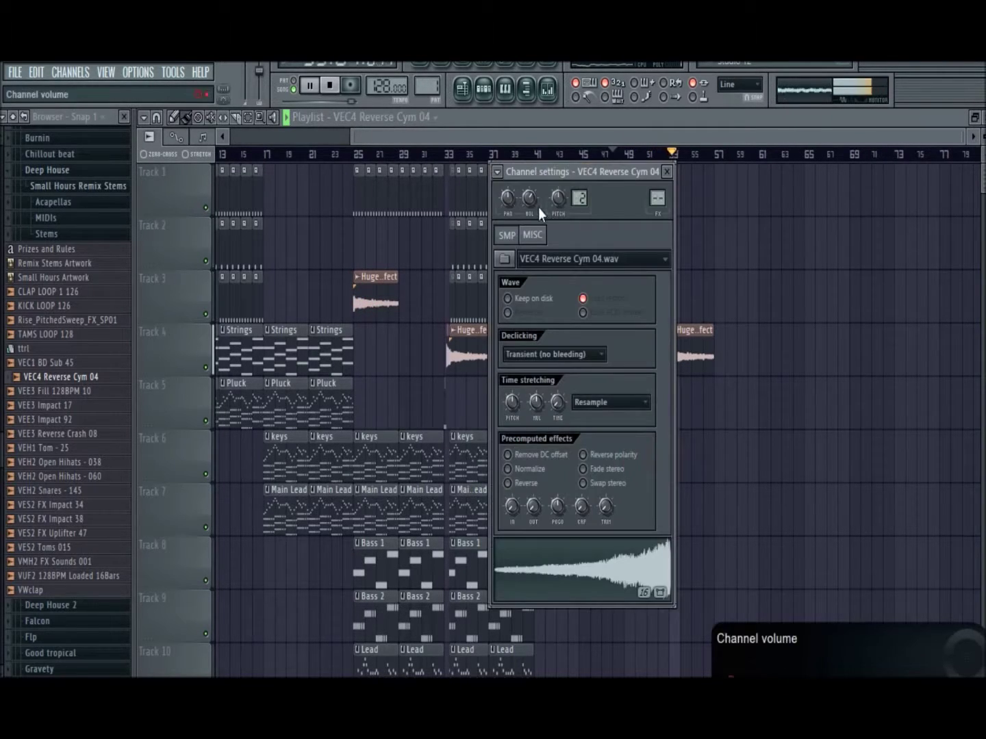
pyautogui.click(791, 233)
# Step: Play the whole arrangement from bar 1 to hear the result
pyautogui.moveTo(353, 137); pyautogui.dragTo(54, 147)
pyautogui.click(226, 699)
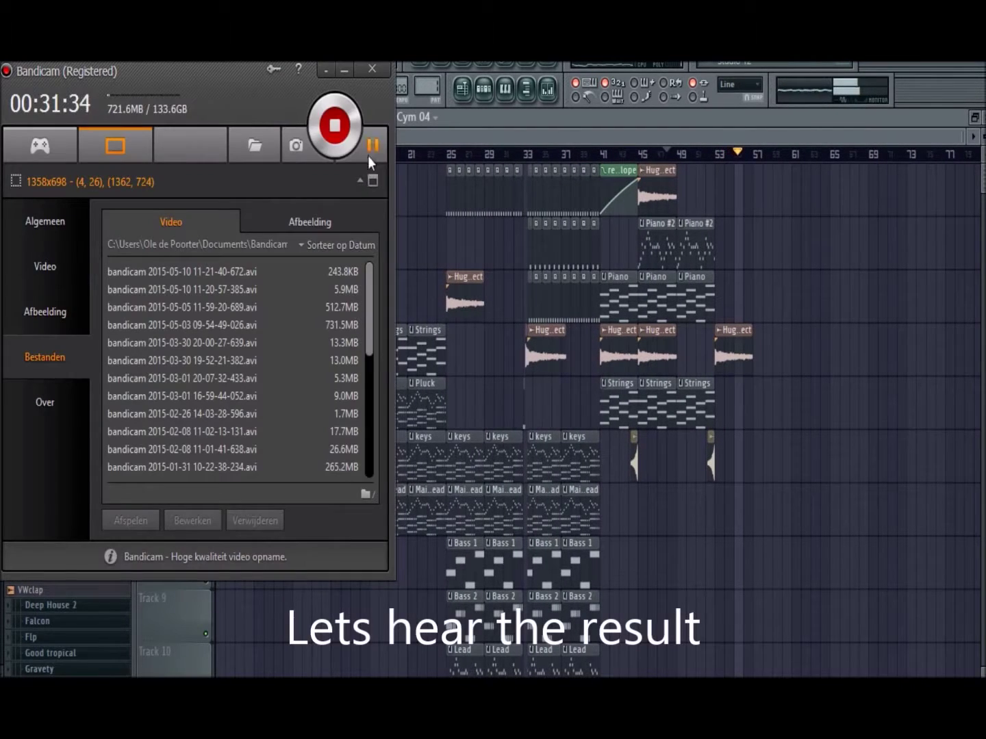
pyautogui.click(765, 221)
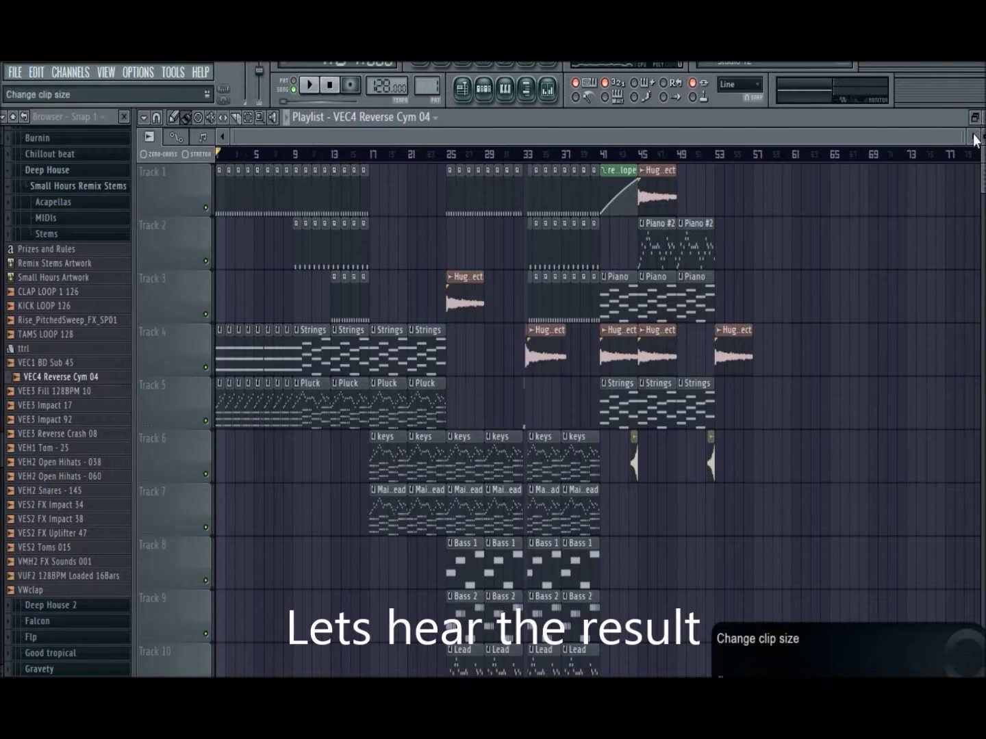
pyautogui.moveTo(964, 136); pyautogui.dragTo(802, 147)
pyautogui.press('space')
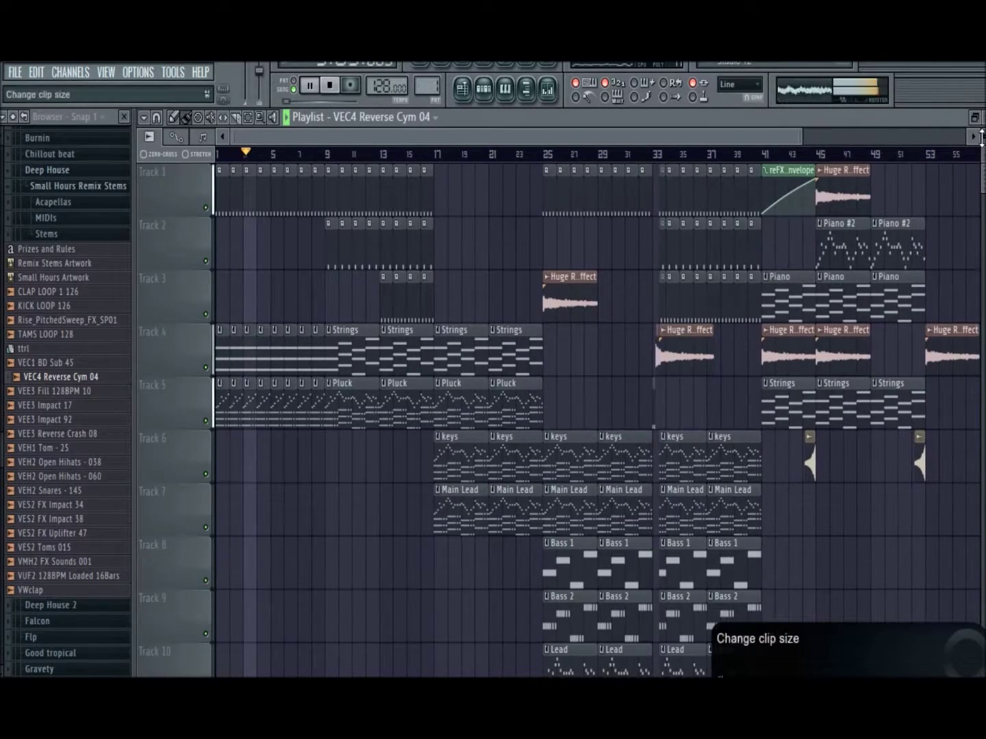
# Step: Add VEC4 Reverse Cym 04 clips on Track 13 directly before the crashes at bars 9 and 17
pyautogui.moveTo(982, 138); pyautogui.dragTo(983, 134)
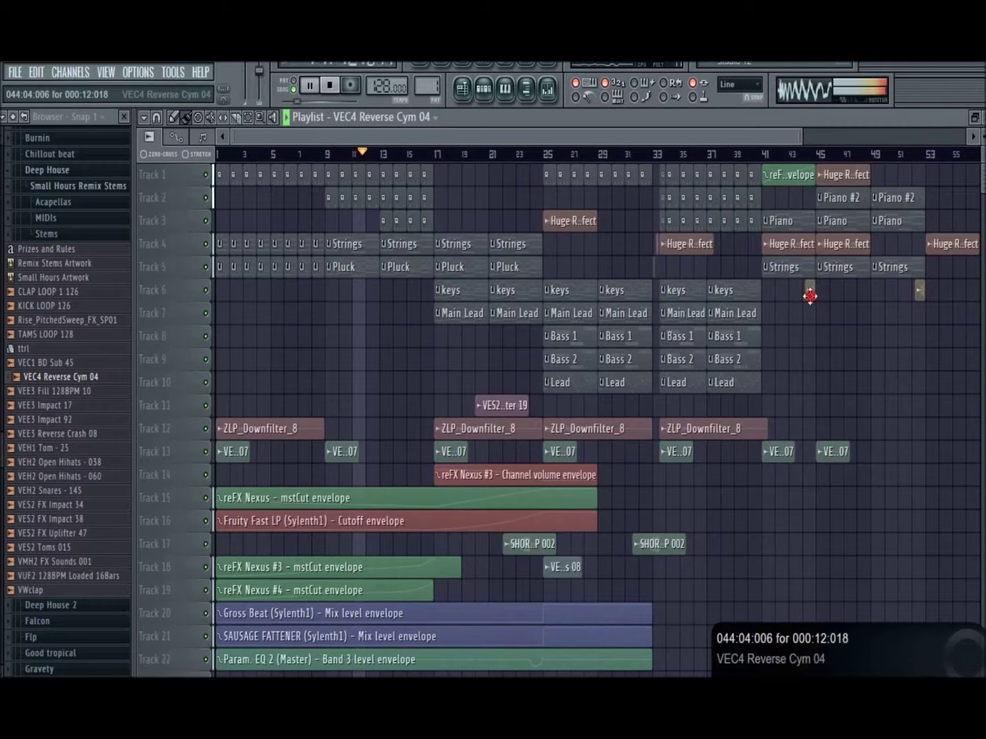
pyautogui.click(318, 406)
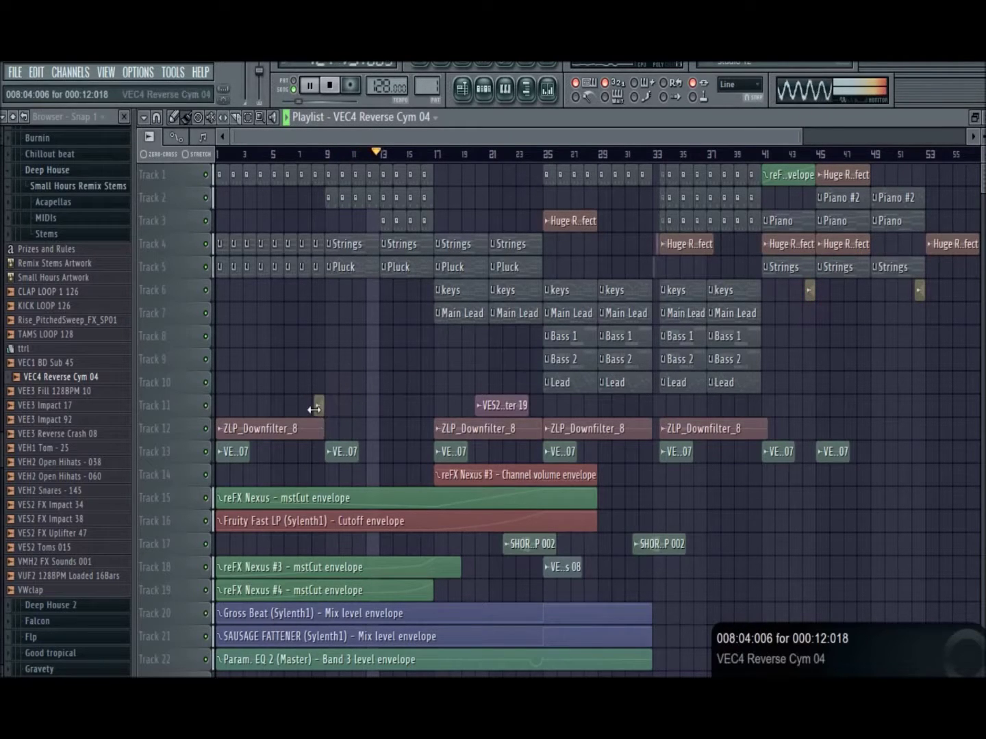
pyautogui.rightClick(314, 409)
pyautogui.click(319, 367)
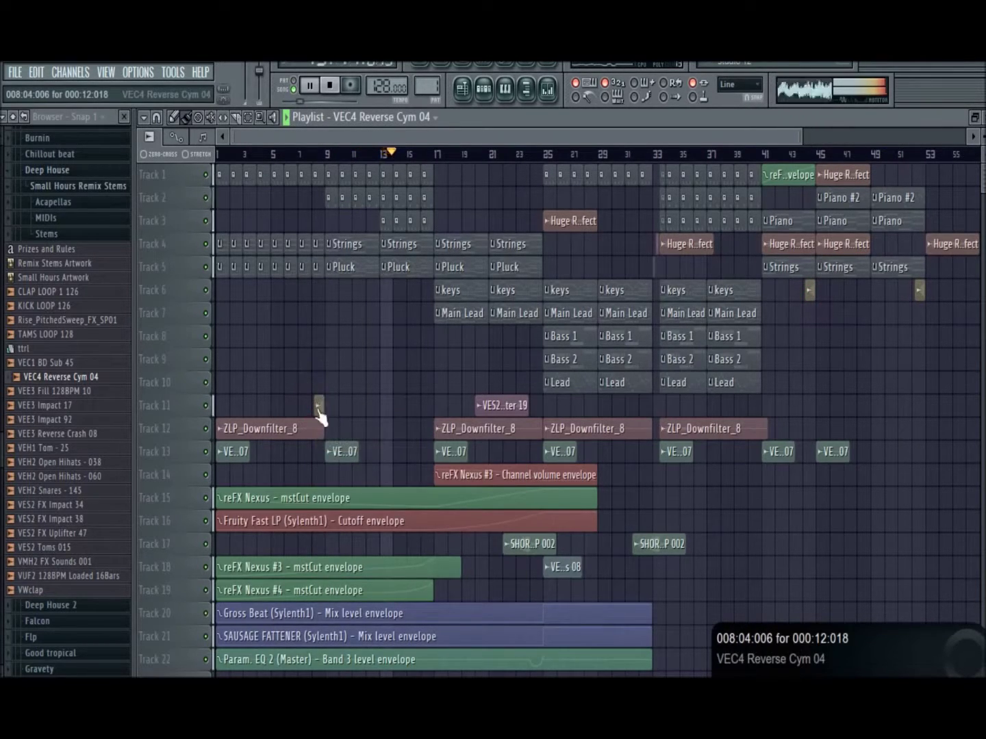
pyautogui.rightClick(343, 411)
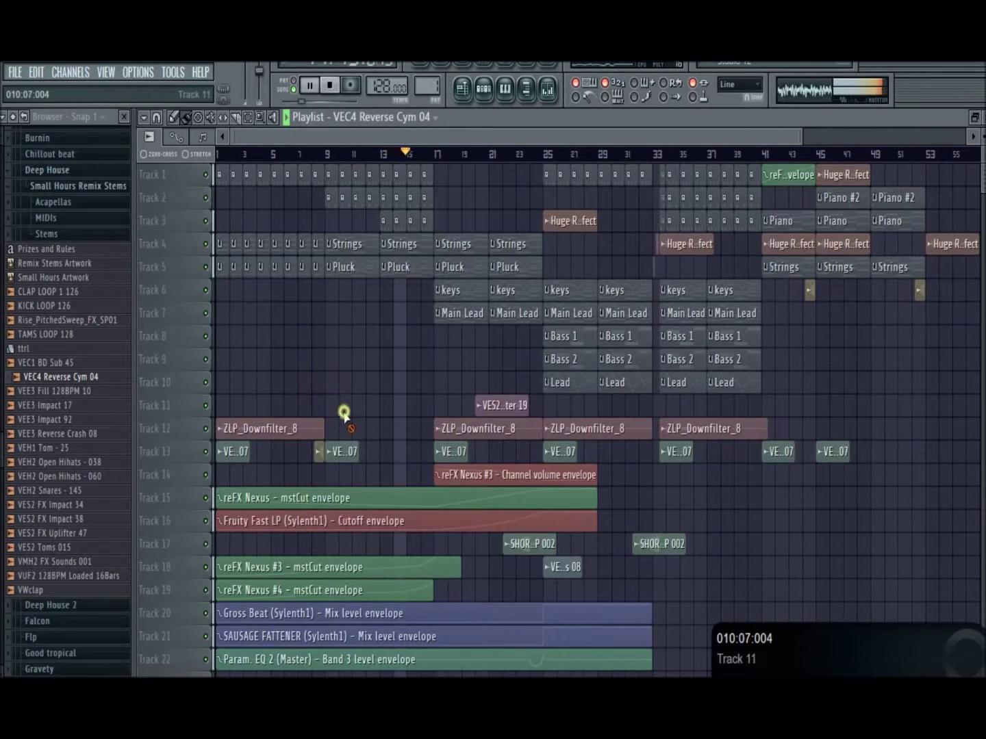
pyautogui.moveTo(319, 458)
pyautogui.mouseDown()
pyautogui.moveTo(425, 451)
pyautogui.moveTo(418, 424)
pyautogui.moveTo(423, 453)
pyautogui.moveTo(404, 440)
pyautogui.moveTo(319, 453)
pyautogui.mouseUp()
pyautogui.rightClick(423, 453)
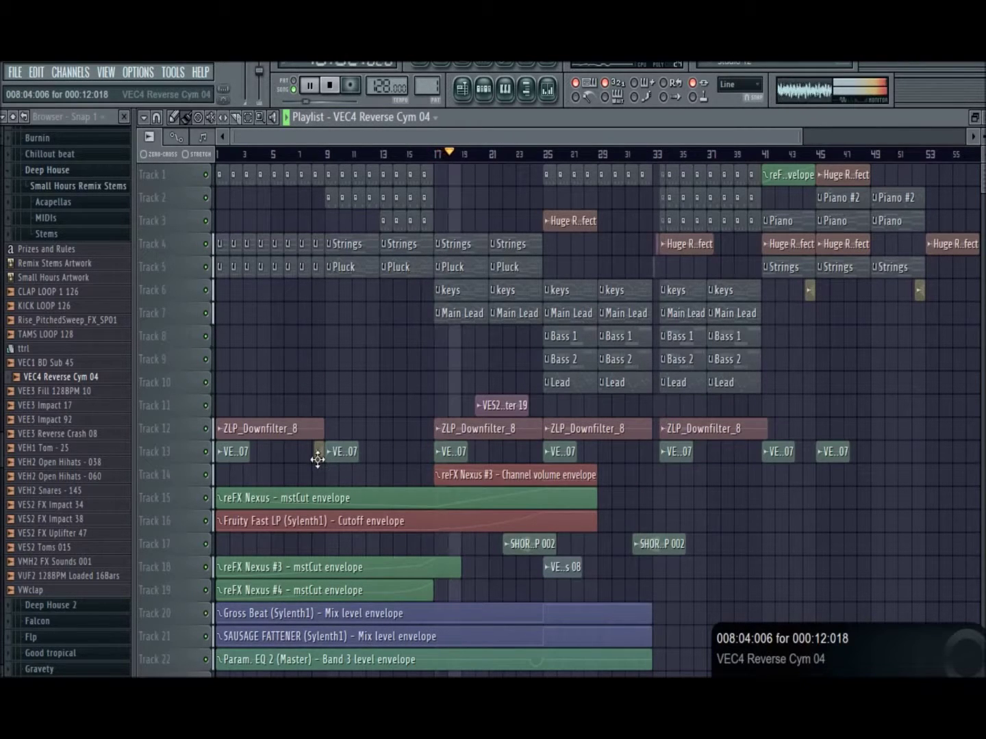
pyautogui.click(425, 453)
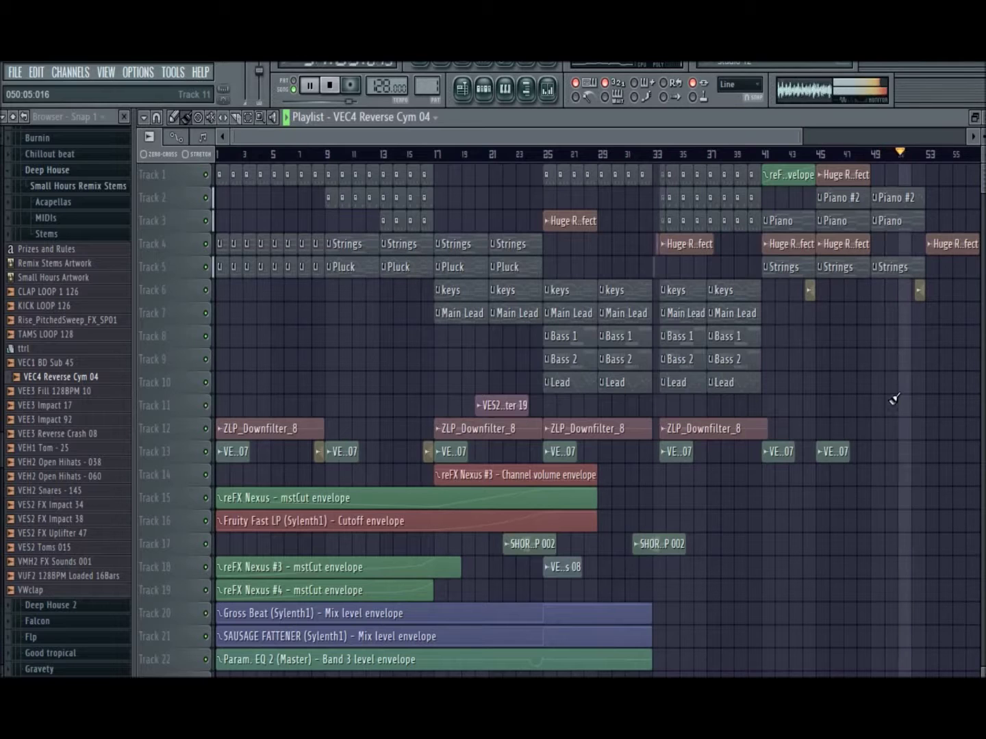
pyautogui.click(303, 697)
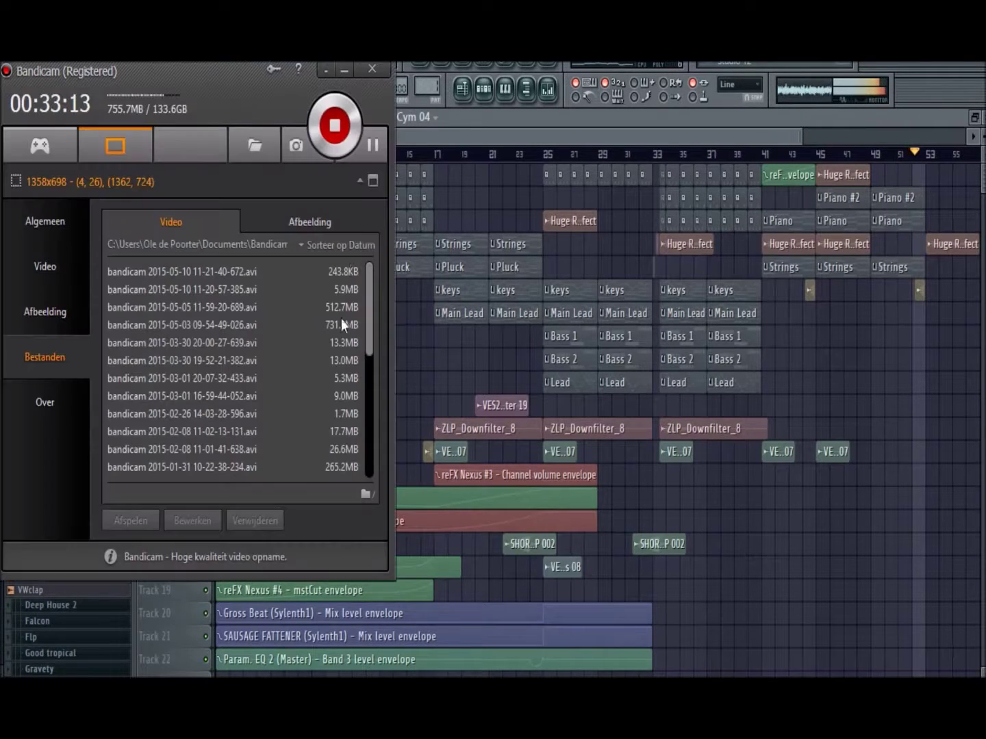